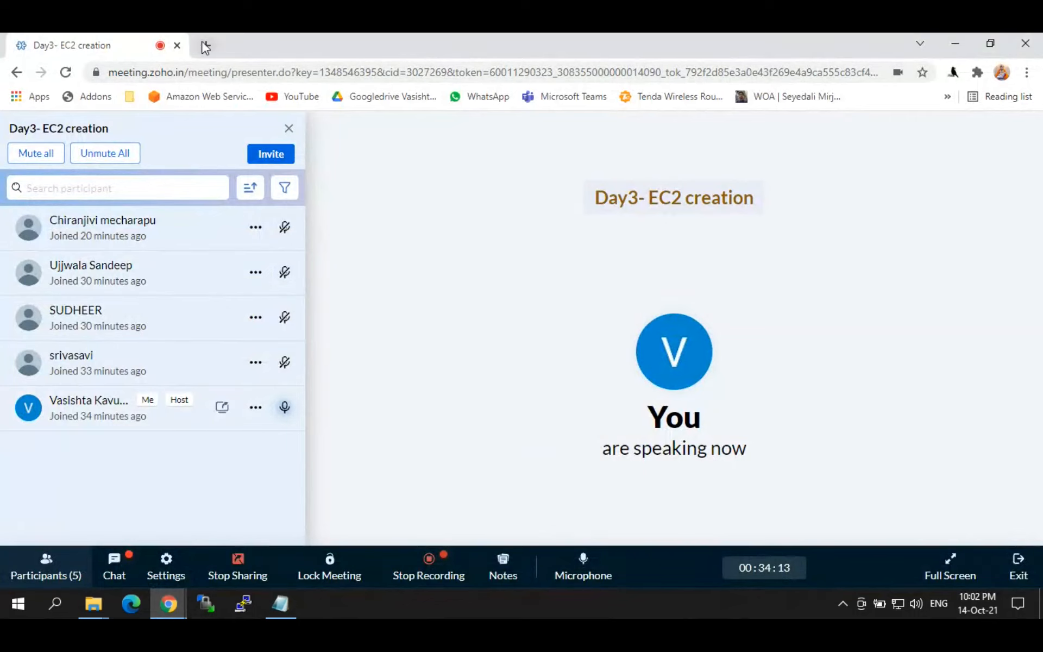
Step: In a new tab, open the Amazon Web Services console, then VPC and its list of VPCs
{"action": "left_click", "coordinate": [206, 45]}
{"action": "left_click", "coordinate": [212, 96]}
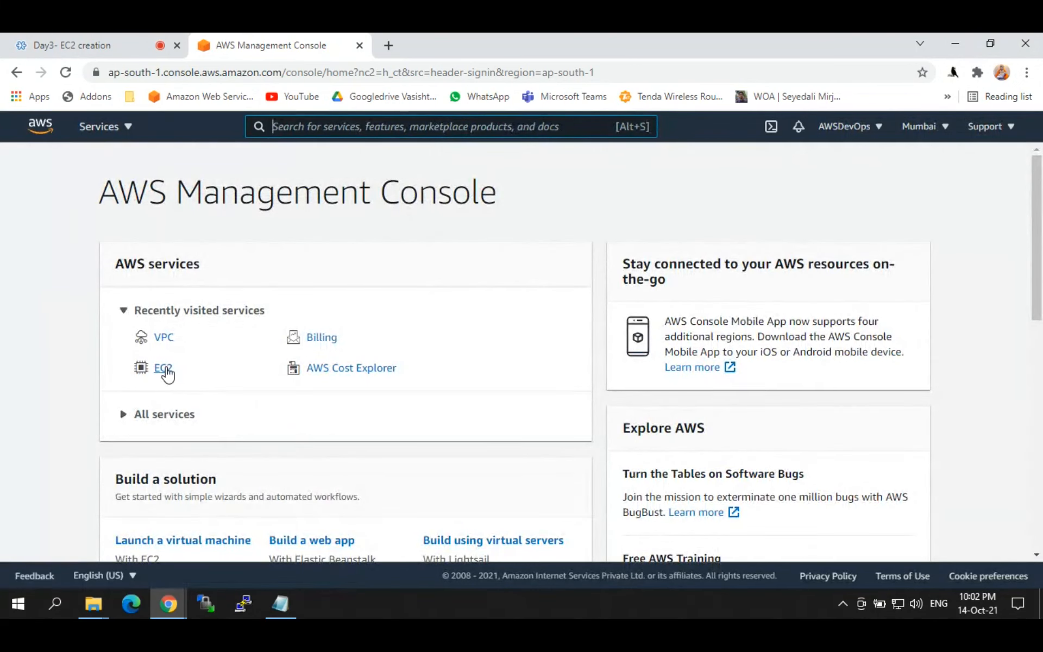
{"action": "left_click", "coordinate": [168, 341]}
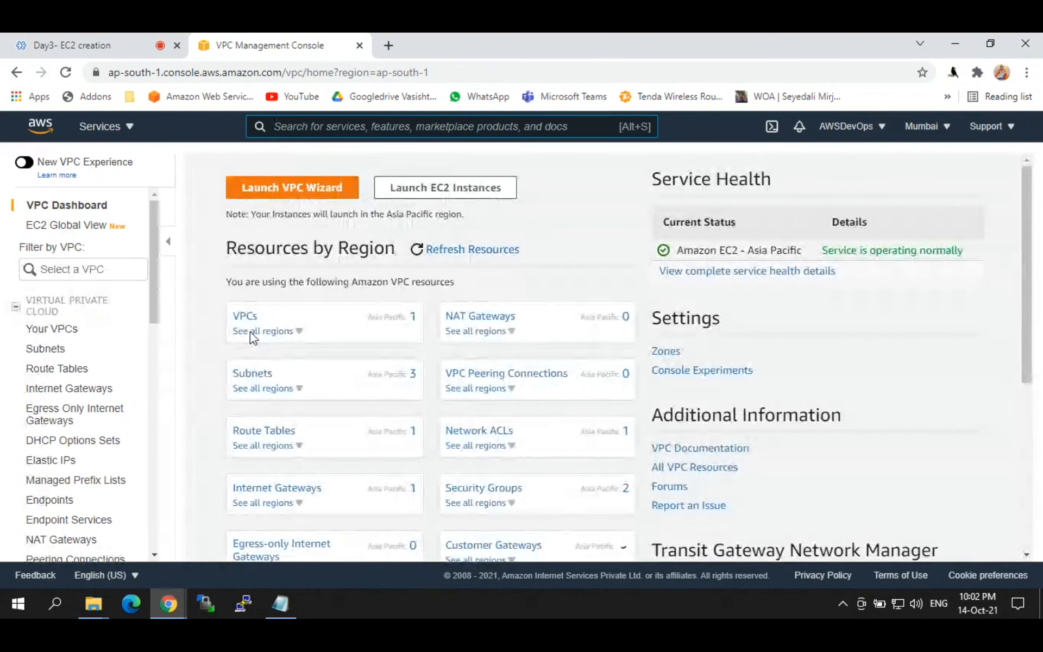
{"action": "left_click", "coordinate": [250, 331]}
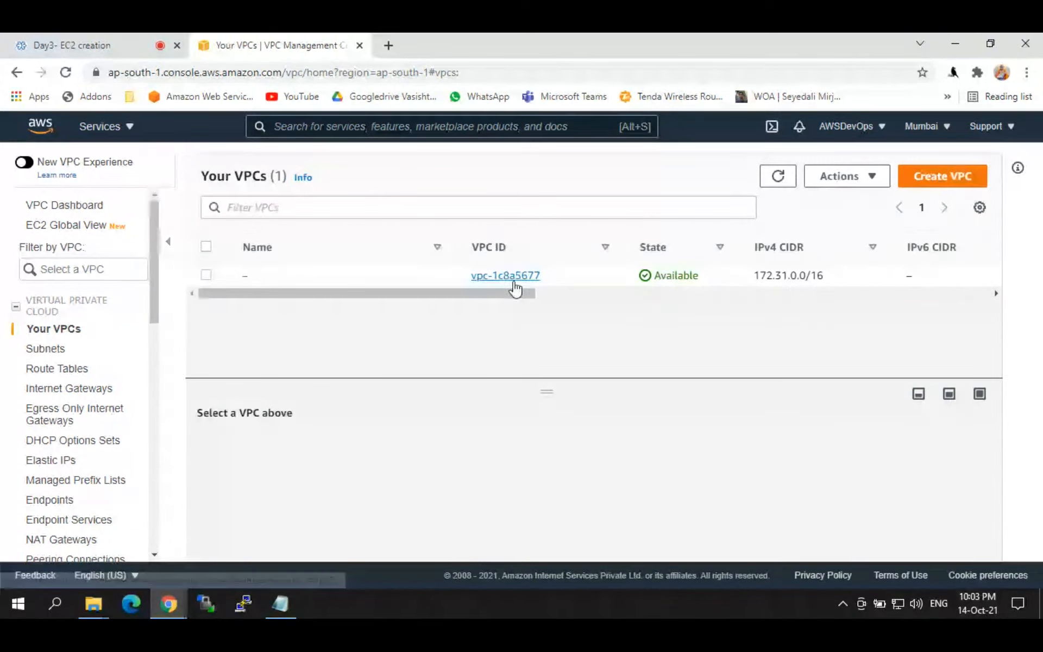
{"action": "left_click", "coordinate": [54, 353]}
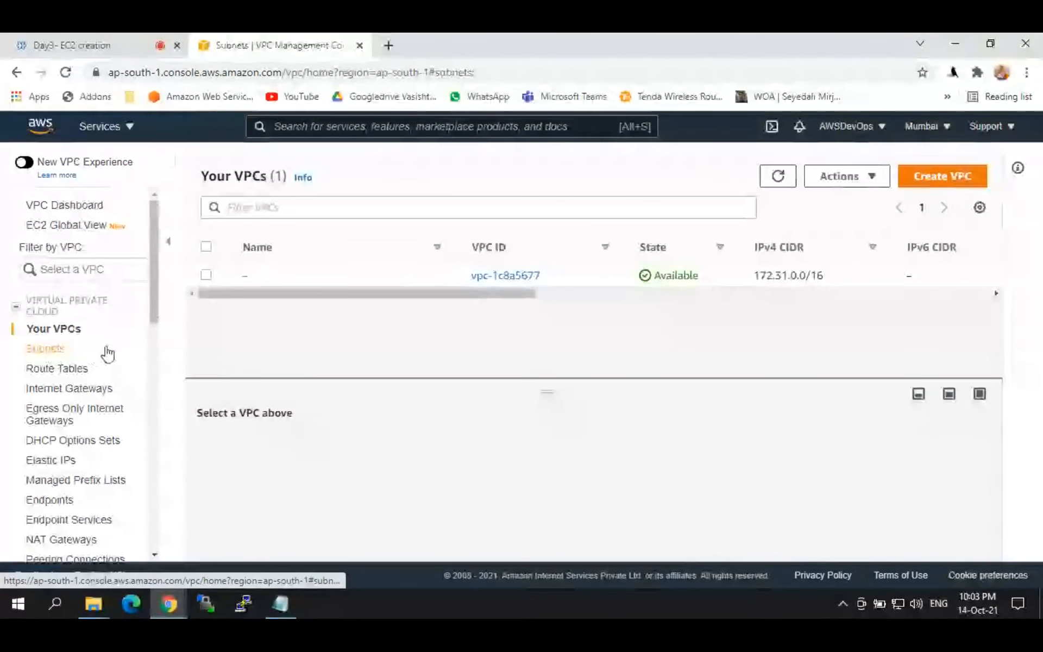
{"action": "left_click", "coordinate": [54, 370]}
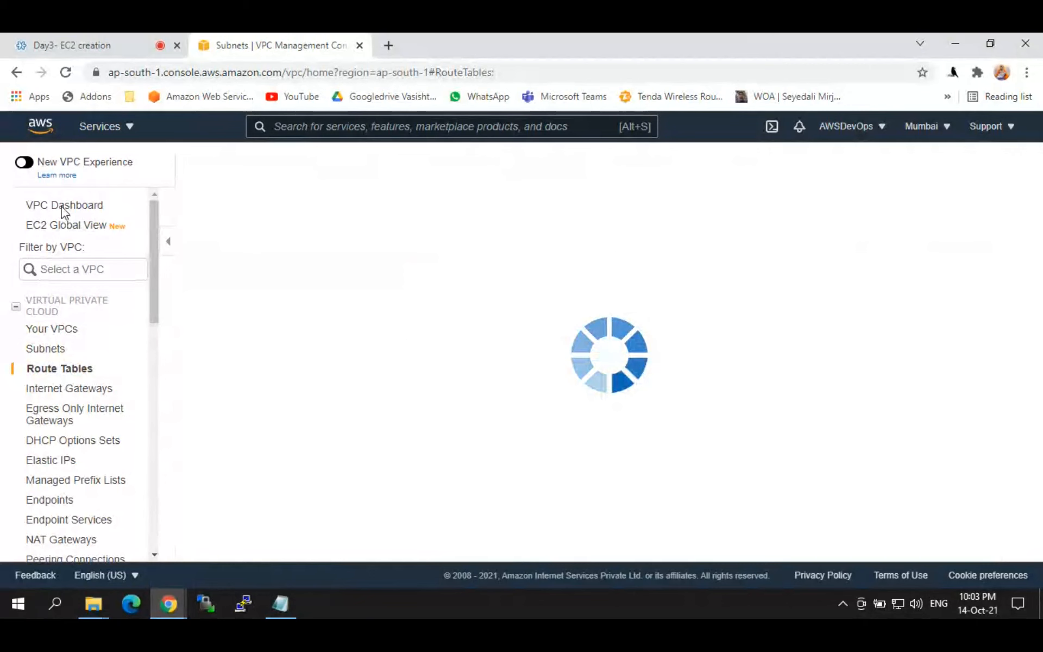
{"action": "left_click", "coordinate": [61, 207]}
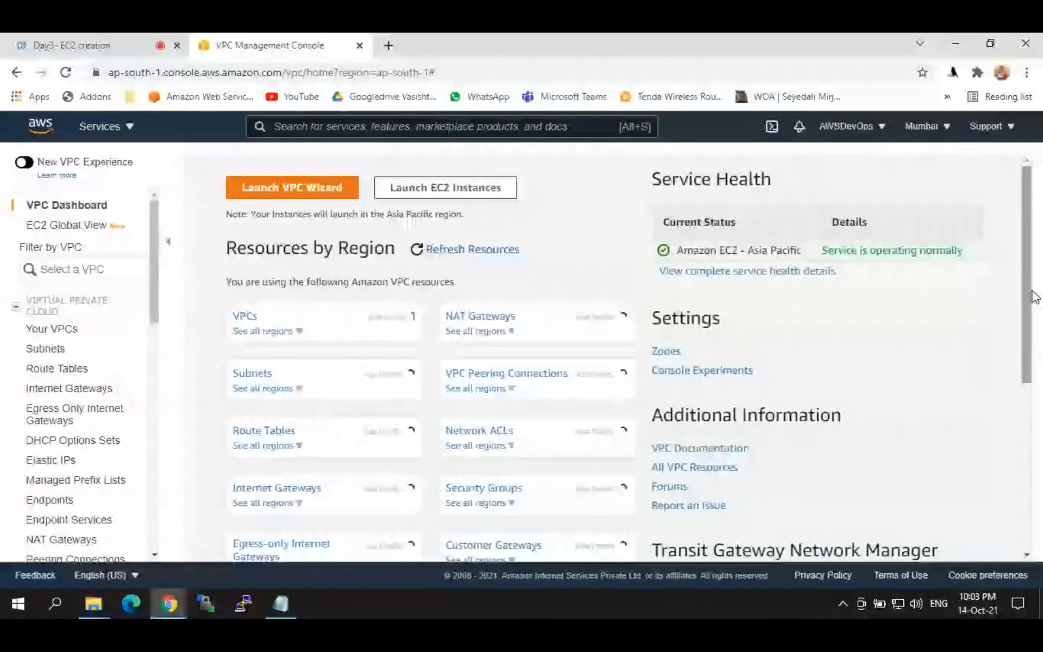
{"action": "right_click", "coordinate": [1031, 292]}
{"action": "left_click", "coordinate": [254, 376]}
{"action": "left_click", "coordinate": [254, 376]}
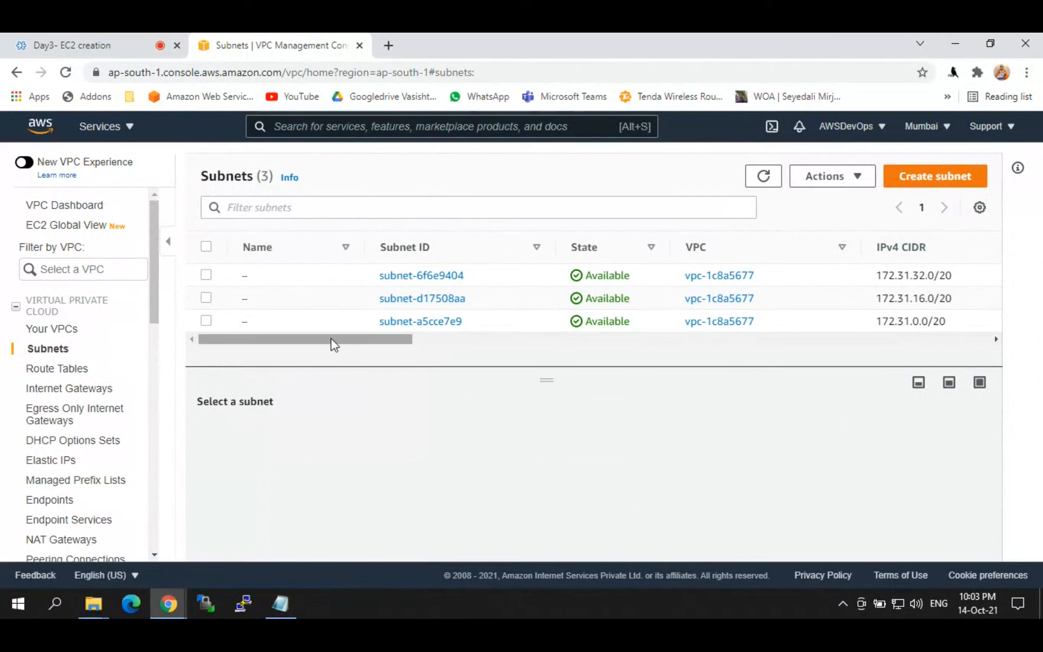
{"action": "left_click_drag", "start_coordinate": [331, 338], "coordinate": [140, 338]}
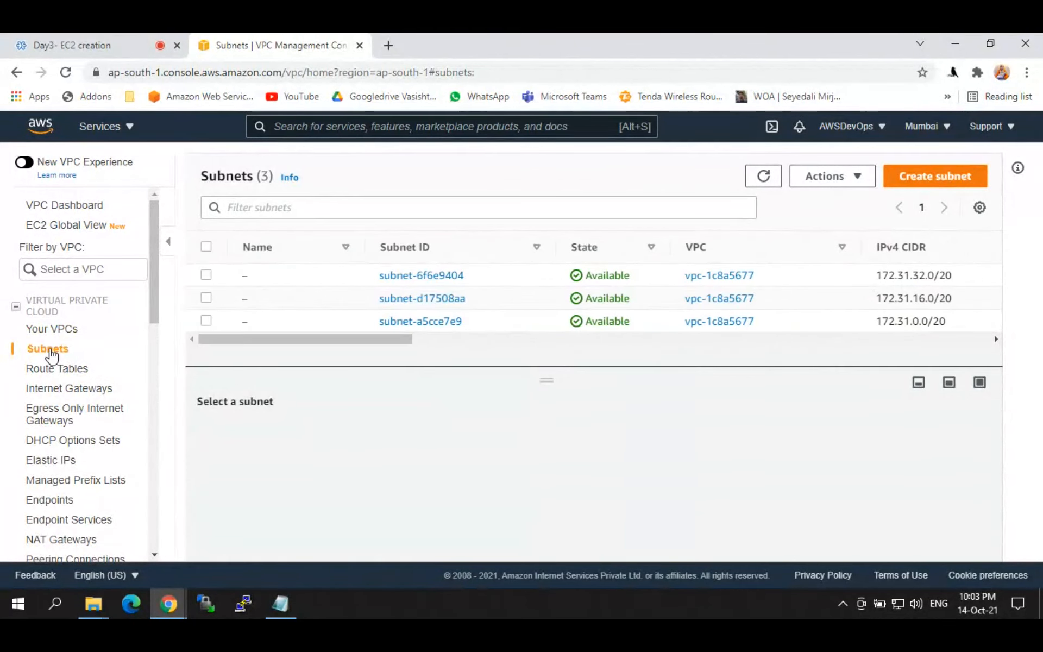
{"action": "left_click", "coordinate": [64, 206]}
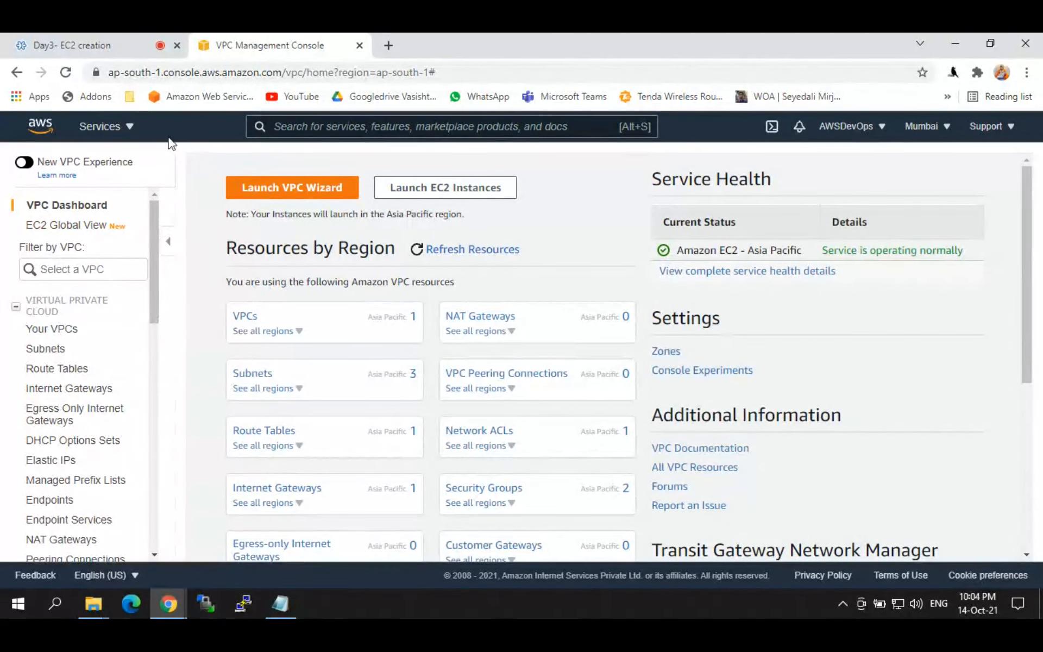
{"action": "left_click", "coordinate": [303, 125]}
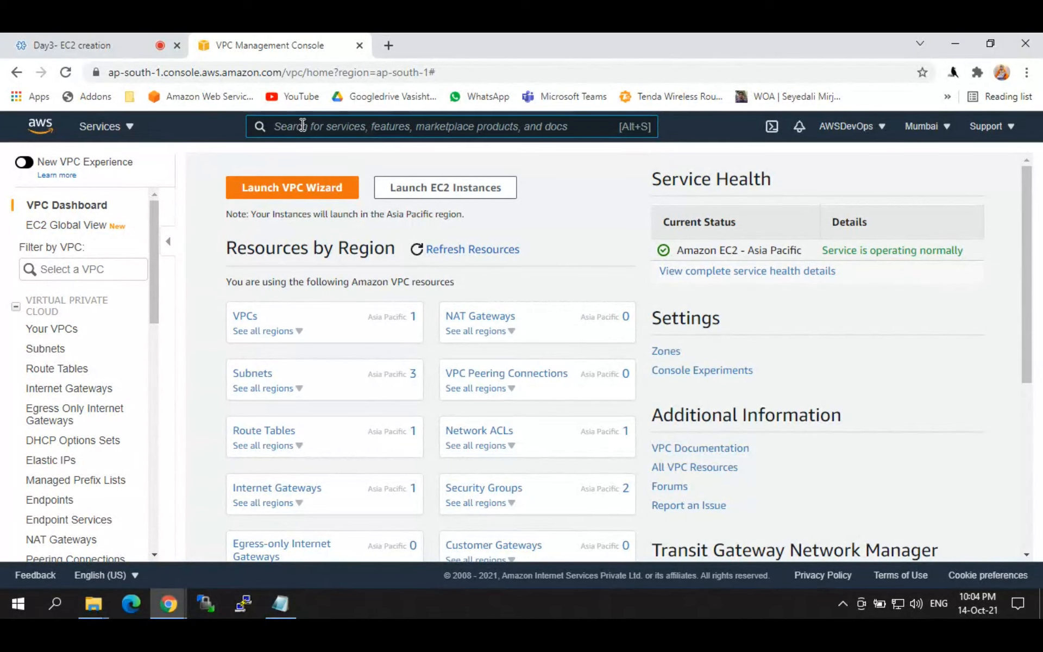
Step: Open EC2 via the 'ec2' search, go to Instances and start launching a new instance
{"action": "type", "text": "ec2-"}
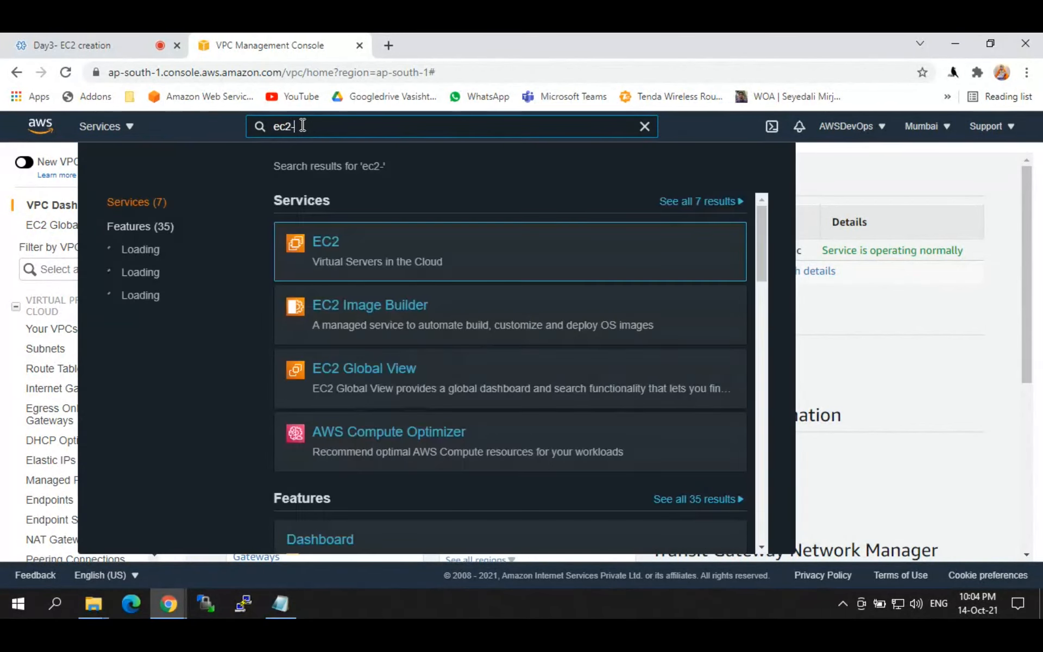
{"action": "left_click", "coordinate": [326, 240]}
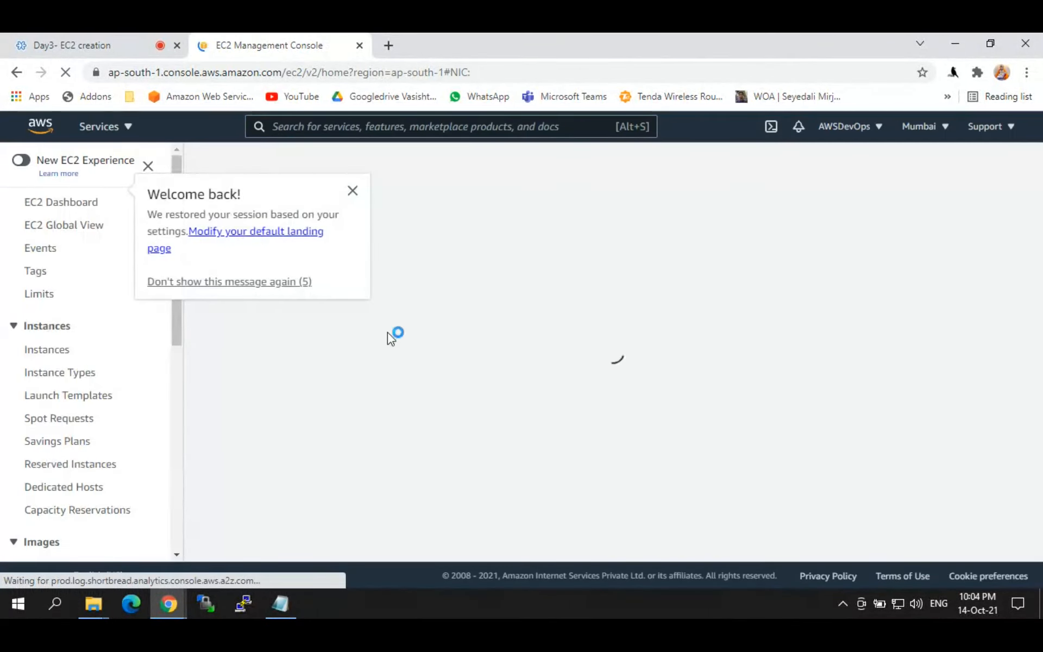
{"action": "left_click", "coordinate": [352, 191]}
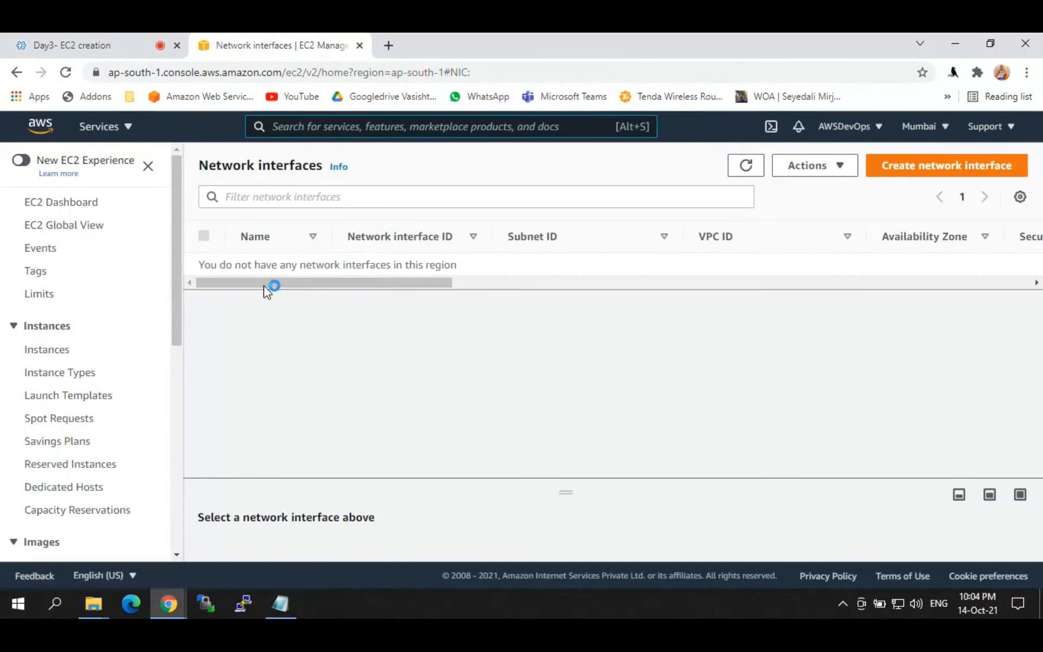
{"action": "left_click", "coordinate": [22, 160]}
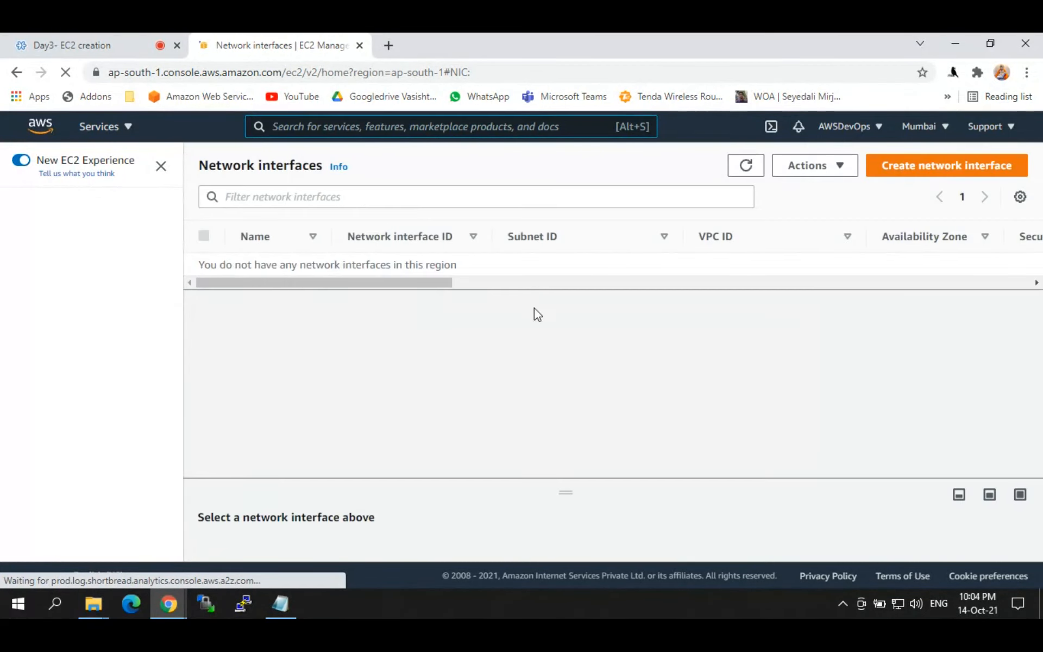
{"action": "left_click", "coordinate": [21, 160]}
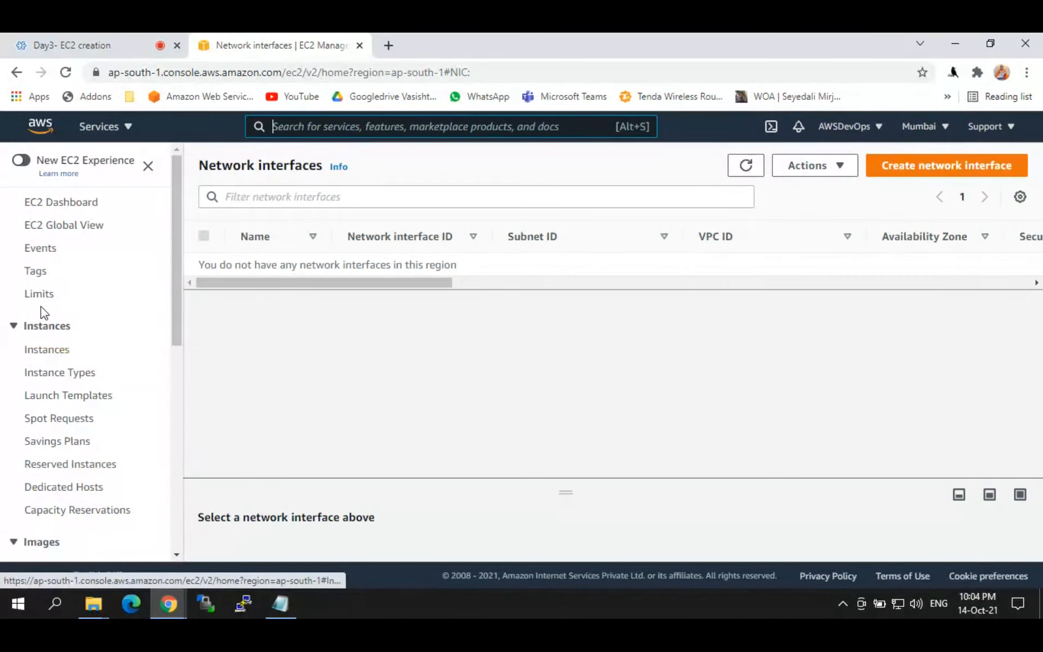
{"action": "left_click", "coordinate": [42, 352]}
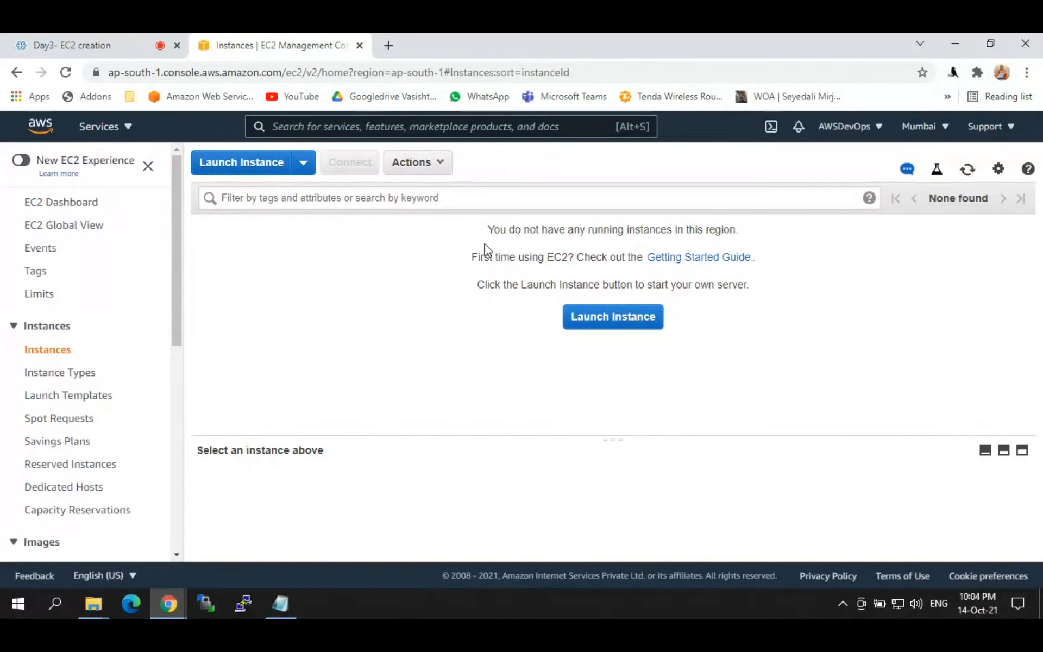
{"action": "left_click", "coordinate": [610, 319]}
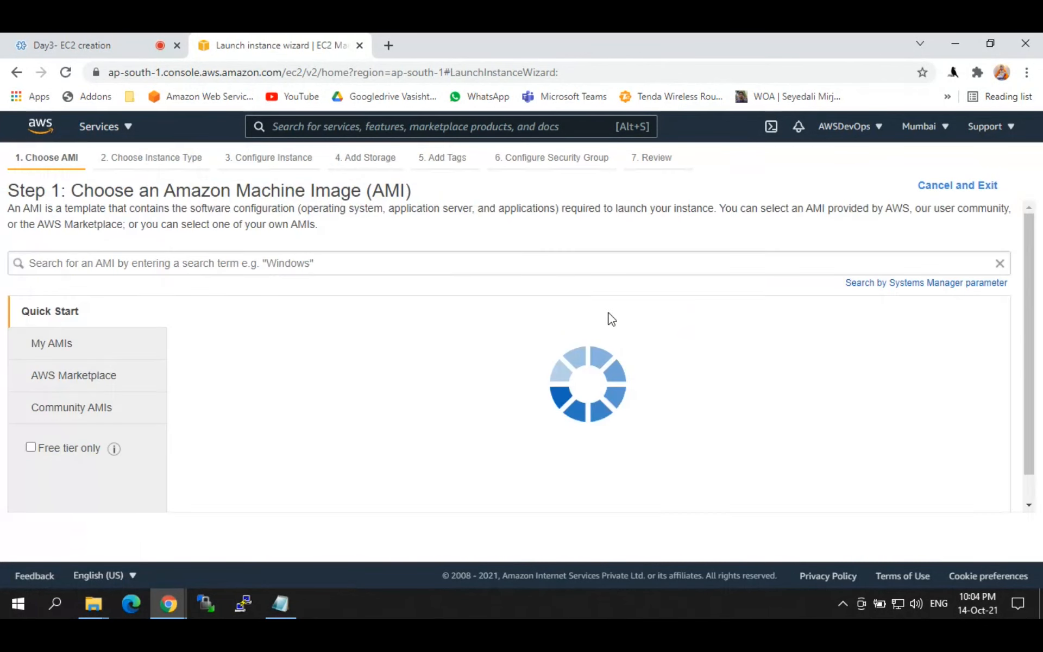
Step: Review the Quick Start AMIs: Amazon Linux 2, macOS Big Sur and Red Hat Enterprise Linux 8
{"action": "right_click", "coordinate": [956, 298]}
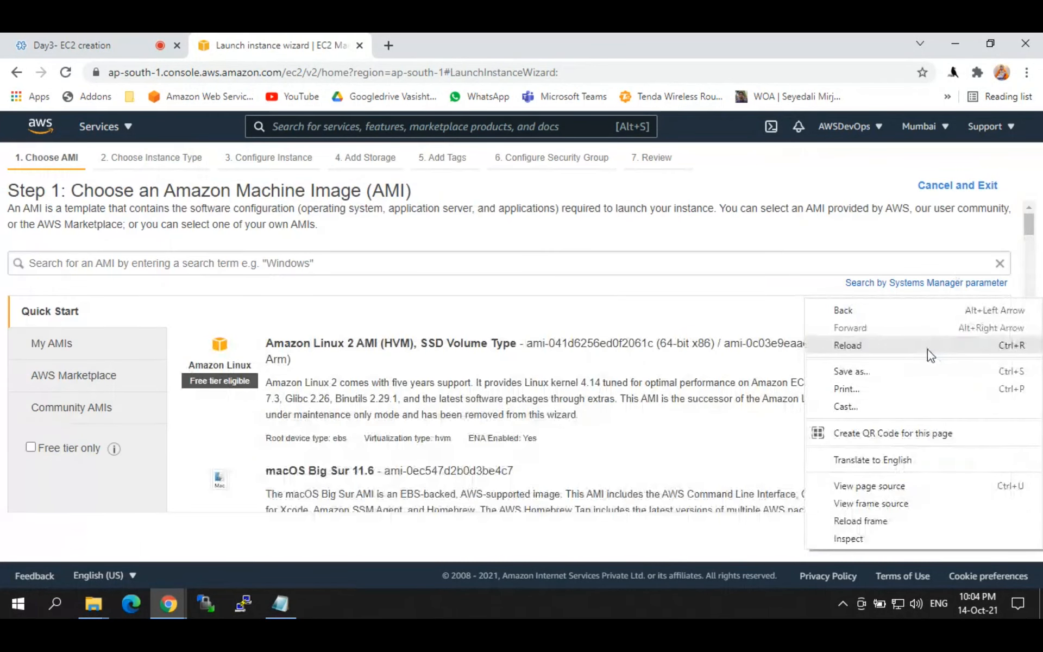
{"action": "left_click", "coordinate": [953, 248]}
{"action": "left_click_drag", "start_coordinate": [1031, 231], "coordinate": [399, 379]}
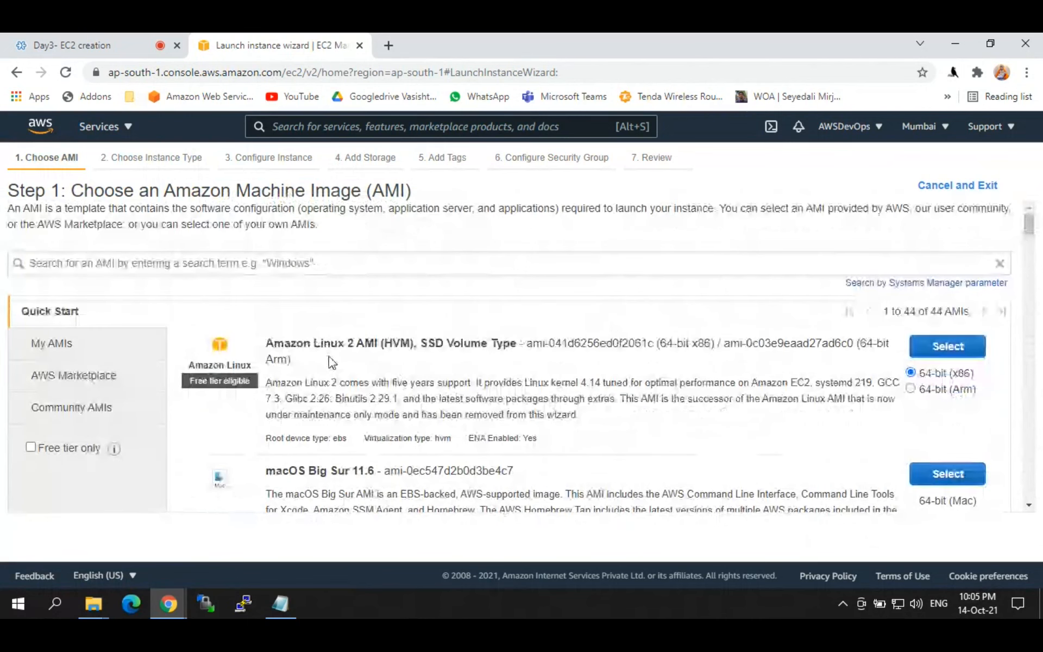
{"action": "scroll", "coordinate": [347, 396], "scroll_direction": "down", "scroll_amount": 1}
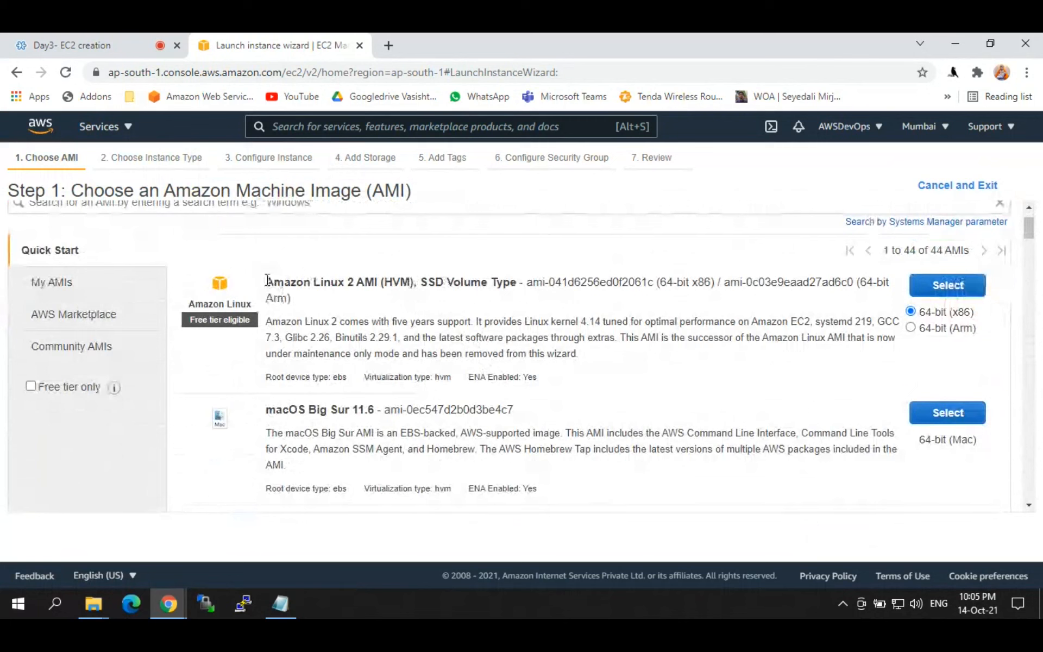
{"action": "left_click_drag", "start_coordinate": [266, 282], "coordinate": [390, 282]}
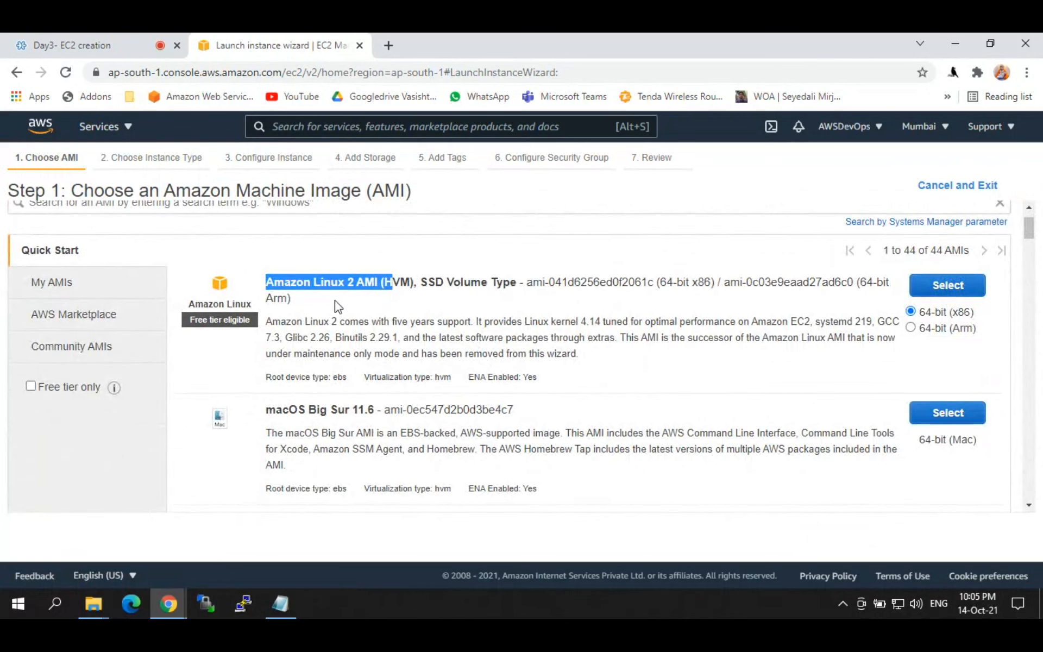
{"action": "double_click", "coordinate": [330, 282]}
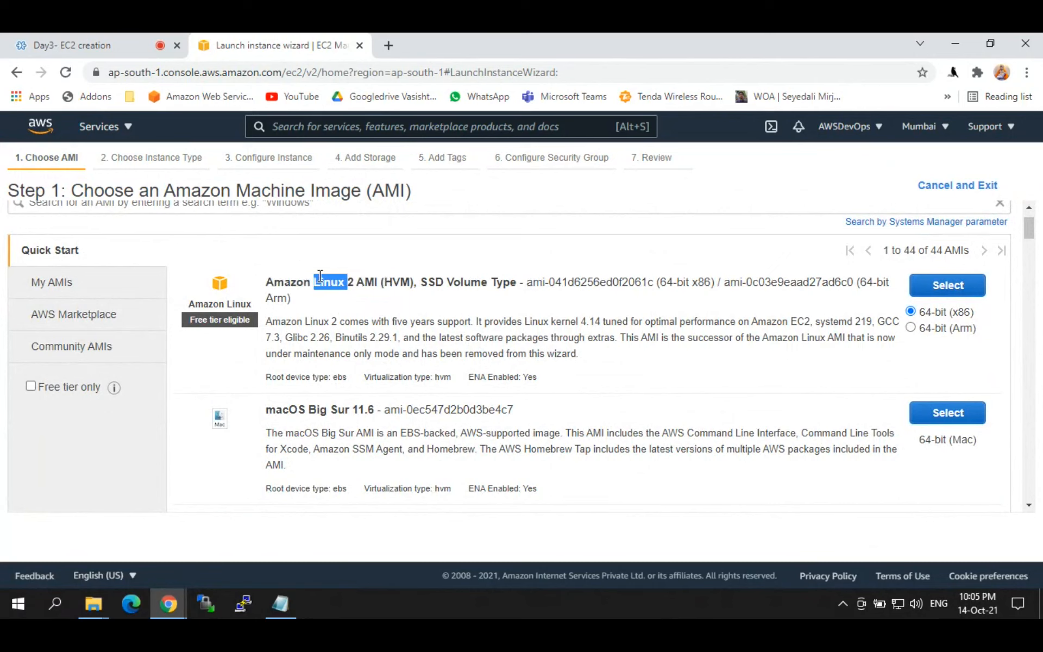
{"action": "left_click_drag", "start_coordinate": [275, 410], "coordinate": [352, 410]}
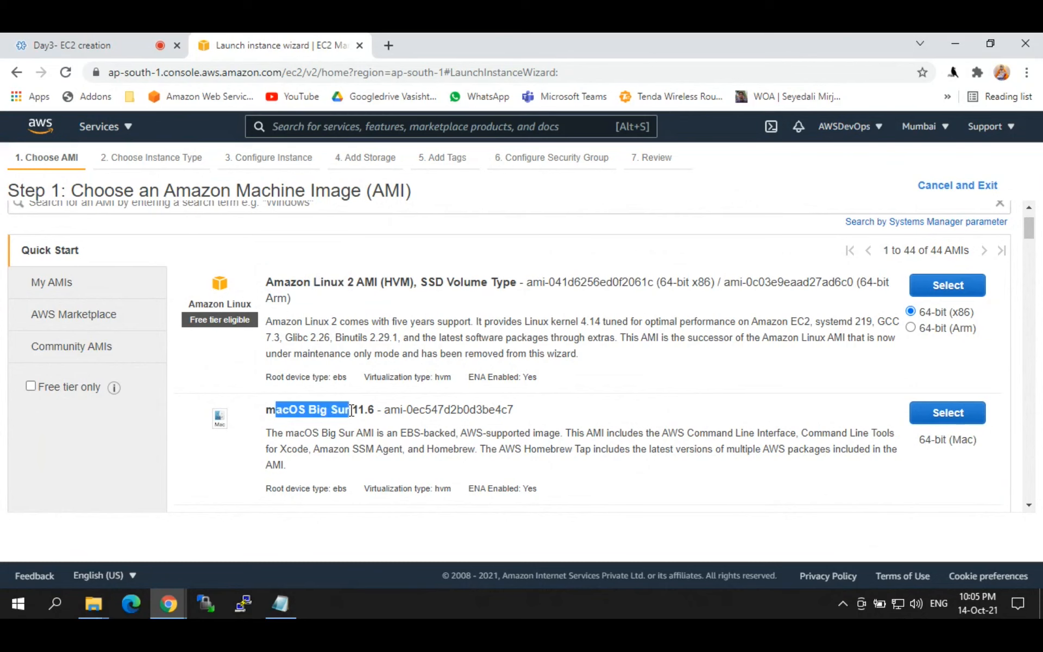
{"action": "left_click_drag", "start_coordinate": [1031, 242], "coordinate": [1034, 267]}
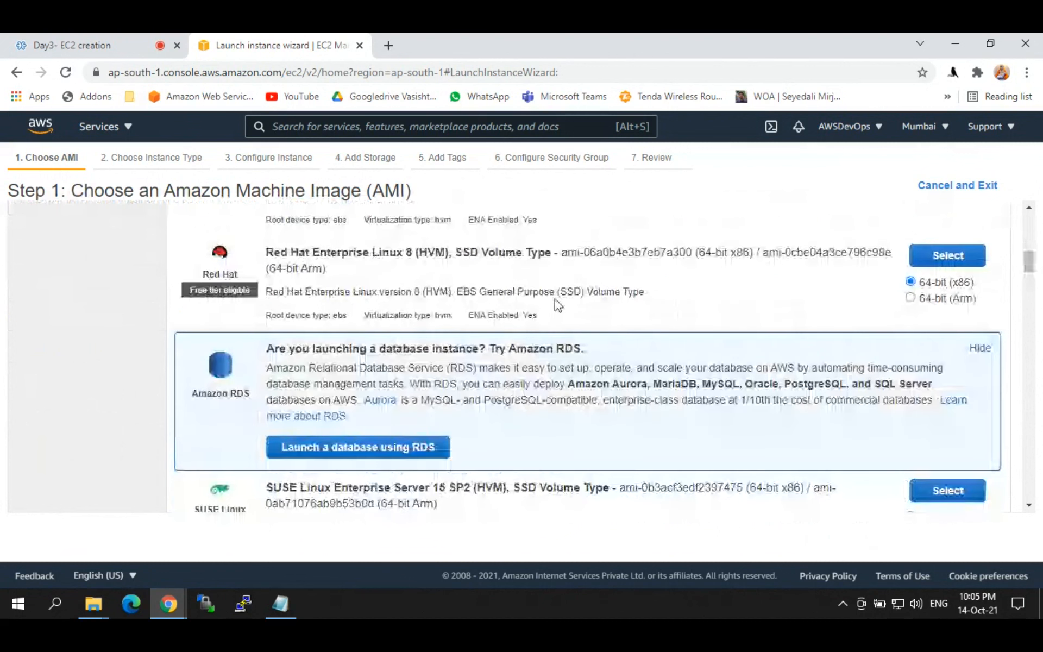
{"action": "left_click_drag", "start_coordinate": [266, 253], "coordinate": [426, 256]}
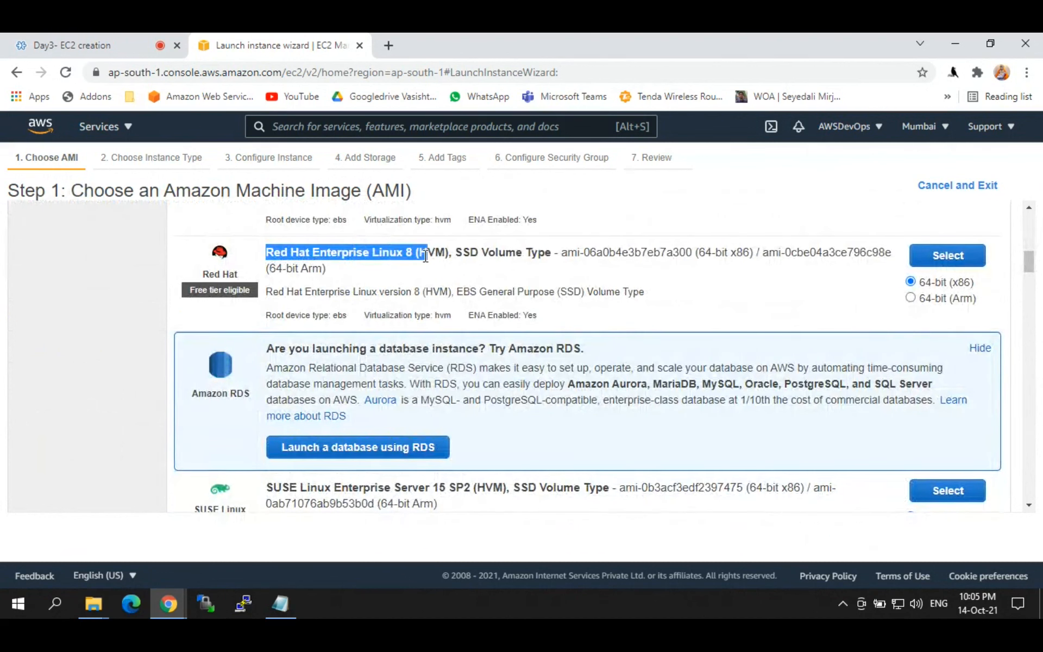
{"action": "double_click", "coordinate": [390, 253]}
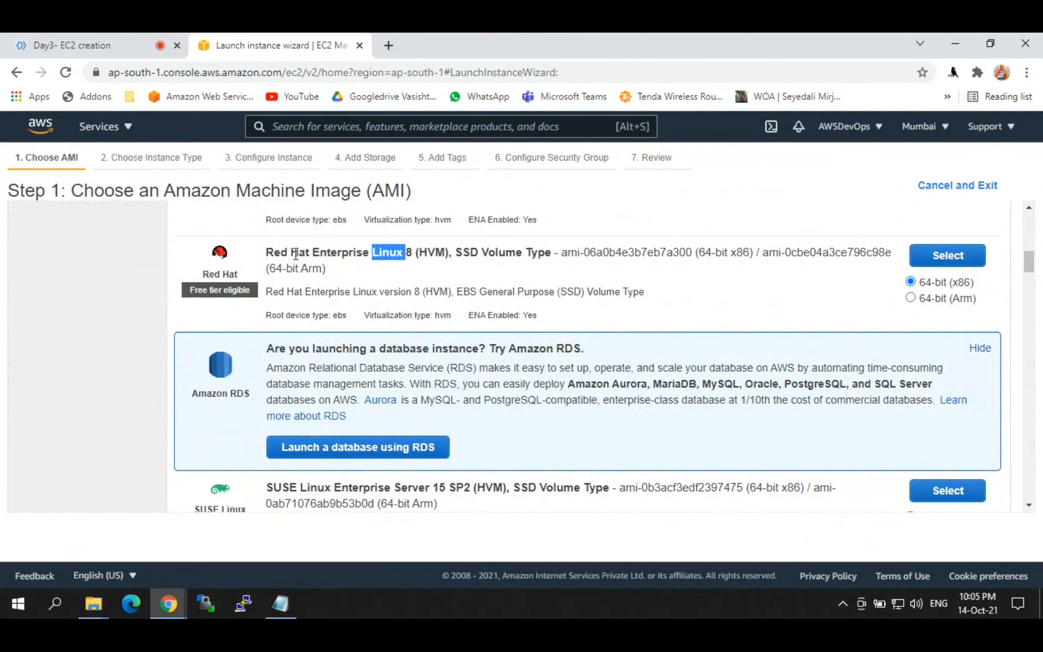
{"action": "left_click_drag", "start_coordinate": [265, 255], "coordinate": [423, 254]}
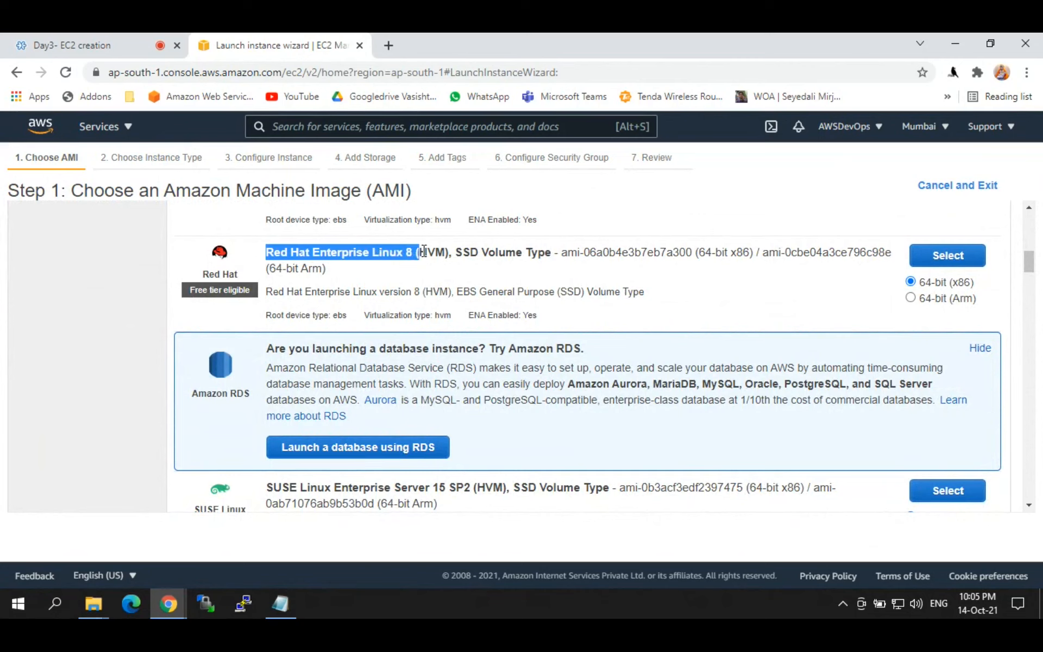
{"action": "left_click", "coordinate": [272, 249]}
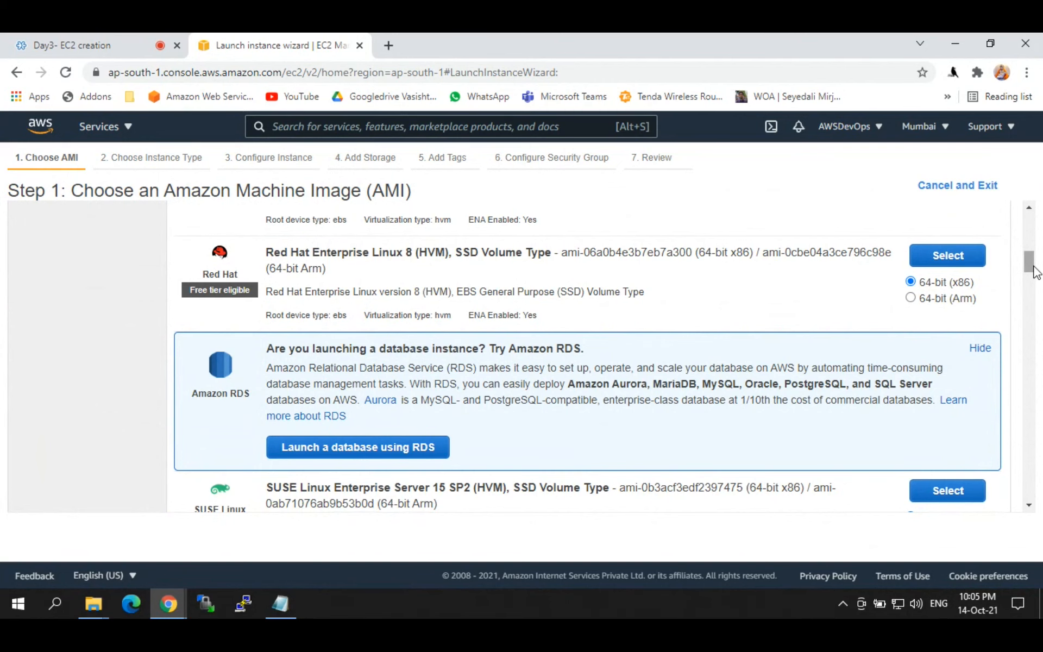
Step: Review the SUSE, Ubuntu Server 20.04 LTS and Windows Server AMIs, then show free-tier images only
{"action": "scroll", "coordinate": [1032, 269], "scroll_direction": "down", "scroll_amount": 3}
{"action": "left_click_drag", "start_coordinate": [266, 297], "coordinate": [446, 299]}
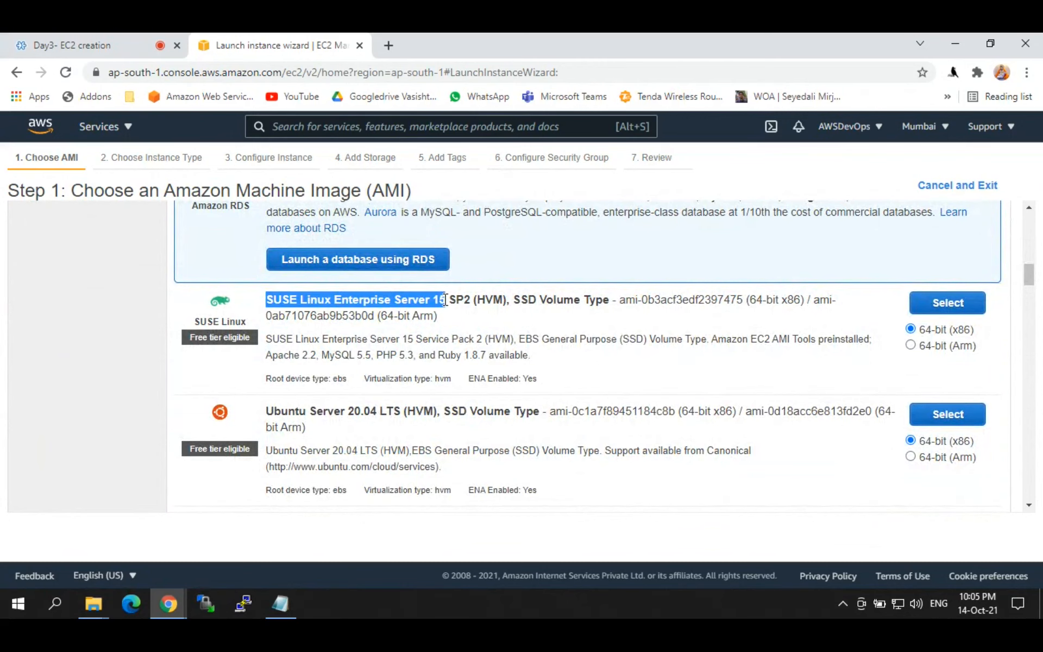
{"action": "double_click", "coordinate": [319, 300]}
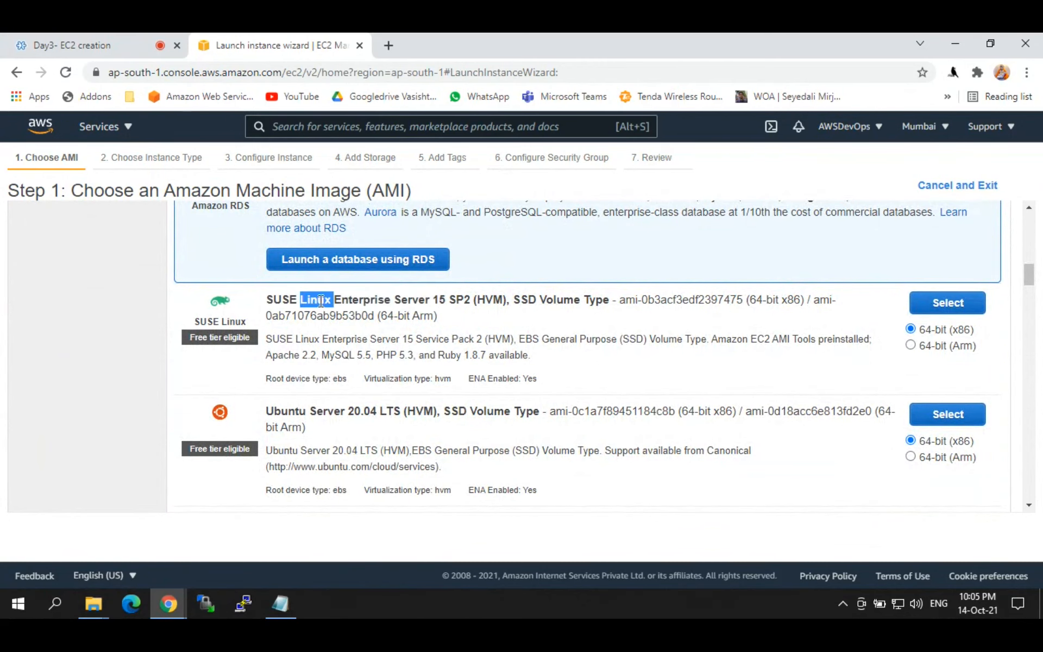
{"action": "scroll", "coordinate": [1032, 280], "scroll_direction": "down", "scroll_amount": 1}
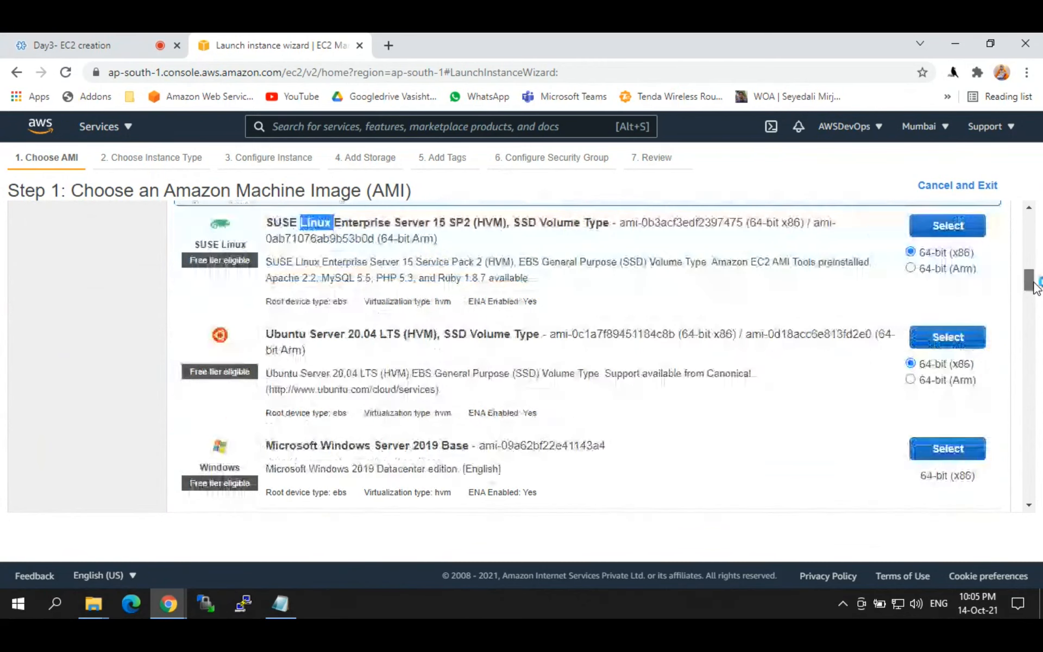
{"action": "left_click_drag", "start_coordinate": [265, 334], "coordinate": [392, 331]}
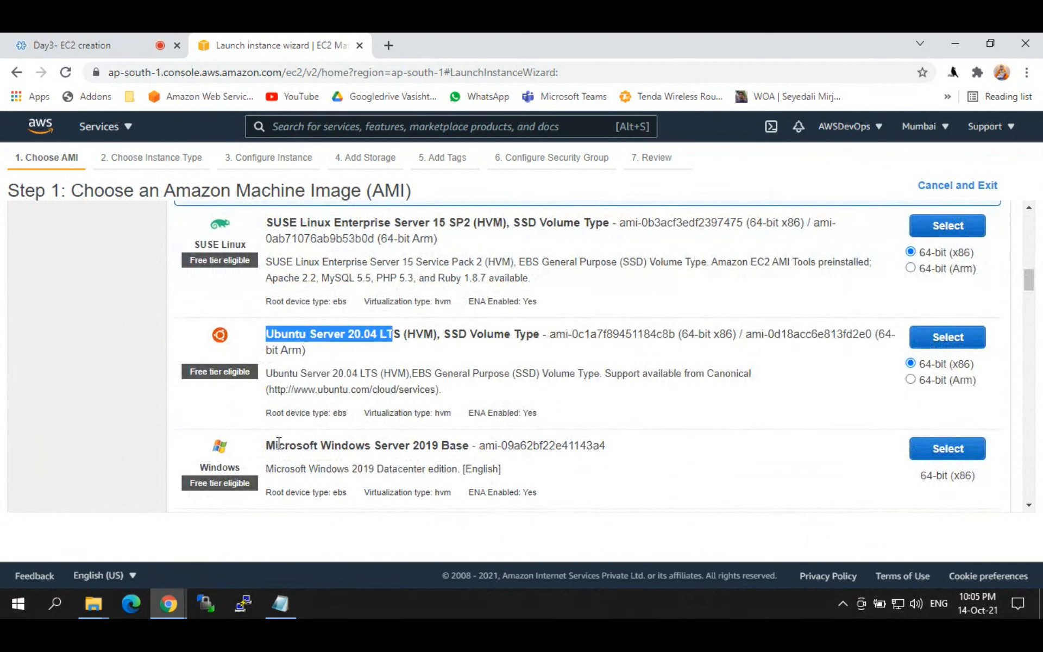
{"action": "left_click_drag", "start_coordinate": [273, 445], "coordinate": [391, 445]}
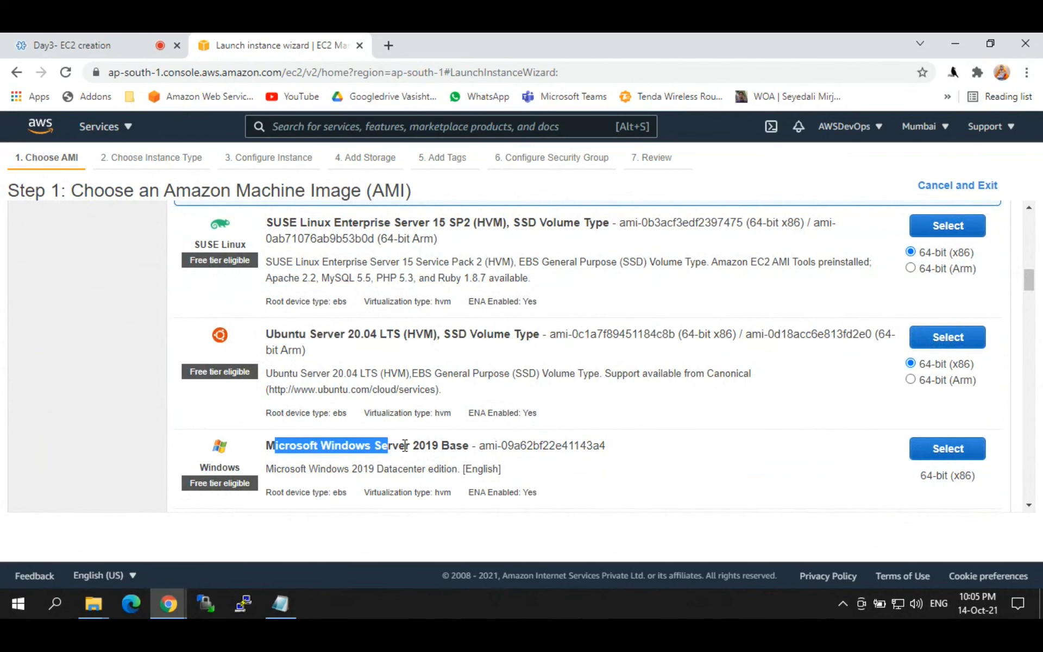
{"action": "scroll", "coordinate": [1032, 283], "scroll_direction": "down", "scroll_amount": 5}
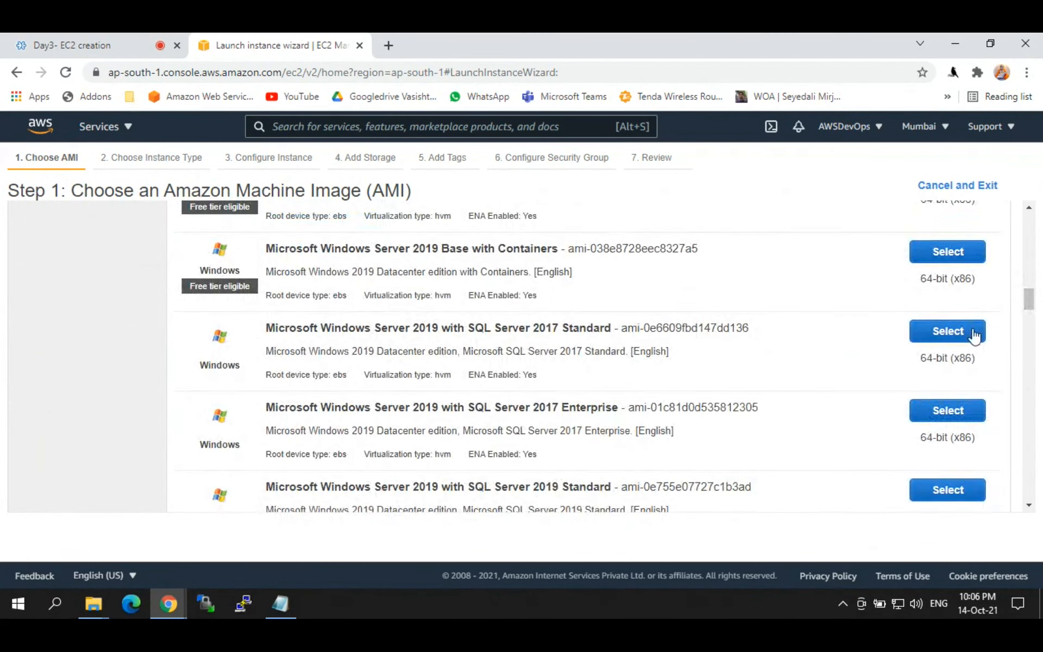
{"action": "left_click_drag", "start_coordinate": [1031, 299], "coordinate": [1030, 226]}
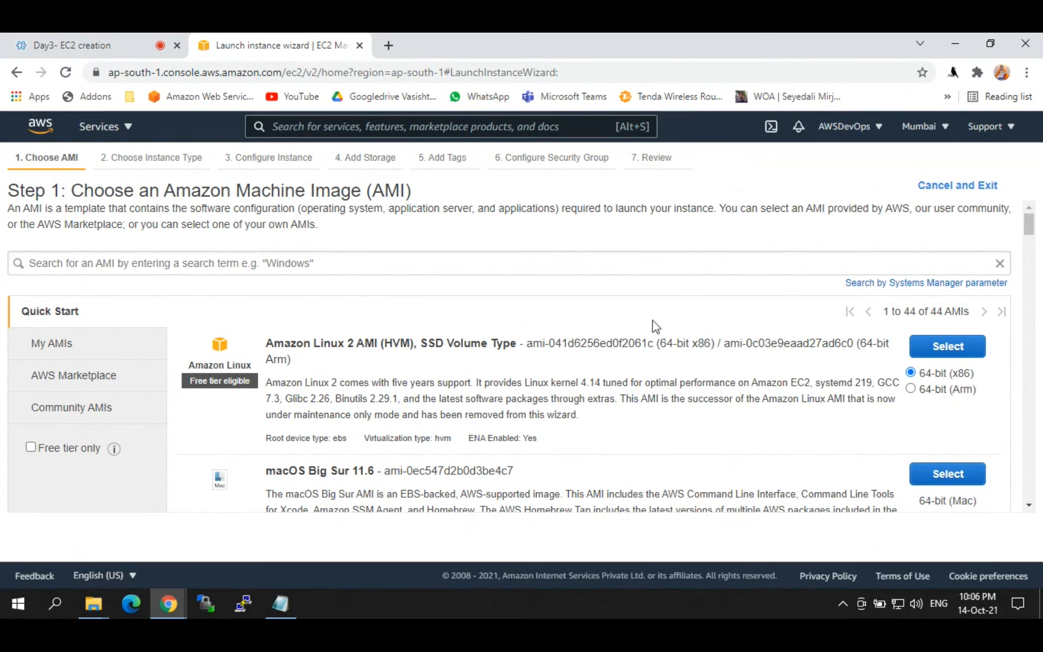
{"action": "left_click", "coordinate": [31, 448]}
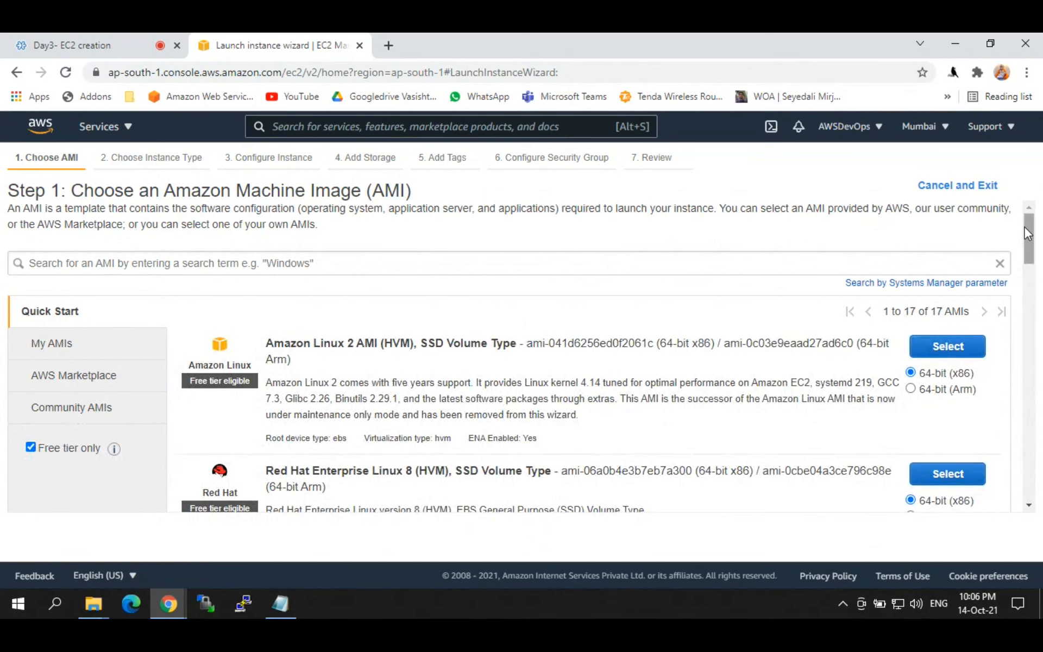
{"action": "scroll", "coordinate": [1027, 233], "scroll_direction": "down", "scroll_amount": 3}
{"action": "scroll", "coordinate": [1026, 232], "scroll_direction": "up", "scroll_amount": 3}
{"action": "left_click_drag", "start_coordinate": [907, 311], "coordinate": [920, 311]}
{"action": "mouse_move", "coordinate": [1031, 247]}
{"action": "left_mouse_down"}
{"action": "mouse_move", "coordinate": [1040, 434]}
{"action": "mouse_move", "coordinate": [1029, 244]}
{"action": "left_mouse_up"}
{"action": "left_click_drag", "start_coordinate": [266, 344], "coordinate": [334, 344]}
{"action": "left_click_drag", "start_coordinate": [291, 471], "coordinate": [396, 471]}
{"action": "scroll", "coordinate": [952, 262], "scroll_direction": "down", "scroll_amount": 1}
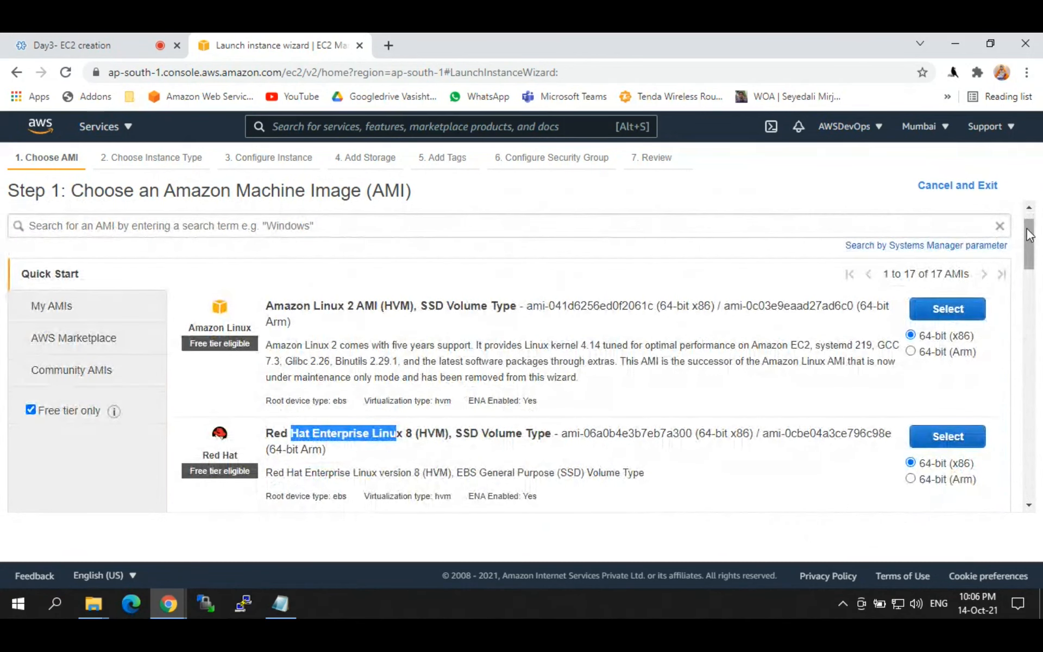
{"action": "scroll", "coordinate": [953, 262], "scroll_direction": "down", "scroll_amount": 6}
{"action": "left_click_drag", "start_coordinate": [280, 299], "coordinate": [393, 299]}
{"action": "left_click_drag", "start_coordinate": [296, 412], "coordinate": [423, 422]}
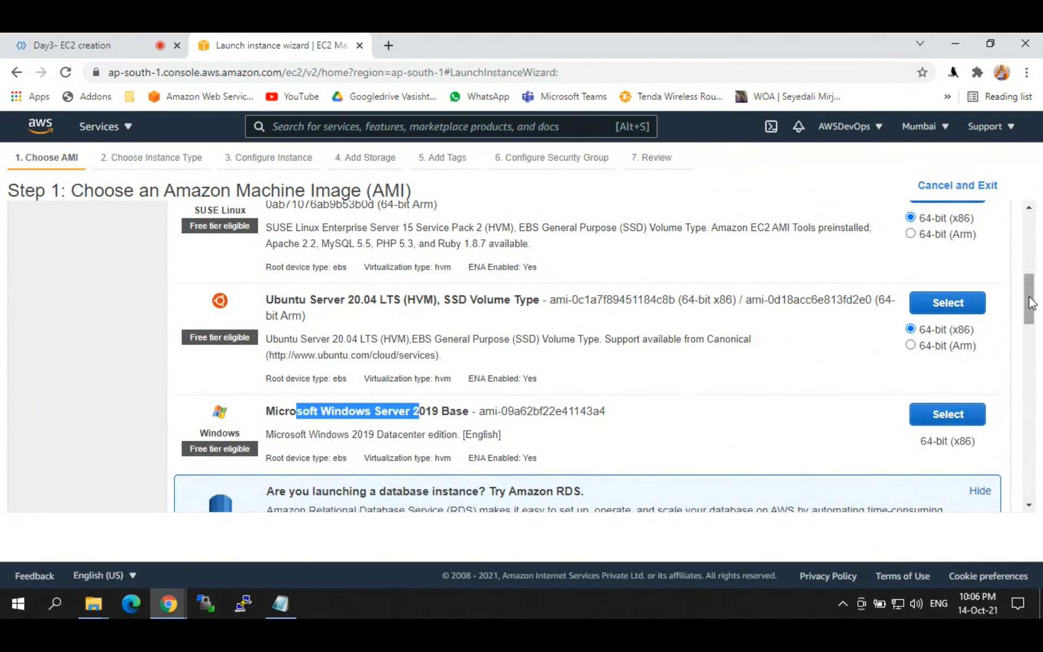
{"action": "left_click_drag", "start_coordinate": [1031, 304], "coordinate": [1030, 224]}
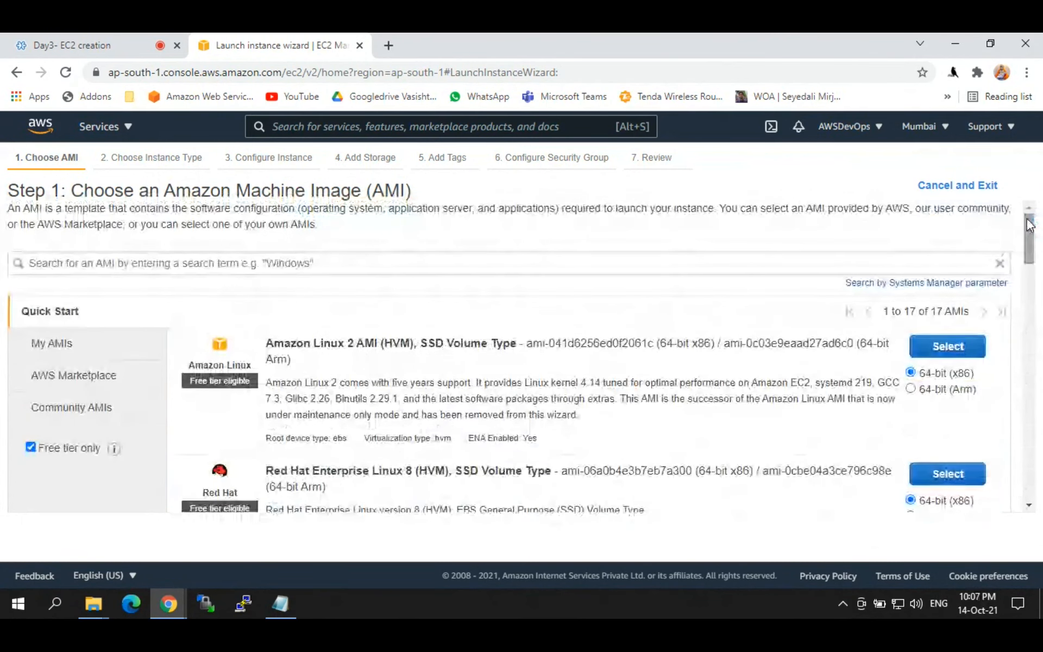
{"action": "scroll", "coordinate": [654, 300], "scroll_direction": "down", "scroll_amount": 3}
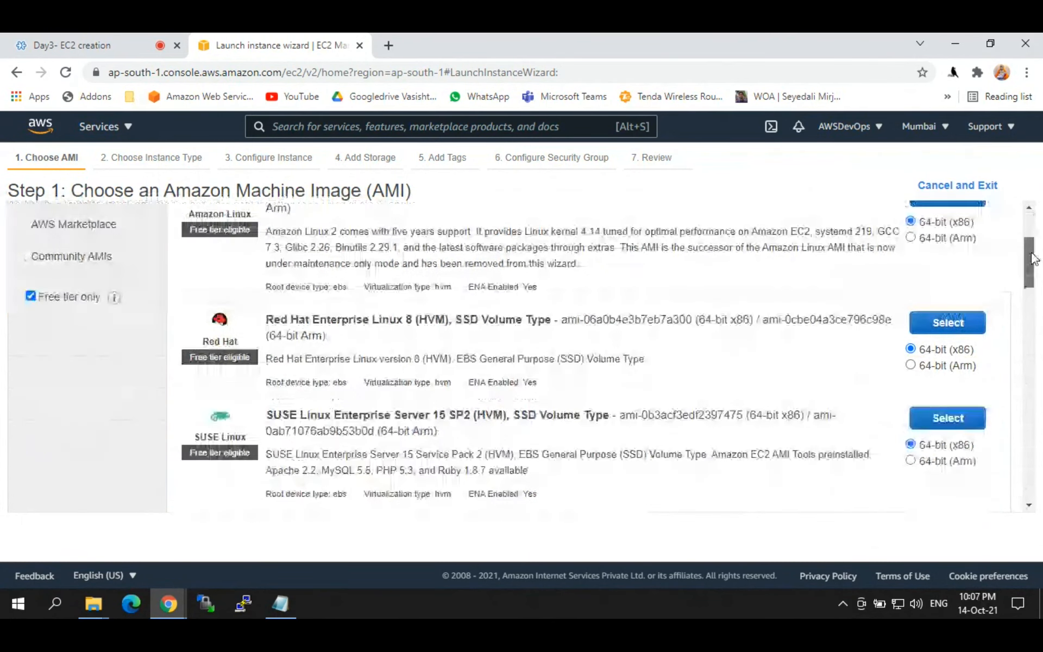
{"action": "left_click_drag", "start_coordinate": [274, 297], "coordinate": [496, 300]}
{"action": "left_click_drag", "start_coordinate": [274, 297], "coordinate": [280, 296]}
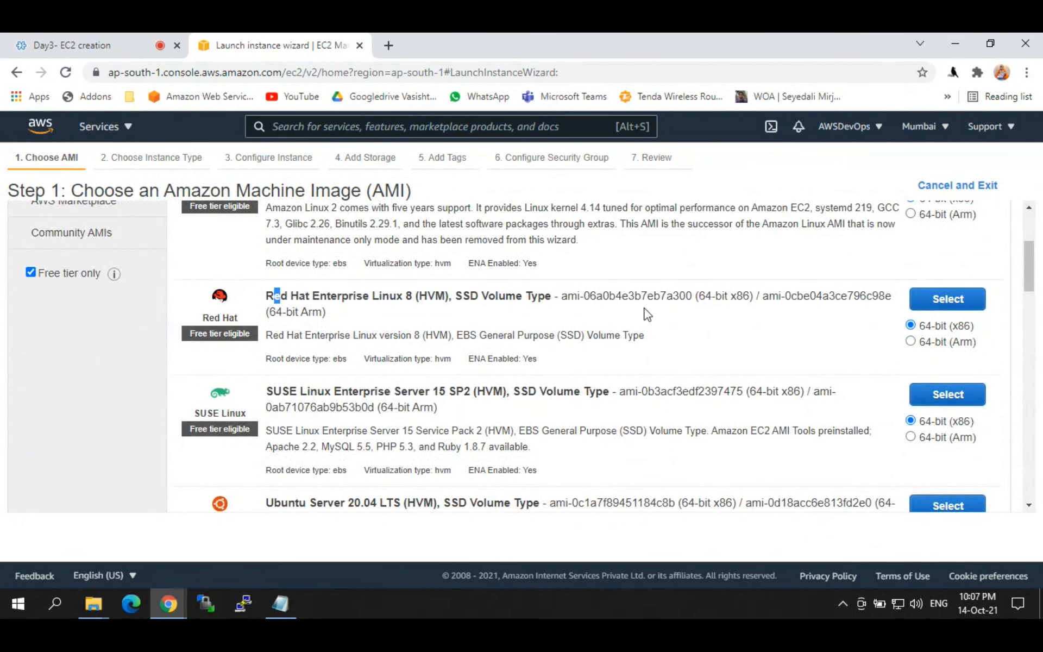
Step: Select the Red Hat Enterprise Linux 8 AMI and review Step 2 with t2.micro preselected
{"action": "left_click", "coordinate": [936, 302]}
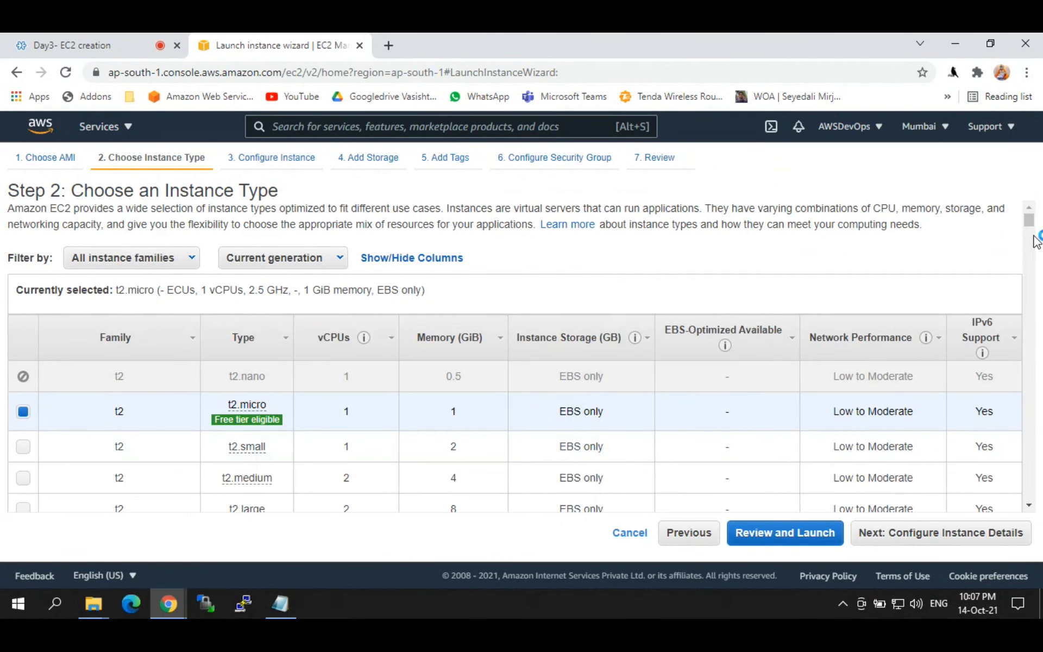
{"action": "scroll", "coordinate": [1028, 223], "scroll_direction": "down", "scroll_amount": 1}
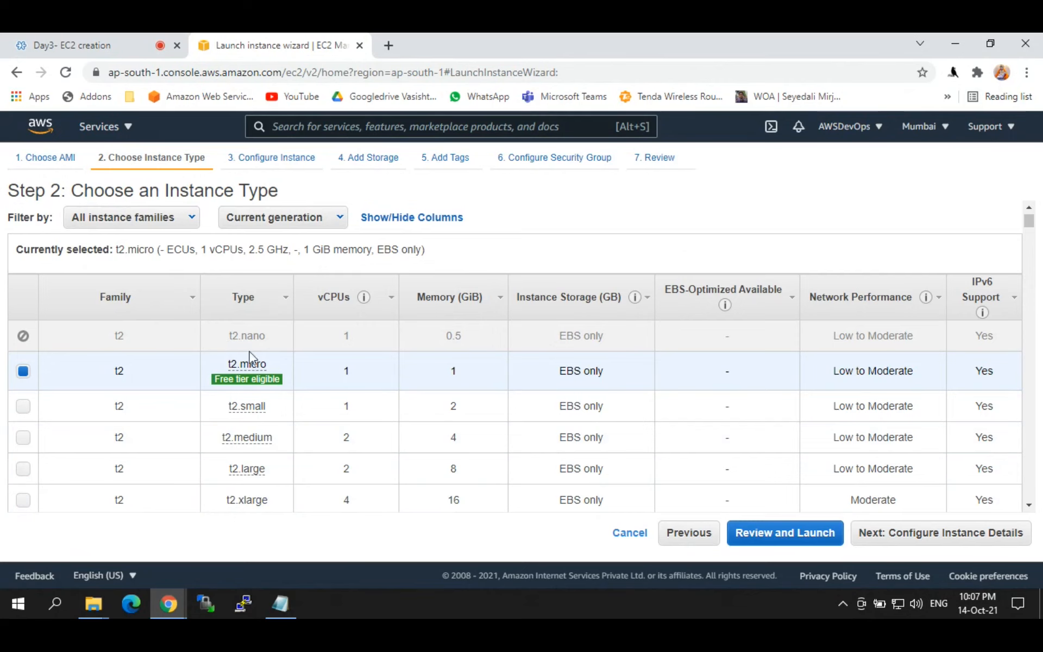
{"action": "mouse_move", "coordinate": [246, 364]}
{"action": "left_click_drag", "start_coordinate": [1031, 220], "coordinate": [1034, 238]}
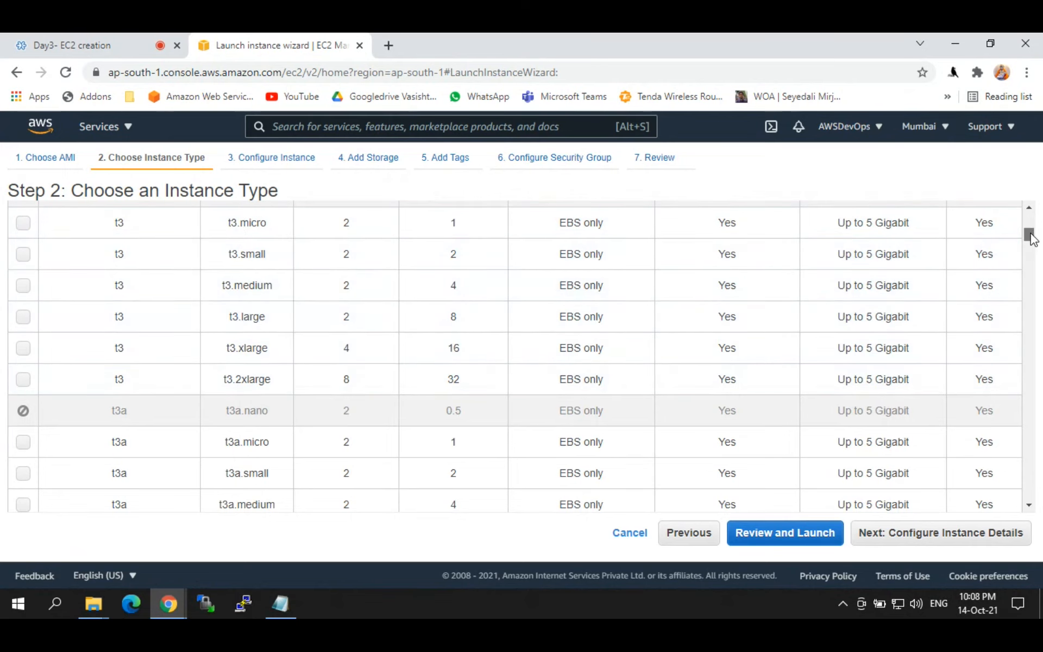
{"action": "left_click_drag", "start_coordinate": [1029, 237], "coordinate": [1021, 208]}
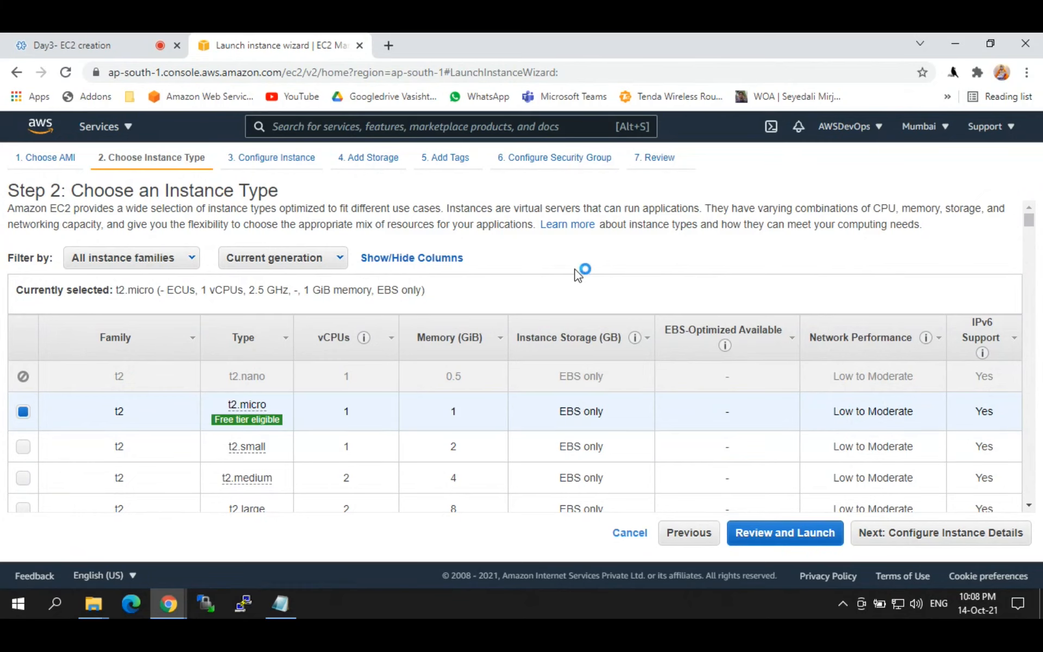
Step: Compare t2.micro's 1 vCPU and 1 GiB memory, then choose t2.small instead
{"action": "mouse_move", "coordinate": [635, 337]}
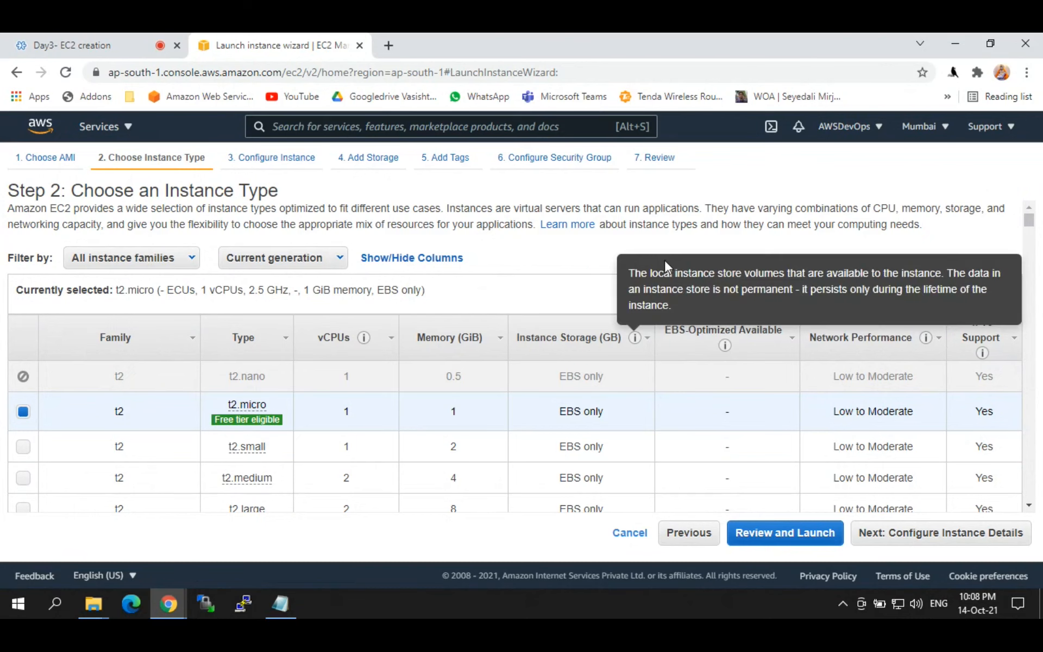
{"action": "mouse_move", "coordinate": [234, 413]}
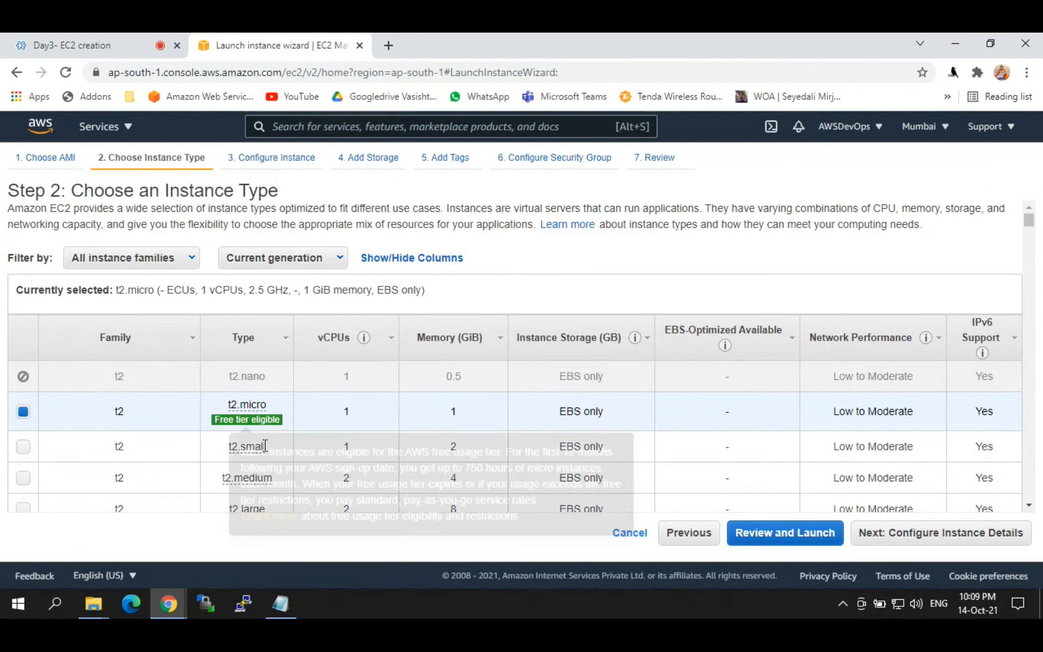
{"action": "left_click_drag", "start_coordinate": [1027, 217], "coordinate": [1038, 232]}
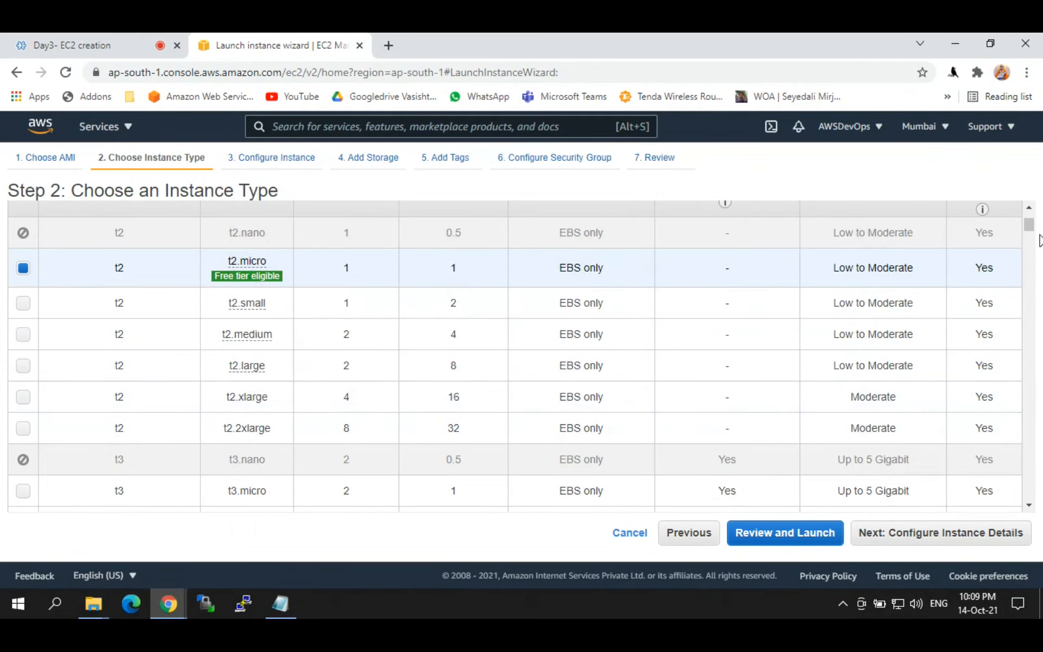
{"action": "scroll", "coordinate": [1033, 225], "scroll_direction": "up", "scroll_amount": 1}
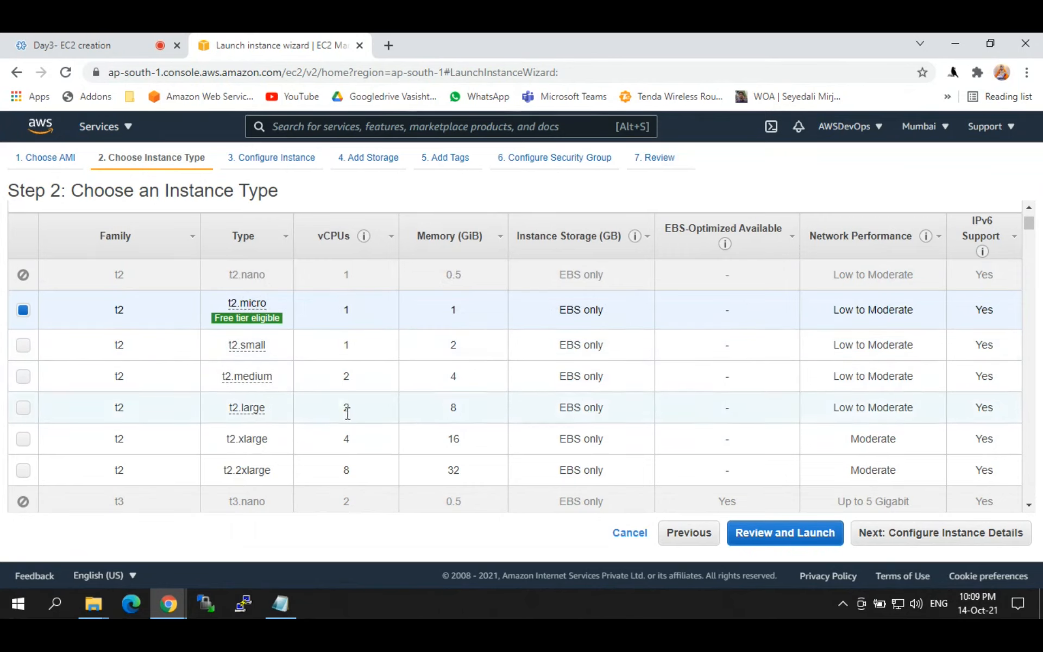
{"action": "mouse_move", "coordinate": [634, 236]}
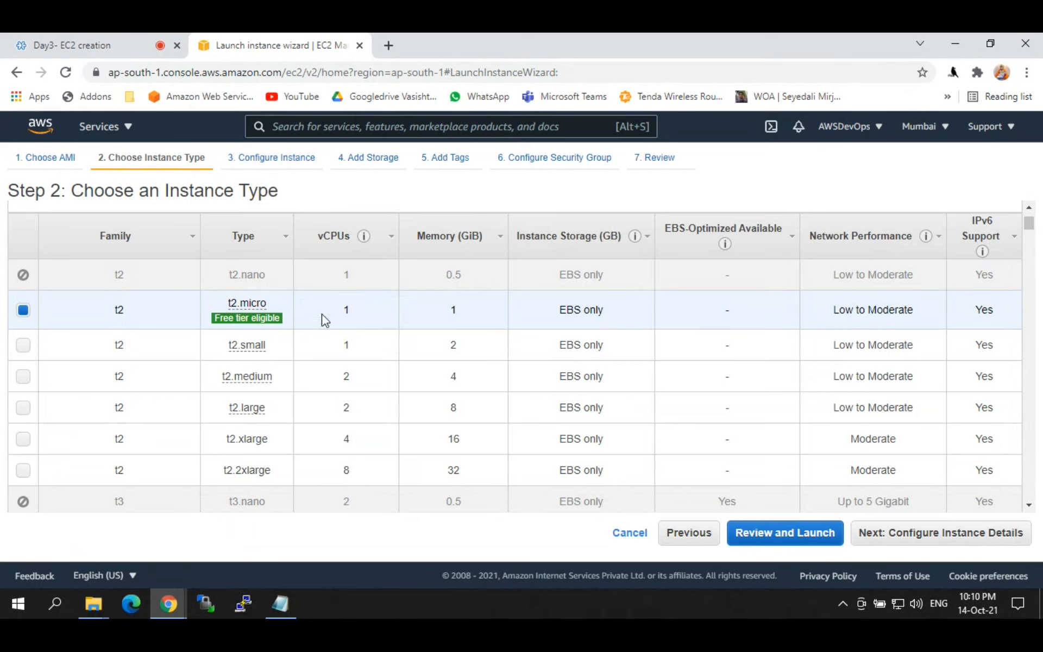
{"action": "double_click", "coordinate": [349, 309]}
{"action": "left_click_drag", "start_coordinate": [472, 314], "coordinate": [442, 316]}
{"action": "mouse_move", "coordinate": [254, 377]}
{"action": "left_click", "coordinate": [461, 355]}
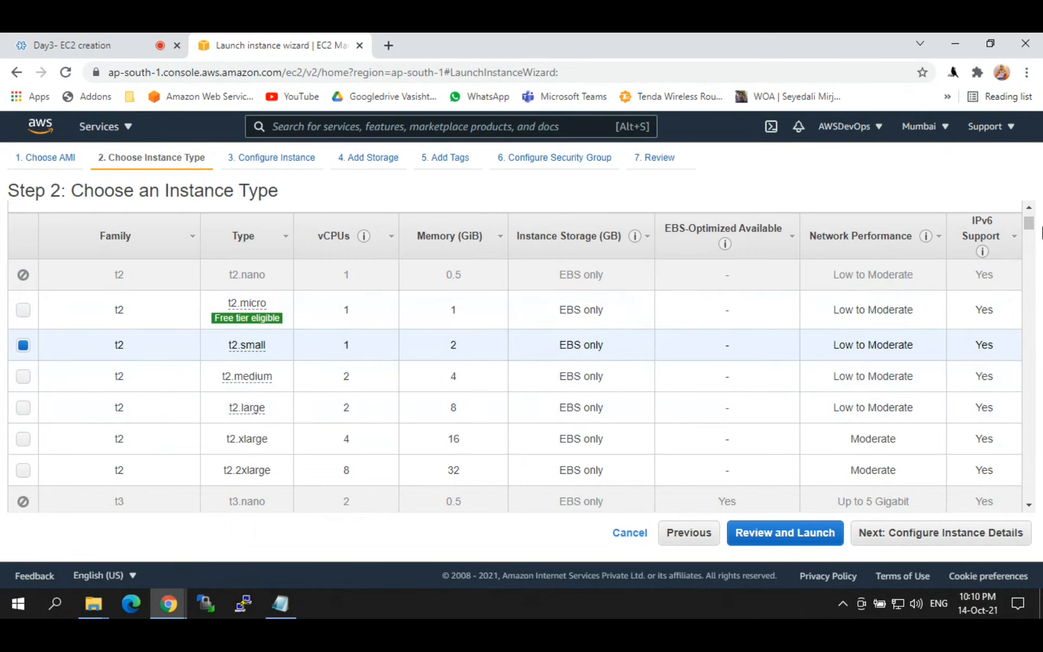
Step: Try t2.2xlarge, then select i3.metal (72 vCPUs, 512 GiB) and scroll back to the top
{"action": "scroll", "coordinate": [1034, 231], "scroll_direction": "down", "scroll_amount": 3}
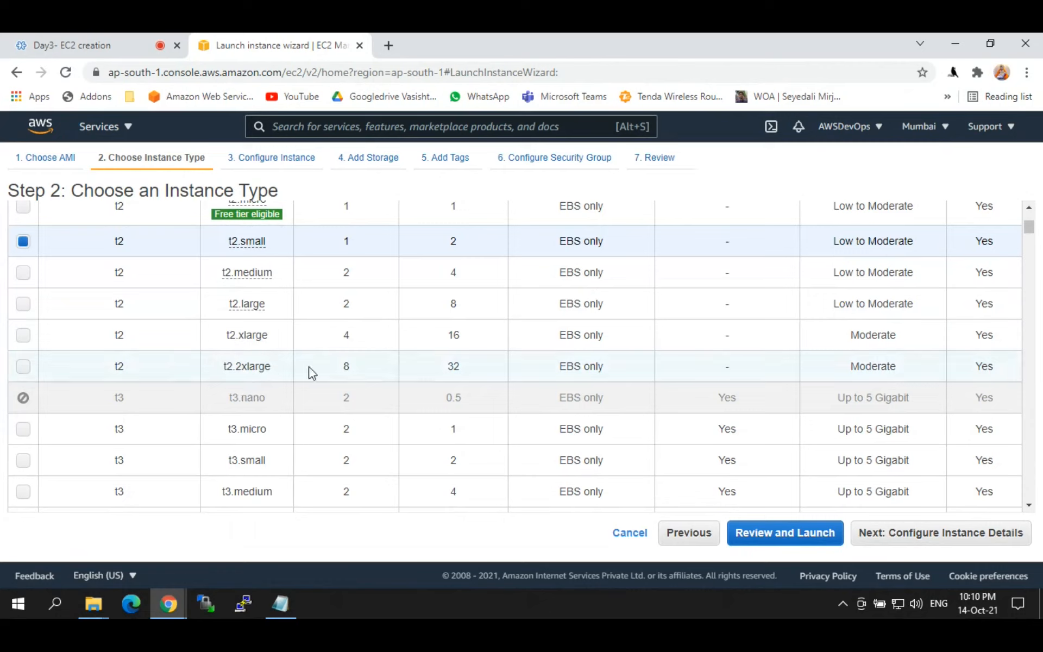
{"action": "left_click_drag", "start_coordinate": [461, 367], "coordinate": [455, 363]}
{"action": "left_click", "coordinate": [445, 365]}
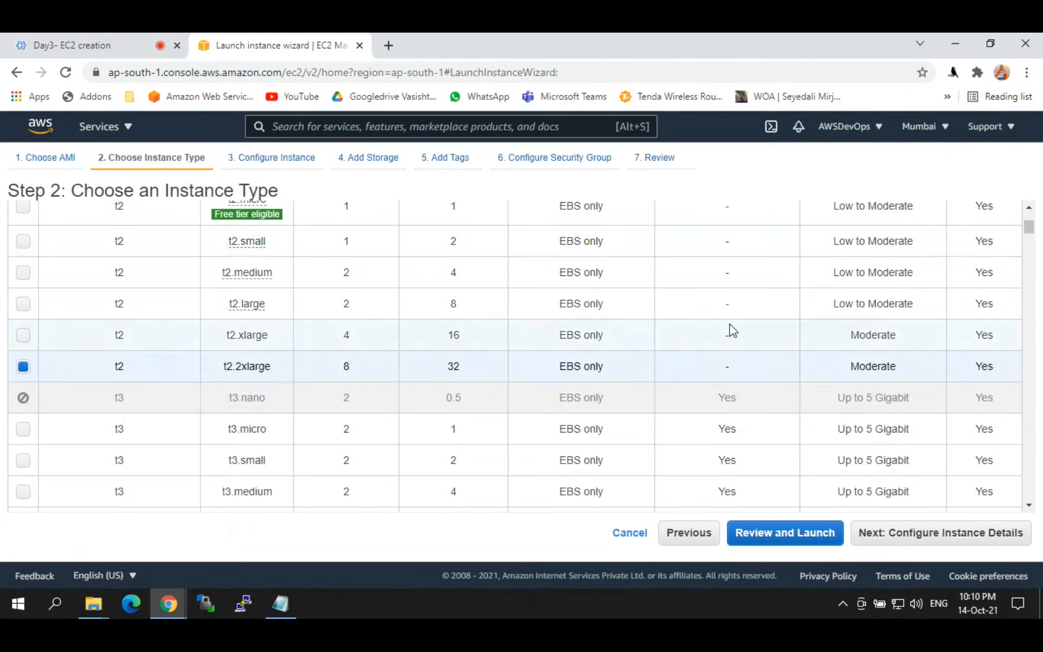
{"action": "left_click_drag", "start_coordinate": [1031, 229], "coordinate": [1040, 275]}
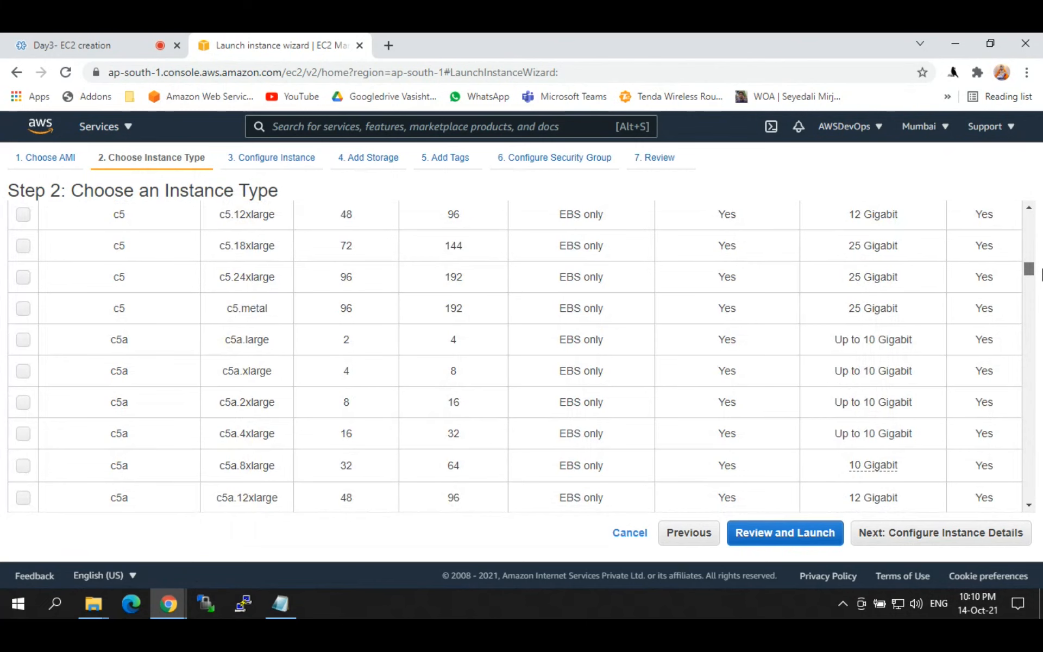
{"action": "left_click_drag", "start_coordinate": [1039, 273], "coordinate": [1031, 333]}
{"action": "left_click", "coordinate": [473, 322]}
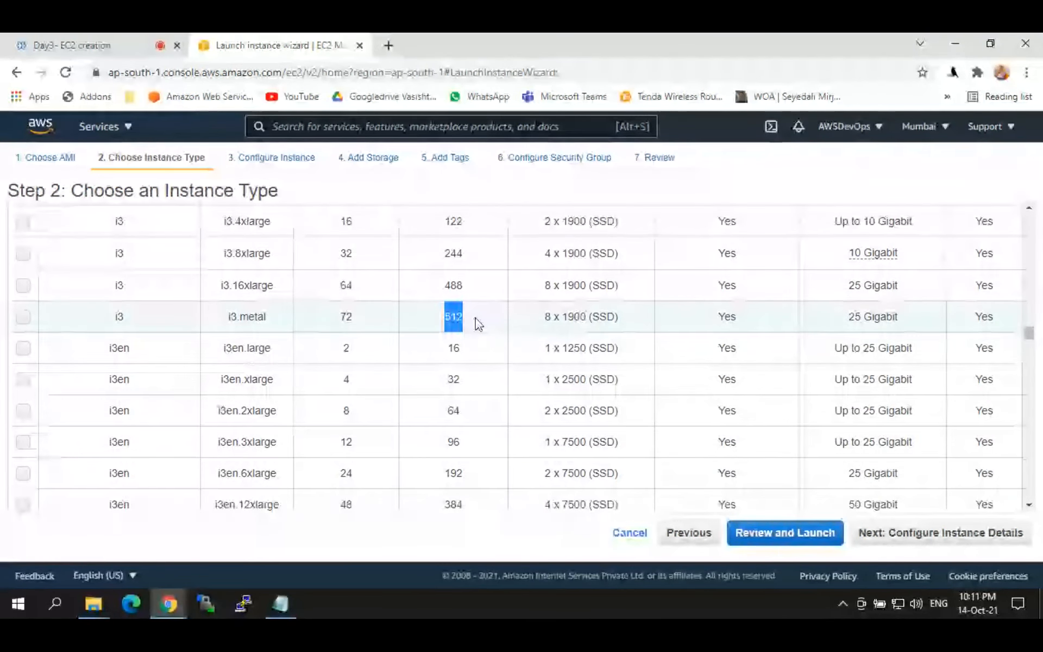
{"action": "left_click_drag", "start_coordinate": [1031, 335], "coordinate": [1032, 342]}
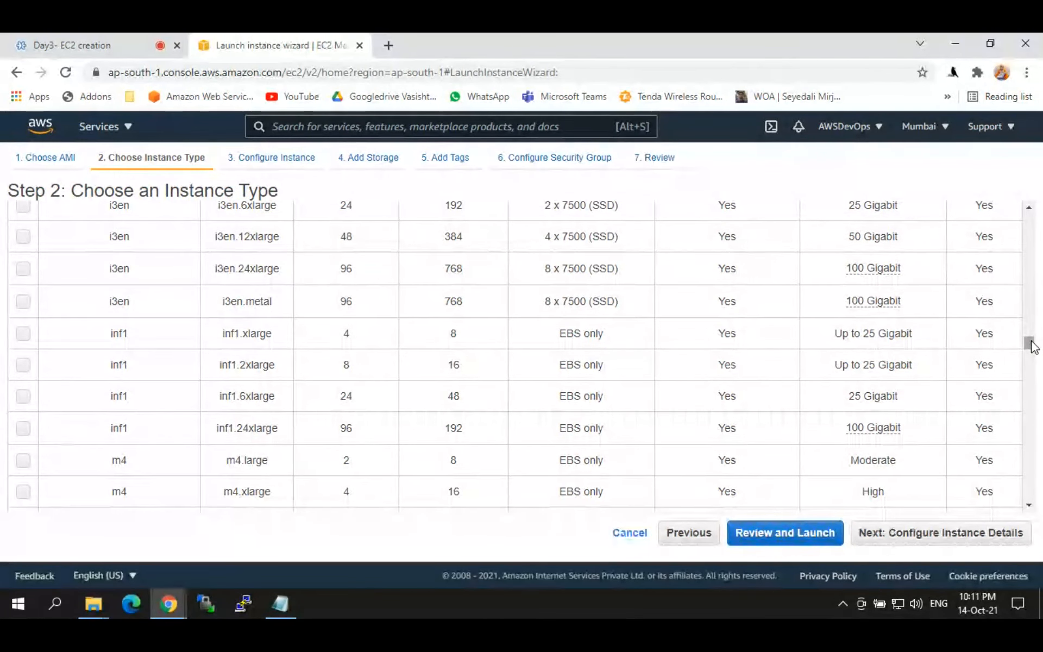
{"action": "left_click_drag", "start_coordinate": [1031, 344], "coordinate": [1038, 371]}
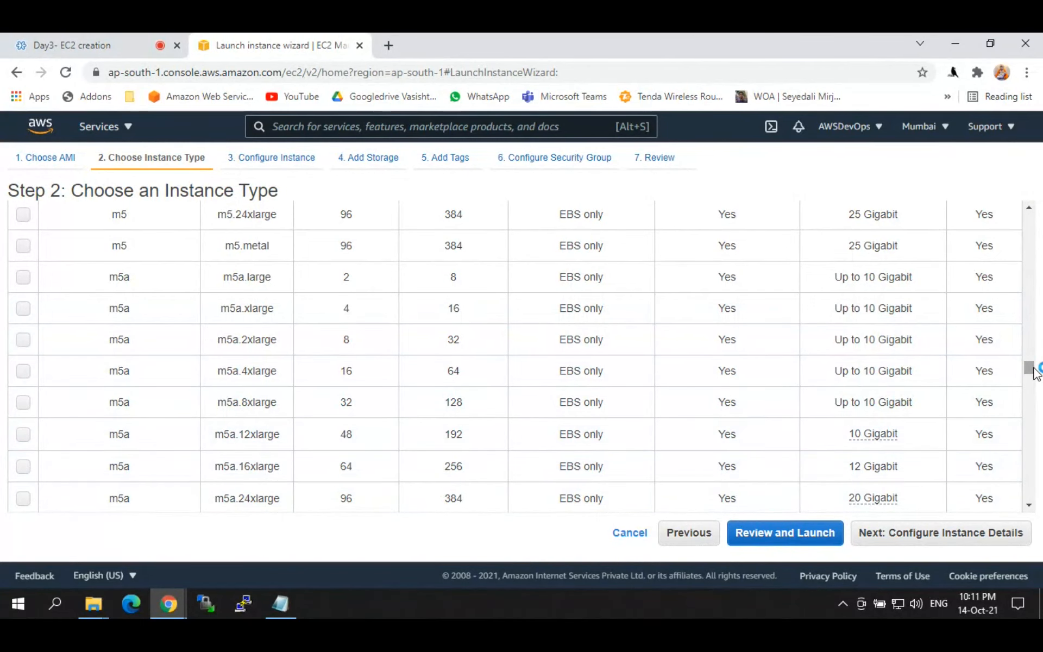
{"action": "left_click_drag", "start_coordinate": [1031, 371], "coordinate": [1030, 217]}
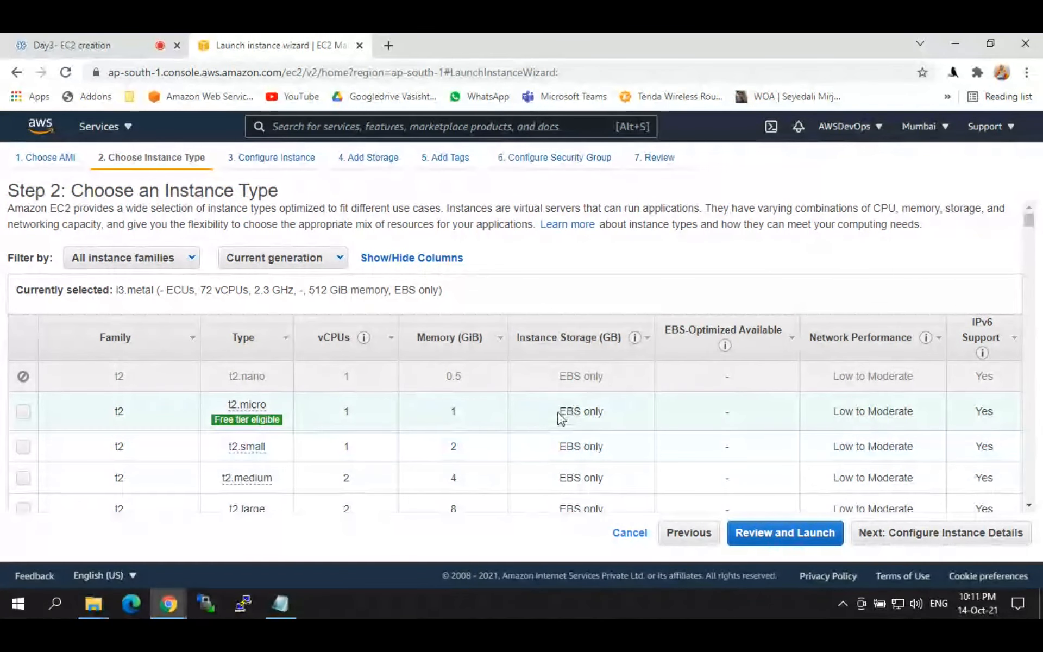
Step: Select t2.micro and note its EBS-only storage
{"action": "left_click", "coordinate": [580, 409]}
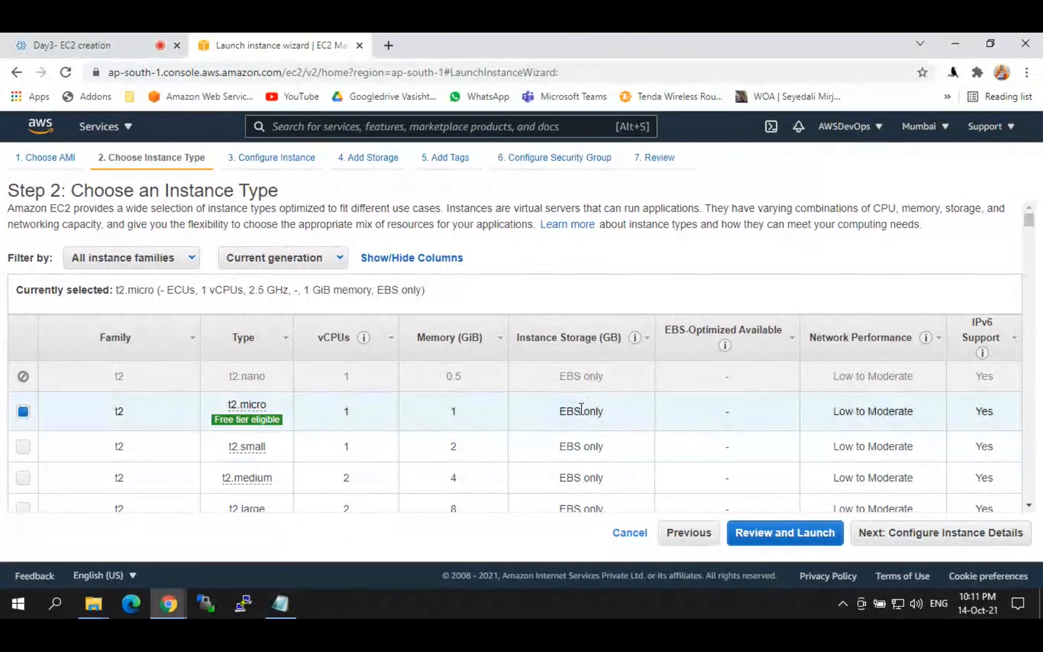
{"action": "left_click_drag", "start_coordinate": [559, 416], "coordinate": [583, 413]}
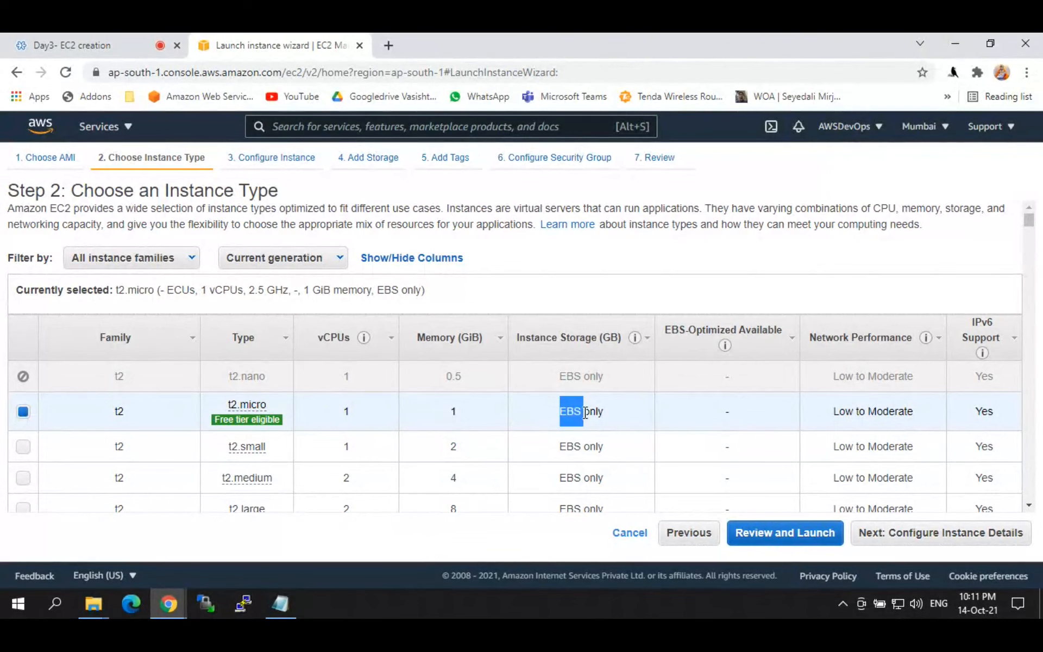
{"action": "left_click", "coordinate": [765, 296]}
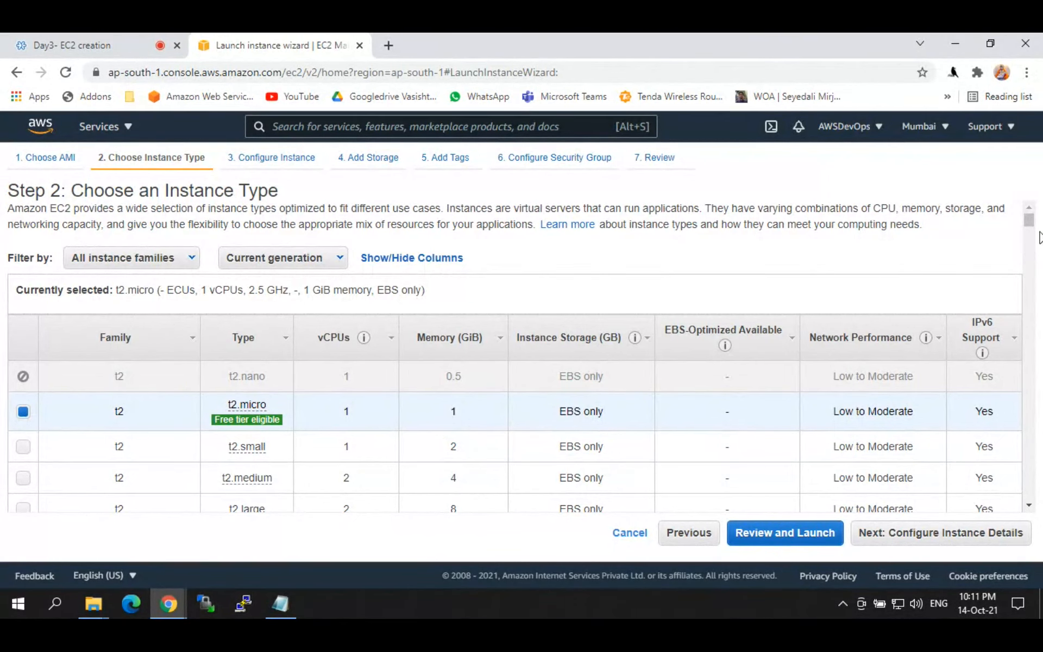
{"action": "scroll", "coordinate": [1039, 228], "scroll_direction": "down", "scroll_amount": 3}
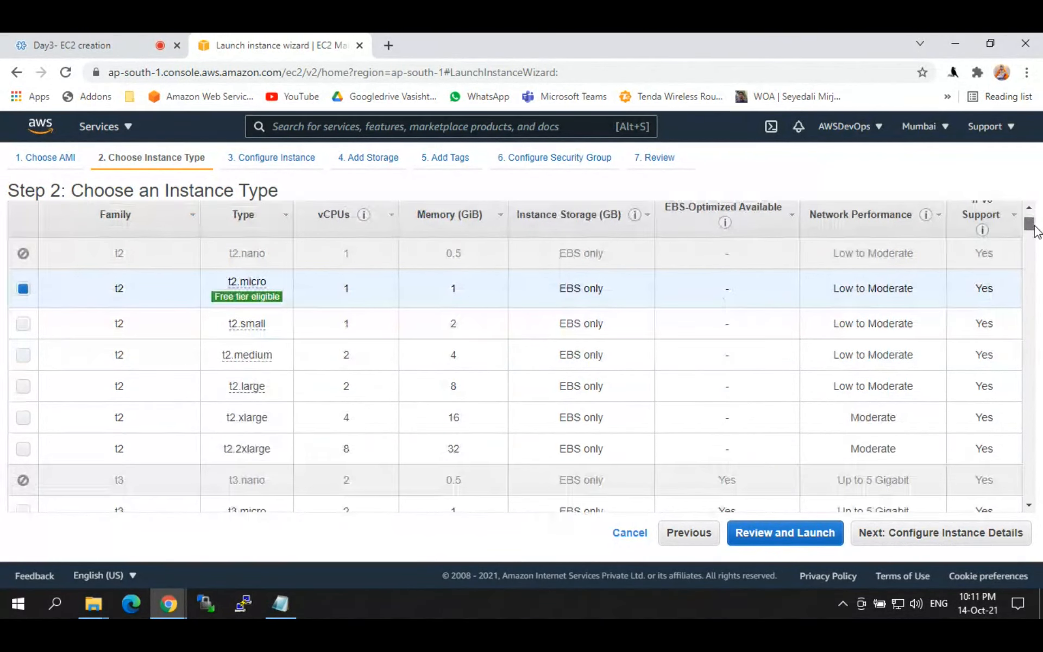
{"action": "scroll", "coordinate": [1035, 231], "scroll_direction": "down", "scroll_amount": 5}
{"action": "scroll", "coordinate": [508, 459], "scroll_direction": "up", "scroll_amount": 10}
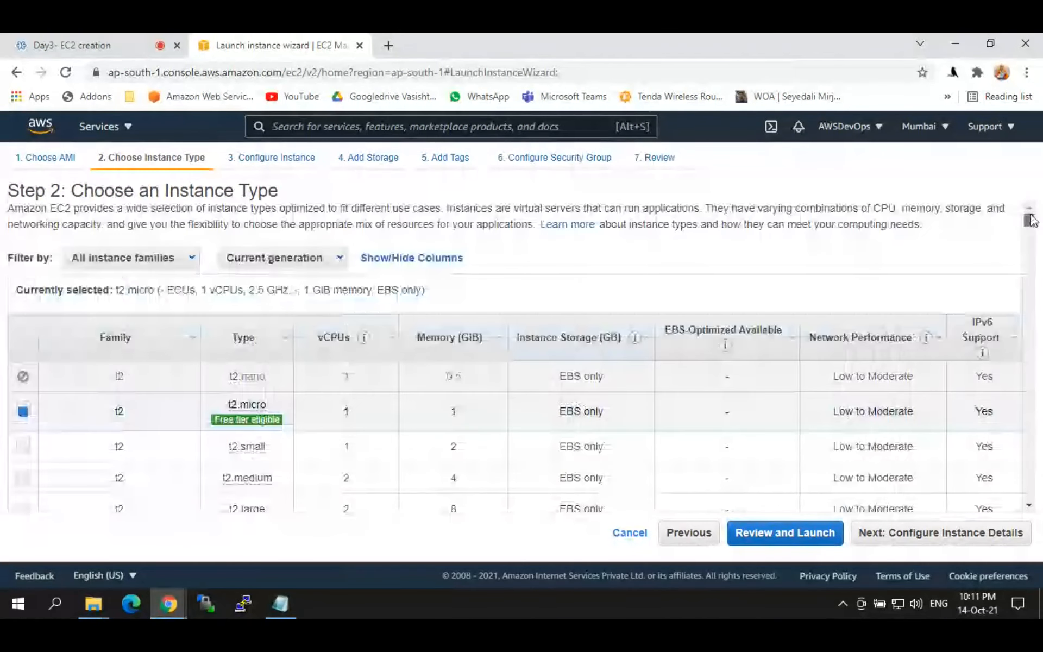
{"action": "double_click", "coordinate": [569, 411]}
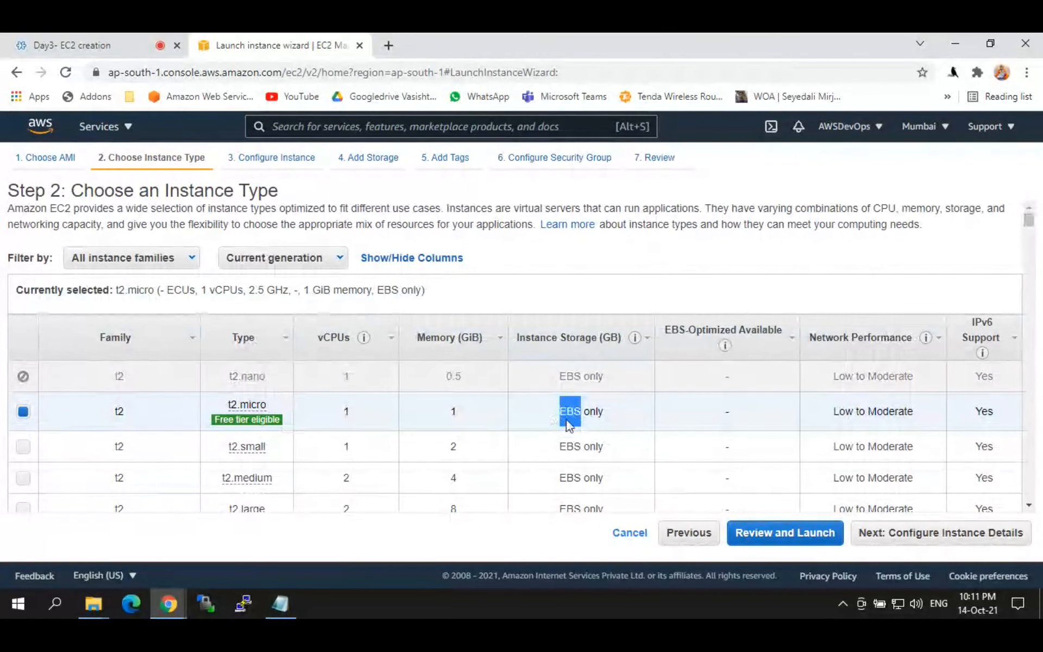
{"action": "scroll", "coordinate": [1032, 235], "scroll_direction": "down", "scroll_amount": 3}
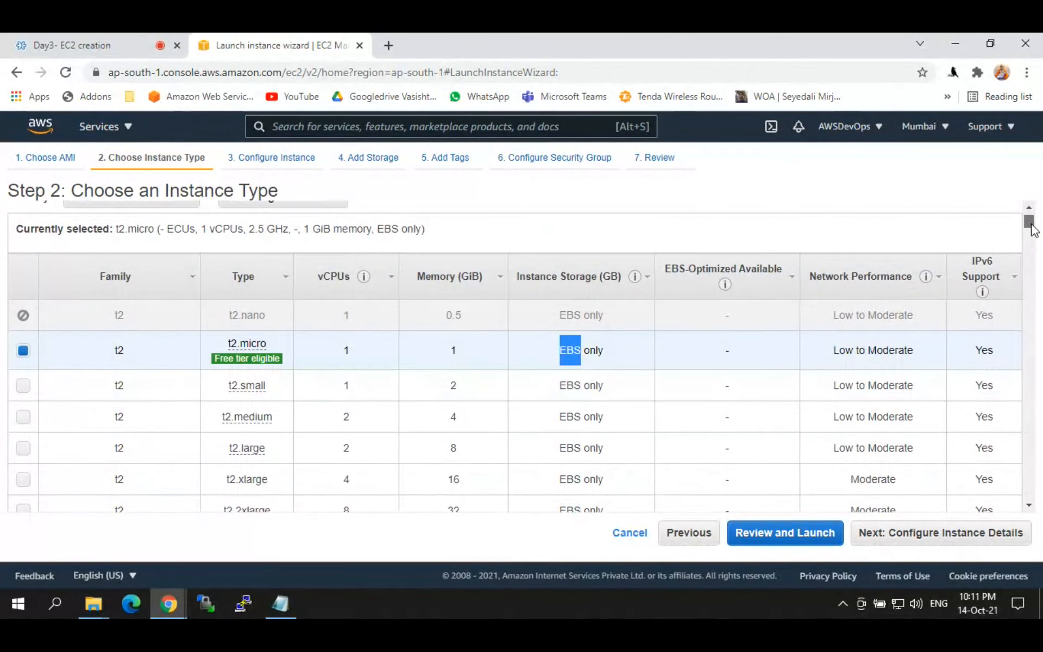
{"action": "mouse_move", "coordinate": [1031, 231]}
{"action": "left_mouse_down"}
{"action": "mouse_move", "coordinate": [1033, 215]}
{"action": "mouse_move", "coordinate": [1042, 280]}
{"action": "mouse_move", "coordinate": [1032, 214]}
{"action": "left_mouse_up"}
{"action": "scroll", "coordinate": [882, 256], "scroll_direction": "down", "scroll_amount": 3}
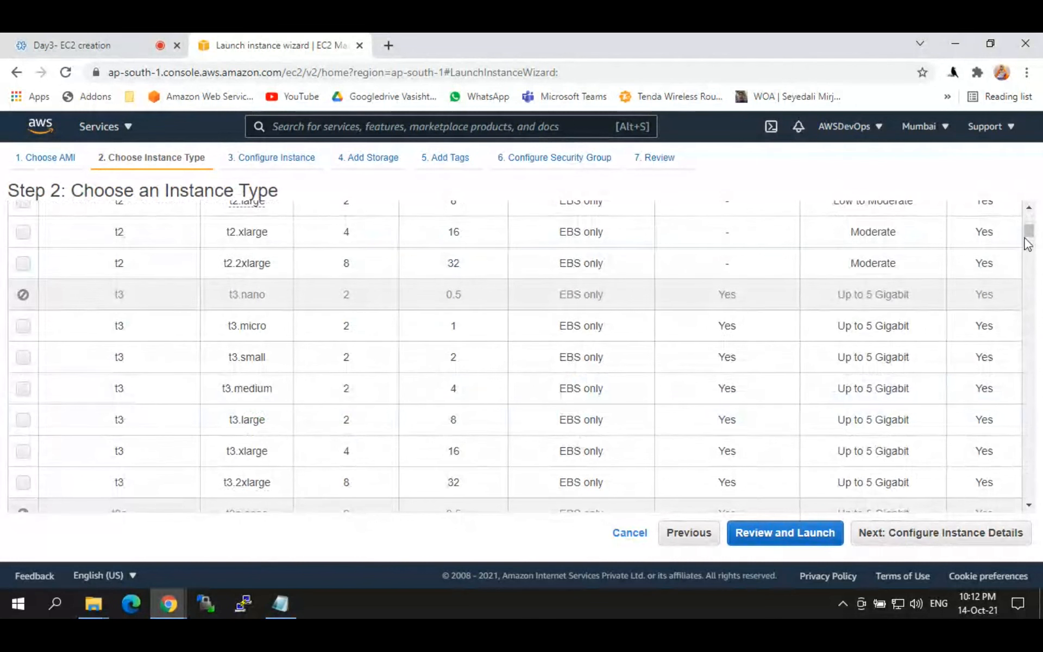
{"action": "left_click_drag", "start_coordinate": [1031, 234], "coordinate": [1031, 219]}
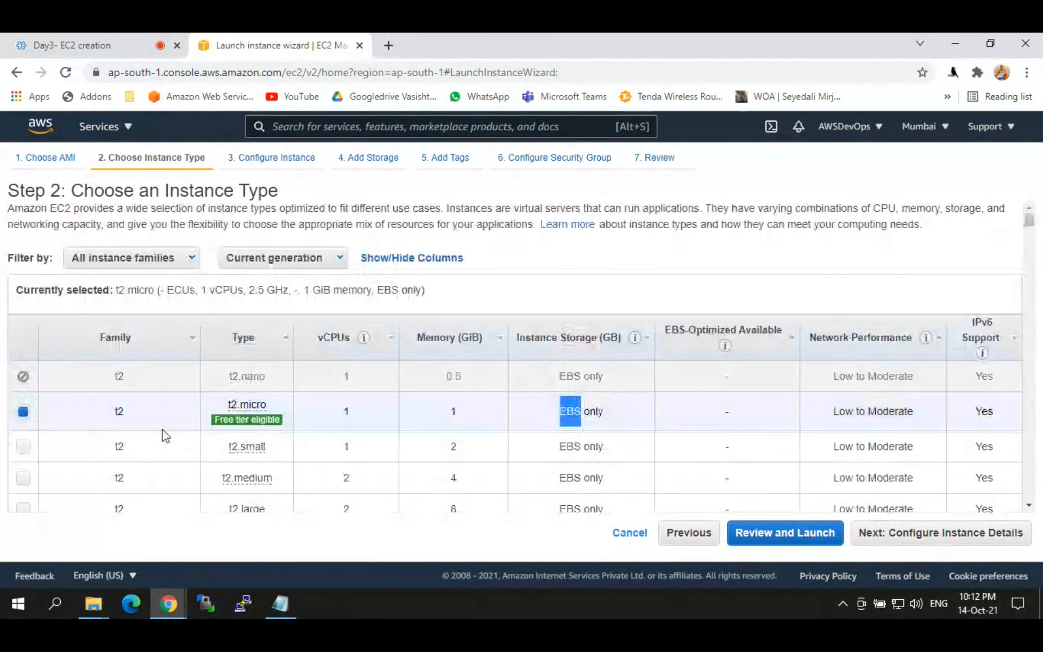
{"action": "mouse_move", "coordinate": [243, 427]}
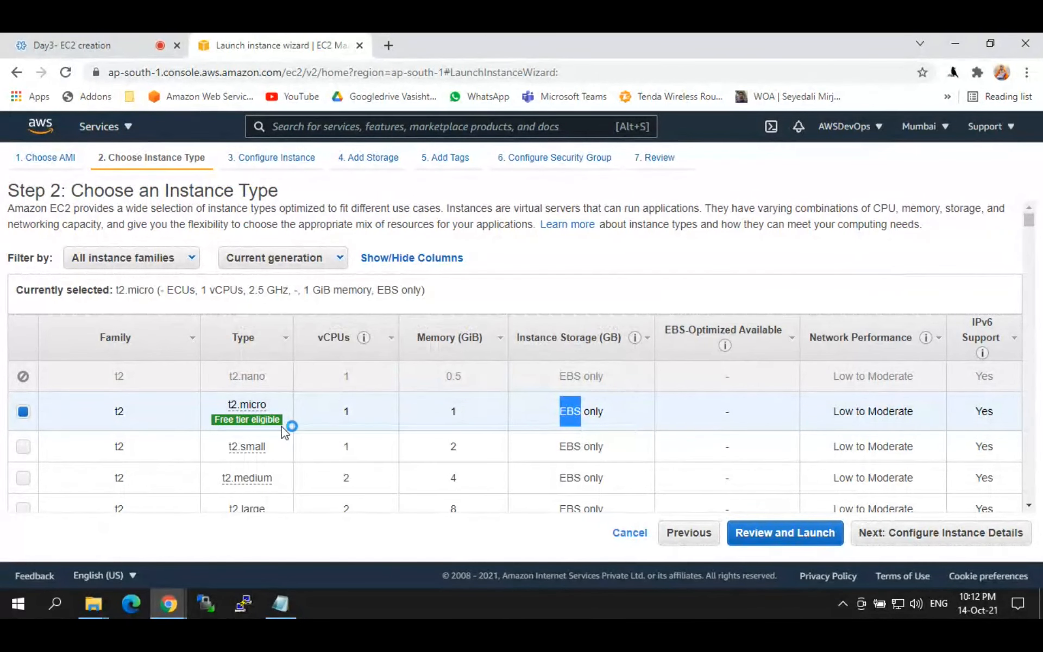
Step: Cycle the selection through t2.small, t2.medium and t2.large, then back to t2.micro
{"action": "left_click", "coordinate": [21, 447]}
{"action": "left_click", "coordinate": [24, 480]}
{"action": "left_click", "coordinate": [22, 508]}
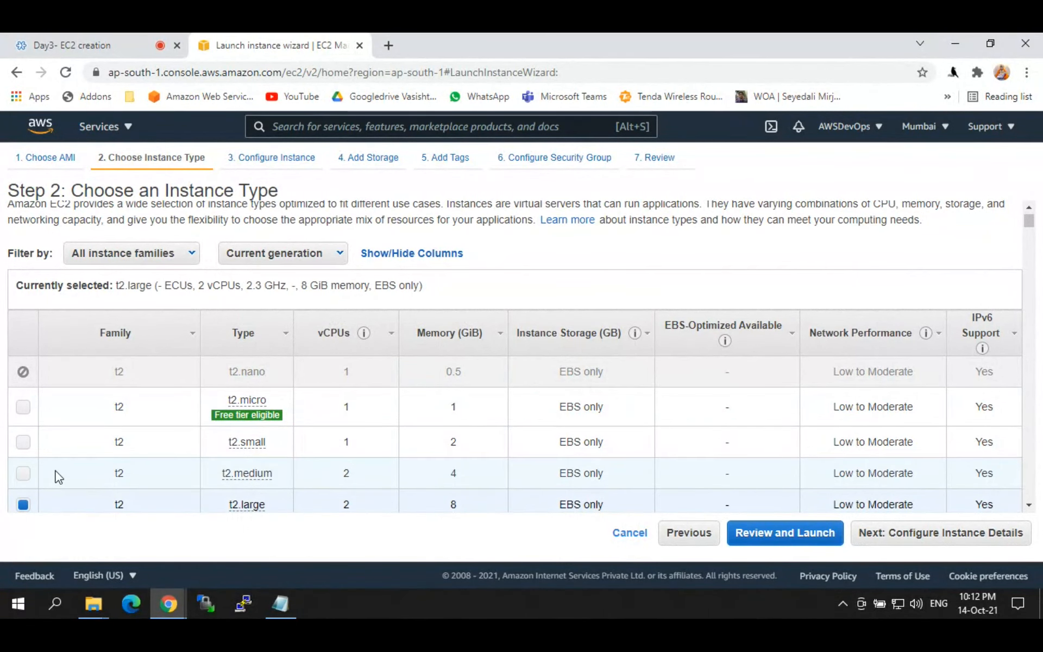
{"action": "left_click", "coordinate": [25, 476]}
{"action": "left_click", "coordinate": [23, 442]}
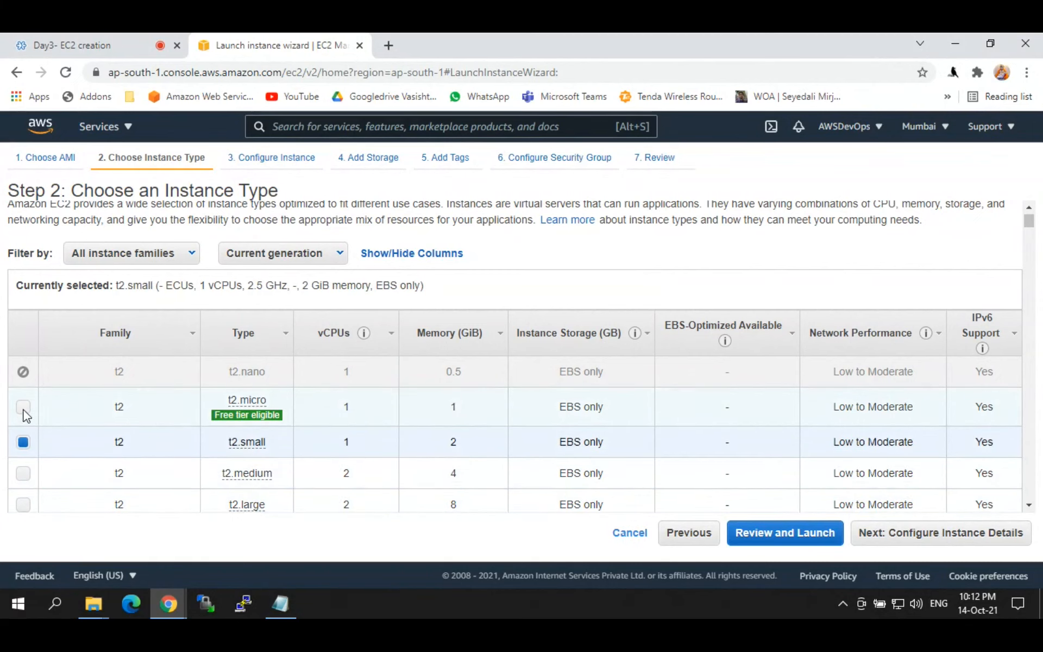
{"action": "left_click", "coordinate": [23, 408]}
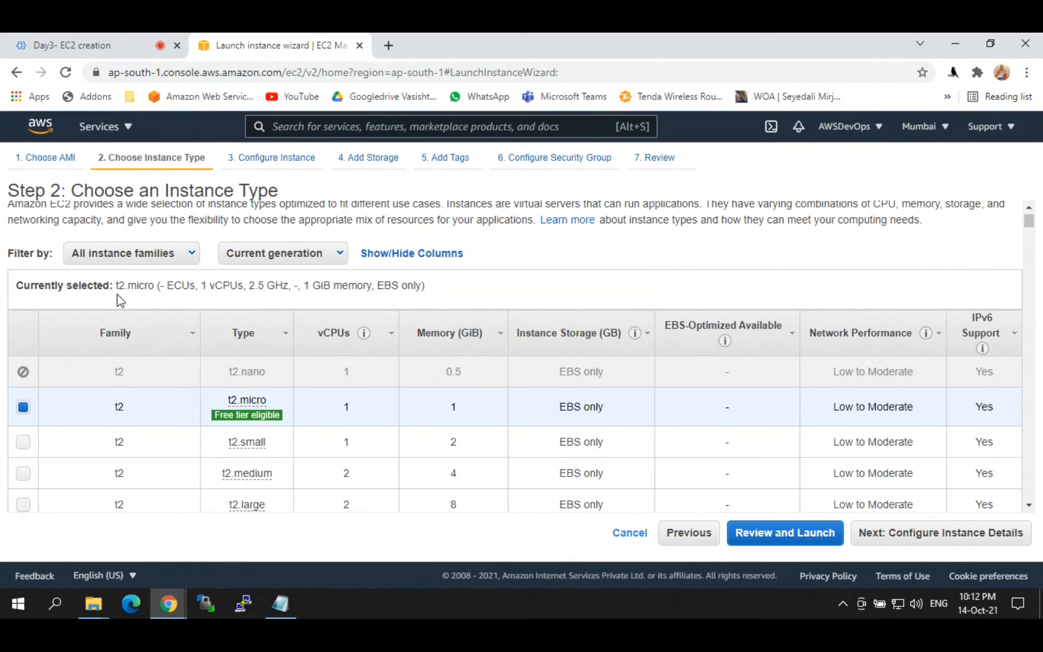
Step: Compare t2.micro, t2.small and t2.medium specs, then proceed to Step 3 with t2.micro
{"action": "left_click_drag", "start_coordinate": [428, 287], "coordinate": [145, 290]}
{"action": "left_click", "coordinate": [180, 289]}
{"action": "left_click_drag", "start_coordinate": [199, 284], "coordinate": [288, 287]}
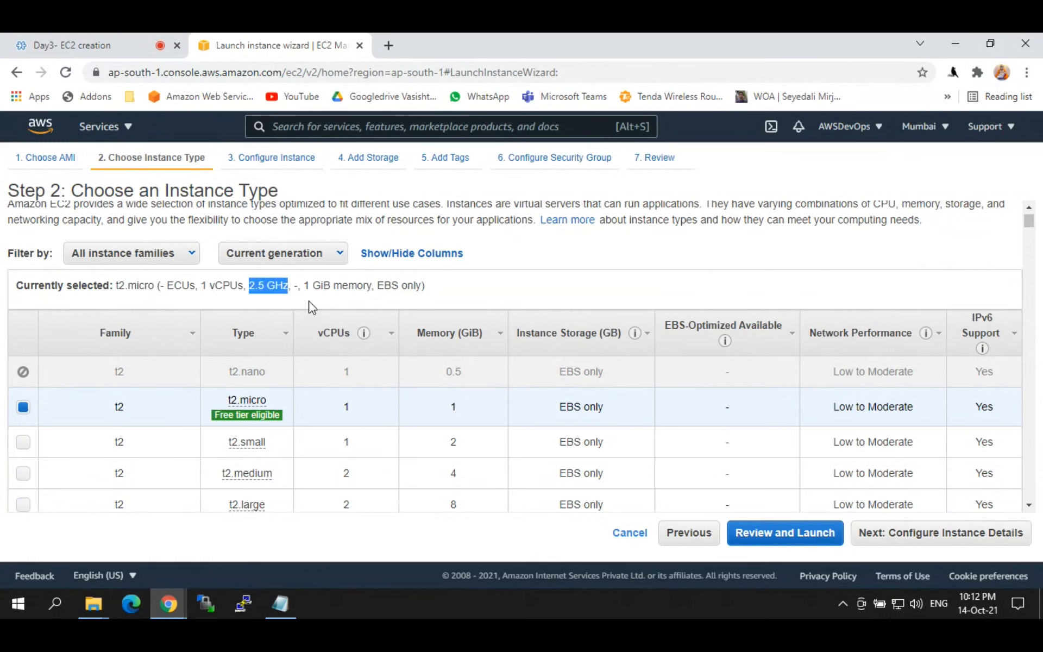
{"action": "left_click_drag", "start_coordinate": [308, 286], "coordinate": [375, 287]}
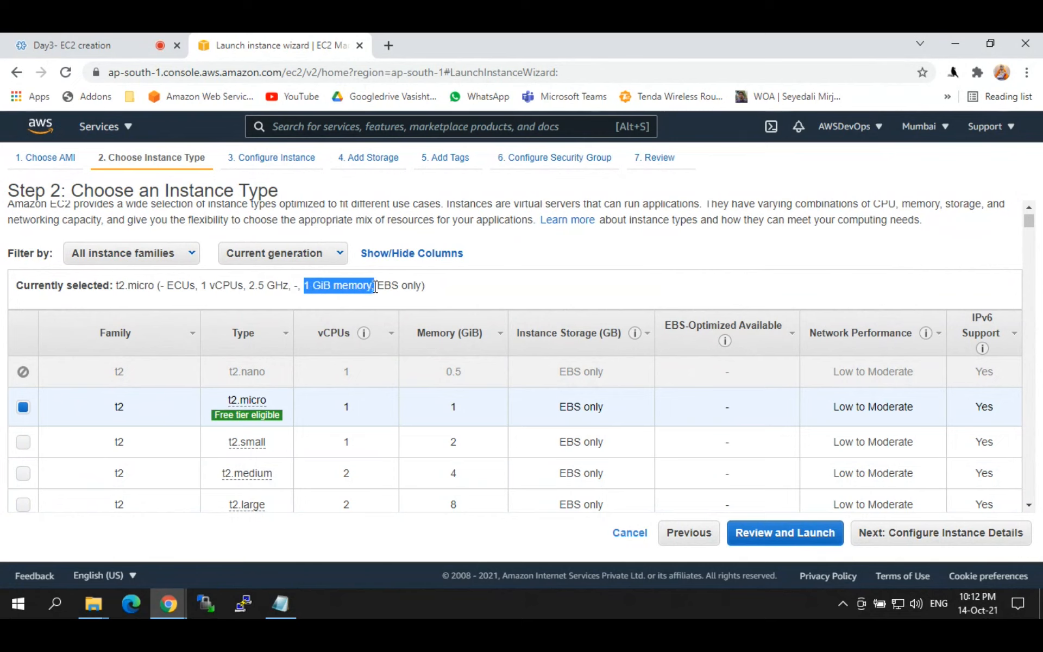
{"action": "left_click", "coordinate": [26, 443]}
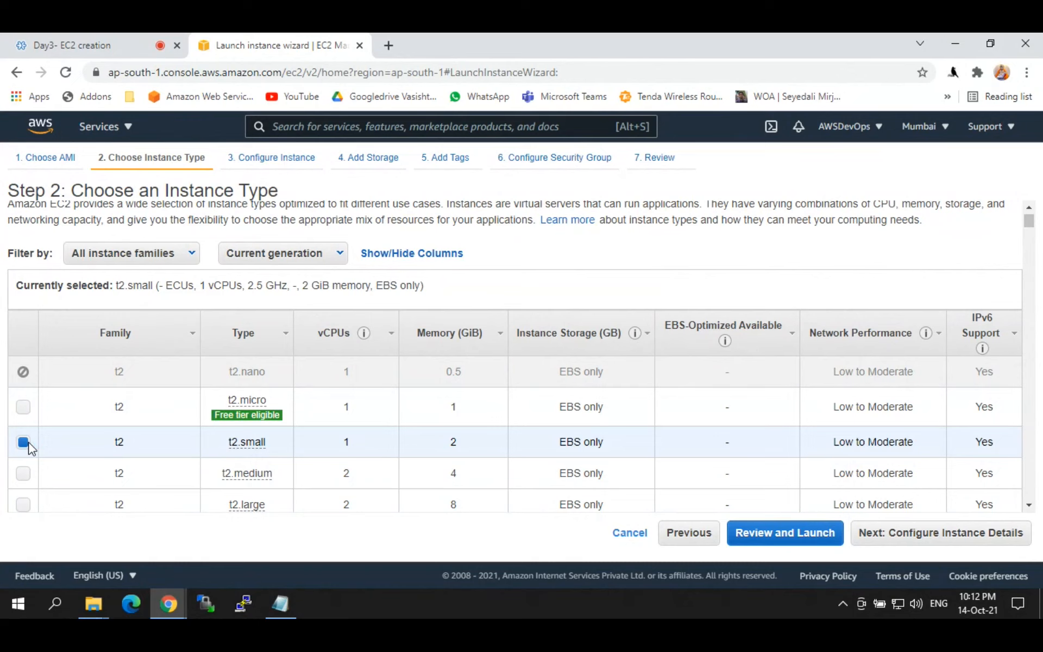
{"action": "left_click_drag", "start_coordinate": [205, 284], "coordinate": [282, 286]}
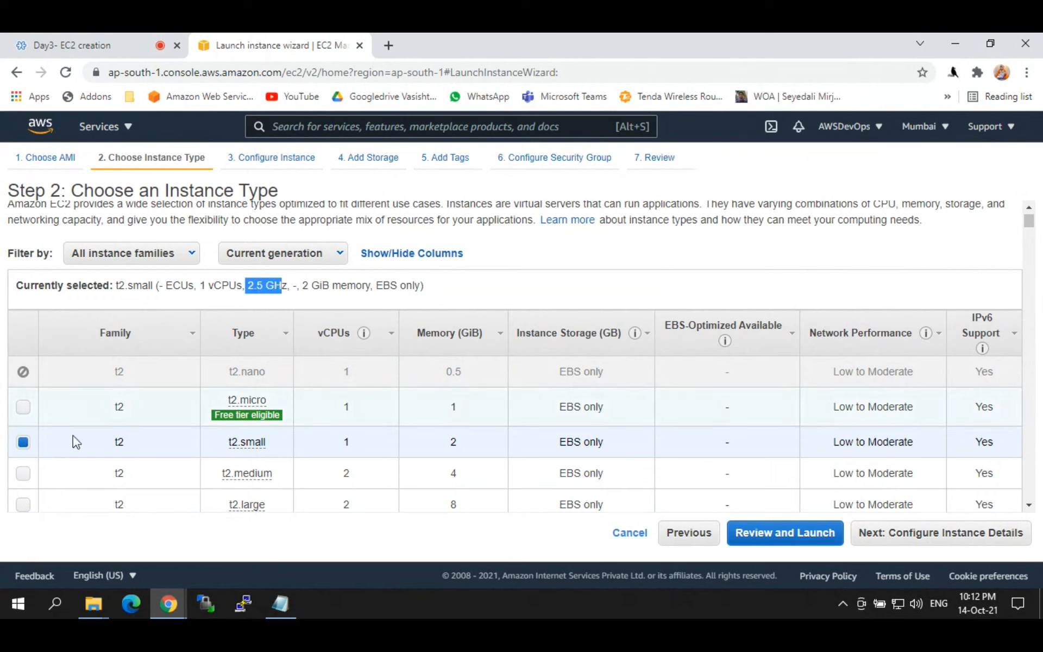
{"action": "left_click", "coordinate": [24, 475]}
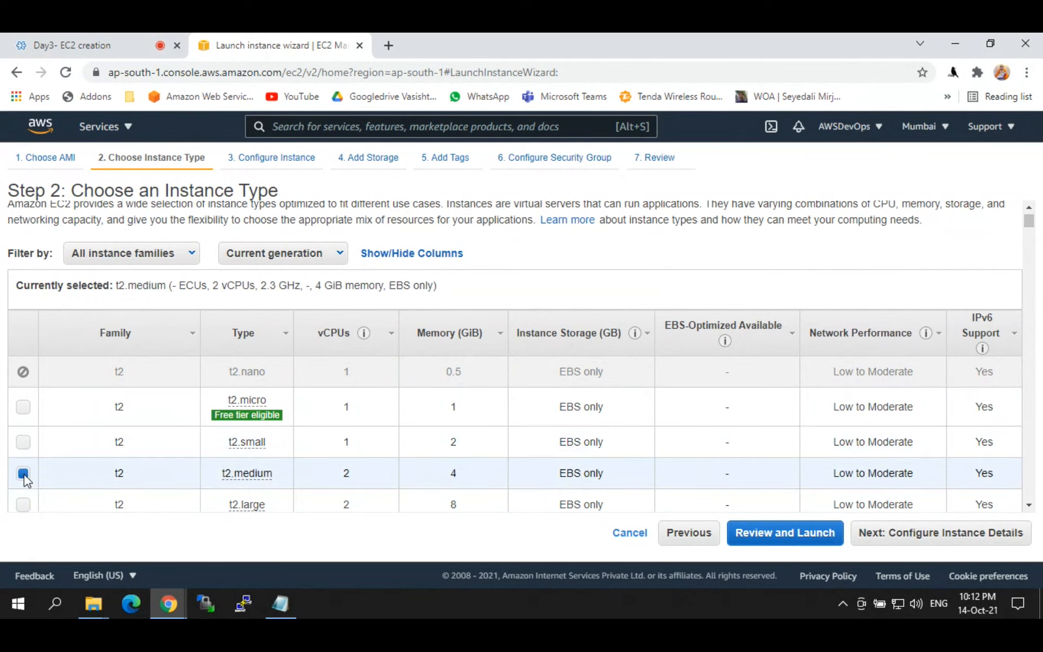
{"action": "left_click_drag", "start_coordinate": [213, 286], "coordinate": [388, 285]}
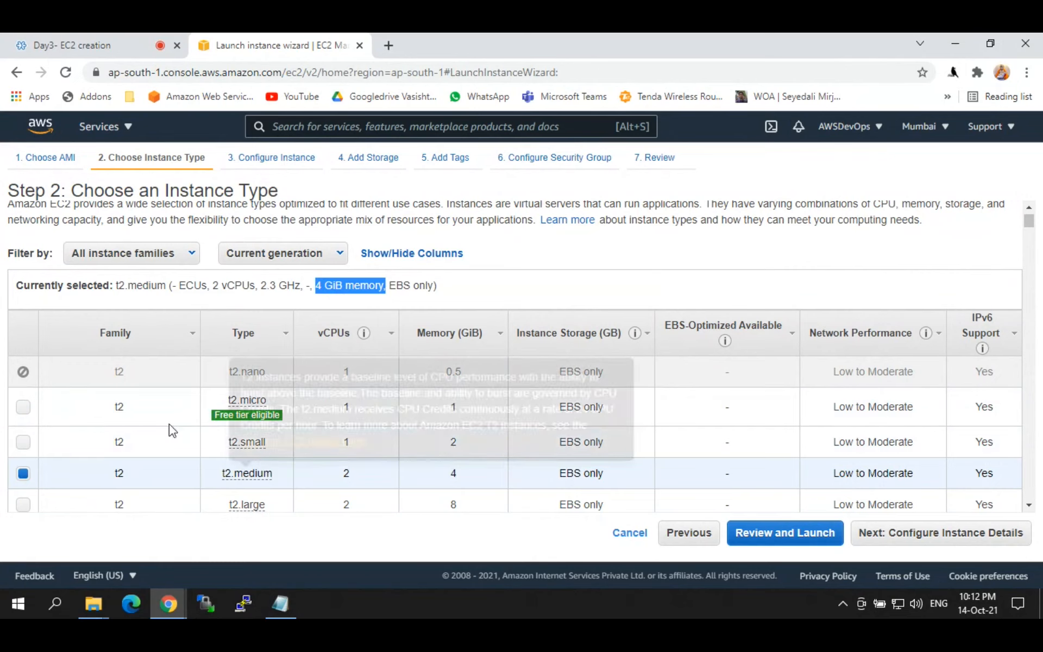
{"action": "left_click", "coordinate": [22, 408]}
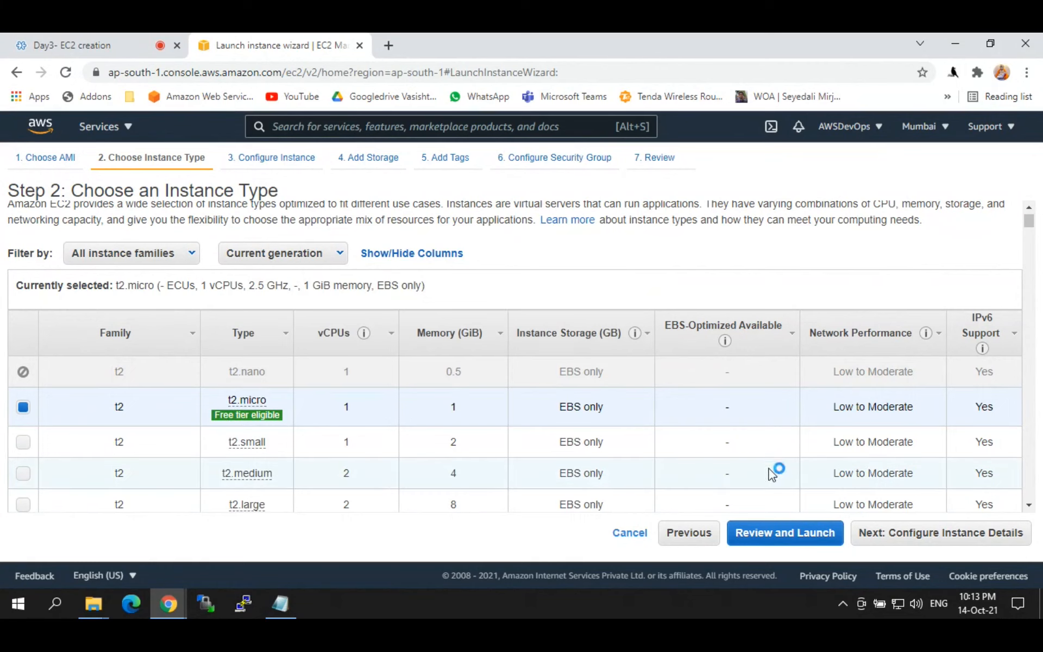
{"action": "left_click", "coordinate": [913, 542]}
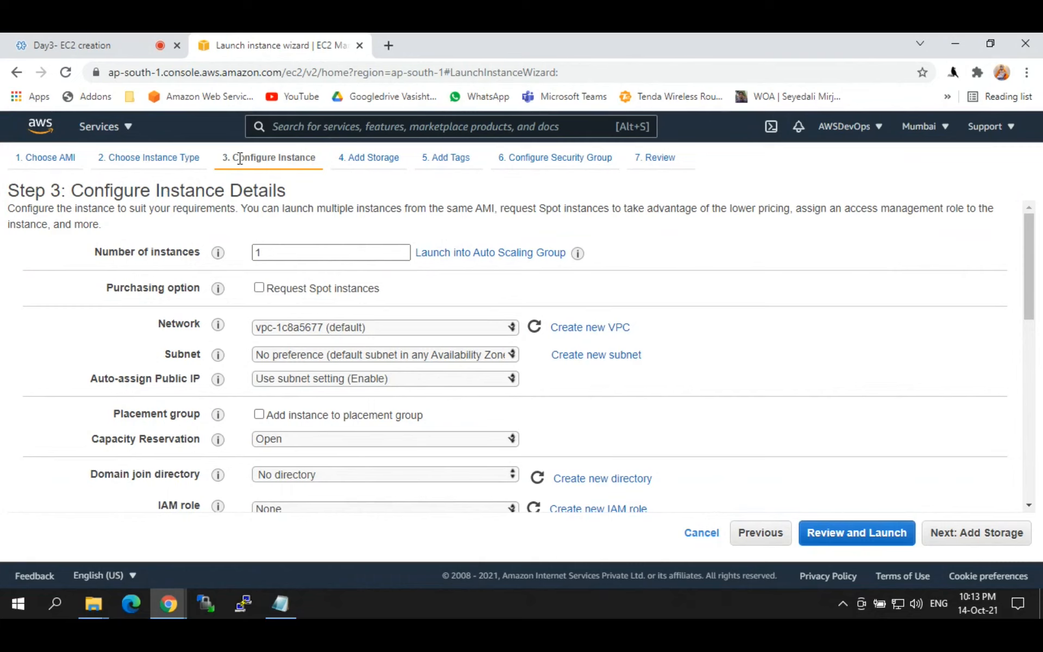
{"action": "left_click_drag", "start_coordinate": [240, 161], "coordinate": [321, 169]}
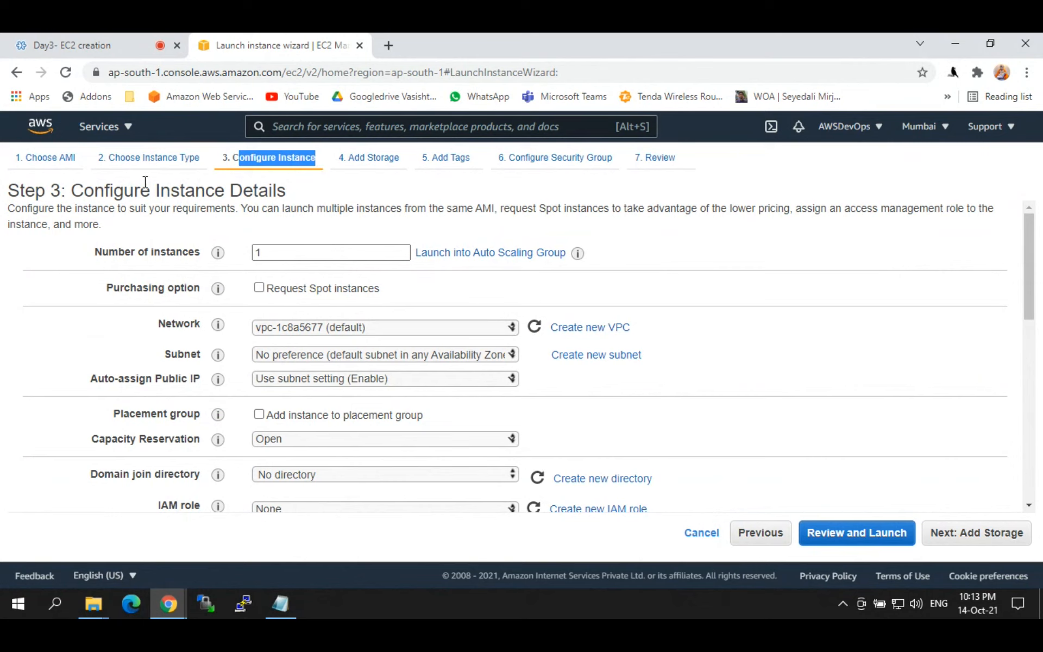
{"action": "left_click_drag", "start_coordinate": [125, 252], "coordinate": [194, 253]}
{"action": "double_click", "coordinate": [251, 253]}
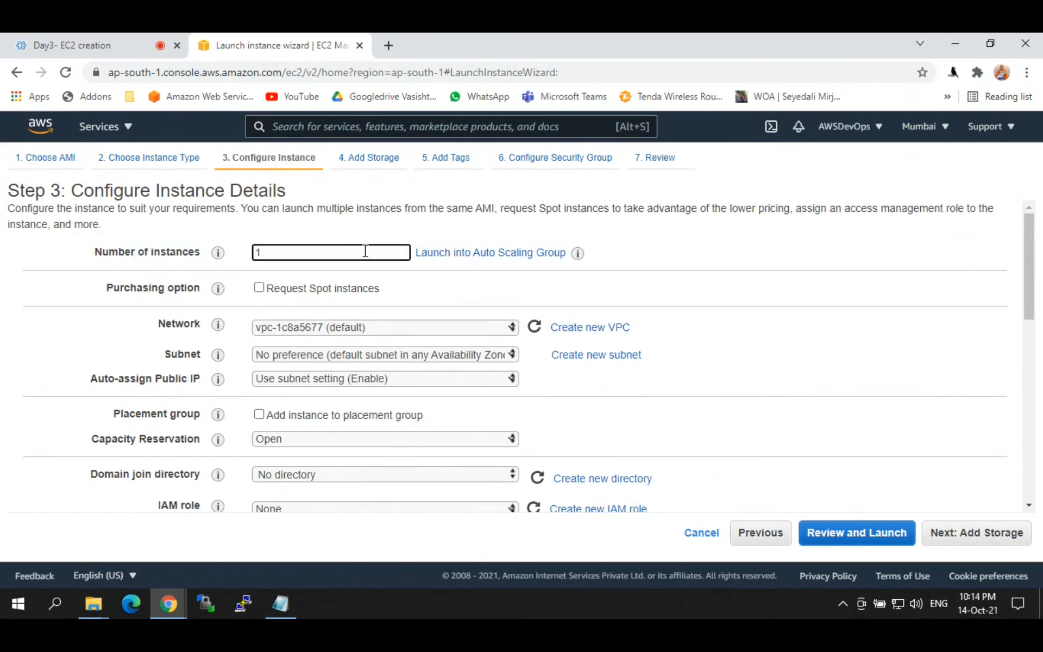
{"action": "double_click", "coordinate": [258, 254]}
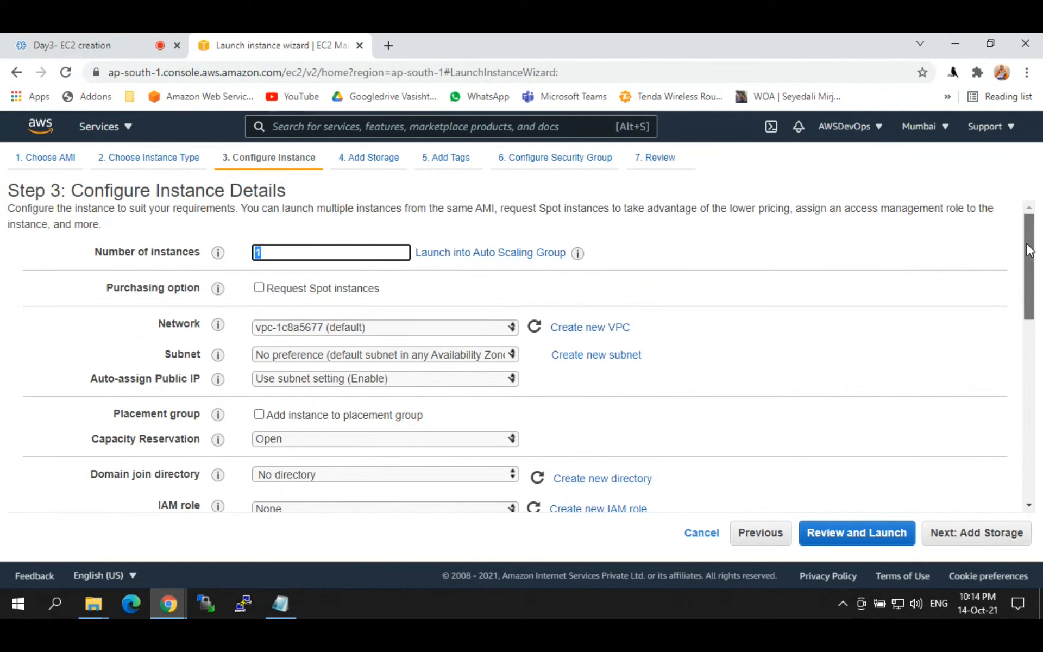
{"action": "left_click_drag", "start_coordinate": [1028, 250], "coordinate": [1029, 278]}
{"action": "left_click_drag", "start_coordinate": [173, 237], "coordinate": [197, 239]}
Step: Keep vpc-1c8a5677 (default) as the network and open the VPC list in a separate tab
{"action": "left_click", "coordinate": [331, 242]}
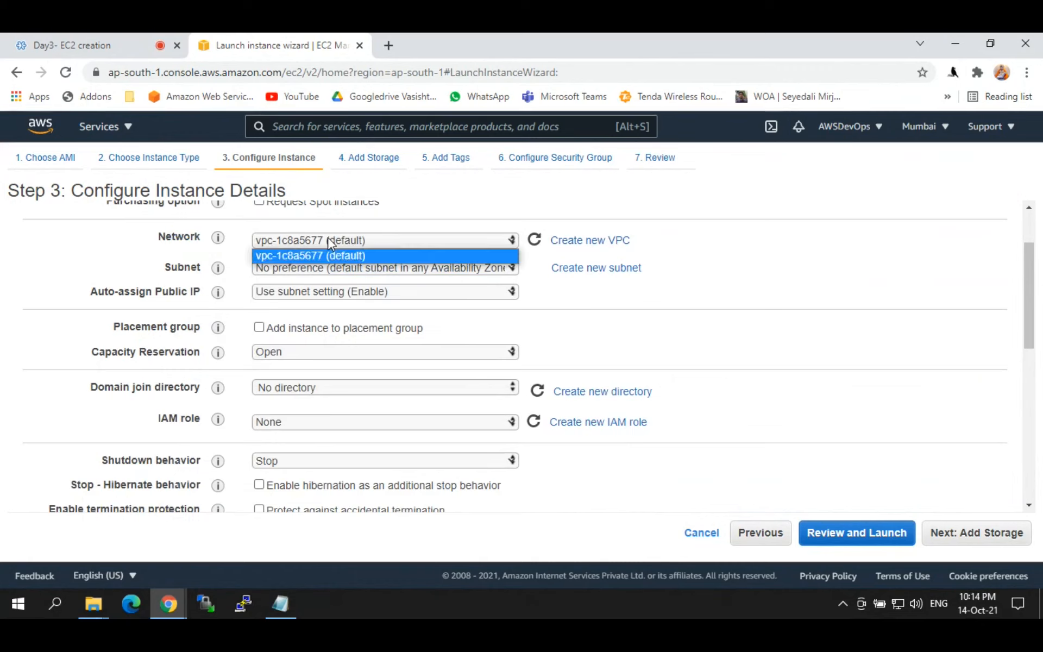
{"action": "left_click", "coordinate": [320, 256]}
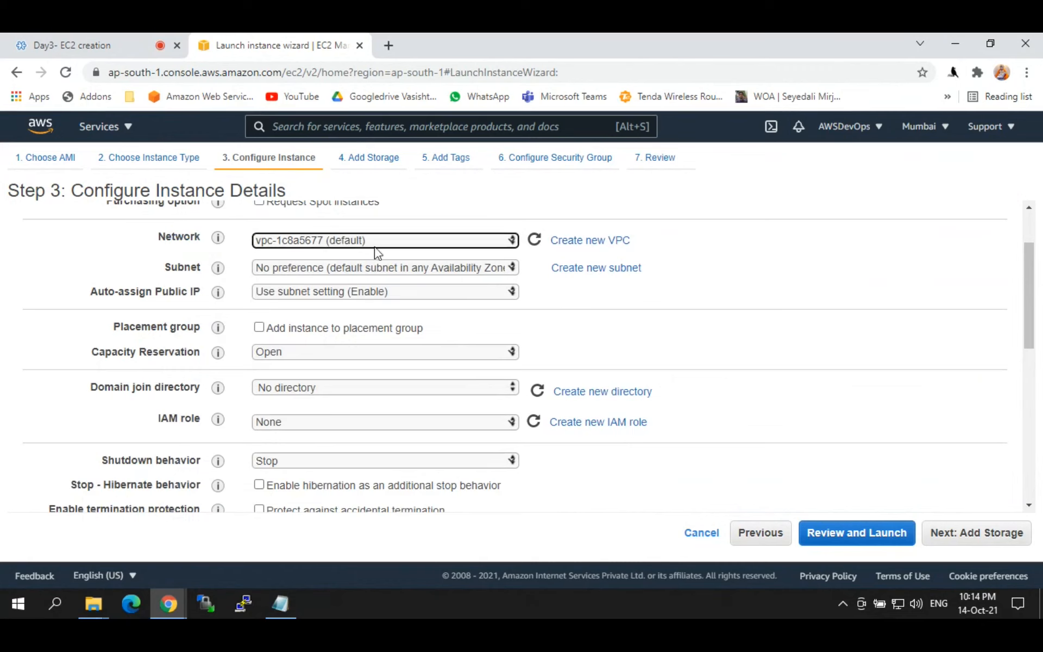
{"action": "left_click", "coordinate": [445, 239]}
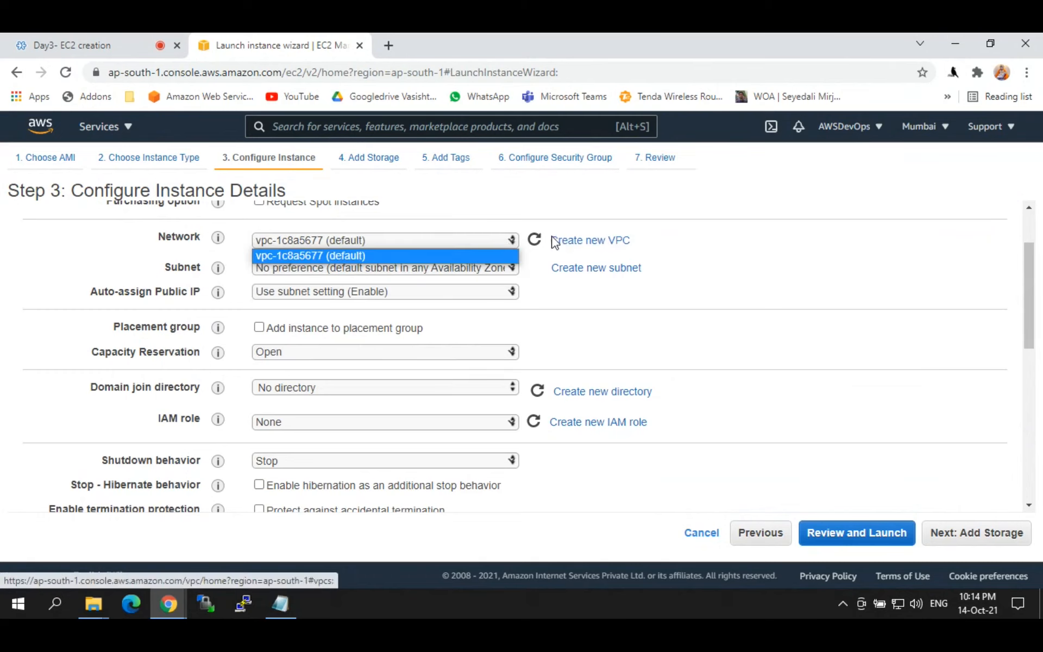
{"action": "left_click", "coordinate": [591, 244]}
{"action": "left_click", "coordinate": [591, 242]}
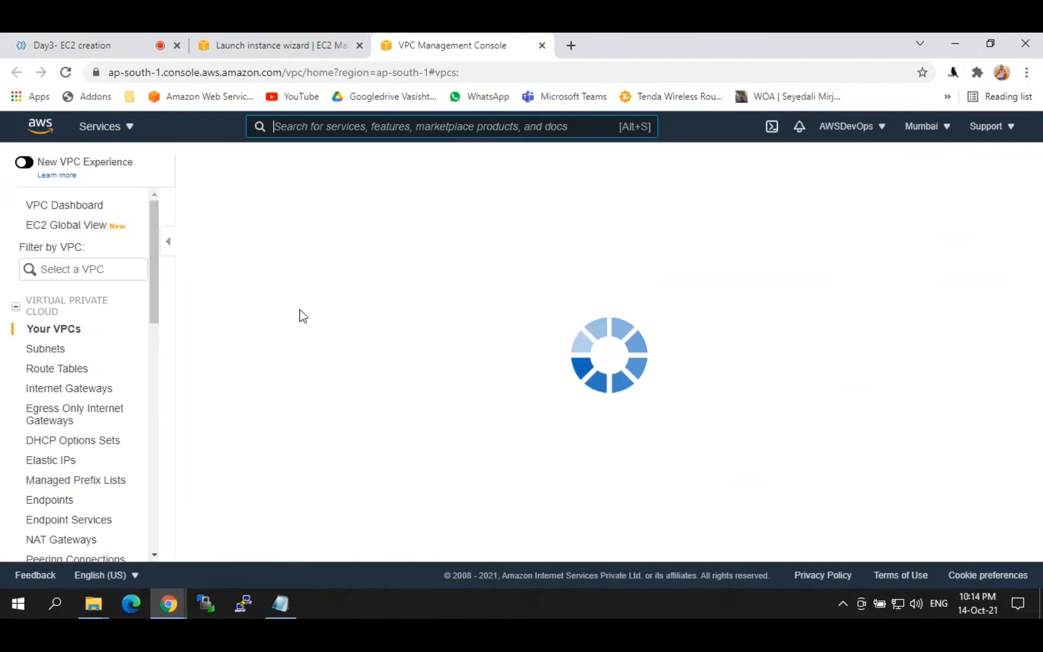
{"action": "left_click", "coordinate": [280, 46]}
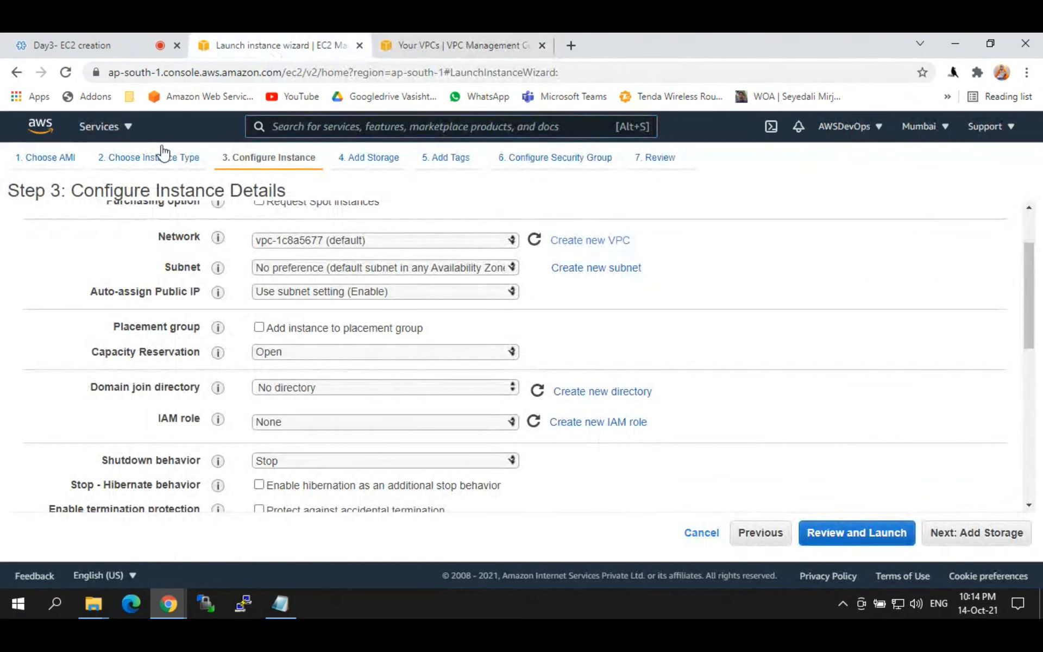
{"action": "left_click", "coordinate": [357, 242]}
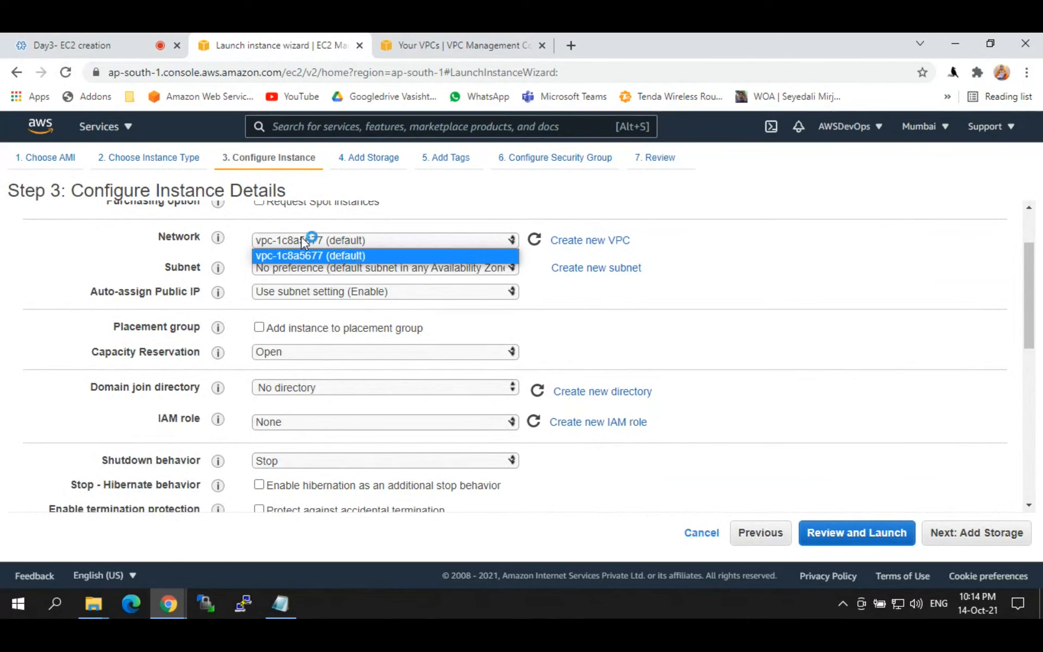
{"action": "left_click", "coordinate": [440, 231]}
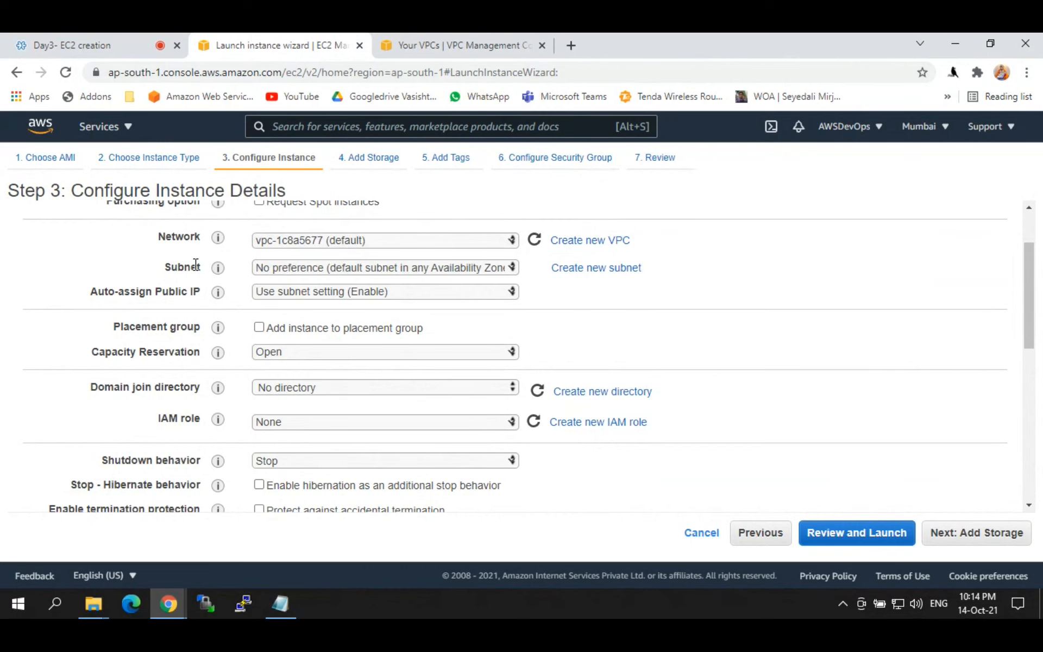
{"action": "left_click", "coordinate": [284, 269]}
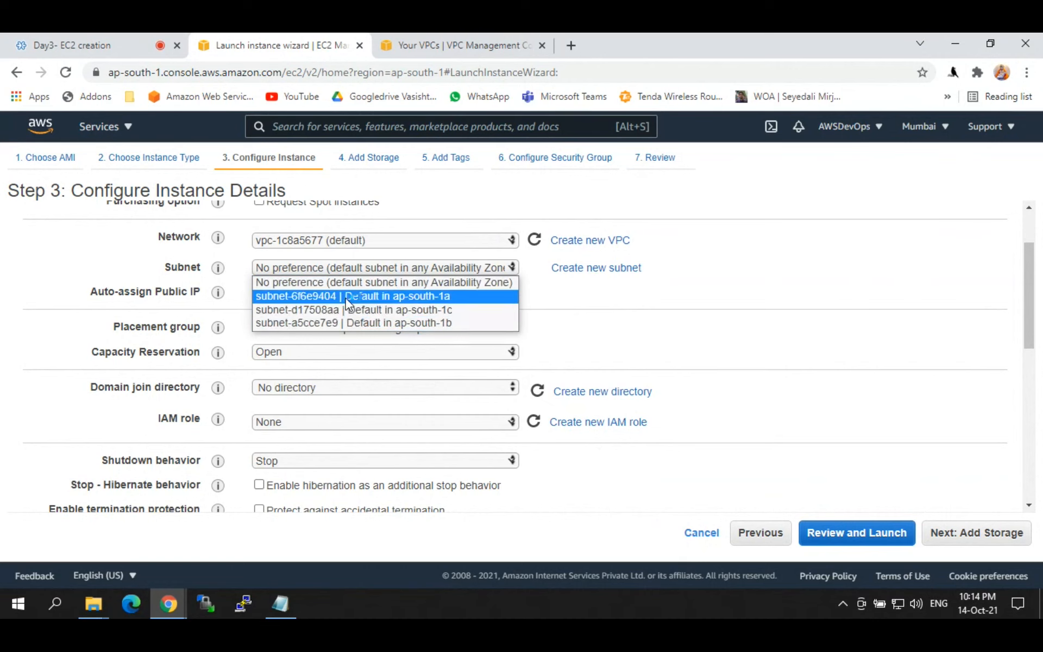
{"action": "left_click", "coordinate": [347, 287]}
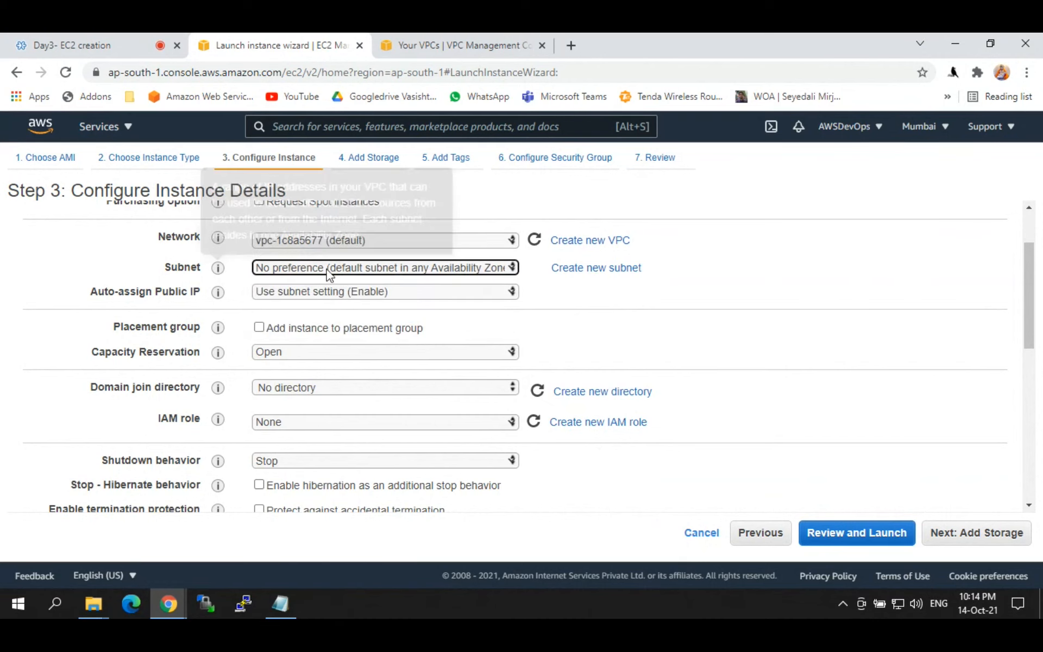
{"action": "left_click", "coordinate": [699, 261]}
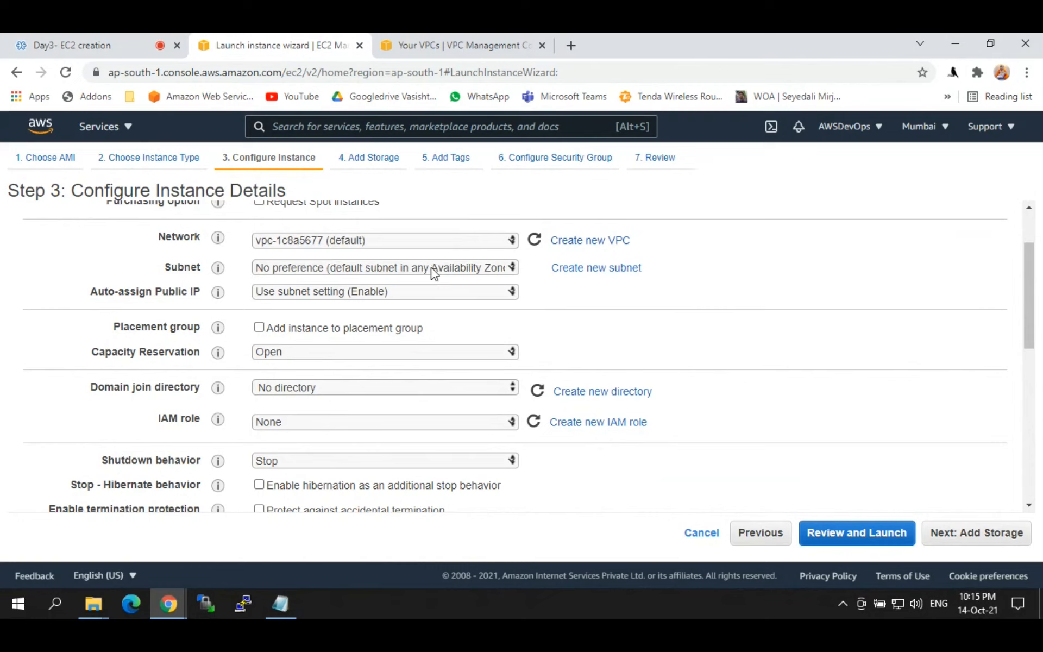
Step: Keep Auto-assign Public IP at 'Use subnet setting (Enable)', leaving the subnet unchanged
{"action": "left_click_drag", "start_coordinate": [91, 292], "coordinate": [214, 296]}
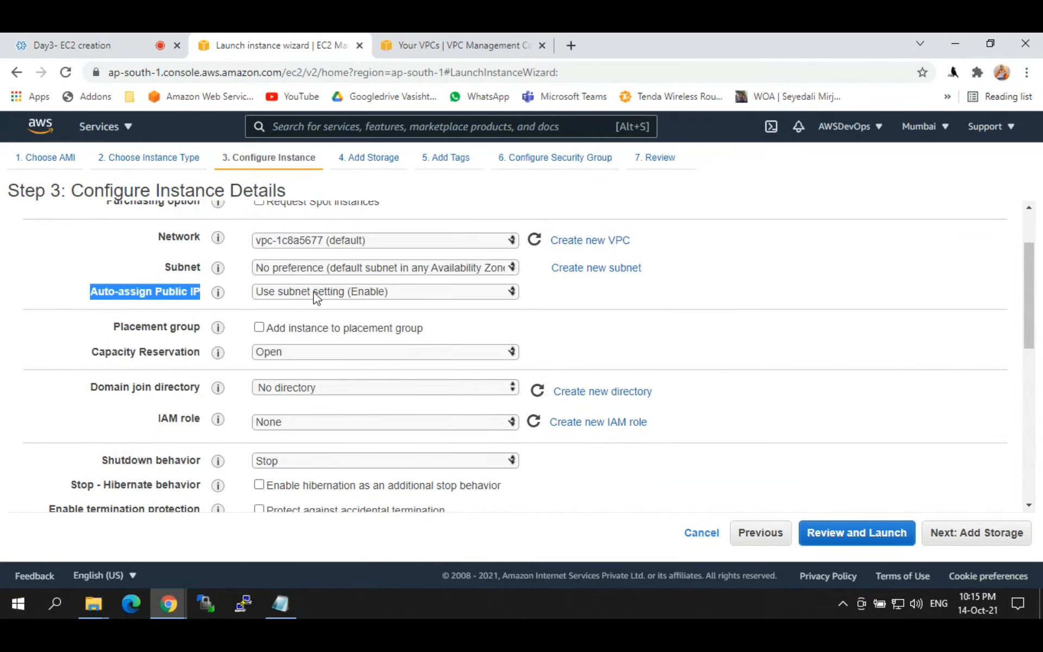
{"action": "left_click", "coordinate": [316, 294]}
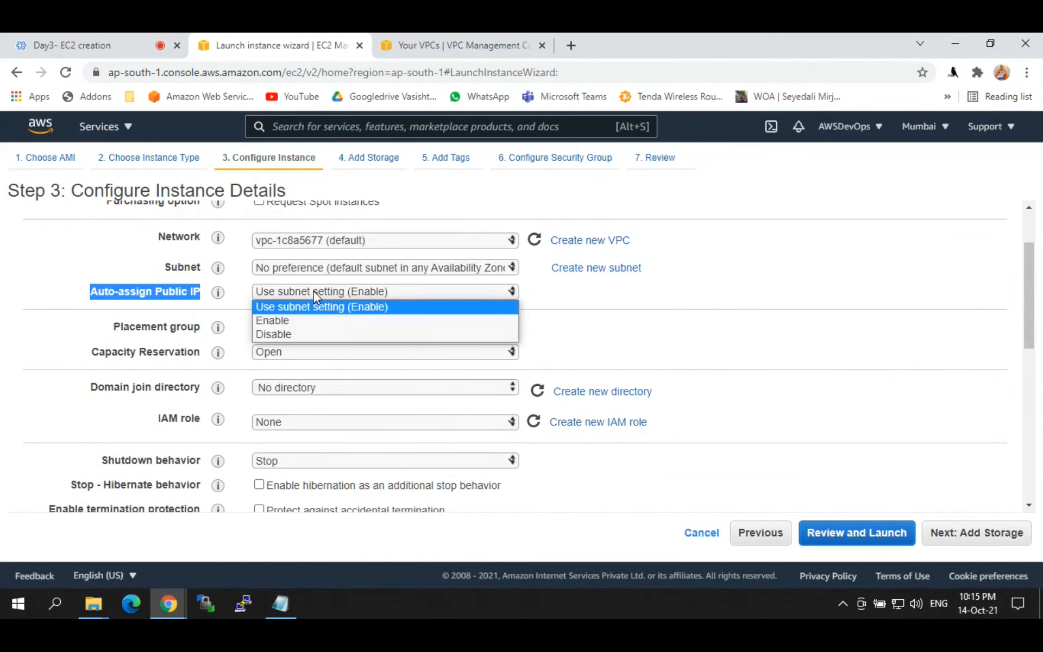
{"action": "left_click", "coordinate": [277, 308]}
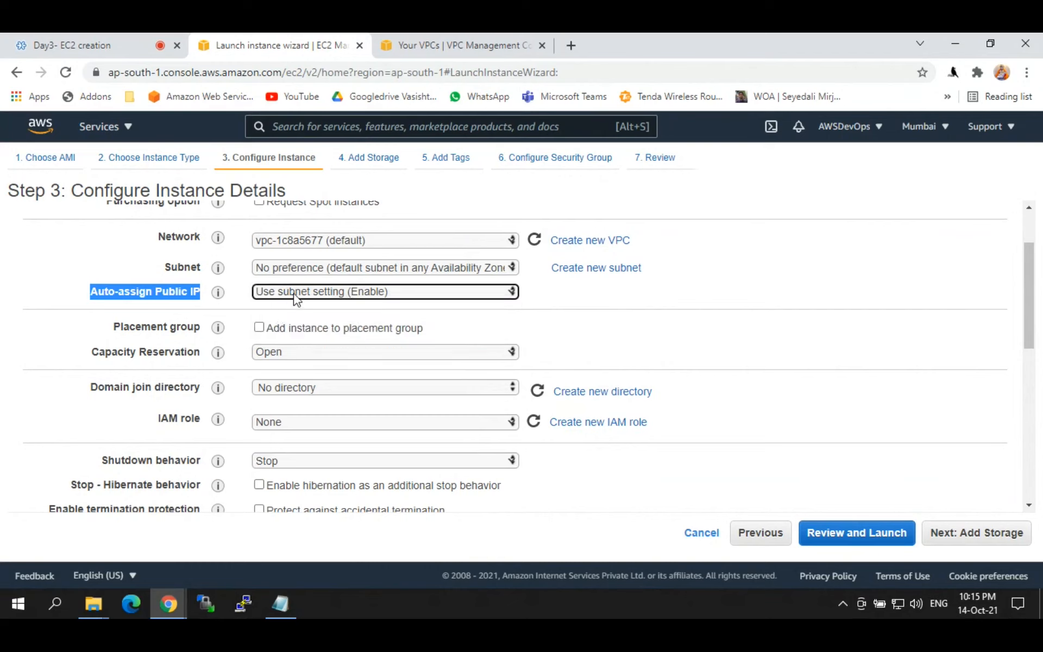
{"action": "left_click", "coordinate": [295, 293]}
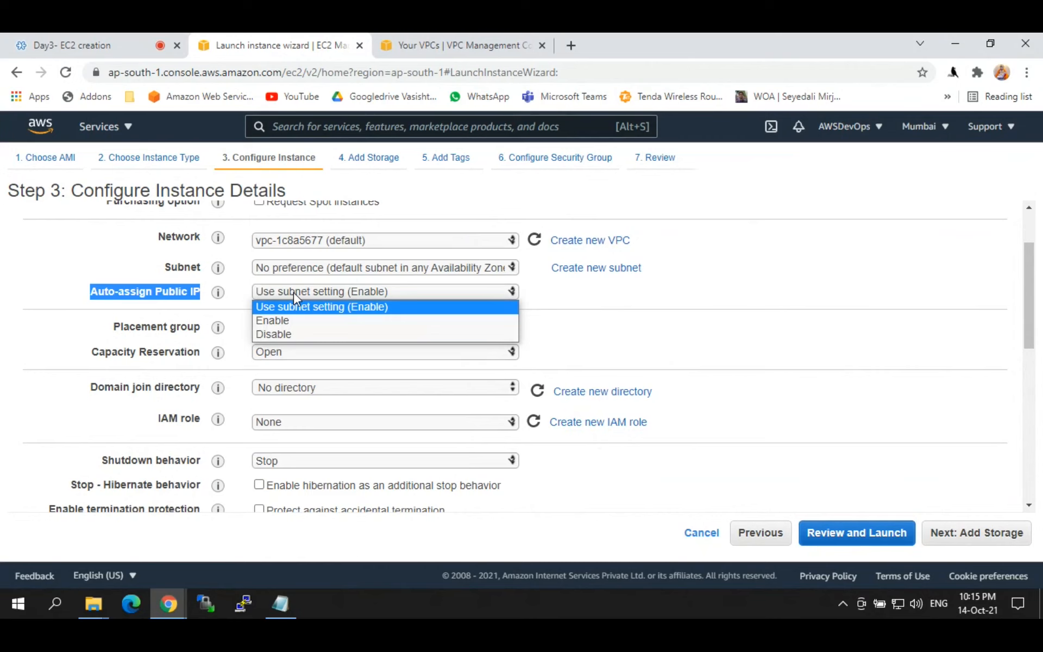
{"action": "left_click", "coordinate": [304, 268]}
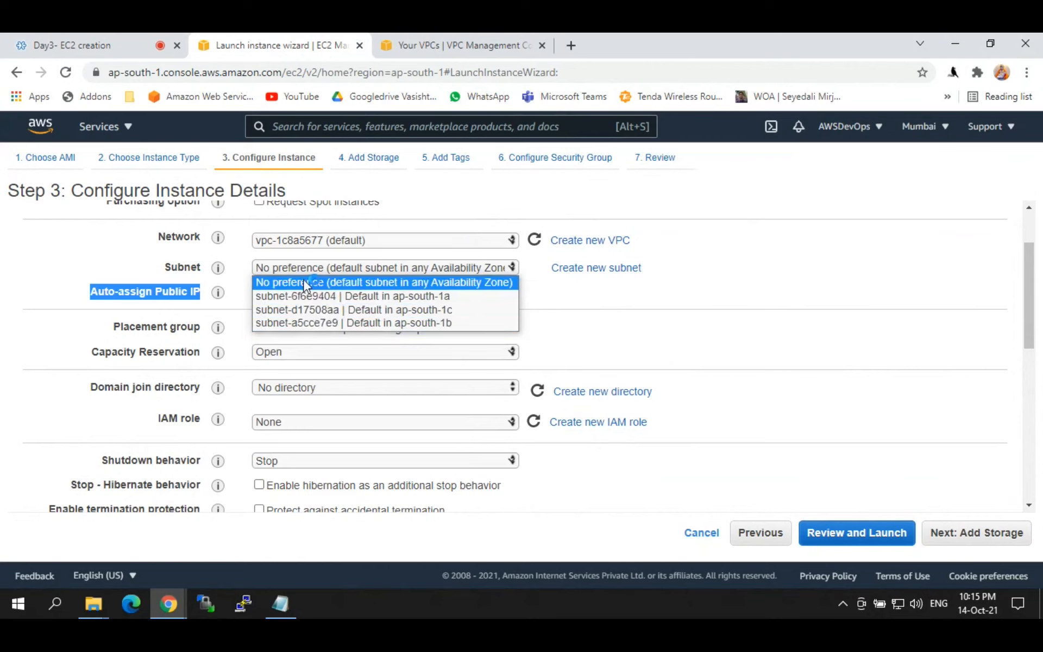
{"action": "left_click", "coordinate": [706, 276]}
{"action": "left_click", "coordinate": [331, 291]}
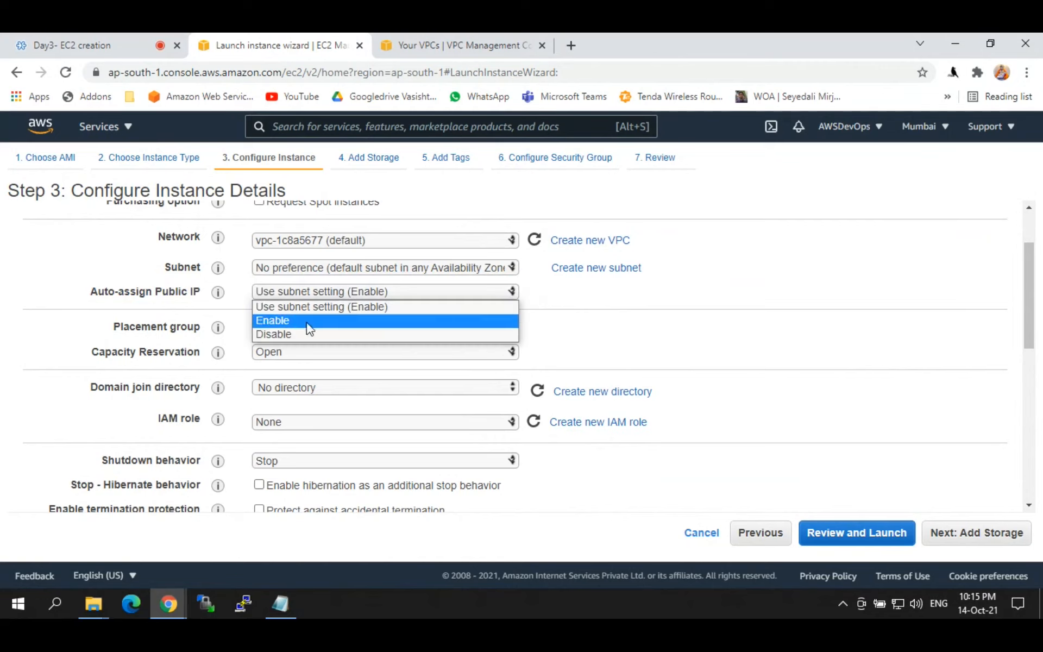
{"action": "left_click", "coordinate": [279, 307]}
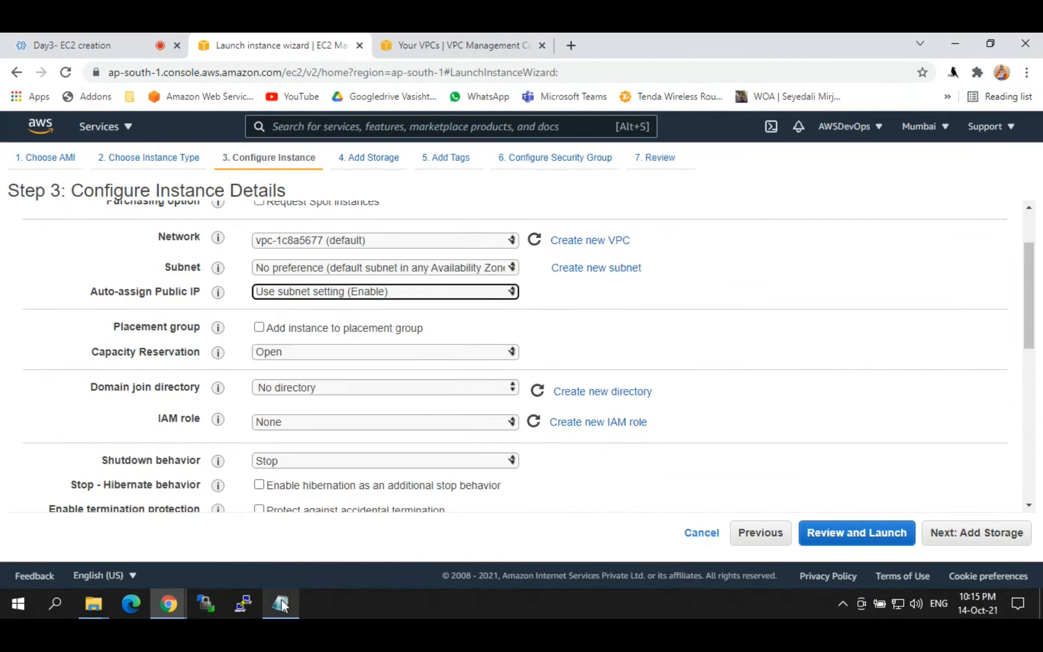
Step: Switch to the Notepad EC2 notes and start a new line below the OS table
{"action": "left_click", "coordinate": [280, 603]}
{"action": "left_click", "coordinate": [337, 530]}
{"action": "key", "text": "Return"}
{"action": "key", "text": "Return"}
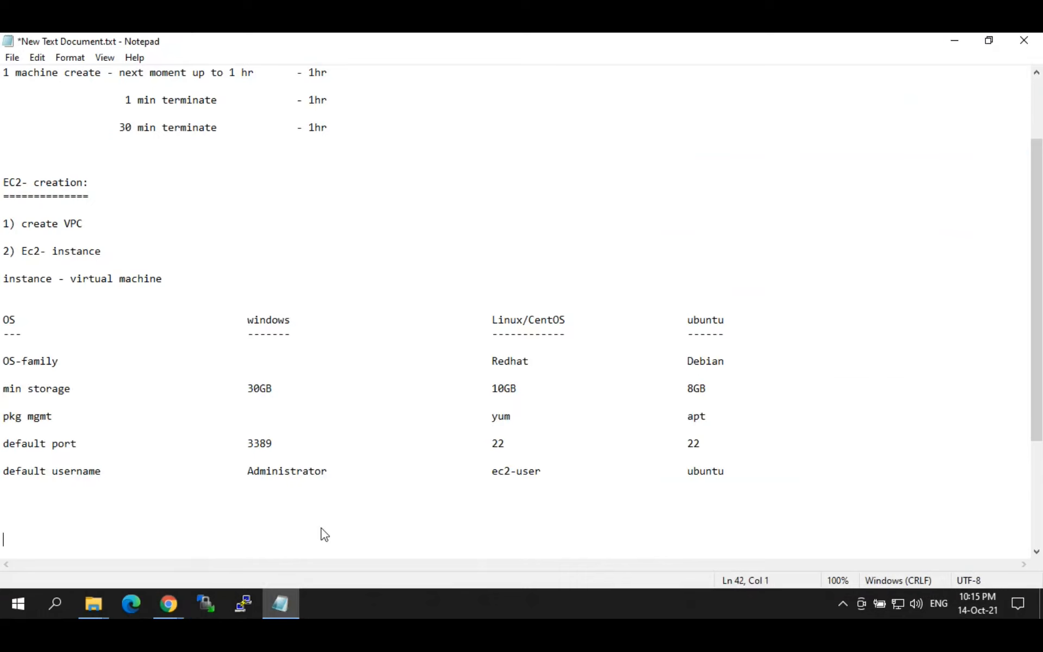
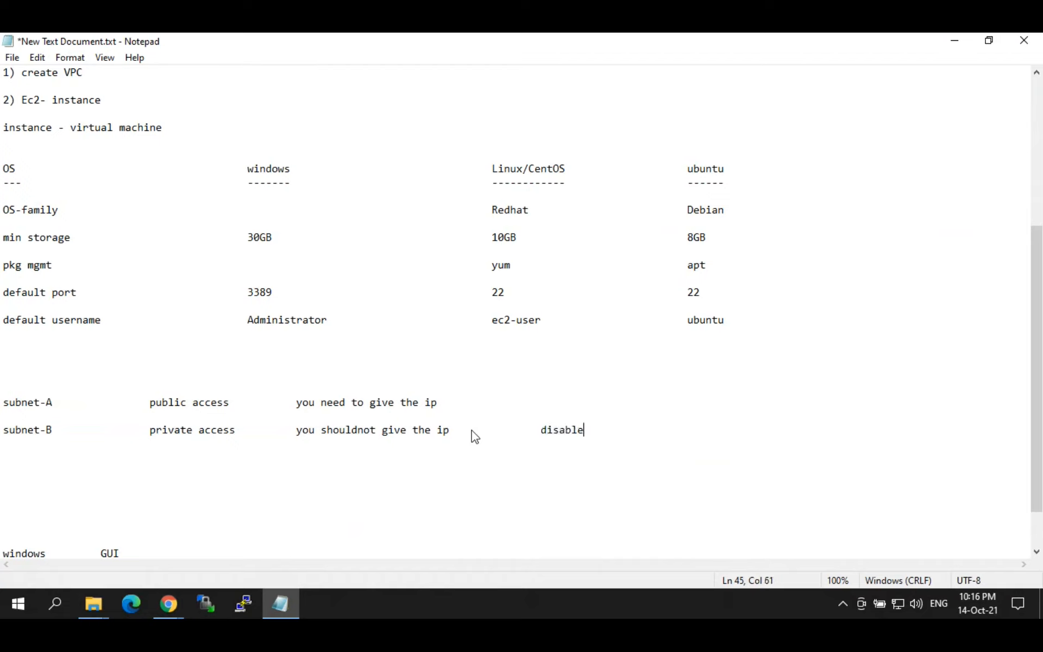
Step: Mark subnet-B as 'disableIP' and subnet-A as 'enableIP' in the subnet notes
{"action": "type", "text": "IP"}
{"action": "left_click", "coordinate": [444, 402]}
{"action": "key", "text": "Tab"}
{"action": "key", "text": "Tab"}
{"action": "key", "text": "Tab"}
{"action": "type", "text": "enableIP"}
{"action": "key", "text": "alt+Tab"}
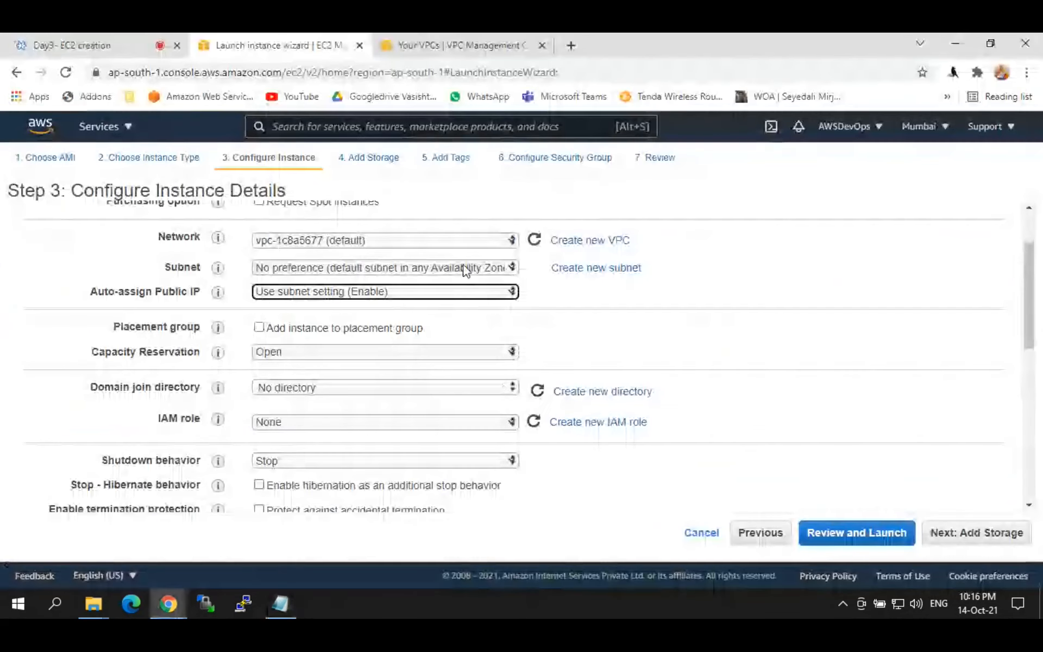
{"action": "left_click", "coordinate": [422, 268]}
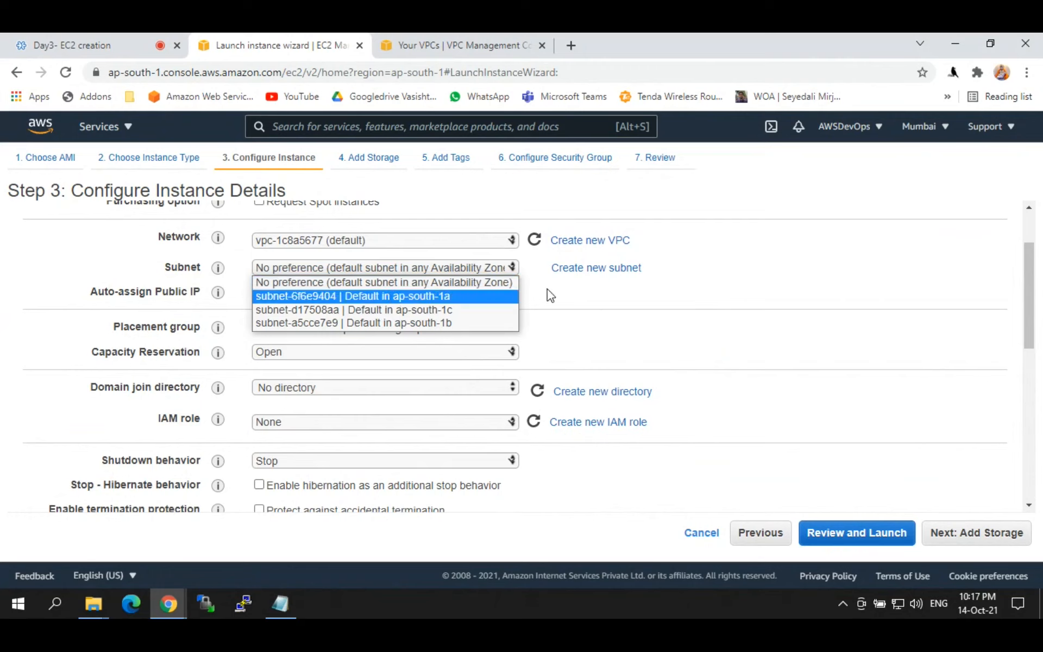
{"action": "left_click", "coordinate": [394, 282]}
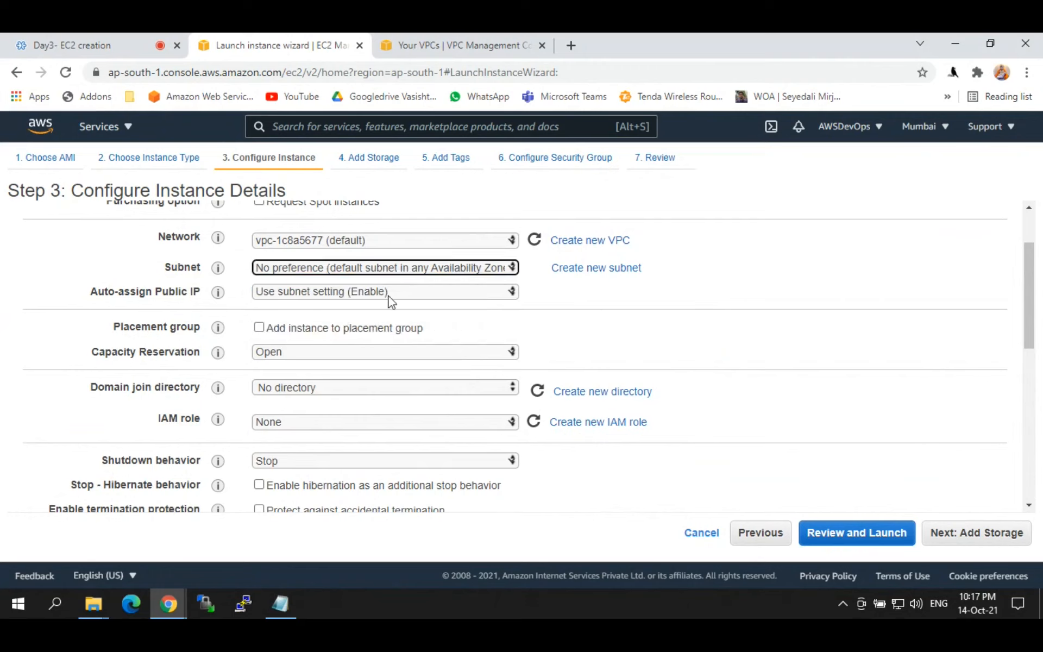
{"action": "left_click", "coordinate": [388, 295]}
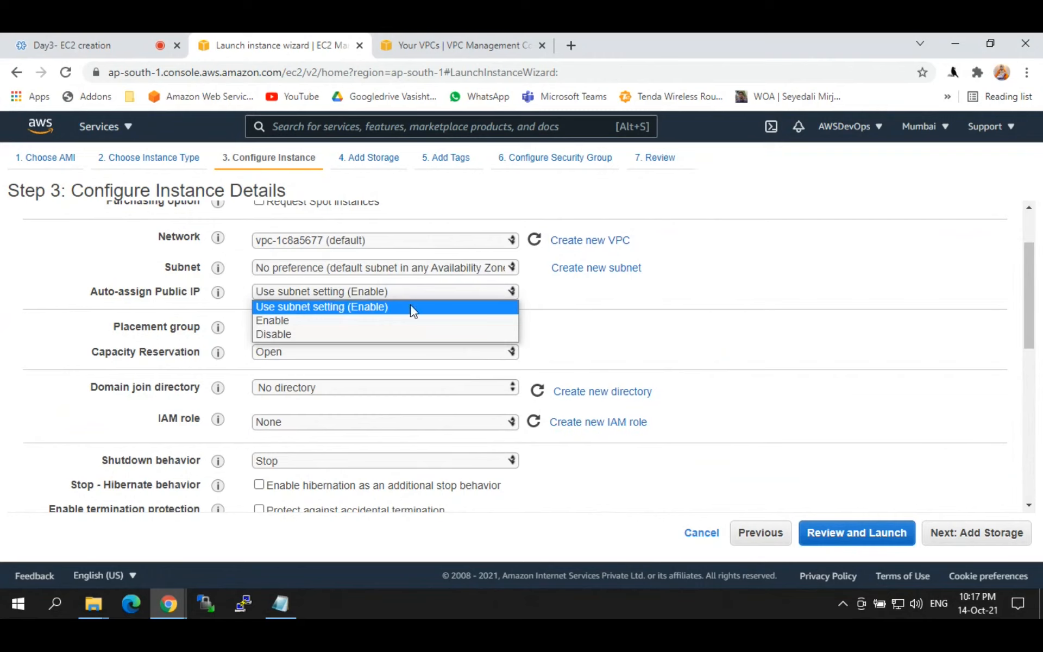
{"action": "left_click", "coordinate": [299, 324]}
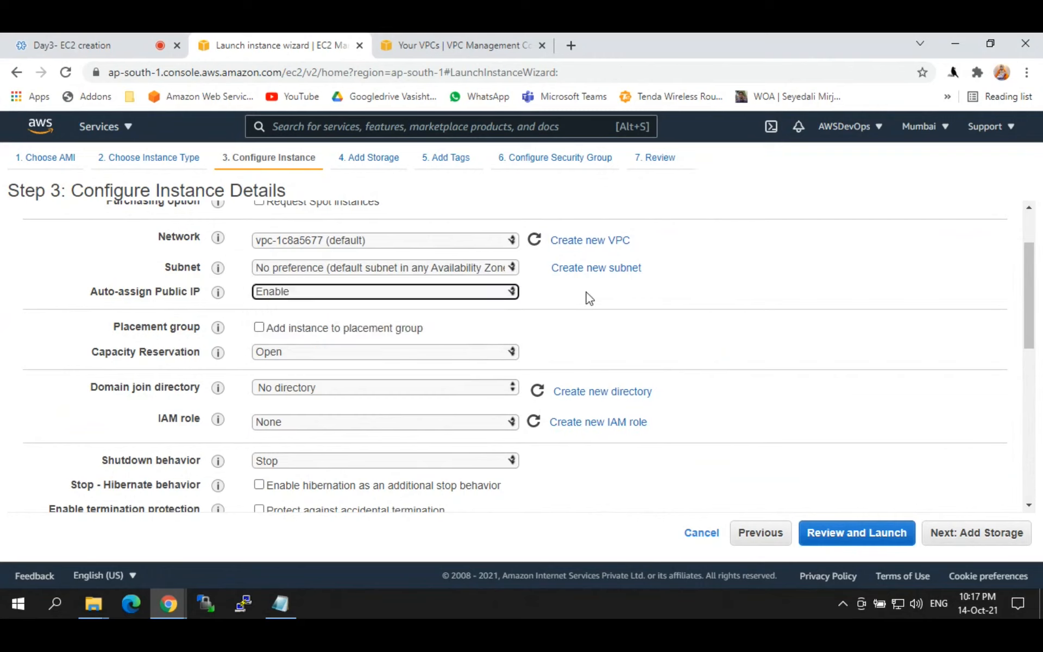
{"action": "left_click", "coordinate": [422, 297]}
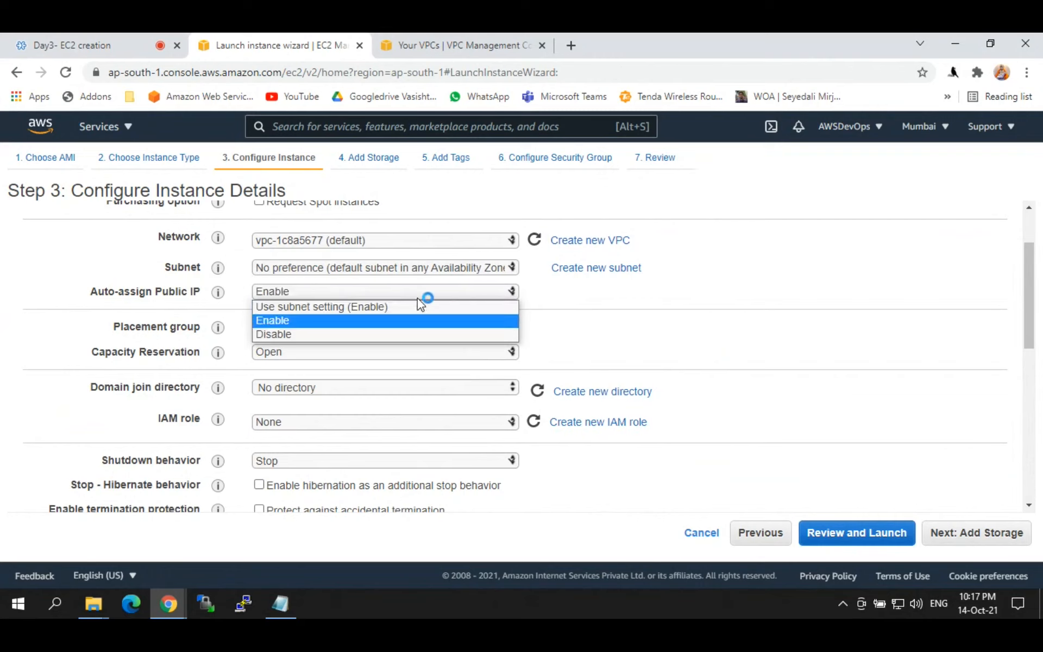
{"action": "left_click", "coordinate": [388, 304]}
{"action": "left_click", "coordinate": [554, 299]}
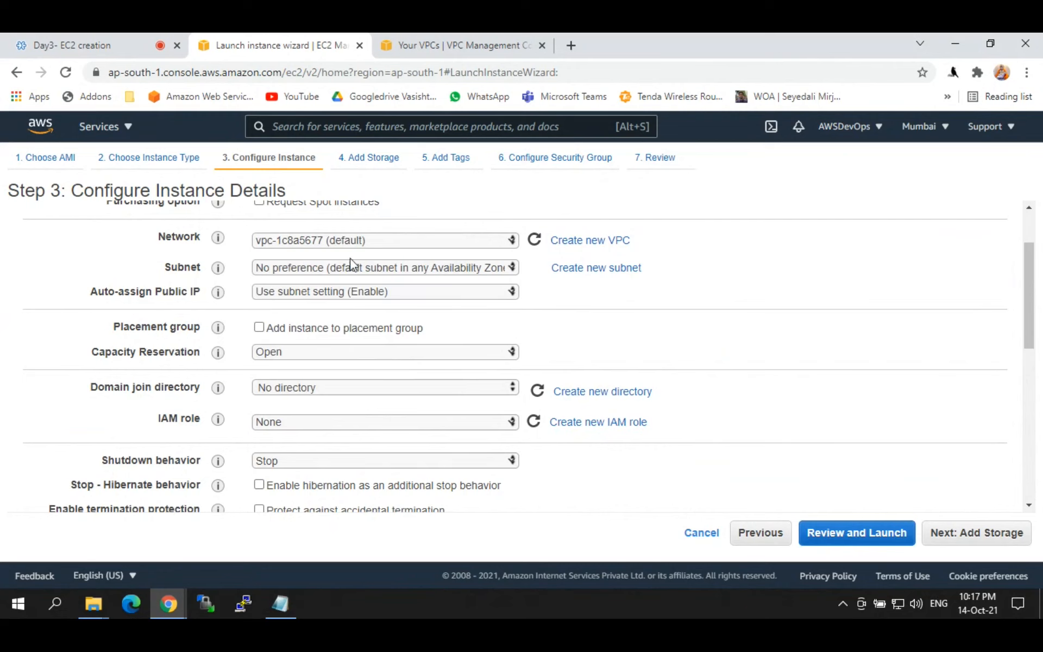
{"action": "left_click", "coordinate": [350, 271]}
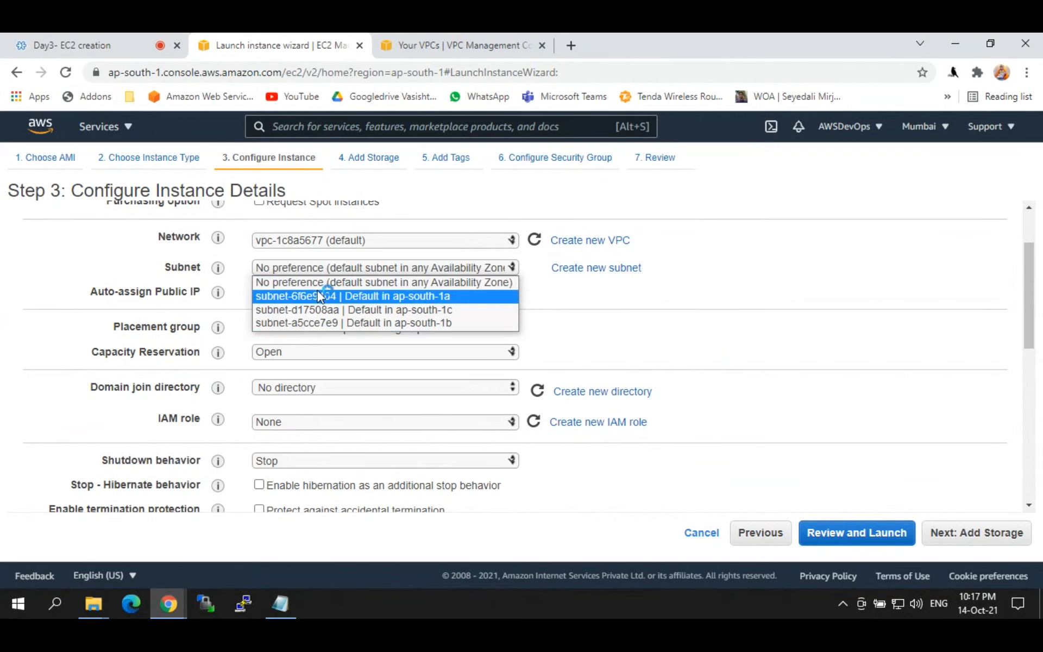
{"action": "left_click", "coordinate": [535, 291]}
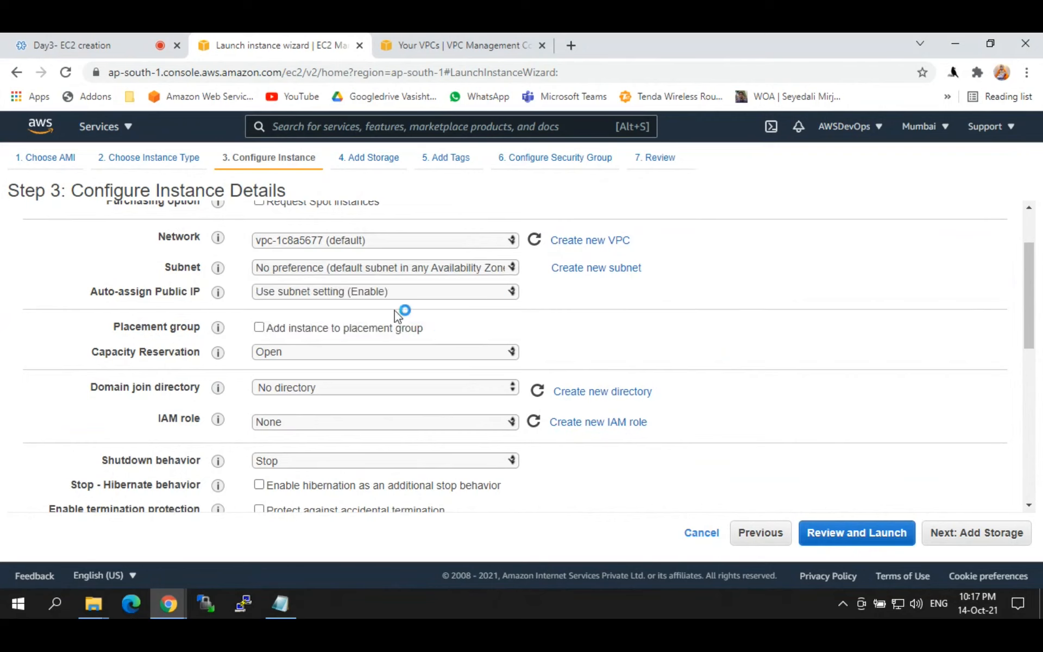
{"action": "left_click", "coordinate": [376, 292]}
{"action": "left_click", "coordinate": [298, 335]}
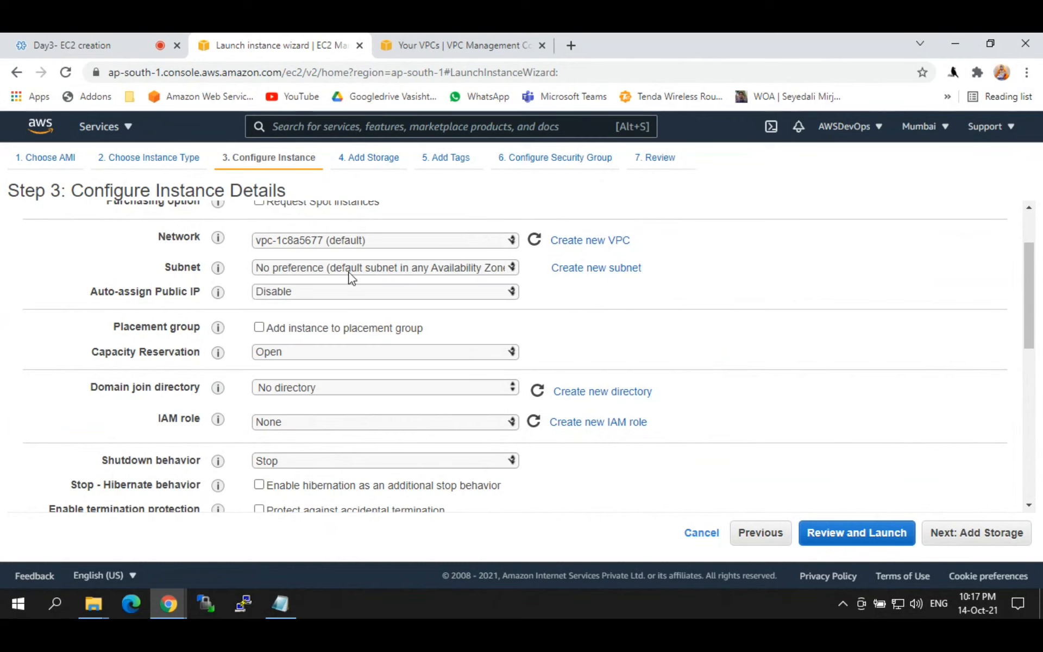
{"action": "left_click", "coordinate": [331, 298]}
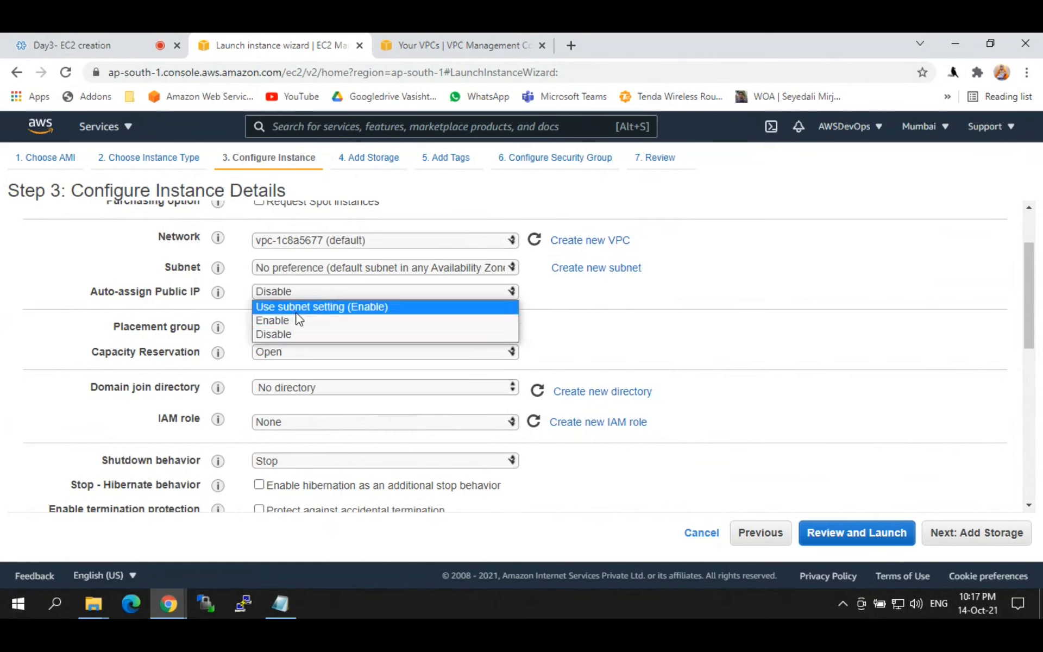
{"action": "left_click", "coordinate": [292, 322]}
{"action": "left_click", "coordinate": [303, 299]}
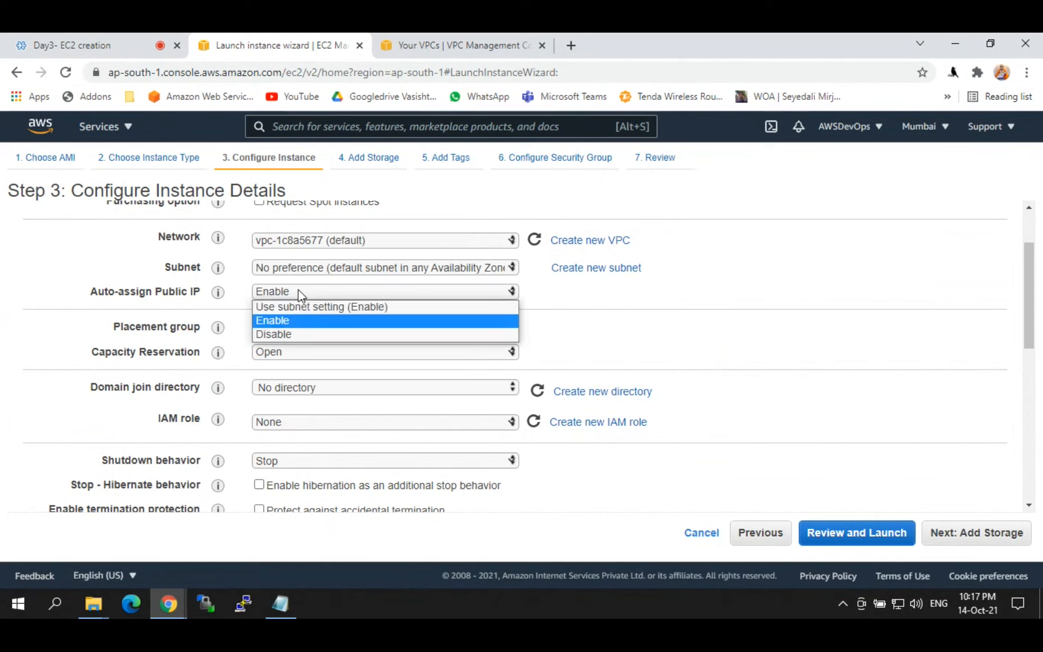
{"action": "left_click", "coordinate": [279, 304]}
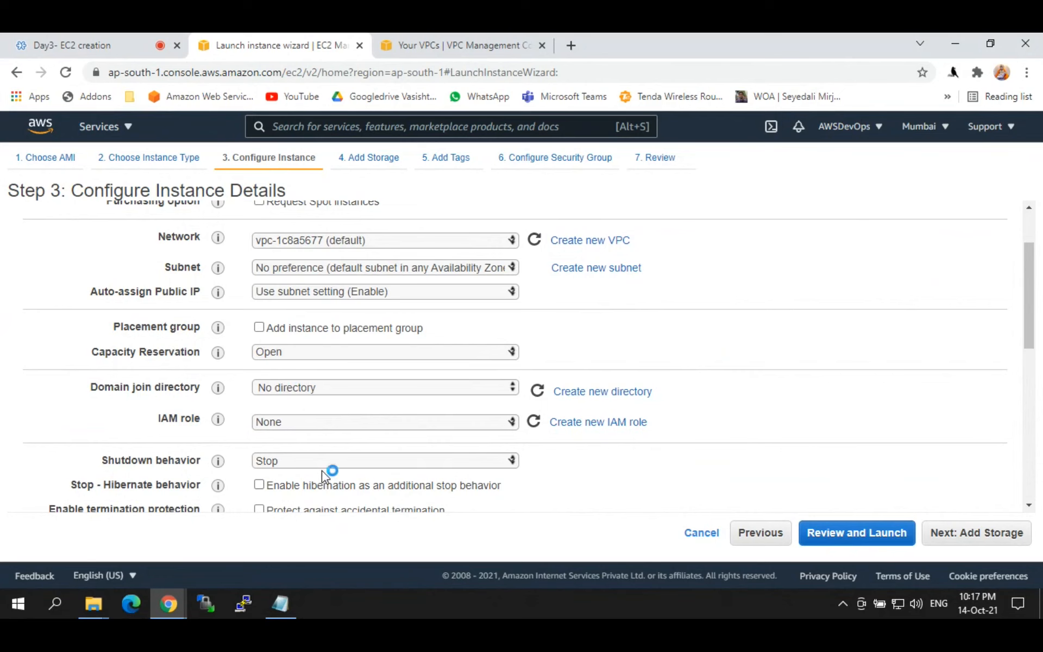
{"action": "mouse_move", "coordinate": [1037, 277]}
{"action": "left_mouse_down"}
{"action": "mouse_move", "coordinate": [1029, 347]}
{"action": "mouse_move", "coordinate": [1024, 275]}
{"action": "left_mouse_up"}
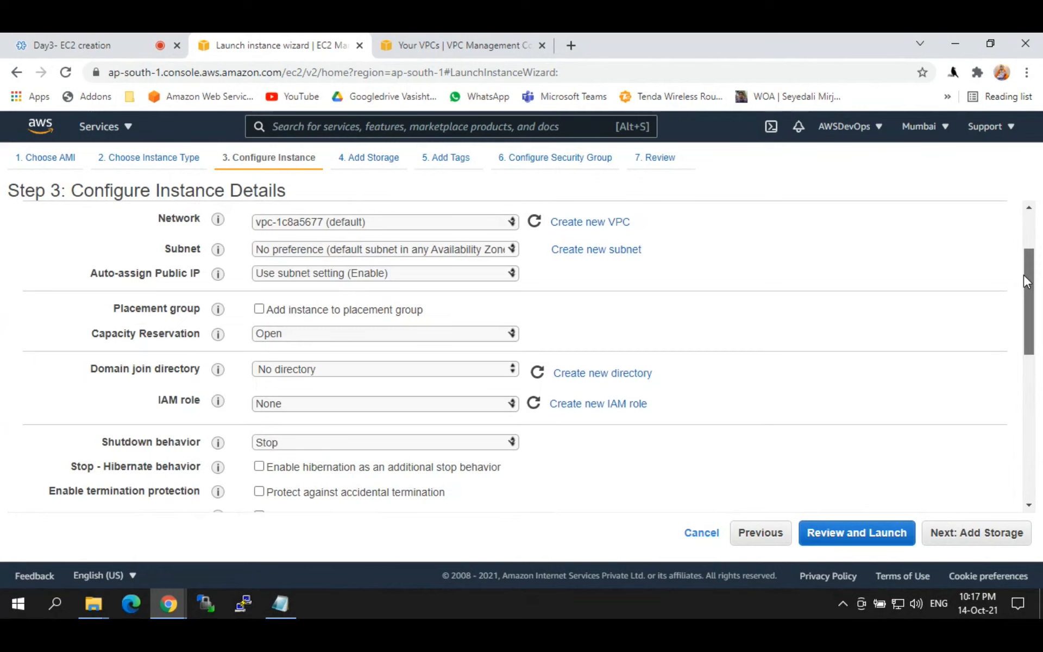
Step: Keep vpc-1c8a5677 (default) as the network, highlighting the Auto-assign Public IP label
{"action": "scroll", "coordinate": [1024, 275], "scroll_direction": "up", "scroll_amount": 3}
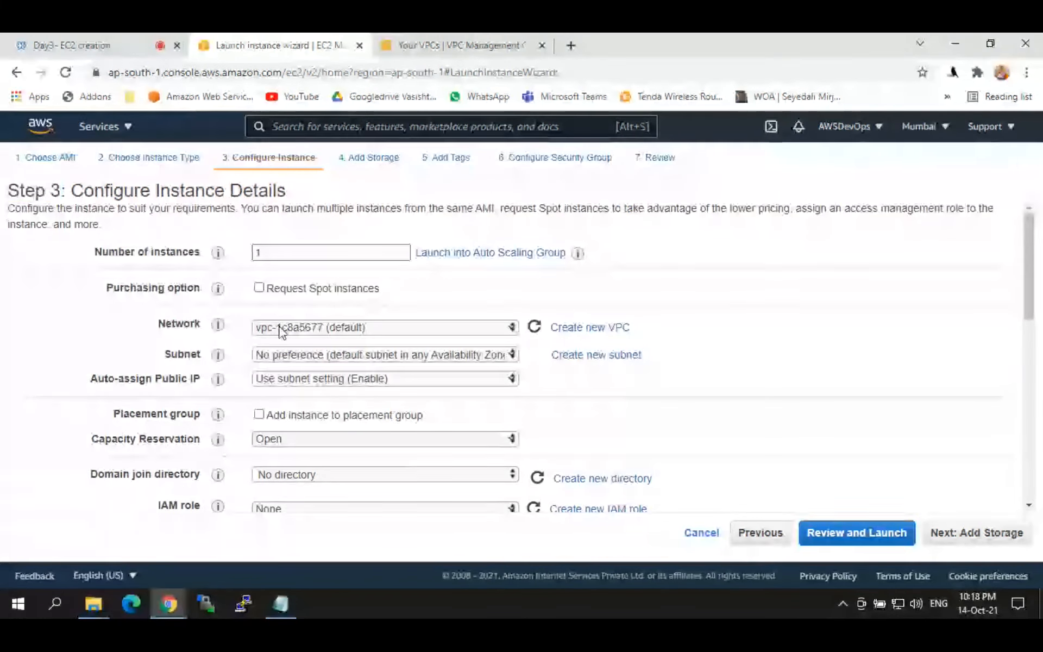
{"action": "left_click_drag", "start_coordinate": [89, 379], "coordinate": [202, 379]}
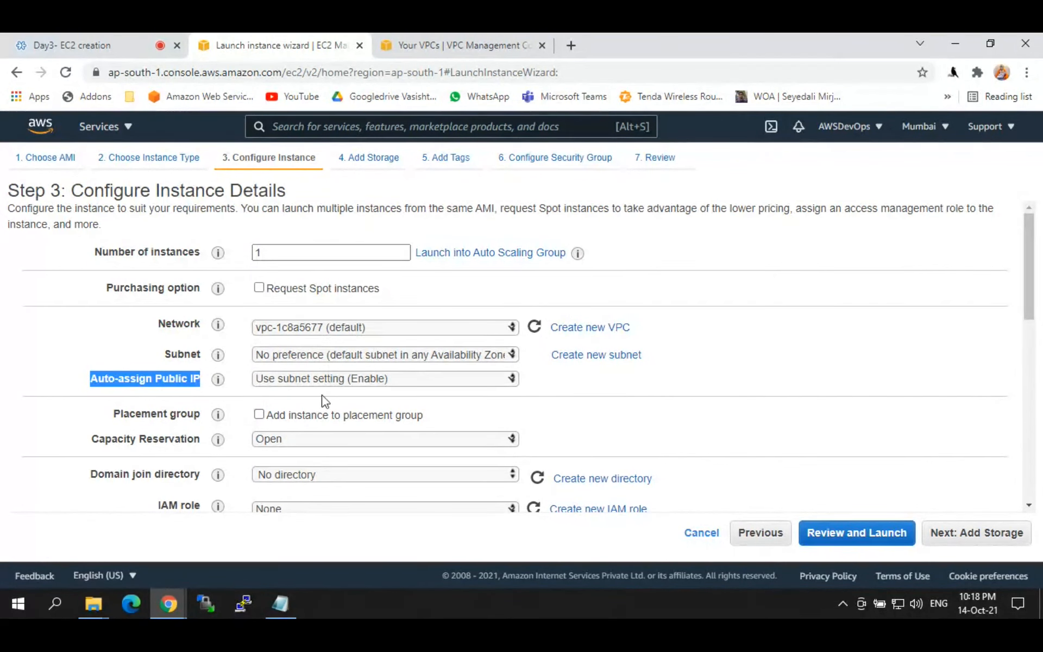
{"action": "left_click", "coordinate": [334, 325]}
{"action": "left_click", "coordinate": [334, 324]}
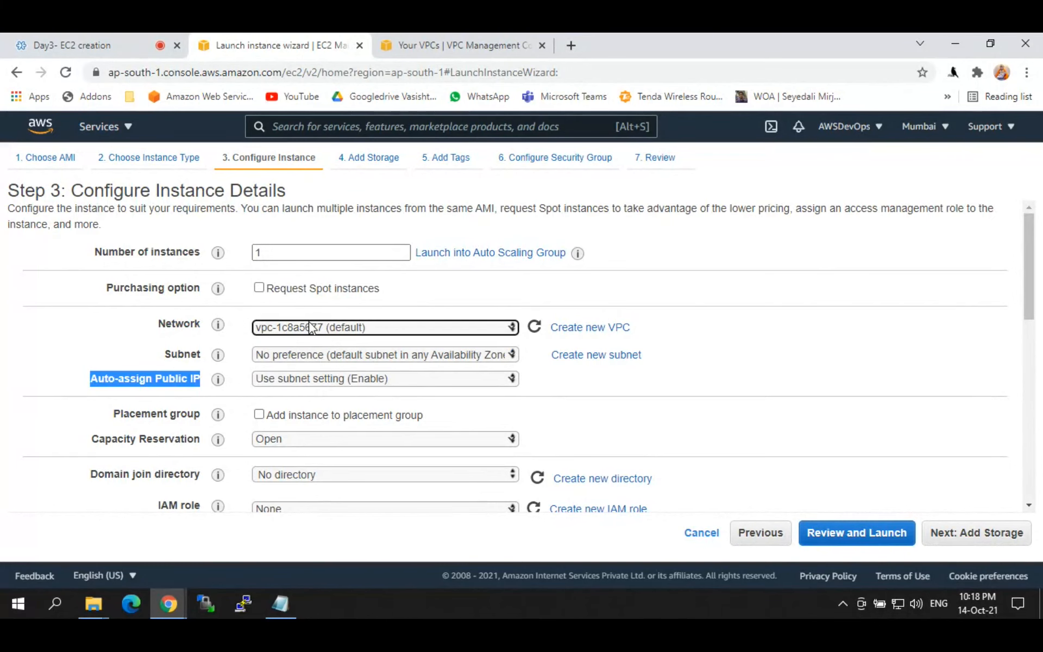
{"action": "left_click", "coordinate": [325, 325]}
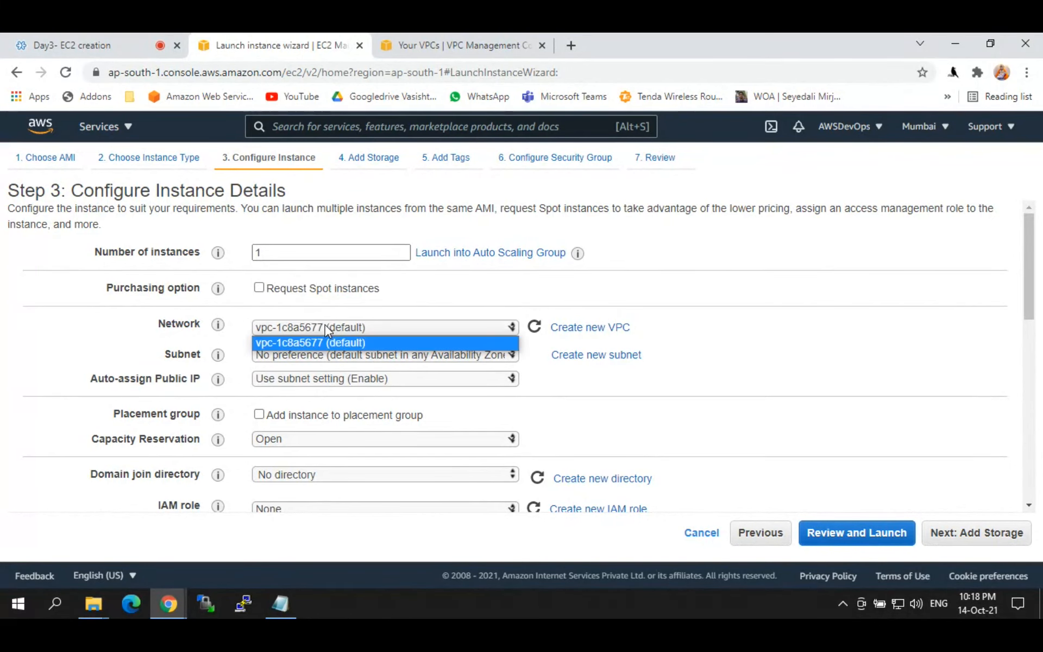
{"action": "left_click", "coordinate": [350, 342]}
Step: Leave Subnet at No preference and Auto-assign Public IP at Use subnet setting (Enable)
{"action": "left_click", "coordinate": [299, 356]}
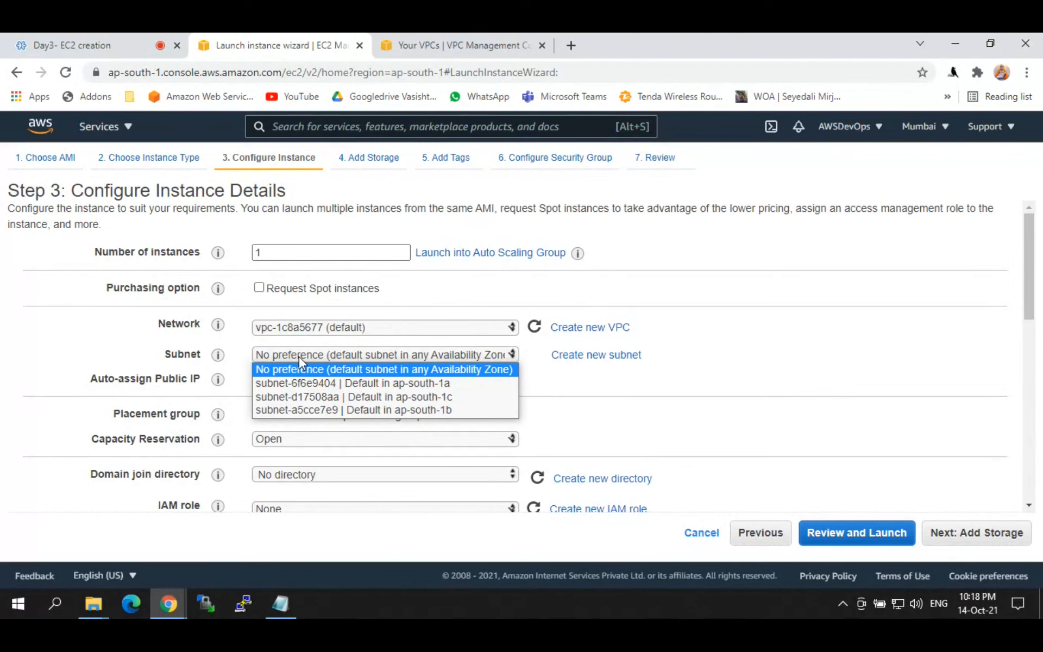
{"action": "left_click", "coordinate": [667, 359]}
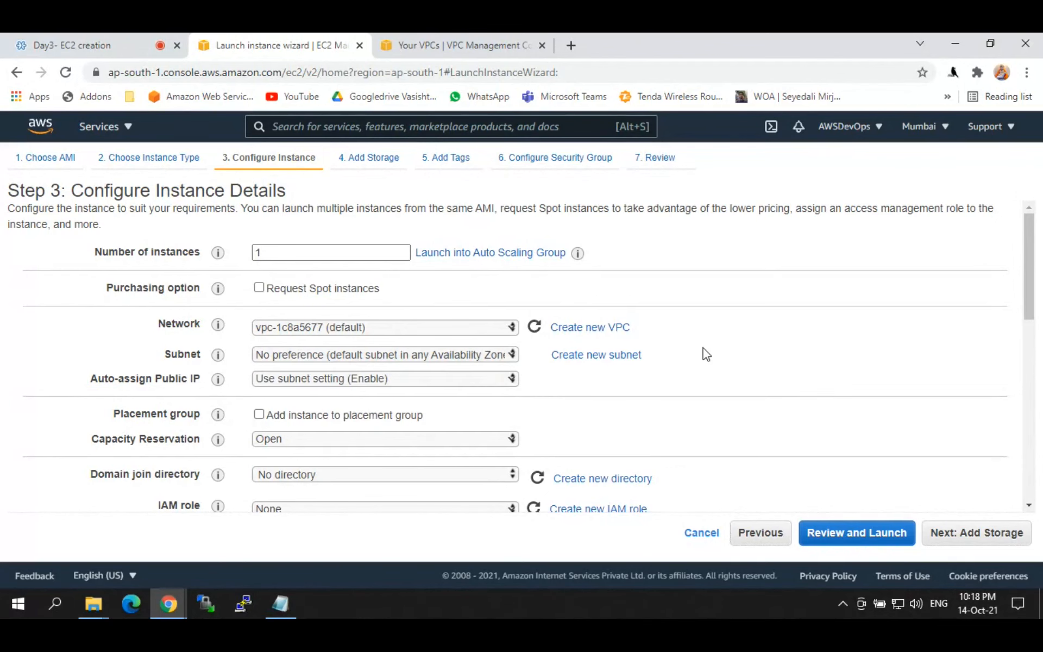
{"action": "left_click", "coordinate": [472, 357]}
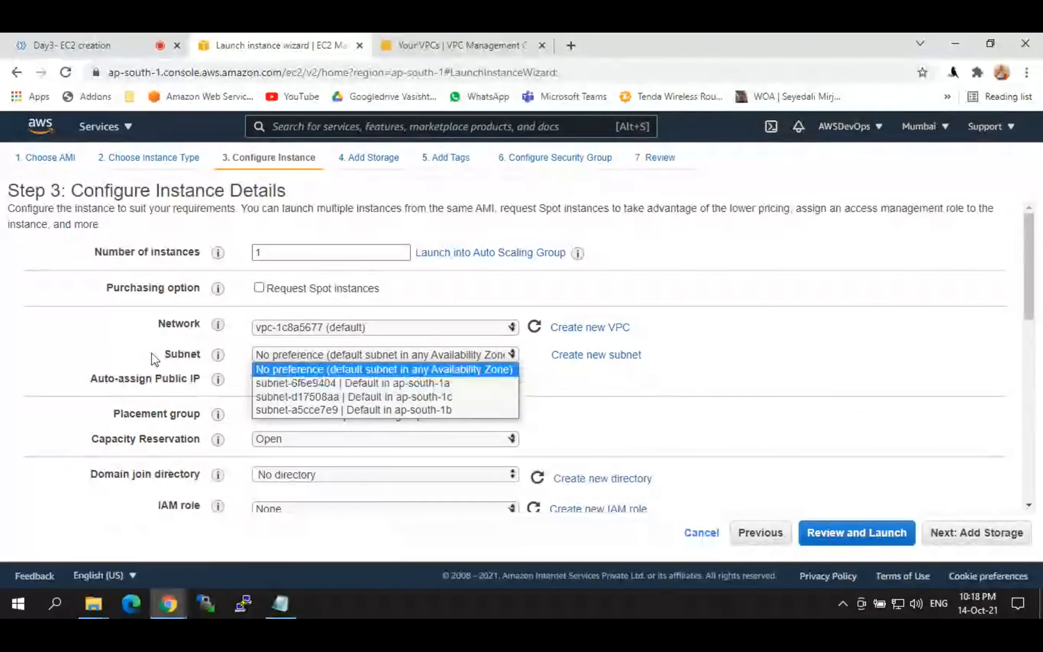
{"action": "left_click", "coordinate": [122, 348]}
{"action": "left_click_drag", "start_coordinate": [152, 378], "coordinate": [205, 381]}
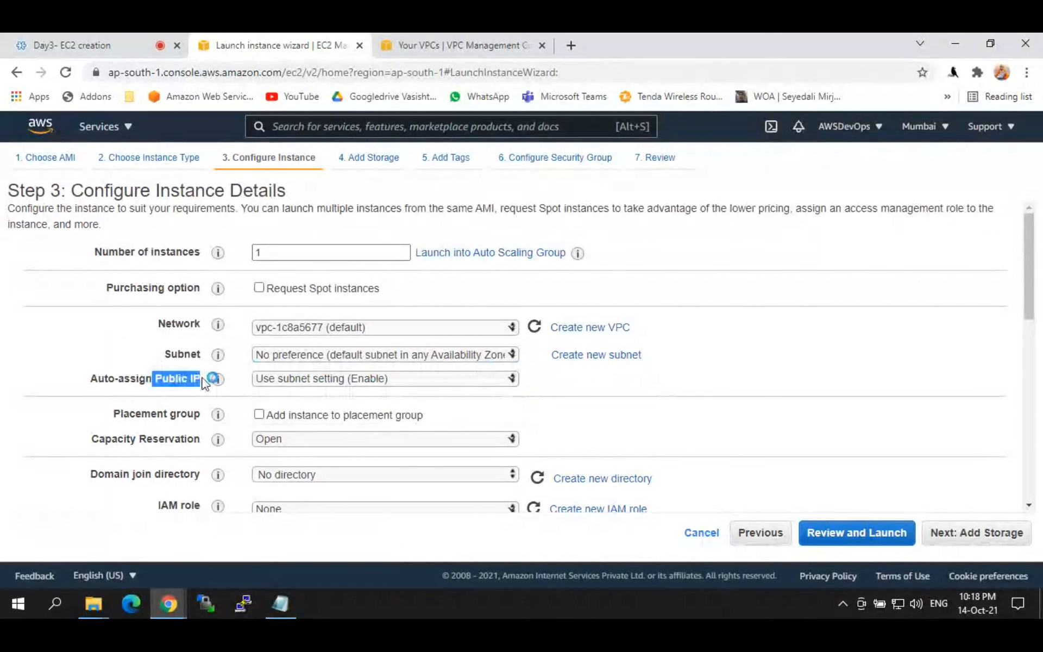
{"action": "double_click", "coordinate": [185, 380]}
{"action": "left_click", "coordinate": [279, 355]}
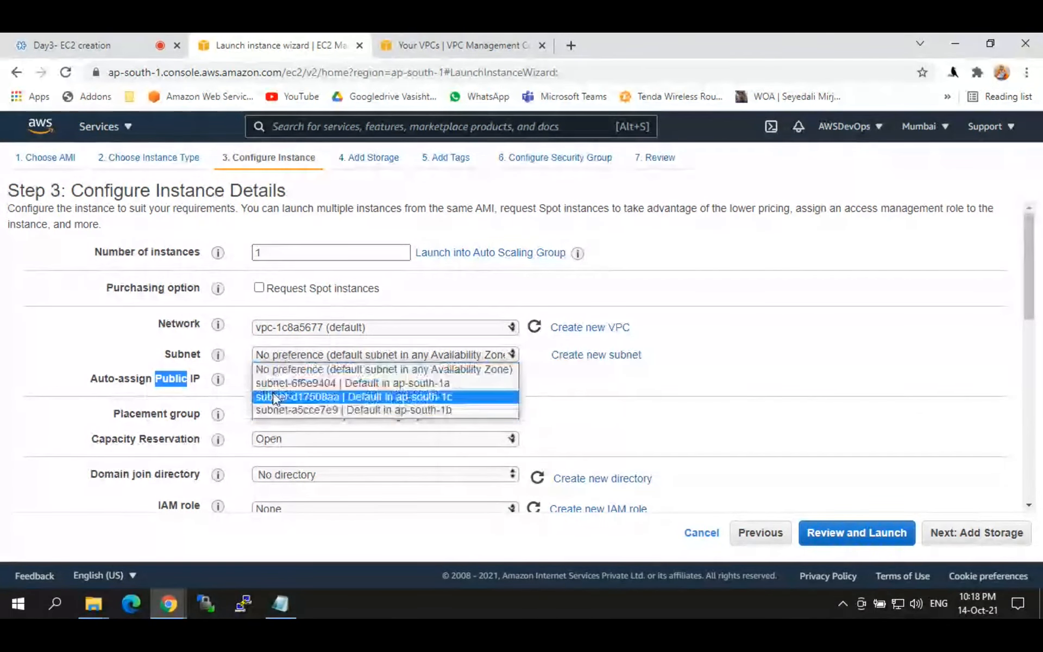
{"action": "left_click", "coordinate": [116, 332]}
{"action": "left_click", "coordinate": [303, 379]}
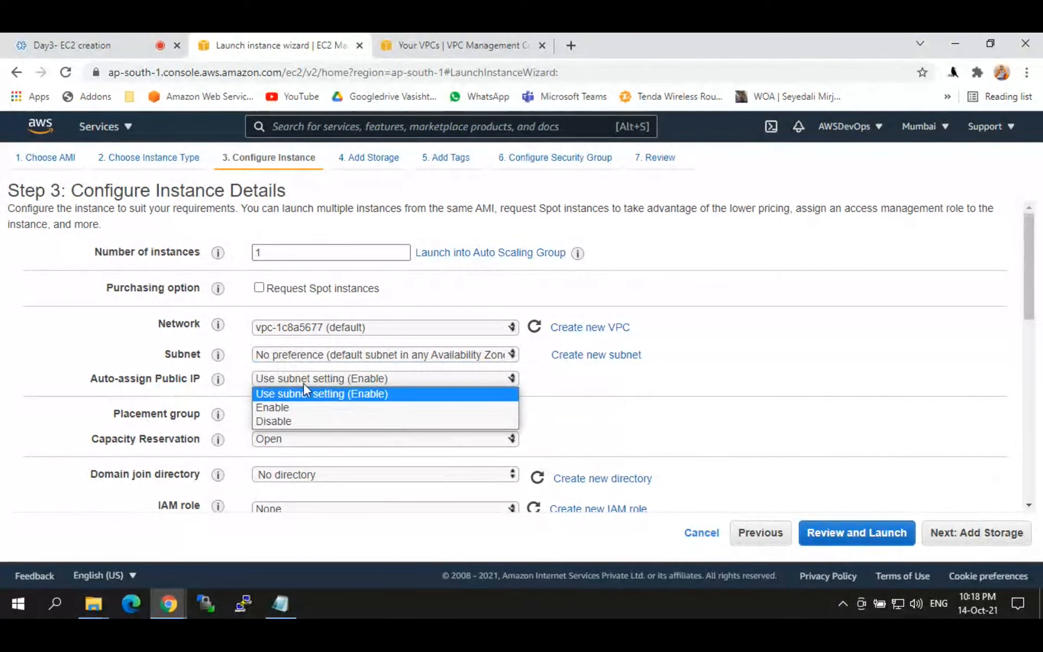
{"action": "left_click_drag", "start_coordinate": [154, 378], "coordinate": [204, 381]}
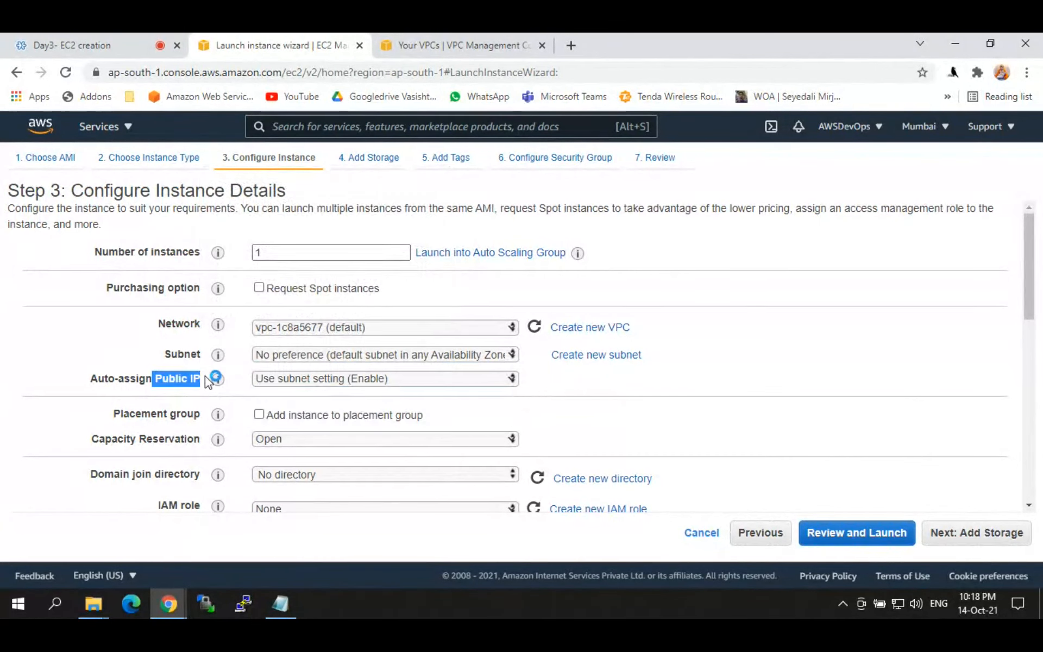
{"action": "left_click", "coordinate": [204, 376]}
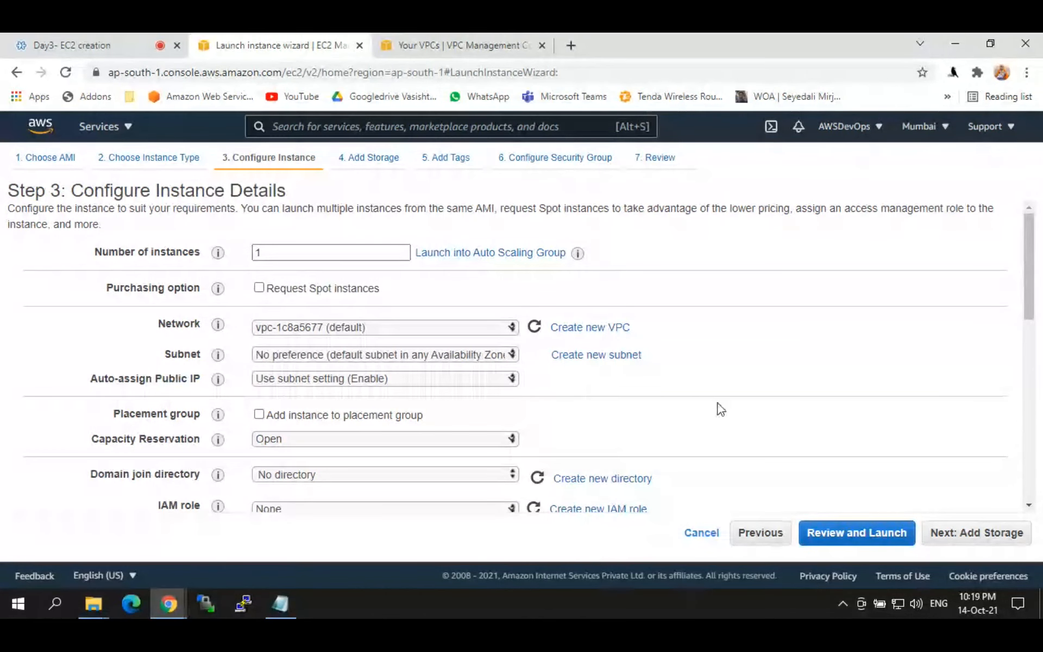
{"action": "left_click", "coordinate": [971, 534]}
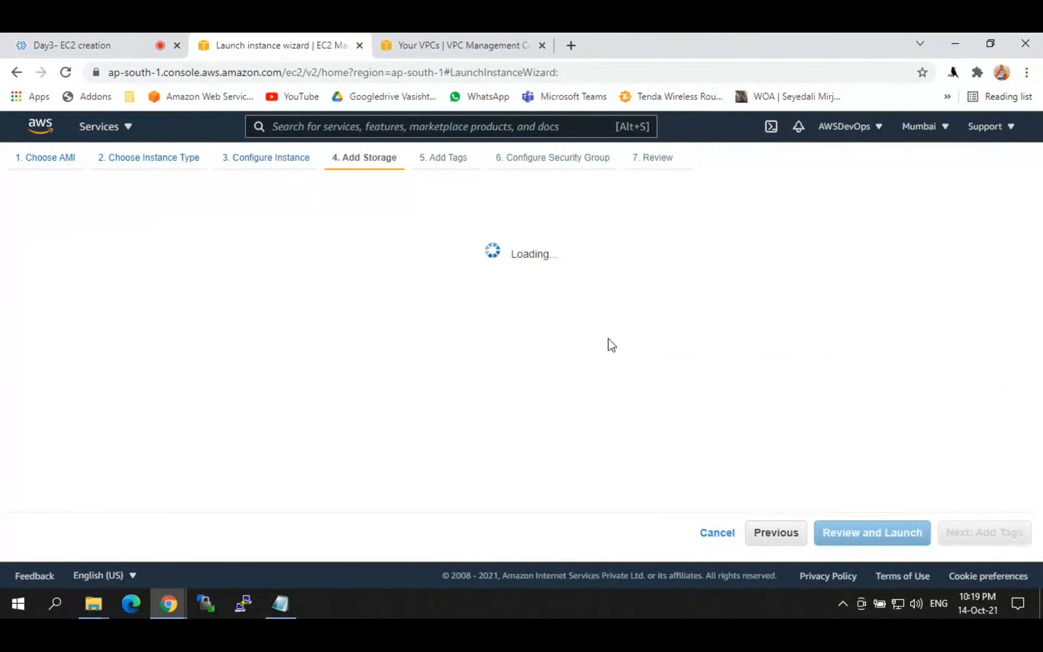
{"action": "left_click_drag", "start_coordinate": [338, 159], "coordinate": [395, 155]}
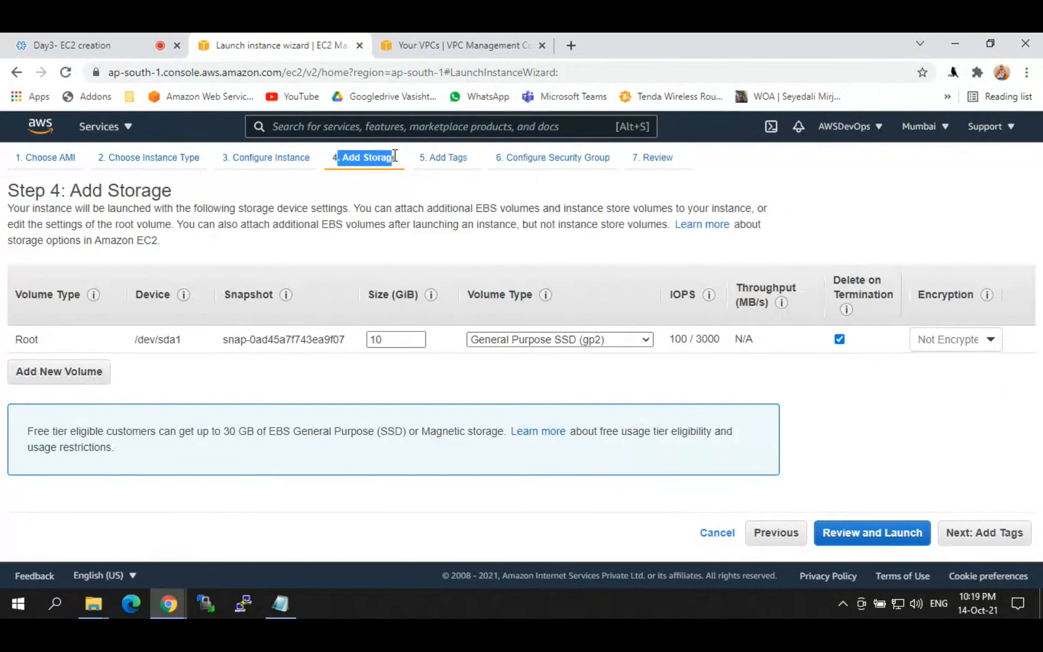
{"action": "double_click", "coordinate": [351, 158]}
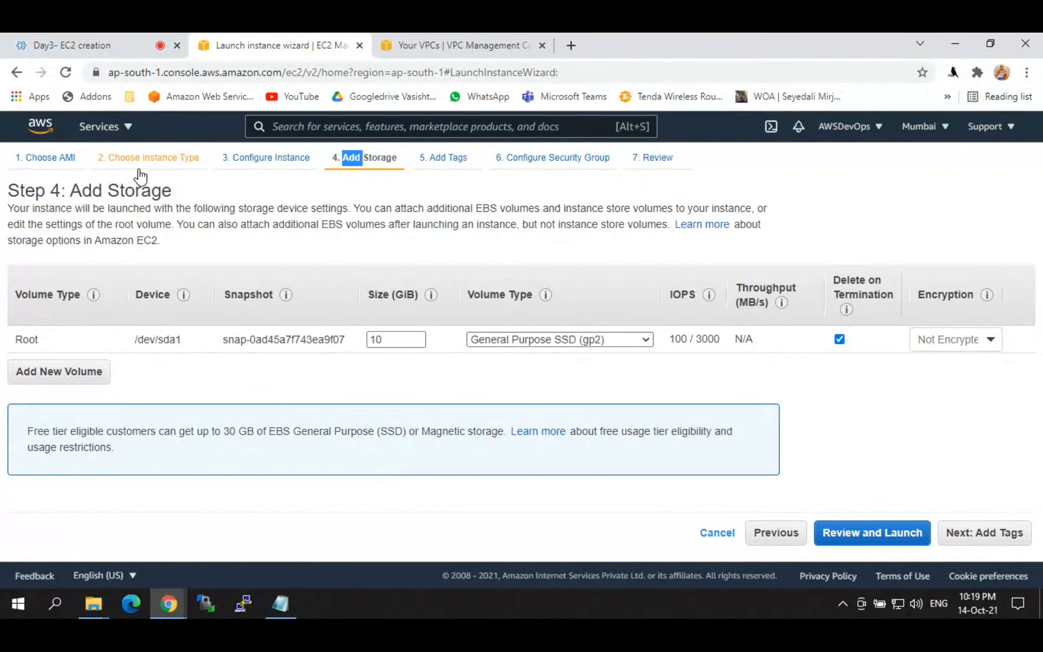
{"action": "left_click", "coordinate": [144, 156]}
{"action": "left_click", "coordinate": [355, 172]}
{"action": "left_click_drag", "start_coordinate": [342, 157], "coordinate": [399, 161]}
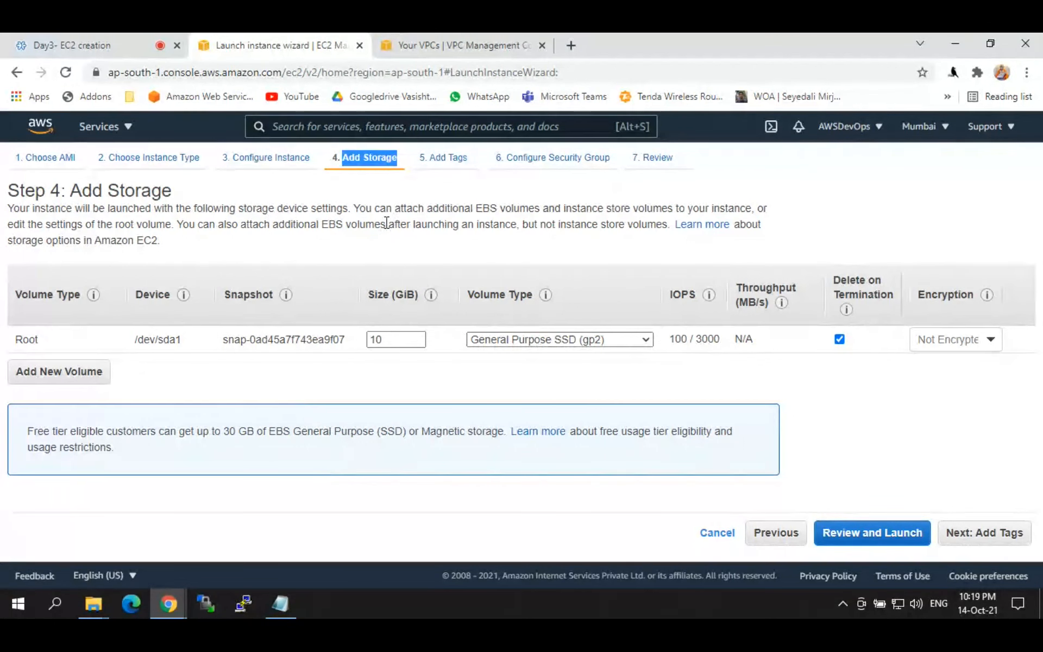
{"action": "left_click_drag", "start_coordinate": [17, 294], "coordinate": [84, 293]}
{"action": "left_click", "coordinate": [8, 334]}
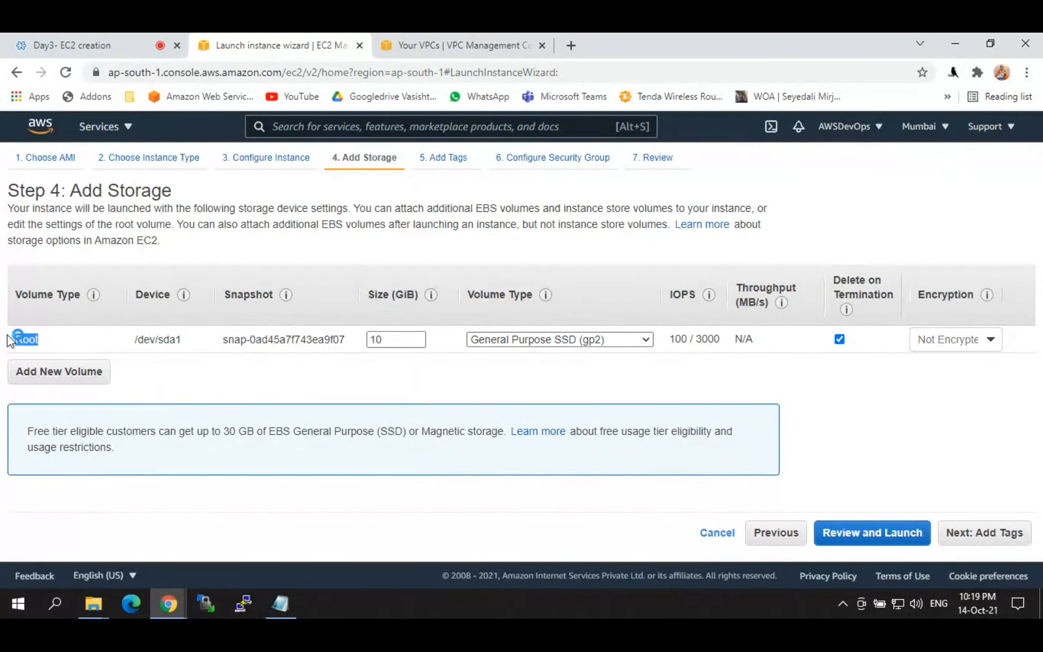
{"action": "key", "text": "ctrl+a"}
{"action": "left_click", "coordinate": [50, 335]}
{"action": "left_click_drag", "start_coordinate": [136, 341], "coordinate": [183, 344]}
{"action": "left_click", "coordinate": [165, 314]}
{"action": "left_click_drag", "start_coordinate": [135, 341], "coordinate": [181, 337]}
{"action": "left_click_drag", "start_coordinate": [135, 341], "coordinate": [187, 346]}
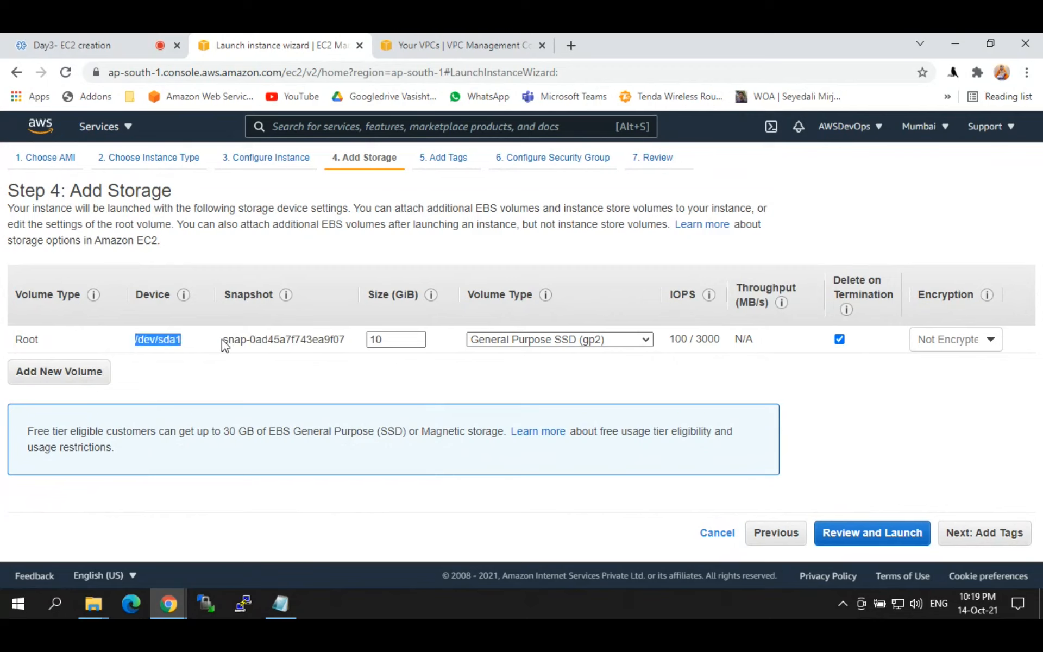
{"action": "left_click_drag", "start_coordinate": [221, 339], "coordinate": [346, 344]}
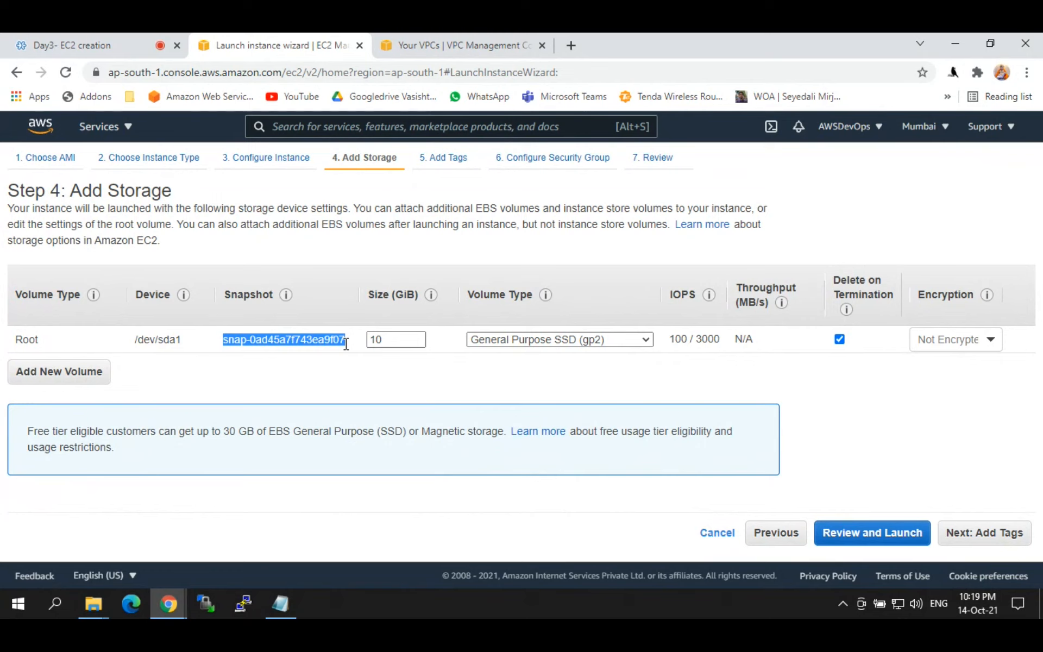
{"action": "left_click_drag", "start_coordinate": [368, 294], "coordinate": [431, 301]}
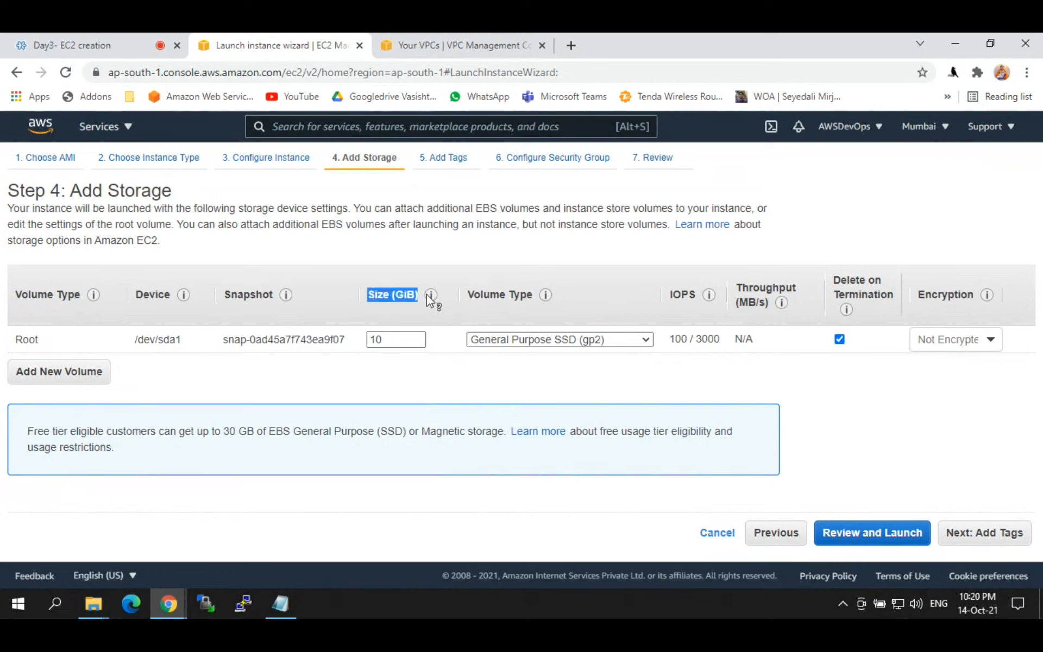
{"action": "double_click", "coordinate": [375, 340]}
{"action": "left_click_drag", "start_coordinate": [375, 339], "coordinate": [359, 340]}
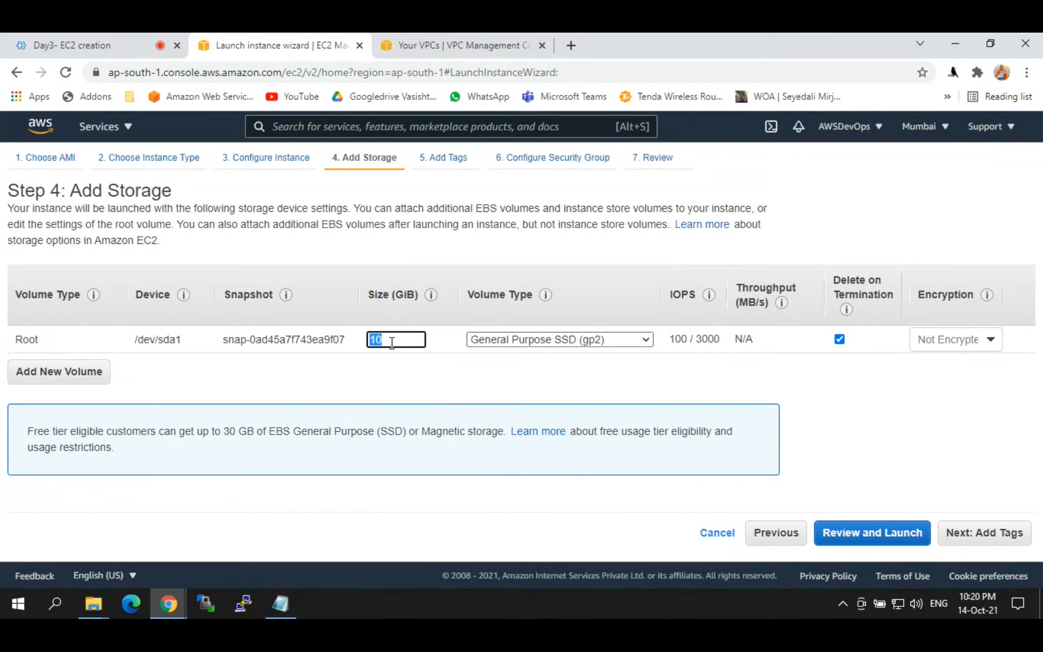
Step: Review the root volume type options and keep General Purpose SSD (gp2) for the 10 GiB volume
{"action": "left_click", "coordinate": [391, 340]}
{"action": "triple_click", "coordinate": [478, 294]}
{"action": "left_click", "coordinate": [520, 340]}
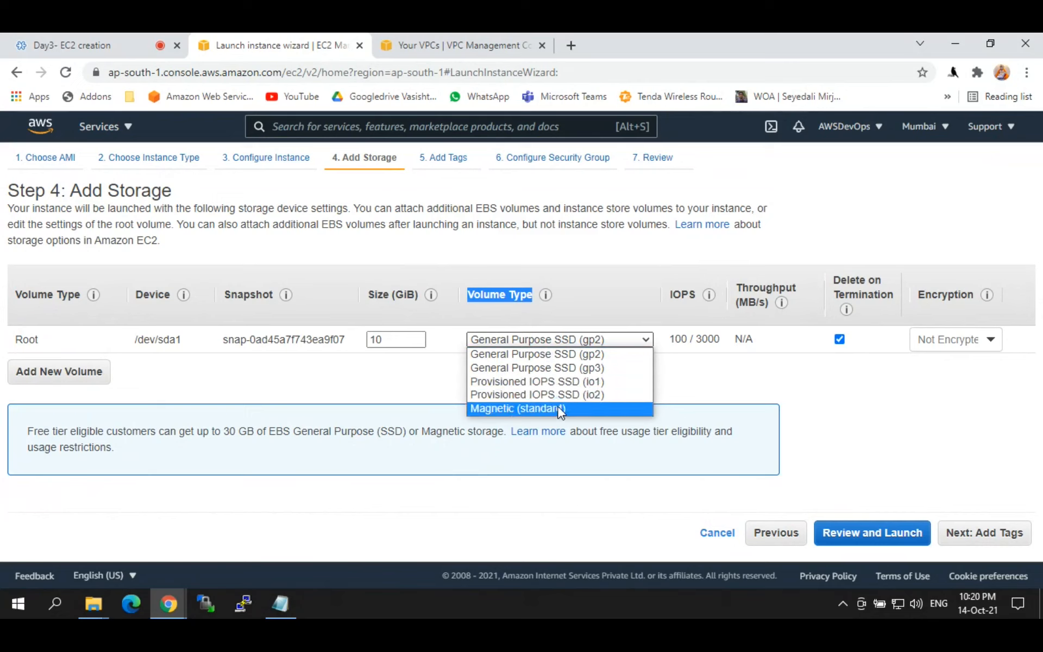
{"action": "left_click", "coordinate": [522, 358]}
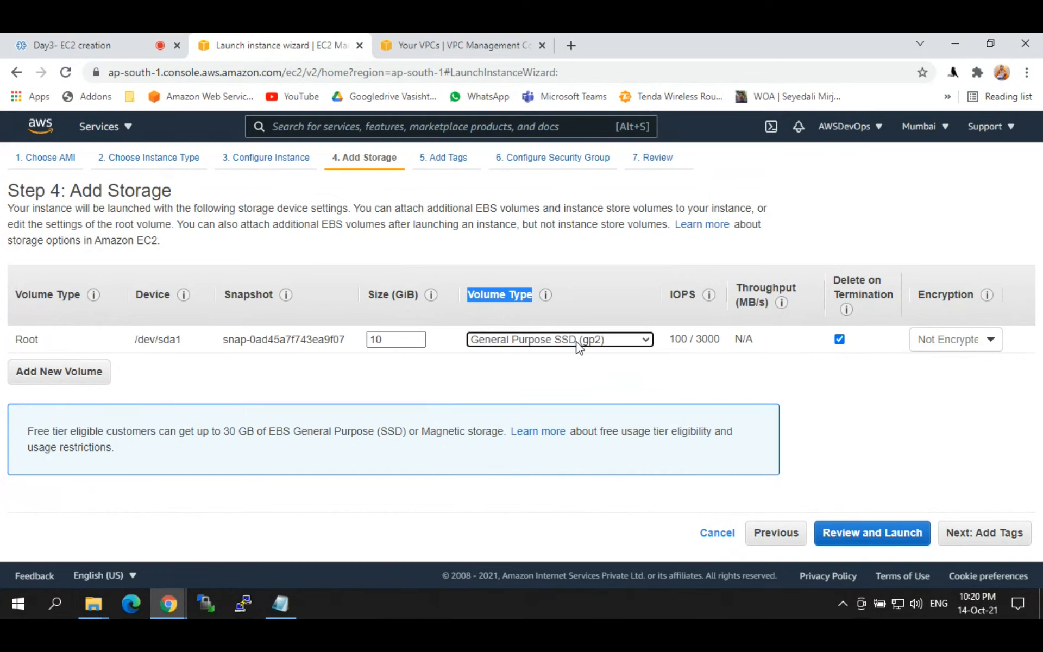
{"action": "left_click", "coordinate": [601, 293]}
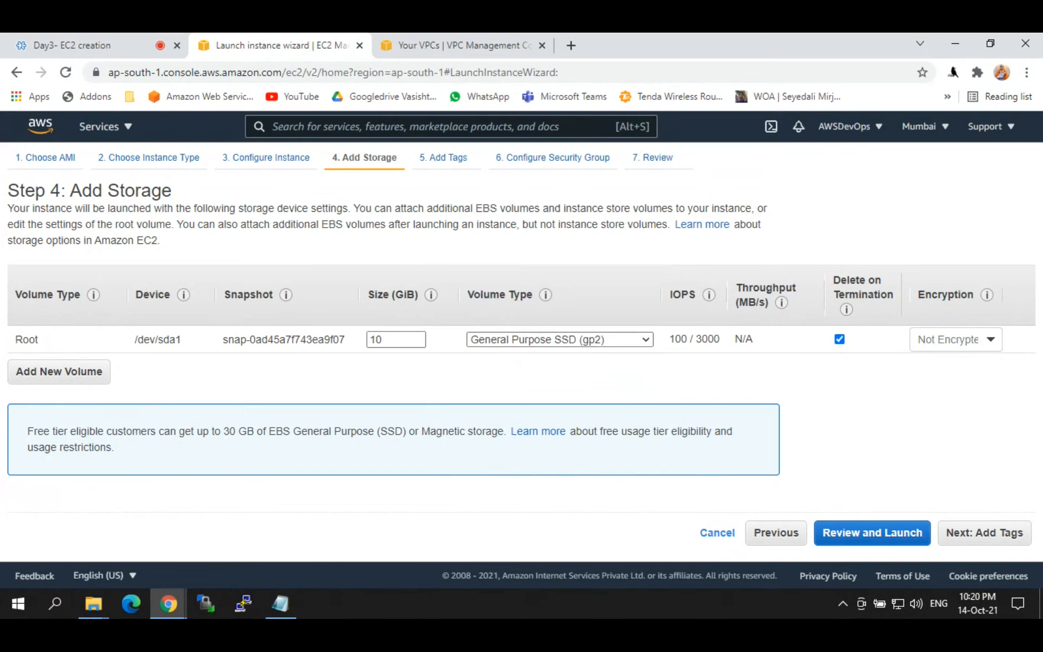
{"action": "left_click", "coordinate": [279, 603]}
Step: Add the heading 'two types harddisks' on a new line below the notes
{"action": "left_click", "coordinate": [246, 536]}
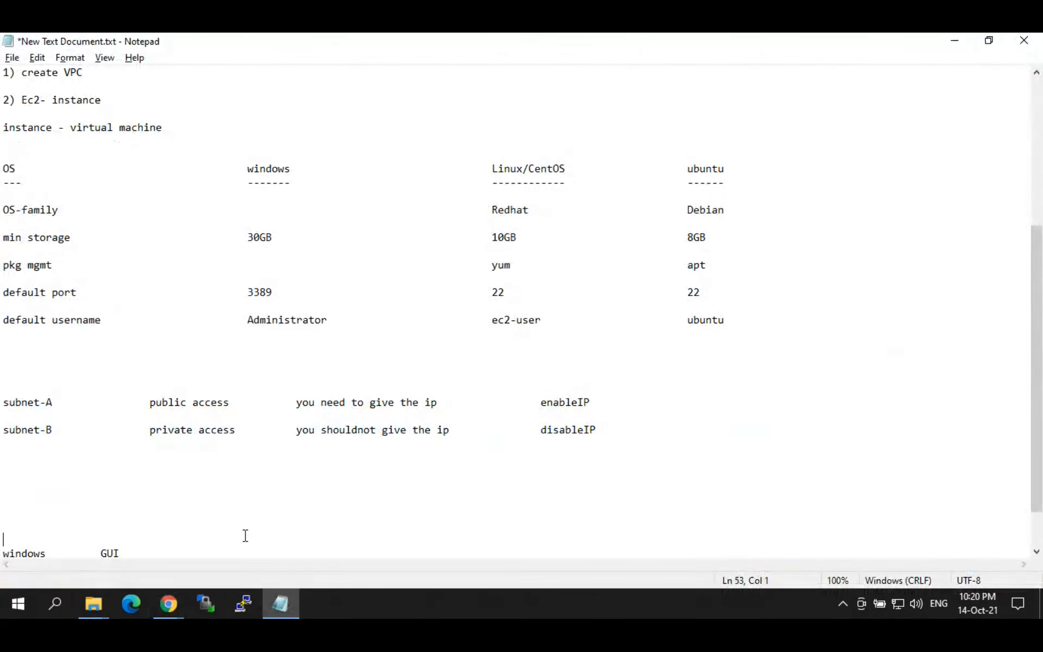
{"action": "key", "text": "Down"}
{"action": "key", "text": "Down"}
{"action": "key", "text": "Down"}
{"action": "key", "text": "Down"}
{"action": "key", "text": "Down"}
{"action": "key", "text": "Down"}
{"action": "key", "text": "Down"}
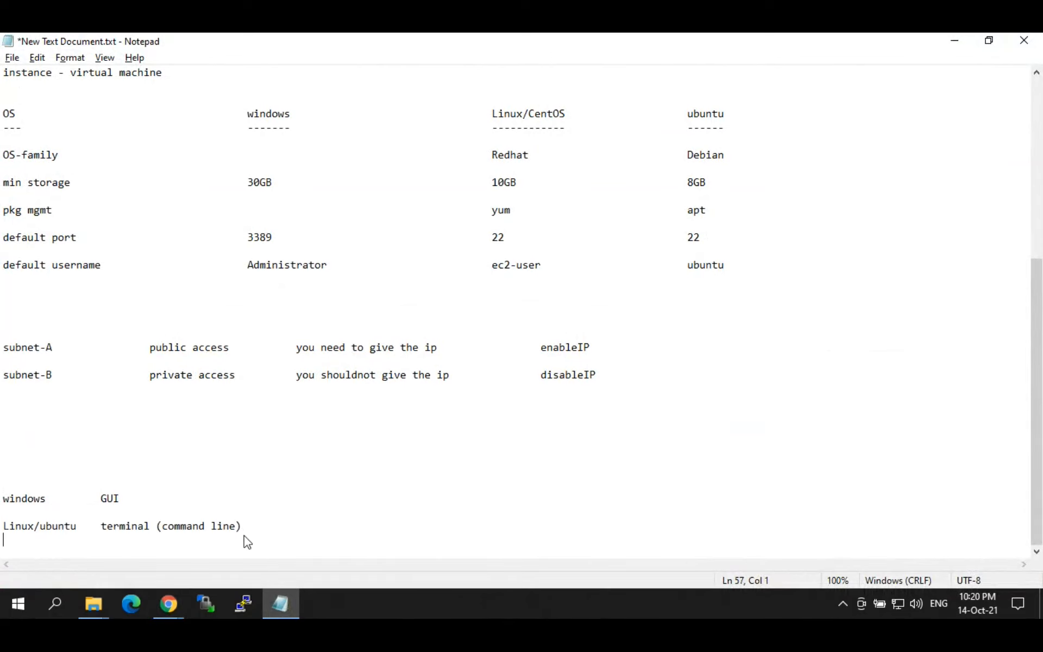
{"action": "type", "text": "tw"}
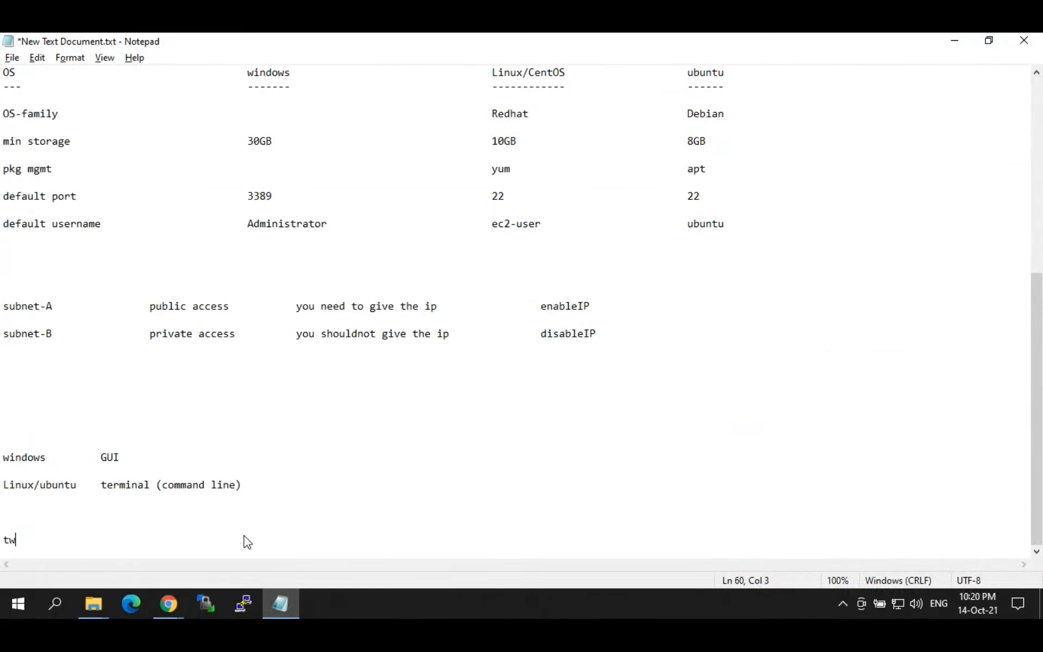
{"action": "type", "text": "o types harddiskc"}
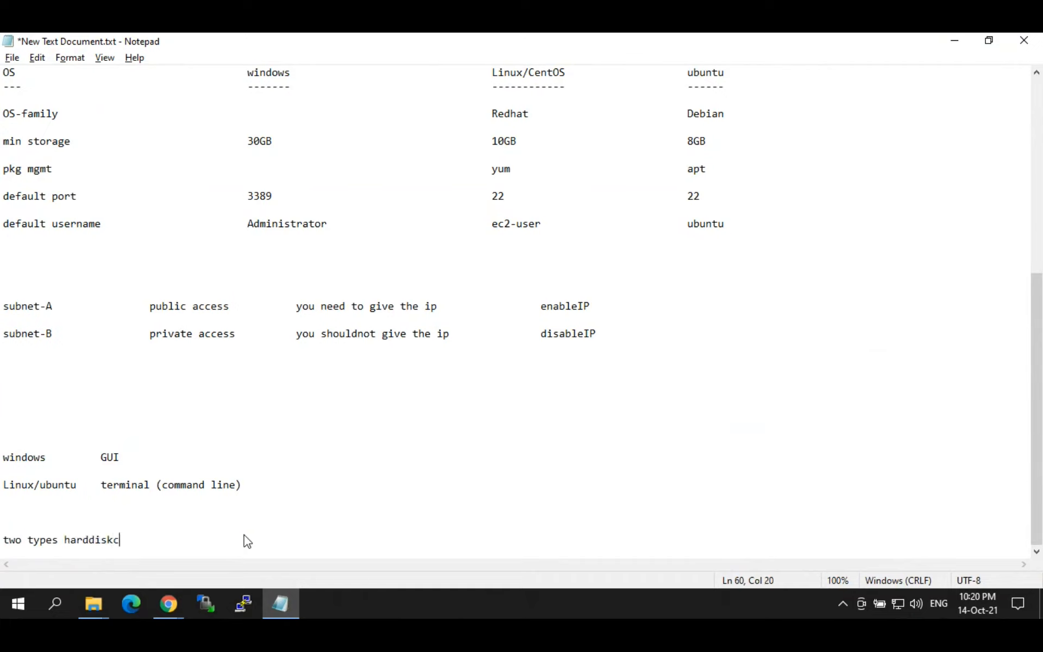
{"action": "key", "text": "BackSpace"}
{"action": "type", "text": "ks"}
{"action": "key", "text": "Return"}
{"action": "key", "text": "Return"}
{"action": "key", "text": "BackSpace"}
Step: List '1) HDD' with 'Hard Disk Drive' and '2) SSD' under the heading
{"action": "type", "text": "1"}
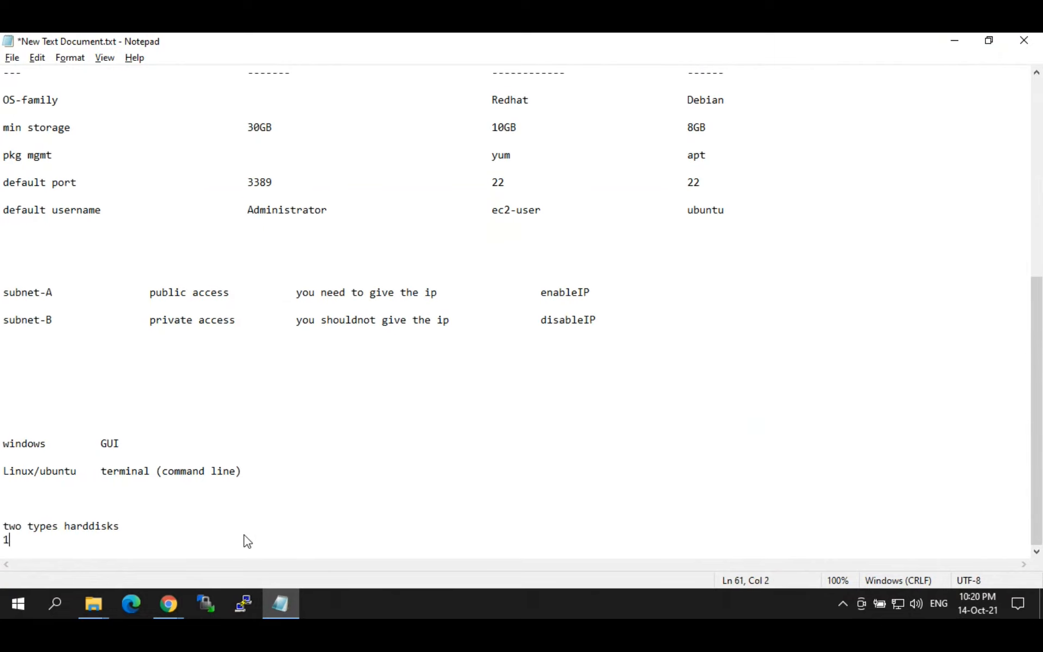
{"action": "type", "text": ") HDD"}
{"action": "key", "text": "Return"}
{"action": "type", "text": "2) "}
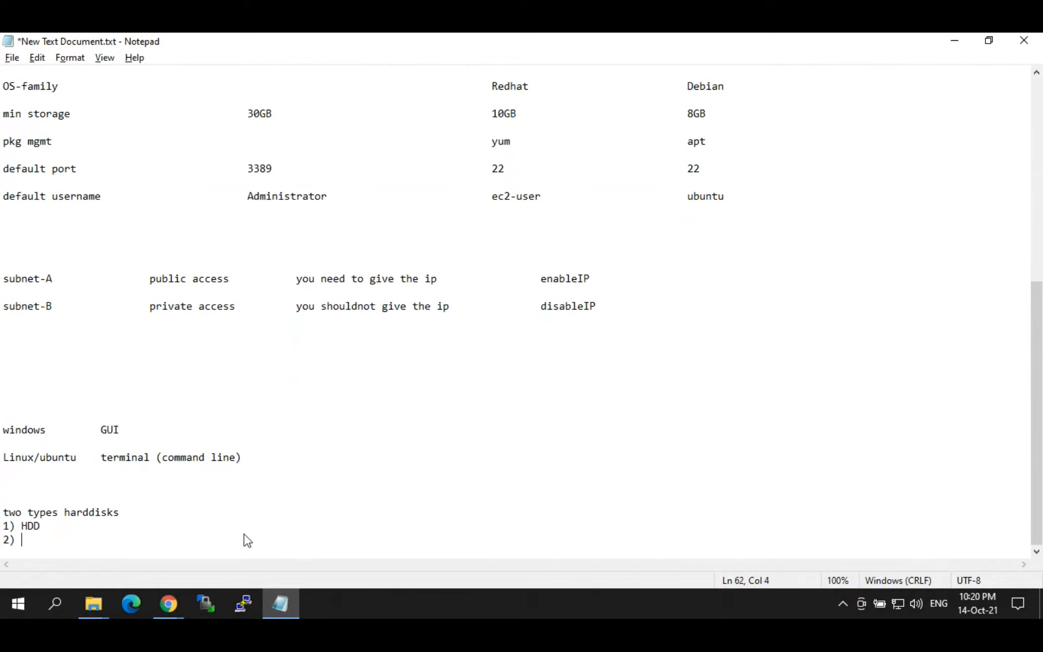
{"action": "type", "text": "SSD"}
{"action": "left_click", "coordinate": [245, 534]}
{"action": "type", "text": "HDD\tHard Disk Drive"}
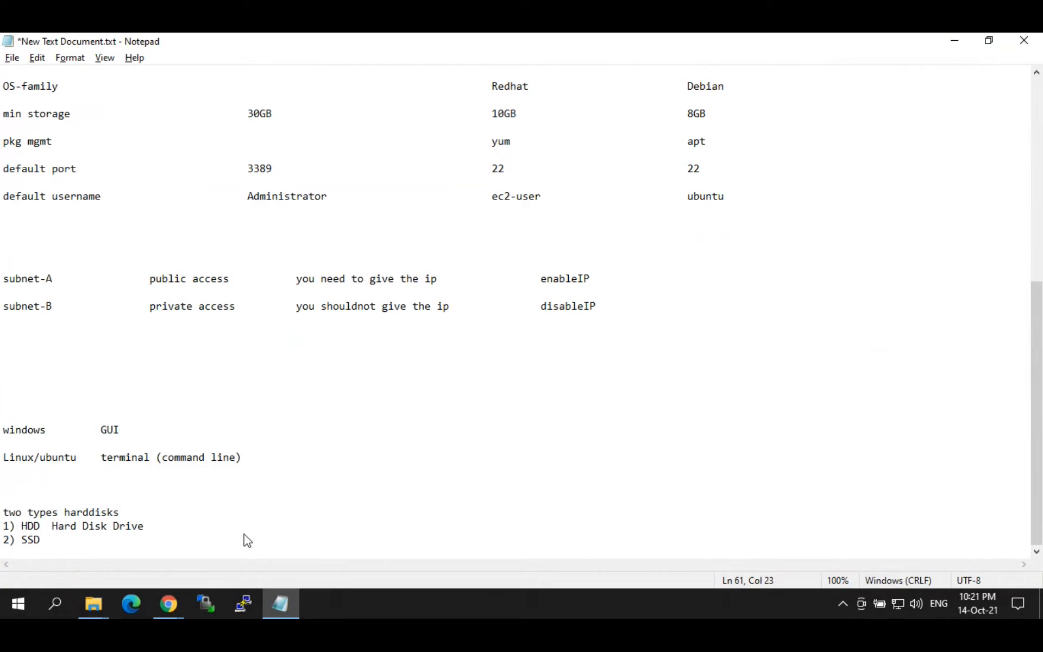
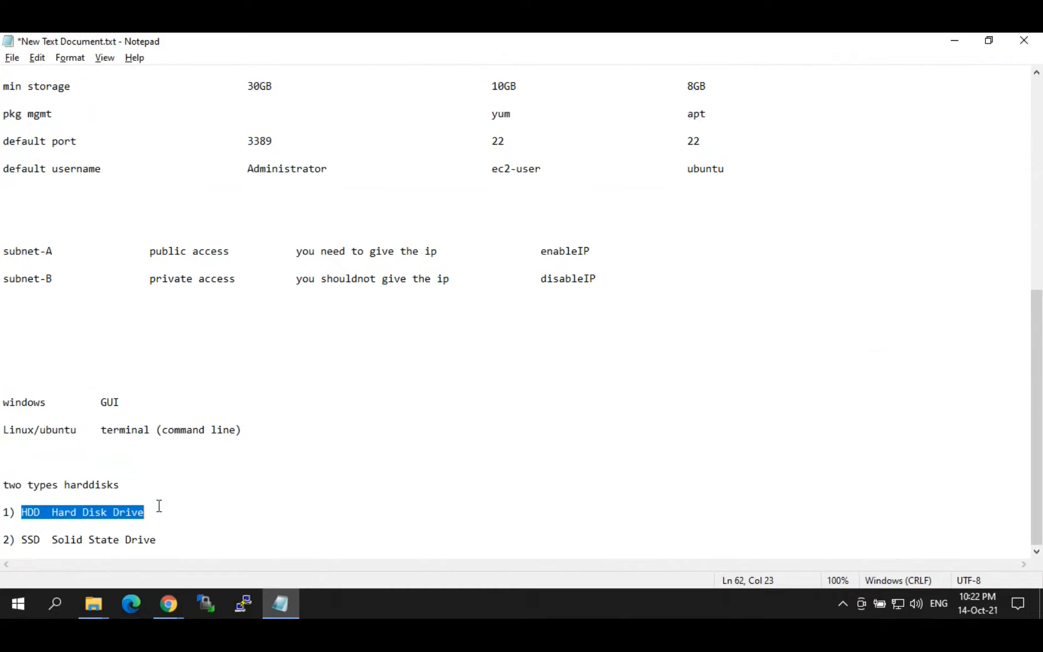
Step: Switch to the Chrome browser from the taskbar
{"action": "left_click", "coordinate": [171, 602]}
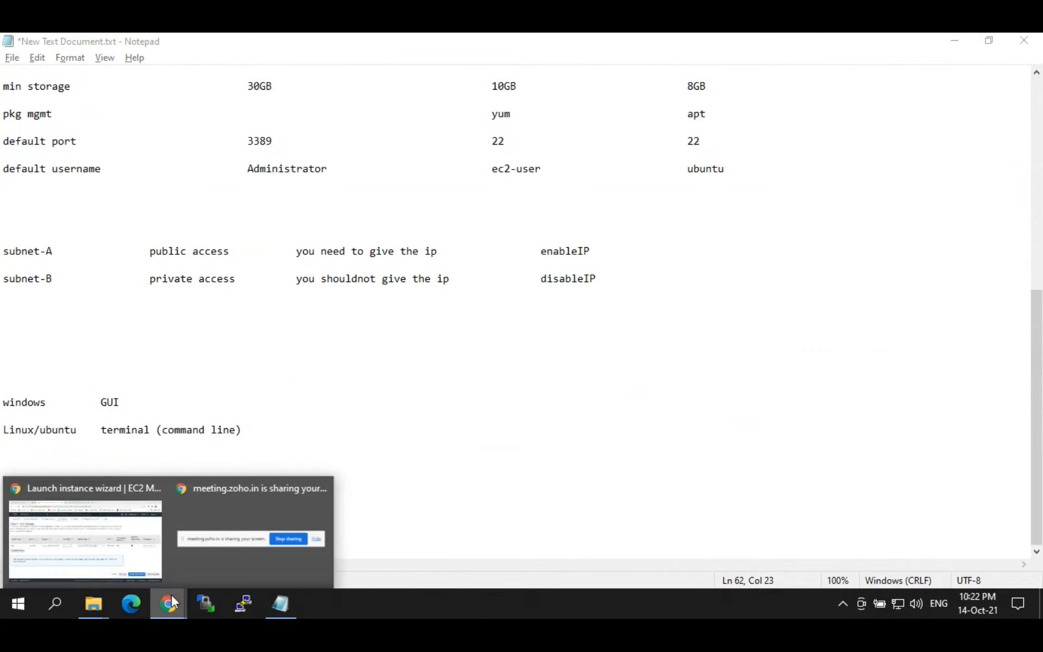
{"action": "left_click", "coordinate": [122, 539]}
{"action": "left_click", "coordinate": [521, 338]}
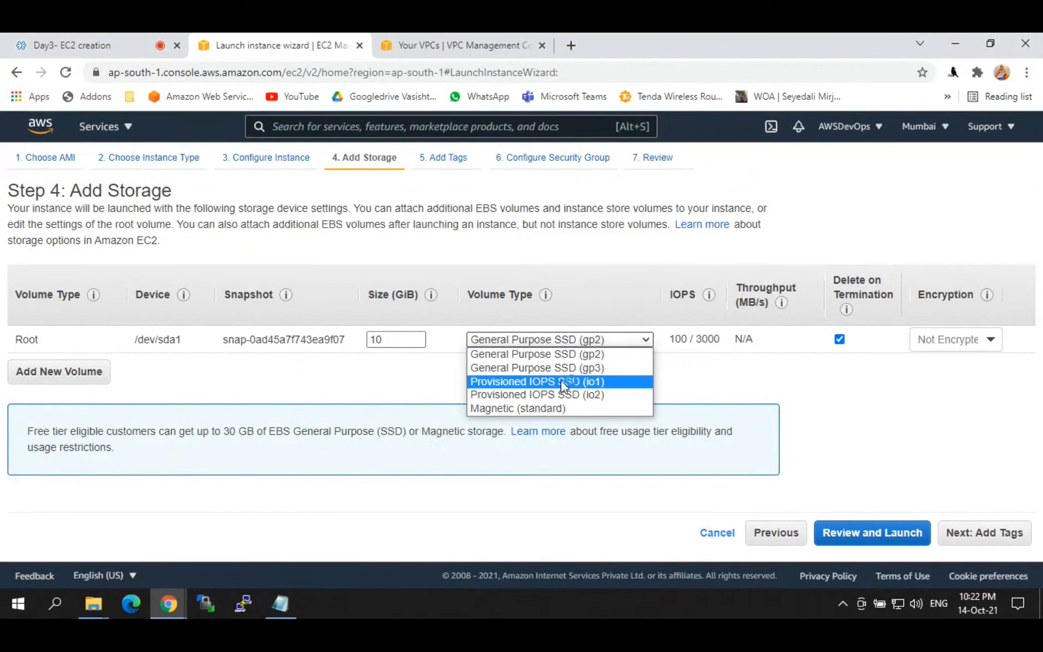
{"action": "left_click", "coordinate": [483, 354]}
{"action": "left_click_drag", "start_coordinate": [466, 295], "coordinate": [512, 291]}
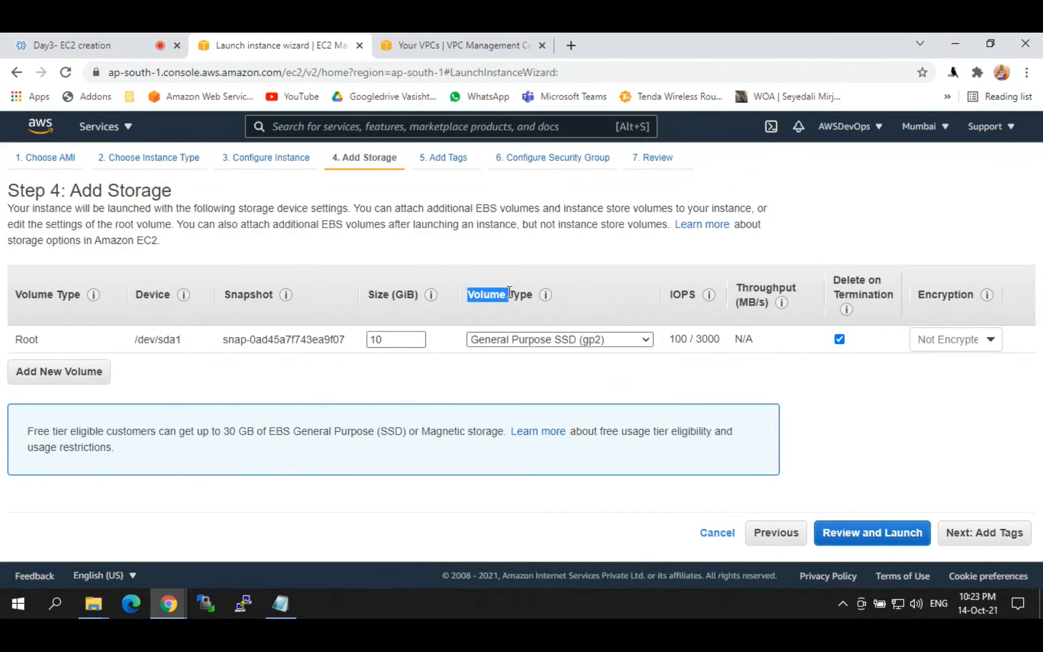
{"action": "left_click", "coordinate": [525, 258]}
{"action": "left_click", "coordinate": [504, 341]}
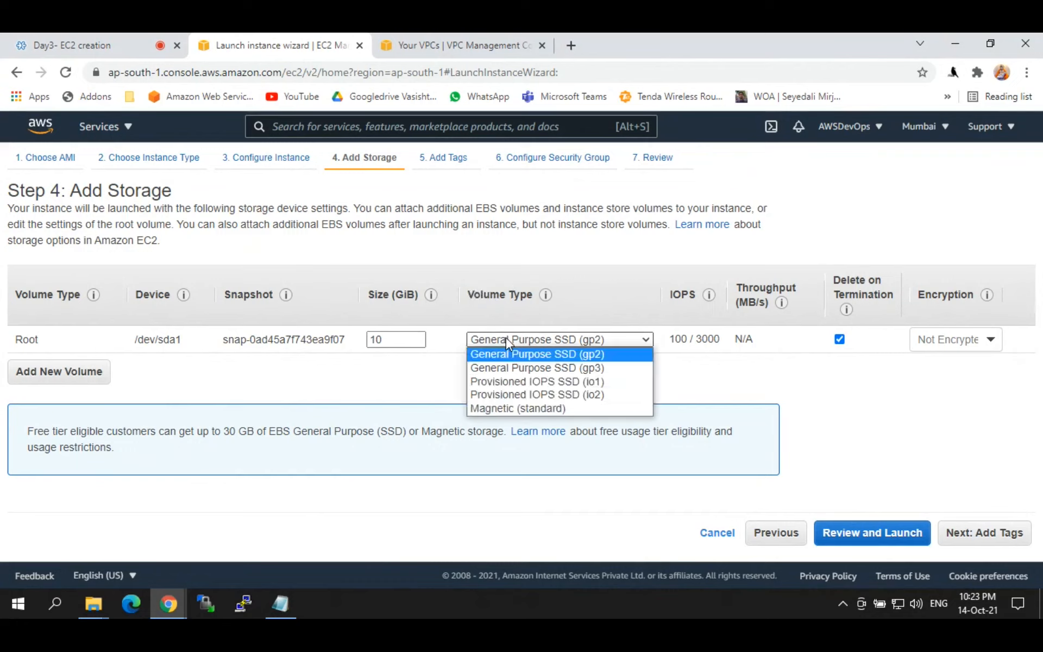
{"action": "left_click", "coordinate": [507, 339]}
{"action": "left_click", "coordinate": [509, 377]}
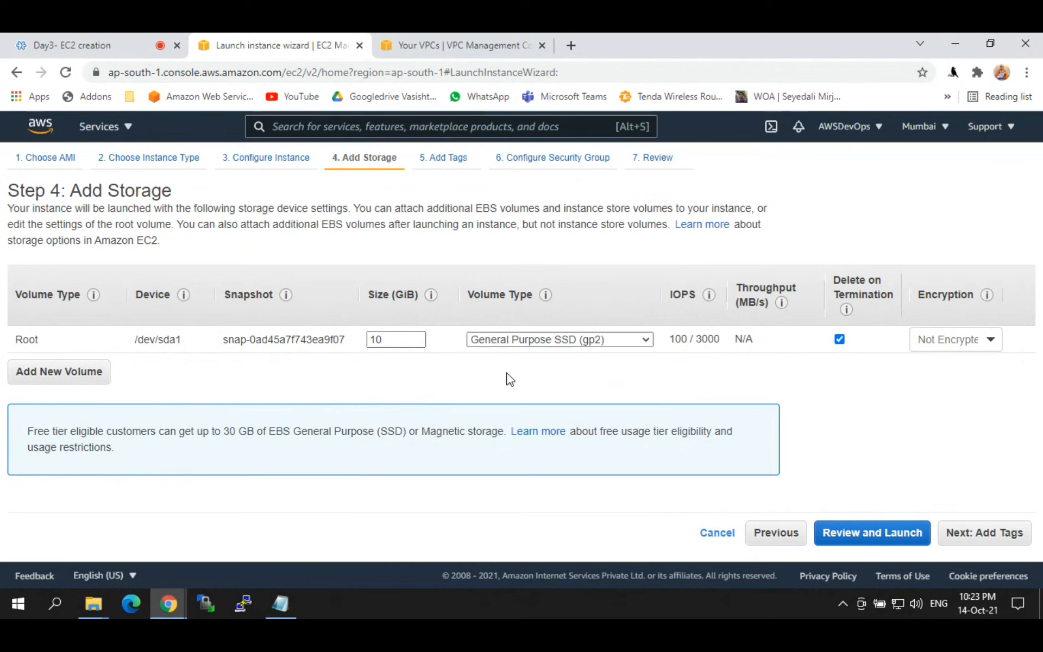
{"action": "left_click", "coordinate": [576, 340]}
{"action": "left_click", "coordinate": [579, 354]}
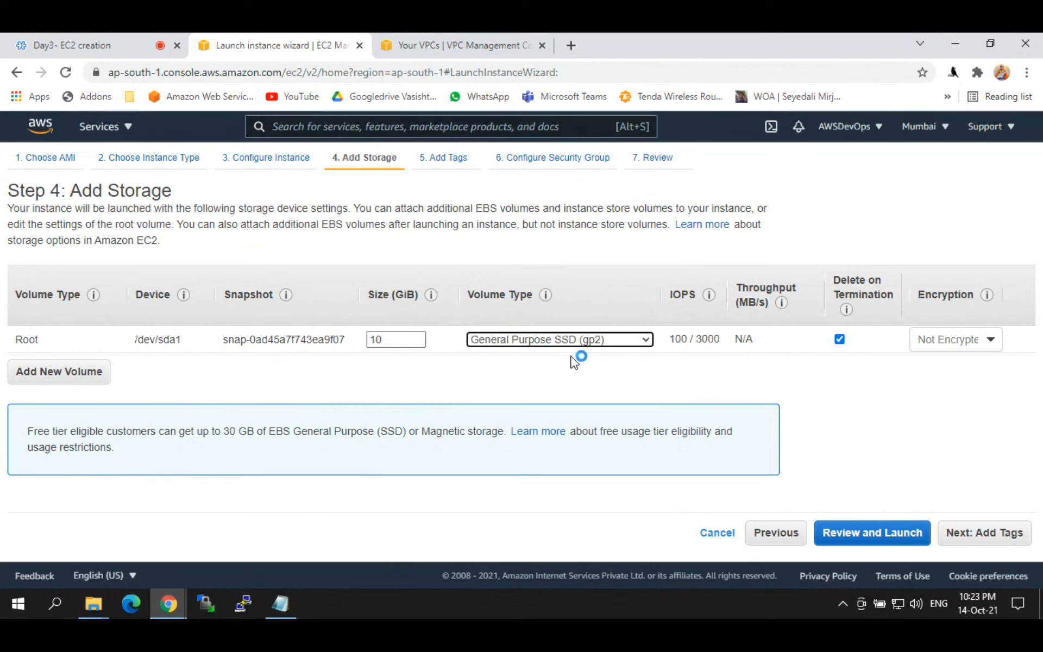
{"action": "left_click", "coordinate": [655, 293]}
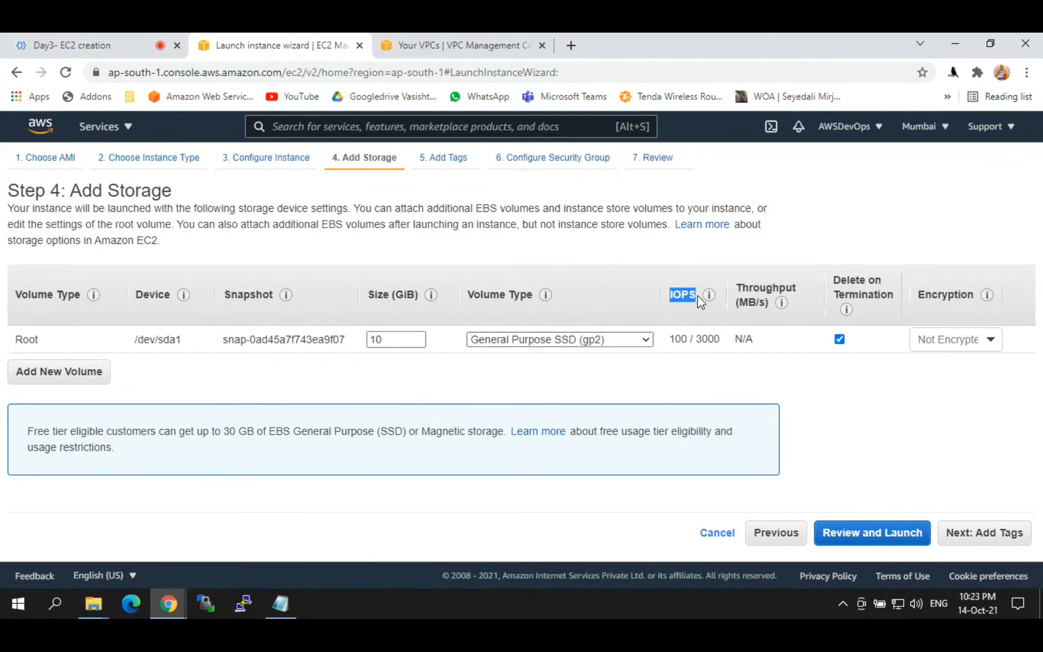
{"action": "left_click", "coordinate": [661, 296]}
{"action": "left_click", "coordinate": [298, 603]}
{"action": "left_click", "coordinate": [274, 532]}
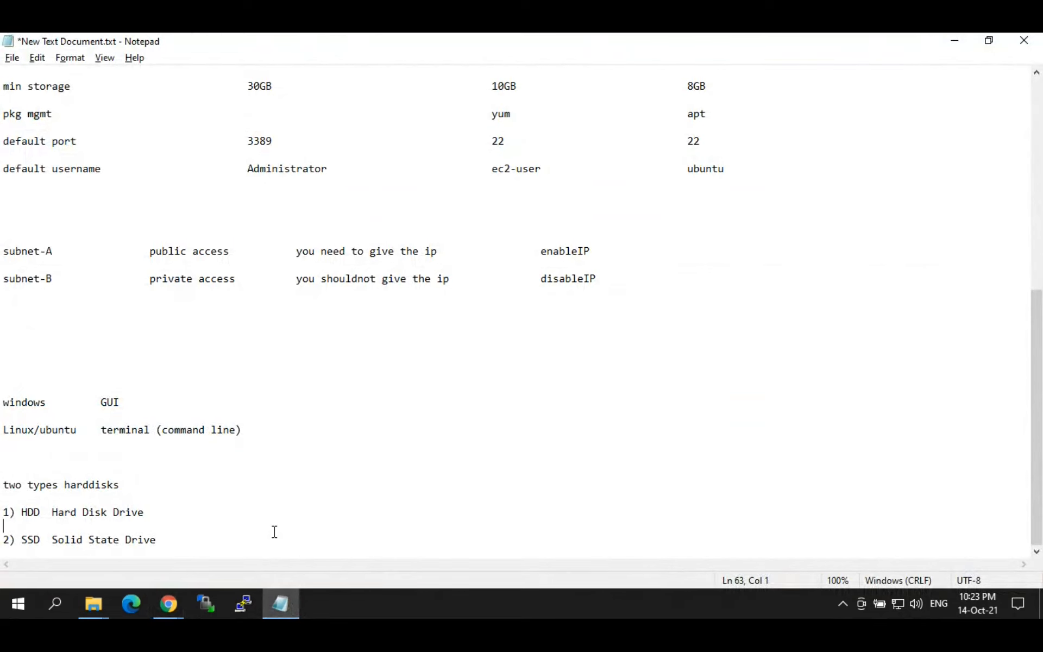
{"action": "left_click", "coordinate": [209, 539]}
{"action": "key", "text": "Return"}
{"action": "key", "text": "Return"}
{"action": "key", "text": "Return"}
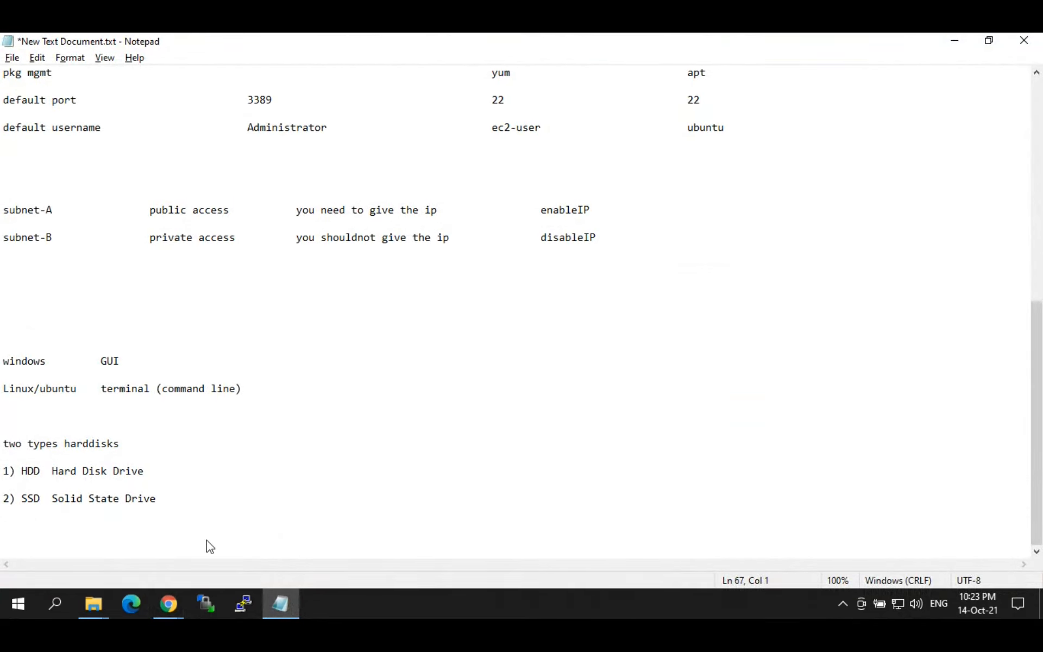
{"action": "key", "text": "alt+Tab"}
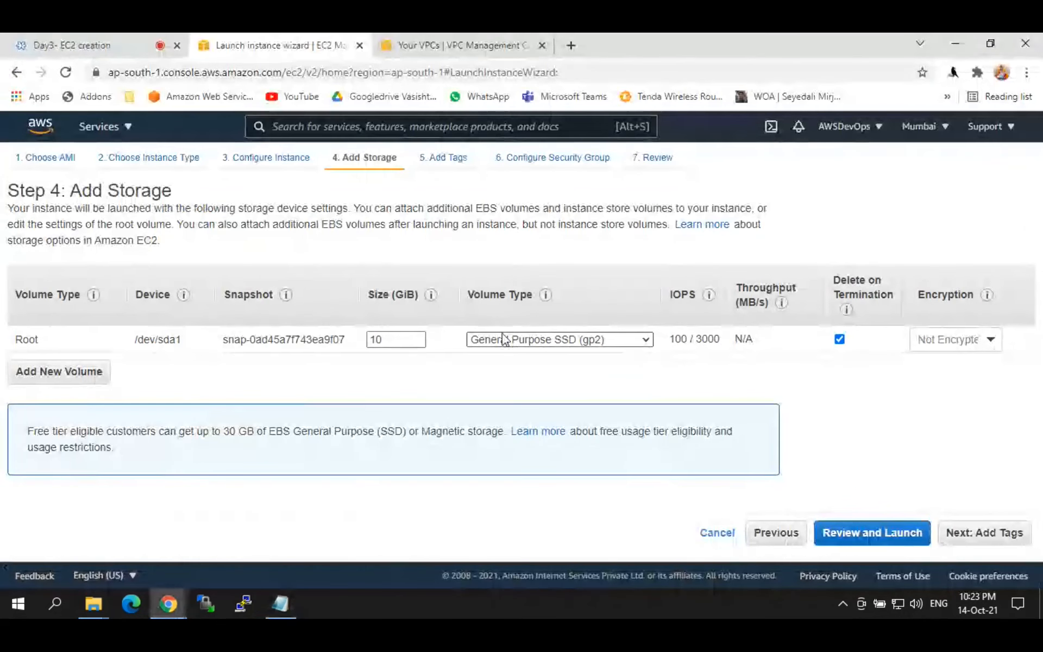
{"action": "left_click", "coordinate": [509, 340]}
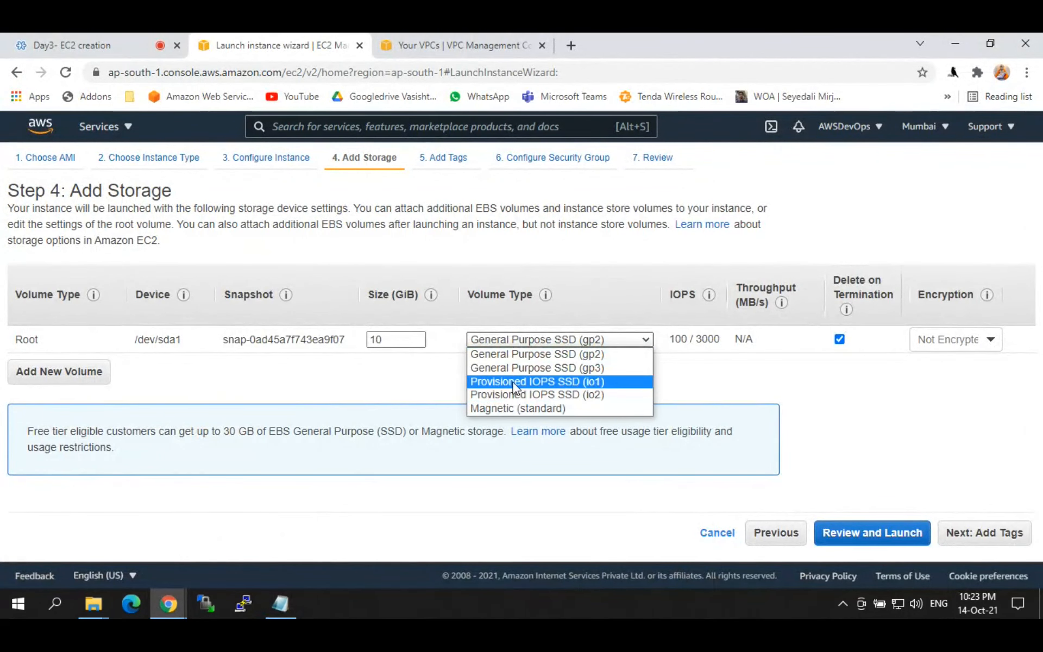
{"action": "left_click", "coordinate": [514, 387]}
{"action": "left_click", "coordinate": [530, 340]}
{"action": "left_click", "coordinate": [518, 356]}
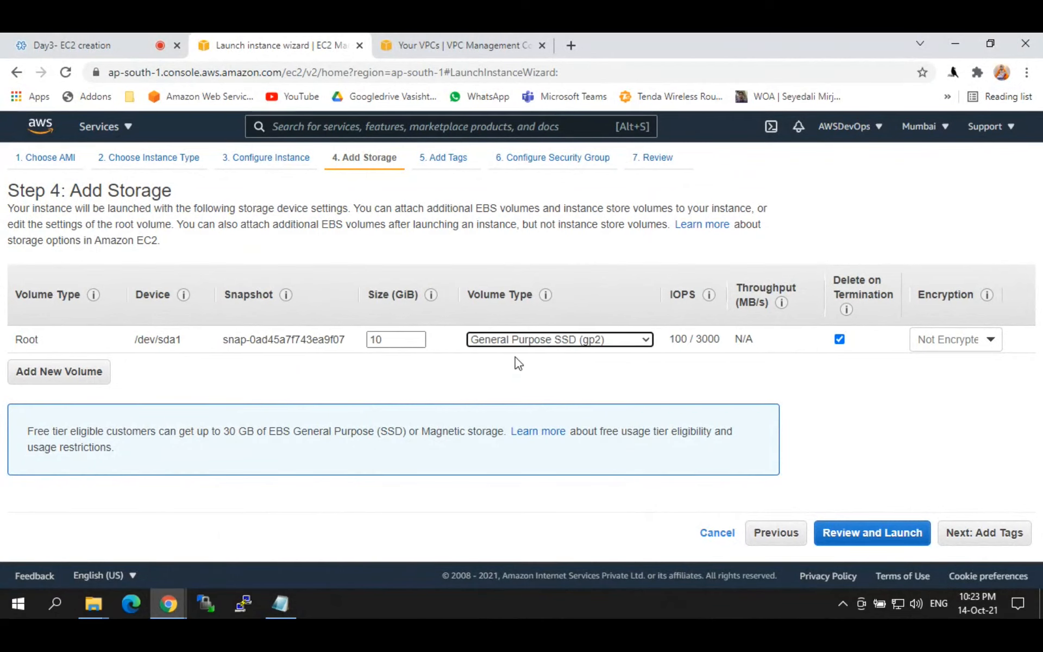
{"action": "left_click", "coordinate": [500, 371]}
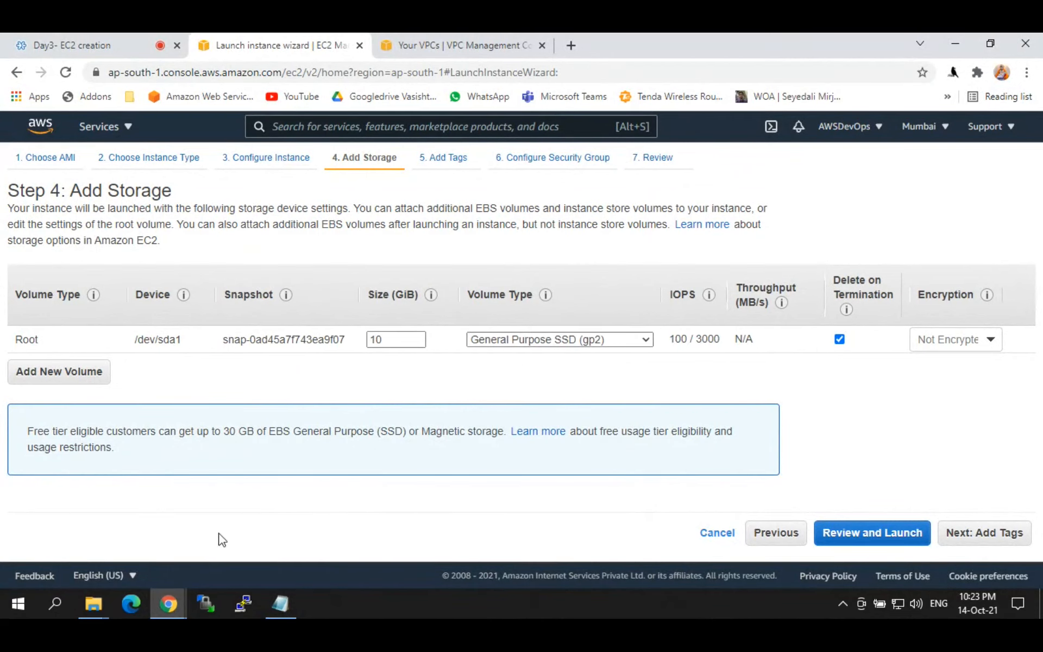
{"action": "left_click", "coordinate": [280, 604]}
{"action": "left_click_drag", "start_coordinate": [17, 470], "coordinate": [121, 465]}
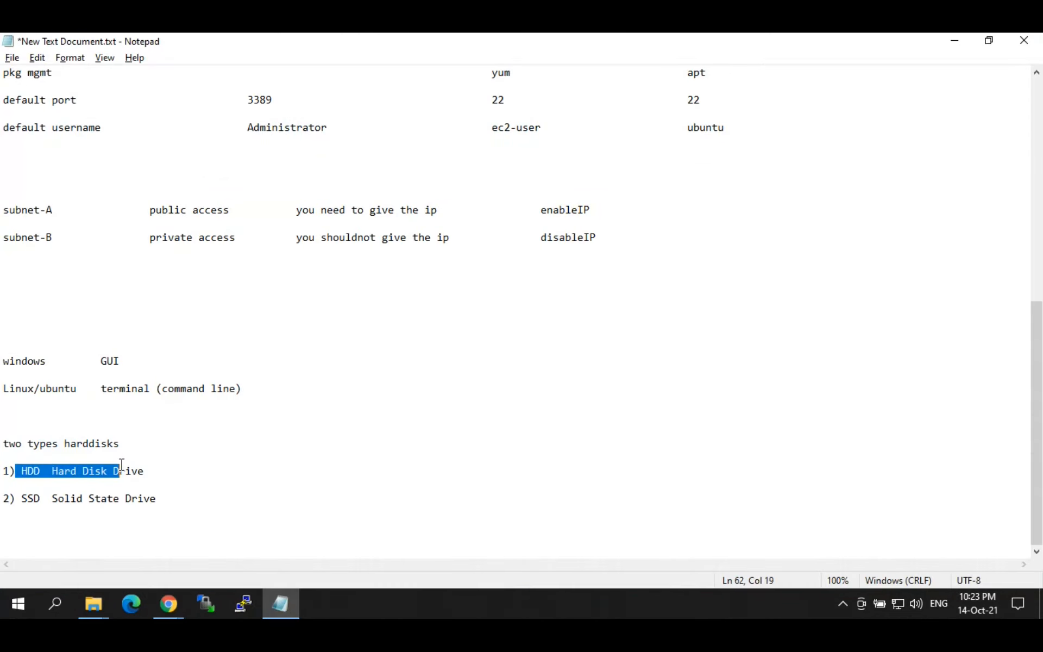
Step: Add tab spacing after both disk lines and write 'MBps MB/s' beside HDD
{"action": "left_click", "coordinate": [163, 469]}
{"action": "key", "text": "Tab"}
{"action": "left_click", "coordinate": [190, 500]}
{"action": "key", "text": "Tab"}
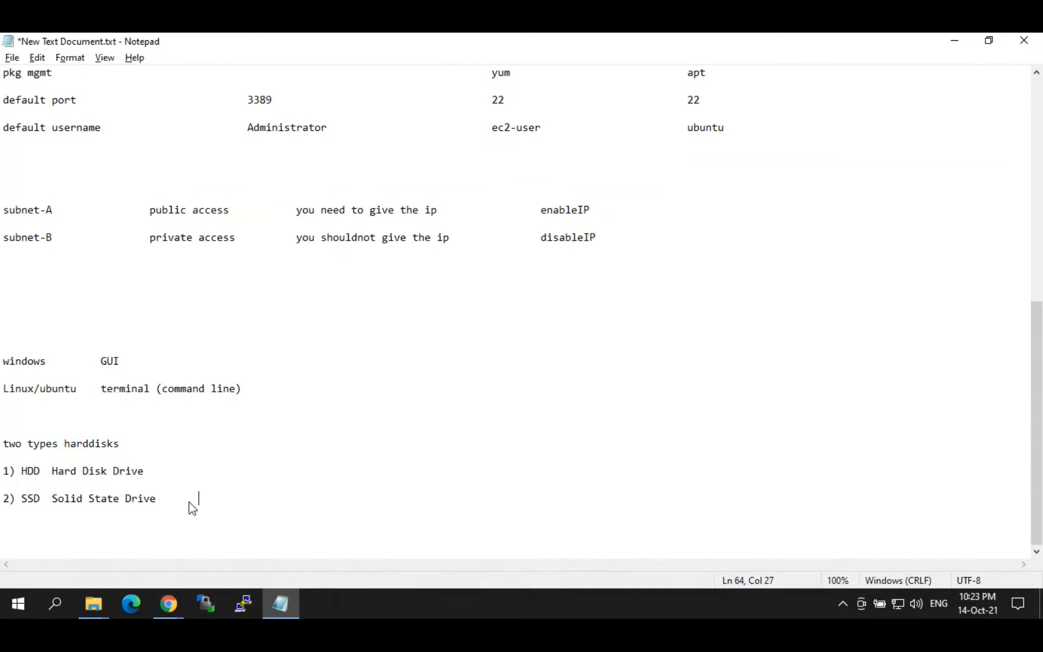
{"action": "left_click", "coordinate": [187, 470]}
{"action": "type", "text": "MB/s"}
{"action": "key", "text": "BackSpace"}
{"action": "key", "text": "BackSpace"}
{"action": "type", "text": "P"}
{"action": "key", "text": "BackSpace"}
{"action": "type", "text": "ps"}
{"action": "key", "text": "Left"}
{"action": "key", "text": "Left"}
{"action": "key", "text": "Right"}
{"action": "key", "text": "Right"}
{"action": "key", "text": "Tab"}
Step: Append 'IOPS IO operation per second' to the SSD line
{"action": "key", "text": "Tab"}
{"action": "type", "text": "MB/s"}
{"action": "key", "text": "Down"}
{"action": "key", "text": "Down"}
{"action": "key", "text": "Home"}
{"action": "key", "text": "End"}
{"action": "key", "text": "Tab"}
{"action": "key", "text": "Tab"}
{"action": "type", "text": "IOPS"}
{"action": "key", "text": "Tab"}
{"action": "key", "text": "Tab"}
{"action": "type", "text": "IO operatio"}
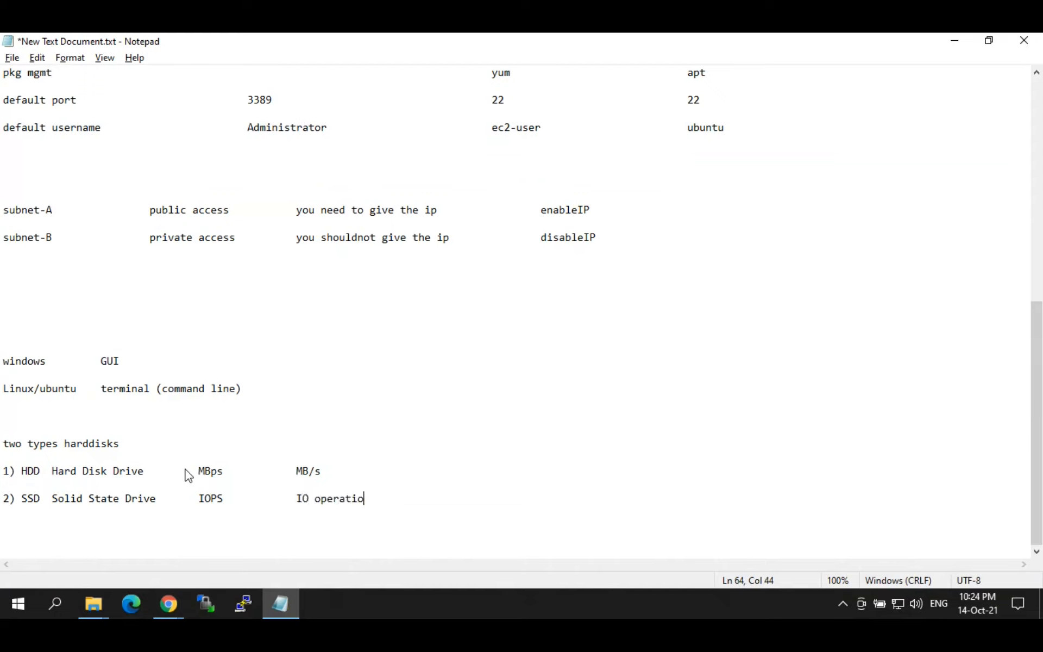
{"action": "type", "text": "n per second"}
Step: Highlight MB/s and IOPS in the disk notes, then return to the EC2 wizard
{"action": "key", "text": "alt+Tab"}
{"action": "key", "text": "alt+Tab"}
{"action": "left_click", "coordinate": [344, 466]}
{"action": "left_click", "coordinate": [21, 468], "text": "shift"}
{"action": "left_click", "coordinate": [298, 468]}
{"action": "left_click_drag", "start_coordinate": [294, 469], "coordinate": [385, 469]}
{"action": "left_click", "coordinate": [356, 466]}
{"action": "left_click_drag", "start_coordinate": [22, 499], "coordinate": [108, 497]}
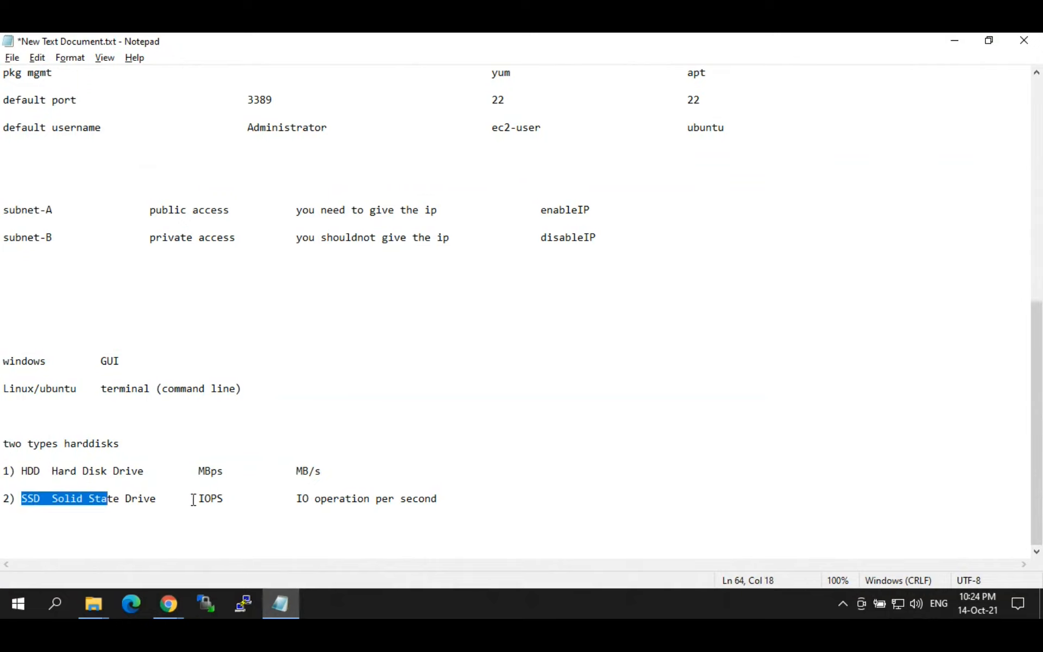
{"action": "left_click_drag", "start_coordinate": [194, 499], "coordinate": [239, 498]}
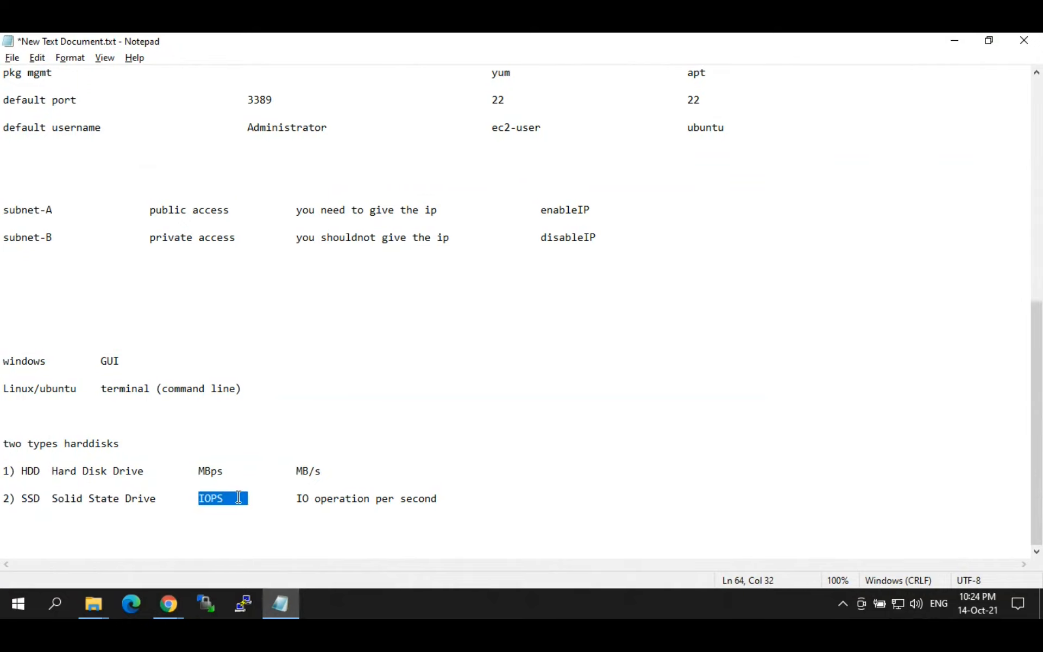
{"action": "left_click", "coordinate": [239, 498]}
{"action": "key", "text": "alt+Tab"}
{"action": "left_click", "coordinate": [522, 341]}
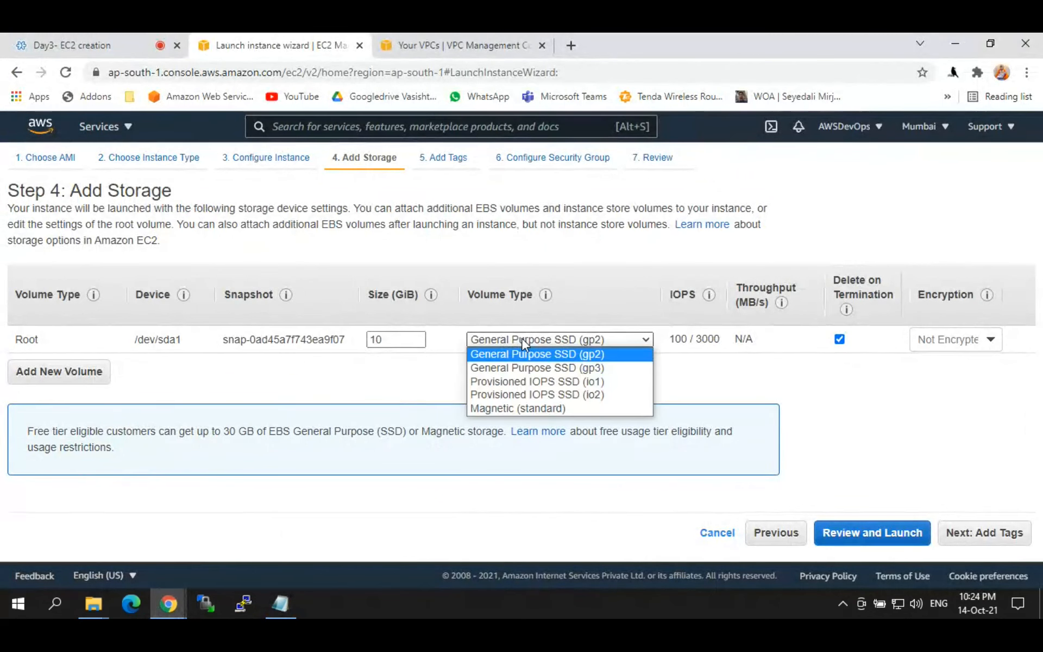
{"action": "left_click", "coordinate": [522, 341]}
{"action": "left_click", "coordinate": [522, 340]}
{"action": "left_click", "coordinate": [581, 355]}
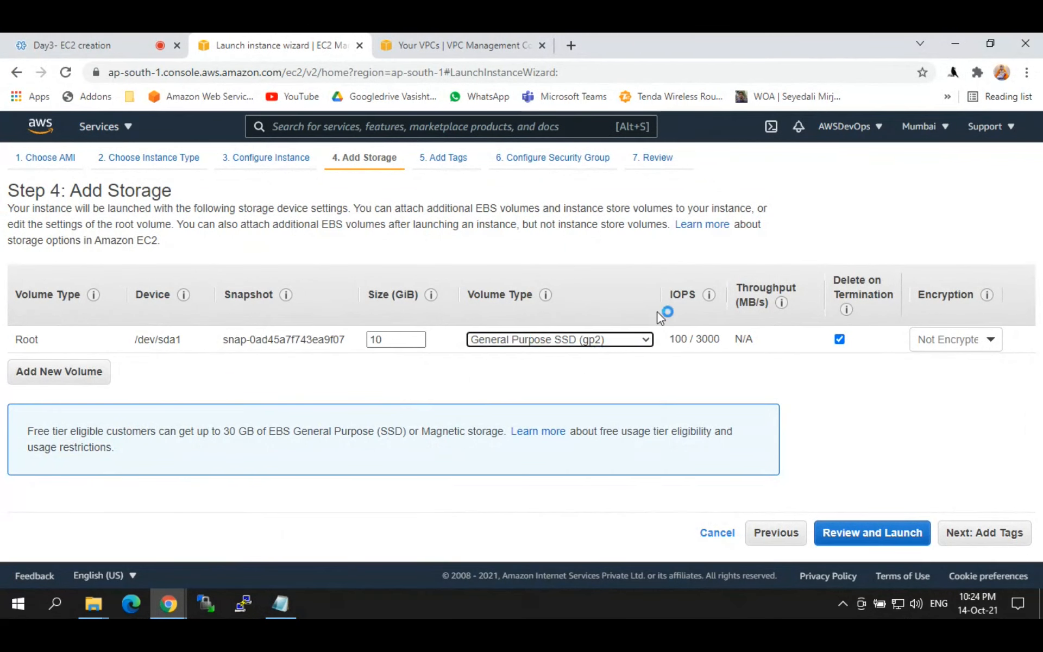
{"action": "double_click", "coordinate": [669, 297]}
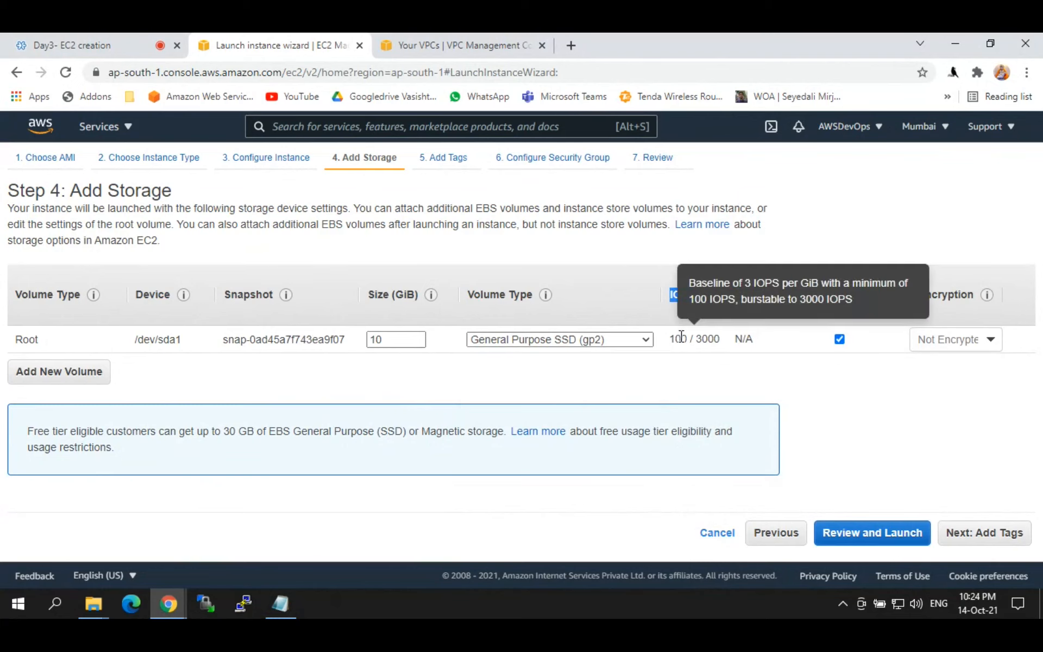
{"action": "left_click", "coordinate": [678, 338]}
{"action": "left_click_drag", "start_coordinate": [690, 303], "coordinate": [737, 301]}
{"action": "left_click", "coordinate": [565, 342]}
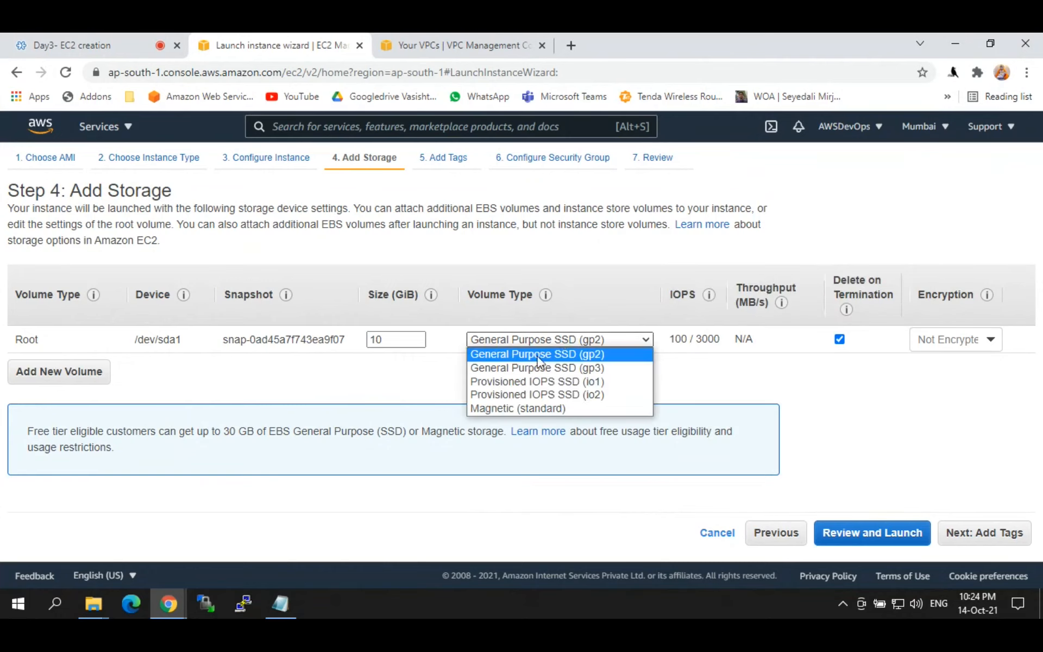
{"action": "left_click", "coordinate": [538, 368]}
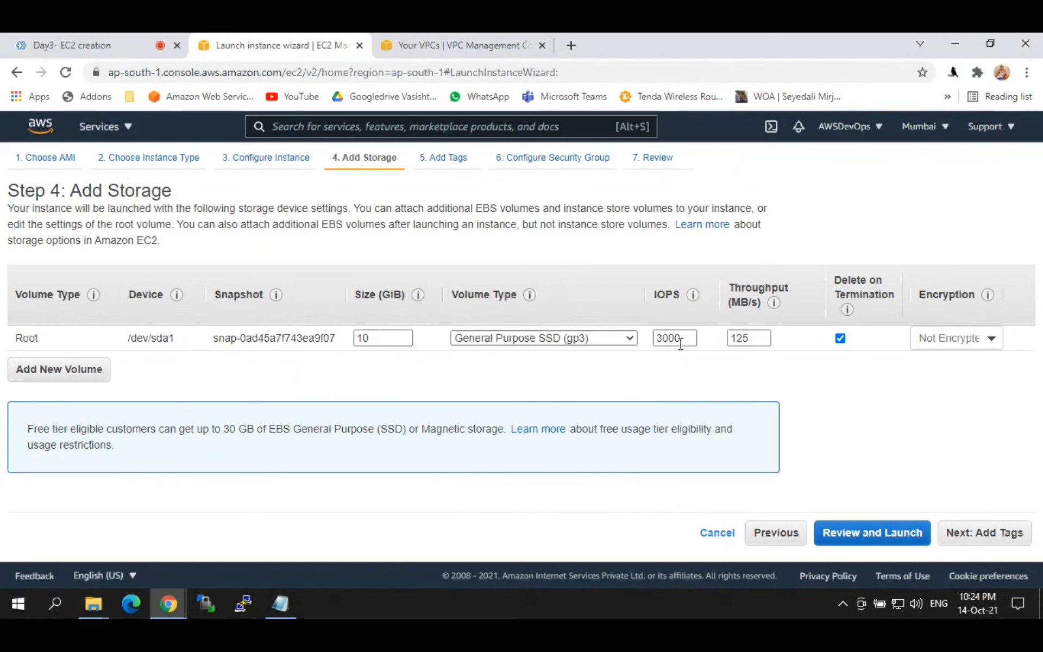
{"action": "mouse_move", "coordinate": [695, 294]}
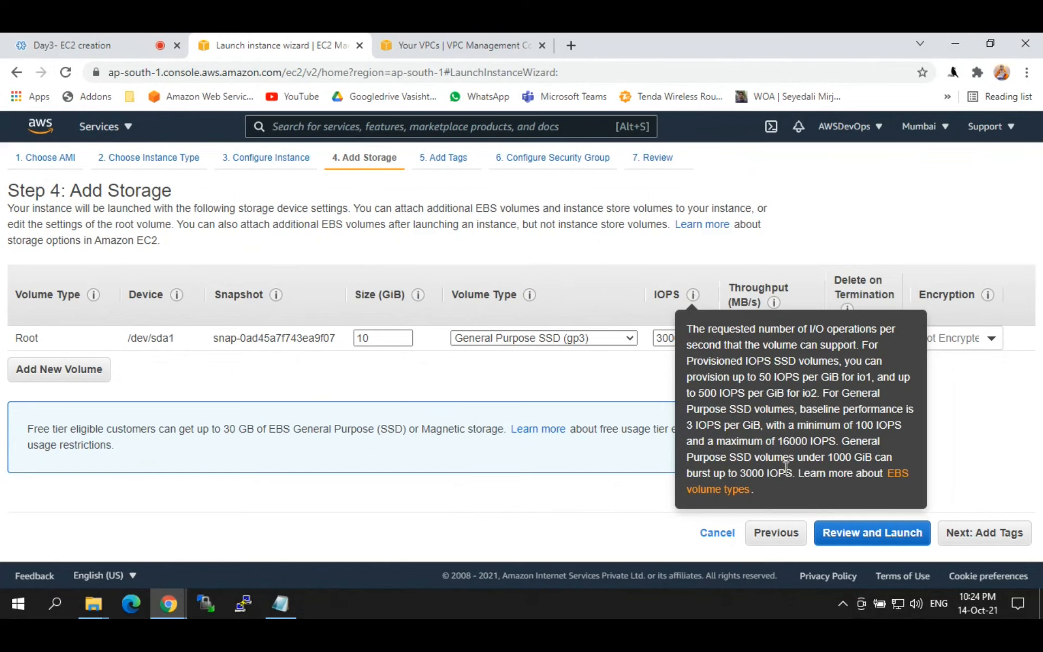
{"action": "left_click", "coordinate": [566, 340]}
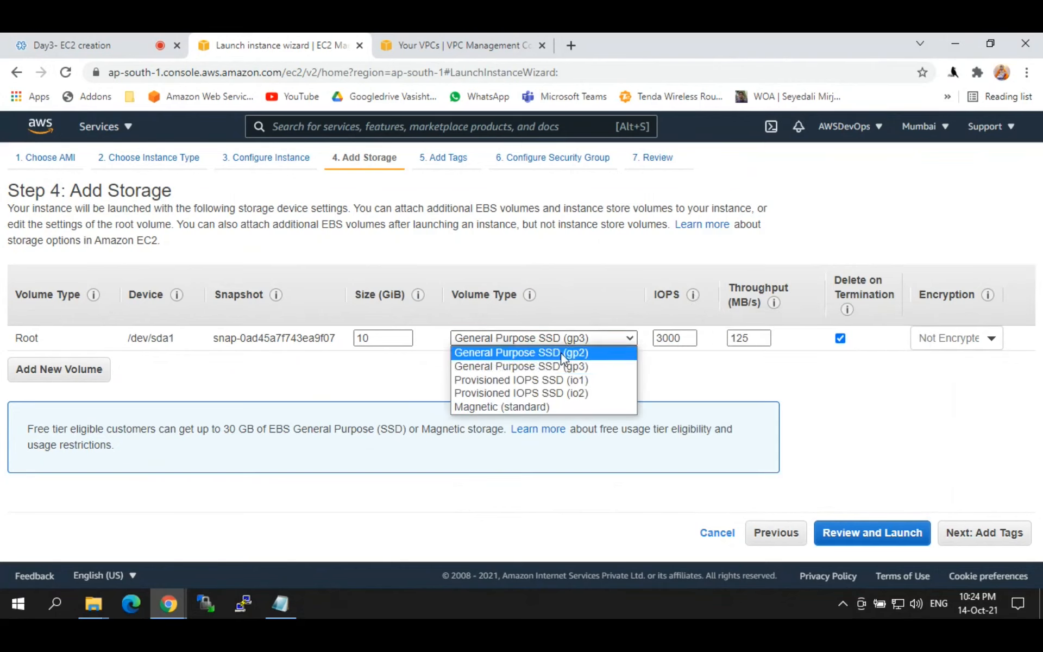
{"action": "left_click", "coordinate": [534, 380]}
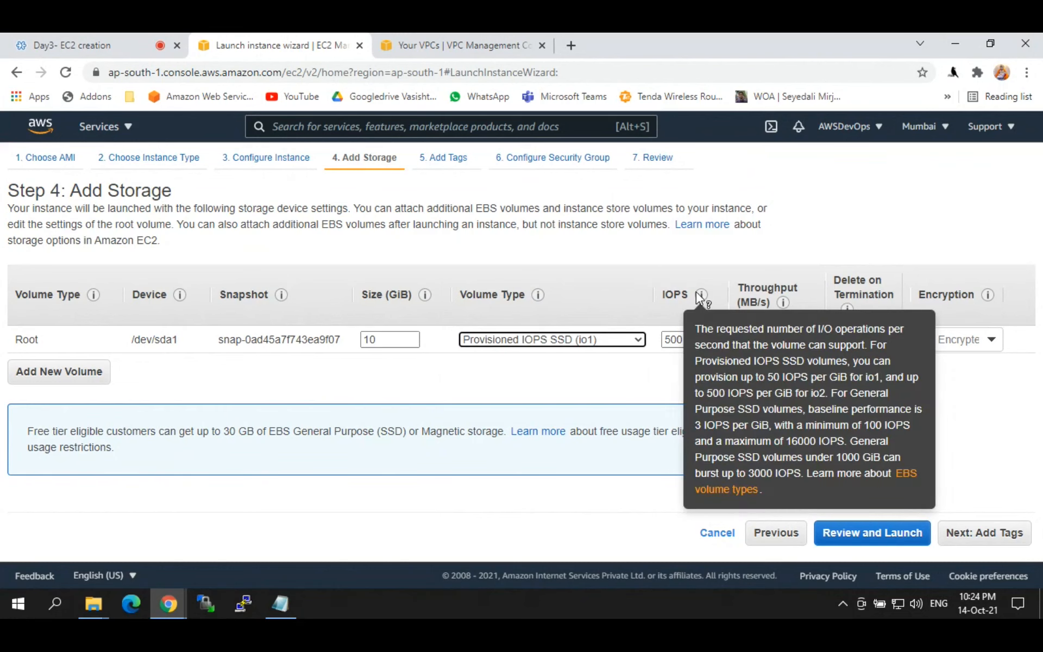
{"action": "left_click", "coordinate": [636, 340]}
{"action": "left_click", "coordinate": [547, 390]}
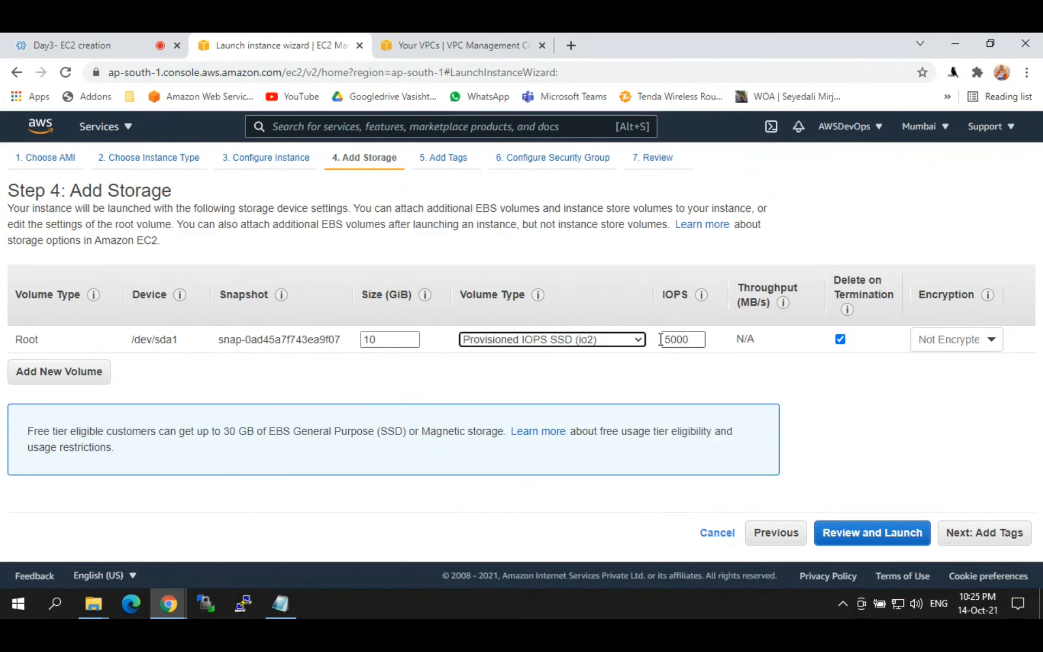
{"action": "left_click", "coordinate": [536, 340]}
Step: Keep the root volume at gp2 and point out the Volume and Delete on Termination headings
{"action": "left_click", "coordinate": [504, 353]}
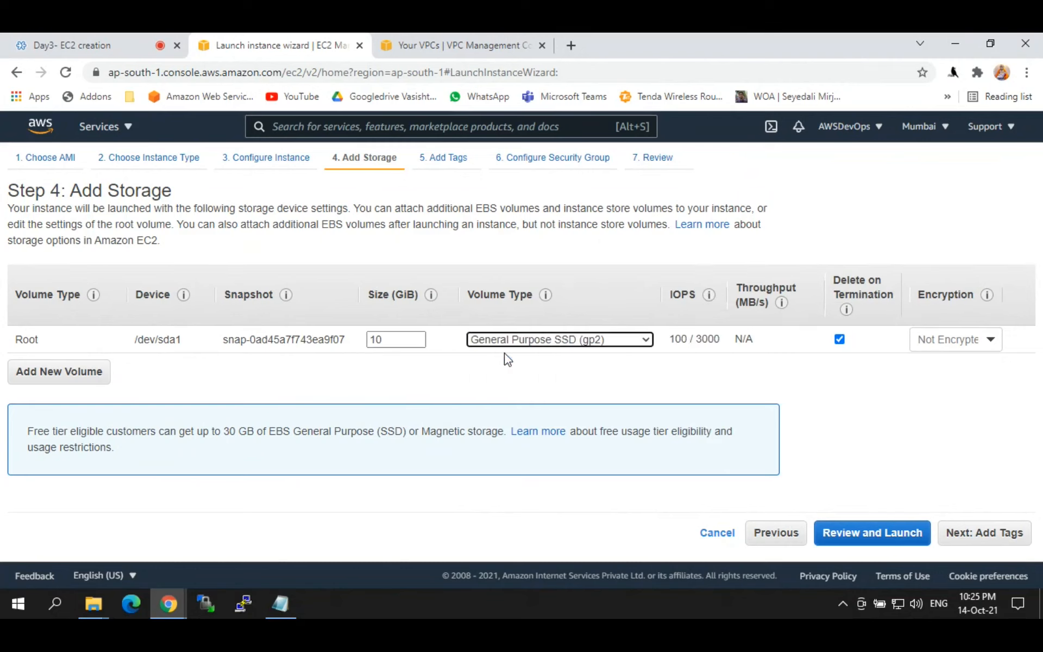
{"action": "left_click_drag", "start_coordinate": [471, 296], "coordinate": [507, 292]}
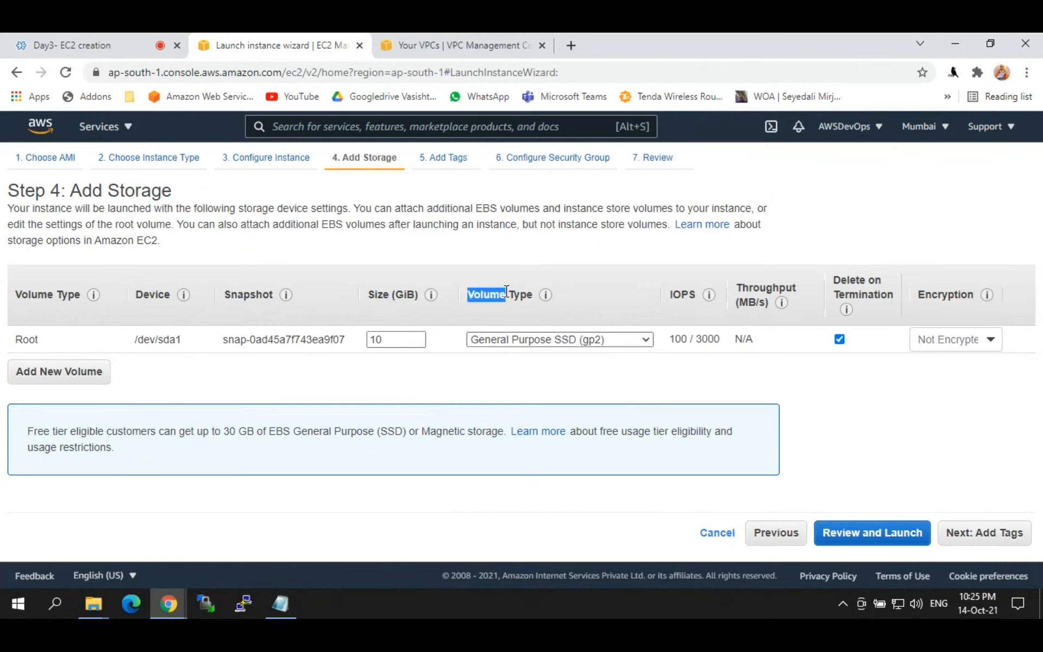
{"action": "left_click", "coordinate": [829, 296]}
{"action": "left_click_drag", "start_coordinate": [832, 274], "coordinate": [870, 297]}
{"action": "left_click", "coordinate": [864, 297]}
Step: Toggle Delete on Termination off and on twice, leaving it enabled
{"action": "left_click", "coordinate": [840, 340]}
{"action": "left_click", "coordinate": [841, 341]}
{"action": "left_click_drag", "start_coordinate": [832, 282], "coordinate": [906, 281]}
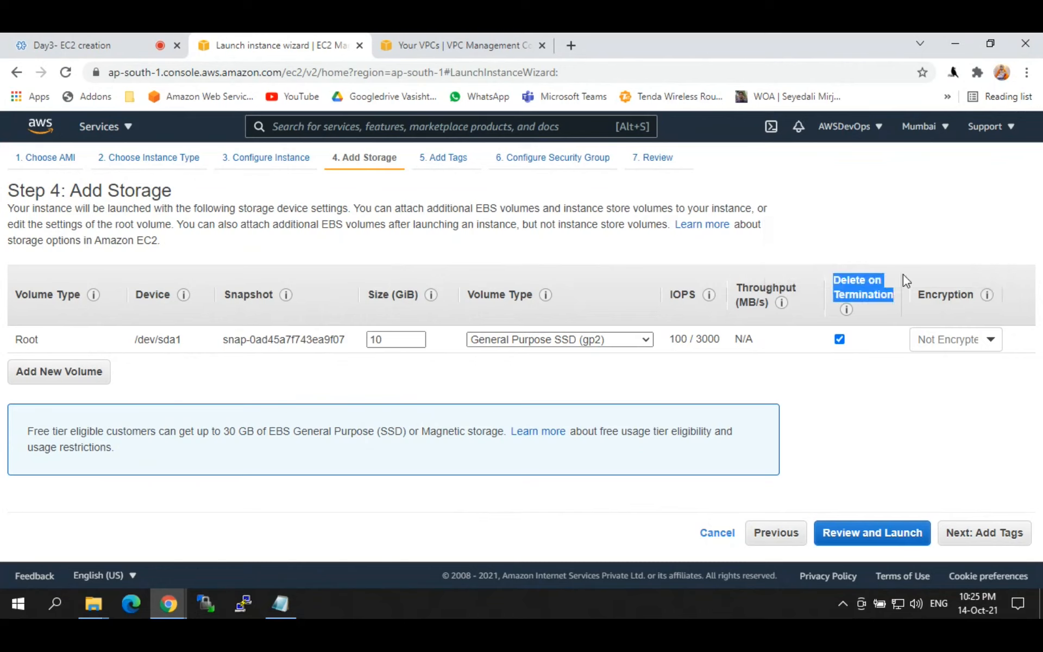
{"action": "left_click_drag", "start_coordinate": [832, 280], "coordinate": [896, 301]}
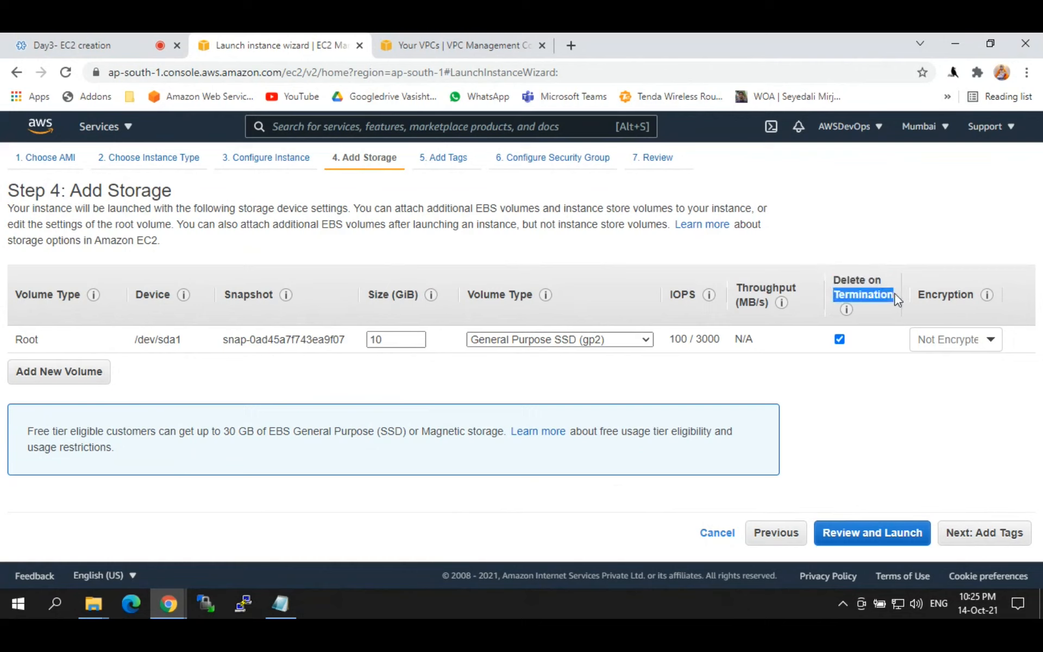
{"action": "left_click", "coordinate": [837, 279]}
{"action": "left_click_drag", "start_coordinate": [832, 276], "coordinate": [871, 274]}
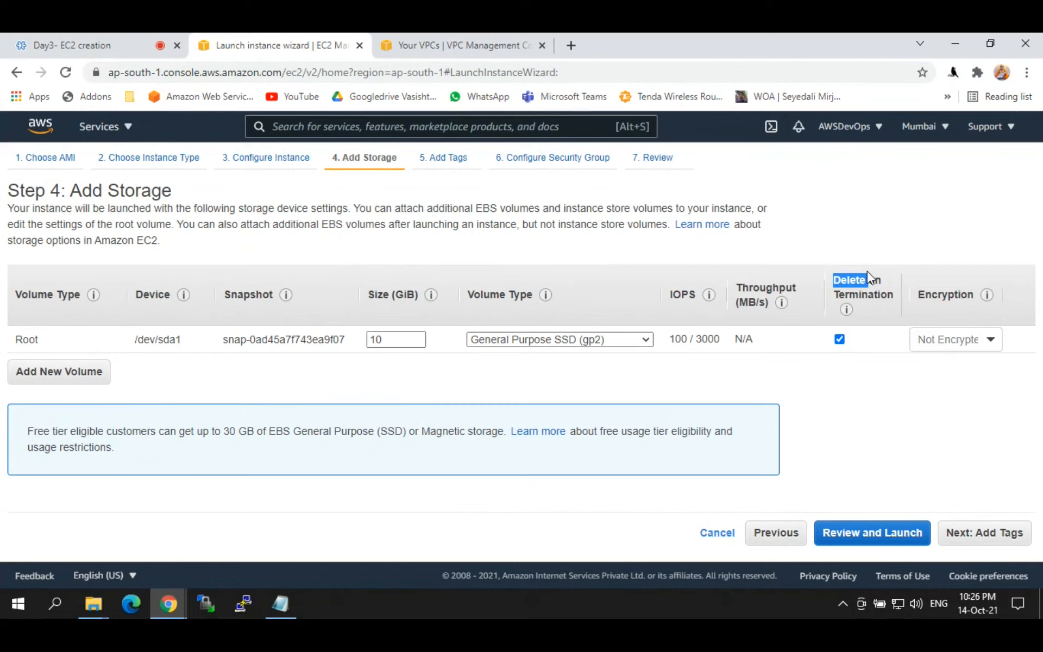
{"action": "left_click", "coordinate": [851, 266]}
{"action": "left_click", "coordinate": [842, 342]}
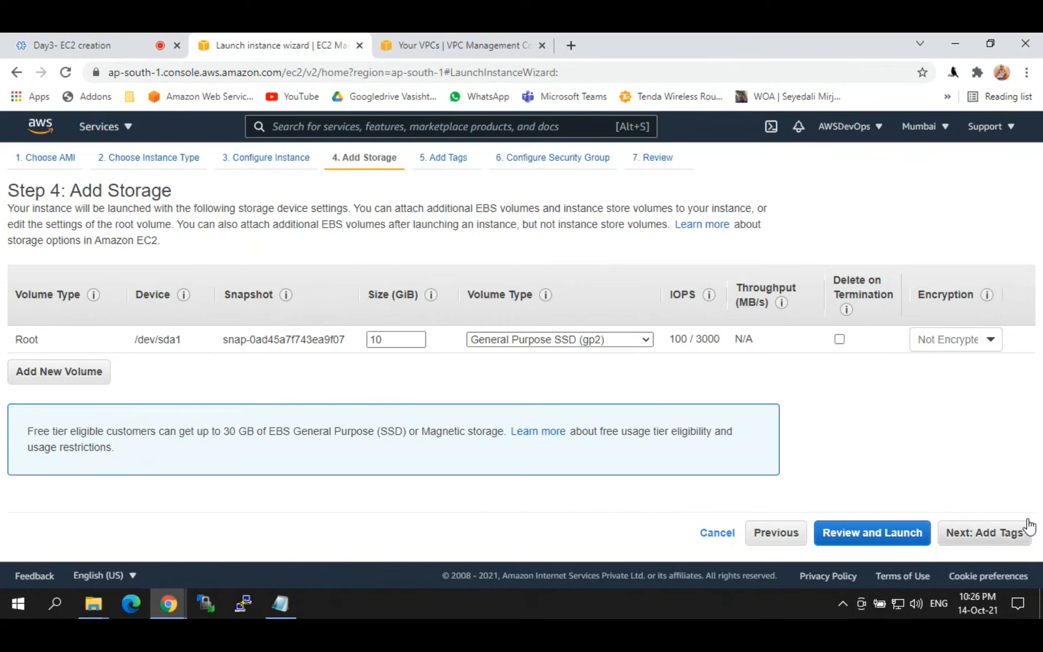
{"action": "left_click", "coordinate": [840, 340]}
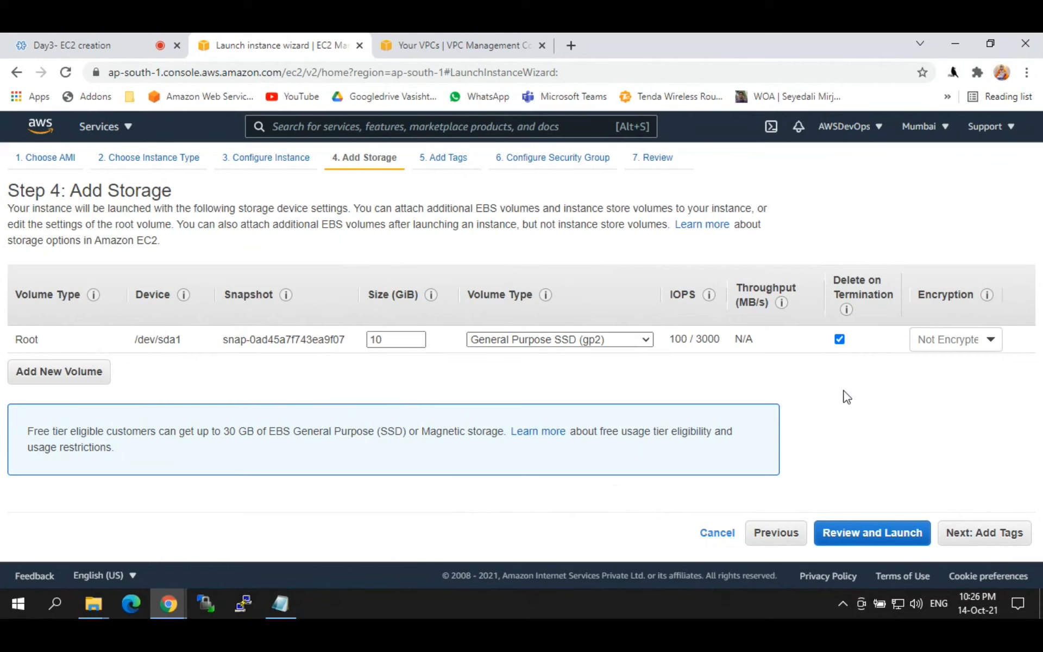
Step: Check the encryption choices and leave the root volume Not Encrypted
{"action": "left_click", "coordinate": [959, 337]}
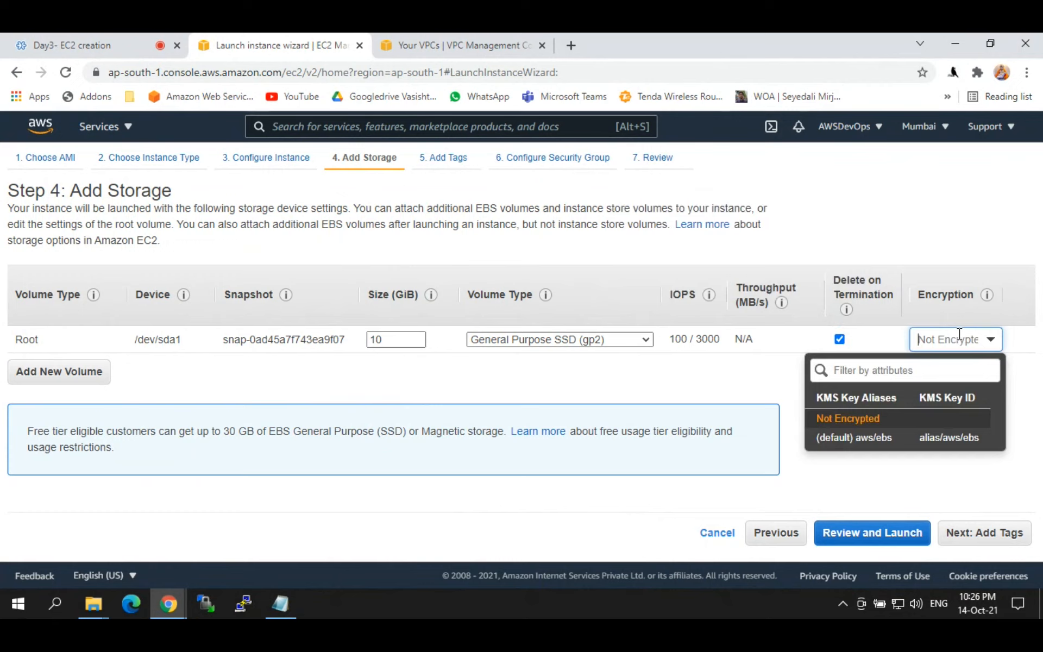
{"action": "left_click", "coordinate": [751, 372]}
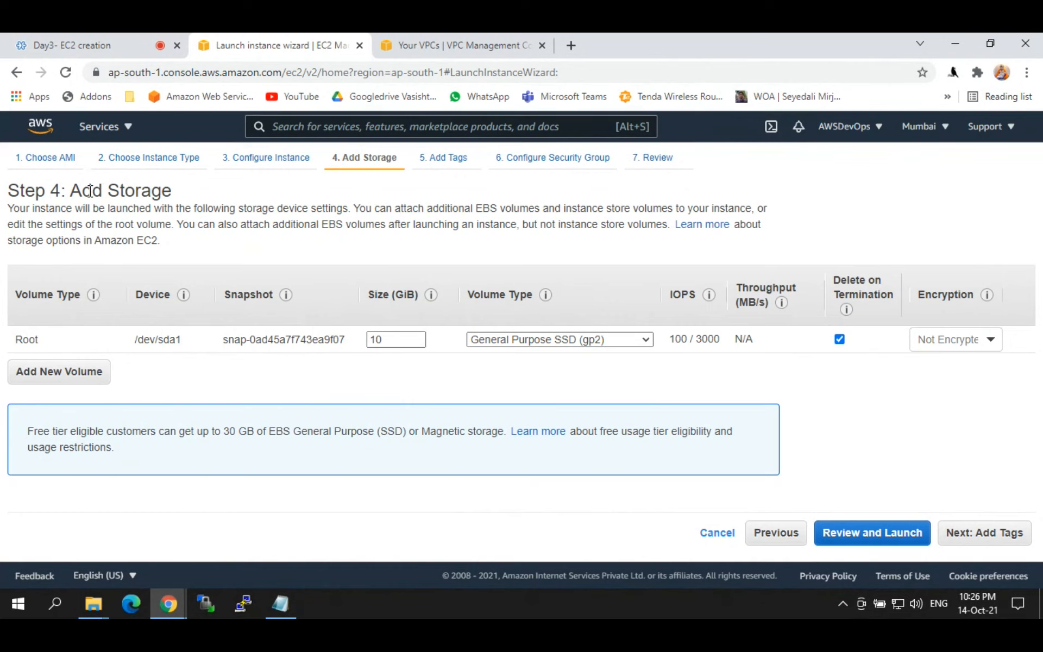
{"action": "left_click_drag", "start_coordinate": [92, 191], "coordinate": [203, 193]}
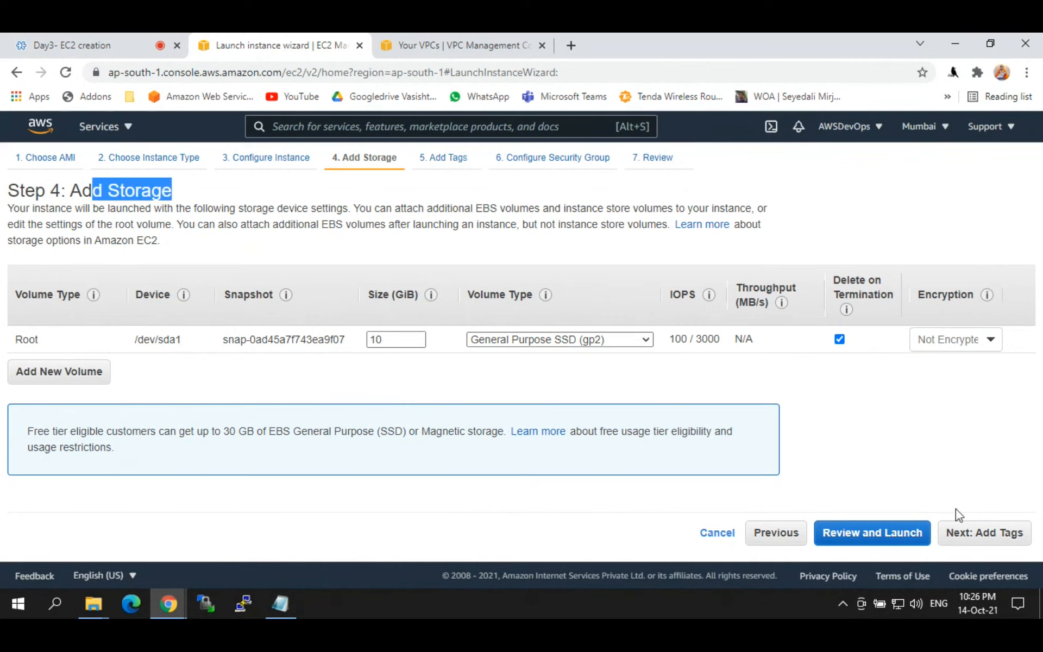
Step: Advance to Add Tags and add a tag row keyed 'Name' with an empty value
{"action": "left_click", "coordinate": [962, 532]}
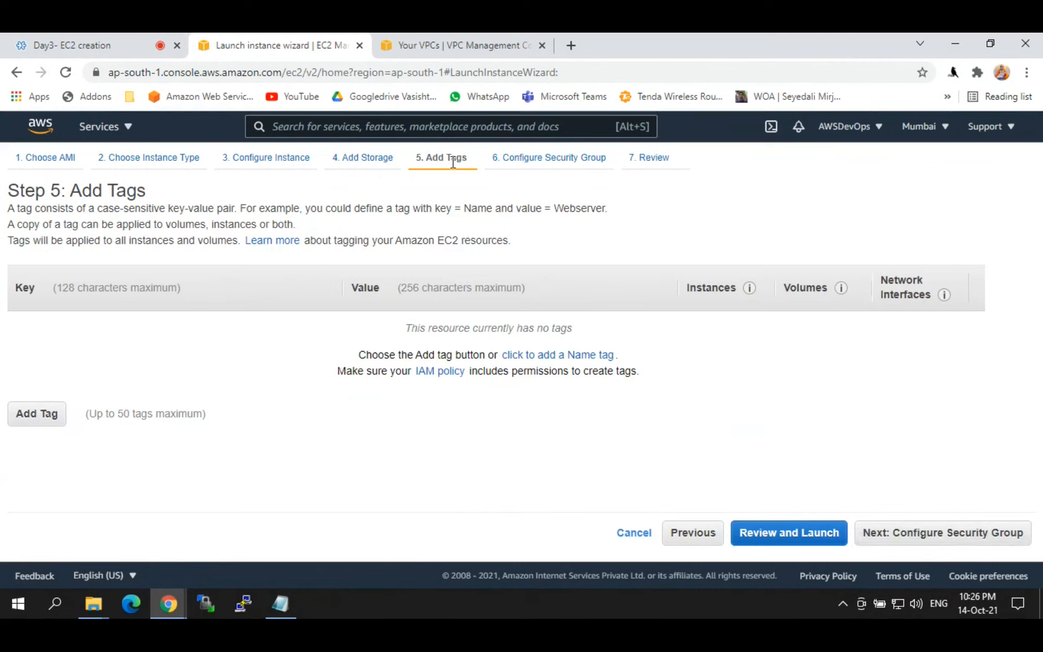
{"action": "left_click", "coordinate": [48, 412]}
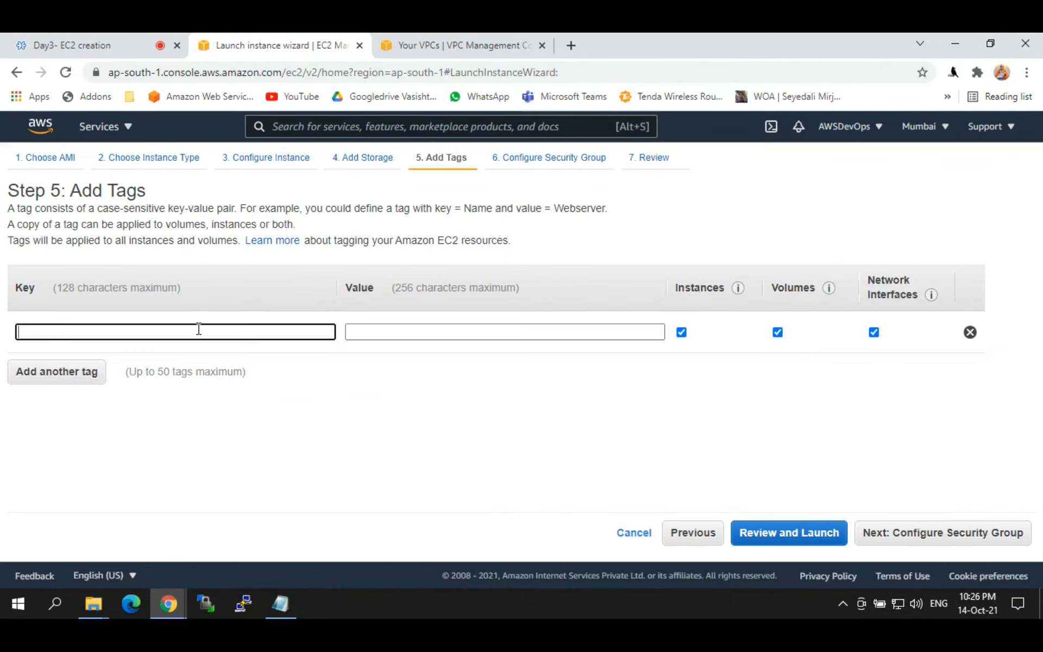
{"action": "type", "text": "Namw"}
{"action": "key", "text": "Tab"}
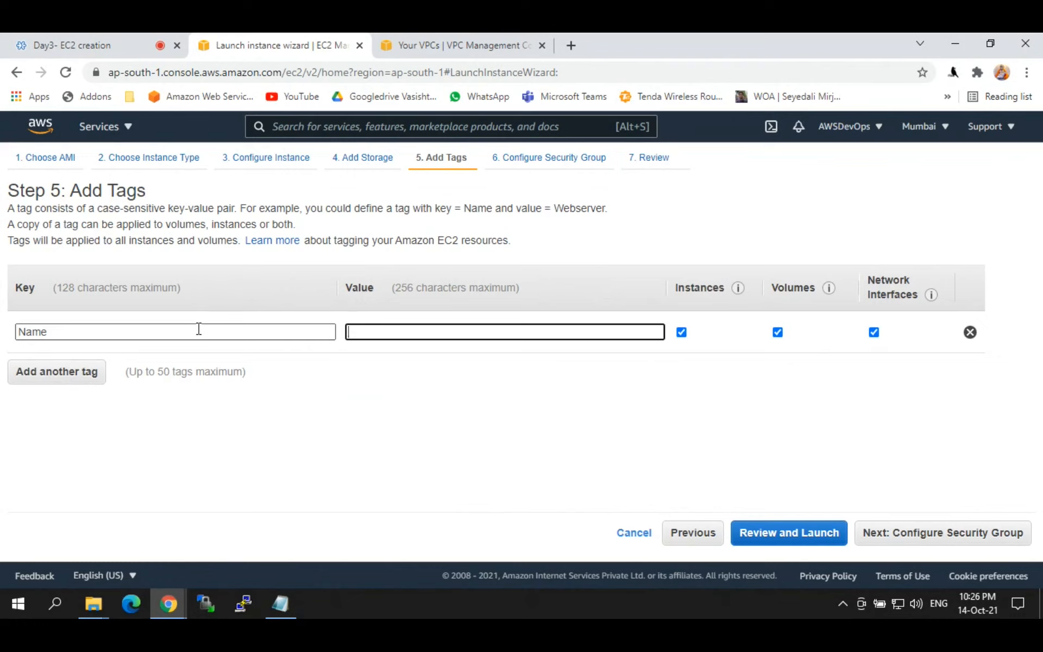
{"action": "left_click", "coordinate": [385, 331]}
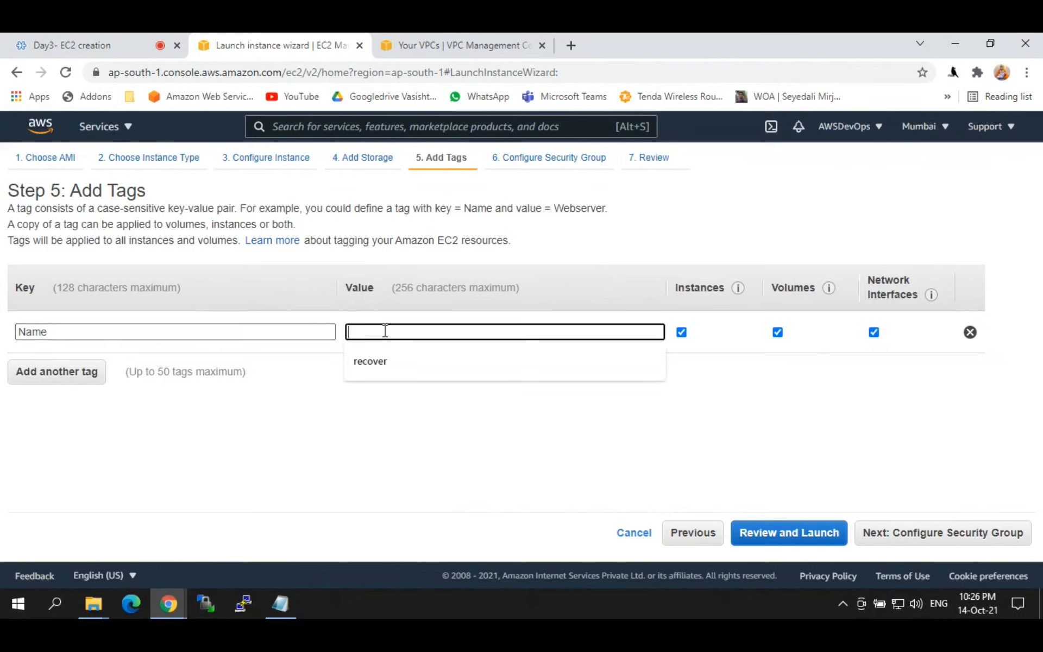
{"action": "left_click", "coordinate": [281, 603]}
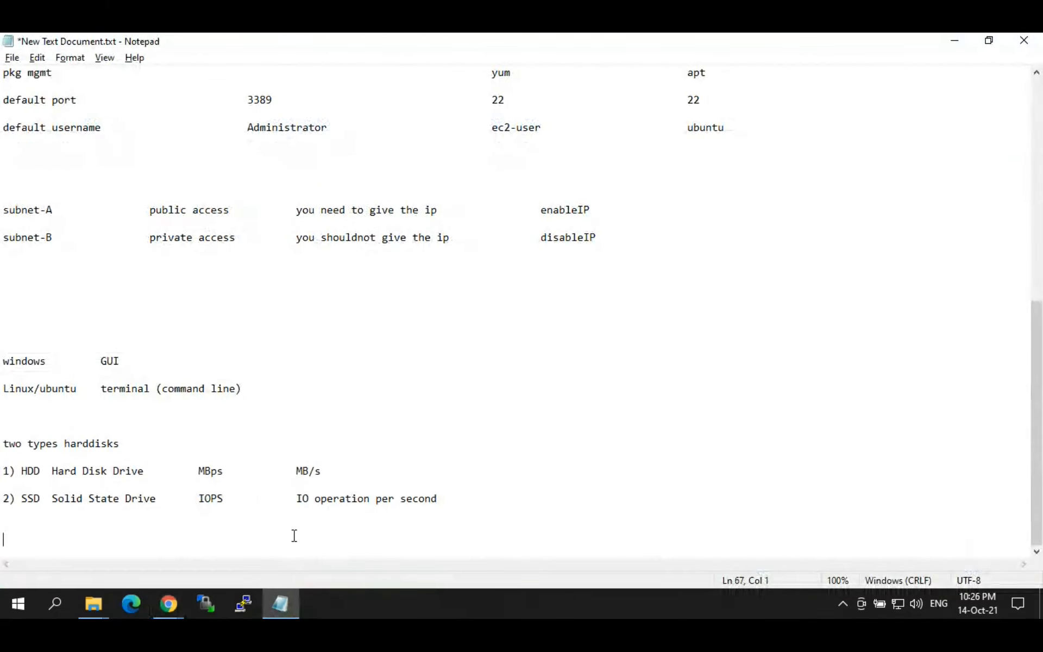
Step: Write 'public server/jump server/proxy server' as a new line in the notes
{"action": "type", "text": "public machine/jumper"}
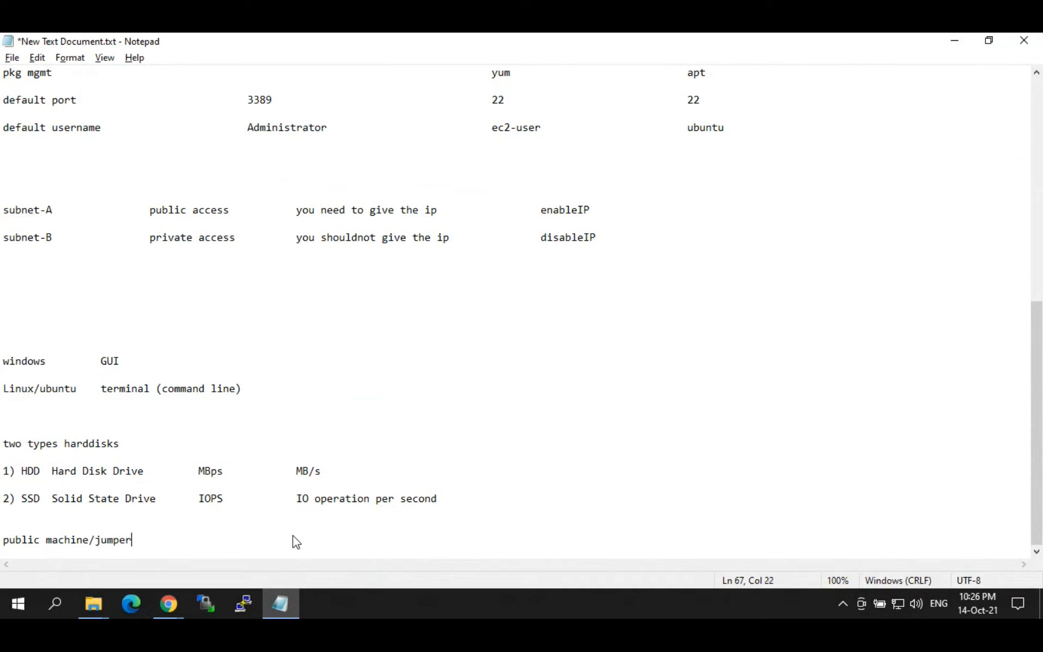
{"action": "key", "text": "Left"}
{"action": "key", "text": "Left"}
{"action": "key", "text": "Left"}
{"action": "key", "text": "Left"}
{"action": "key", "text": "Left"}
{"action": "key", "text": "BackSpace"}
{"action": "key", "text": "BackSpace"}
{"action": "key", "text": "BackSpace"}
{"action": "key", "text": "BackSpace"}
{"action": "key", "text": "BackSpace"}
{"action": "key", "text": "BackSpace"}
{"action": "key", "text": "BackSpace"}
{"action": "type", "text": "server"}
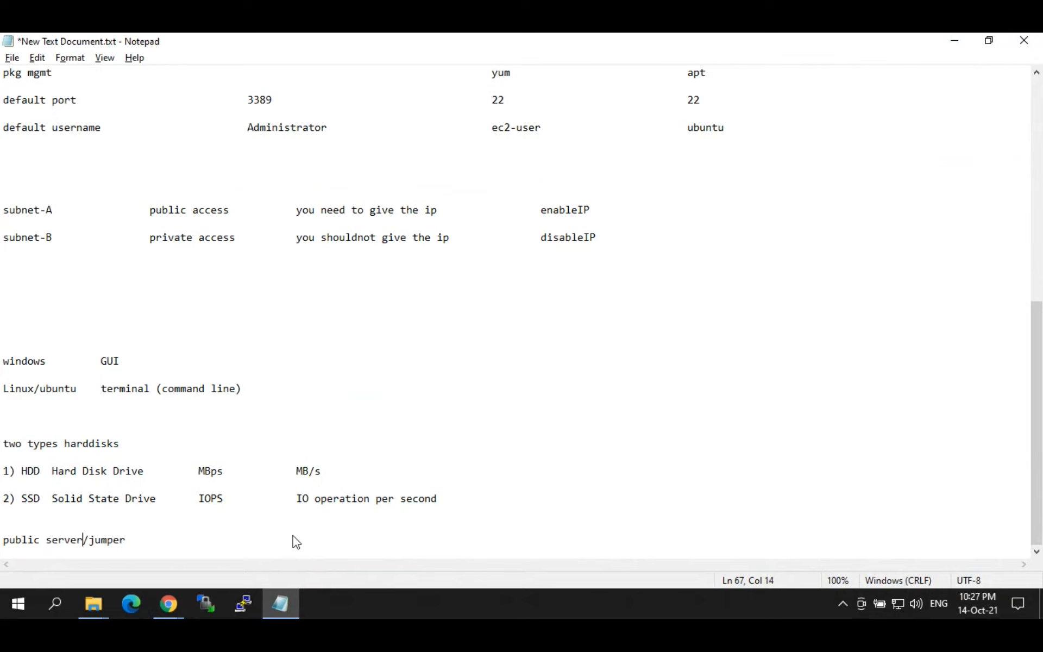
{"action": "key", "text": "BackSpace"}
{"action": "type", "text": "se"}
{"action": "key", "text": "BackSpace"}
{"action": "key", "text": "BackSpace"}
{"action": "key", "text": "BackSpace"}
{"action": "key", "text": "BackSpace"}
{"action": "type", "text": "server/proxyserver"}
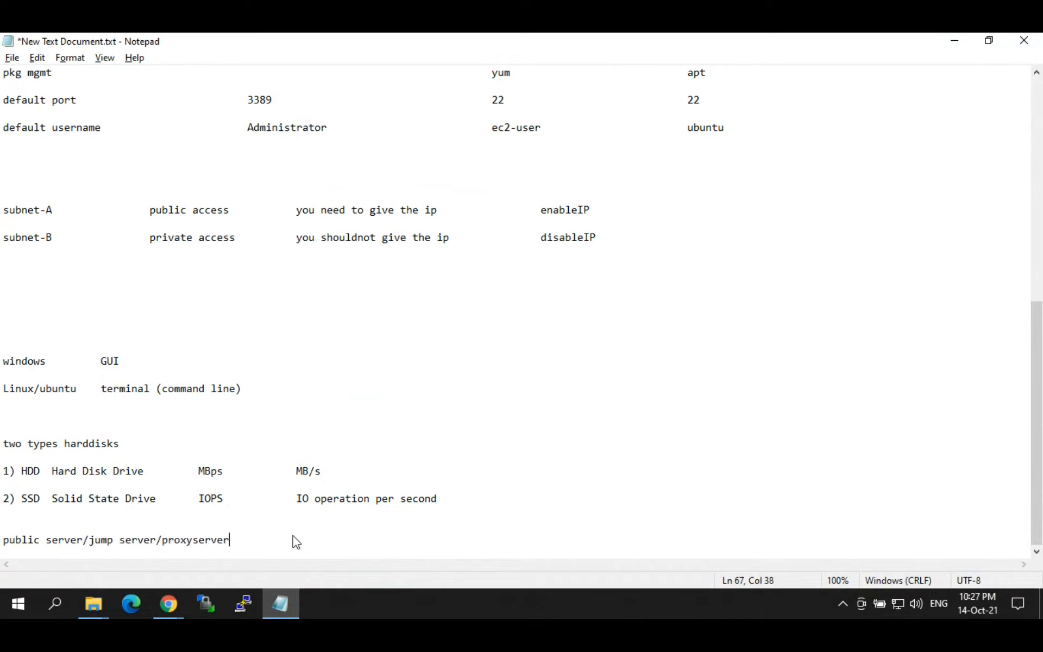
{"action": "key", "text": "Left"}
{"action": "key", "text": "Left"}
{"action": "key", "text": "Left"}
{"action": "key", "text": "Left"}
{"action": "key", "text": "Left"}
{"action": "key", "text": "Left"}
{"action": "key", "text": "Left"}
{"action": "key", "text": "Left"}
{"action": "key", "text": "Left"}
{"action": "key", "text": "Left"}
{"action": "key", "text": "Left"}
{"action": "key", "text": "Left"}
{"action": "key", "text": "Left"}
{"action": "key", "text": "Left"}
{"action": "key", "text": "Left"}
{"action": "key", "text": "Left"}
{"action": "key", "text": "Left"}
{"action": "key", "text": "Left"}
{"action": "key", "text": "Left"}
{"action": "key", "text": "Left"}
{"action": "key", "text": "Left"}
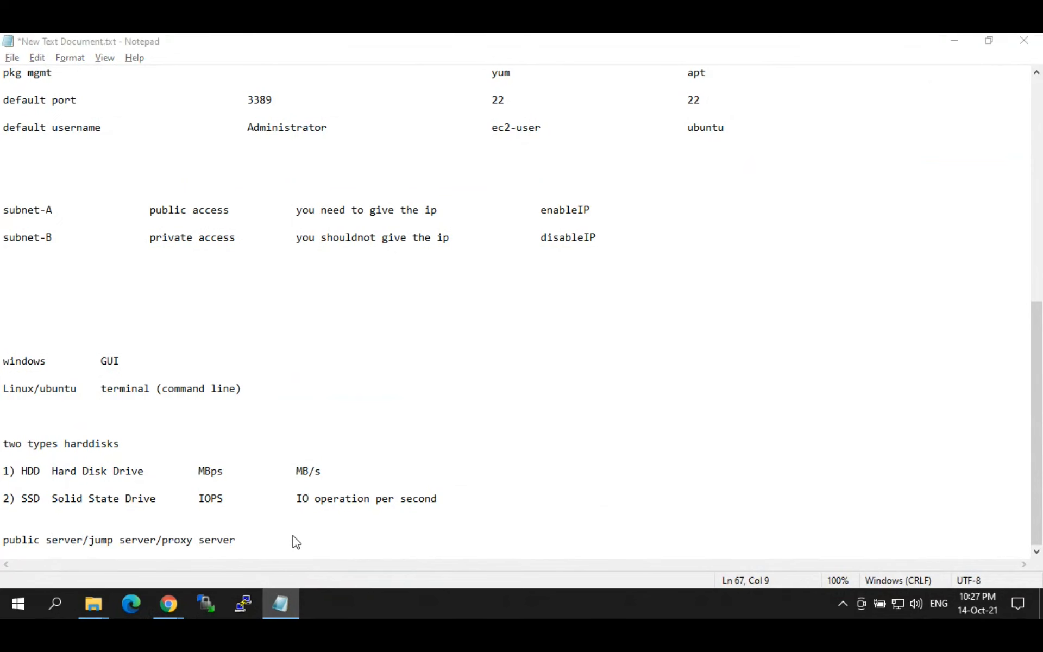
{"action": "key", "text": "alt+Tab"}
Step: Set the Name tag value to 'proxy server' and continue to Configure Security Group
{"action": "left_click", "coordinate": [363, 333]}
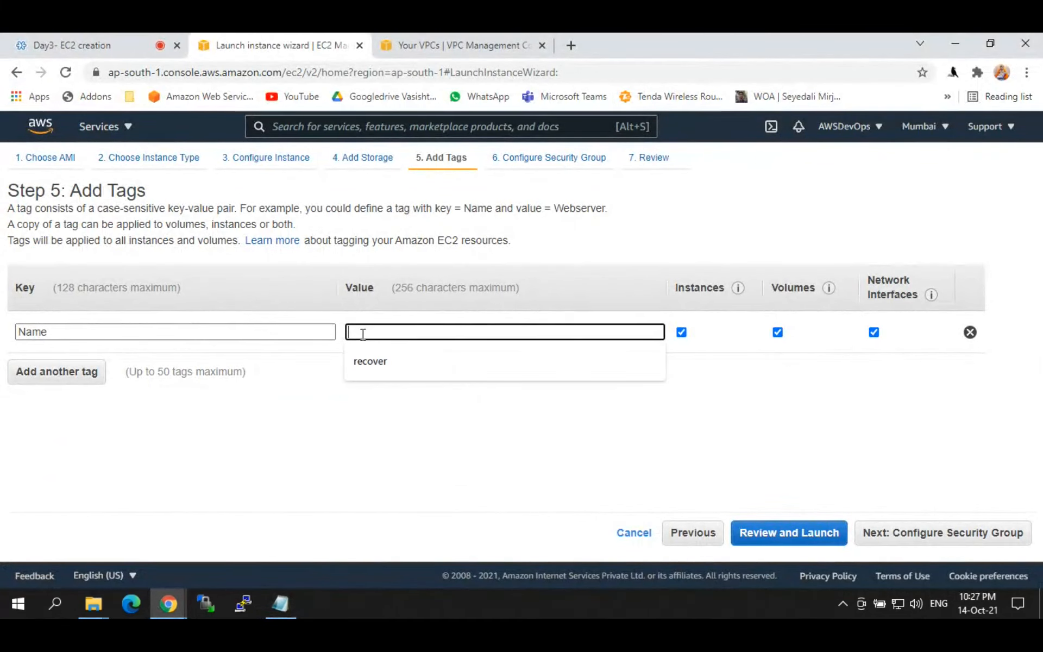
{"action": "type", "text": "proxy server"}
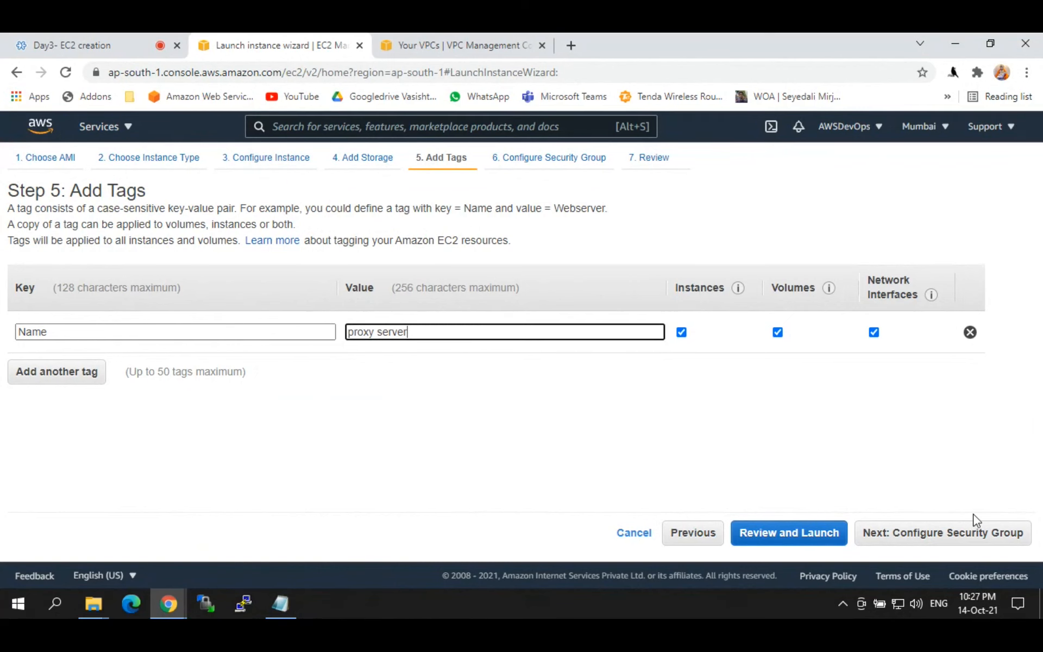
{"action": "left_click", "coordinate": [958, 541]}
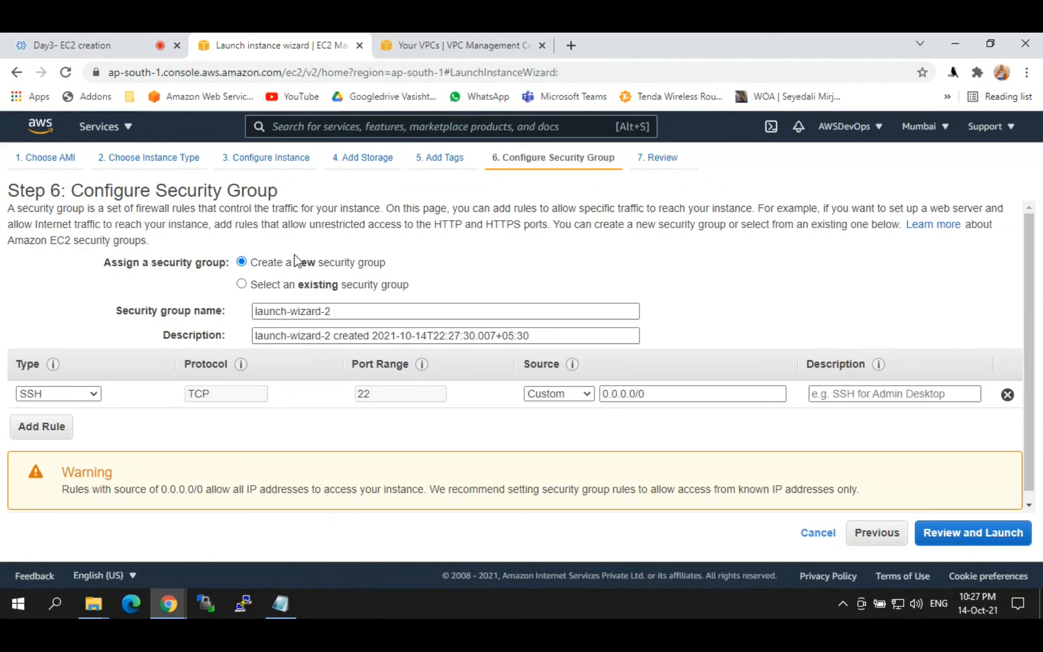
Step: Point out the 'Create a new security group' option, then start a new line in the notes
{"action": "left_click_drag", "start_coordinate": [294, 260], "coordinate": [429, 259]}
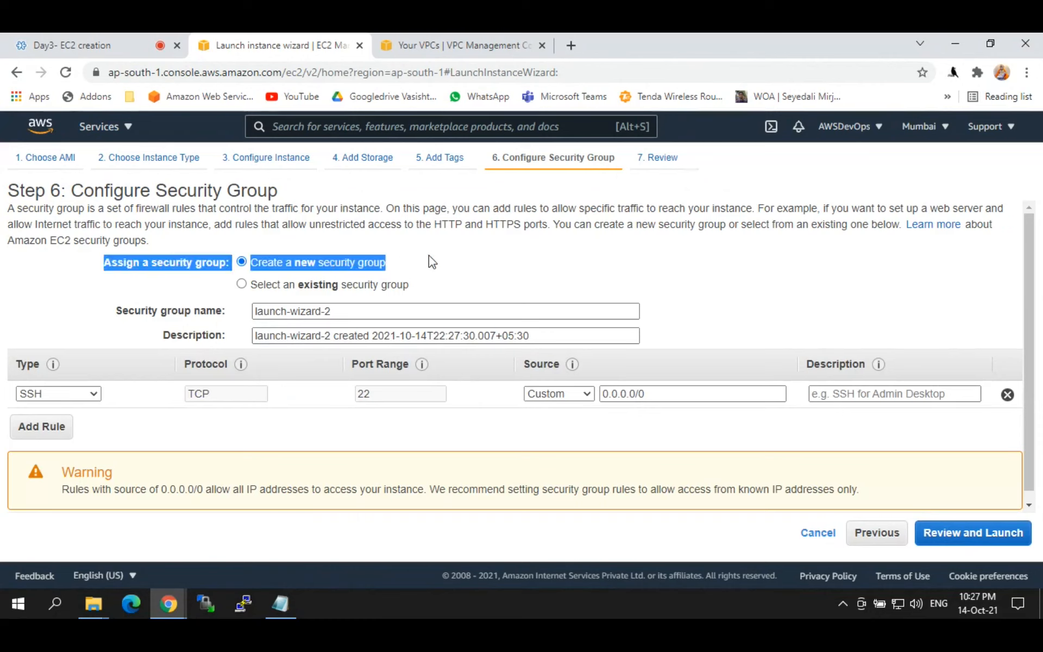
{"action": "left_click", "coordinate": [429, 256]}
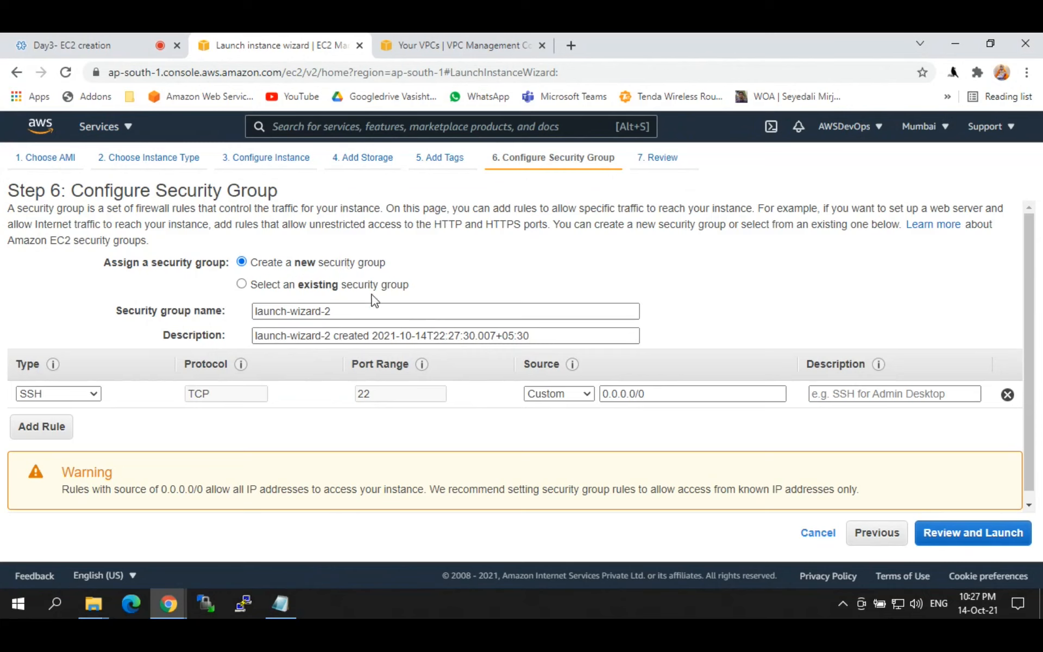
{"action": "left_click_drag", "start_coordinate": [249, 263], "coordinate": [395, 267]}
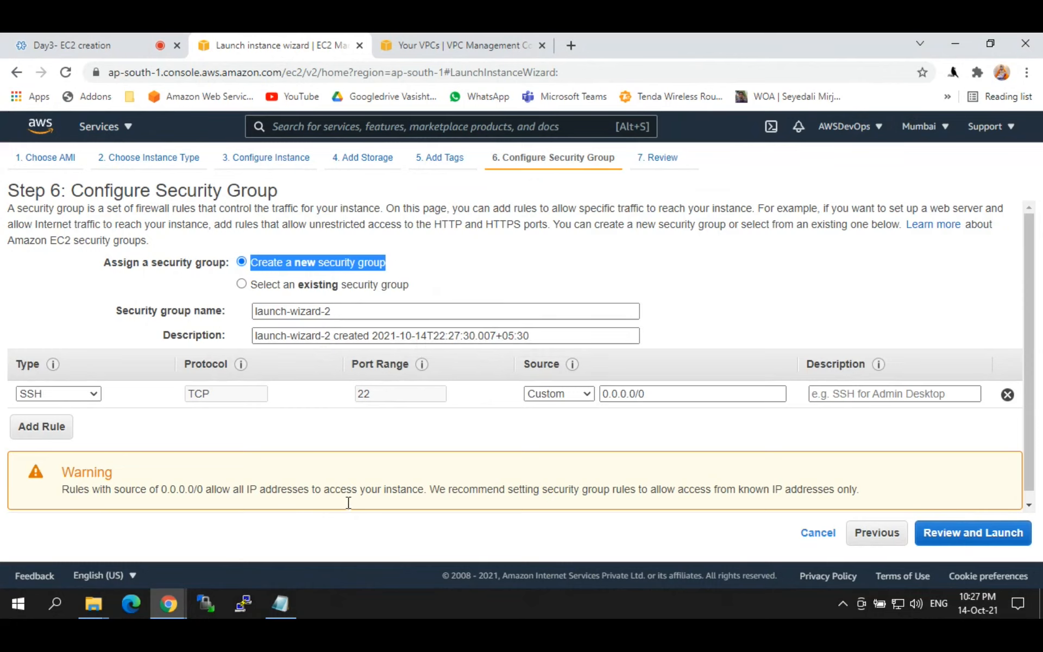
{"action": "left_click", "coordinate": [282, 603]}
{"action": "key", "text": "Return"}
{"action": "key", "text": "Return"}
{"action": "key", "text": "Return"}
{"action": "key", "text": "Return"}
{"action": "type", "text": "0-655"}
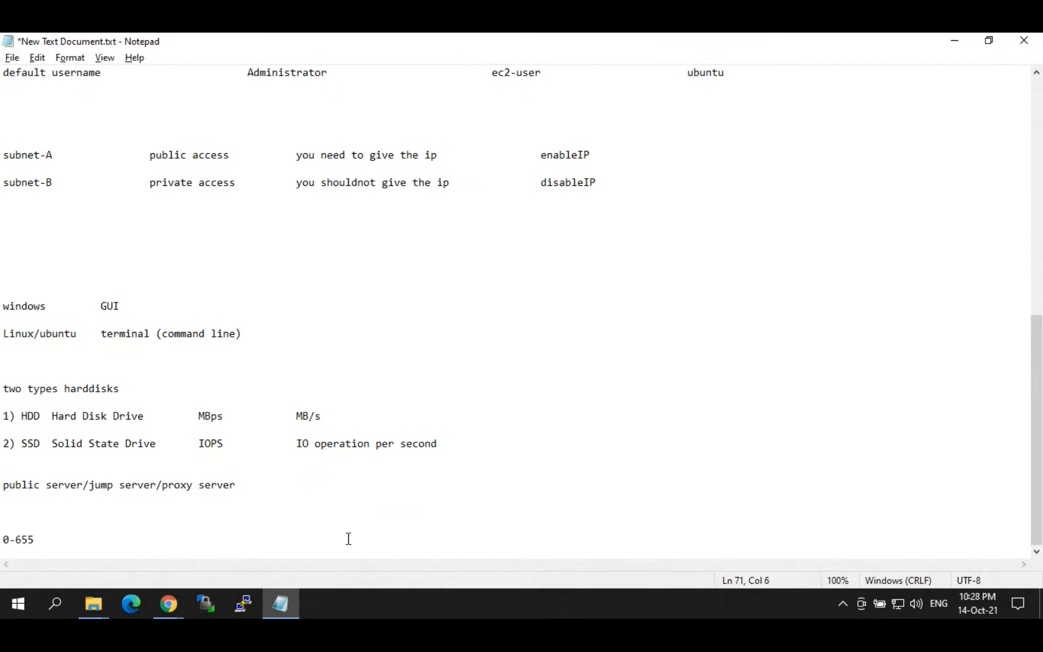
{"action": "type", "text": "35      (65536 Port"}
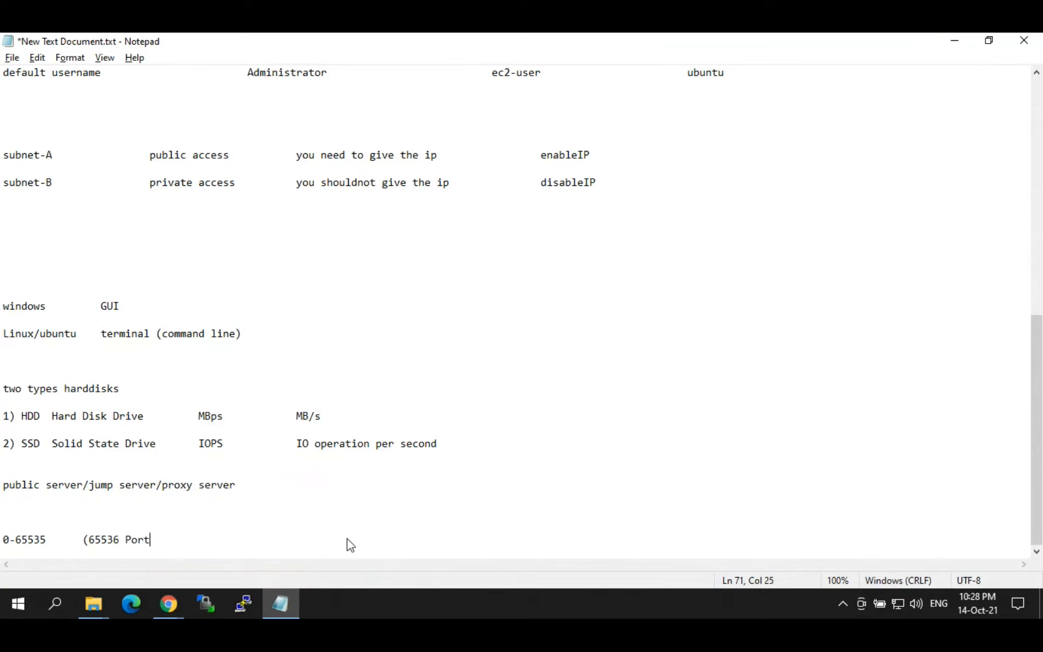
{"action": "type", "text": "s are available)"}
{"action": "key", "text": "shift+Left"}
{"action": "key", "text": "shift+Left"}
{"action": "key", "text": "shift+Left"}
{"action": "key", "text": "shift+Left"}
{"action": "key", "text": "shift+Left"}
{"action": "key", "text": "shift+Left"}
{"action": "key", "text": "shift+Left"}
{"action": "key", "text": "shift+Left"}
{"action": "key", "text": "shift+Left"}
{"action": "key", "text": "shift+Left"}
{"action": "key", "text": "shift+Left"}
{"action": "key", "text": "shift+Left"}
{"action": "key", "text": "shift+Left"}
{"action": "key", "text": "shift+Left"}
{"action": "key", "text": "shift+Left"}
{"action": "key", "text": "shift+Left"}
{"action": "key", "text": "shift+Left"}
{"action": "key", "text": "shift+Left"}
{"action": "key", "text": "shift+Left"}
{"action": "key", "text": "shift+Left"}
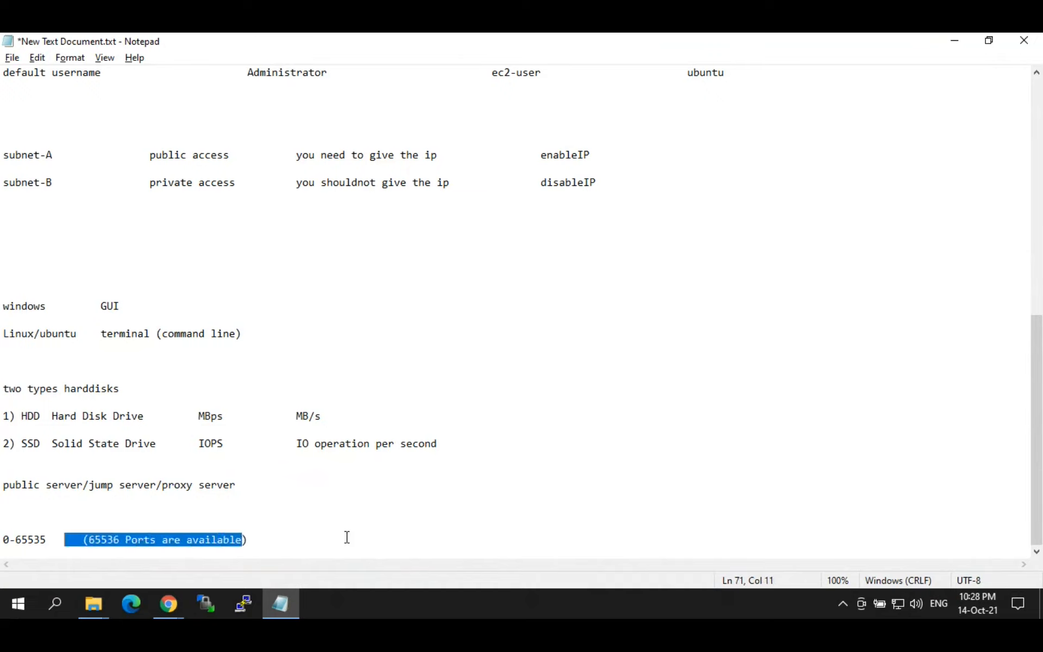
{"action": "key", "text": "Right"}
{"action": "key", "text": "Left"}
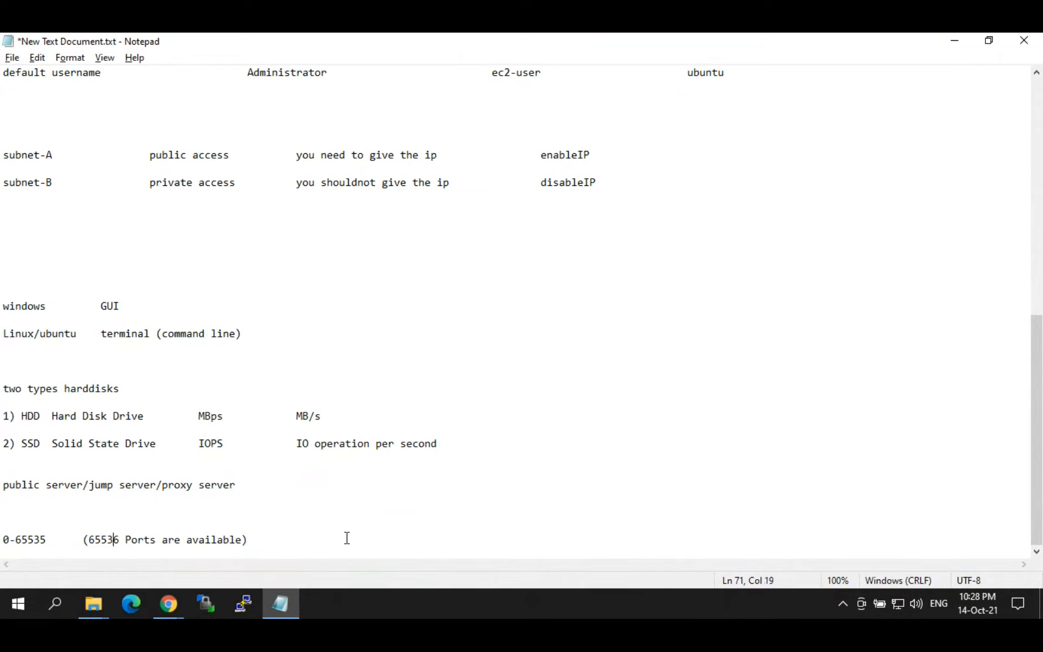
{"action": "key", "text": "shift+Left"}
{"action": "key", "text": "shift+Left"}
{"action": "key", "text": "shift+Left"}
{"action": "key", "text": "shift+Left"}
{"action": "key", "text": "shift+Left"}
{"action": "key", "text": "ctrl+c"}
{"action": "key", "text": "End"}
{"action": "key", "text": "Return"}
{"action": "key", "text": "Return"}
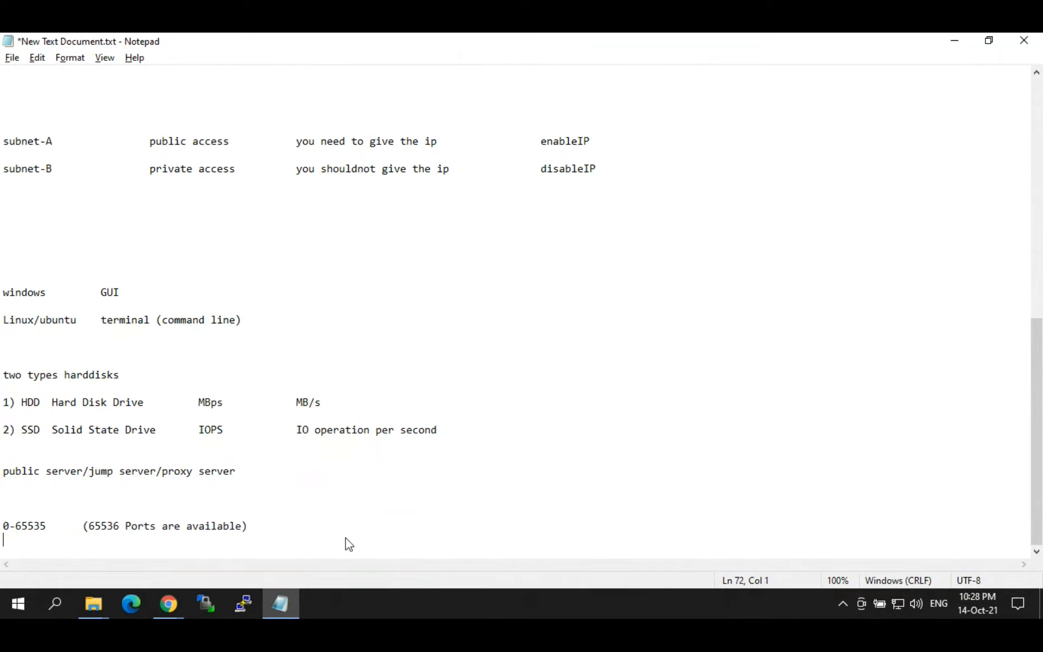
{"action": "key", "text": "ctrl+v"}
{"action": "type", "text": "-"}
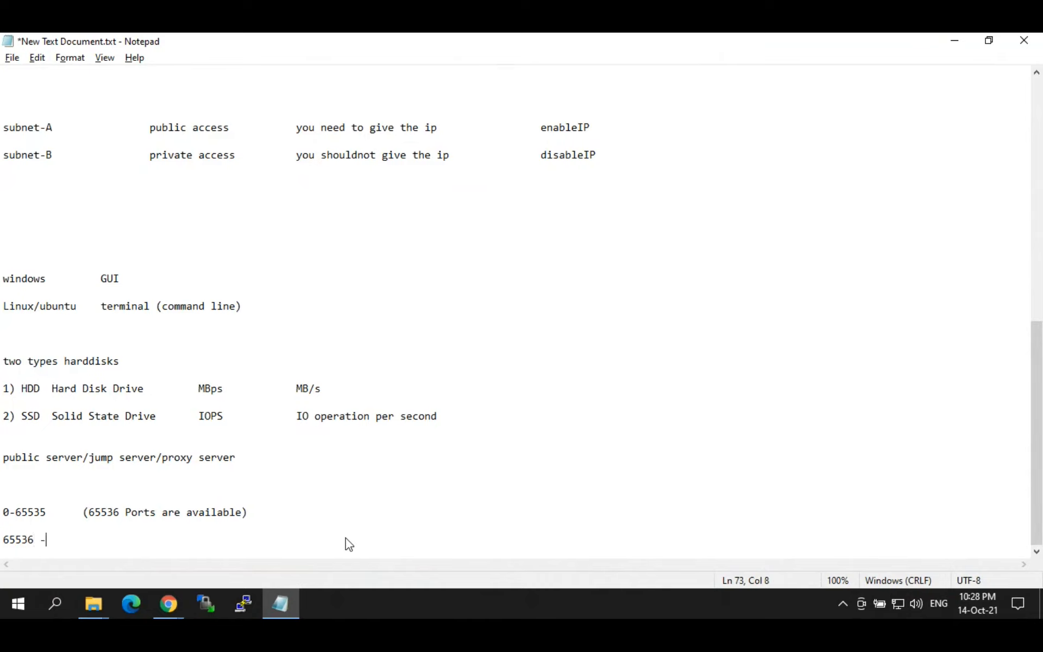
{"action": "type", "text": "- 1024 ports allo"}
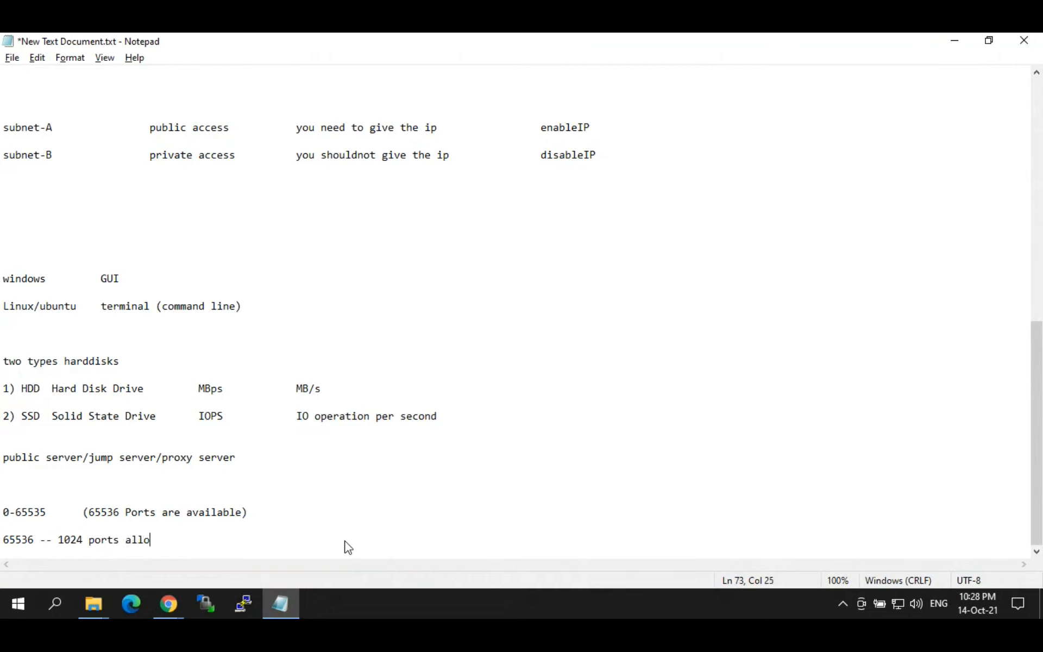
{"action": "type", "text": "cated for os services"}
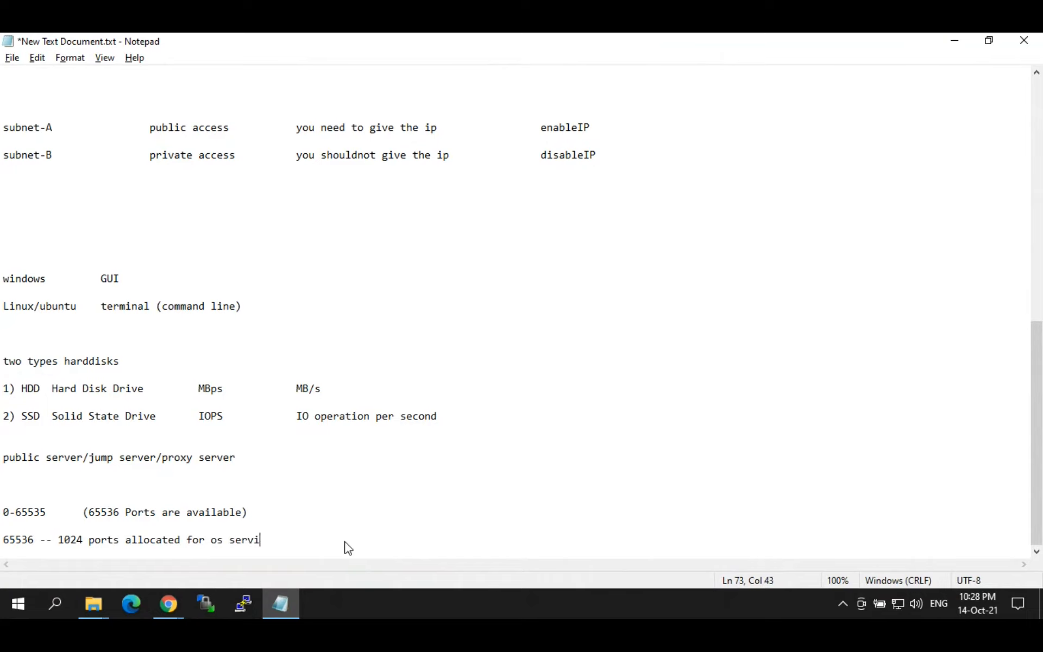
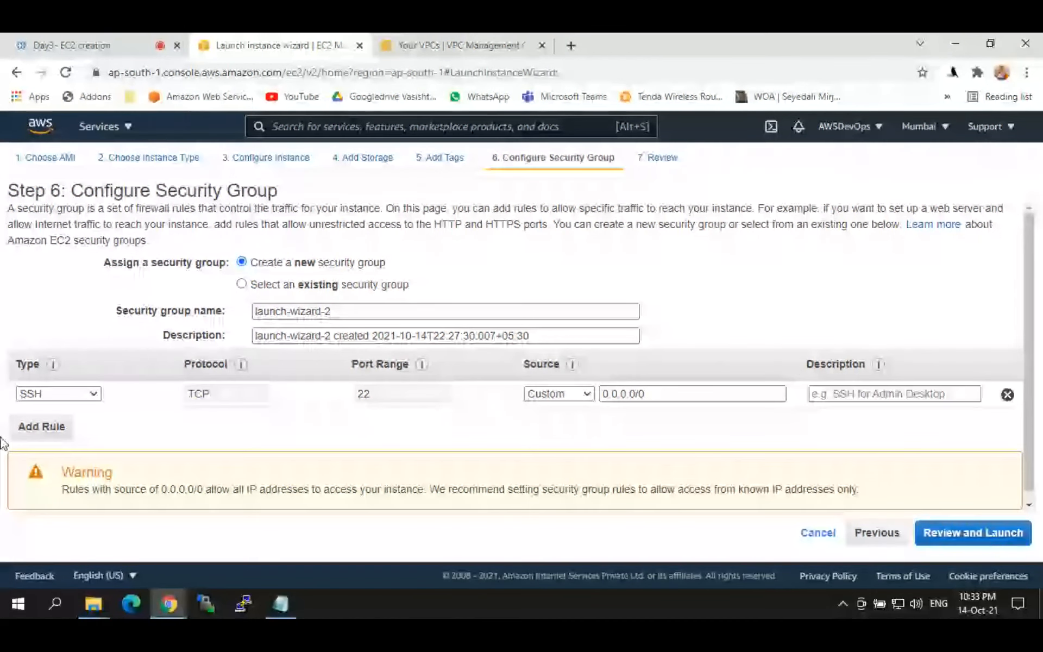
Step: Highlight port 22 in the SSH rule of the security group
{"action": "mouse_move", "coordinate": [53, 366]}
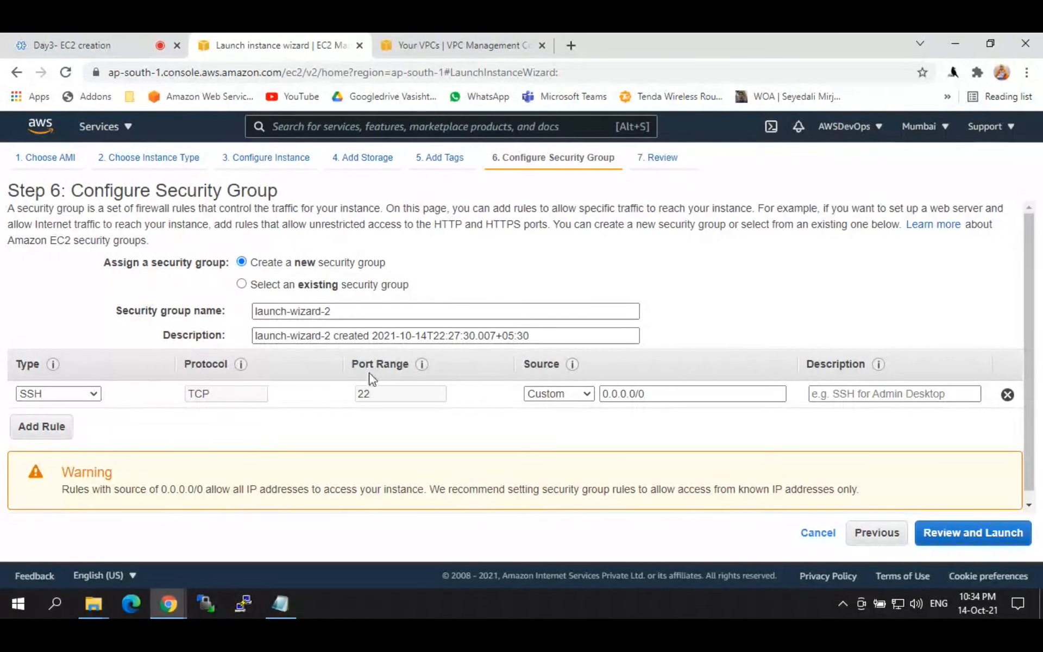
{"action": "left_click_drag", "start_coordinate": [372, 394], "coordinate": [351, 393]}
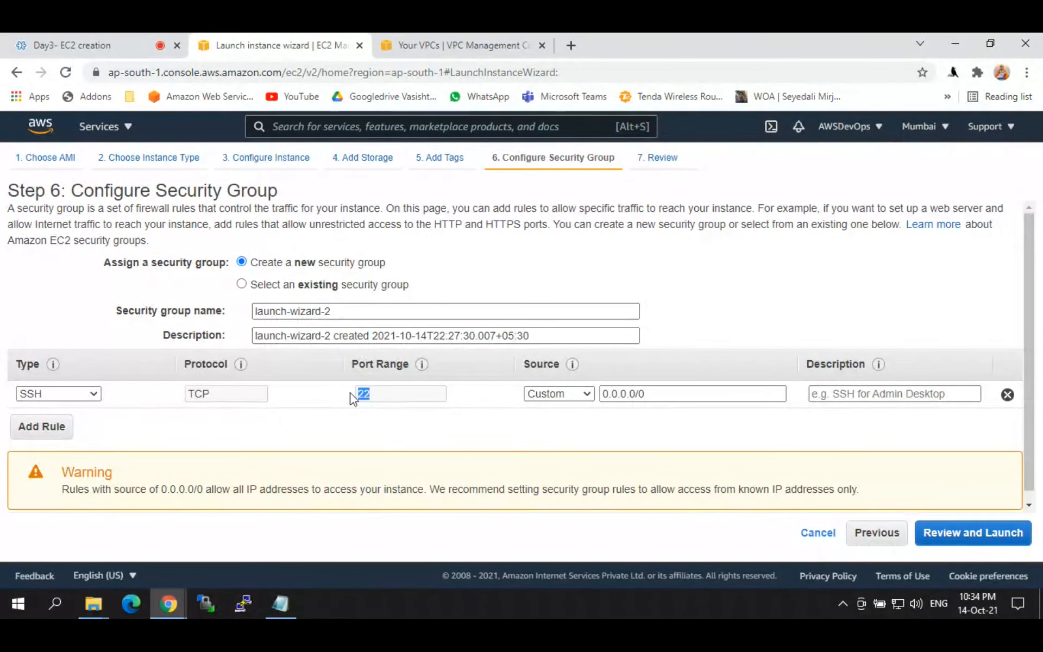
{"action": "left_click", "coordinate": [311, 424]}
{"action": "left_click_drag", "start_coordinate": [386, 397], "coordinate": [357, 394]}
Step: Copy the SSH rule's 0.0.0.0/0 source value and bring up the Notepad notes
{"action": "left_click_drag", "start_coordinate": [647, 394], "coordinate": [597, 395]}
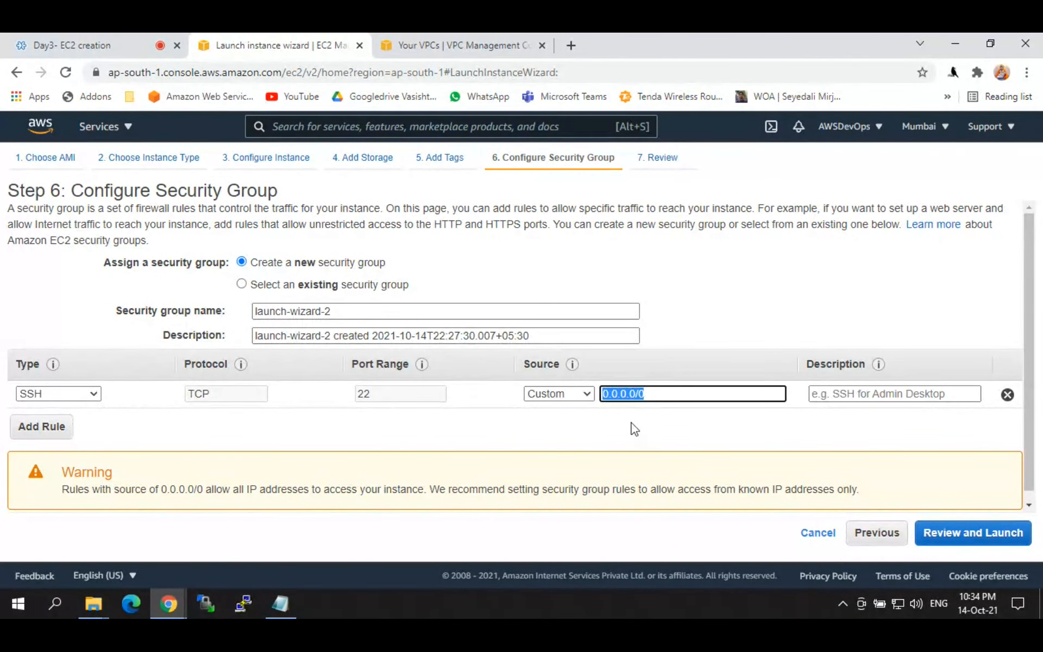
{"action": "left_click", "coordinate": [675, 393]}
{"action": "left_click", "coordinate": [654, 420]}
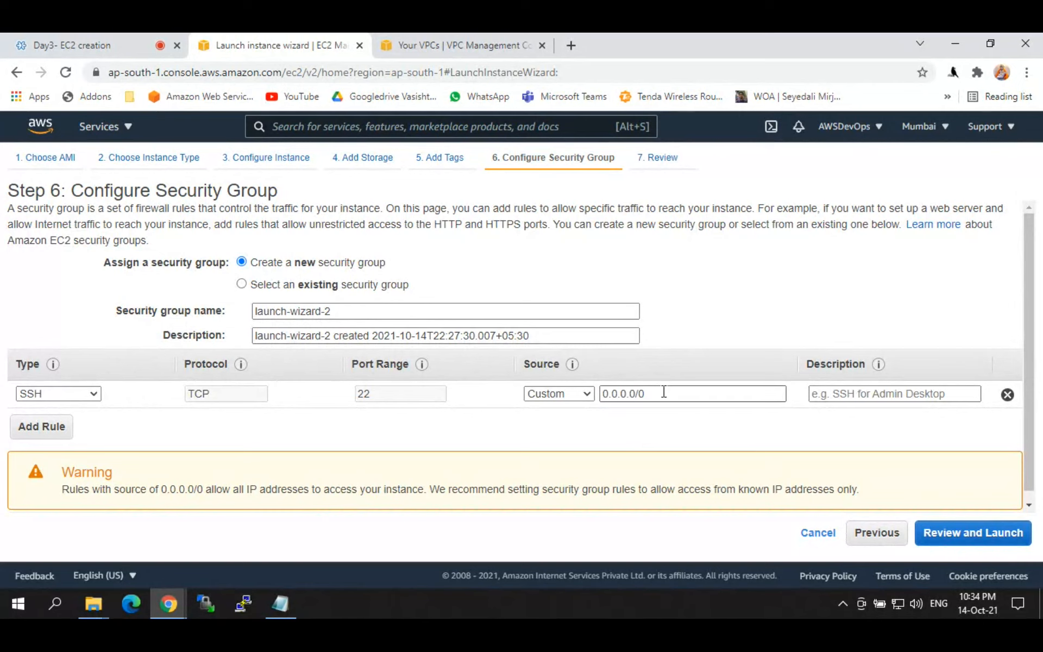
{"action": "left_click_drag", "start_coordinate": [663, 391], "coordinate": [586, 400]}
{"action": "key", "text": "ctrl+c"}
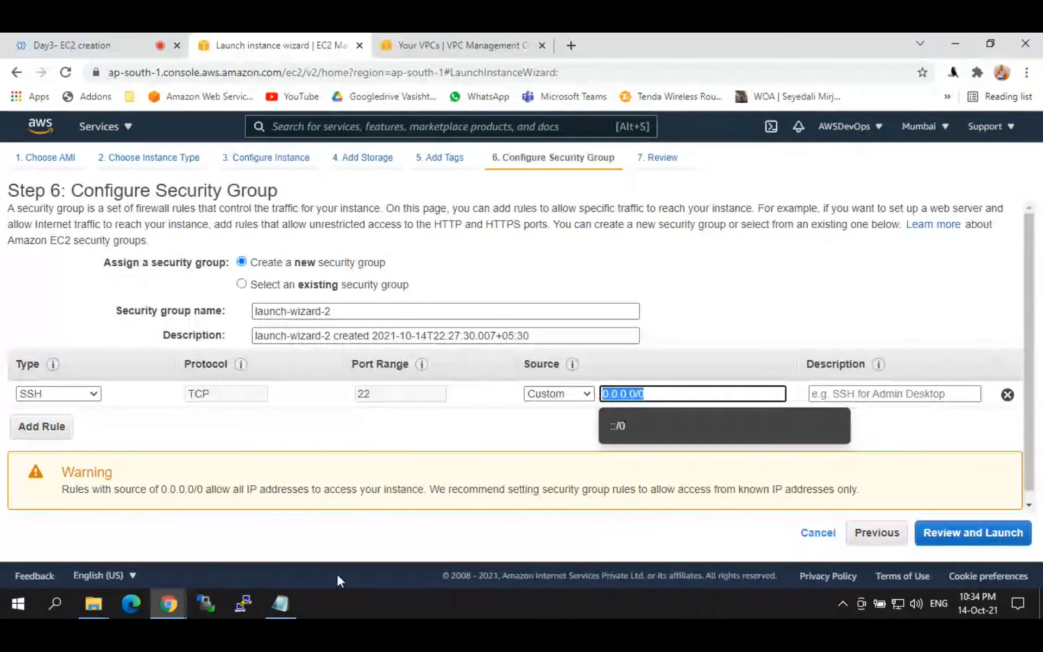
{"action": "left_click", "coordinate": [279, 604]}
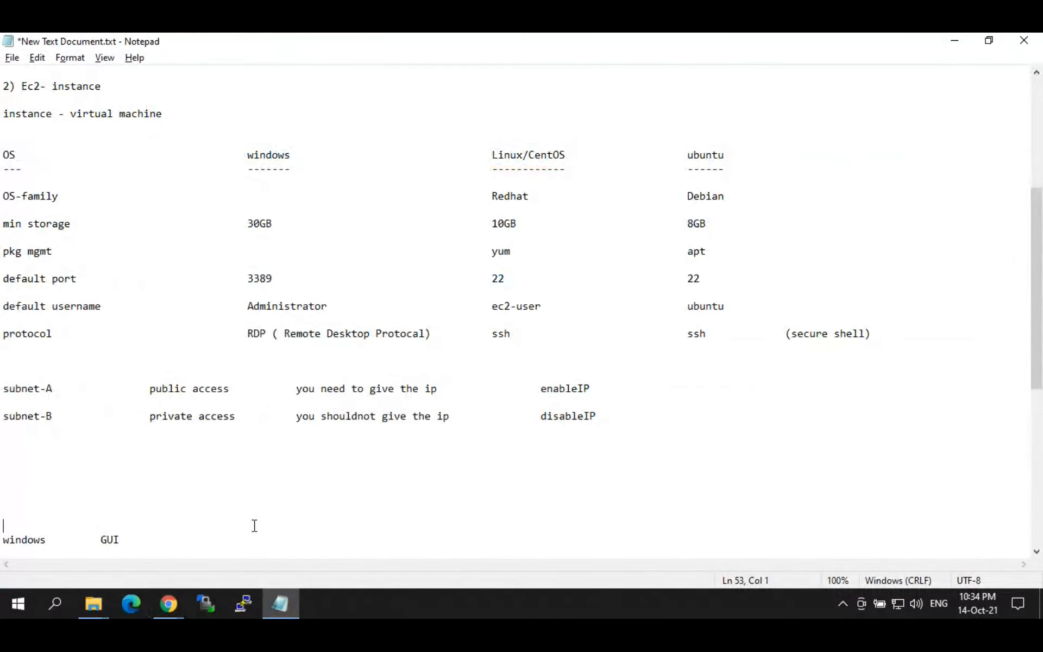
Step: Append the line '0.0.0.0/0 --- any IP can access this server' to the notes, then return to AWS
{"action": "key", "text": "ctrl+End"}
{"action": "key", "text": "ctrl+v"}
{"action": "type", "text": "--- any I"}
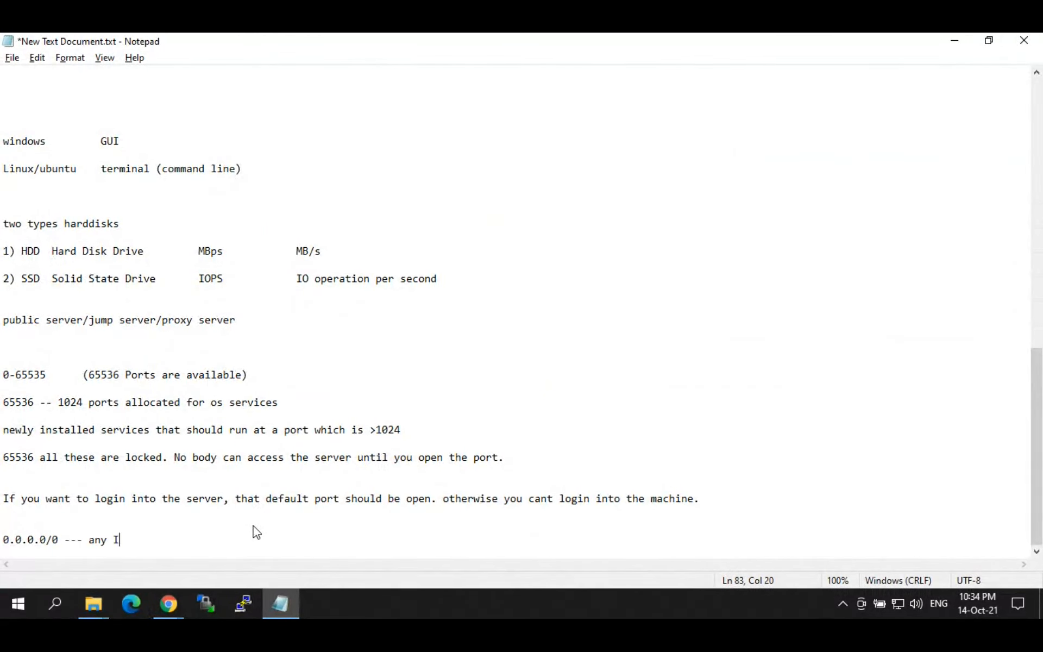
{"action": "type", "text": "P can access this server"}
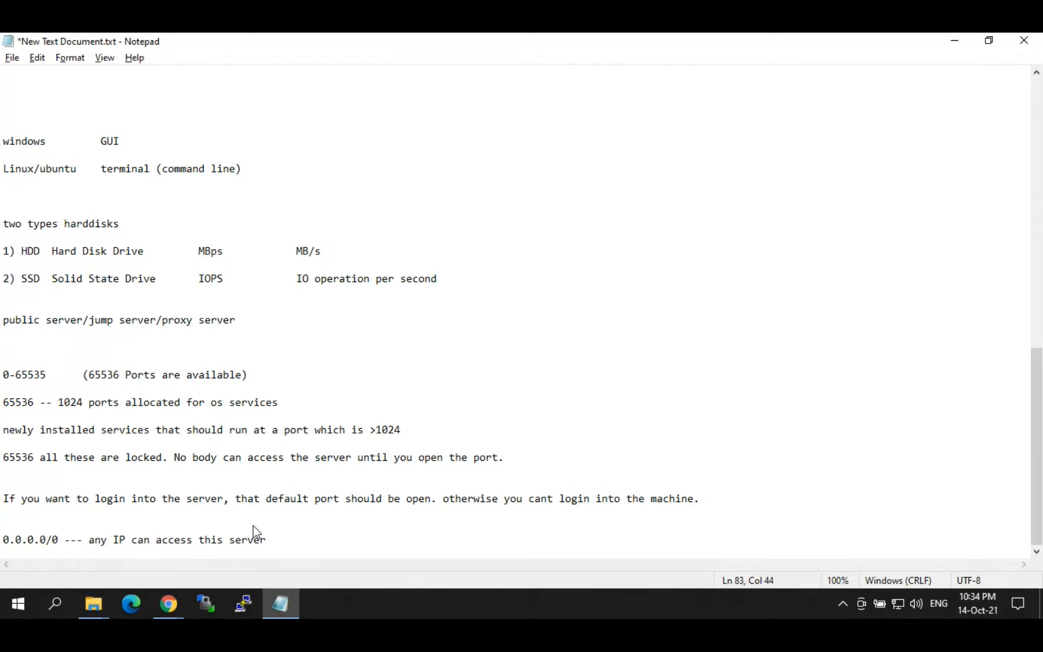
{"action": "key", "text": "Home"}
{"action": "key", "text": "shift+Right"}
{"action": "key", "text": "shift+Right"}
{"action": "key", "text": "shift+Right"}
{"action": "key", "text": "shift+Right"}
{"action": "key", "text": "shift+Right"}
{"action": "key", "text": "shift+Right"}
{"action": "key", "text": "shift+Right"}
{"action": "key", "text": "shift+Right"}
{"action": "key", "text": "shift+Right"}
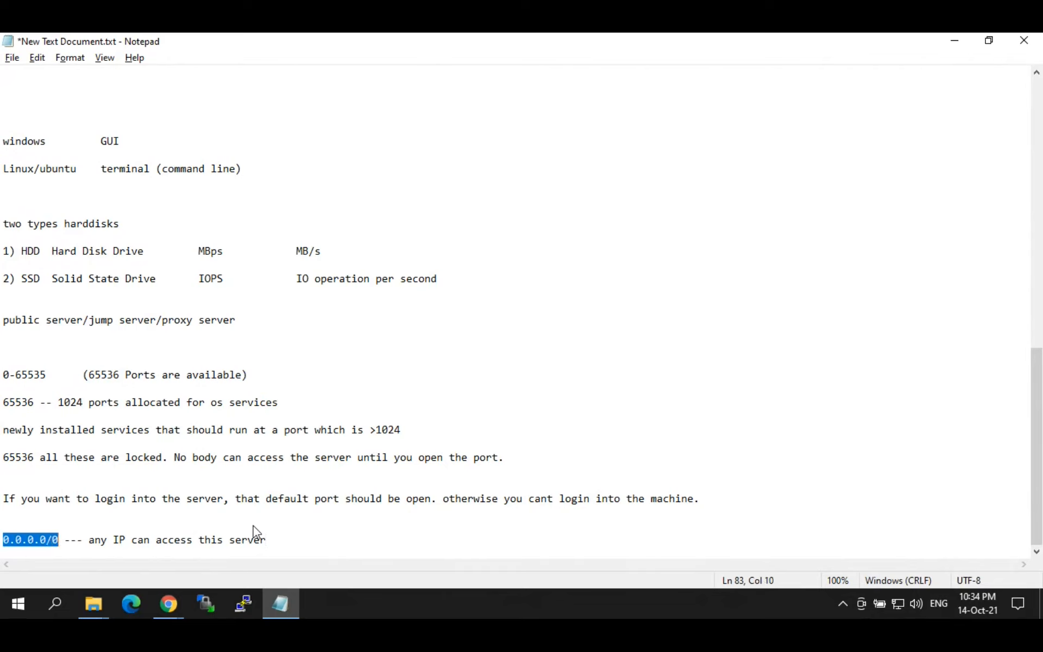
{"action": "key", "text": "alt+Tab"}
{"action": "left_click", "coordinate": [546, 424]}
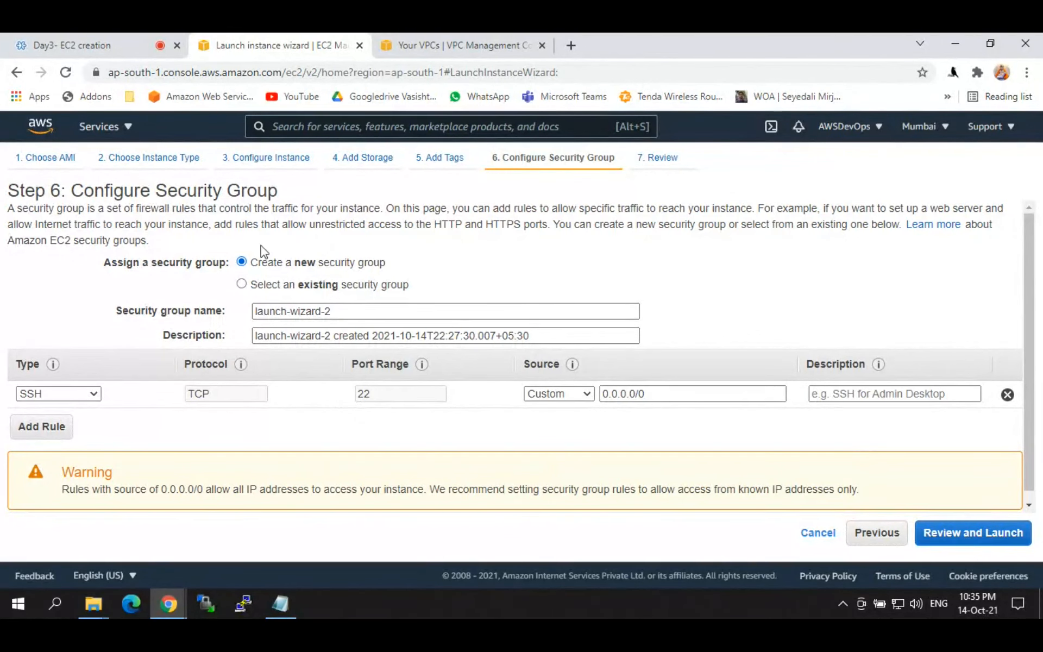
Step: Reuse the existing launch-wizard-1 security group and proceed to the launch review
{"action": "left_click", "coordinate": [241, 284]}
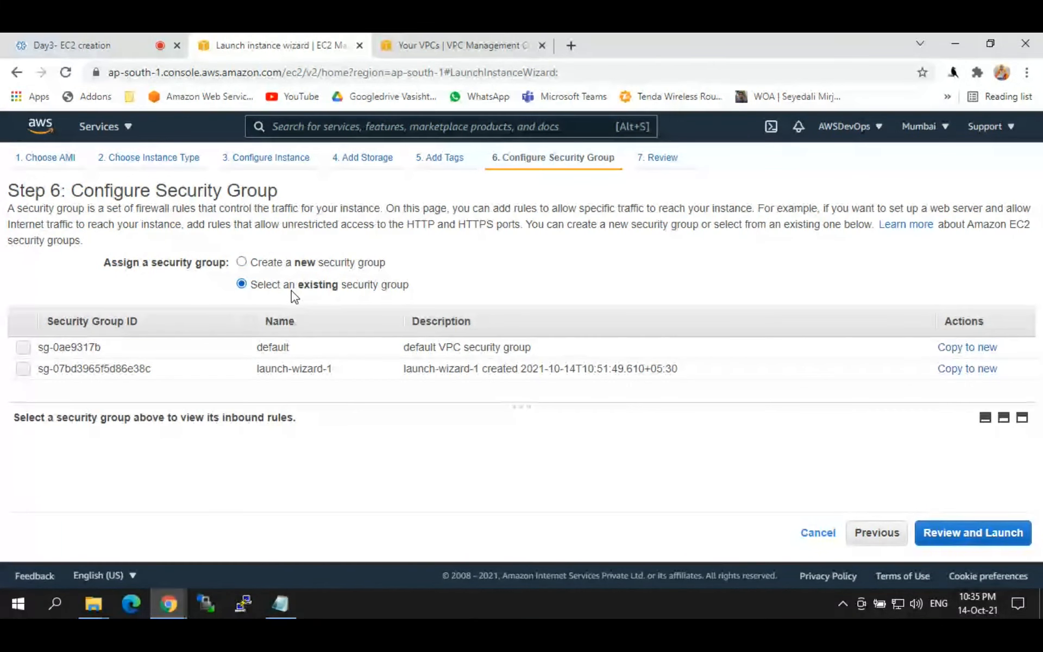
{"action": "left_click", "coordinate": [23, 369]}
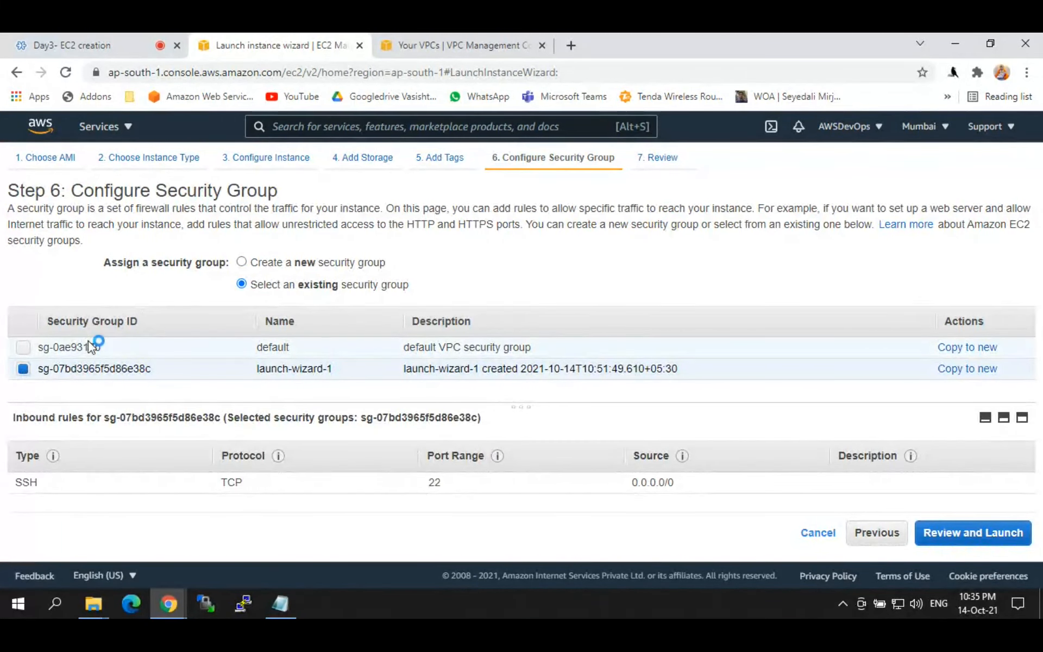
{"action": "left_click", "coordinate": [946, 538]}
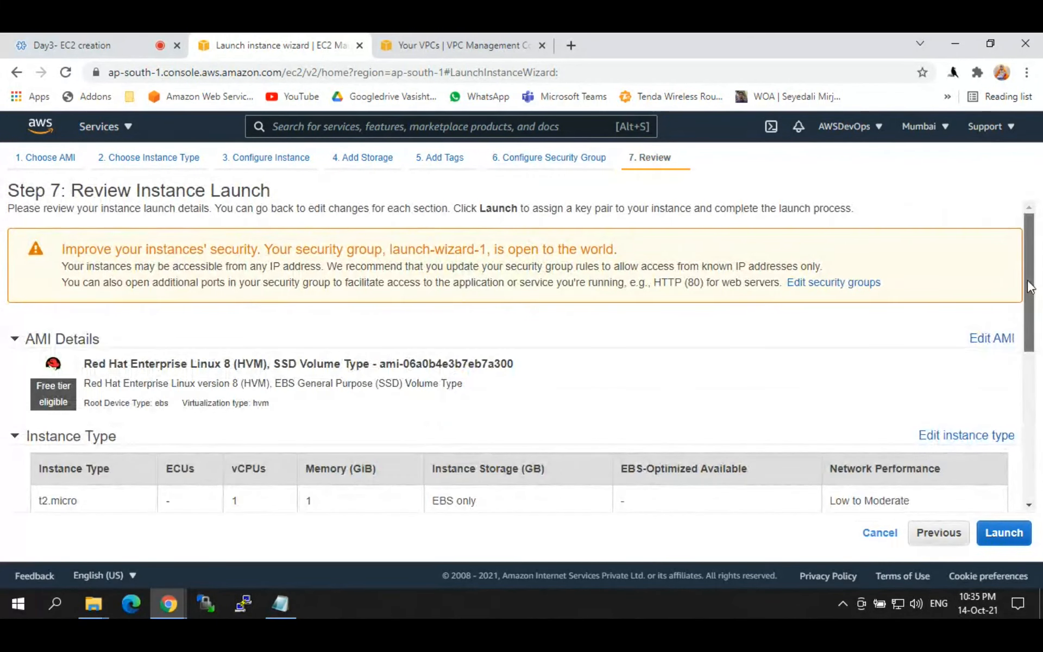
Step: Review the t2.micro specs: 1 vCPU, 1 GiB memory, EBS only, Low to Moderate network
{"action": "left_click_drag", "start_coordinate": [1030, 287], "coordinate": [1032, 264]}
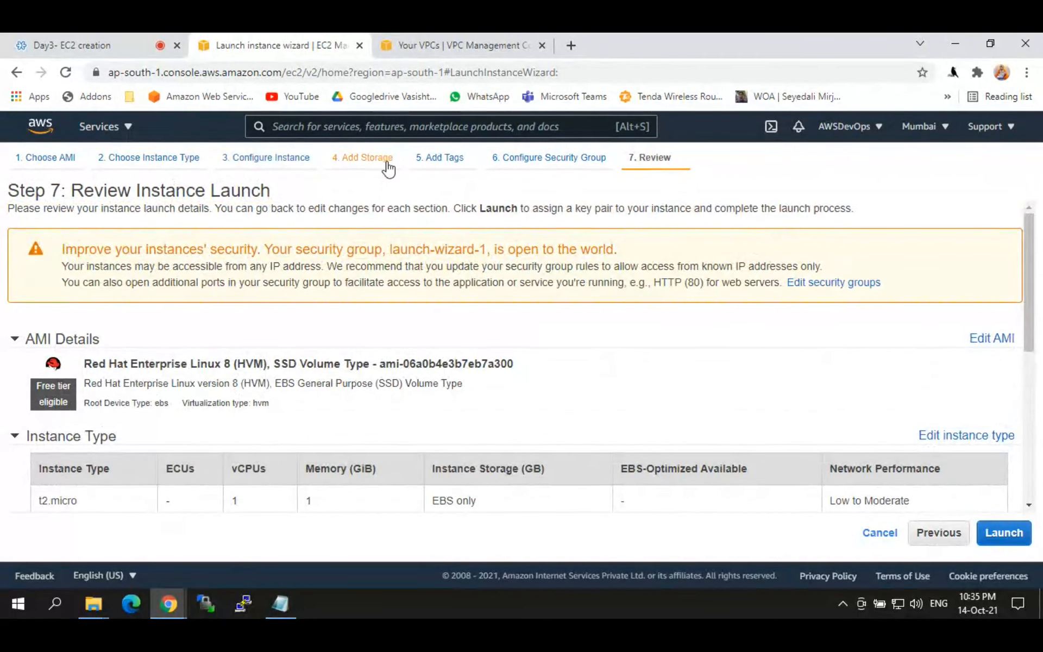
{"action": "left_click_drag", "start_coordinate": [1033, 244], "coordinate": [1032, 301]}
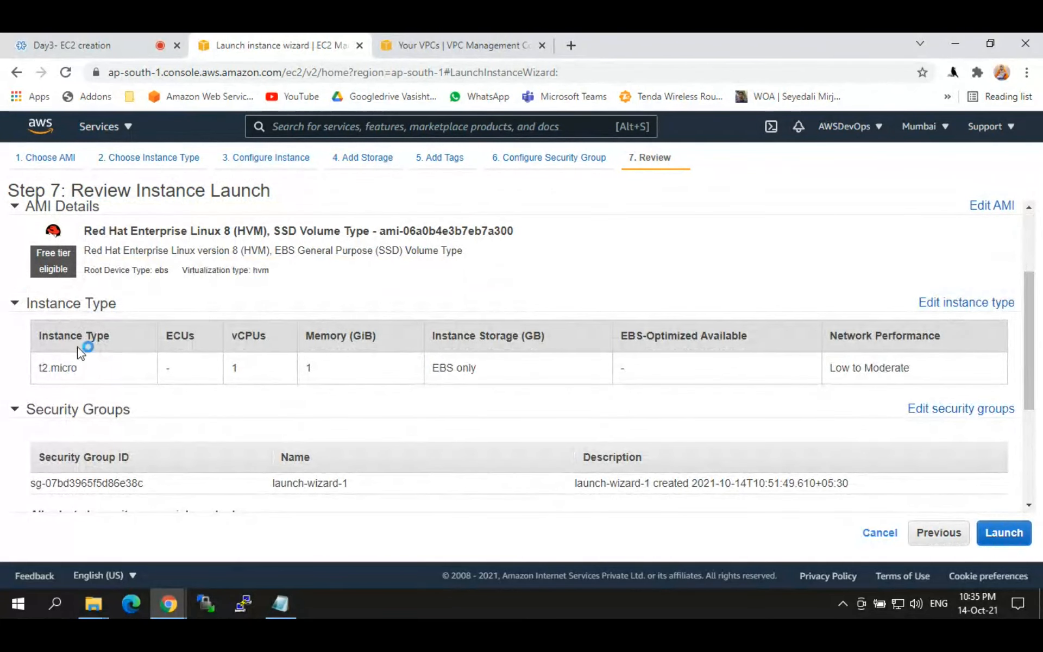
{"action": "left_click_drag", "start_coordinate": [93, 368], "coordinate": [37, 381]}
{"action": "left_click_drag", "start_coordinate": [258, 369], "coordinate": [198, 379]}
{"action": "left_click_drag", "start_coordinate": [326, 369], "coordinate": [300, 376]}
{"action": "left_click_drag", "start_coordinate": [483, 365], "coordinate": [406, 374]}
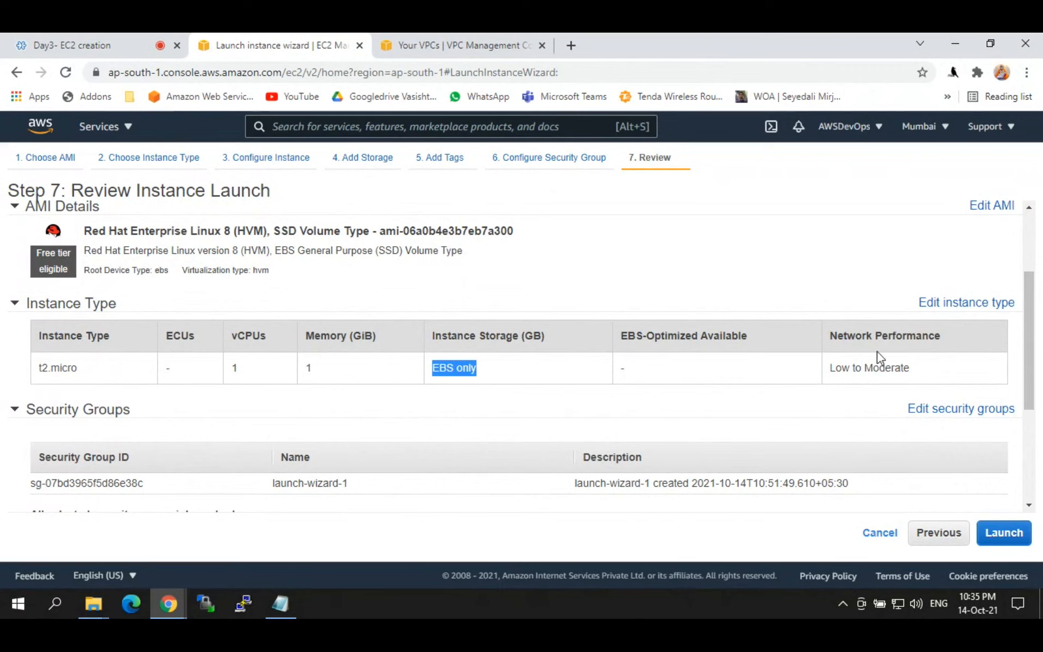
{"action": "left_click_drag", "start_coordinate": [915, 377], "coordinate": [824, 380]}
{"action": "left_click", "coordinate": [909, 365]}
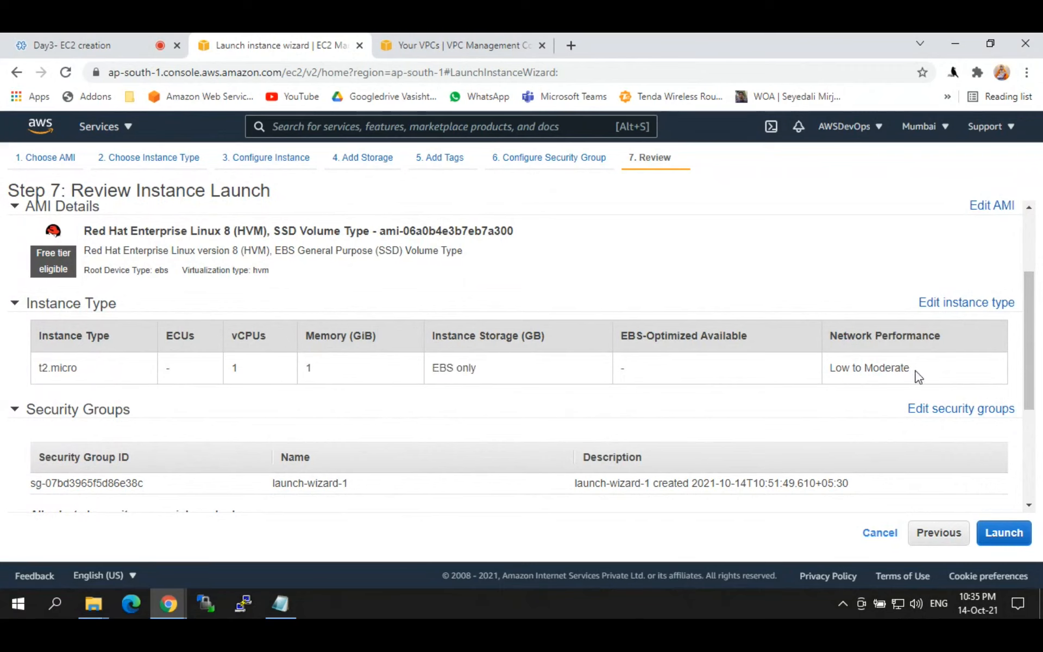
{"action": "left_click_drag", "start_coordinate": [916, 376], "coordinate": [815, 380]}
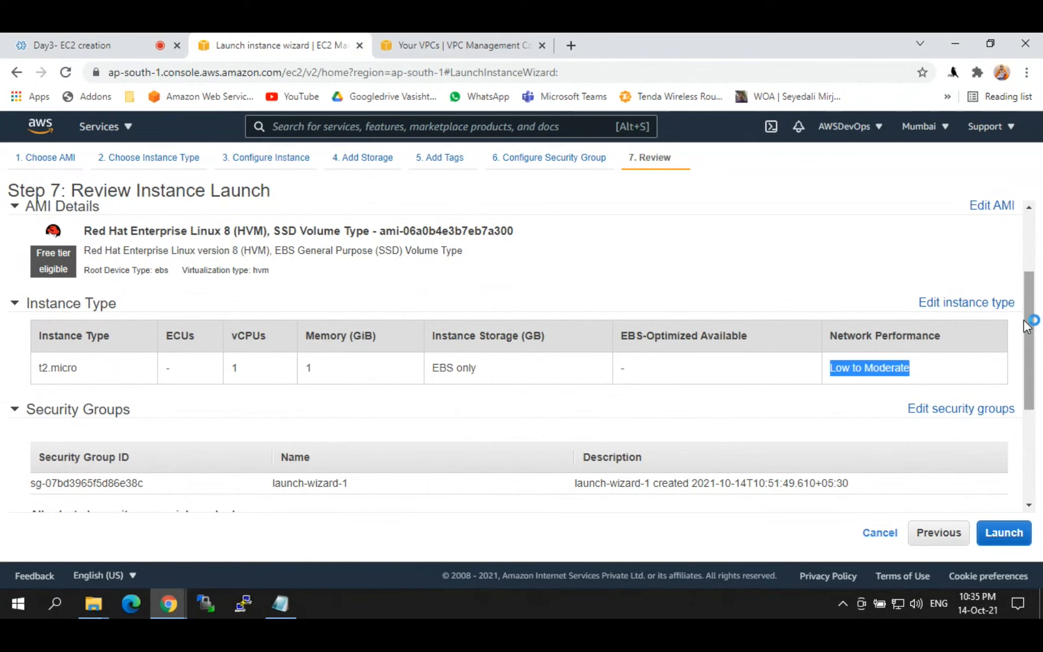
Step: Check the launch-wizard-1 security group and the Red Hat Enterprise Linux AMI in the review
{"action": "scroll", "coordinate": [1026, 326], "scroll_direction": "down", "scroll_amount": 3}
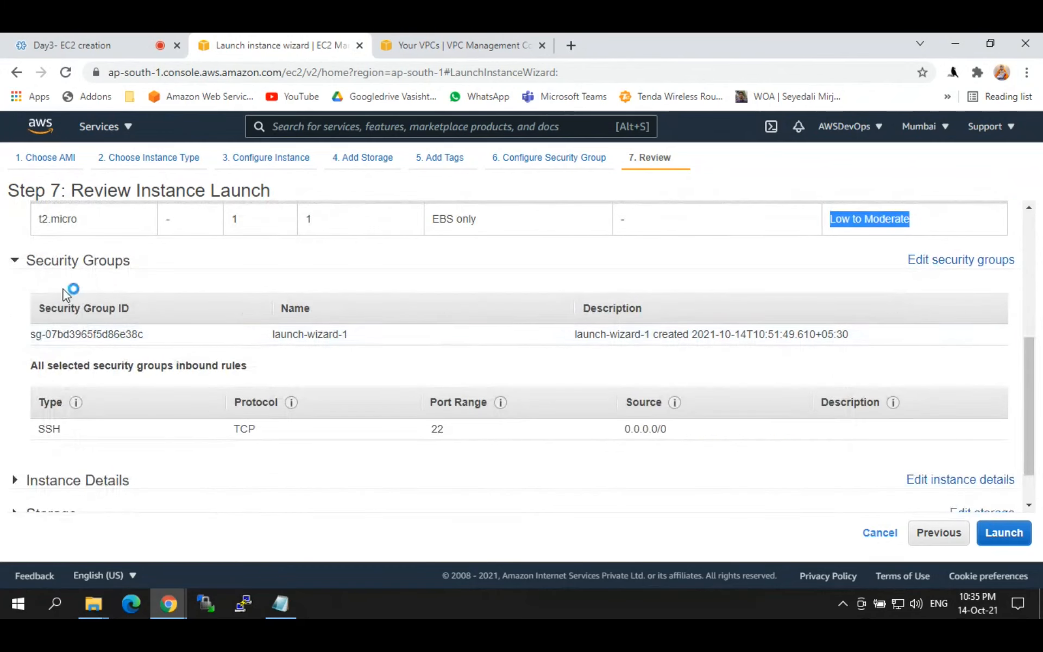
{"action": "left_click_drag", "start_coordinate": [365, 335], "coordinate": [272, 335]}
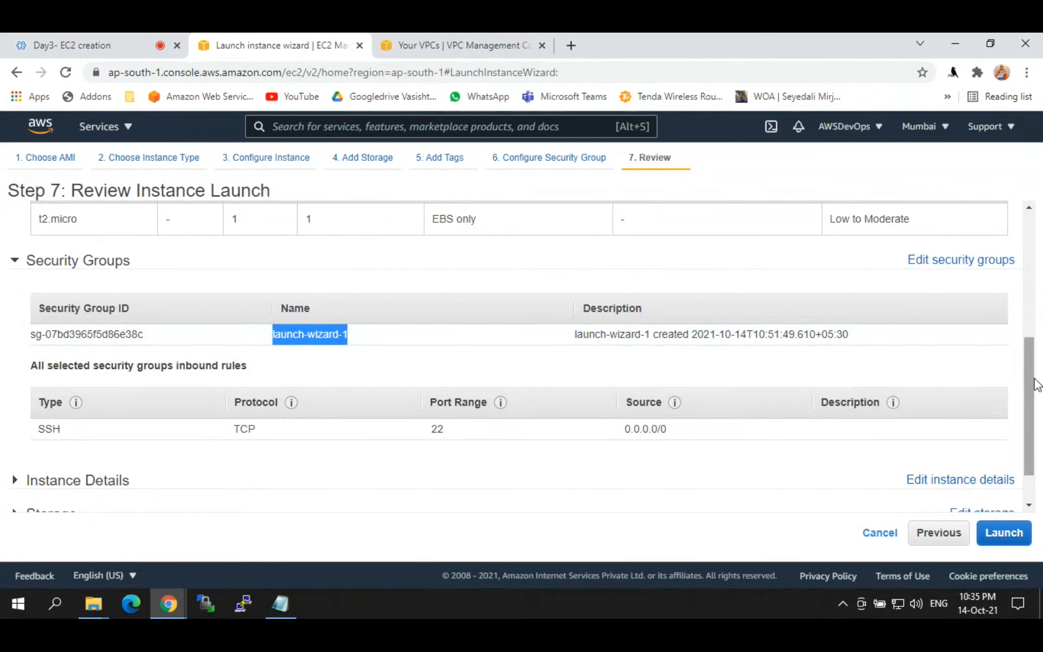
{"action": "left_click_drag", "start_coordinate": [1038, 384], "coordinate": [1024, 261]}
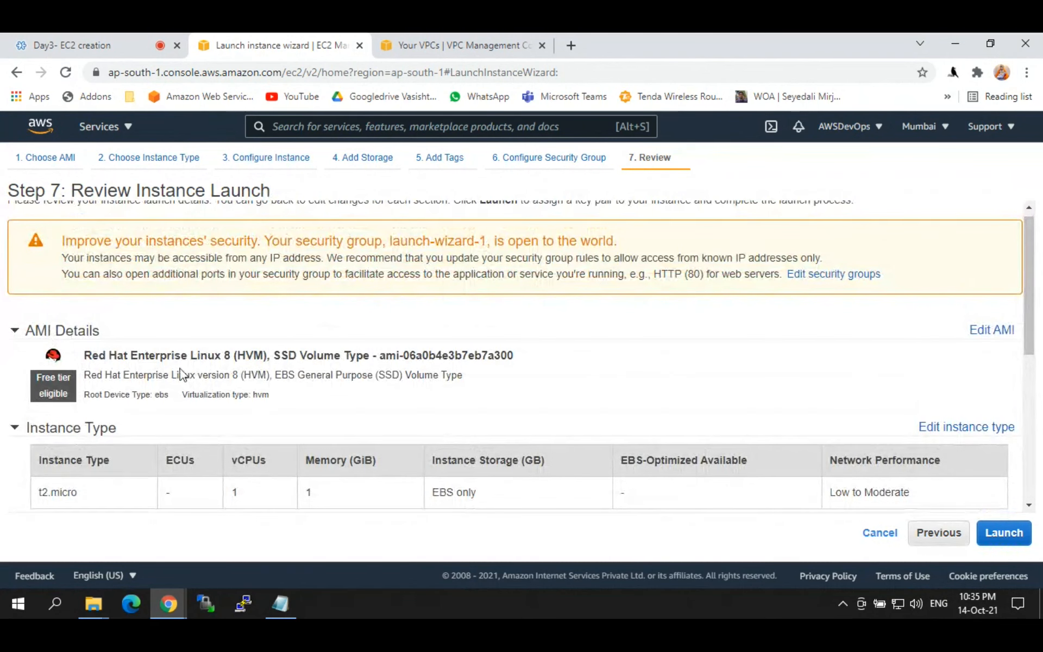
{"action": "left_click_drag", "start_coordinate": [116, 356], "coordinate": [238, 355]}
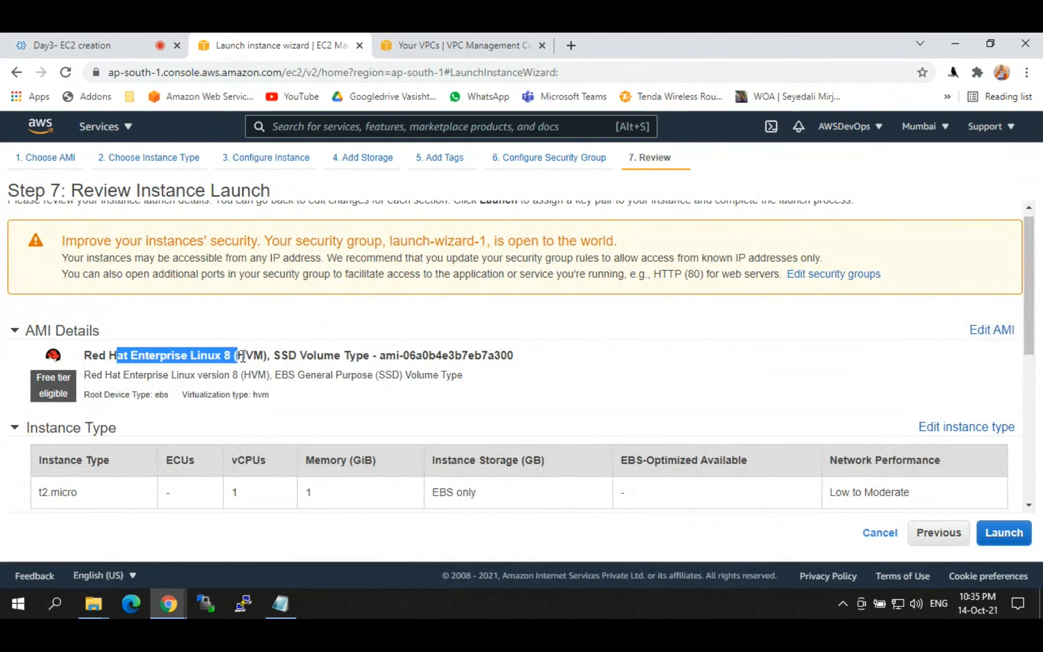
{"action": "left_click_drag", "start_coordinate": [1032, 274], "coordinate": [1041, 446]}
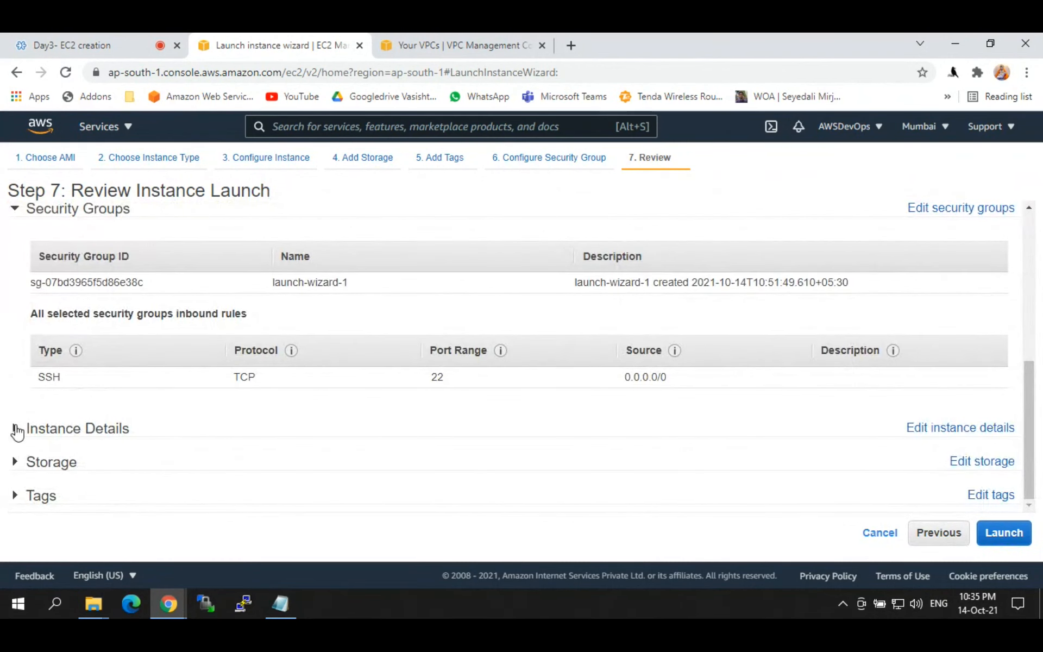
Step: Expand the Instance Details section of the launch review
{"action": "left_click", "coordinate": [16, 429]}
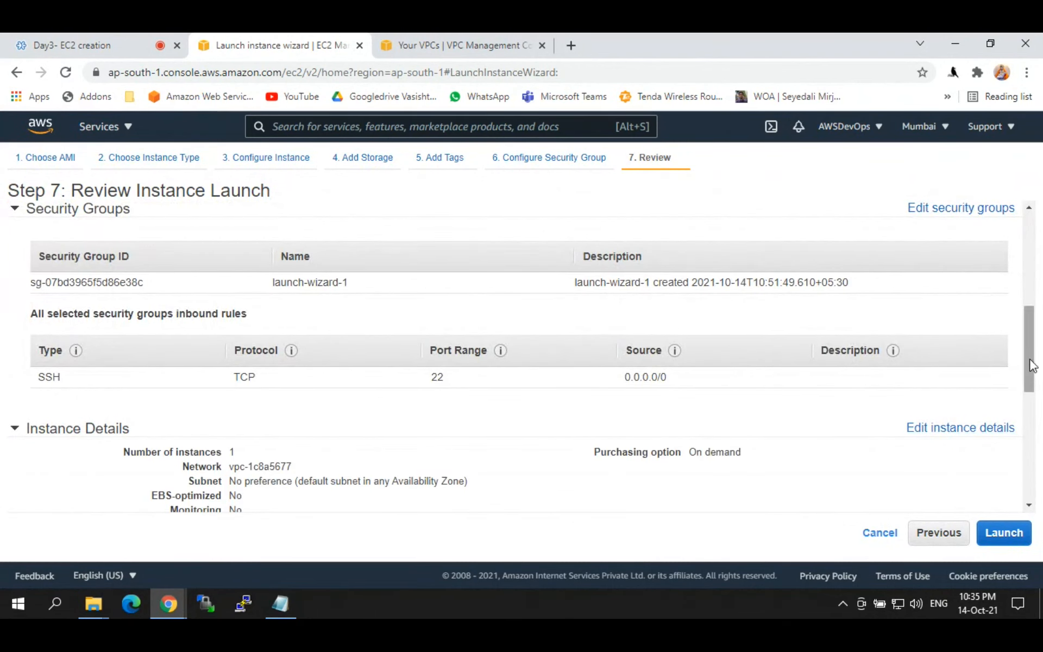
{"action": "left_click_drag", "start_coordinate": [1032, 365], "coordinate": [1031, 433]}
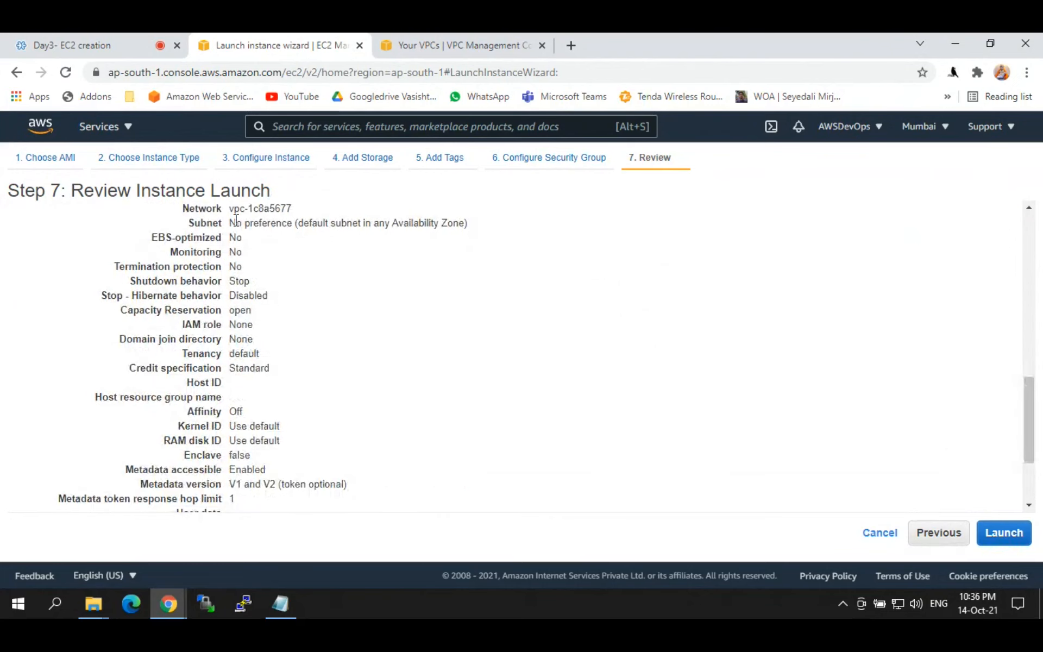
{"action": "left_click_drag", "start_coordinate": [237, 220], "coordinate": [389, 243]}
{"action": "left_click", "coordinate": [370, 250]}
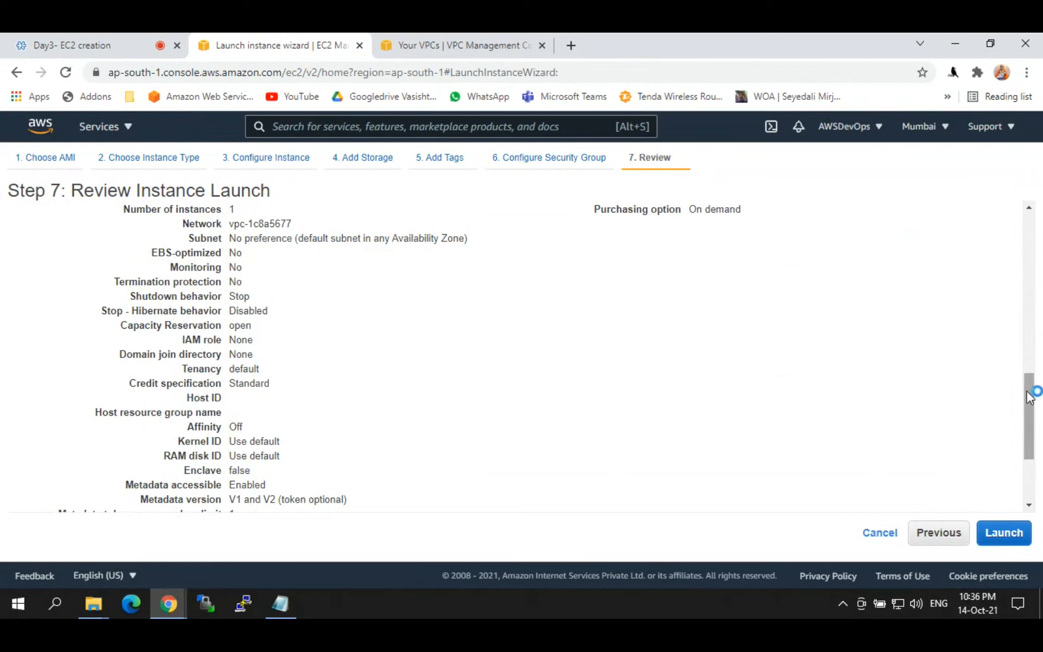
{"action": "left_click_drag", "start_coordinate": [1030, 397], "coordinate": [1030, 421]}
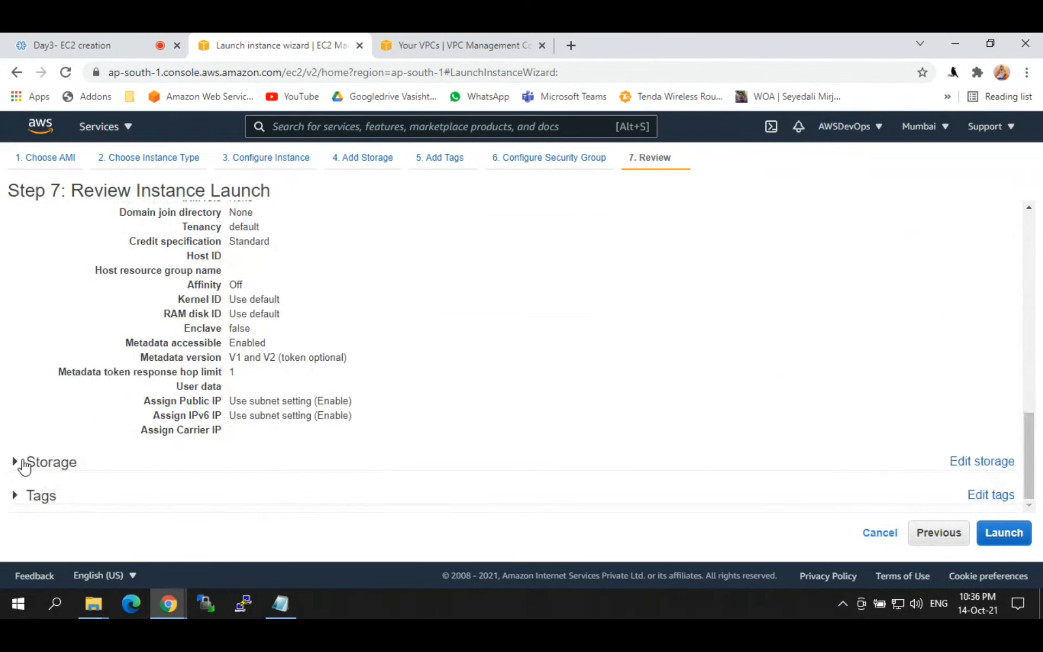
Step: Expand Storage to check the 10 GiB root volume, then expand Tags
{"action": "left_click", "coordinate": [22, 462]}
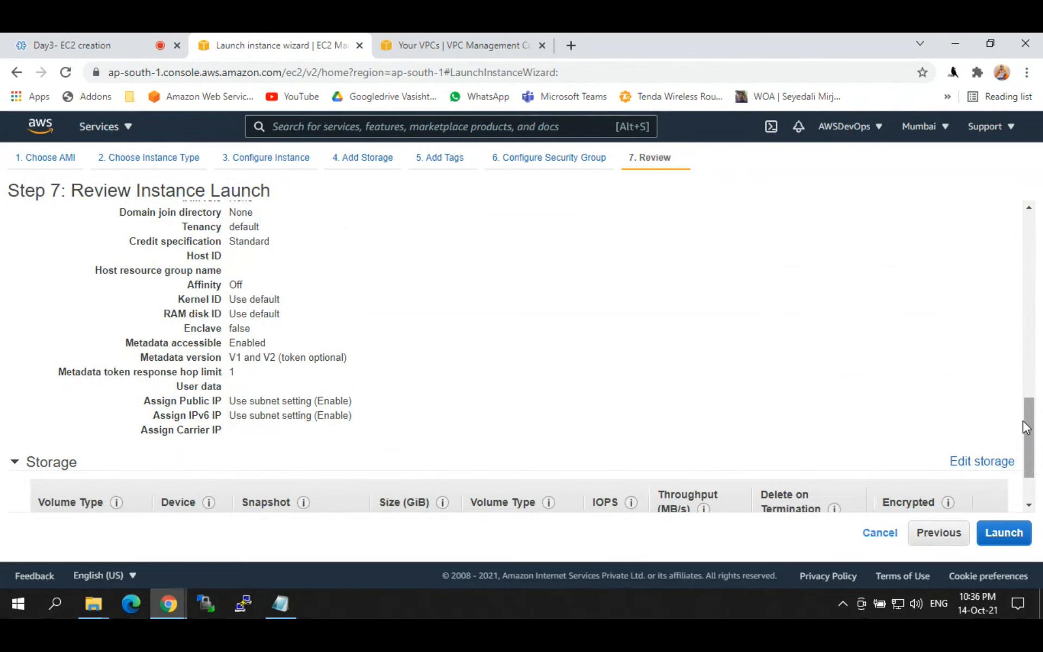
{"action": "left_click_drag", "start_coordinate": [1030, 418], "coordinate": [1031, 440]}
{"action": "left_click_drag", "start_coordinate": [367, 459], "coordinate": [361, 483]}
{"action": "left_click", "coordinate": [405, 490]}
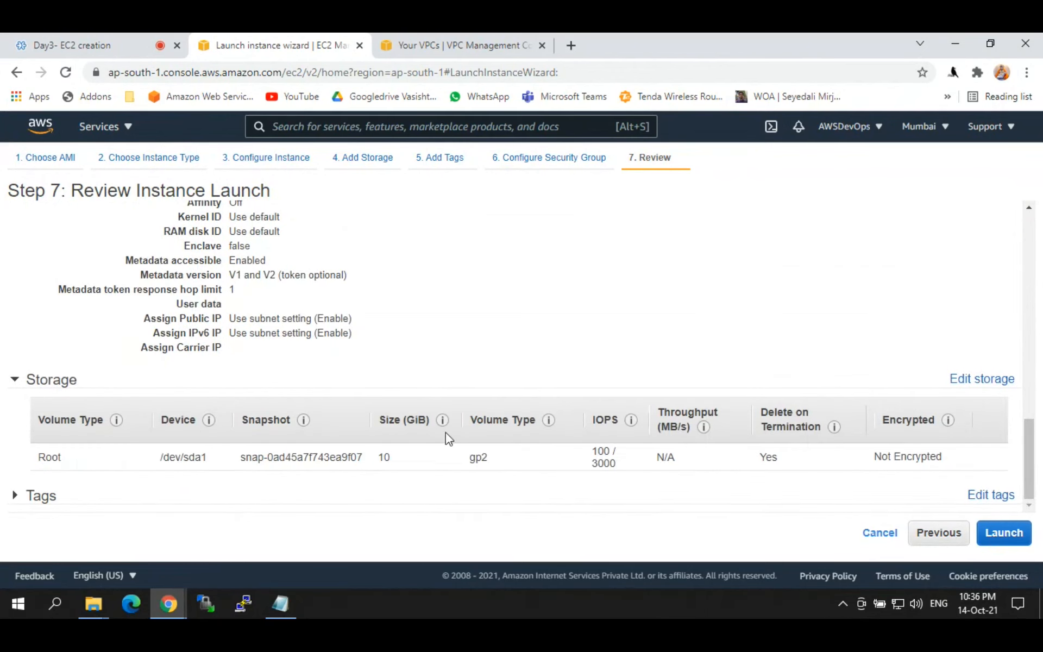
{"action": "left_click", "coordinate": [17, 495]}
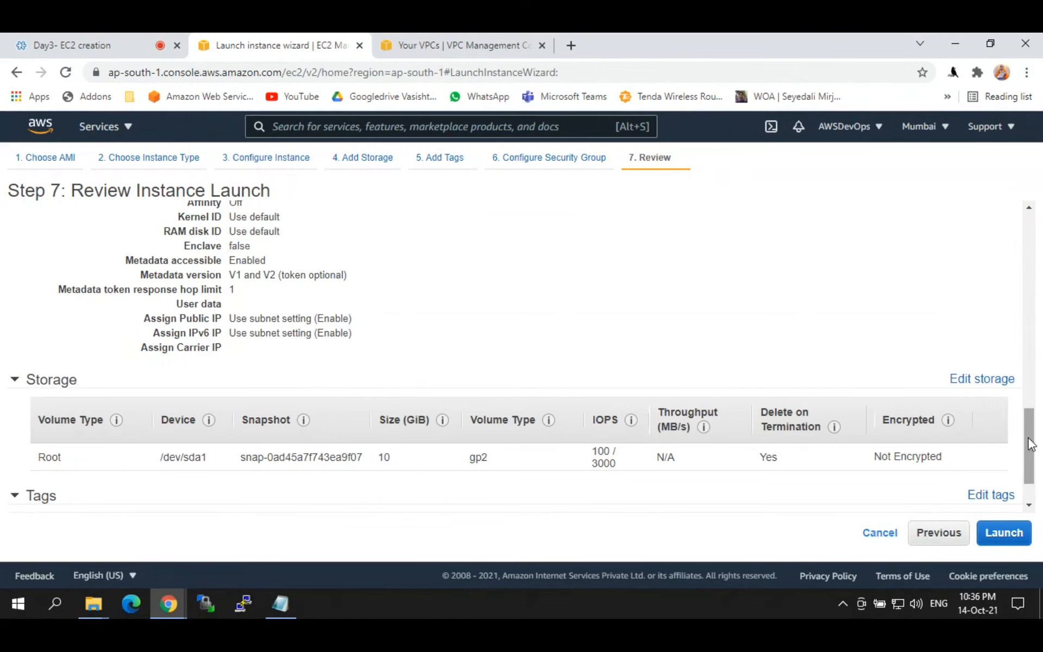
{"action": "scroll", "coordinate": [1031, 443], "scroll_direction": "down", "scroll_amount": 1}
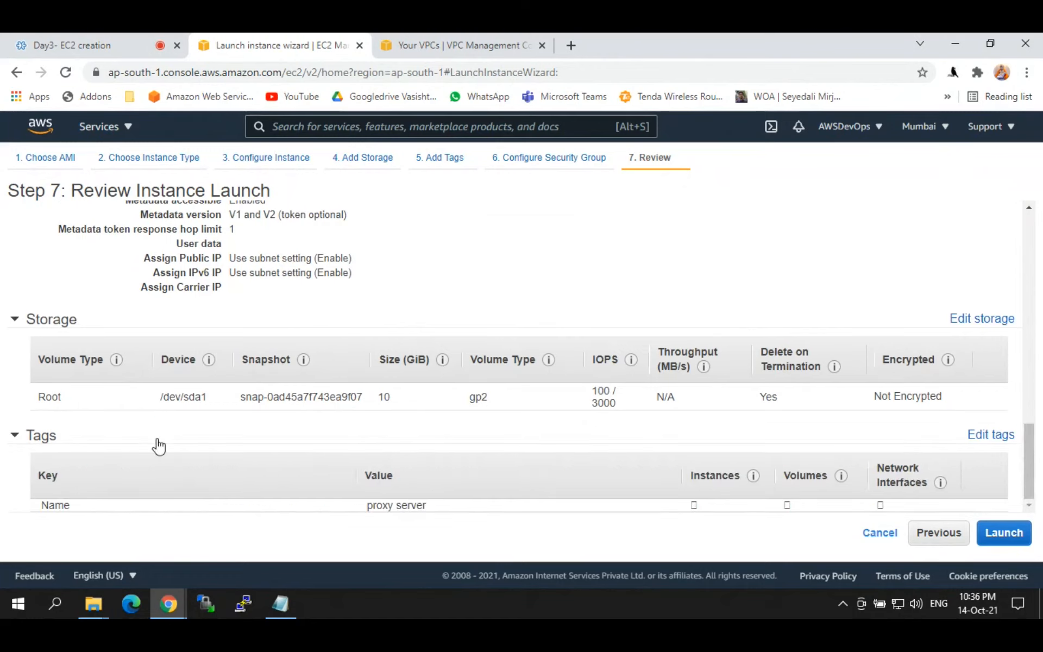
Step: Launch the reviewed instance and list the existing, new or no key pair options
{"action": "left_click", "coordinate": [1000, 538]}
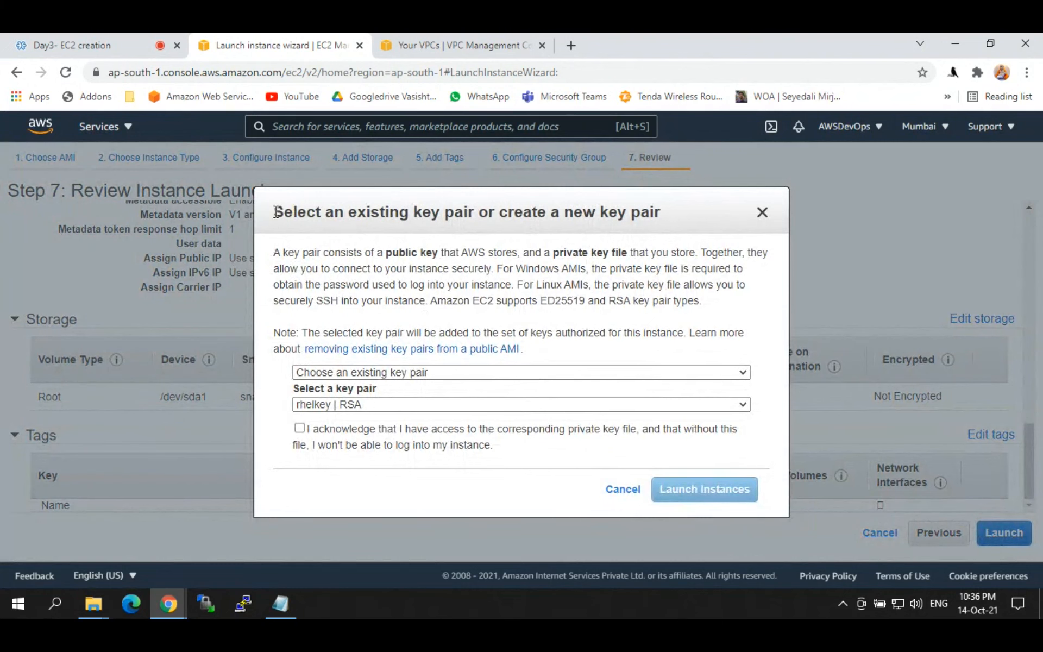
{"action": "left_click_drag", "start_coordinate": [276, 212], "coordinate": [348, 216]}
{"action": "left_click_drag", "start_coordinate": [573, 218], "coordinate": [634, 217]}
{"action": "left_click_drag", "start_coordinate": [427, 217], "coordinate": [272, 214]}
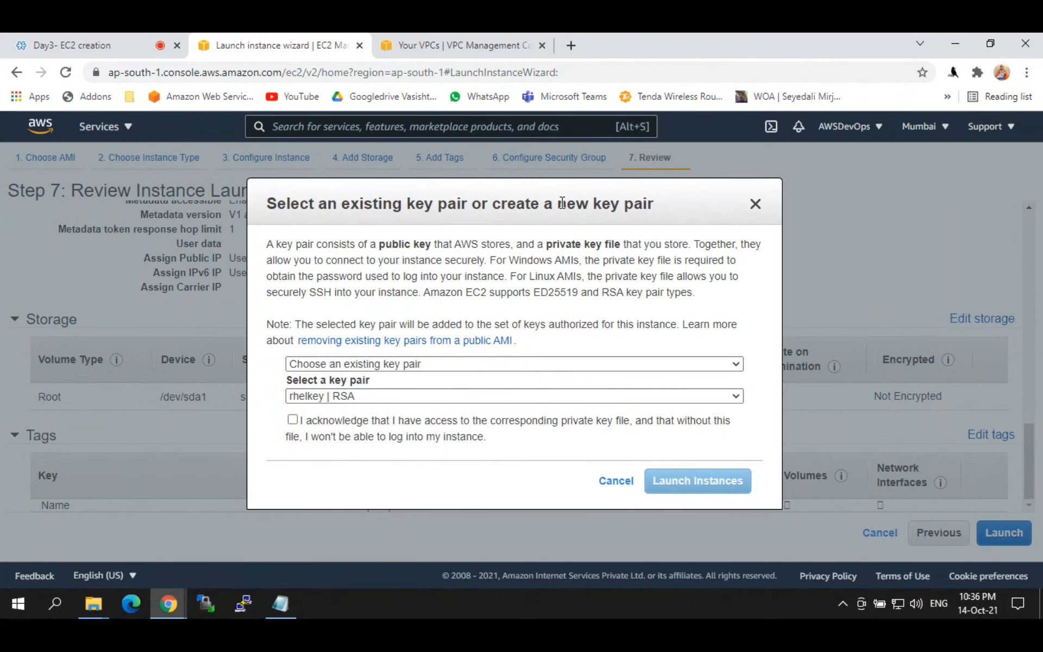
{"action": "left_click", "coordinate": [370, 358]}
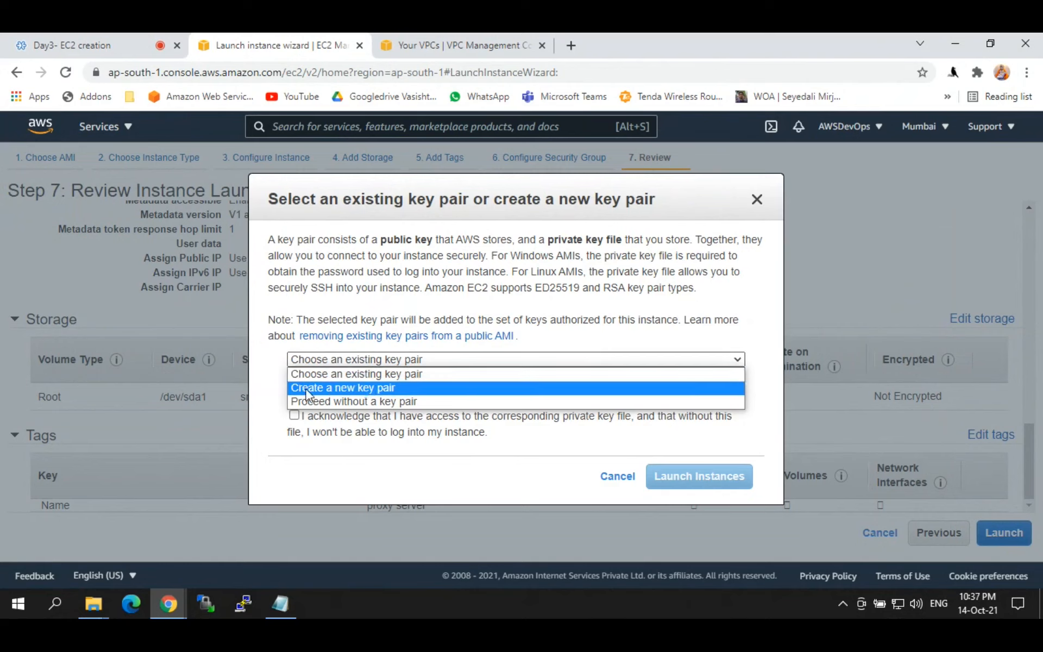
Step: Create a new RSA key pair named rhelkey and try downloading it
{"action": "left_click", "coordinate": [373, 389]}
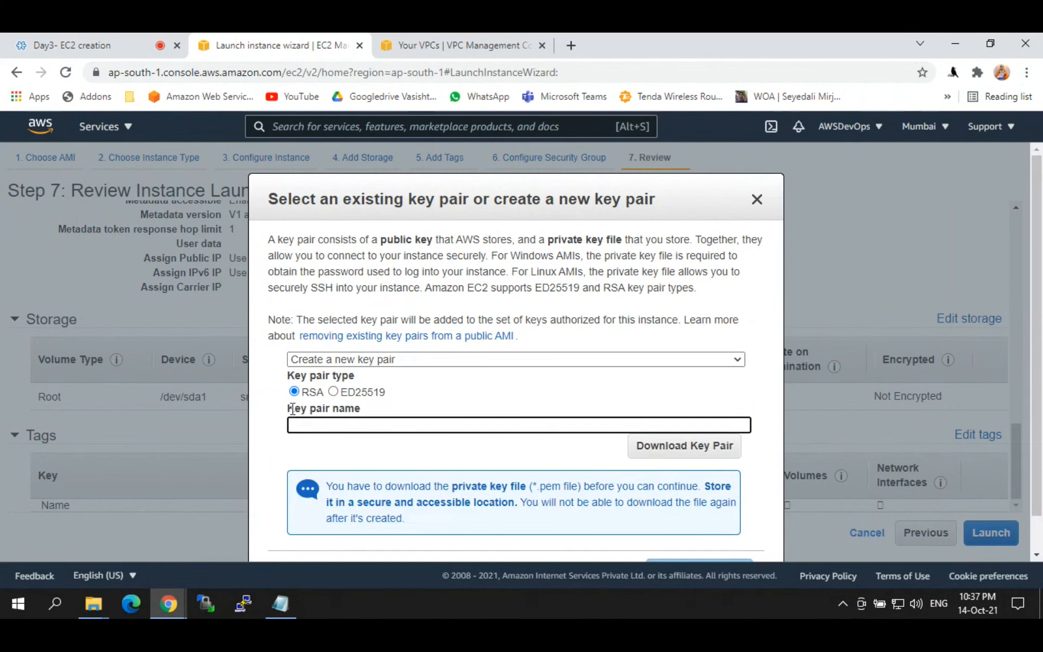
{"action": "left_click_drag", "start_coordinate": [289, 414], "coordinate": [368, 420]}
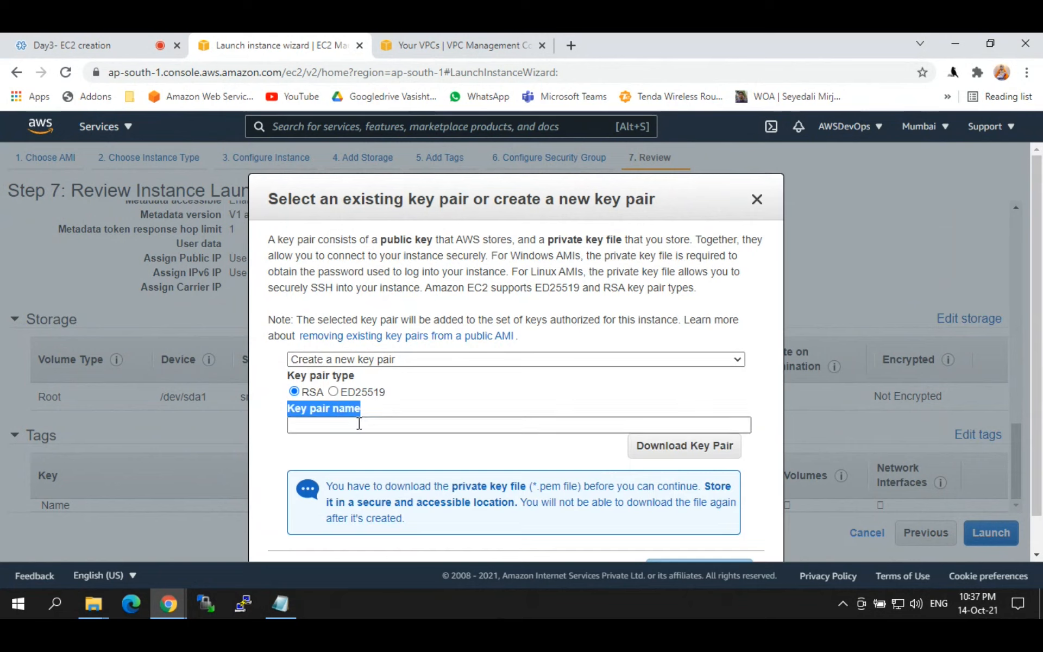
{"action": "left_click", "coordinate": [358, 423]}
{"action": "left_click_drag", "start_coordinate": [288, 412], "coordinate": [368, 414]}
{"action": "left_click", "coordinate": [324, 425]}
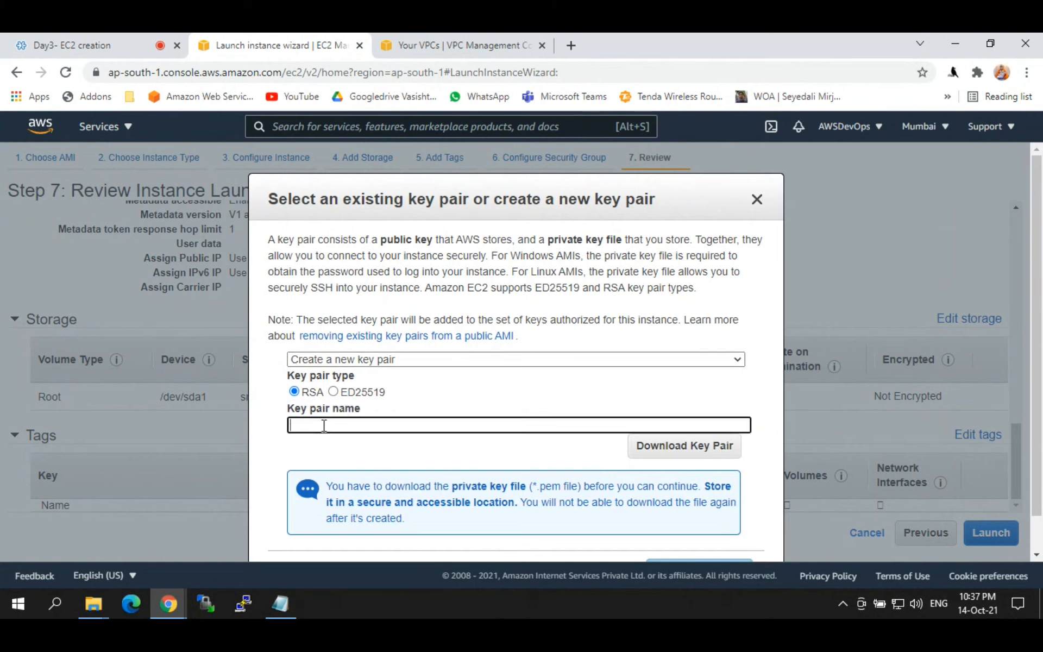
{"action": "type", "text": "rh"}
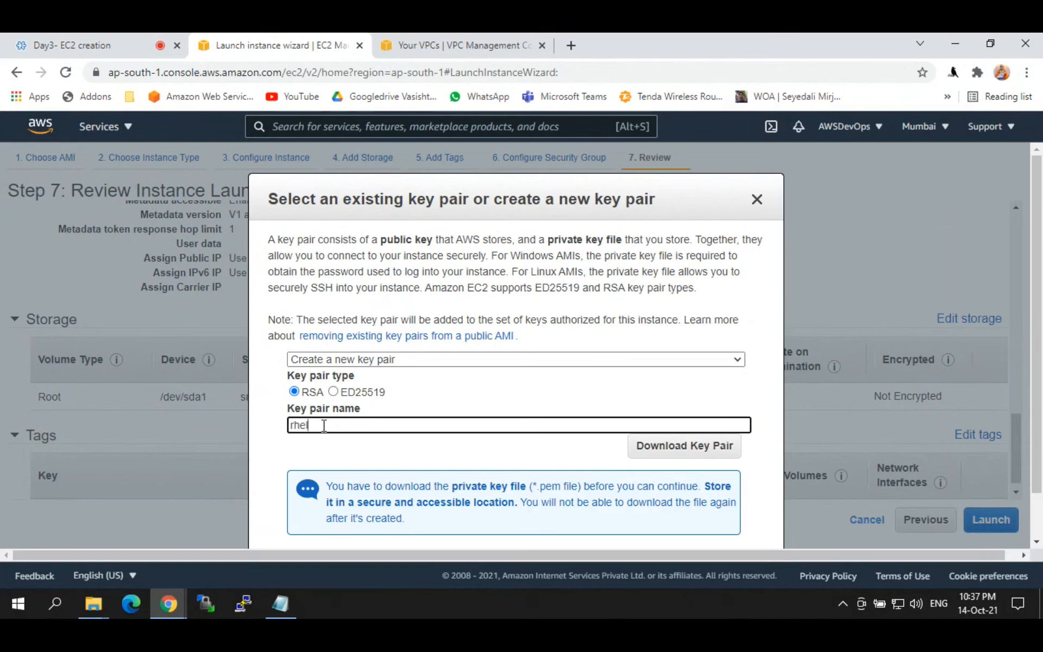
{"action": "type", "text": "elkey"}
{"action": "left_click_drag", "start_coordinate": [331, 425], "coordinate": [278, 429]}
{"action": "left_click", "coordinate": [342, 428]}
{"action": "left_click", "coordinate": [679, 454]}
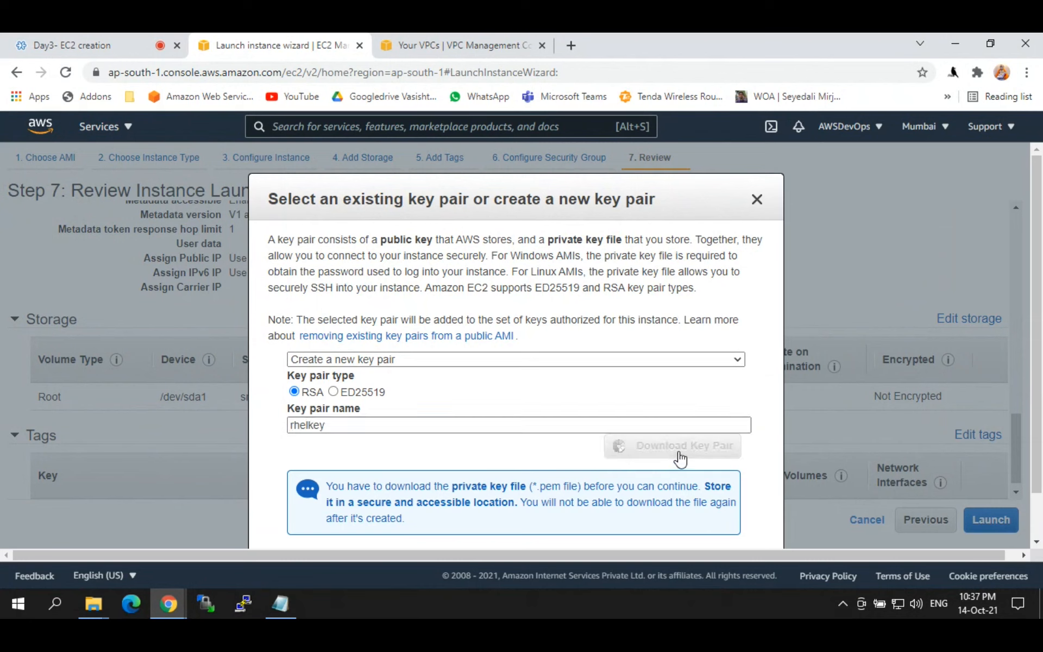
Step: Rename the key pair to rhel, download rhel.pem, and launch the instance
{"action": "left_click_drag", "start_coordinate": [505, 509], "coordinate": [640, 514]}
{"action": "left_click", "coordinate": [337, 425]}
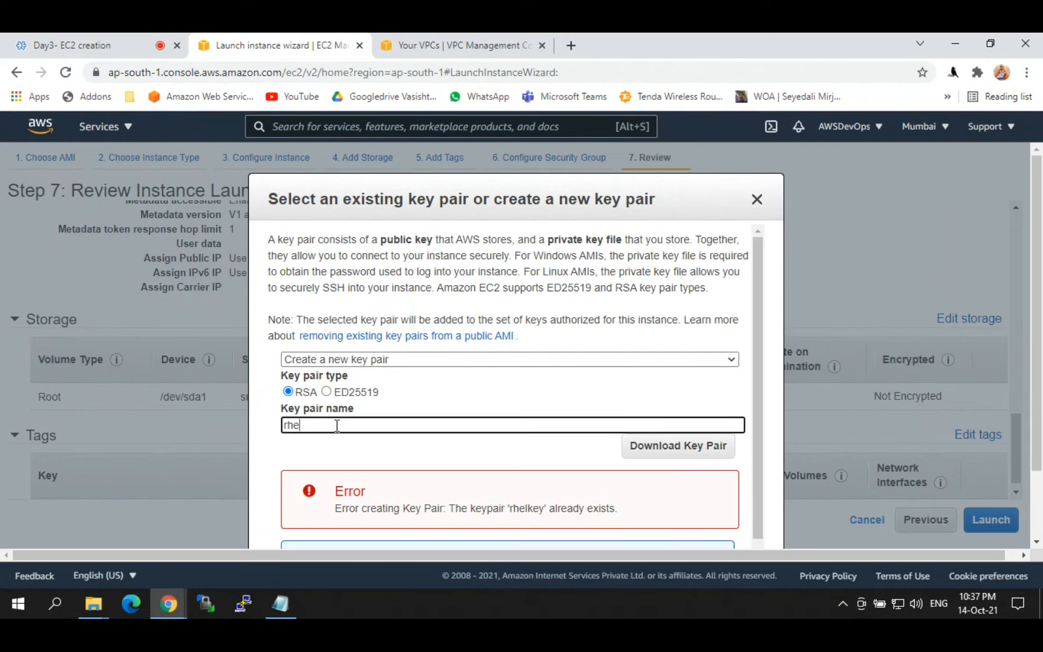
{"action": "type", "text": "l"}
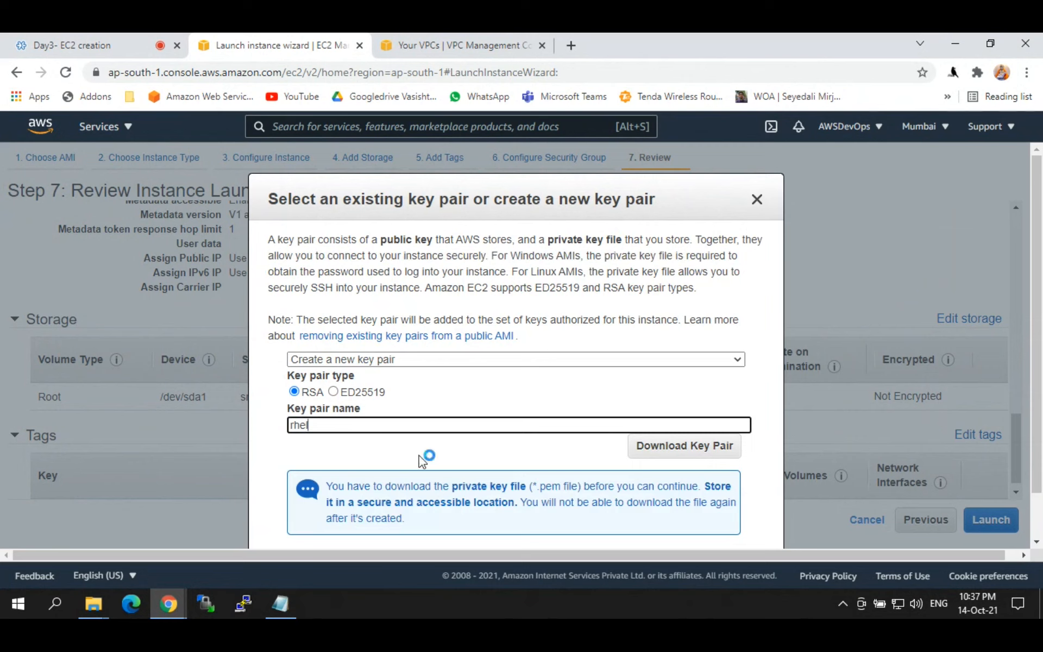
{"action": "left_click", "coordinate": [645, 449]}
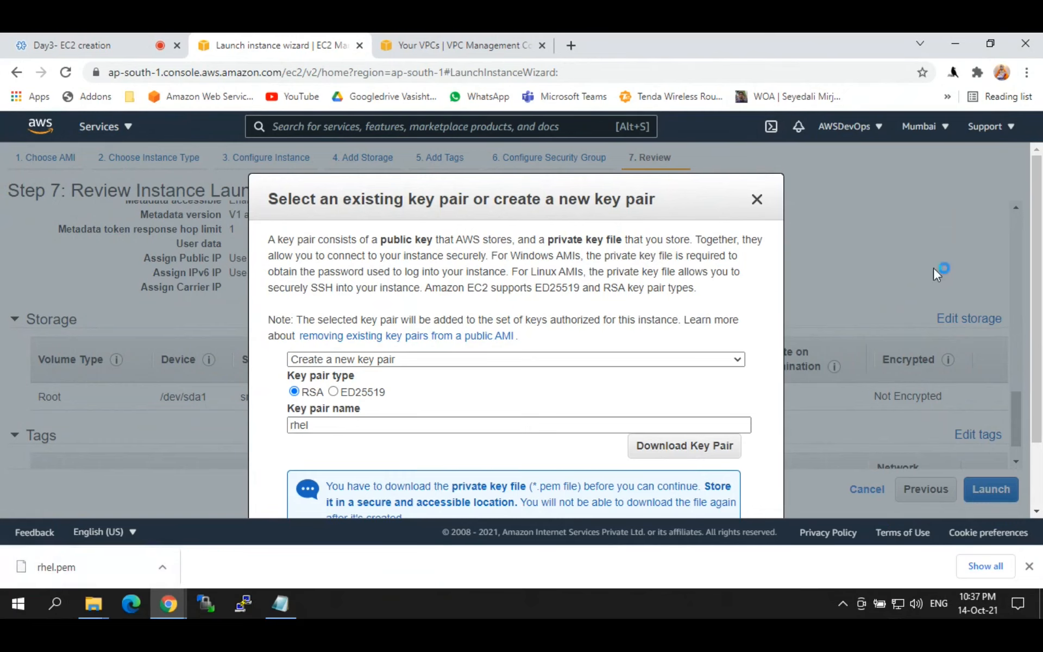
{"action": "left_click_drag", "start_coordinate": [1041, 229], "coordinate": [1042, 294]}
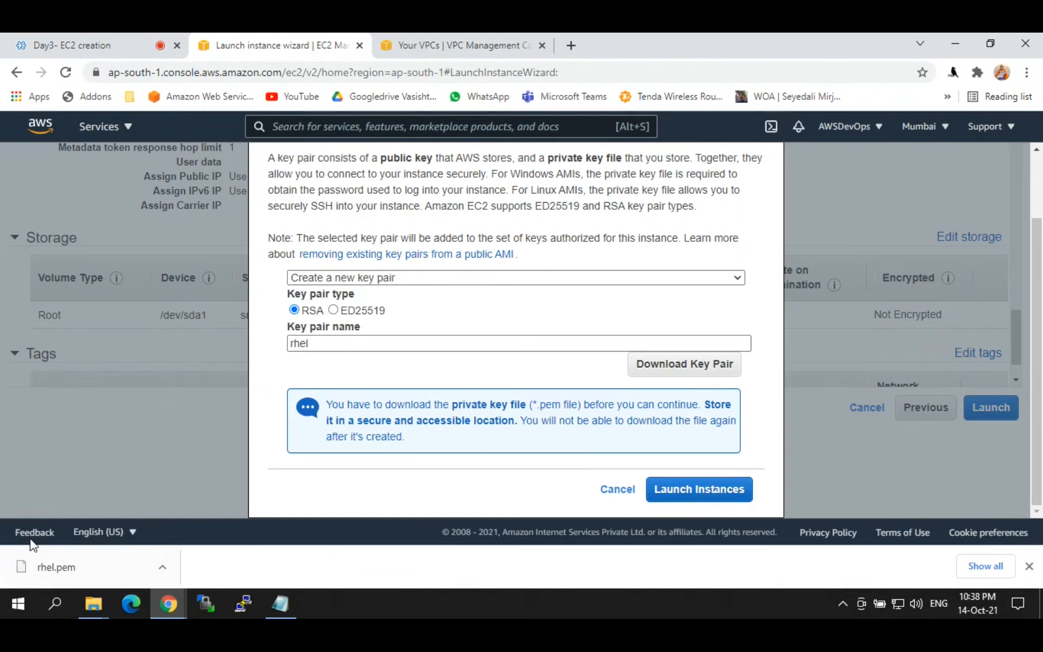
{"action": "left_click", "coordinate": [29, 577]}
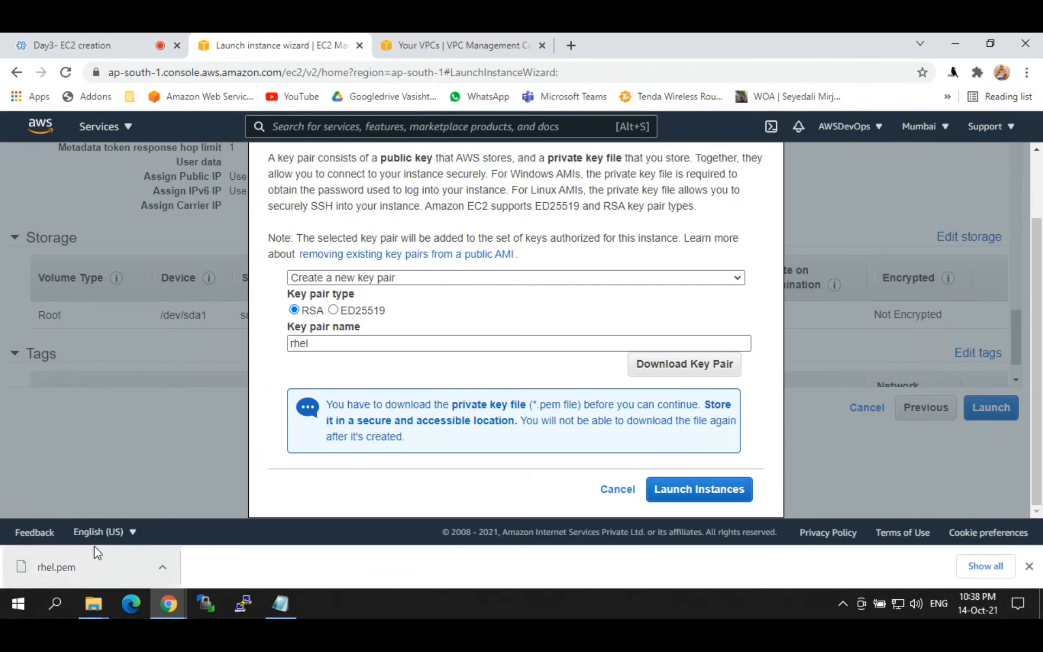
{"action": "left_click", "coordinate": [709, 490]}
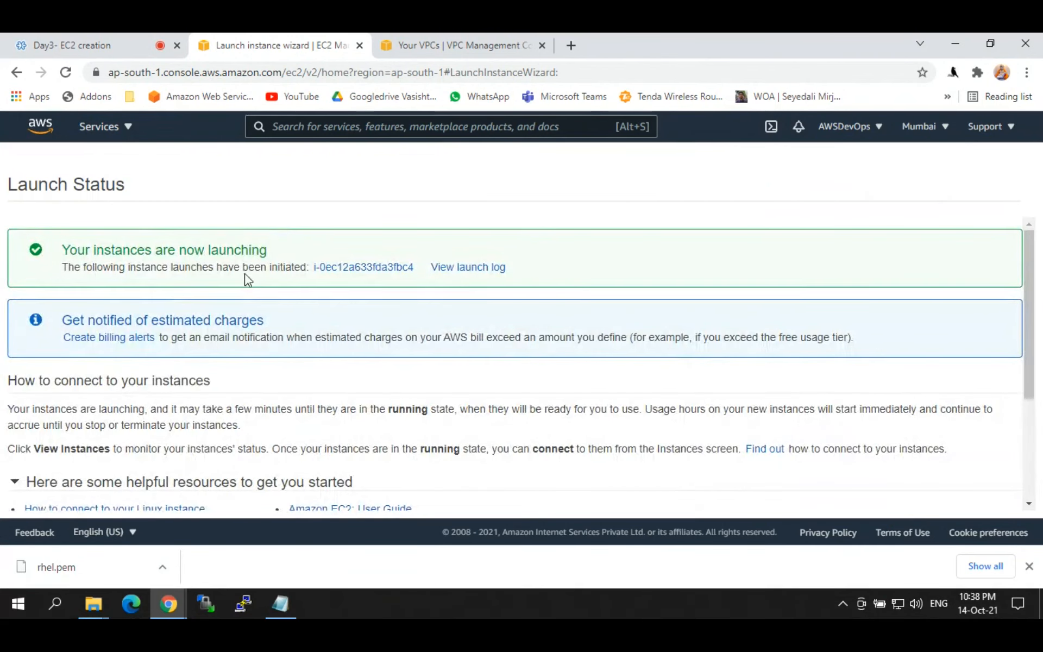
Step: Confirm the instance is launching and open it in the Instances list
{"action": "left_click_drag", "start_coordinate": [66, 250], "coordinate": [270, 255]}
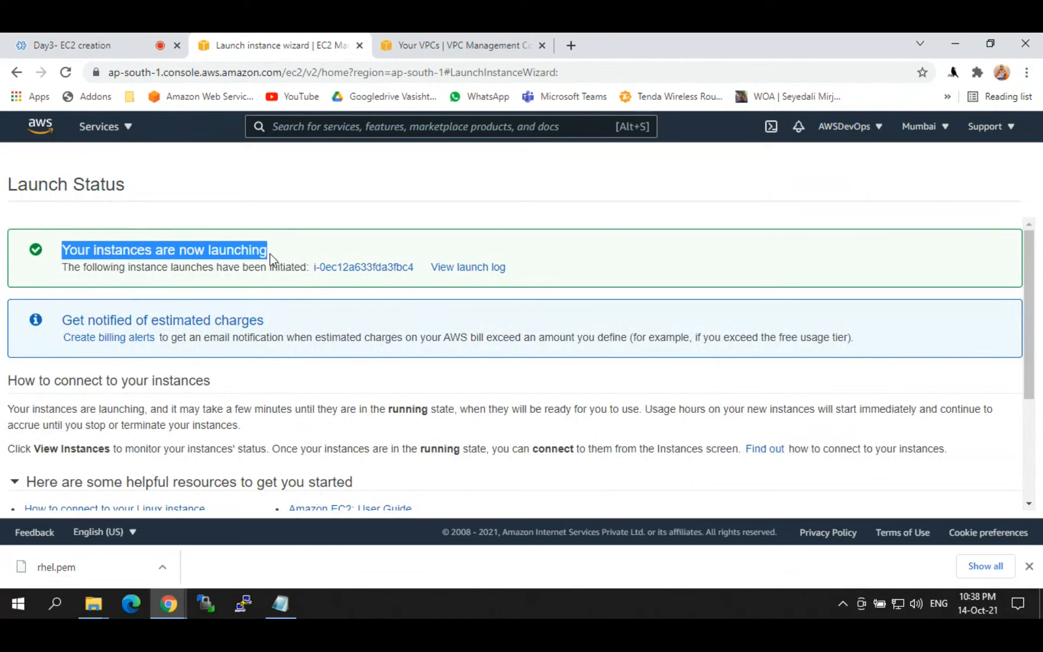
{"action": "left_click", "coordinate": [364, 268]}
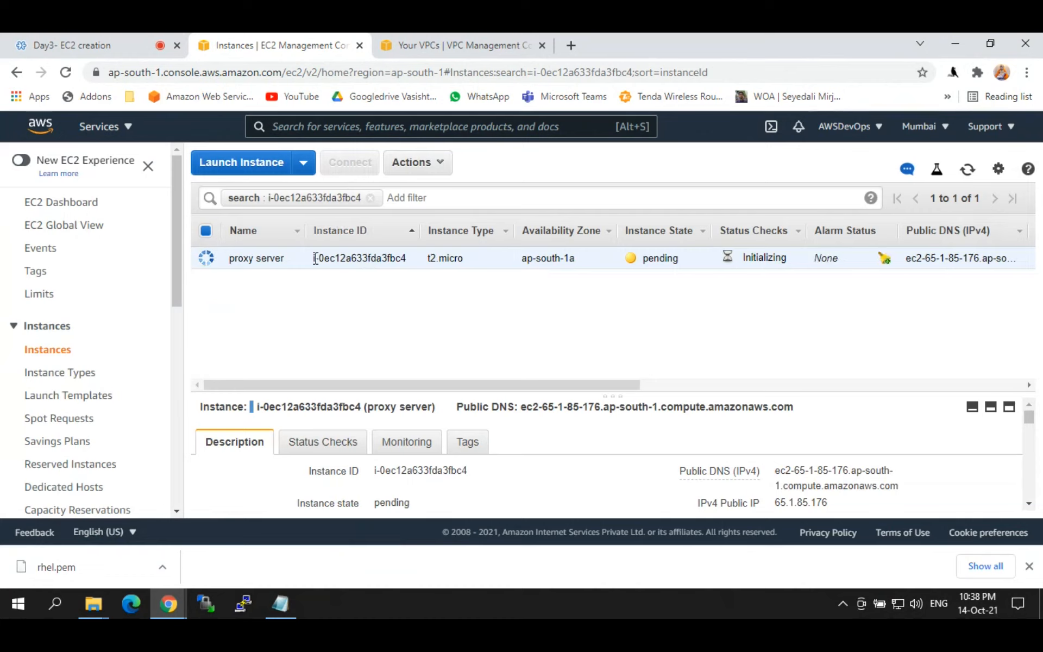
Step: Remove the instance ID filter, sort by Name, and cancel the proxy server rename
{"action": "mouse_move", "coordinate": [232, 260]}
{"action": "left_click_drag", "start_coordinate": [231, 260], "coordinate": [286, 260]}
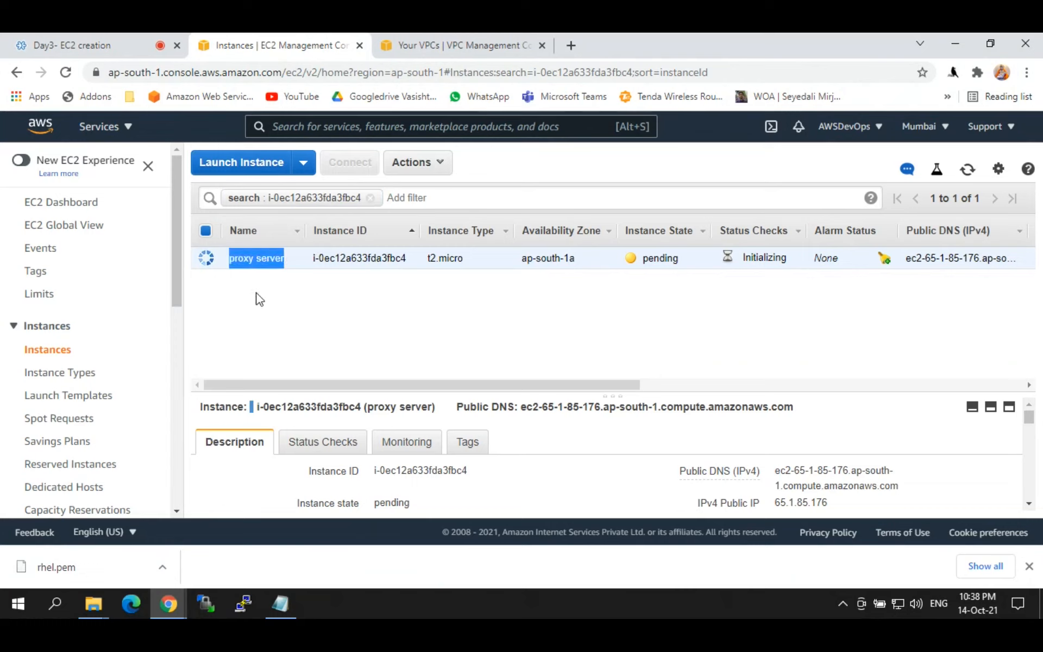
{"action": "left_click", "coordinate": [370, 198]}
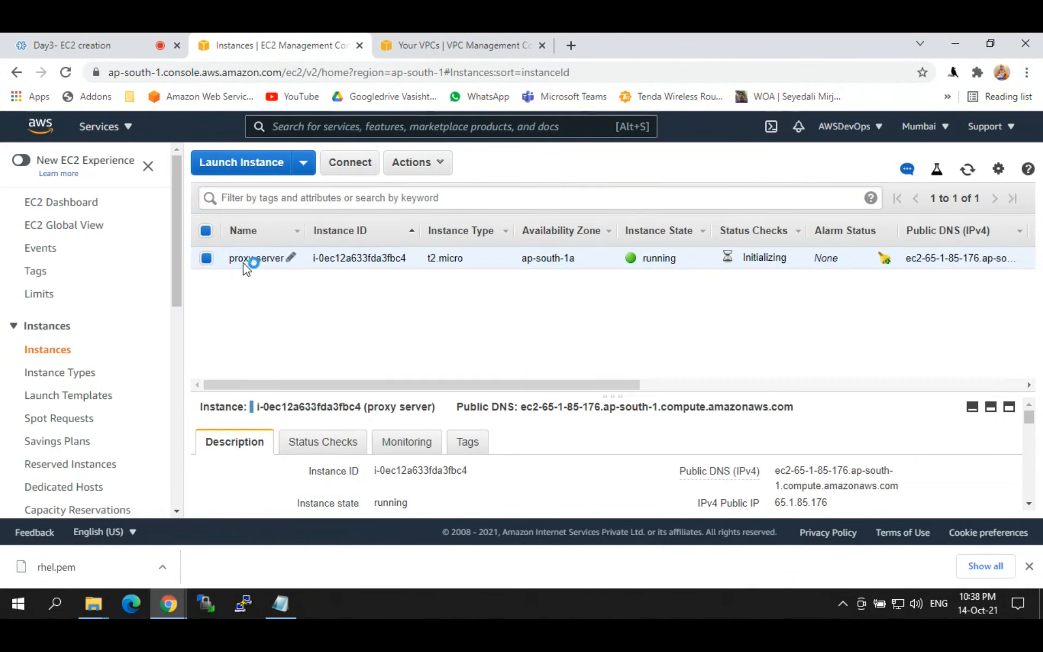
{"action": "left_click_drag", "start_coordinate": [237, 231], "coordinate": [253, 232]}
{"action": "left_click", "coordinate": [256, 235]}
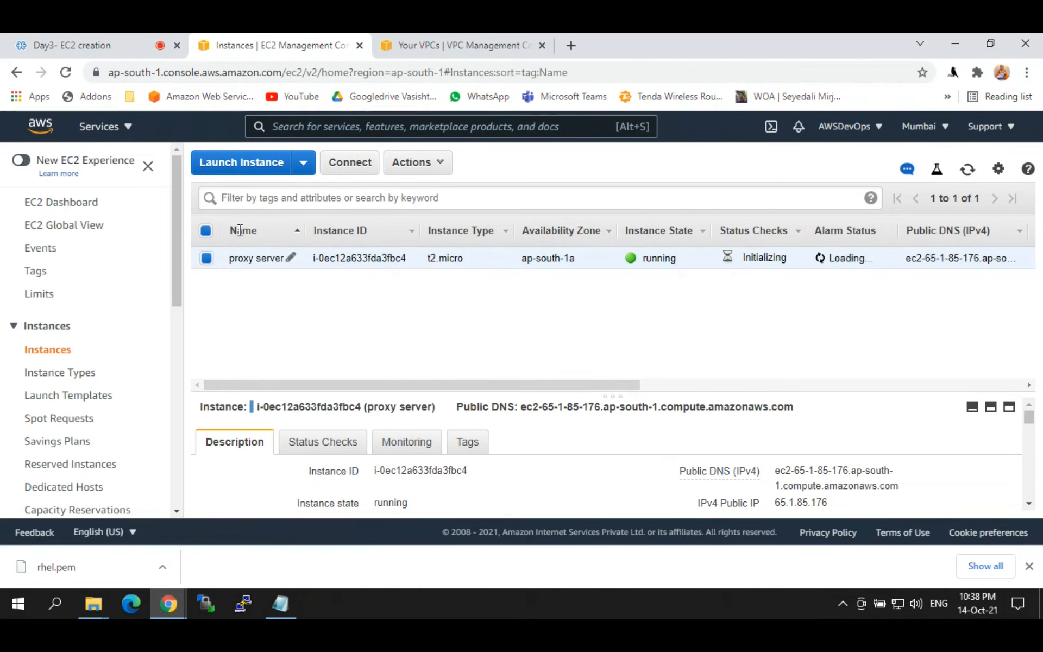
{"action": "left_click", "coordinate": [291, 257]}
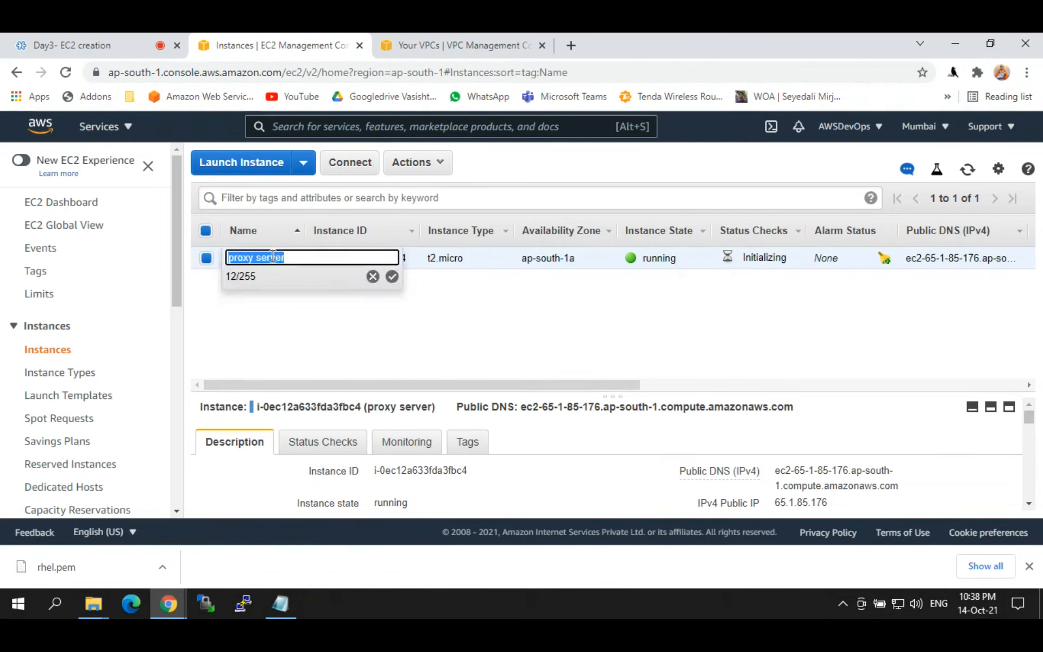
{"action": "left_click", "coordinate": [266, 322]}
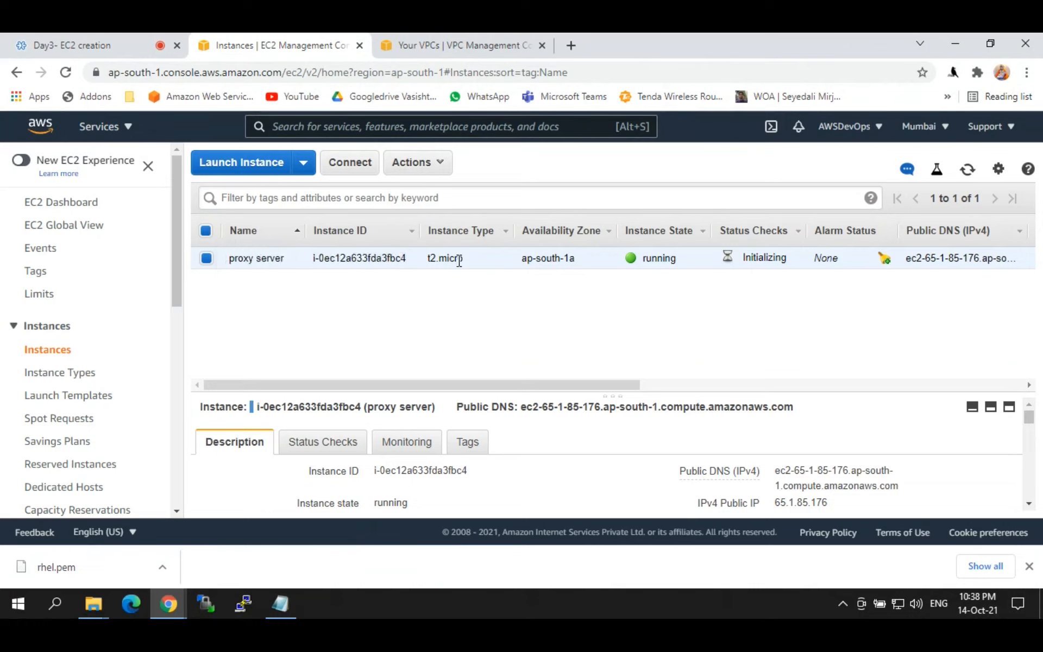
Step: Check t2.micro type, ap-south-1a zone and running state, then sort by IPv4 Public IP
{"action": "left_click_drag", "start_coordinate": [432, 263], "coordinate": [428, 260]}
{"action": "left_click_drag", "start_coordinate": [326, 386], "coordinate": [374, 388]}
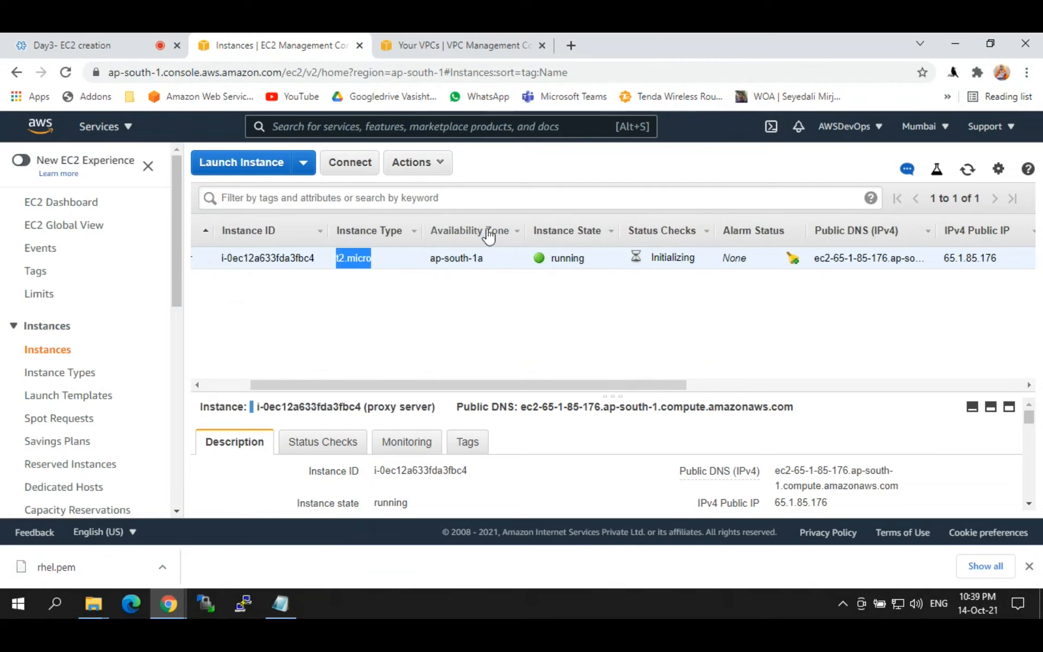
{"action": "left_click_drag", "start_coordinate": [484, 259], "coordinate": [429, 265]}
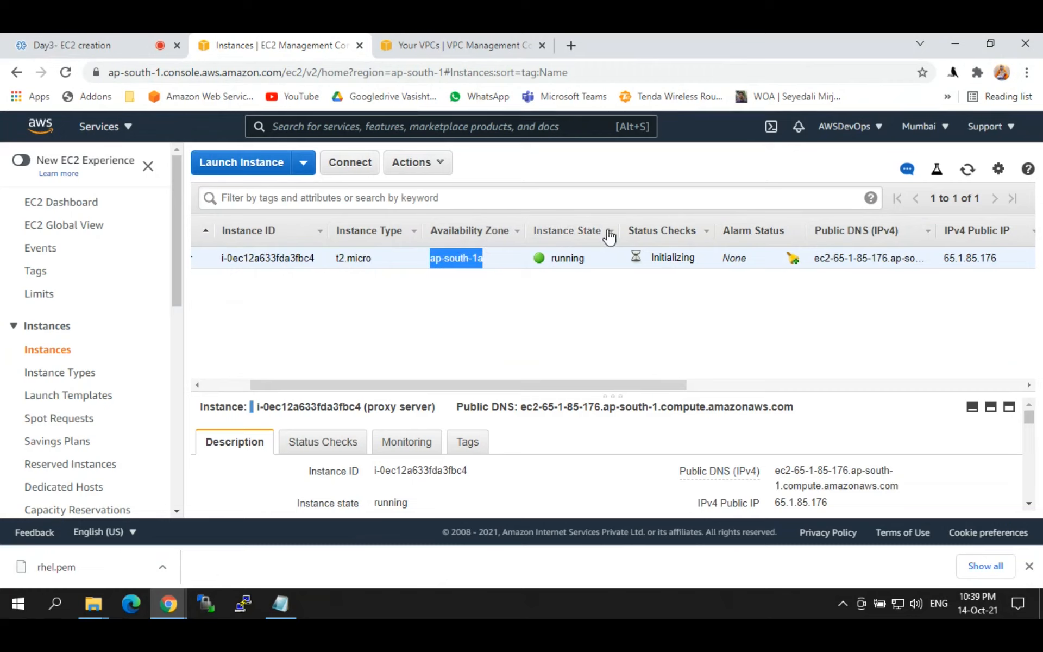
{"action": "left_click_drag", "start_coordinate": [595, 267], "coordinate": [539, 266]}
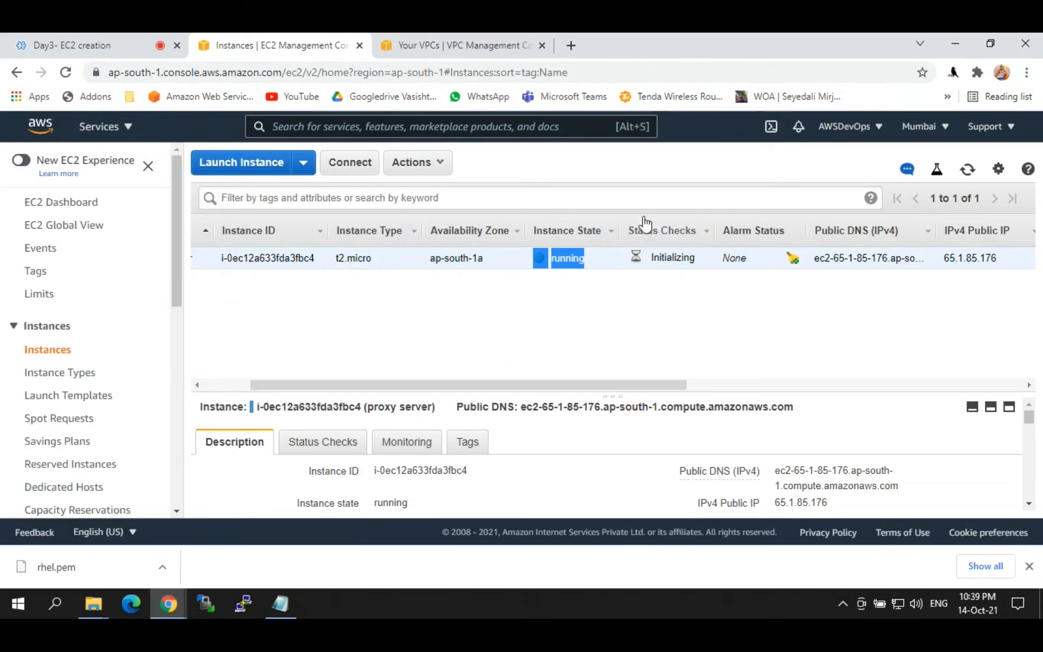
{"action": "left_click_drag", "start_coordinate": [698, 258], "coordinate": [642, 258]}
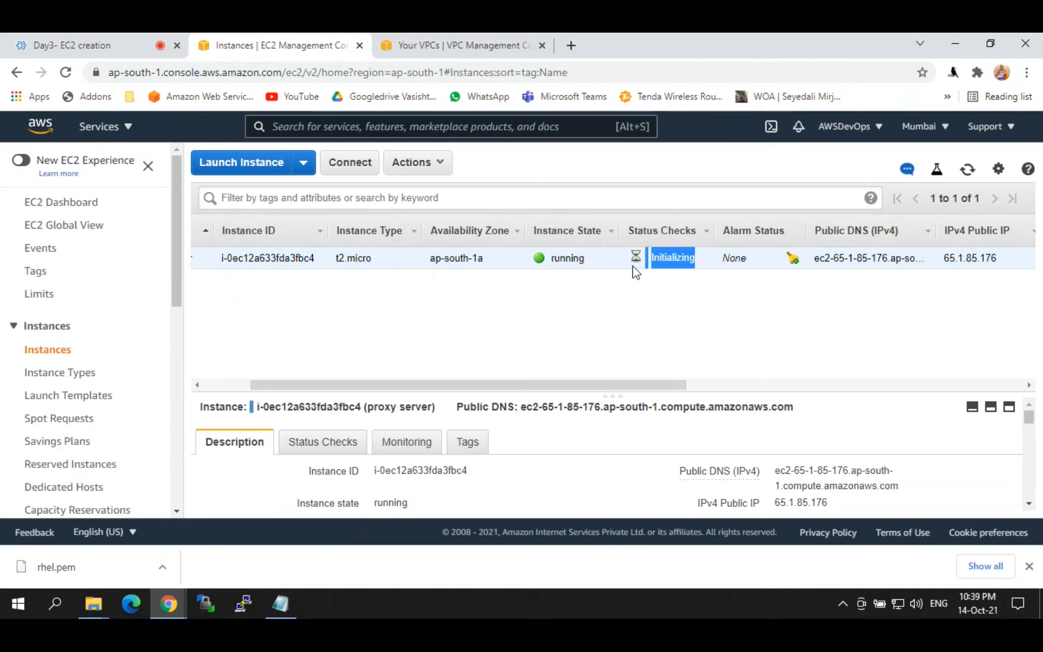
{"action": "left_click_drag", "start_coordinate": [550, 386], "coordinate": [628, 392]}
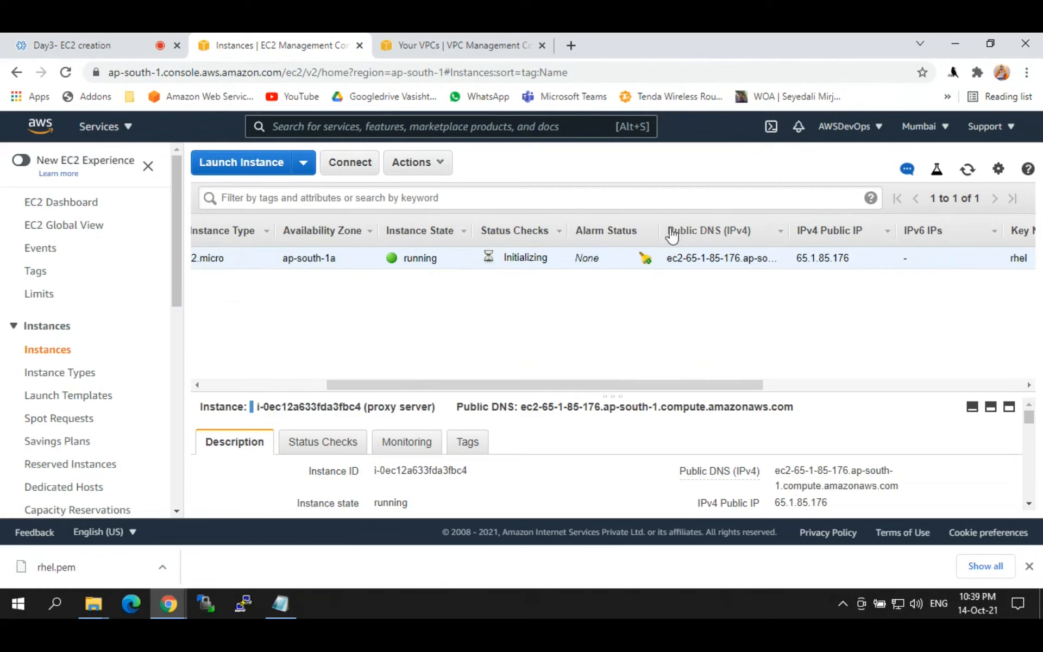
{"action": "left_click_drag", "start_coordinate": [794, 236], "coordinate": [872, 241]}
{"action": "left_click", "coordinate": [873, 240]}
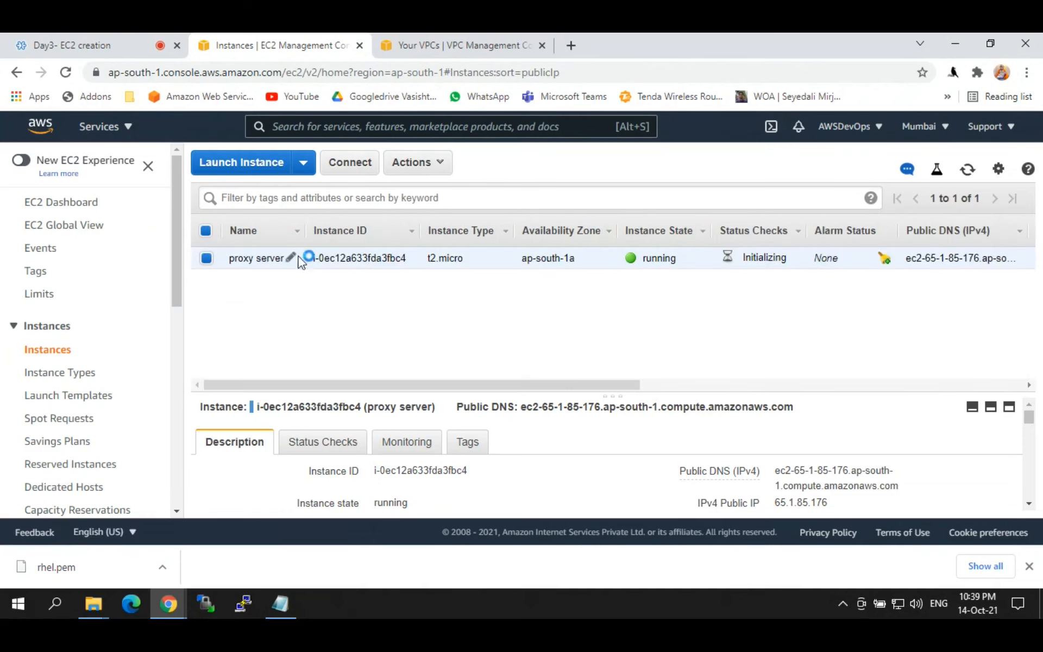
Step: Note the rhel key name and resize the instance details pane
{"action": "left_click_drag", "start_coordinate": [627, 391], "coordinate": [968, 365]}
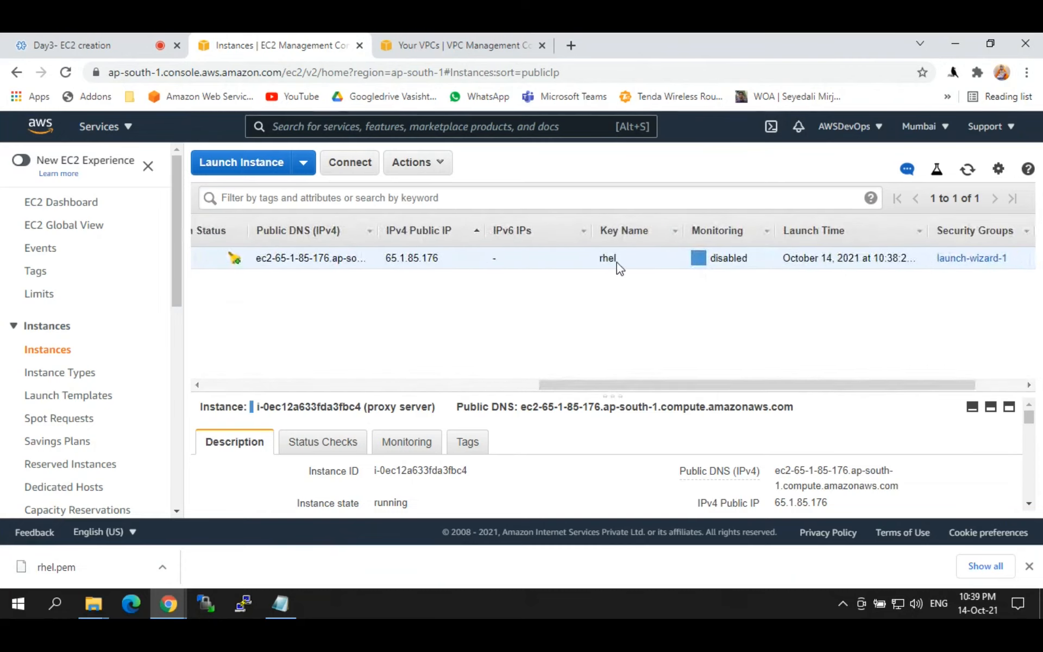
{"action": "left_click_drag", "start_coordinate": [625, 263], "coordinate": [605, 264]}
{"action": "left_click_drag", "start_coordinate": [661, 387], "coordinate": [742, 381]}
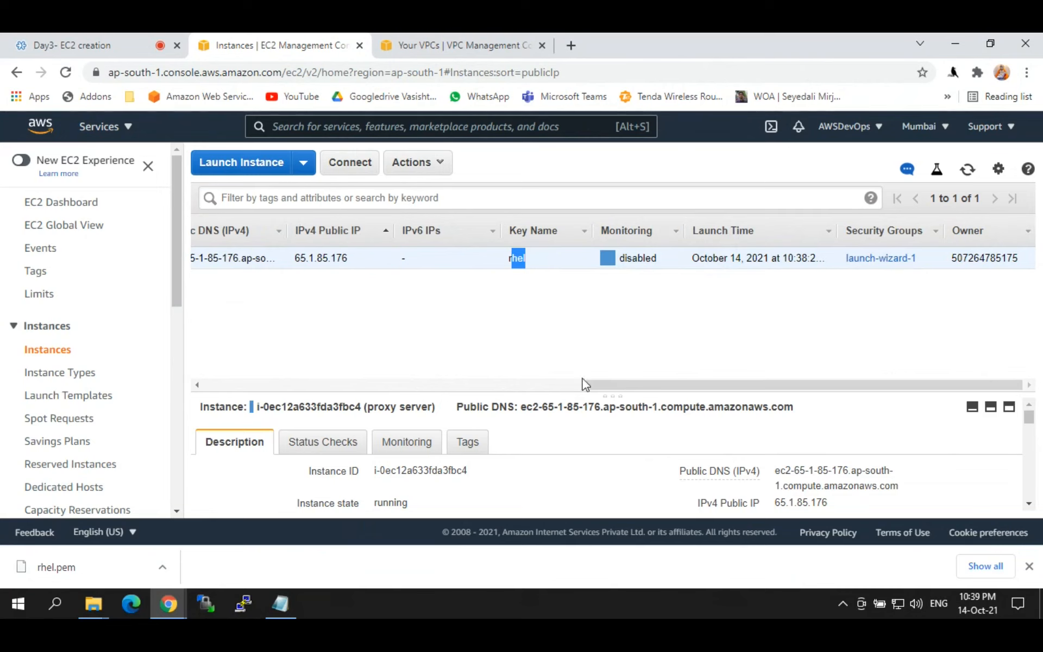
{"action": "left_click_drag", "start_coordinate": [586, 385], "coordinate": [221, 396]}
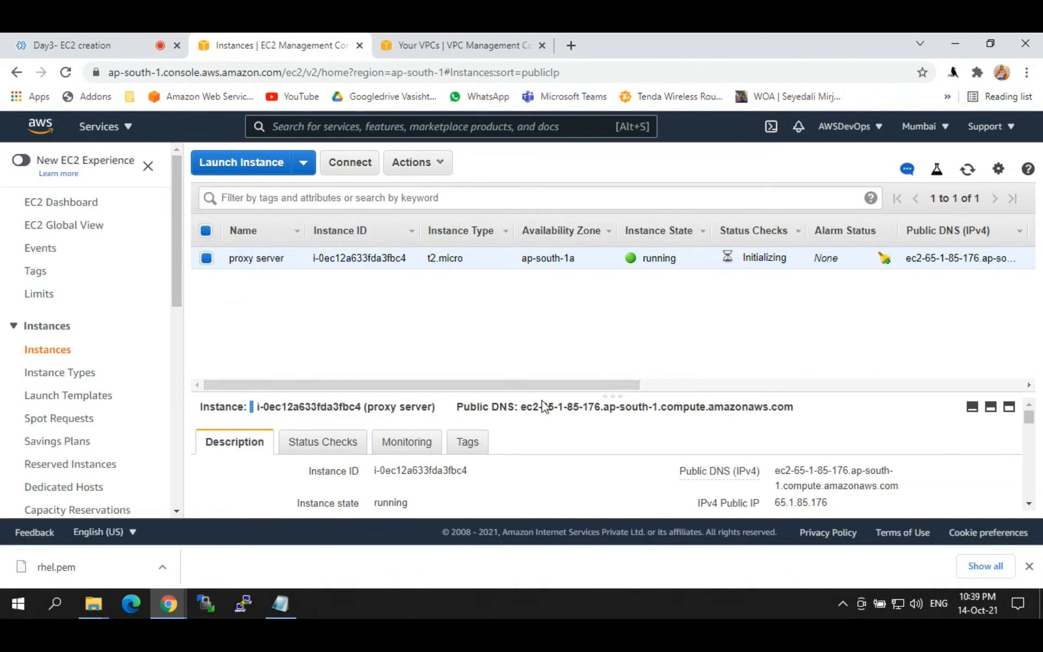
{"action": "left_click_drag", "start_coordinate": [541, 392], "coordinate": [531, 284]}
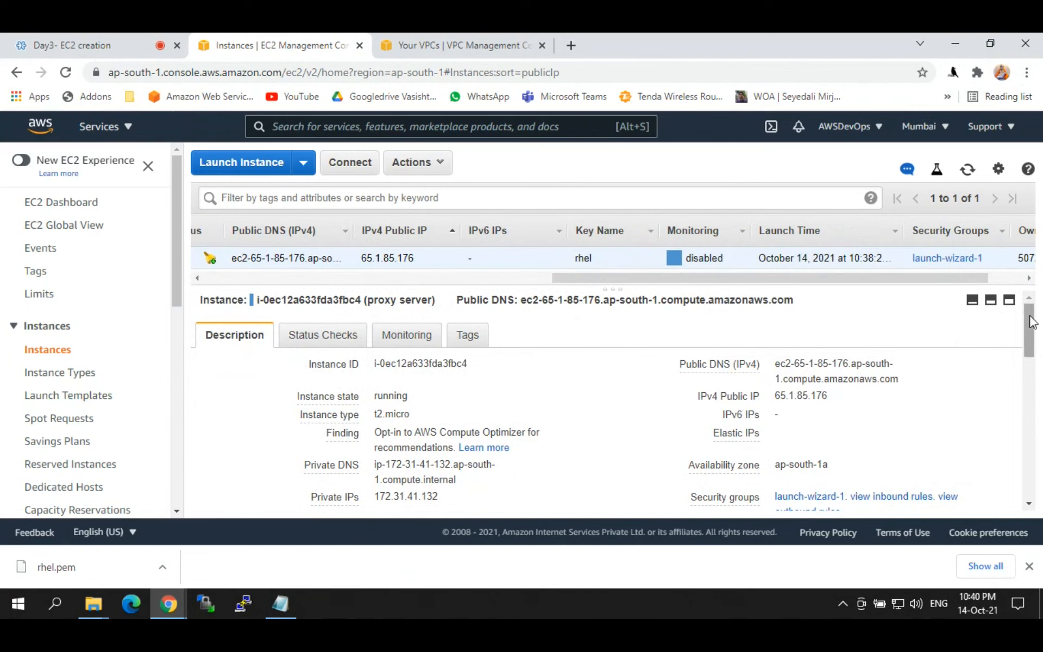
{"action": "mouse_move", "coordinate": [1032, 322]}
{"action": "left_mouse_down"}
{"action": "mouse_move", "coordinate": [1033, 337]}
{"action": "mouse_move", "coordinate": [1031, 318]}
{"action": "left_mouse_up"}
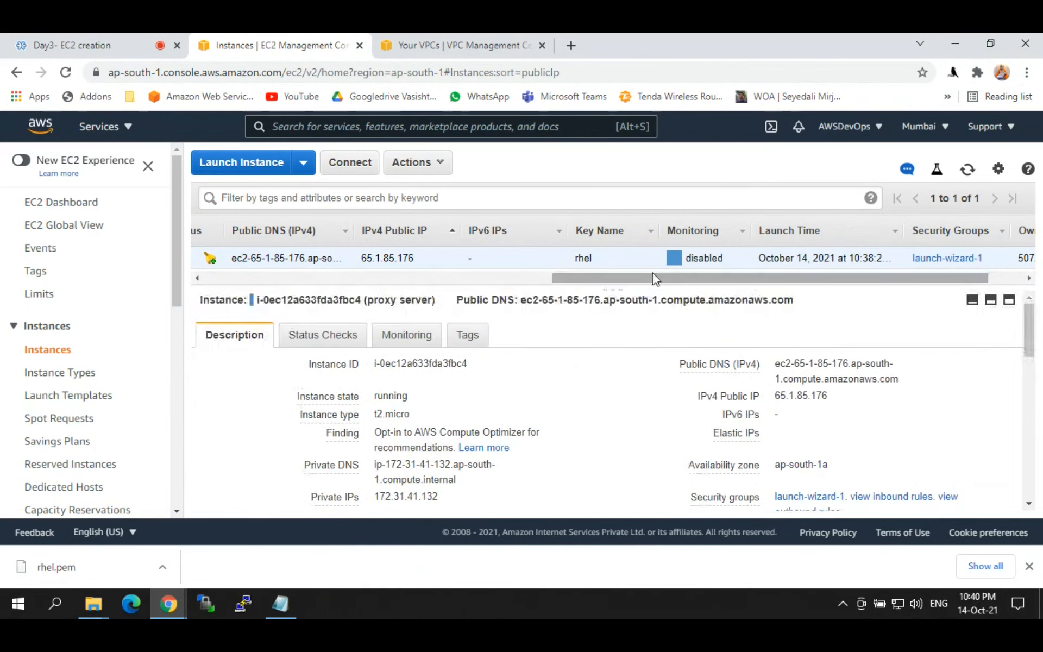
{"action": "left_click_drag", "start_coordinate": [642, 286], "coordinate": [305, 318]}
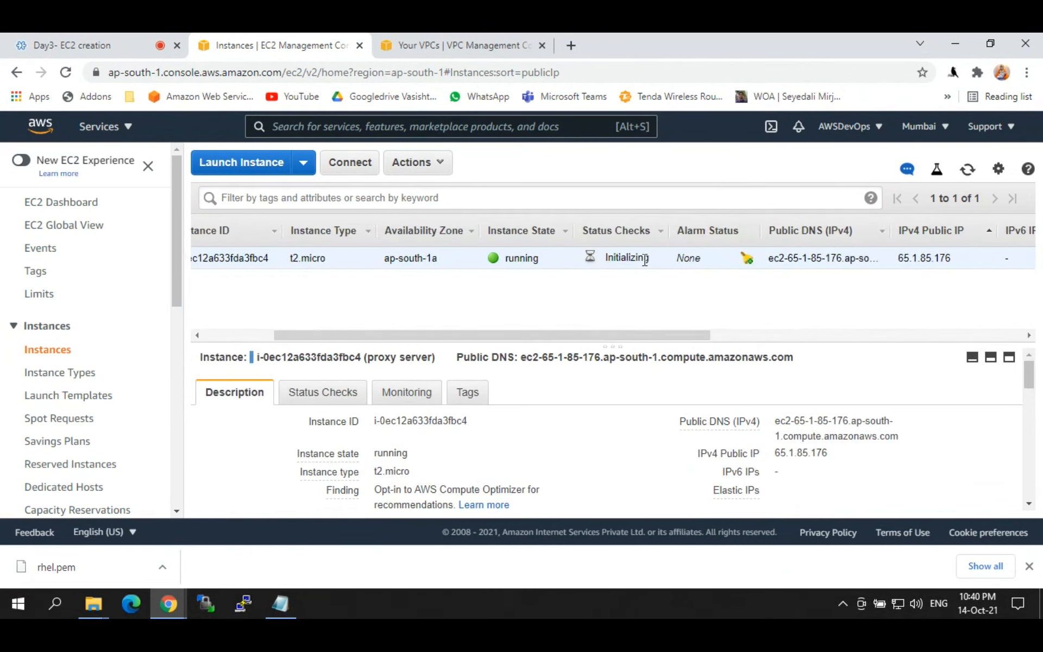
Step: Sort the instances by status checks, still Initializing, and enlarge the details area
{"action": "left_click_drag", "start_coordinate": [647, 260], "coordinate": [605, 267]}
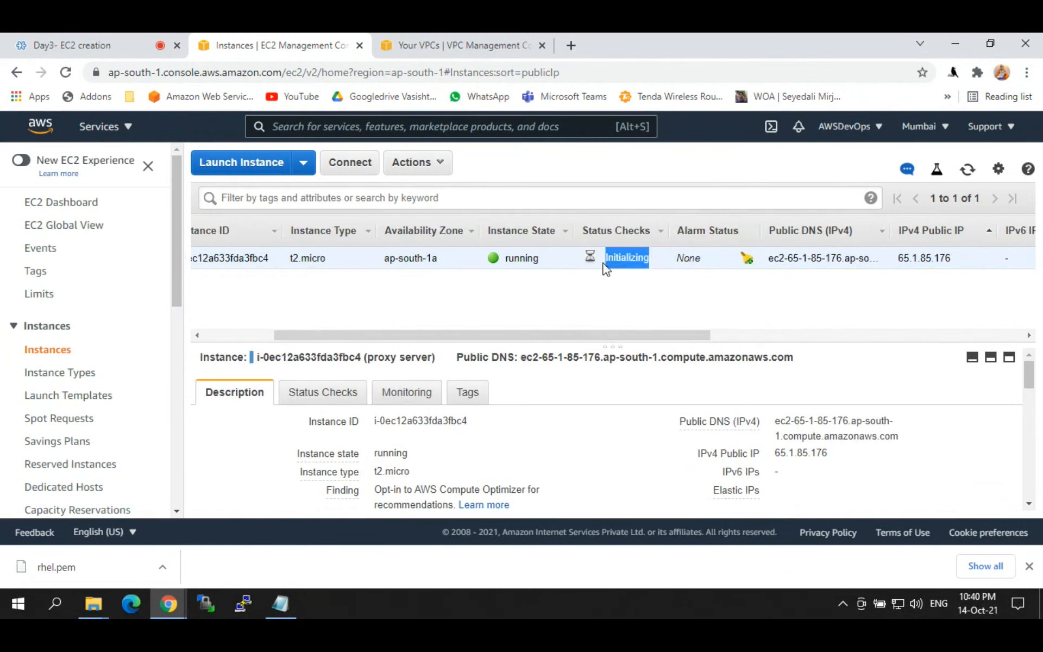
{"action": "left_click", "coordinate": [603, 231]}
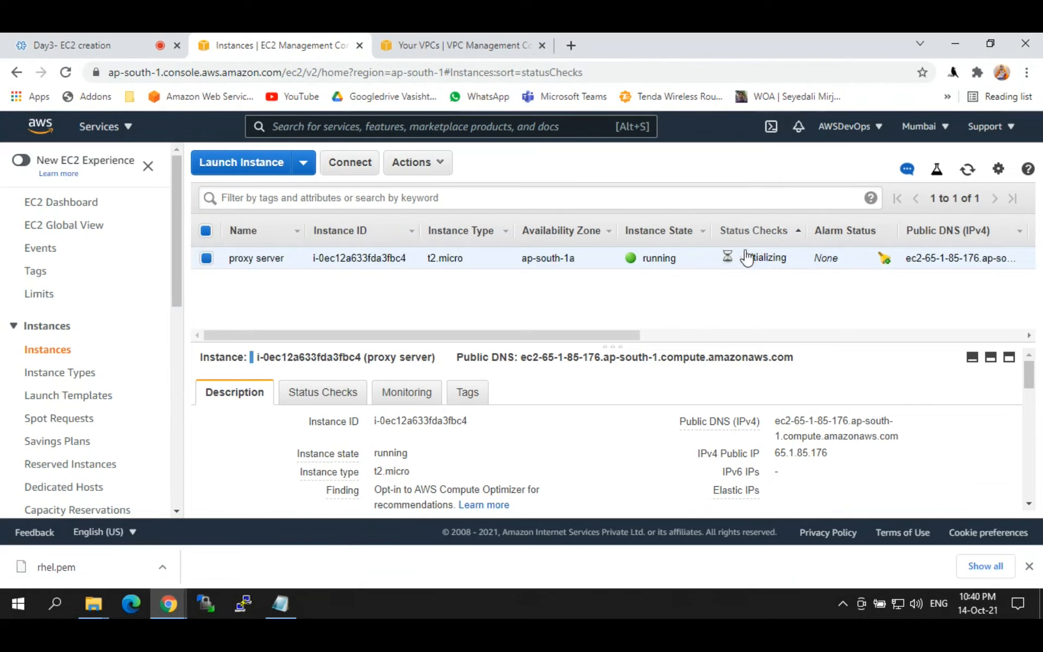
{"action": "left_click_drag", "start_coordinate": [588, 344], "coordinate": [595, 292]}
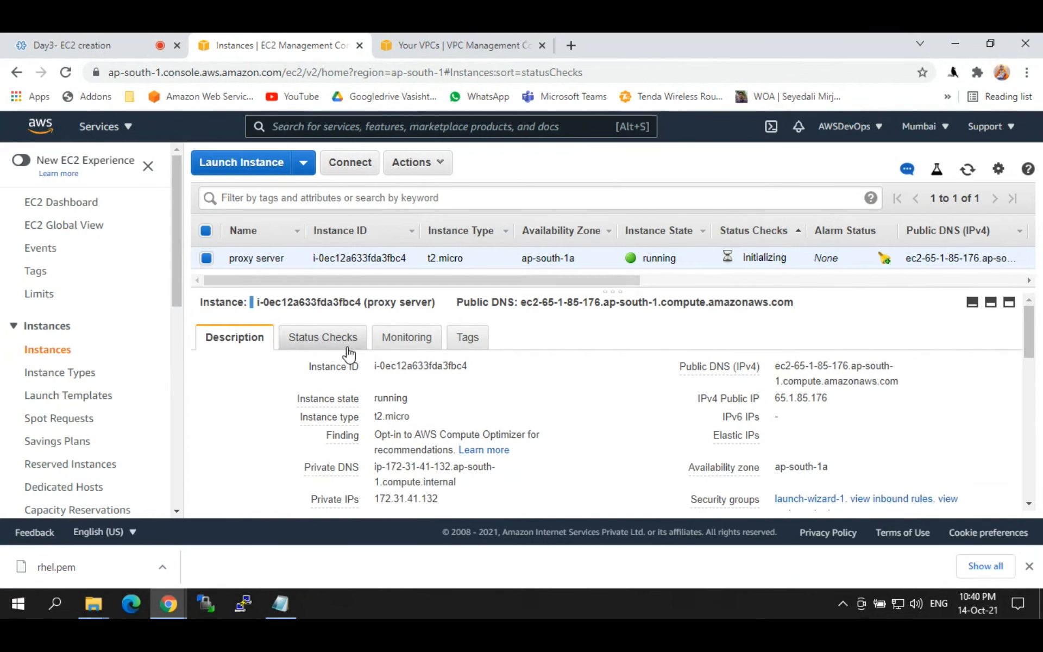
Step: Show the proxy server's Status Checks tab and highlight the System and Instance Status Checks headings
{"action": "left_click", "coordinate": [321, 338]}
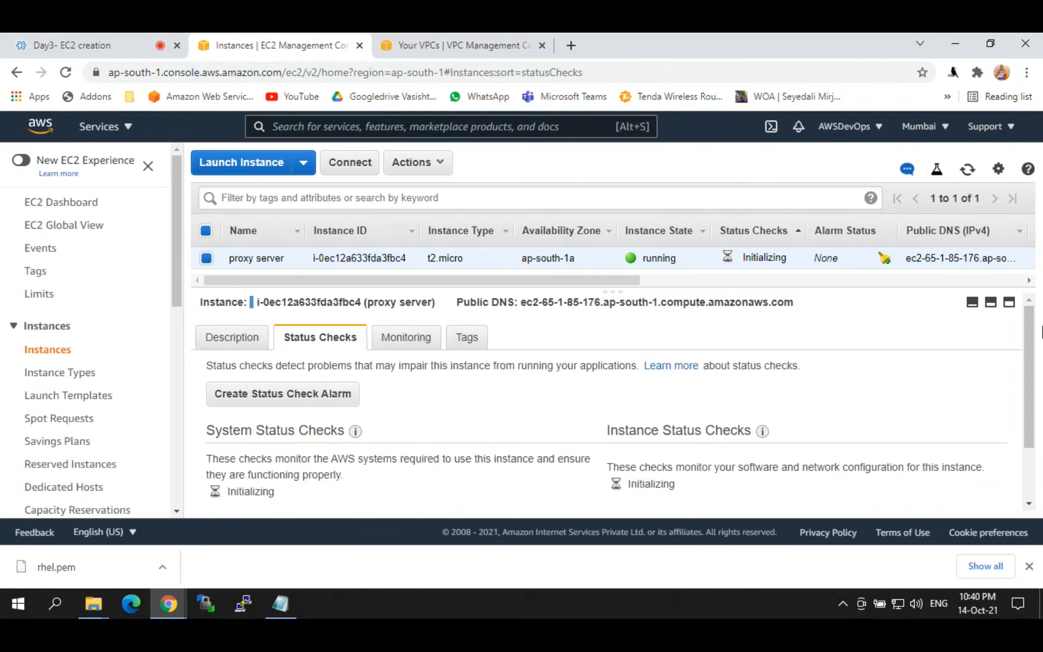
{"action": "scroll", "coordinate": [1031, 336], "scroll_direction": "down", "scroll_amount": 2}
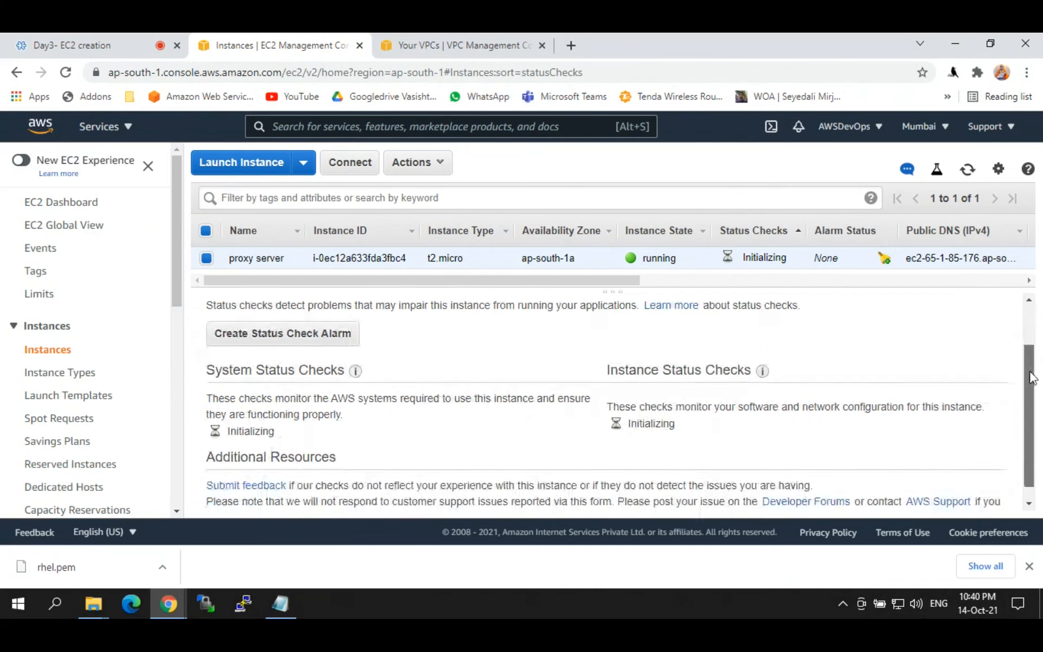
{"action": "left_click_drag", "start_coordinate": [208, 359], "coordinate": [339, 356]}
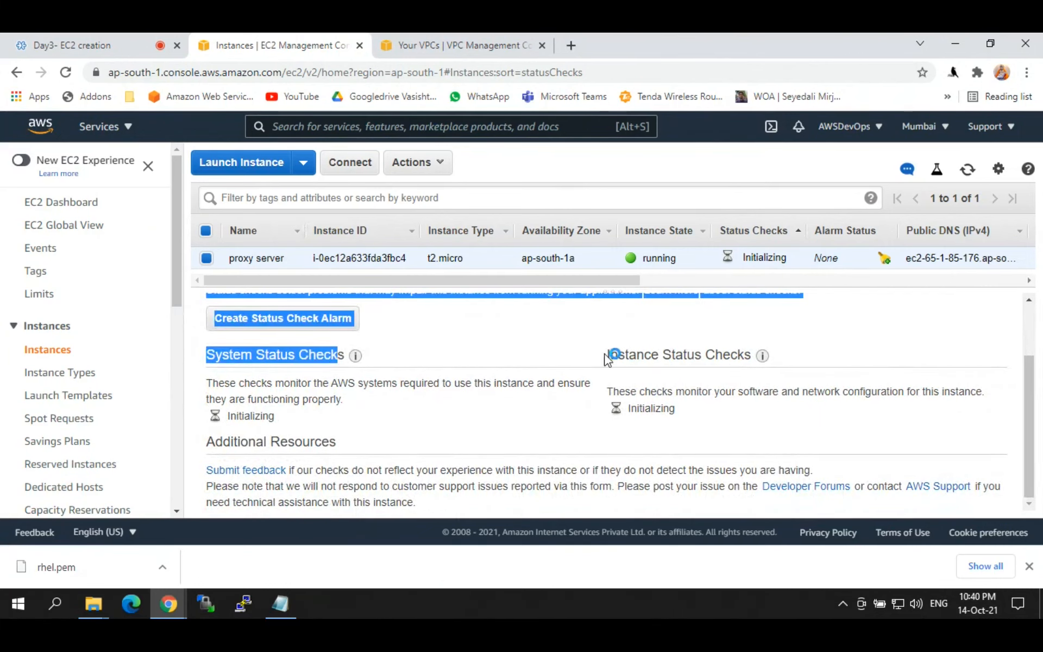
{"action": "left_click_drag", "start_coordinate": [607, 356], "coordinate": [749, 370]}
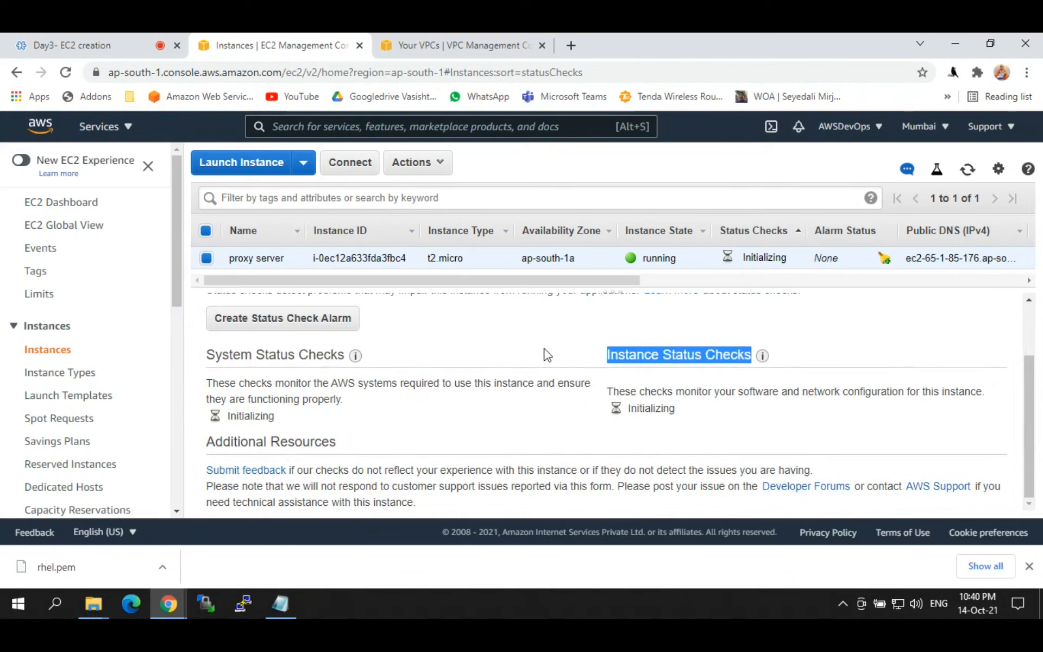
{"action": "left_click_drag", "start_coordinate": [207, 353], "coordinate": [314, 354]}
{"action": "left_click_drag", "start_coordinate": [607, 356], "coordinate": [749, 359]}
Step: Highlight the ap-south-1a availability zone and the passed system reachability check
{"action": "left_click_drag", "start_coordinate": [210, 354], "coordinate": [276, 355]}
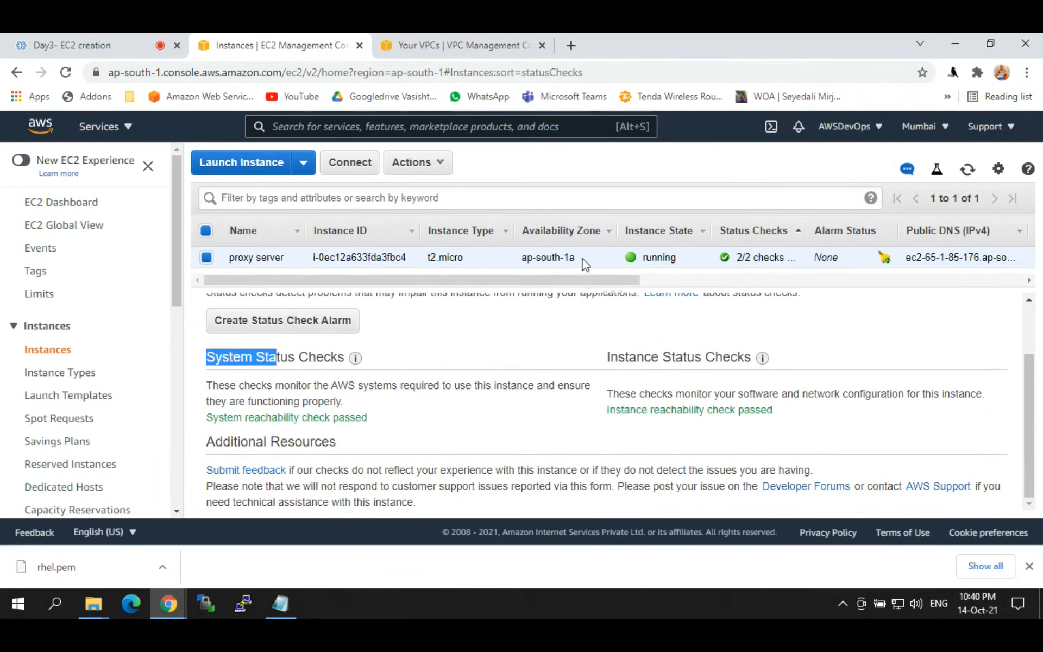
{"action": "left_click_drag", "start_coordinate": [576, 258], "coordinate": [522, 258]}
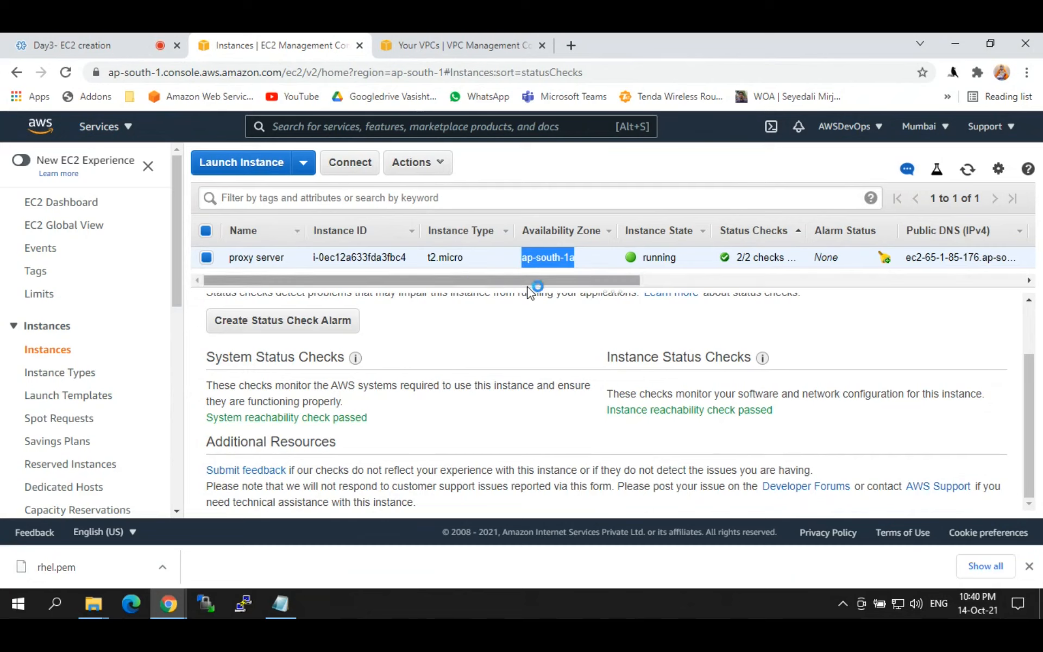
{"action": "left_click", "coordinate": [560, 254]}
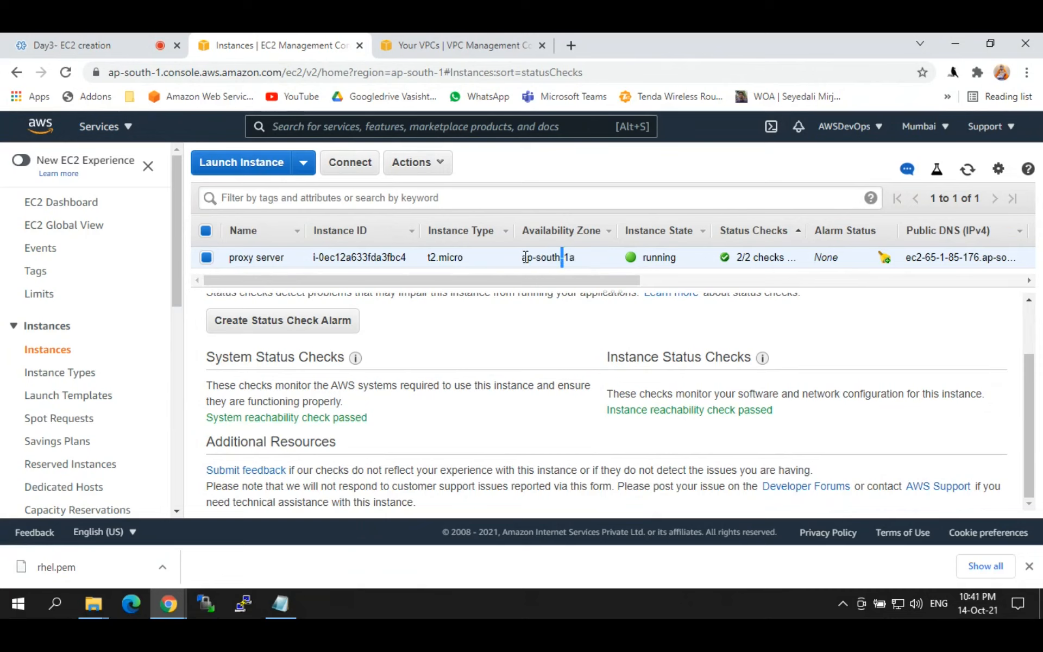
{"action": "left_click_drag", "start_coordinate": [520, 259], "coordinate": [584, 264]}
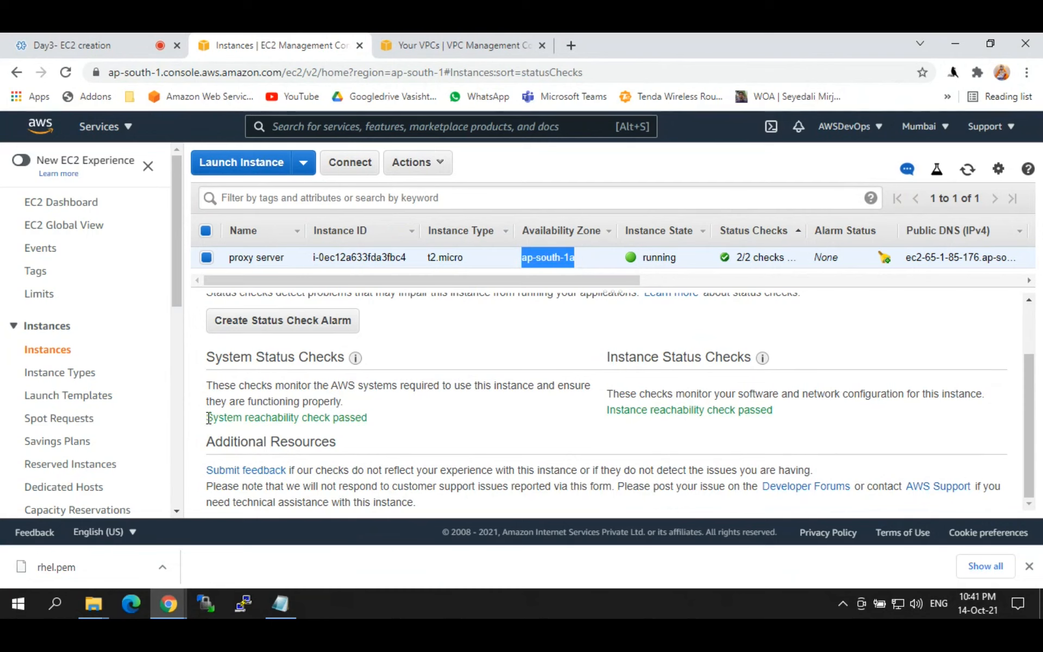
{"action": "left_click_drag", "start_coordinate": [209, 418], "coordinate": [379, 423]}
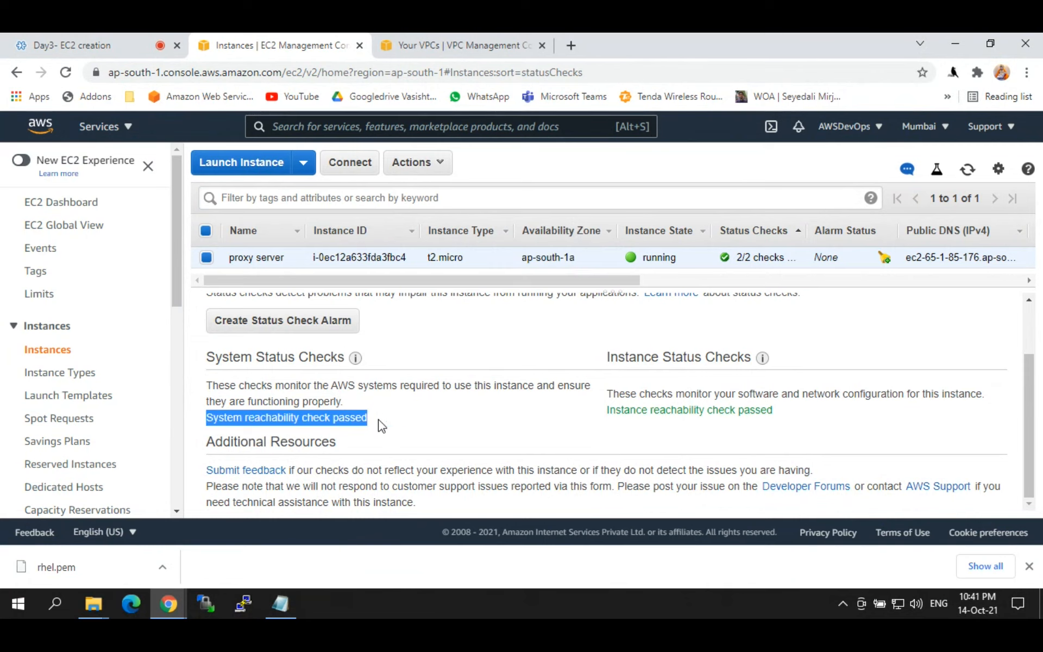
{"action": "left_click", "coordinate": [305, 440]}
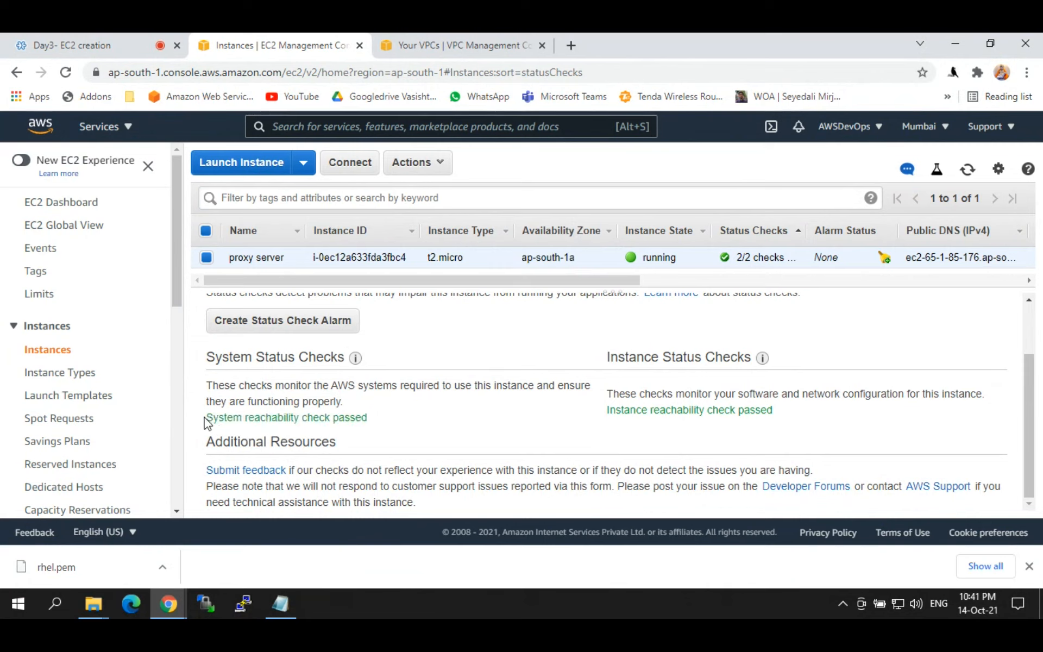
{"action": "mouse_move", "coordinate": [208, 423]}
{"action": "left_mouse_down"}
{"action": "mouse_move", "coordinate": [375, 421]}
{"action": "mouse_move", "coordinate": [208, 418]}
{"action": "mouse_move", "coordinate": [209, 296]}
{"action": "mouse_move", "coordinate": [218, 417]}
{"action": "left_mouse_up"}
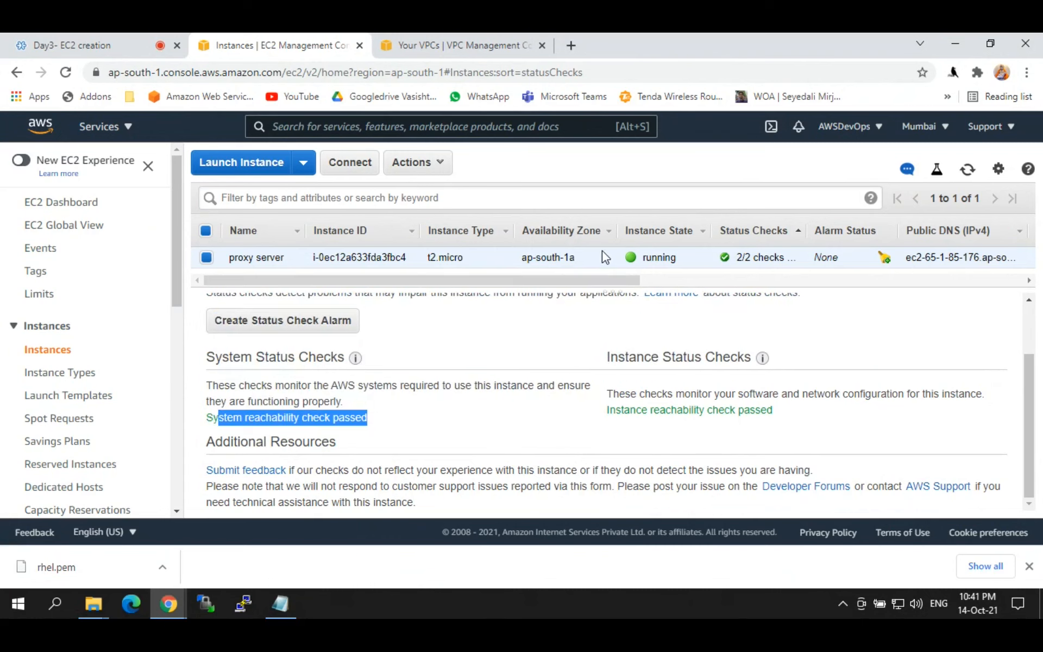
{"action": "left_click_drag", "start_coordinate": [589, 263], "coordinate": [522, 272]}
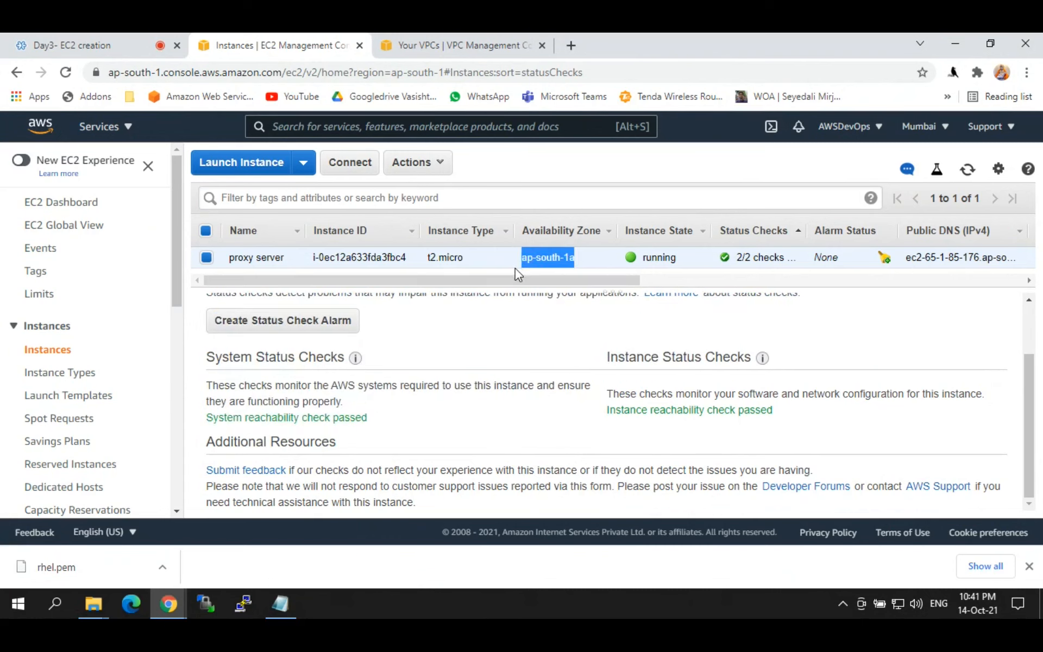
{"action": "left_click_drag", "start_coordinate": [380, 419], "coordinate": [711, 362]}
{"action": "left_click", "coordinate": [587, 355]}
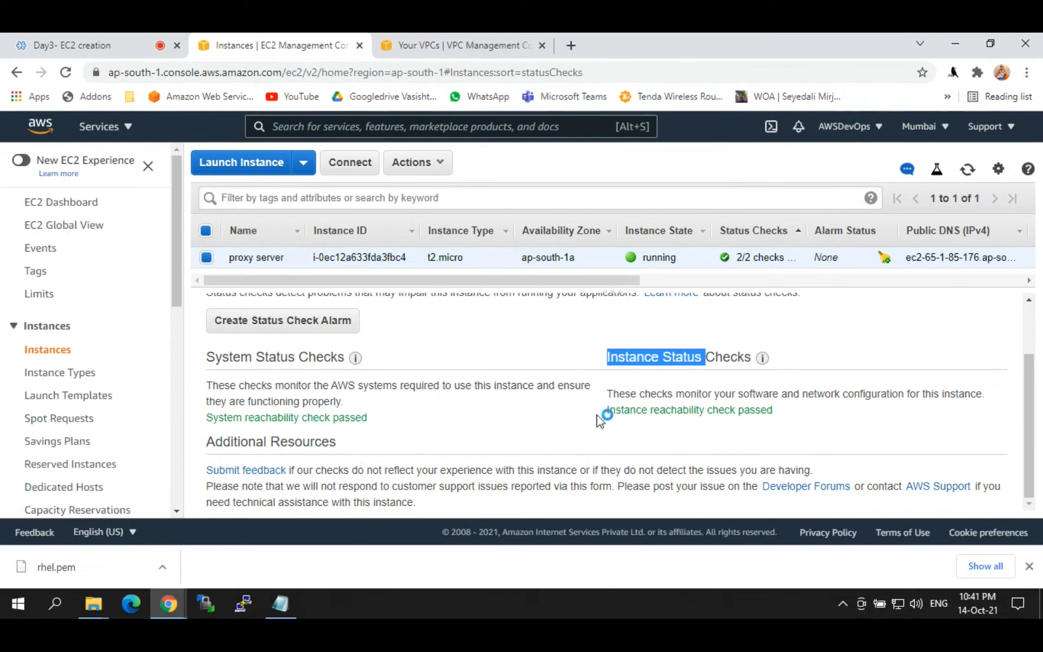
Step: Highlight the passed instance reachability check and 2/2 status, then return to the Description details
{"action": "left_click", "coordinate": [613, 415]}
{"action": "left_click_drag", "start_coordinate": [607, 393], "coordinate": [808, 423]}
{"action": "left_click", "coordinate": [807, 423]}
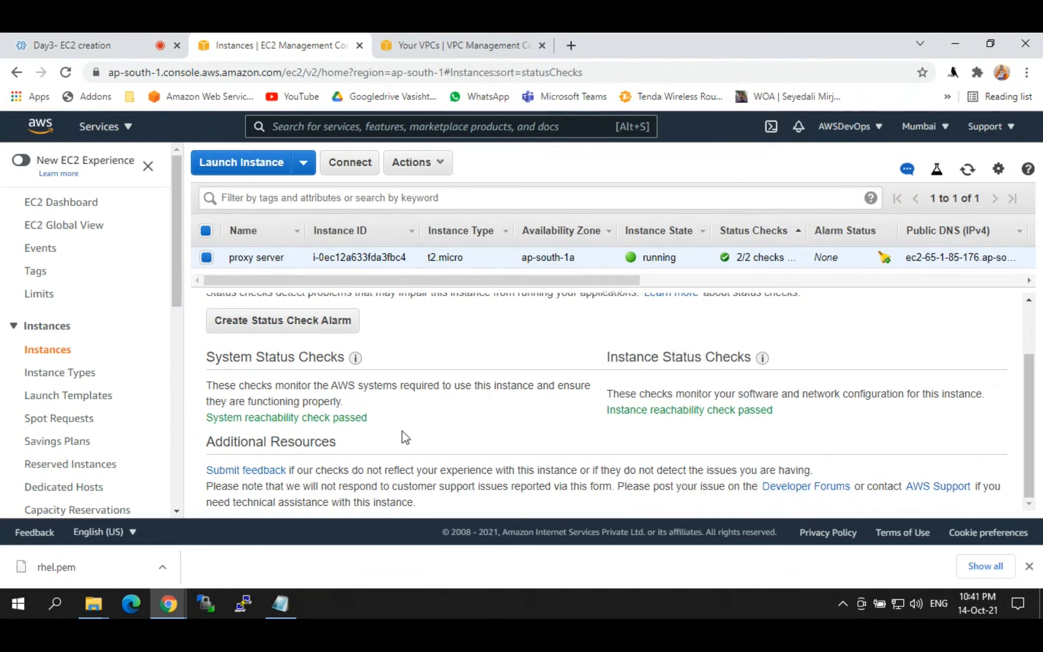
{"action": "left_click_drag", "start_coordinate": [382, 420], "coordinate": [325, 419]}
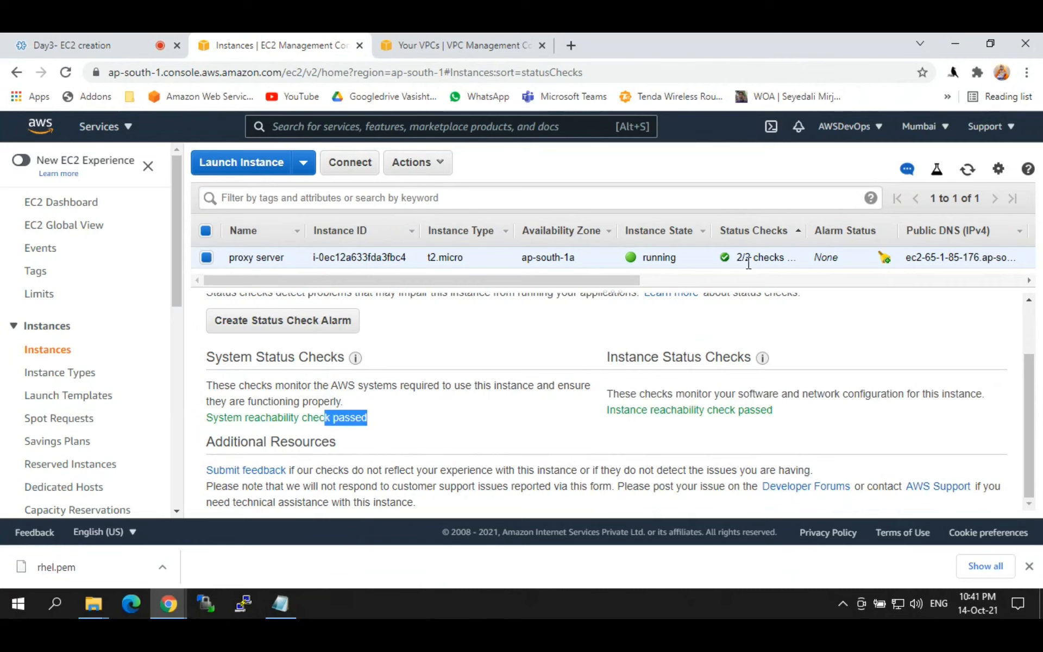
{"action": "left_click_drag", "start_coordinate": [737, 257], "coordinate": [794, 256]}
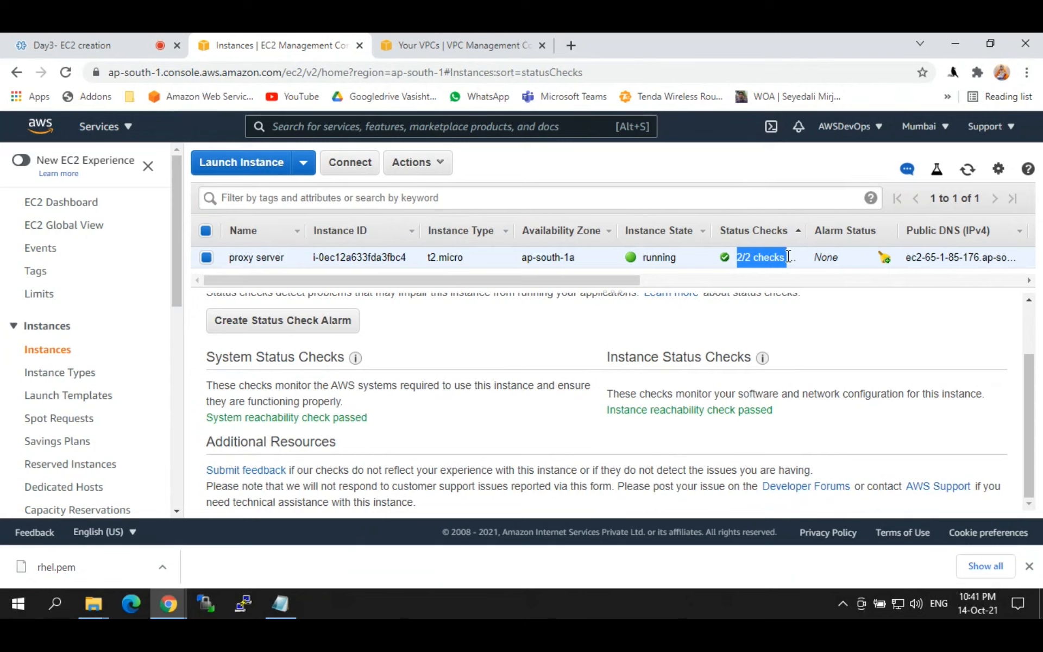
{"action": "left_click", "coordinate": [739, 262]}
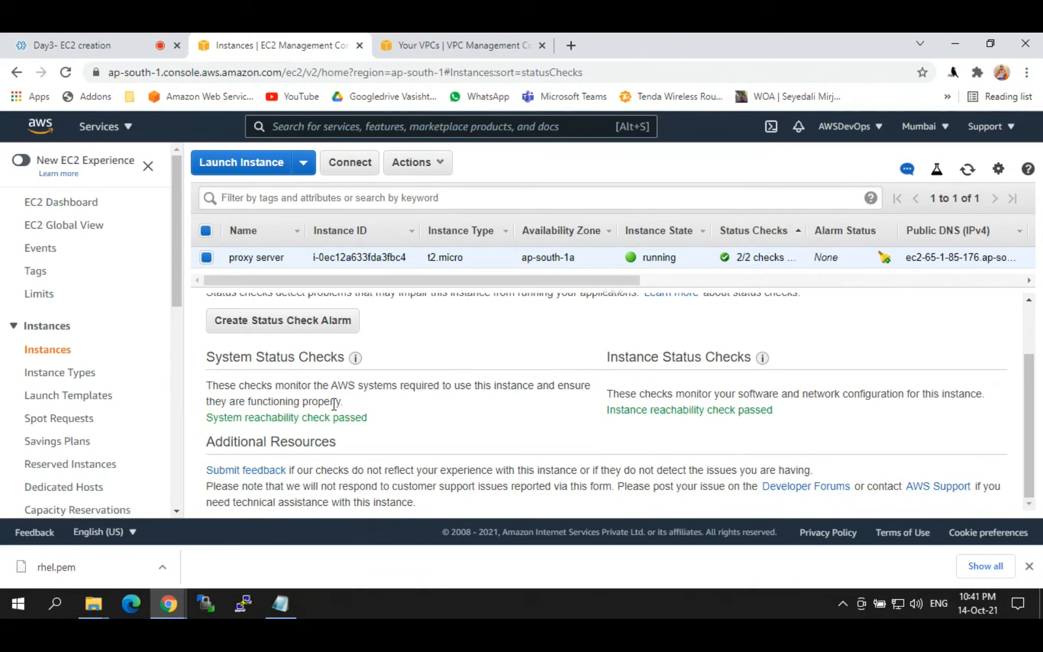
{"action": "left_click_drag", "start_coordinate": [378, 417], "coordinate": [206, 418]}
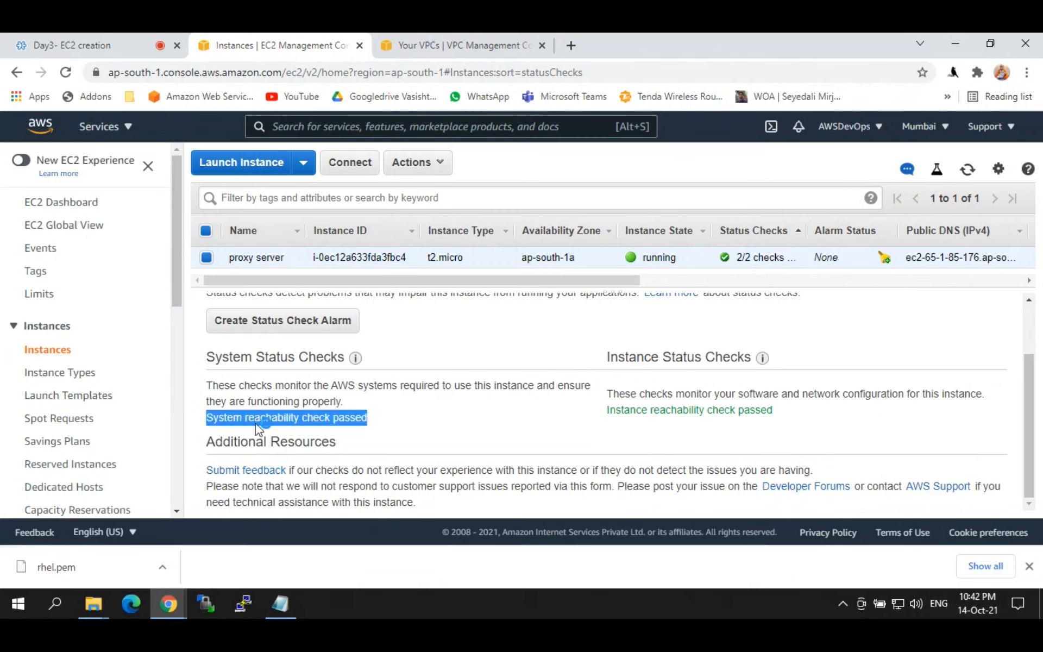
{"action": "left_click_drag", "start_coordinate": [784, 413], "coordinate": [598, 415]}
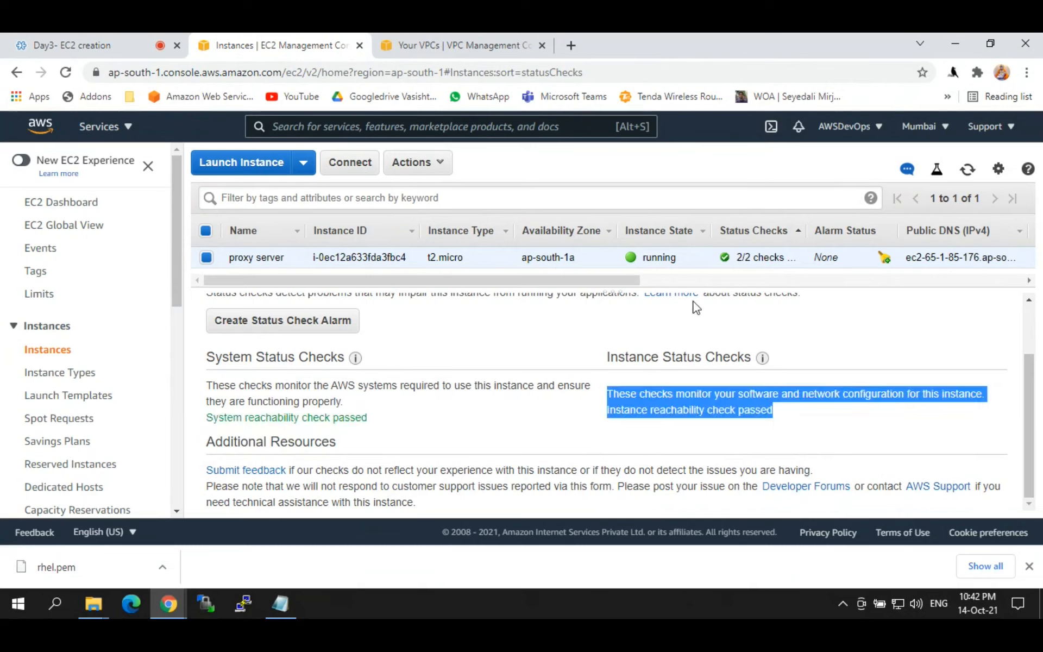
{"action": "scroll", "coordinate": [1031, 424], "scroll_direction": "up", "scroll_amount": 2}
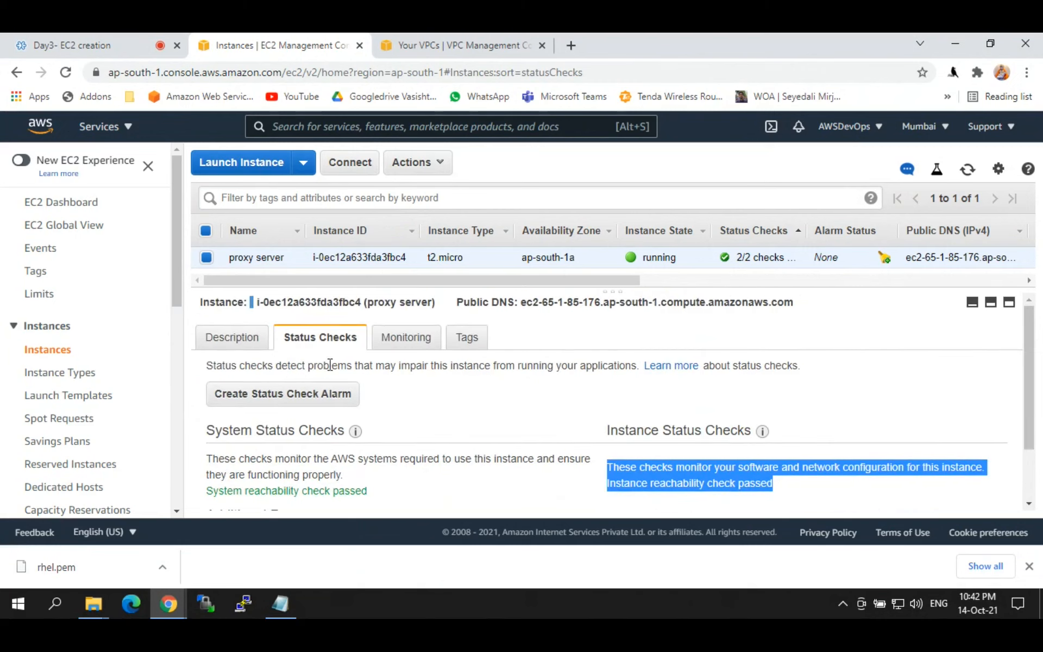
{"action": "left_click", "coordinate": [236, 339]}
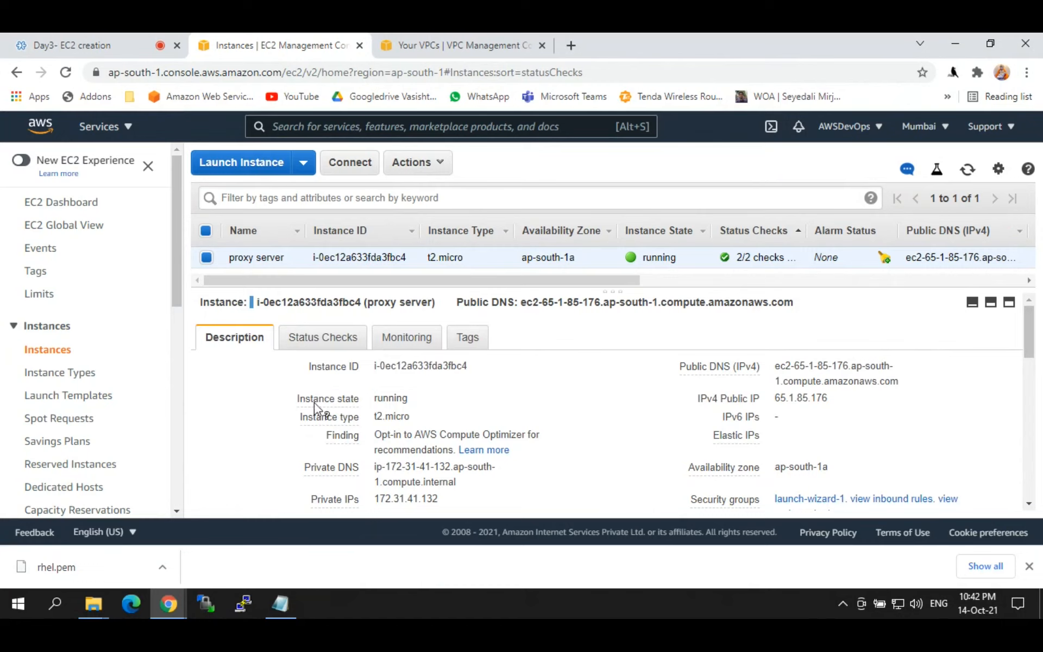
Step: Point out the proxy server's state, type, public DNS and public IP 65.1.85.176
{"action": "left_click_drag", "start_coordinate": [375, 366], "coordinate": [457, 365]}
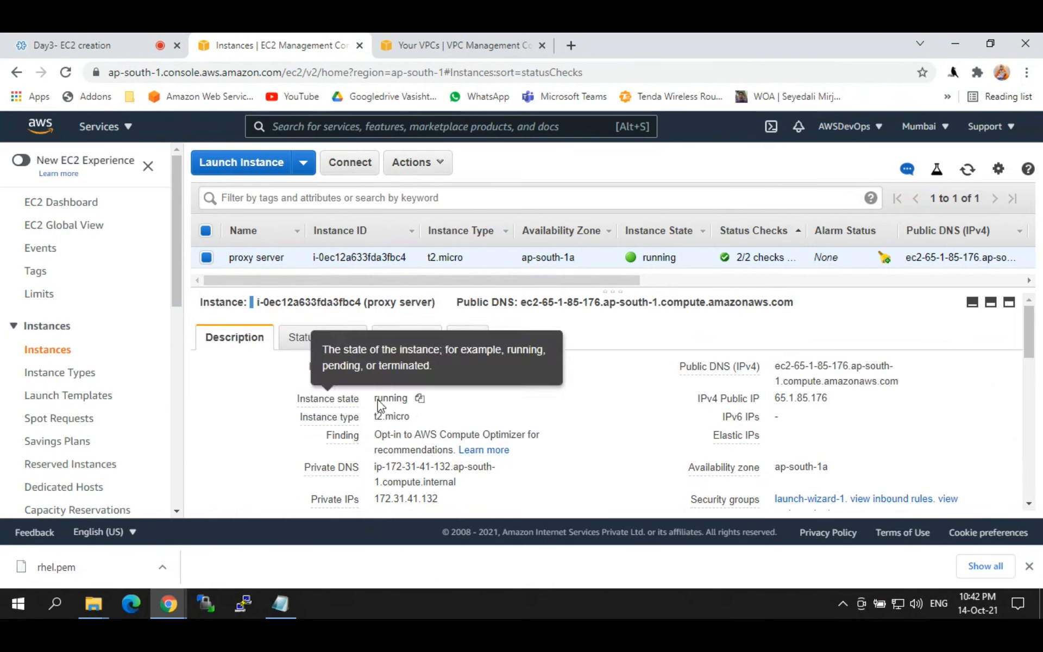
{"action": "left_click_drag", "start_coordinate": [375, 400], "coordinate": [409, 400]}
{"action": "left_click_drag", "start_coordinate": [308, 417], "coordinate": [405, 414]}
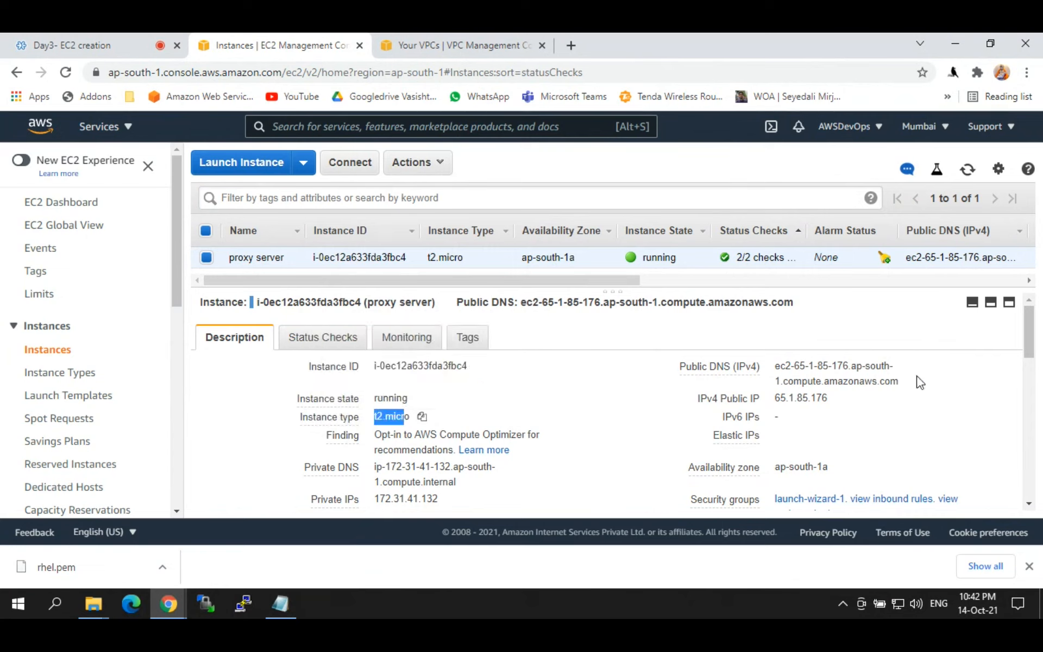
{"action": "left_click_drag", "start_coordinate": [668, 372], "coordinate": [778, 369]}
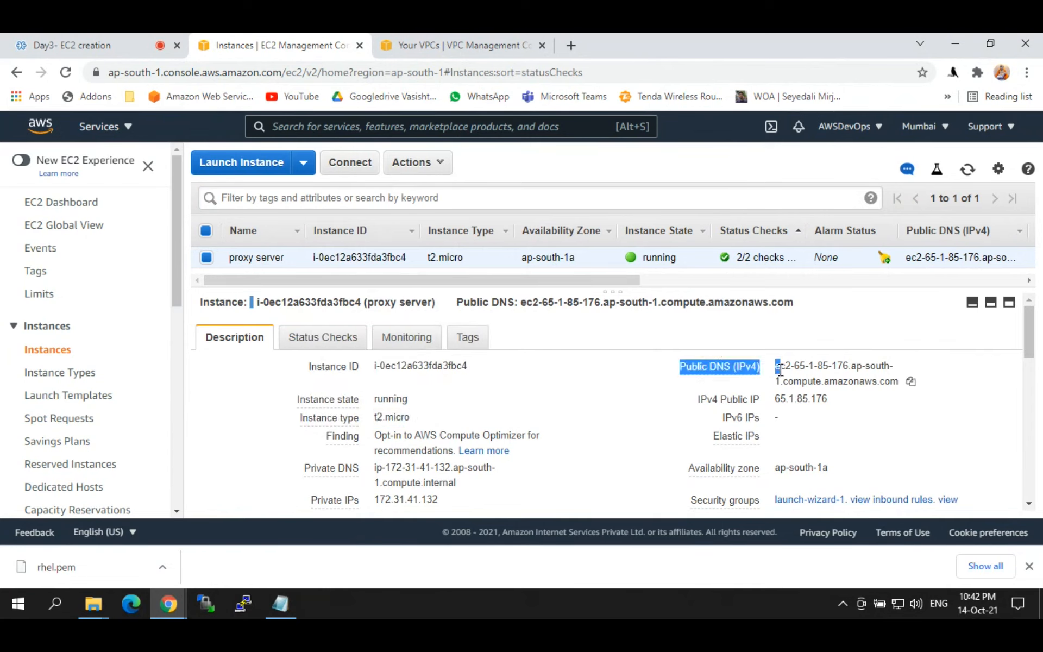
{"action": "double_click", "coordinate": [789, 399]}
{"action": "left_click", "coordinate": [775, 405]}
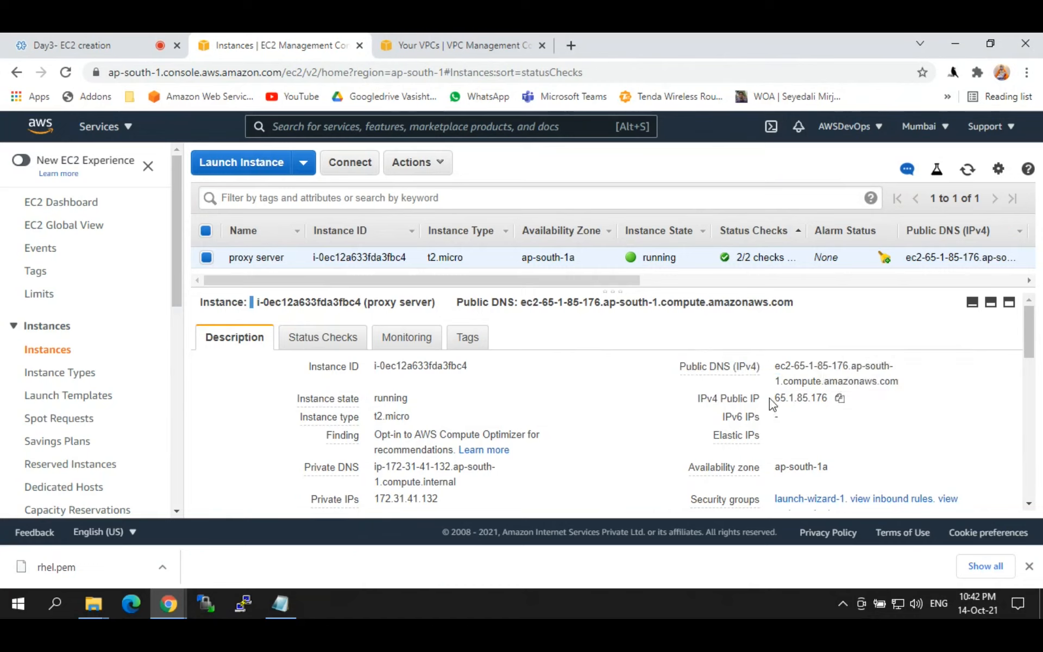
{"action": "left_click_drag", "start_coordinate": [776, 401], "coordinate": [827, 399]}
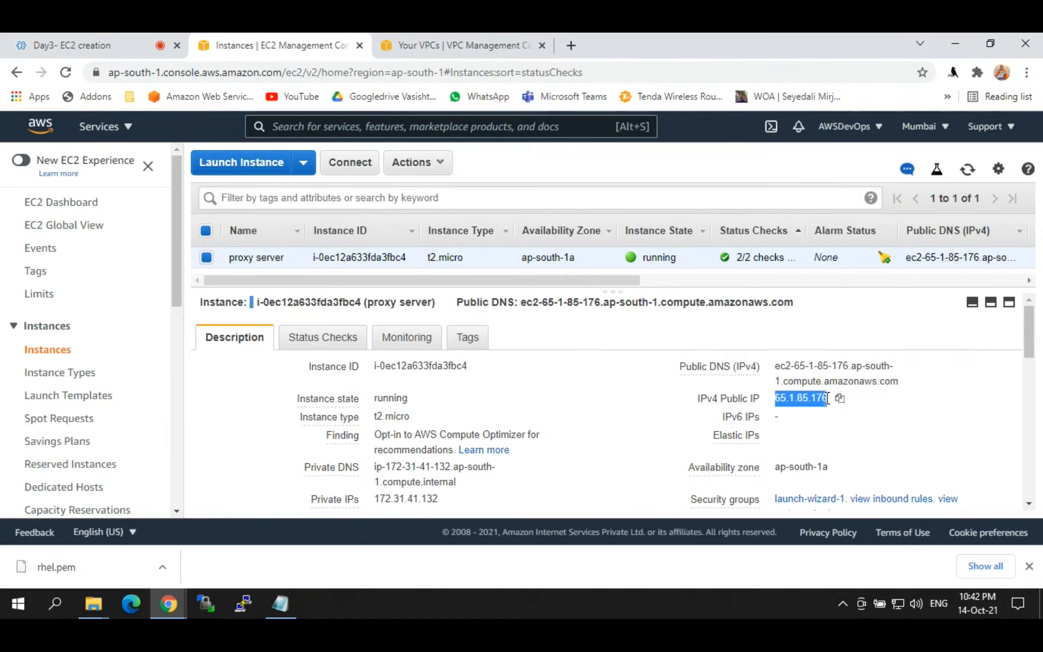
{"action": "left_click", "coordinate": [778, 399]}
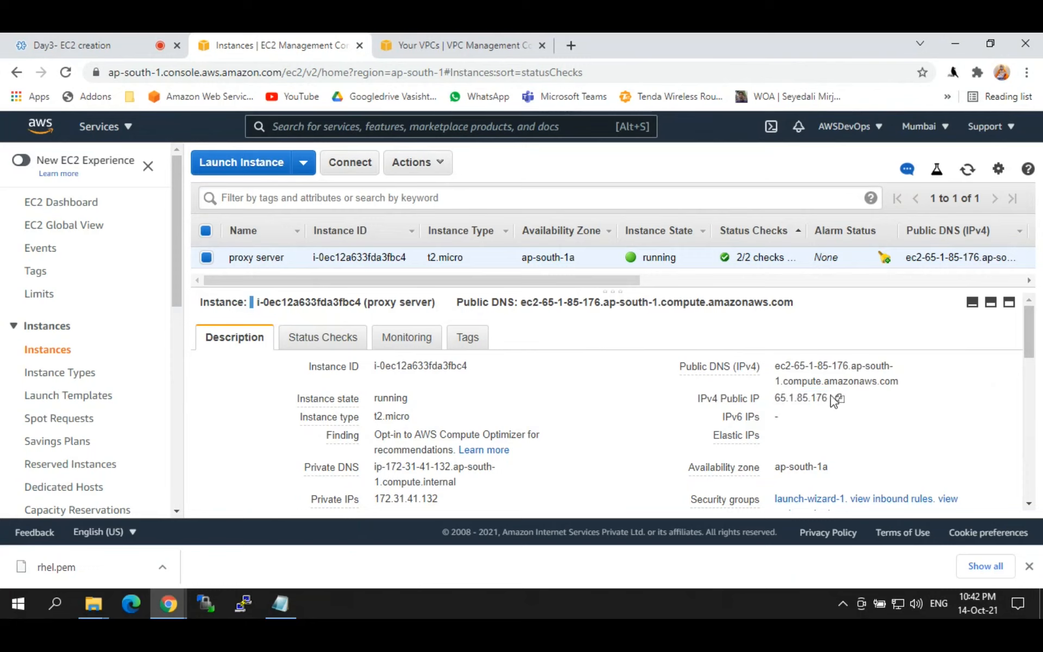
{"action": "left_click_drag", "start_coordinate": [826, 398], "coordinate": [777, 398]}
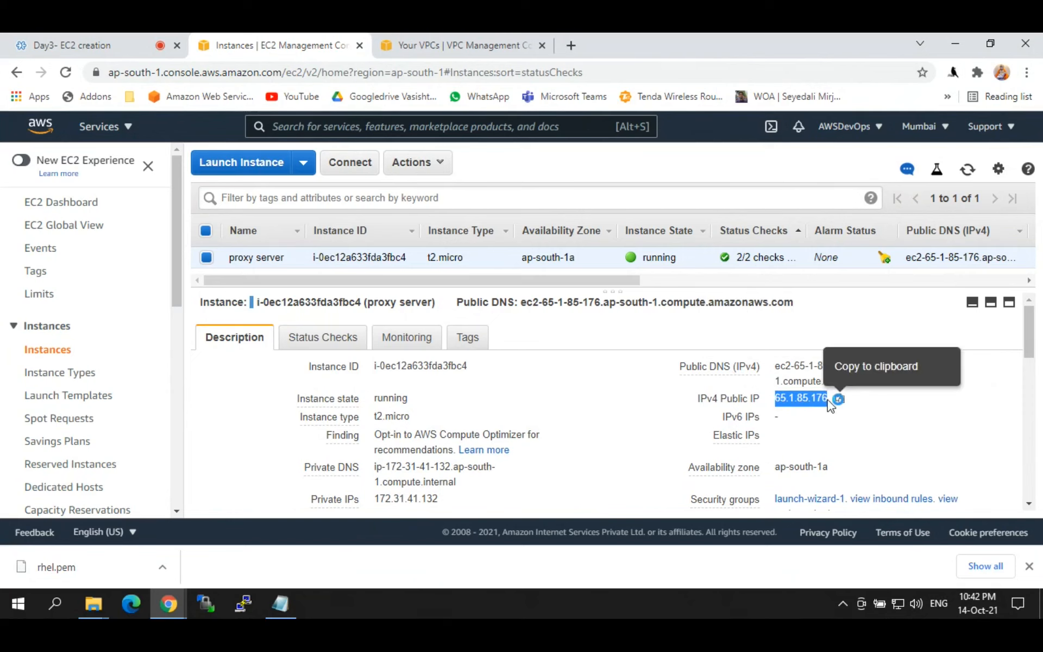
Step: Highlight the private IP 172.31.41.132 and copy the public IPv4 address
{"action": "left_click_drag", "start_coordinate": [1029, 338], "coordinate": [1029, 360]}
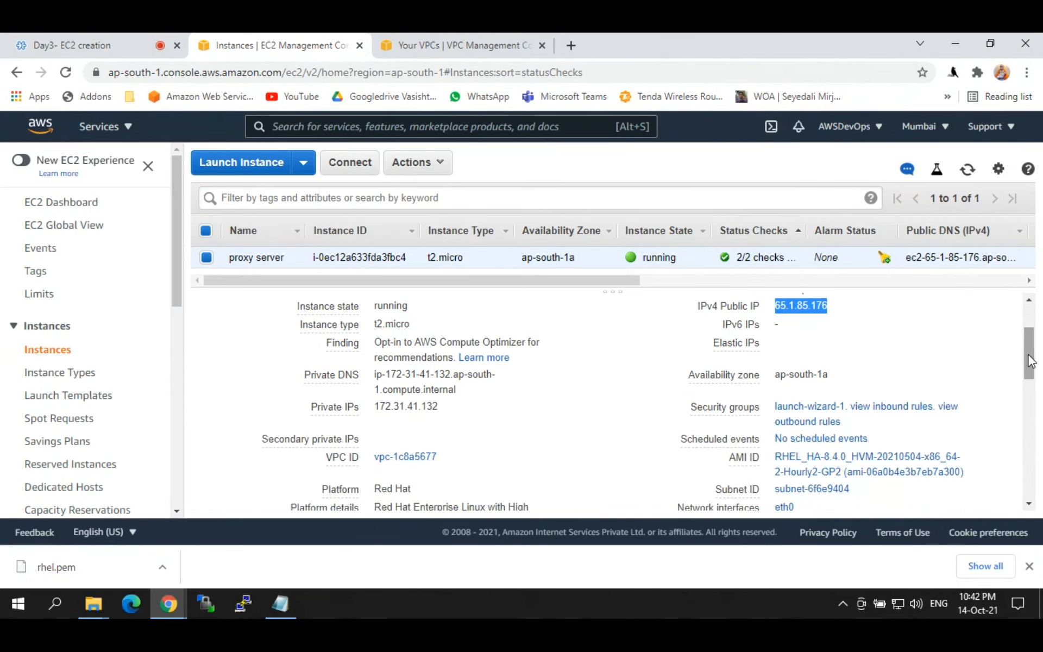
{"action": "left_click", "coordinate": [778, 346]}
{"action": "mouse_move", "coordinate": [725, 345]}
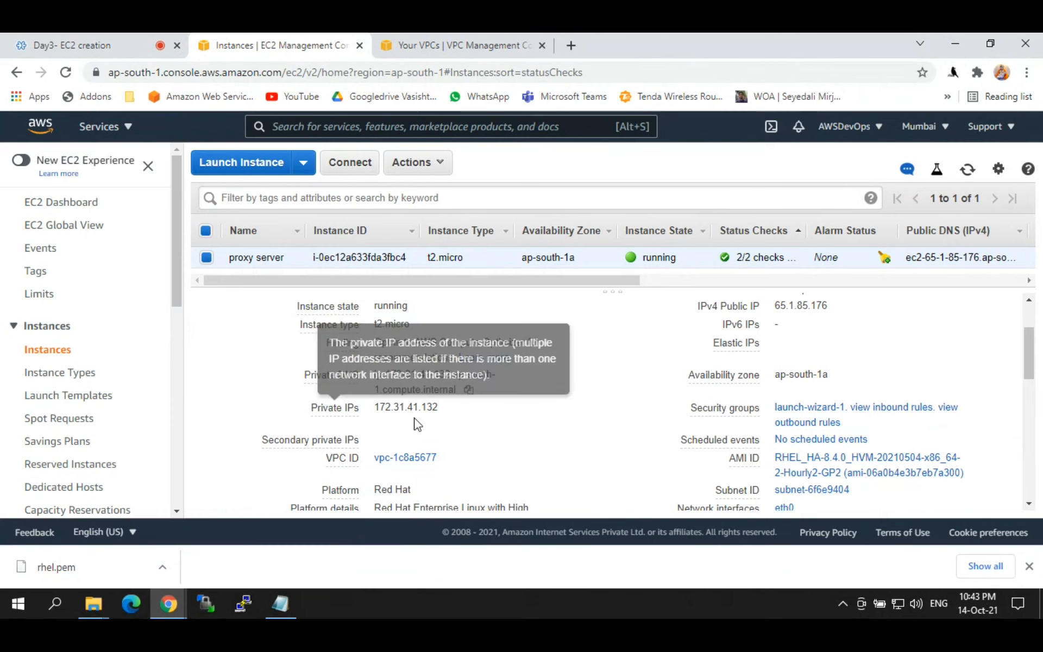
{"action": "left_click_drag", "start_coordinate": [378, 408], "coordinate": [442, 406]}
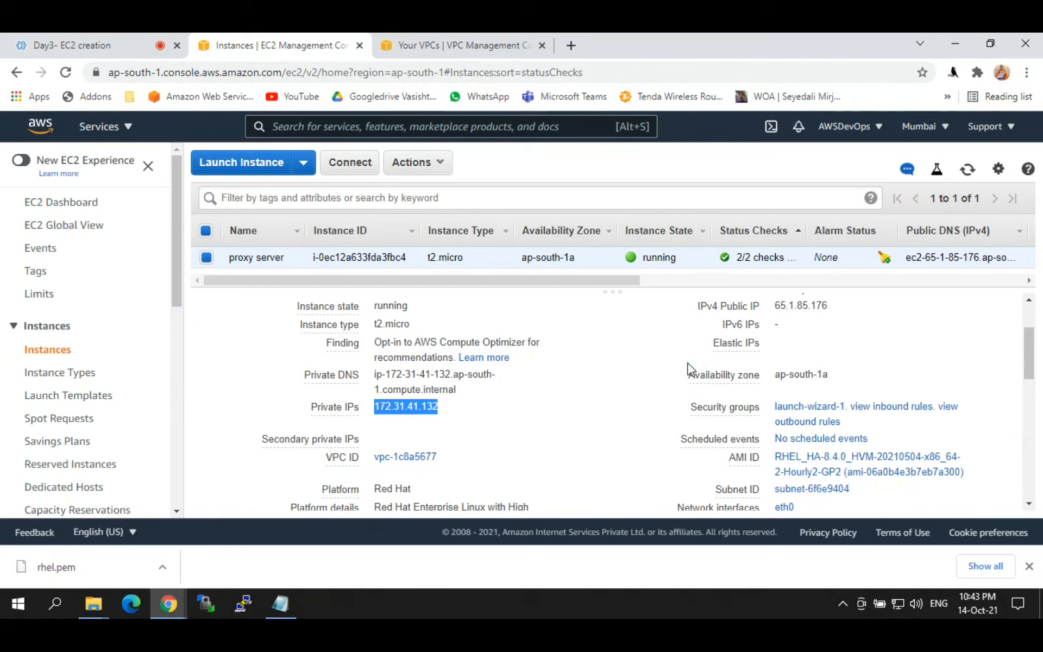
{"action": "left_click", "coordinate": [840, 307]}
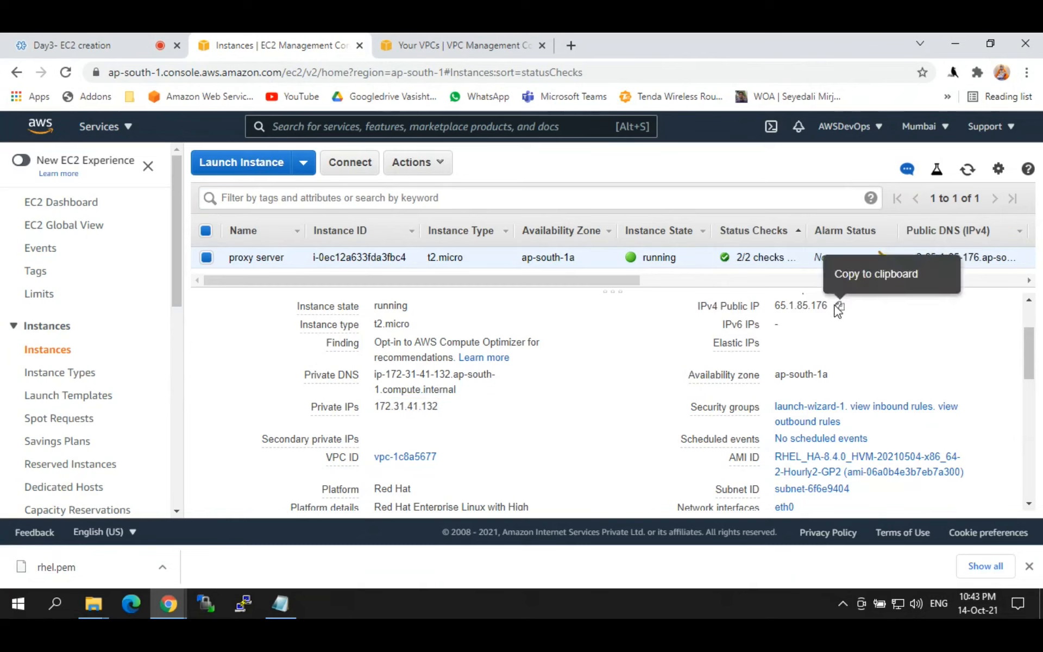
{"action": "scroll", "coordinate": [839, 310], "scroll_direction": "up", "scroll_amount": 1}
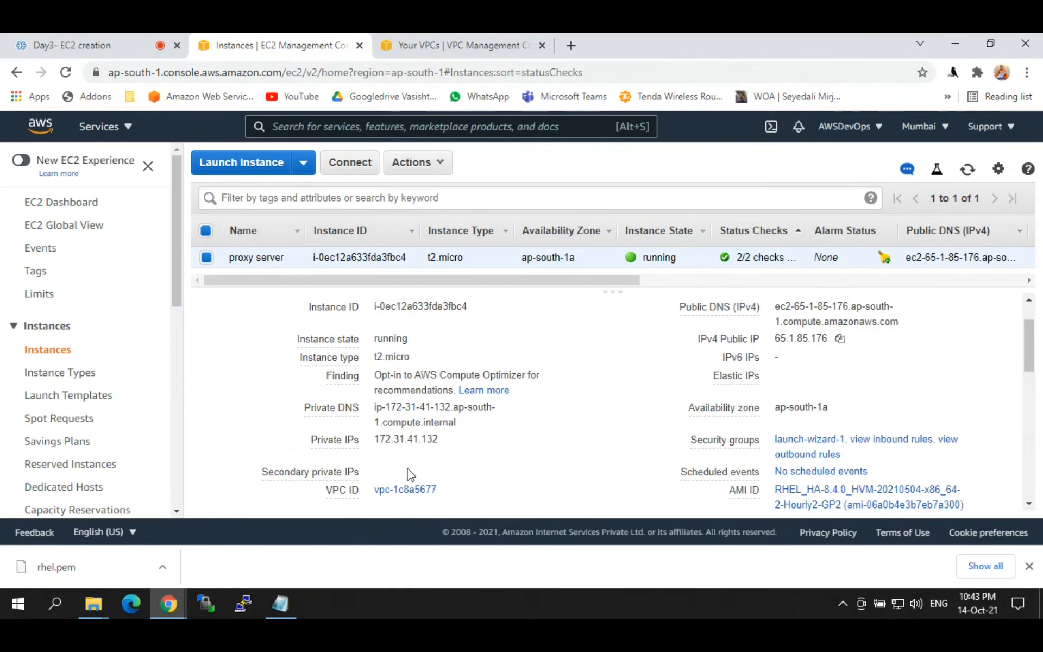
{"action": "double_click", "coordinate": [391, 438]}
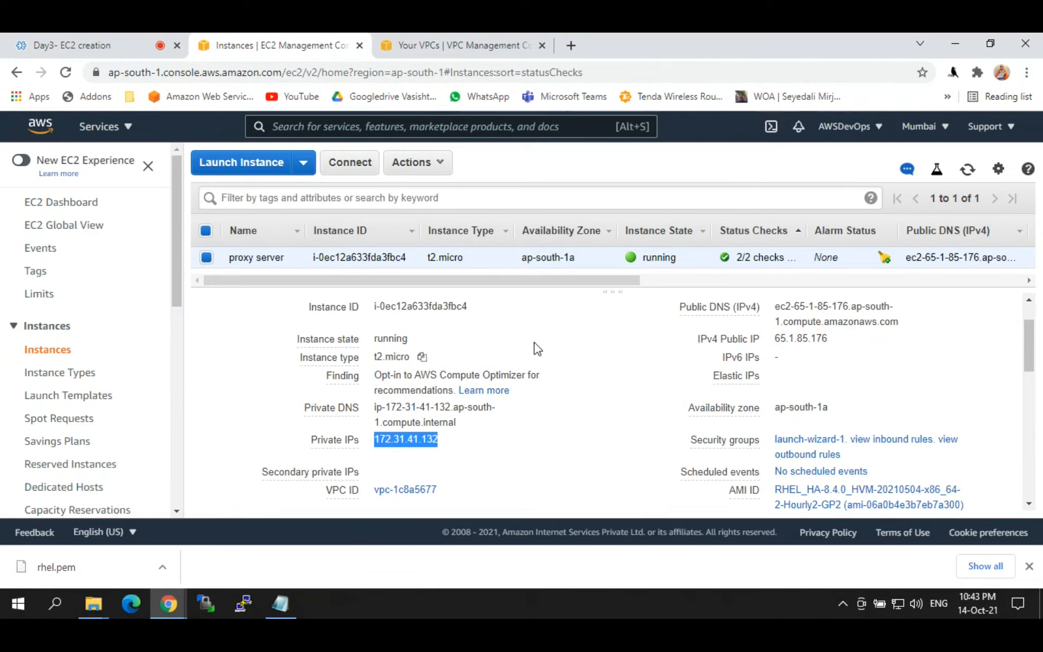
{"action": "double_click", "coordinate": [395, 440]}
{"action": "double_click", "coordinate": [397, 440]}
{"action": "double_click", "coordinate": [792, 337]}
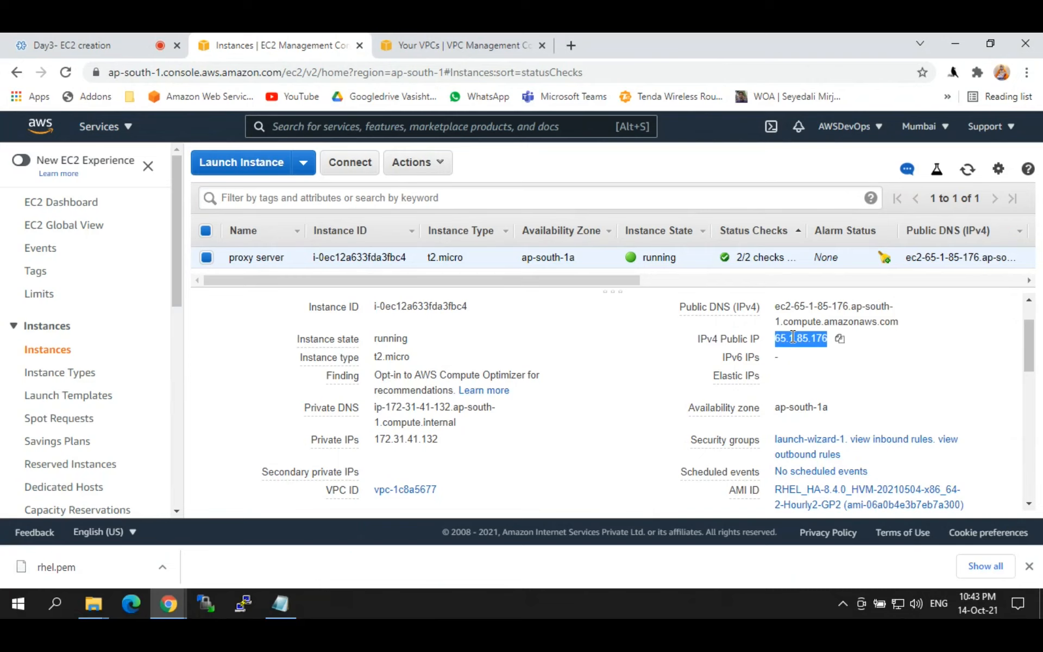
{"action": "left_click", "coordinate": [793, 337]}
{"action": "left_click_drag", "start_coordinate": [1029, 350], "coordinate": [972, 372]}
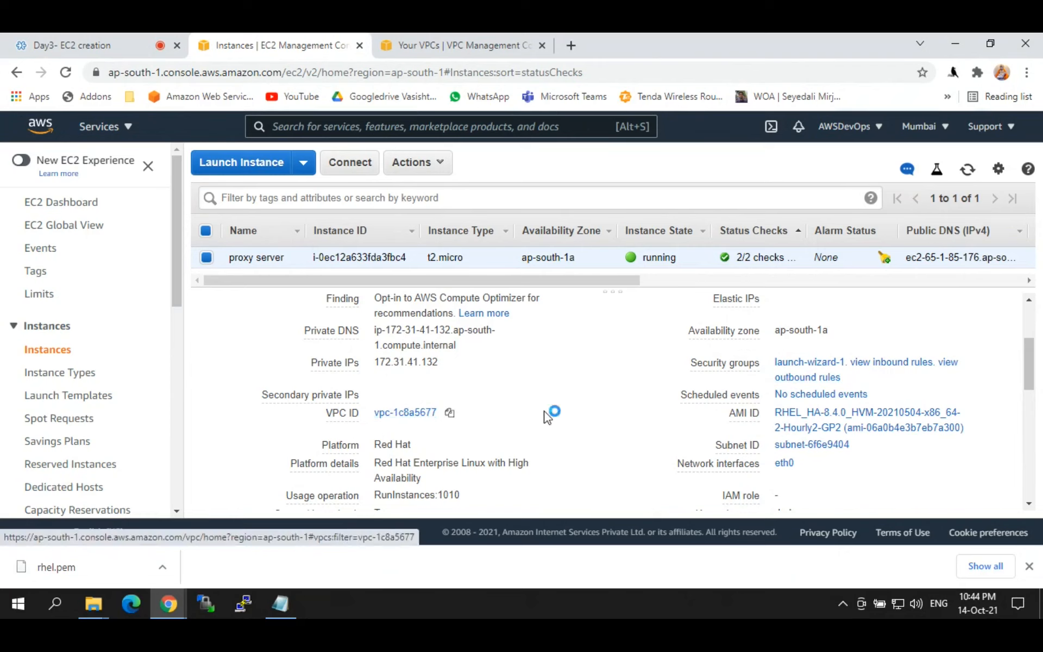
{"action": "triple_click", "coordinate": [742, 413]}
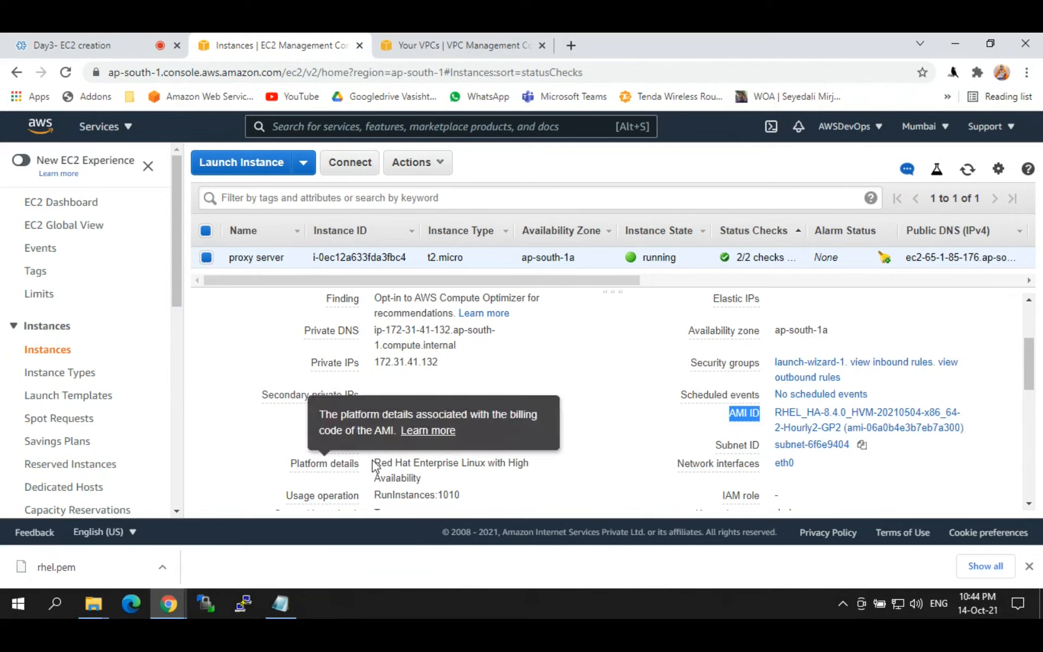
{"action": "left_click_drag", "start_coordinate": [376, 459], "coordinate": [438, 477]}
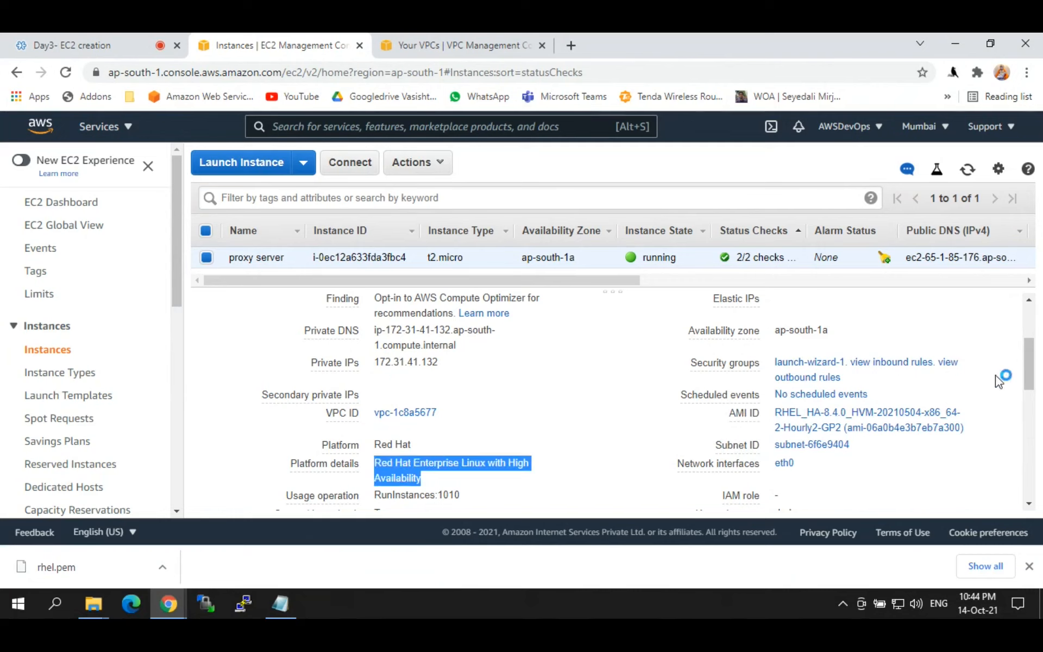
{"action": "left_click", "coordinate": [1039, 375]}
{"action": "left_click", "coordinate": [1031, 359]}
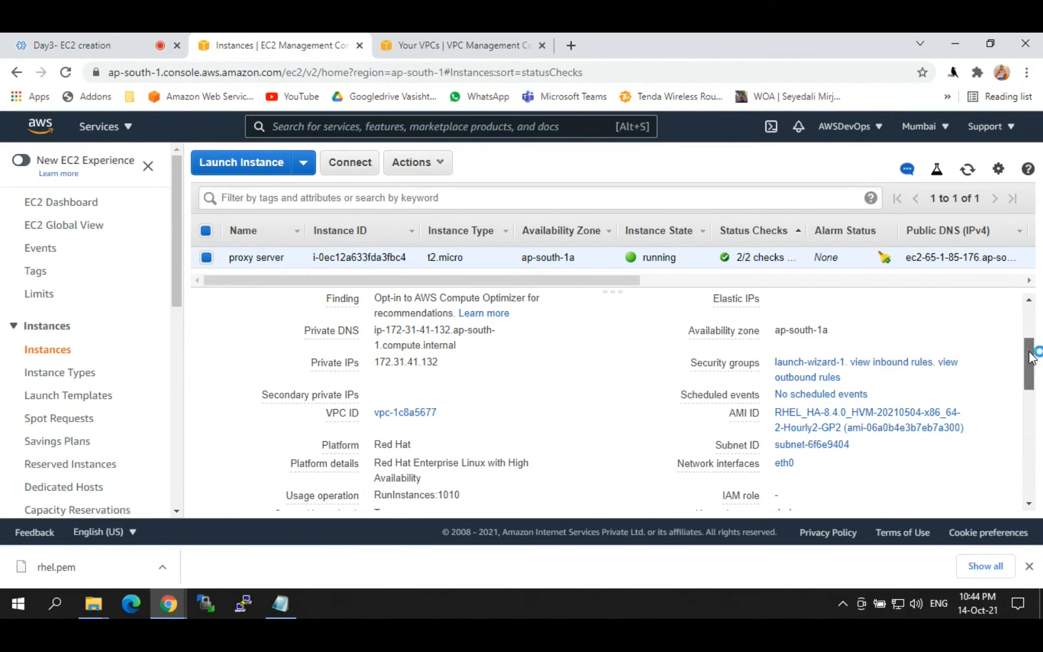
{"action": "left_click_drag", "start_coordinate": [1030, 359], "coordinate": [1035, 470]}
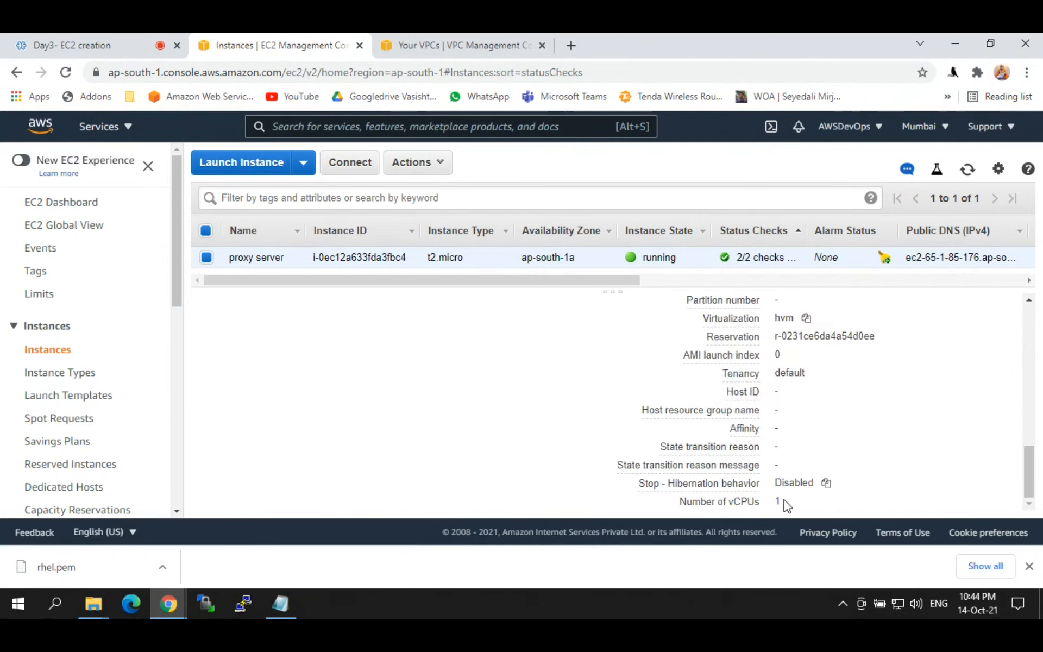
{"action": "left_click_drag", "start_coordinate": [786, 506], "coordinate": [700, 501]}
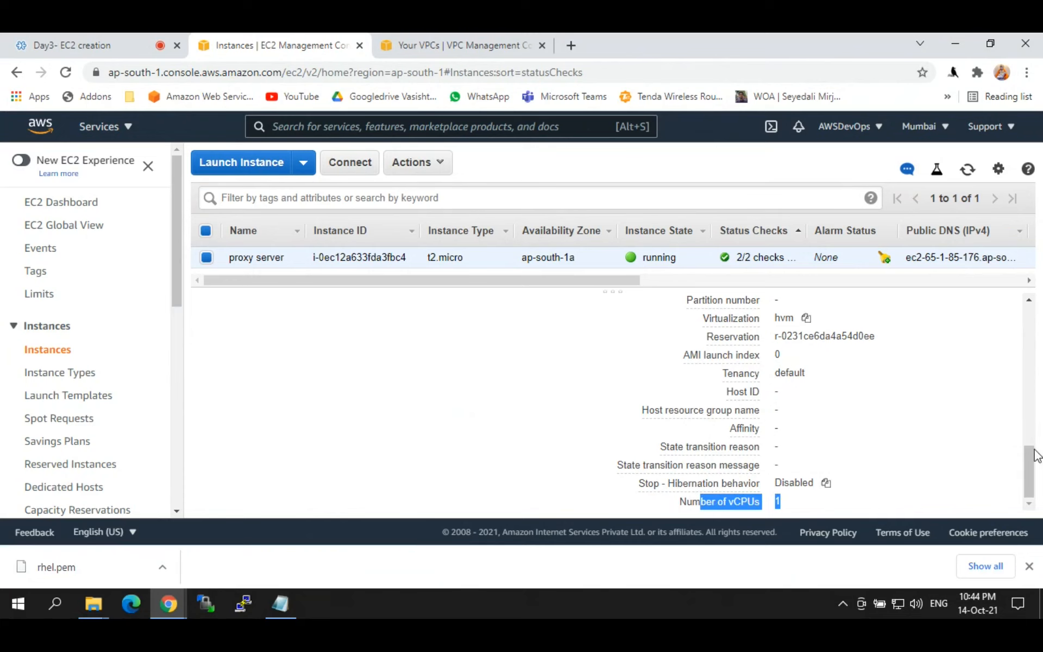
{"action": "left_click_drag", "start_coordinate": [1036, 456], "coordinate": [1031, 416]}
{"action": "left_click_drag", "start_coordinate": [286, 365], "coordinate": [468, 400]}
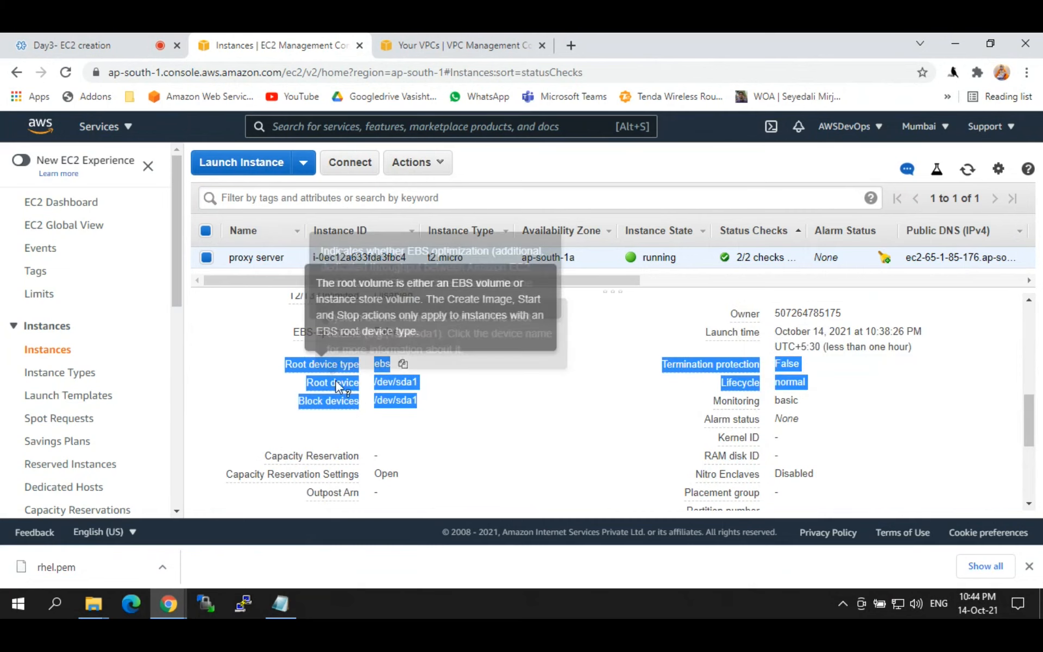
{"action": "left_click", "coordinate": [263, 364]}
{"action": "double_click", "coordinate": [382, 364]}
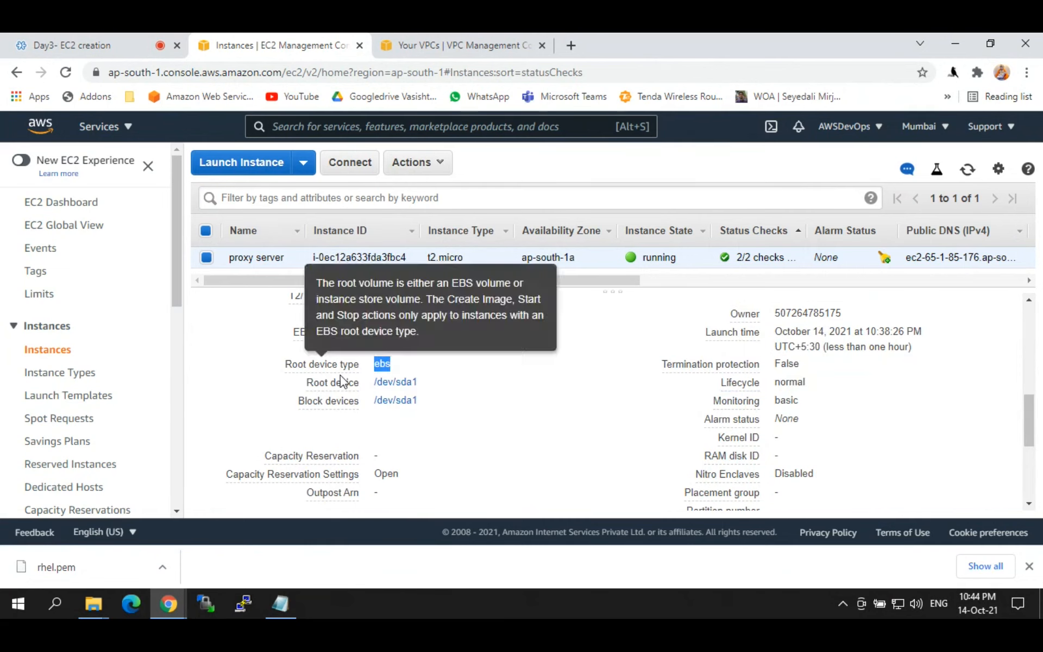
{"action": "mouse_move", "coordinate": [341, 381]}
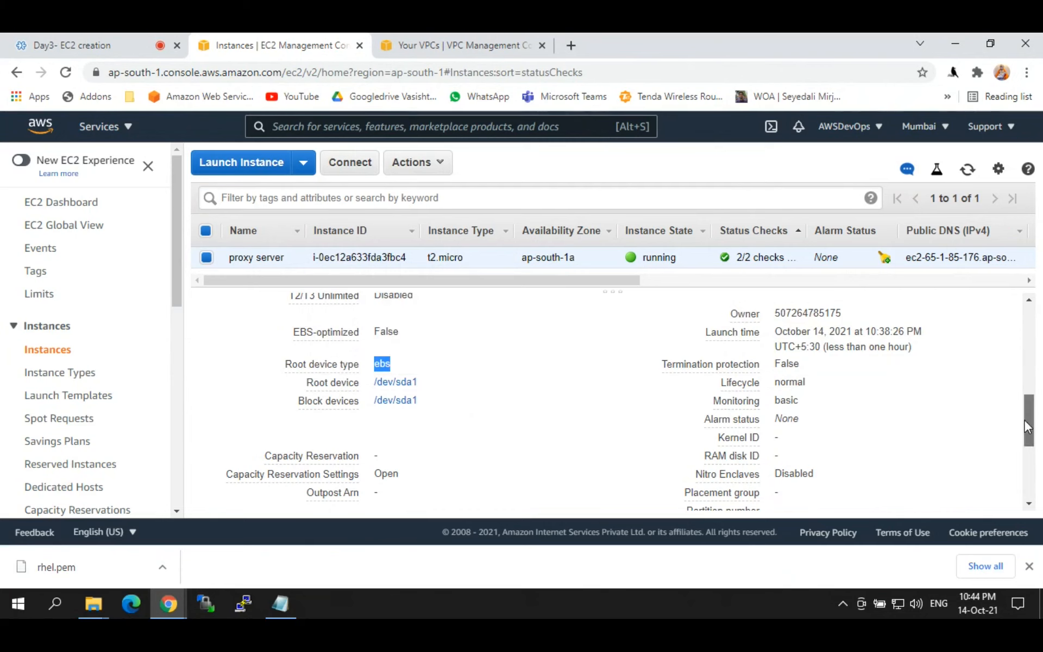
{"action": "left_click_drag", "start_coordinate": [1025, 421], "coordinate": [1027, 326]}
{"action": "left_click", "coordinate": [321, 337]}
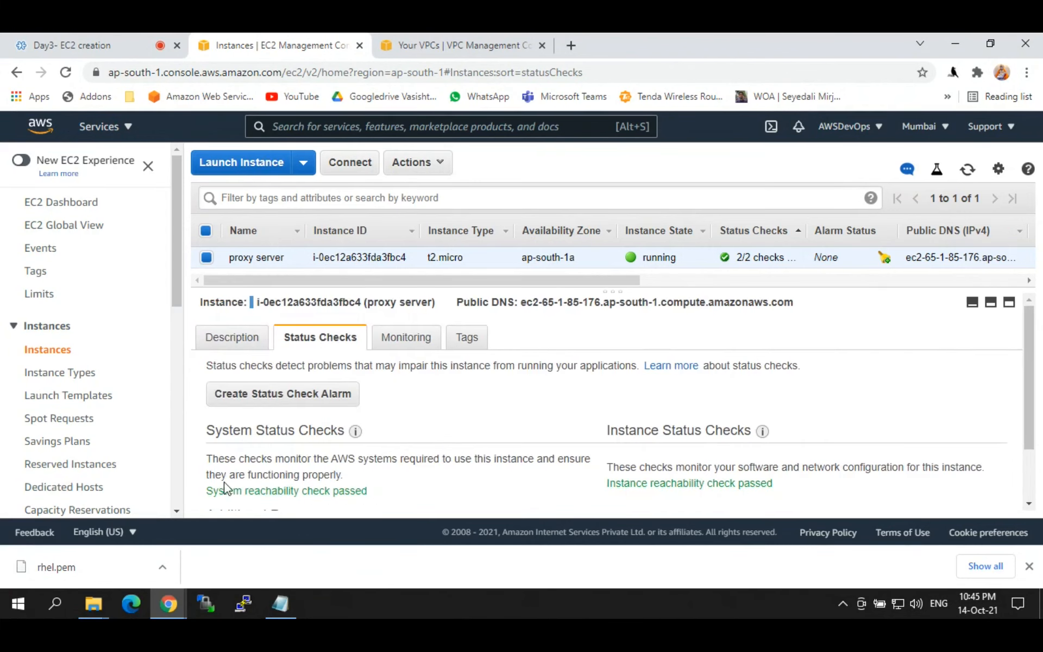
{"action": "left_click_drag", "start_coordinate": [209, 490], "coordinate": [766, 483]}
{"action": "left_click", "coordinate": [766, 484]}
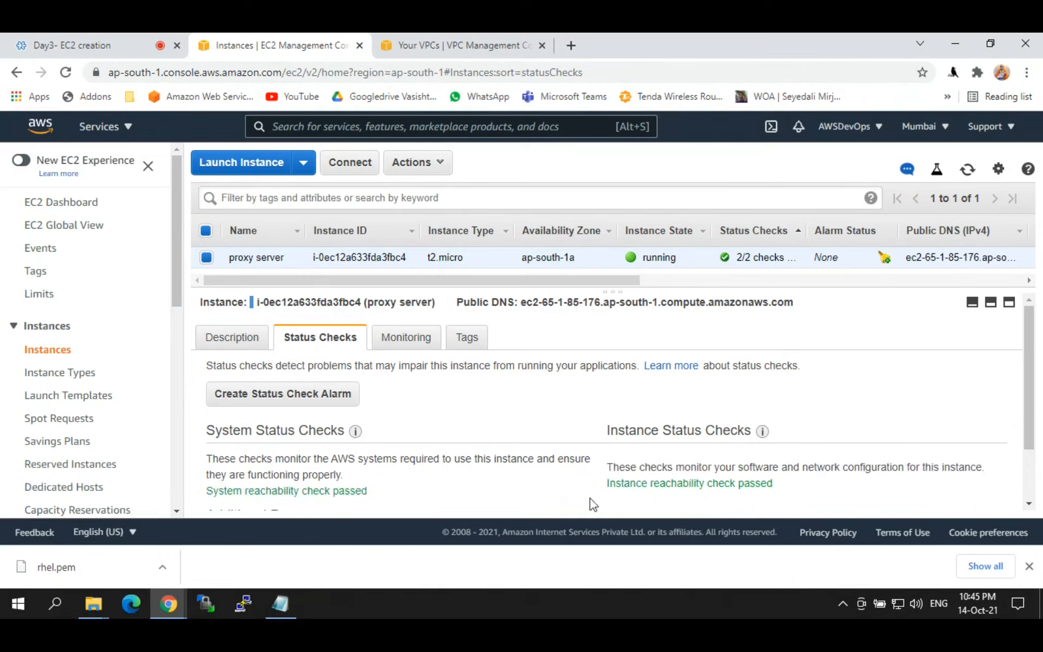
{"action": "double_click", "coordinate": [670, 483]}
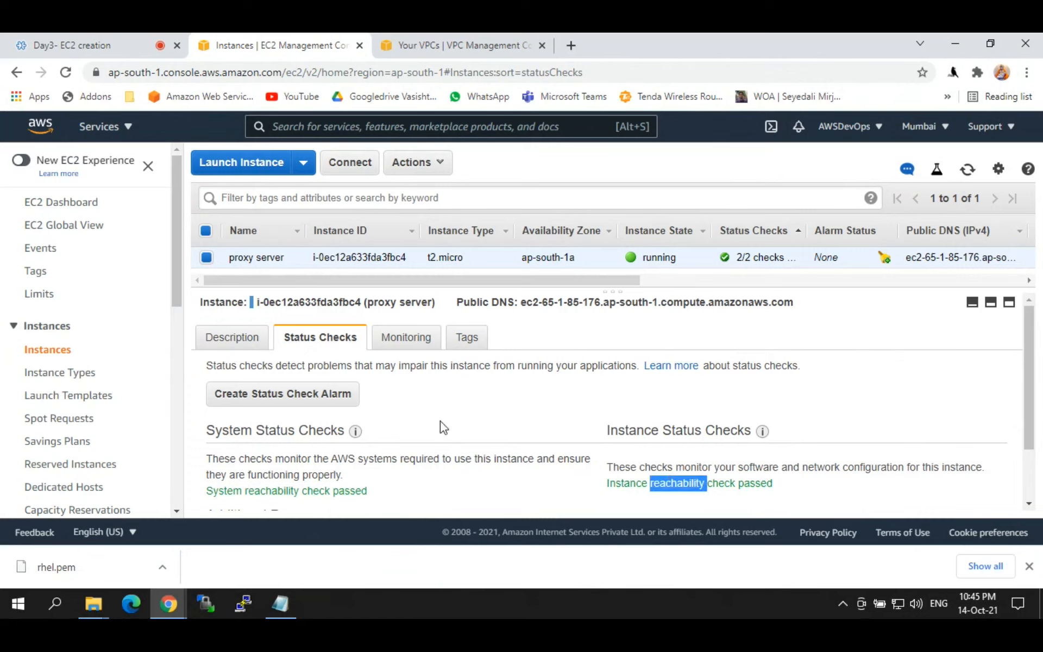
{"action": "left_click", "coordinate": [412, 352]}
{"action": "left_click", "coordinate": [412, 342]}
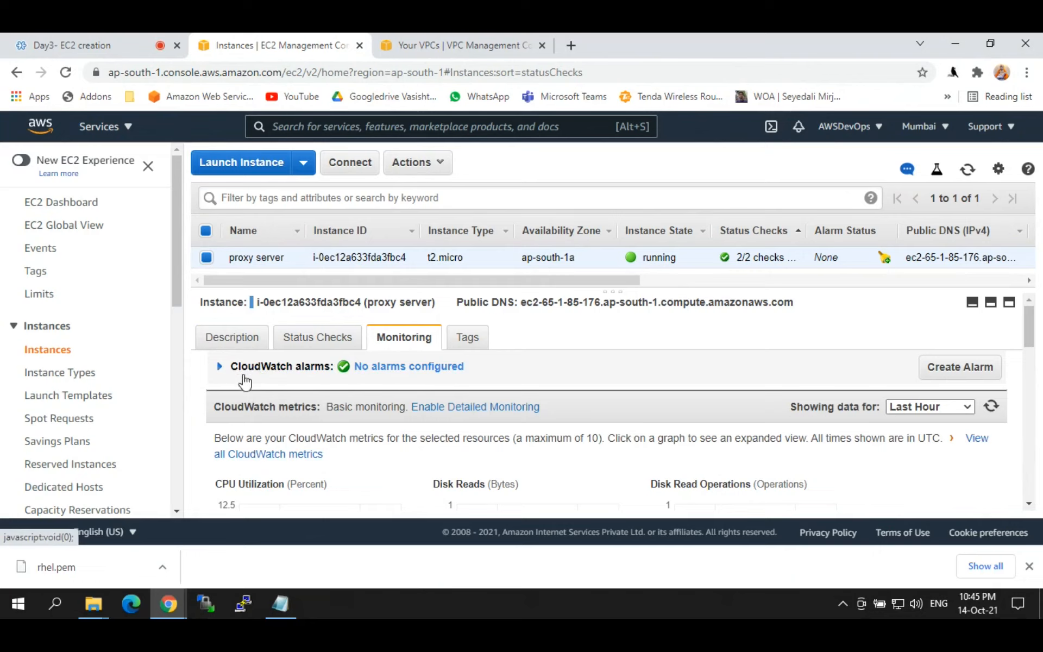
{"action": "left_click", "coordinate": [459, 343]}
{"action": "left_click_drag", "start_coordinate": [251, 443], "coordinate": [219, 445]}
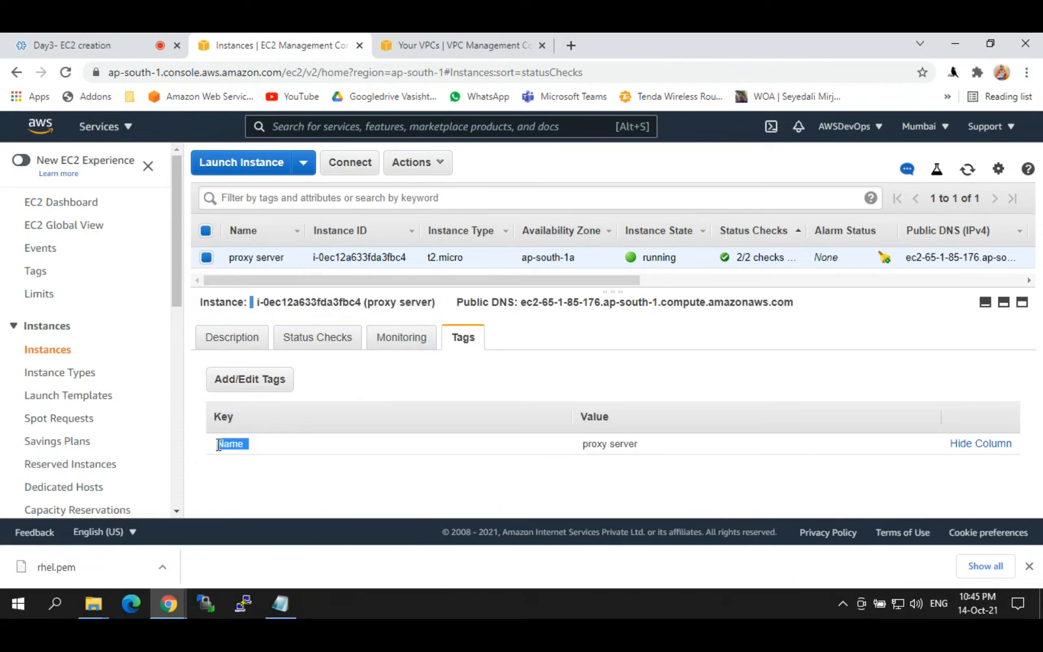
{"action": "left_click_drag", "start_coordinate": [650, 445], "coordinate": [578, 453]}
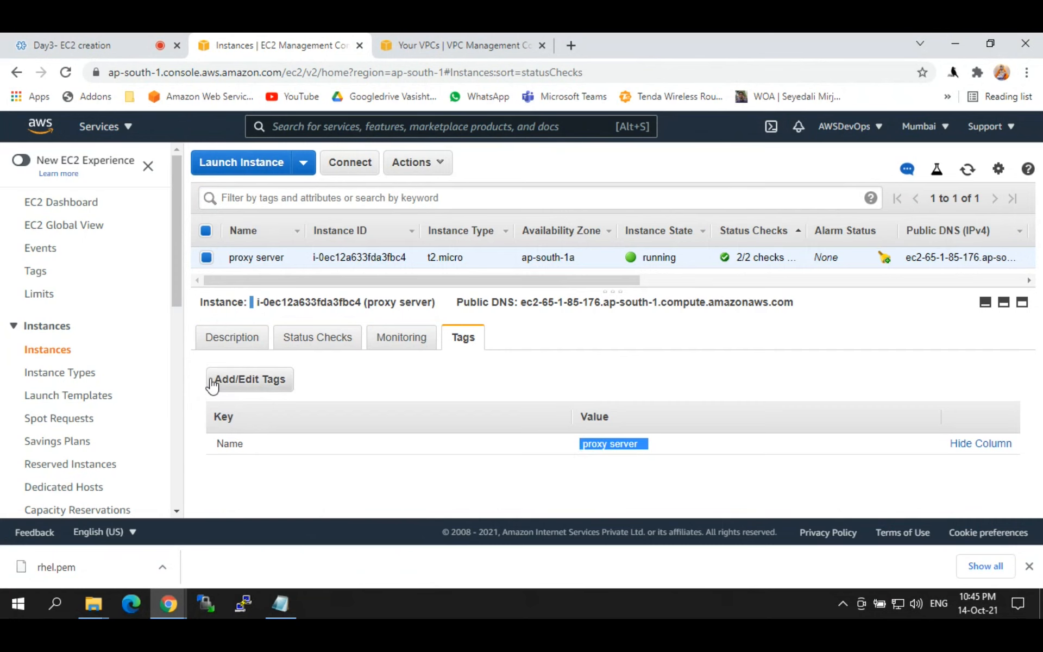
{"action": "left_click", "coordinate": [234, 343]}
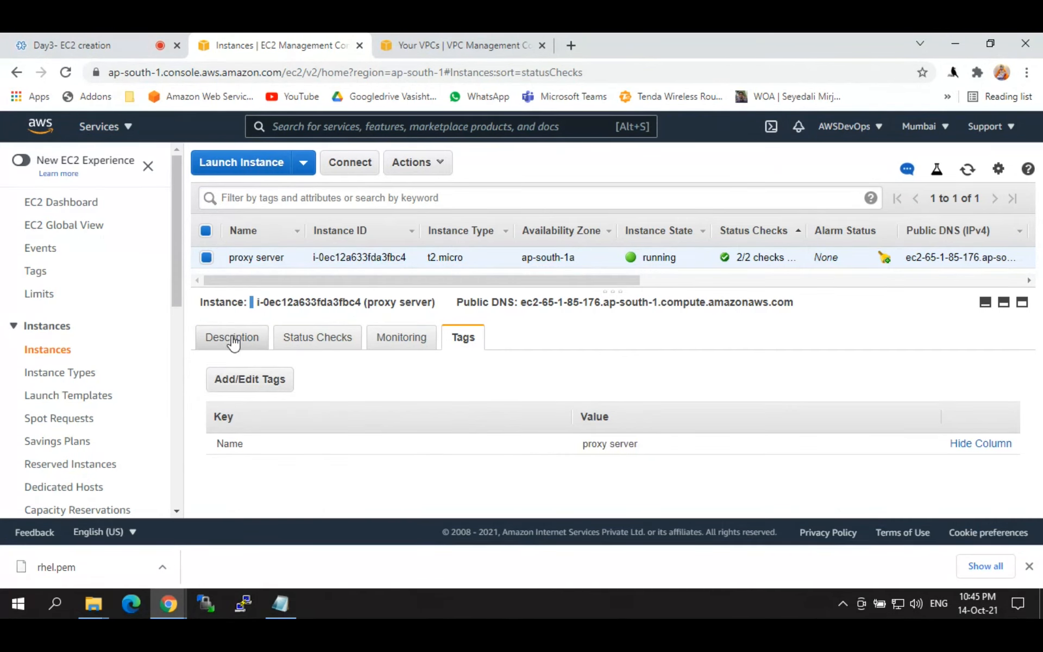
{"action": "mouse_move", "coordinate": [602, 292]}
{"action": "left_mouse_down"}
{"action": "mouse_move", "coordinate": [602, 321]}
{"action": "mouse_move", "coordinate": [602, 297]}
{"action": "left_mouse_up"}
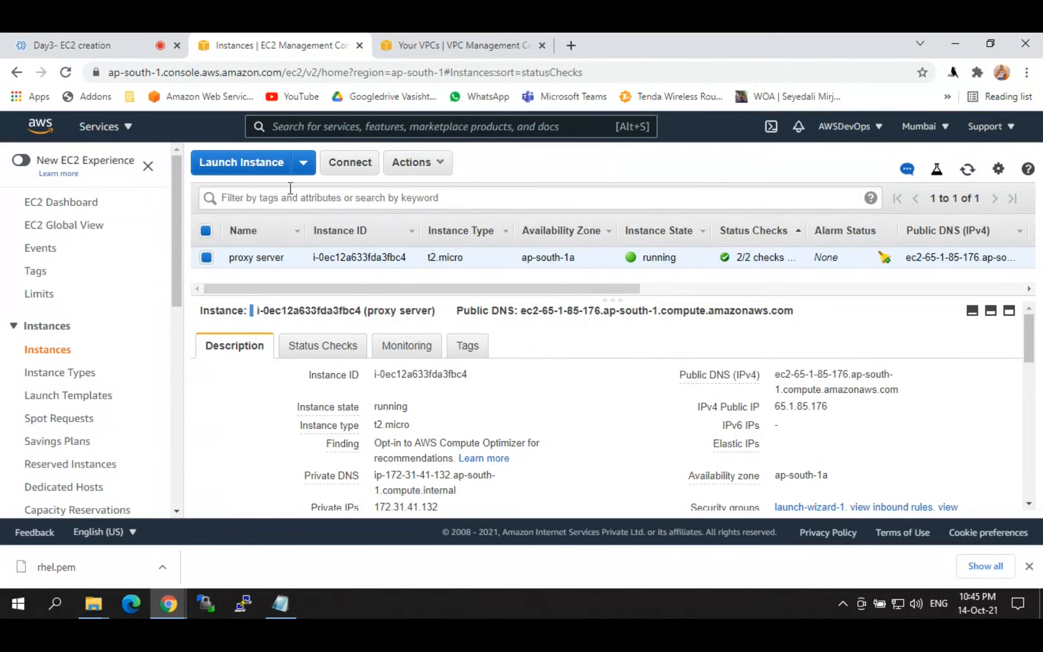
Step: Start a new instance launch and sign back in as the root user with the account password
{"action": "left_click", "coordinate": [263, 170]}
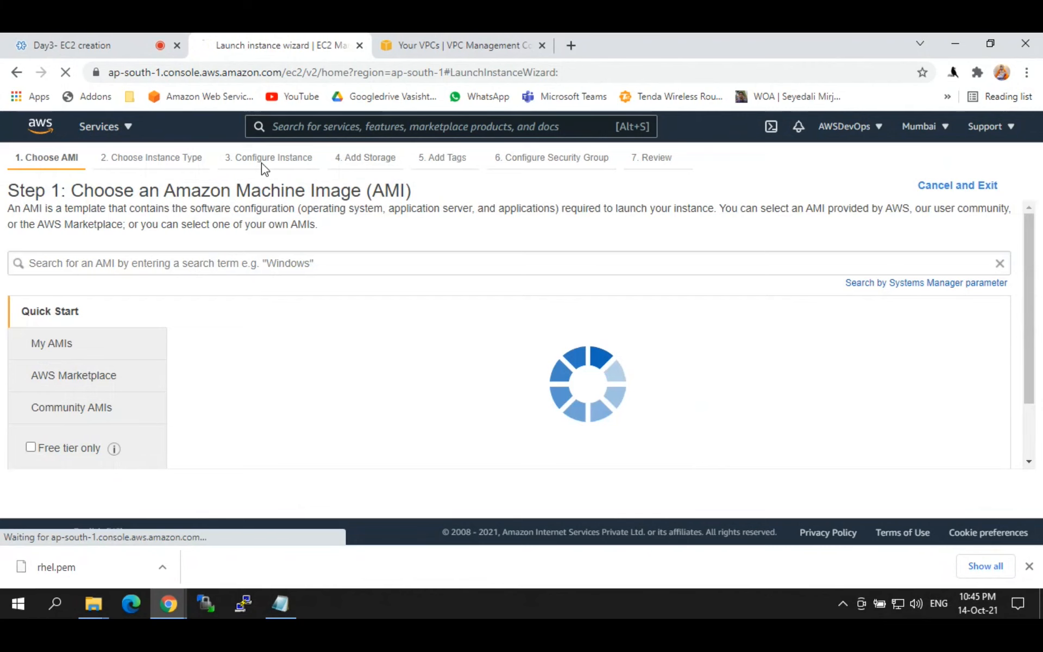
{"action": "left_click", "coordinate": [35, 446]}
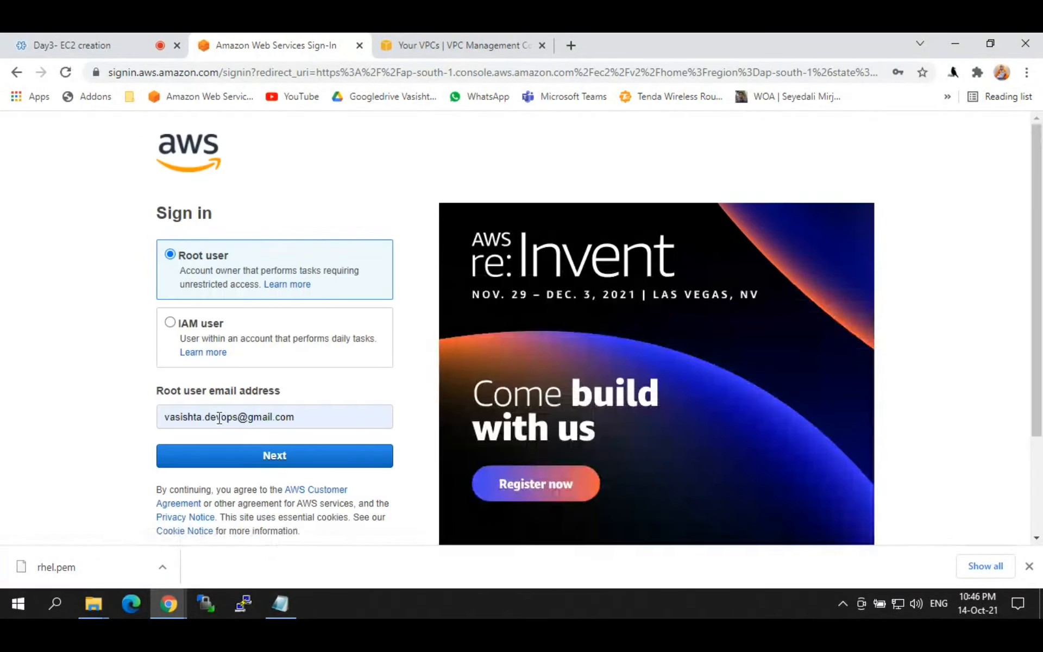
{"action": "left_click", "coordinate": [229, 456]}
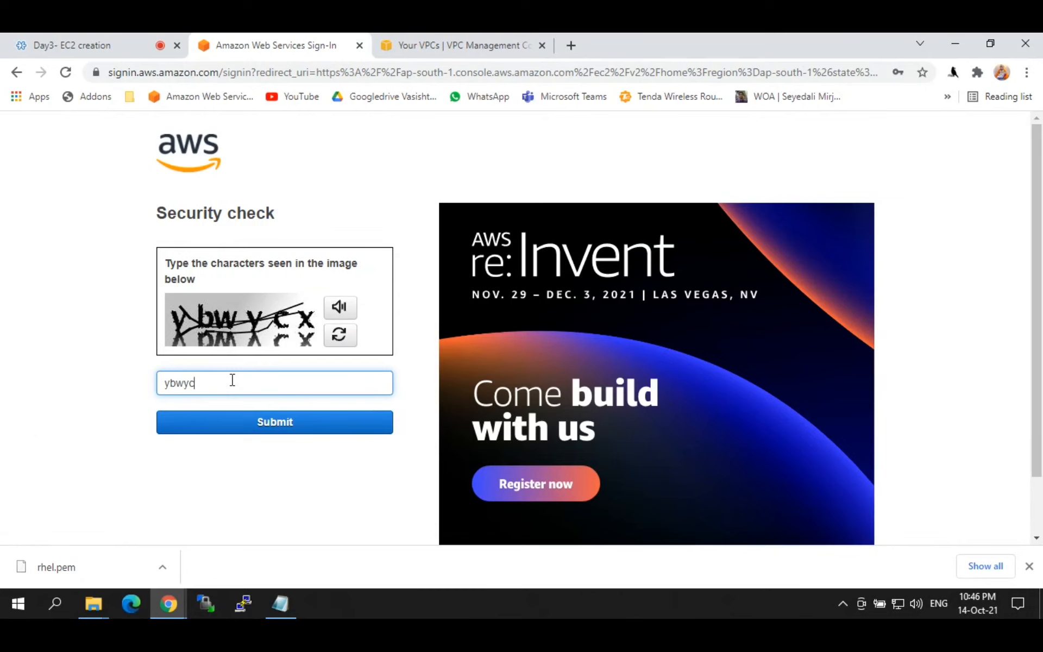
{"action": "key", "text": "Return"}
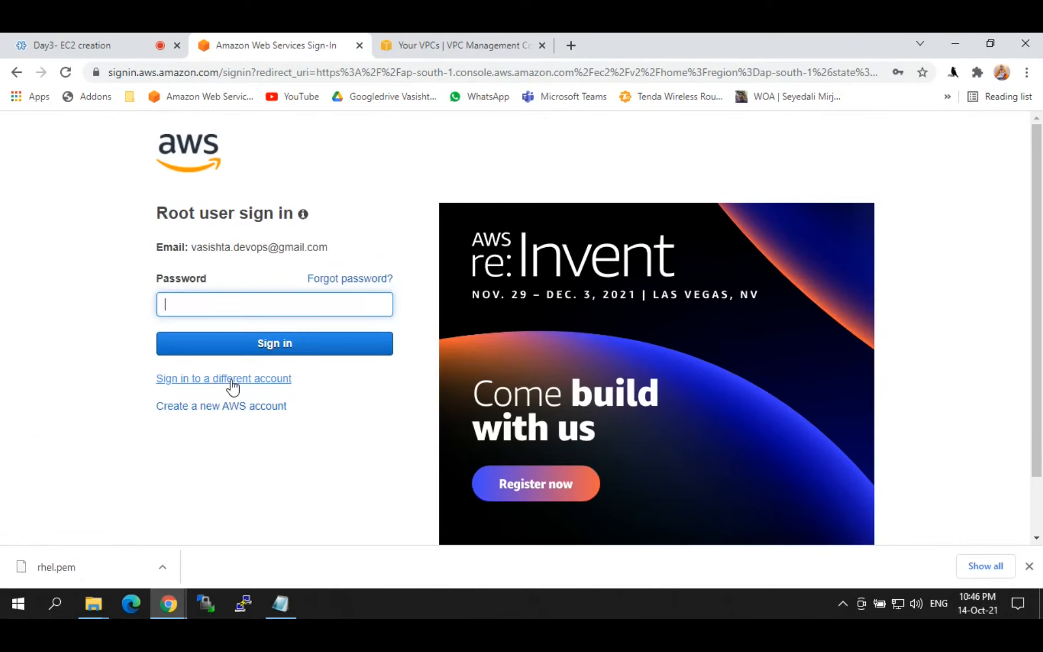
{"action": "type", "text": "******"}
{"action": "key", "text": "Return"}
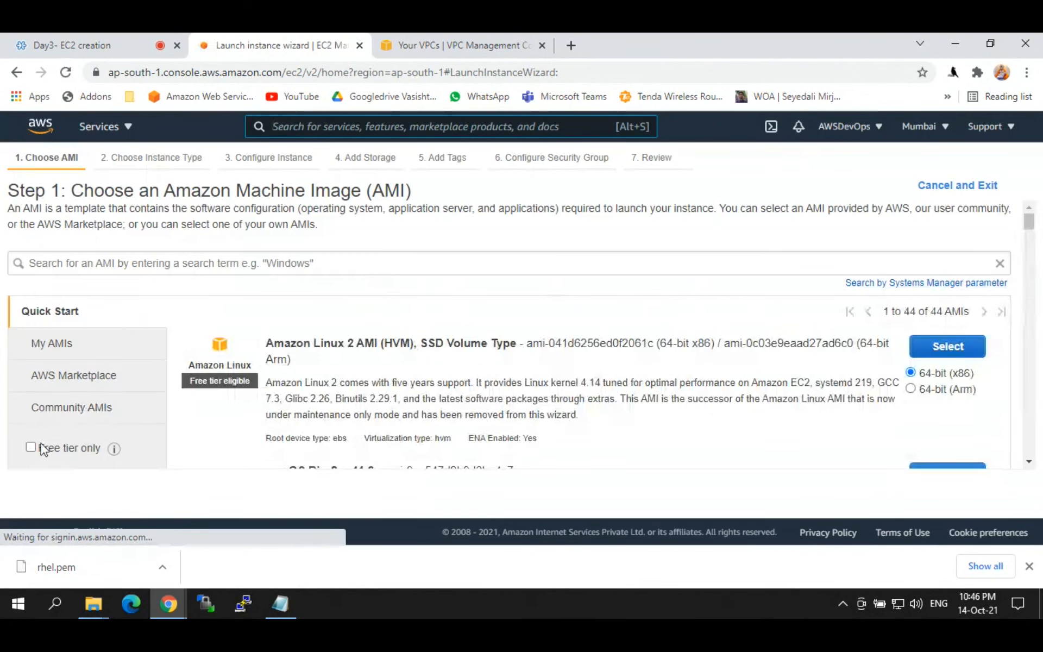
Step: Show only free tier images and choose Ubuntu Server 20.04 LTS
{"action": "left_click", "coordinate": [31, 447]}
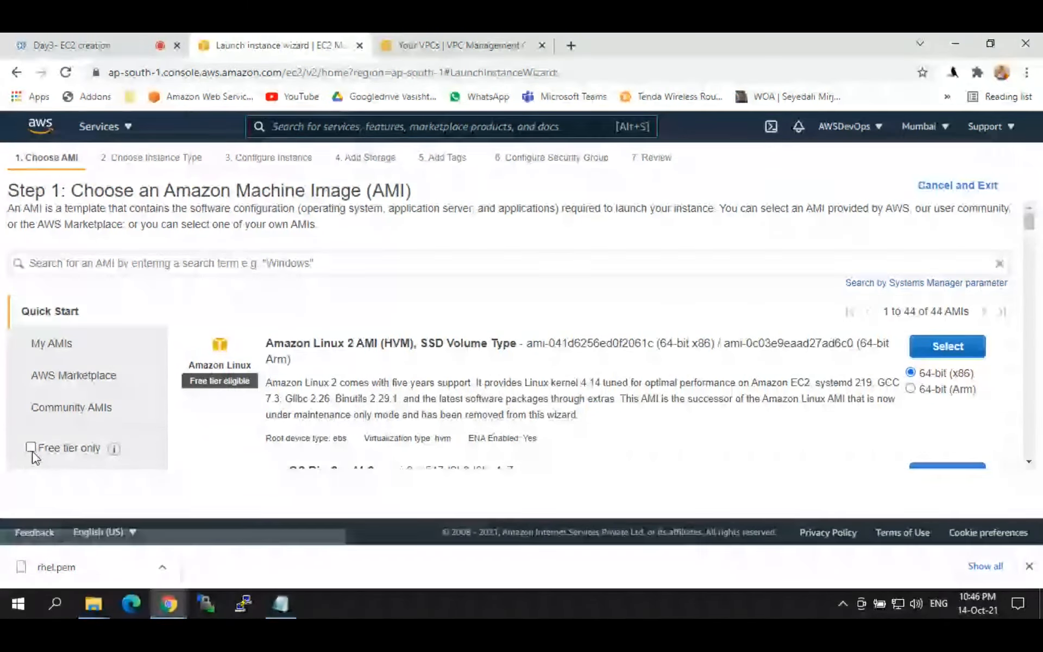
{"action": "left_click_drag", "start_coordinate": [1032, 226], "coordinate": [1034, 268]}
{"action": "left_click_drag", "start_coordinate": [273, 356], "coordinate": [338, 359]}
{"action": "left_click_drag", "start_coordinate": [191, 393], "coordinate": [252, 392]}
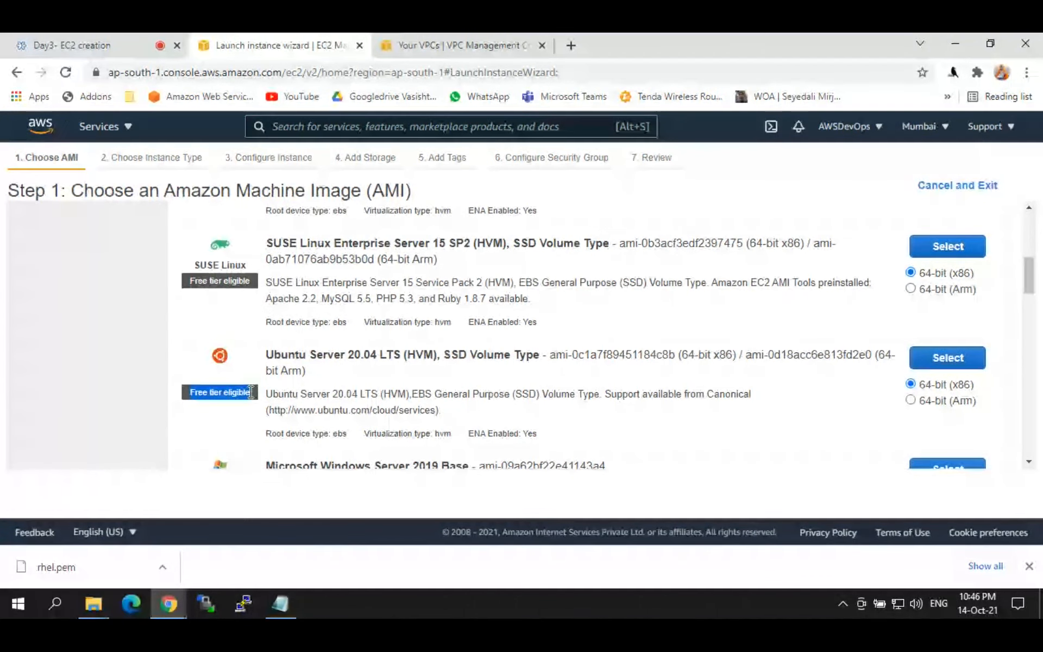
{"action": "left_click", "coordinate": [943, 355]}
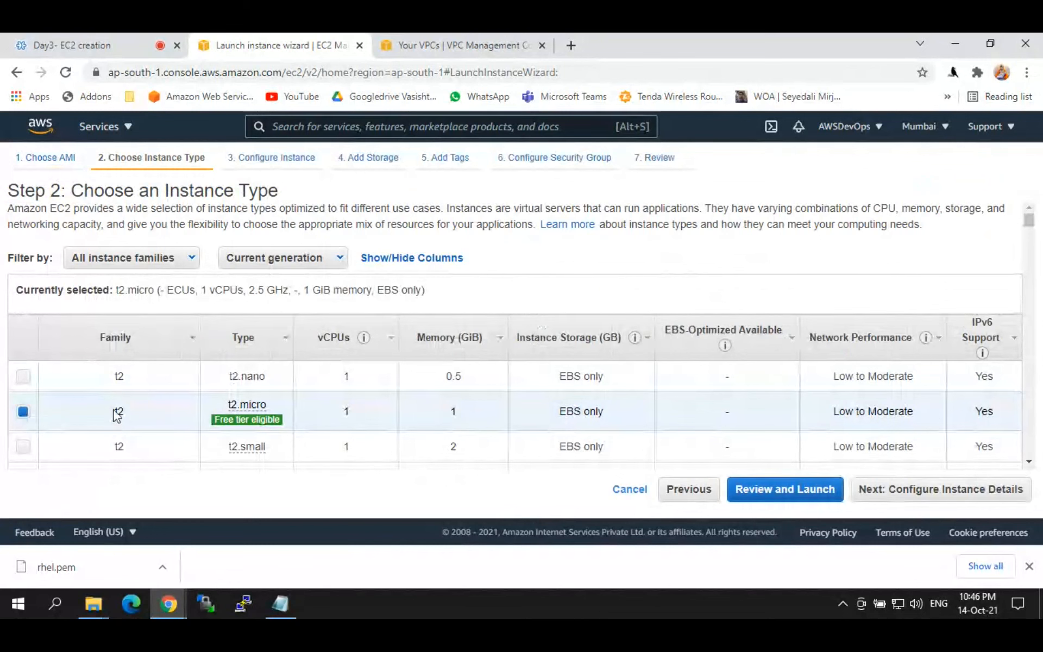
Step: Keep the t2.micro instance type and review the network and Auto-assign Public IP settings
{"action": "double_click", "coordinate": [117, 413]}
{"action": "double_click", "coordinate": [233, 406]}
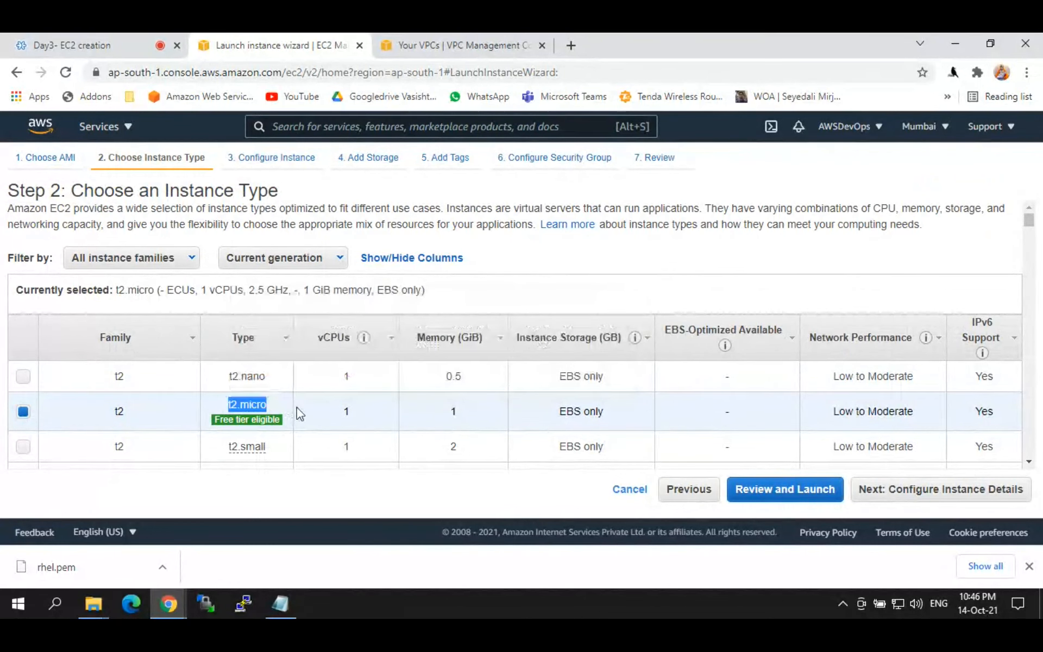
{"action": "left_click", "coordinate": [497, 413]}
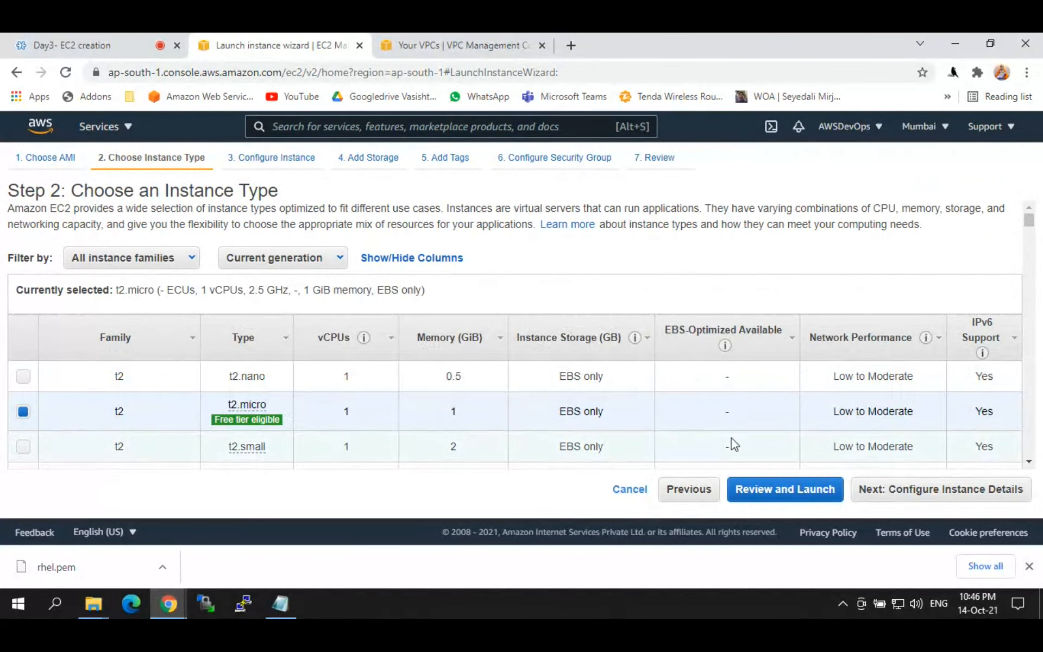
{"action": "left_click", "coordinate": [950, 491]}
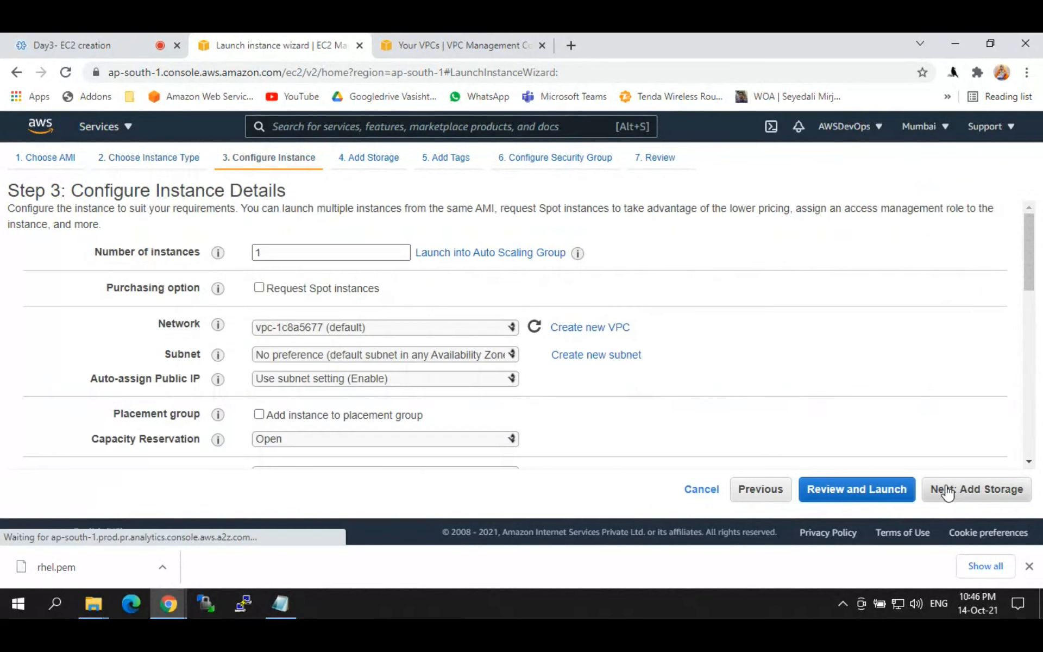
{"action": "left_click", "coordinate": [335, 327]}
{"action": "left_click", "coordinate": [478, 355]}
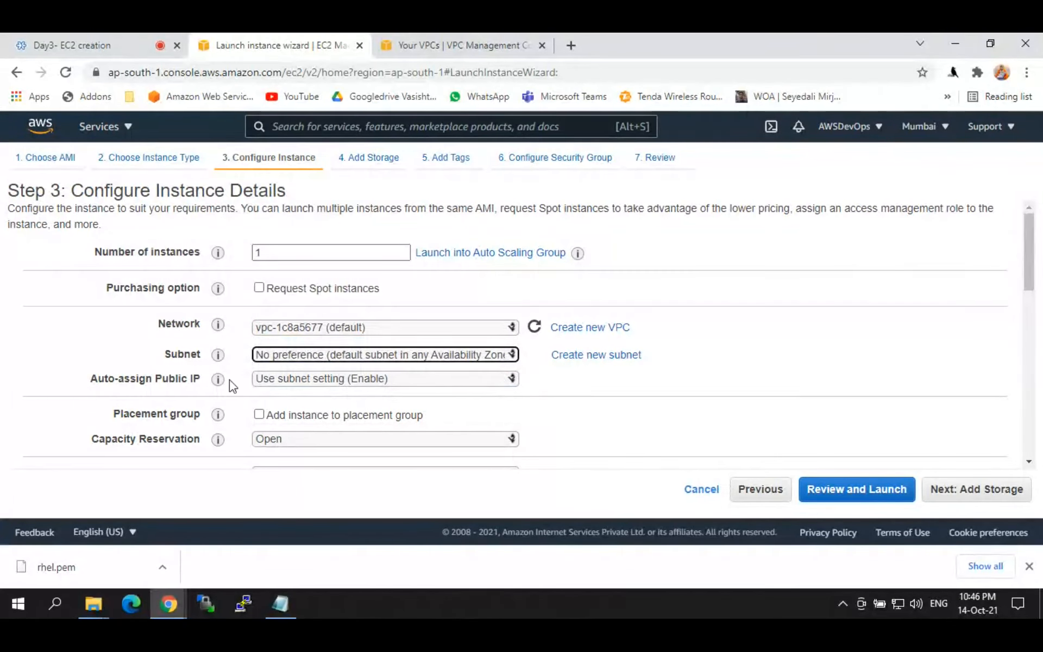
{"action": "left_click_drag", "start_coordinate": [194, 379], "coordinate": [156, 380]}
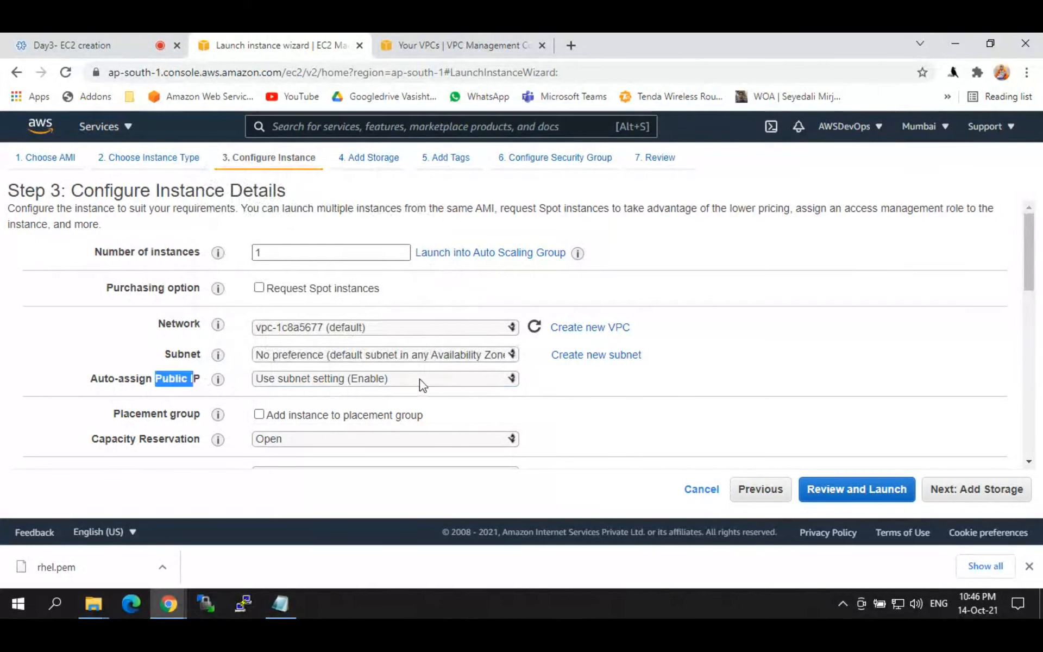
{"action": "left_click", "coordinate": [701, 400]}
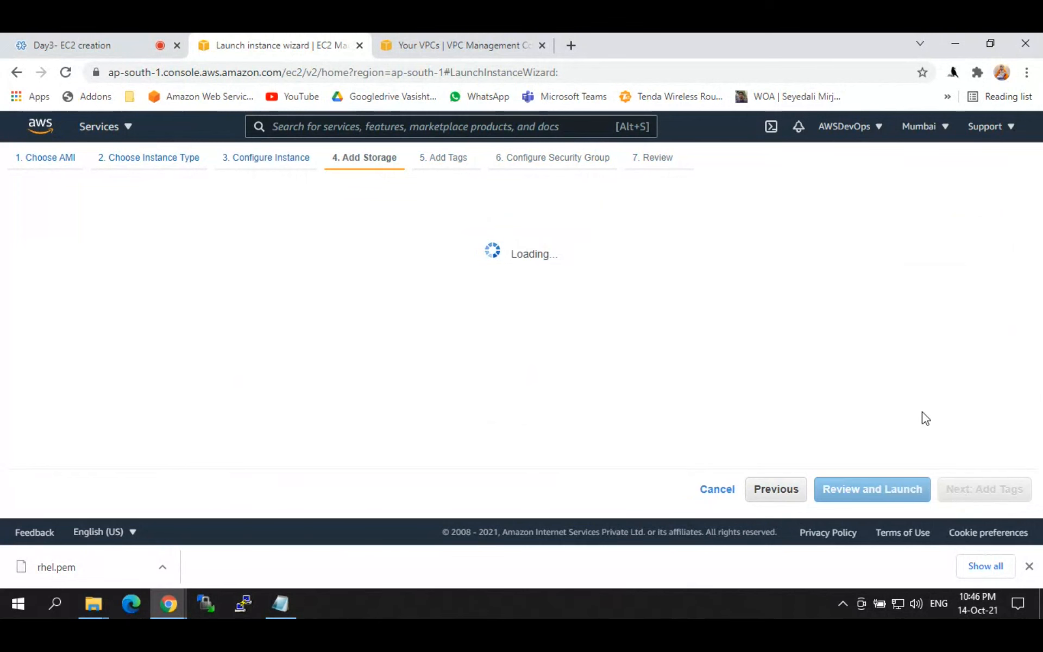
Step: Preview gp3, then keep the 8 GiB root volume on gp2
{"action": "double_click", "coordinate": [362, 340]}
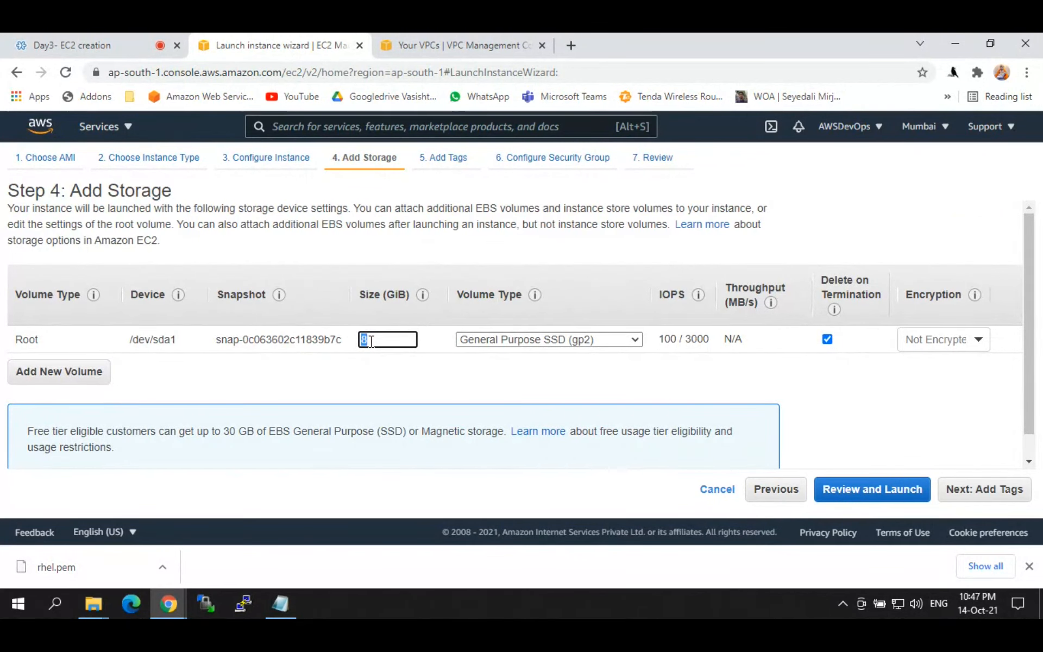
{"action": "left_click", "coordinate": [526, 340]}
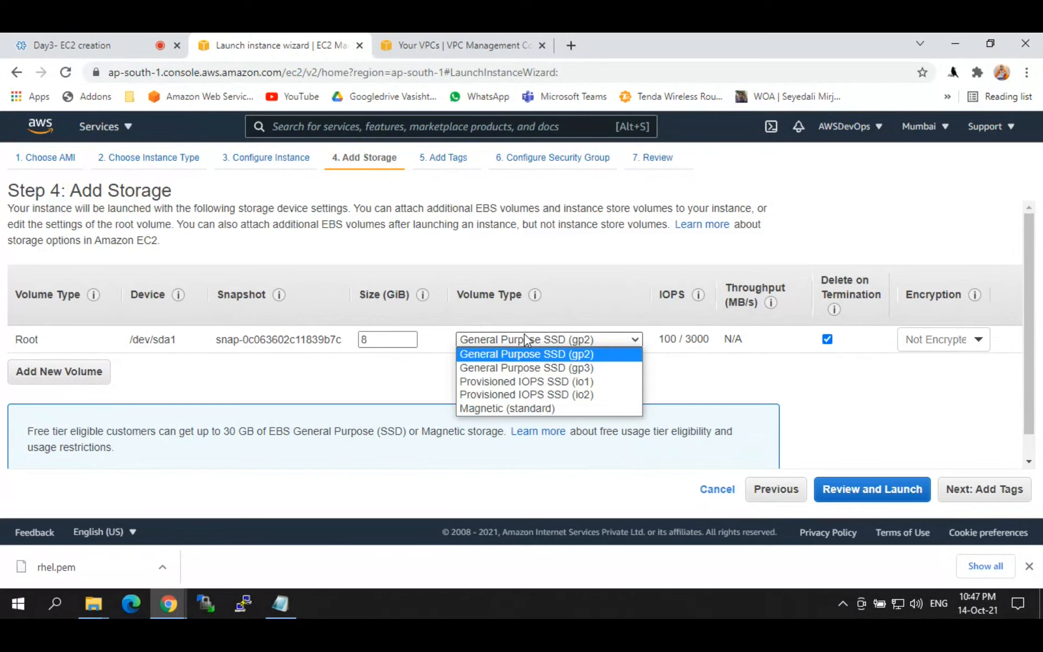
{"action": "left_click", "coordinate": [520, 367]}
{"action": "left_click", "coordinate": [521, 340]}
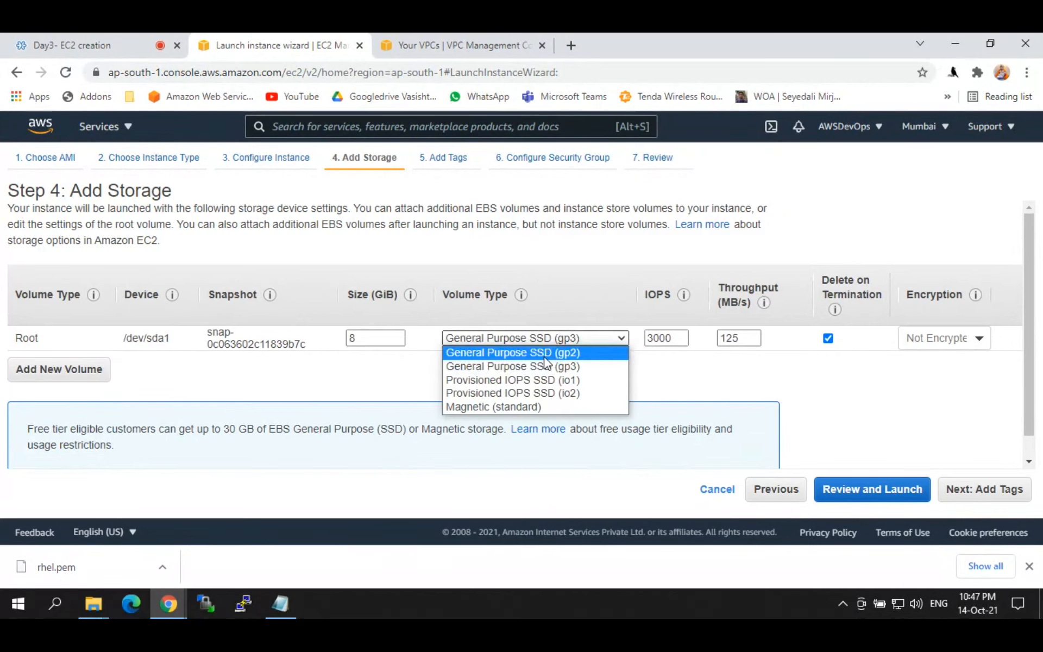
{"action": "left_click", "coordinate": [519, 354]}
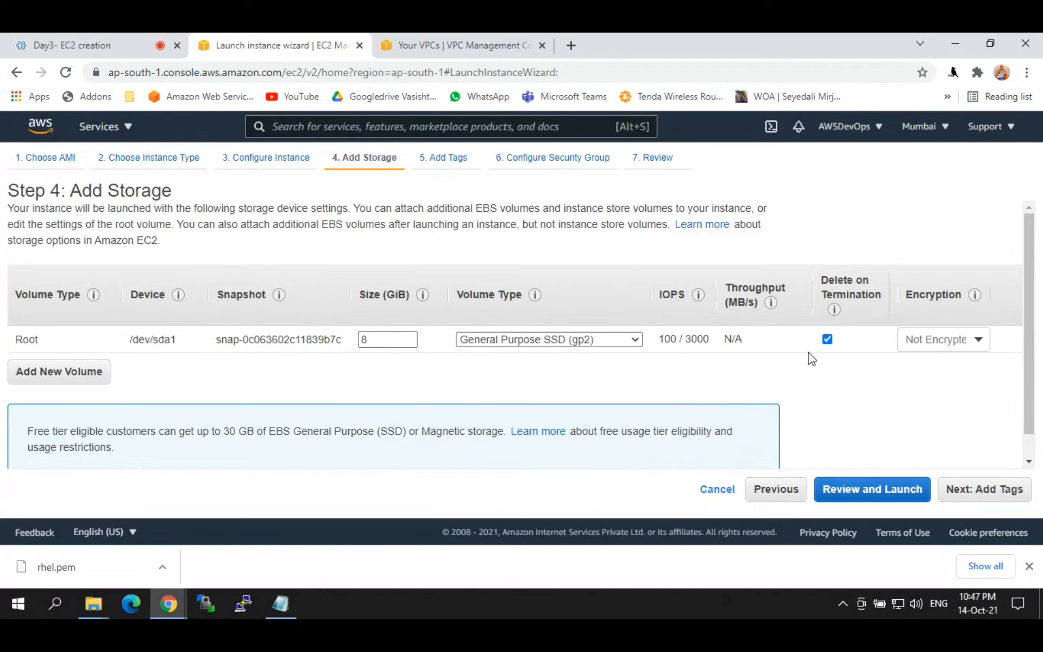
Step: Add a tag with key Name and value webserver
{"action": "left_click", "coordinate": [991, 492]}
{"action": "left_click", "coordinate": [41, 417]}
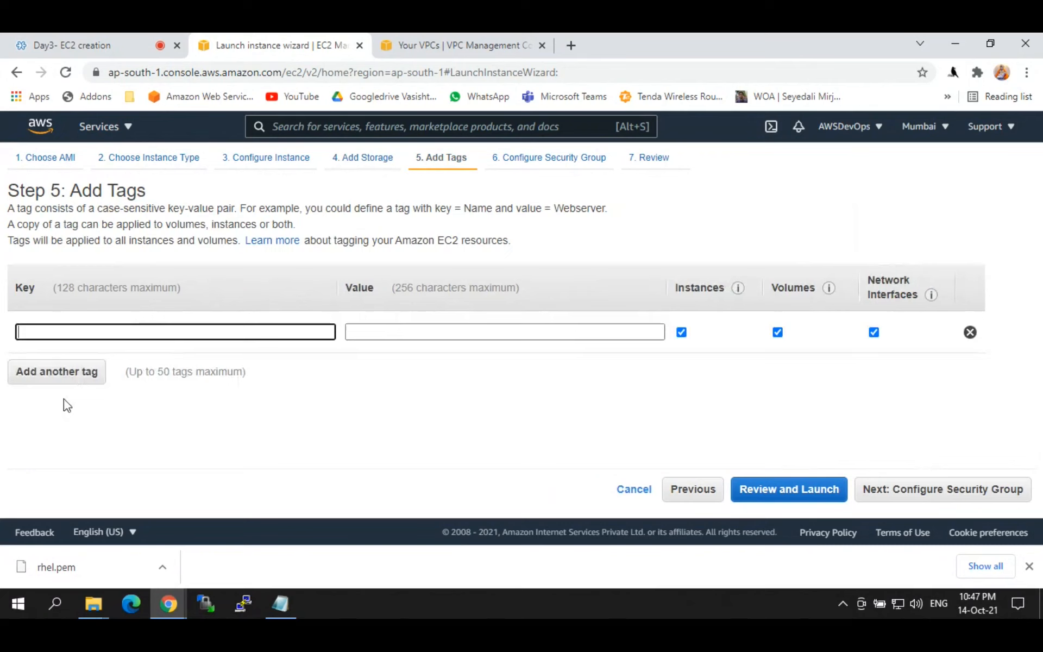
{"action": "left_click", "coordinate": [83, 336]}
{"action": "type", "text": "Name"}
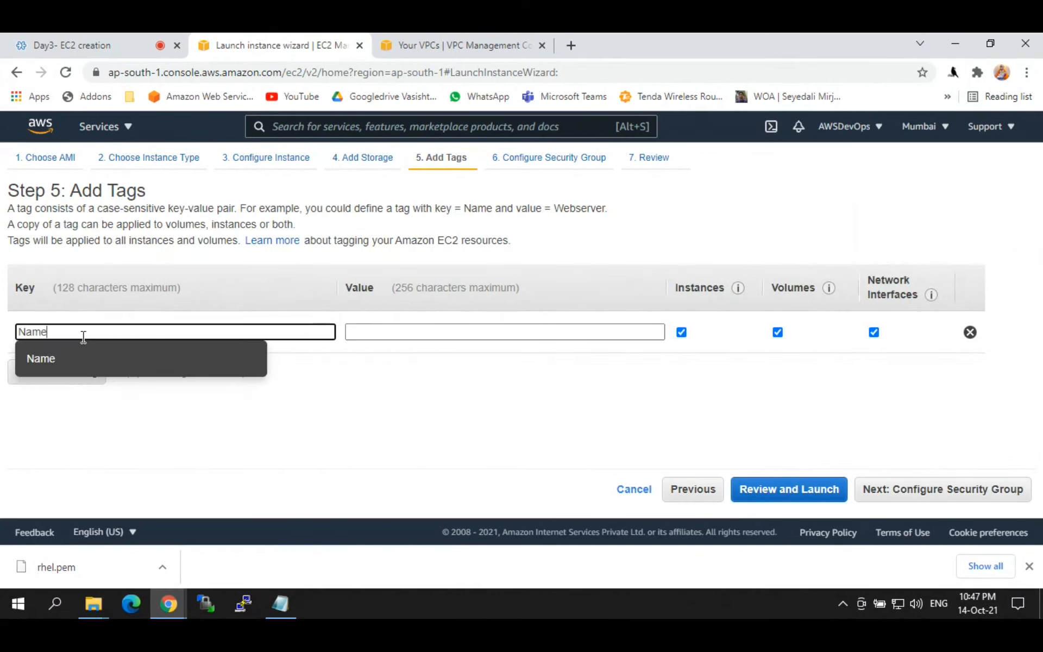
{"action": "key", "text": "Tab"}
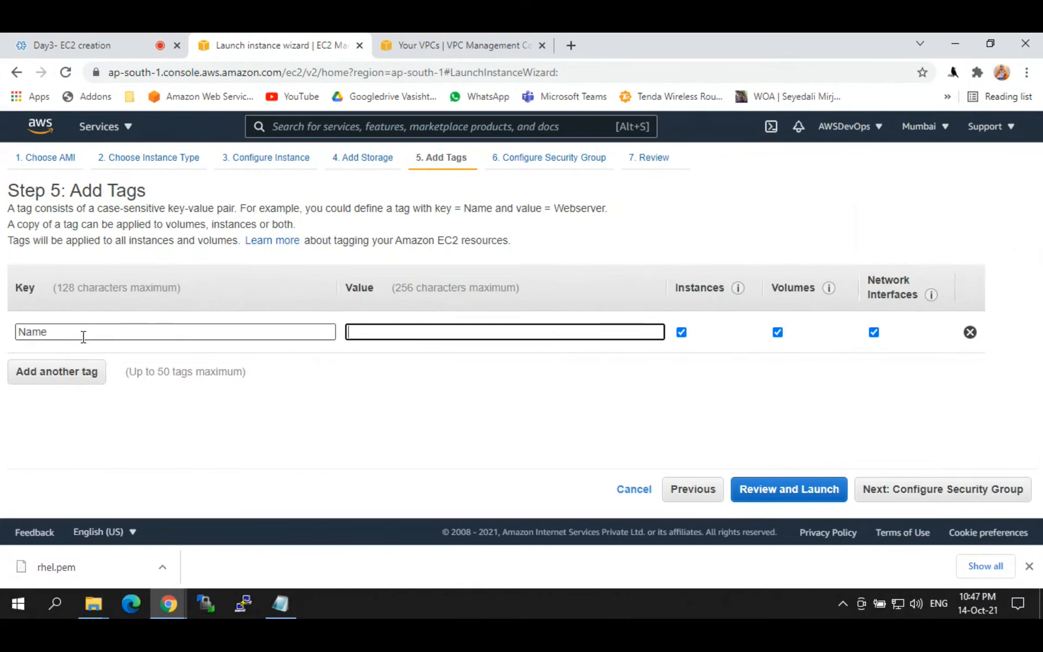
{"action": "type", "text": "webserver"}
{"action": "left_click", "coordinate": [234, 431]}
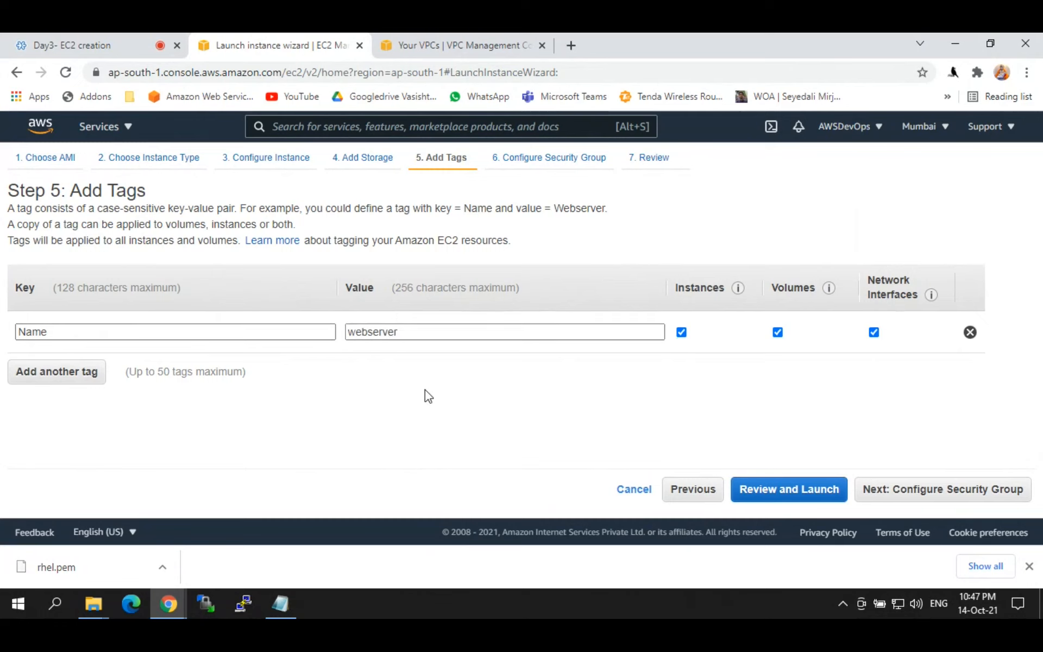
Step: Attach the existing launch-wizard-1 security group and proceed to the launch review
{"action": "left_click", "coordinate": [965, 496]}
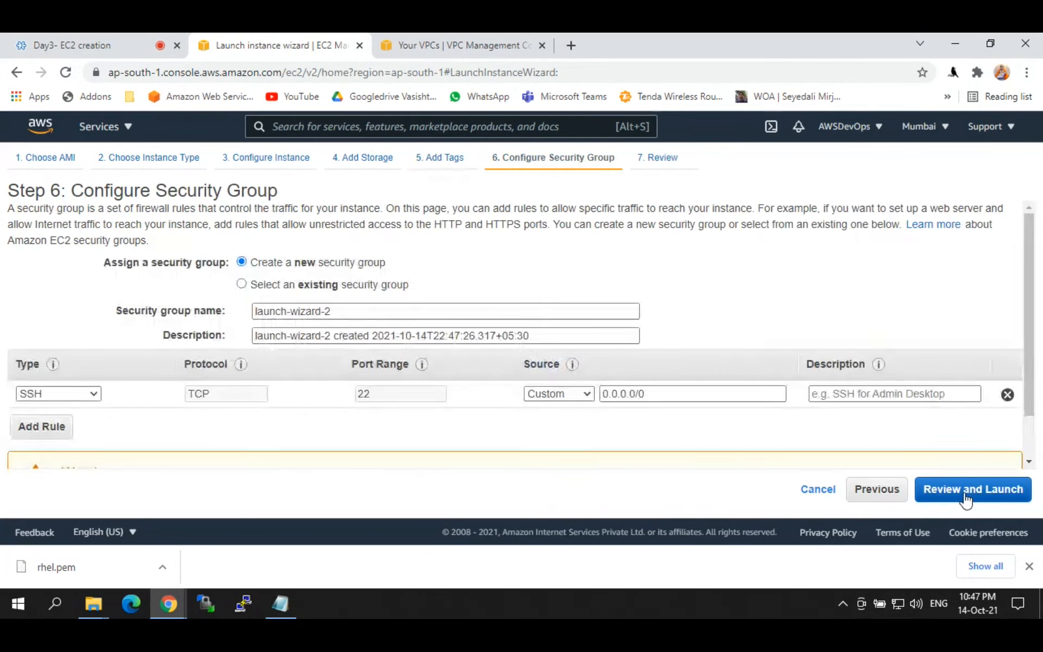
{"action": "left_click", "coordinate": [241, 284]}
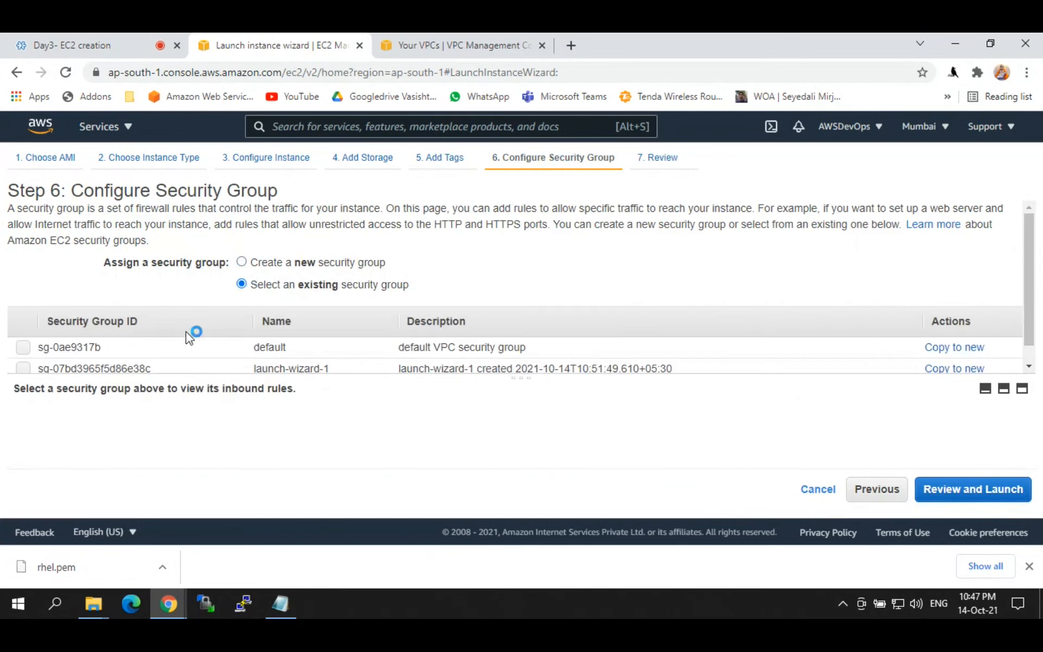
{"action": "left_click", "coordinate": [24, 371]}
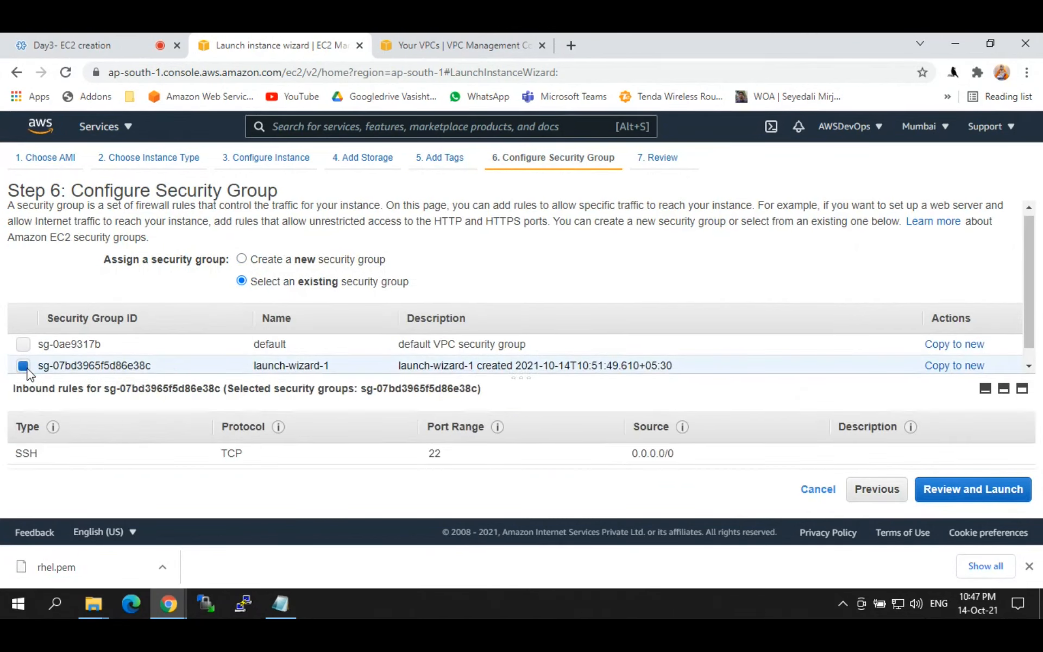
{"action": "left_click", "coordinate": [993, 496]}
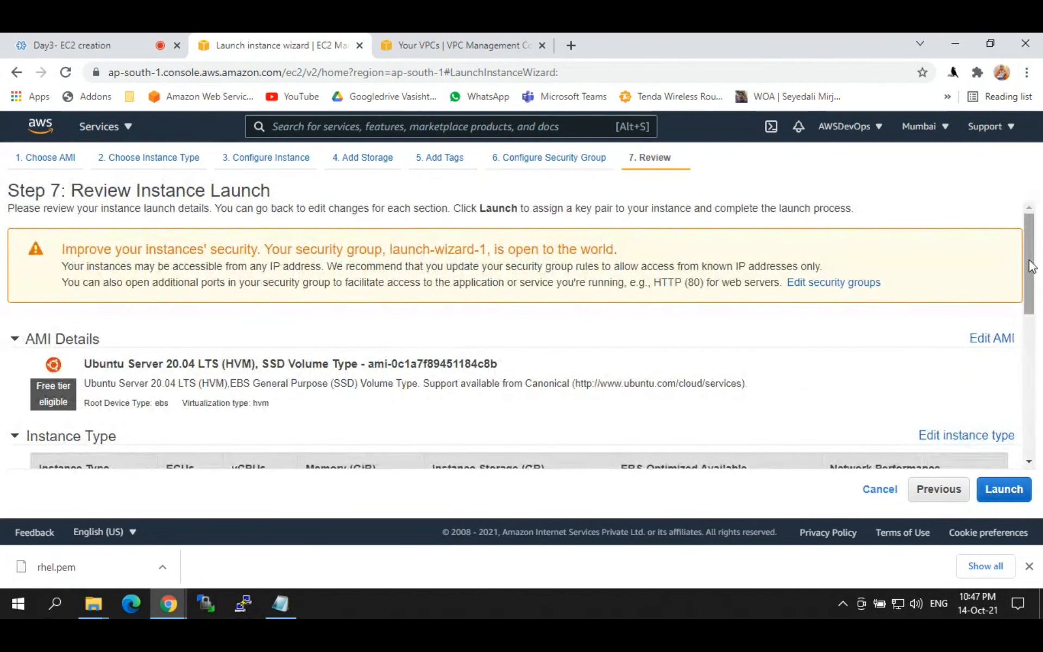
{"action": "left_click_drag", "start_coordinate": [1032, 266], "coordinate": [1027, 462]}
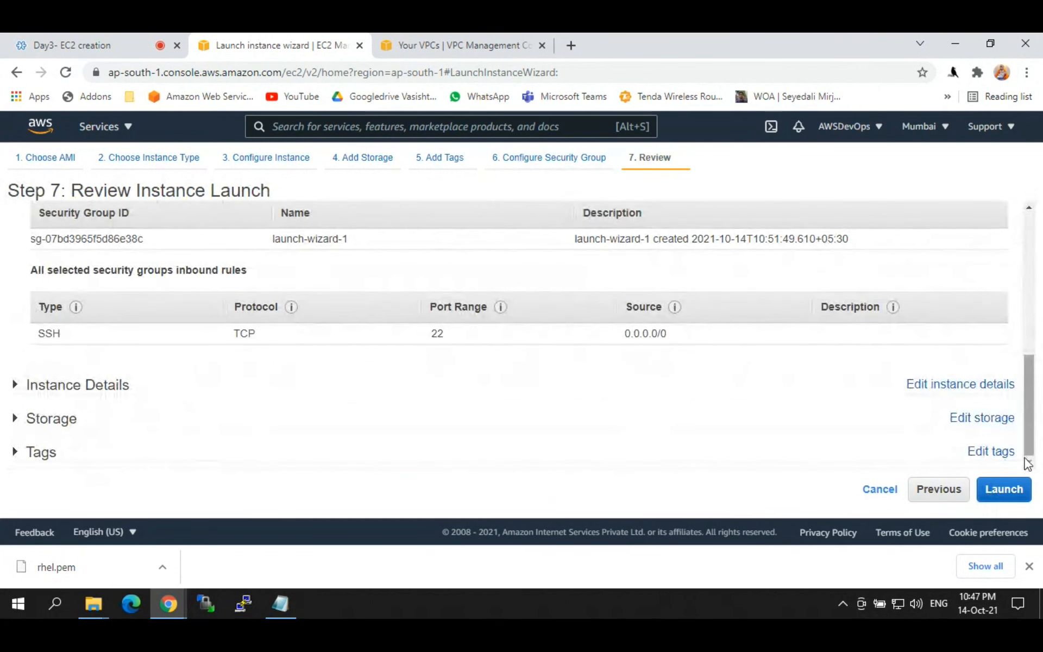
Step: Create and download a new key pair named ubuntu, then reveal the file in its folder
{"action": "left_click", "coordinate": [1002, 488]}
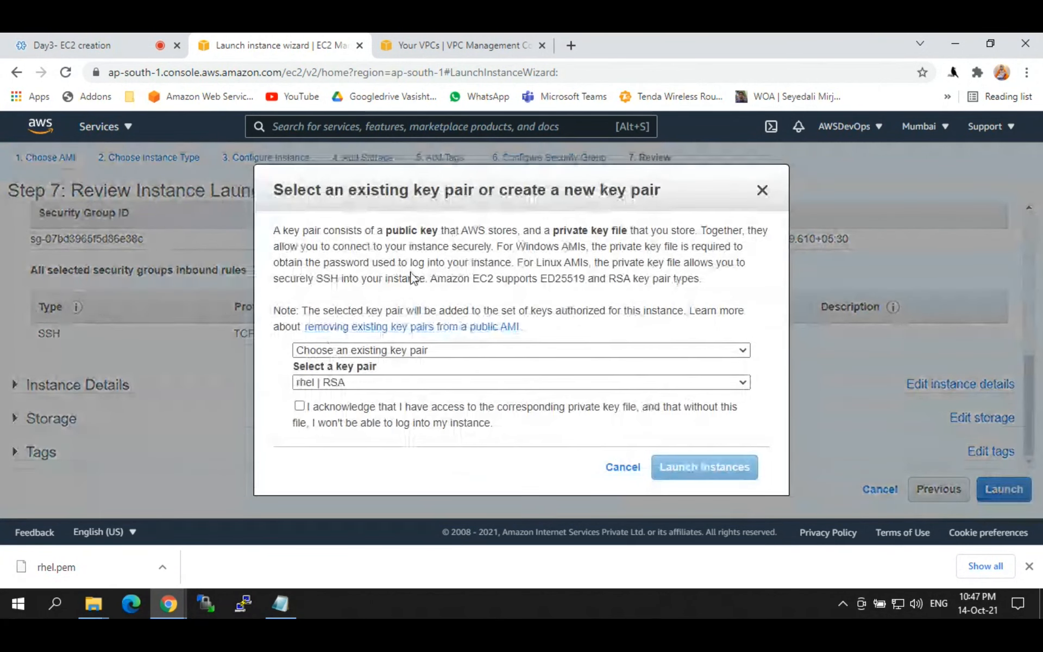
{"action": "left_click", "coordinate": [356, 350]}
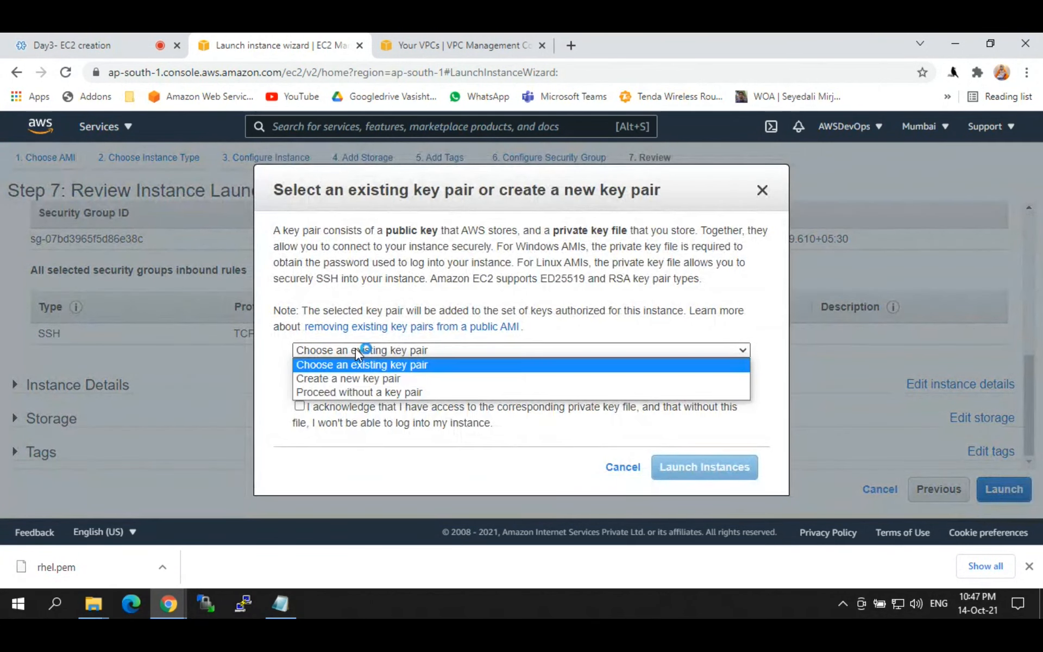
{"action": "left_click", "coordinate": [337, 379]}
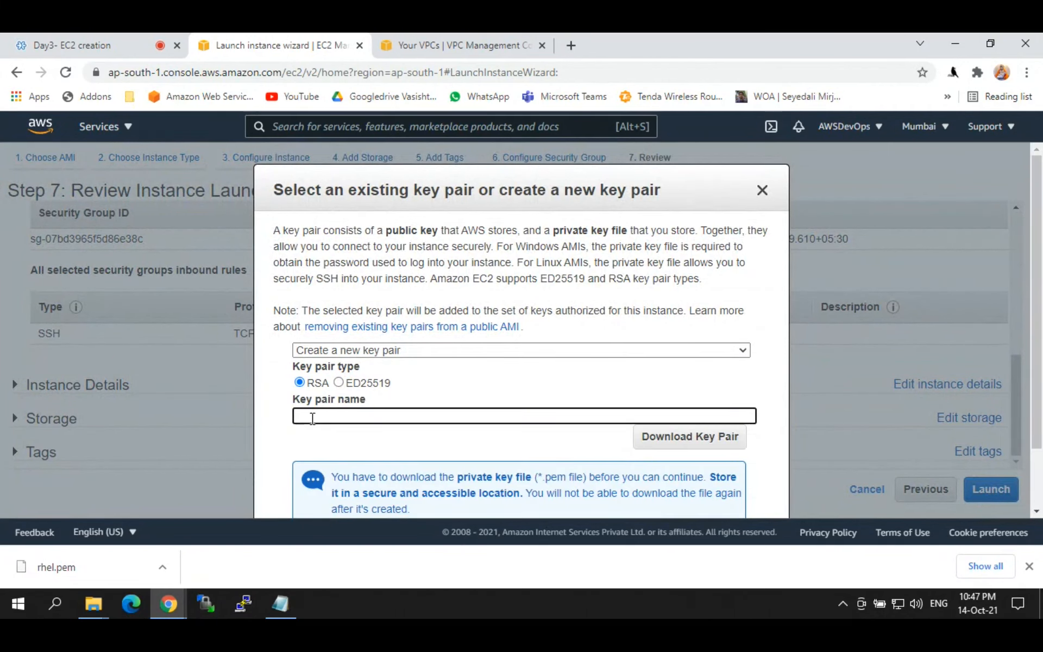
{"action": "type", "text": "ubuntu"}
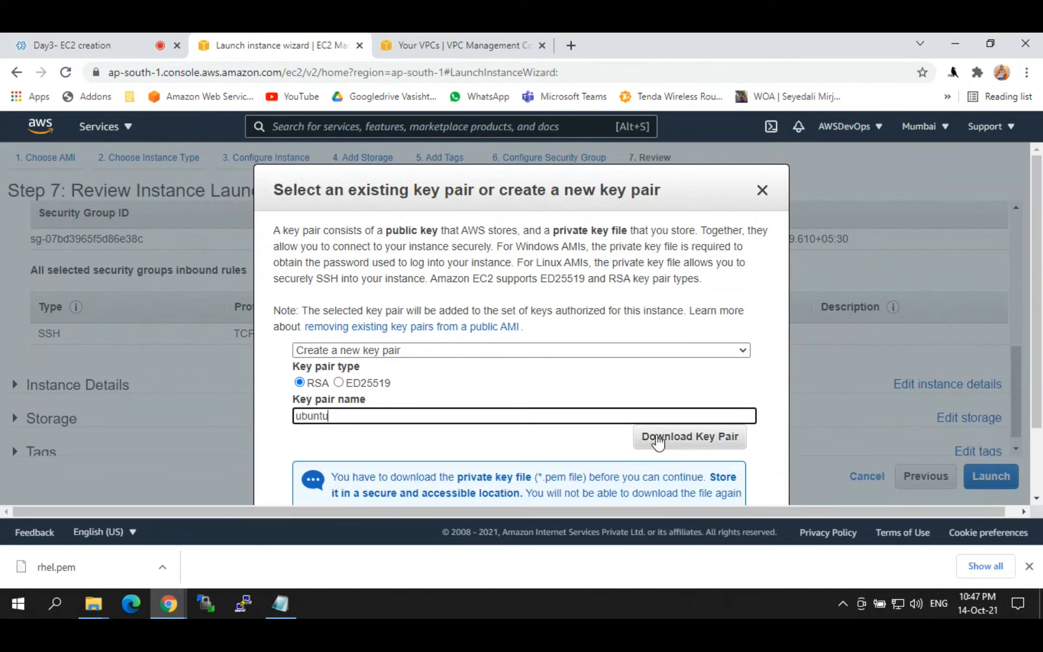
{"action": "left_click", "coordinate": [681, 437]}
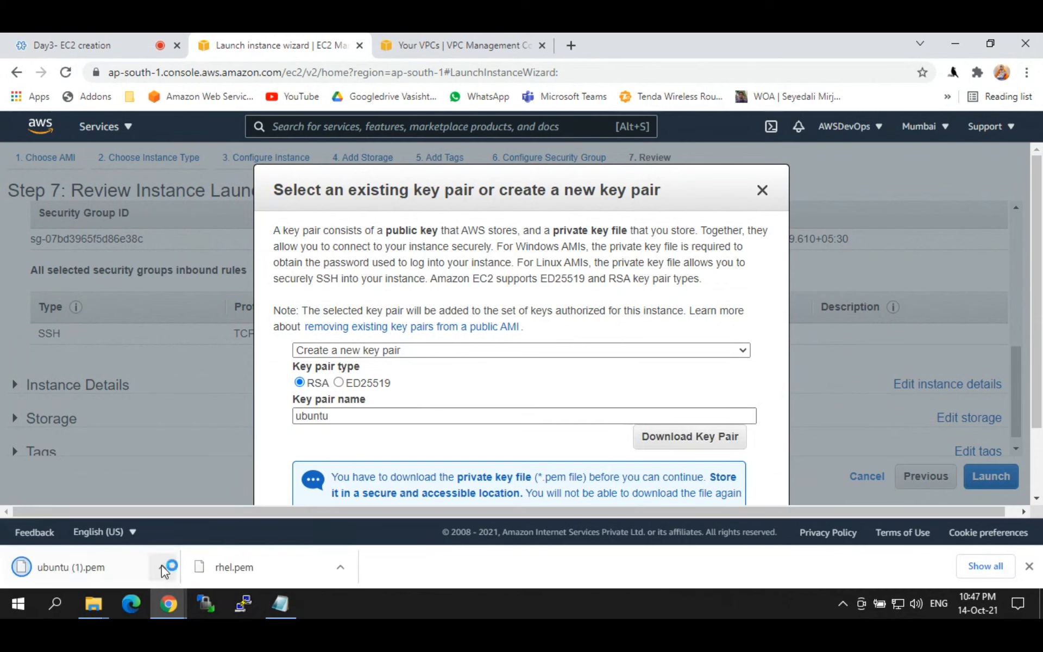
{"action": "left_click", "coordinate": [162, 566]}
{"action": "left_click", "coordinate": [182, 516]}
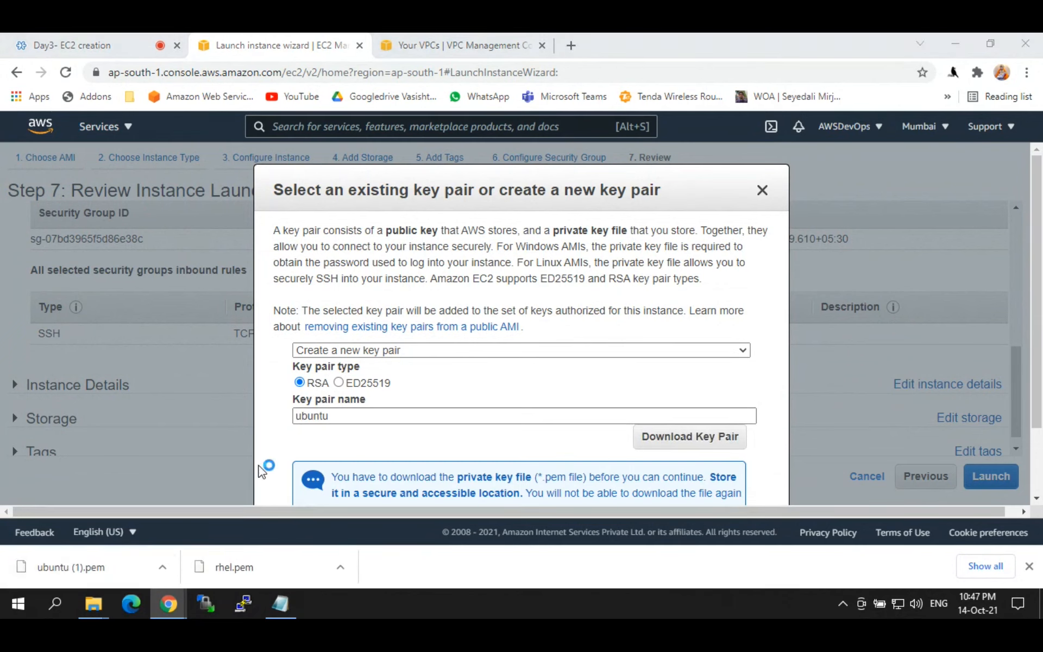
Step: Delete the old ubuntu.pem and rename ubuntu (1).pem to ubuntu.pem in Downloads
{"action": "key", "text": "Down"}
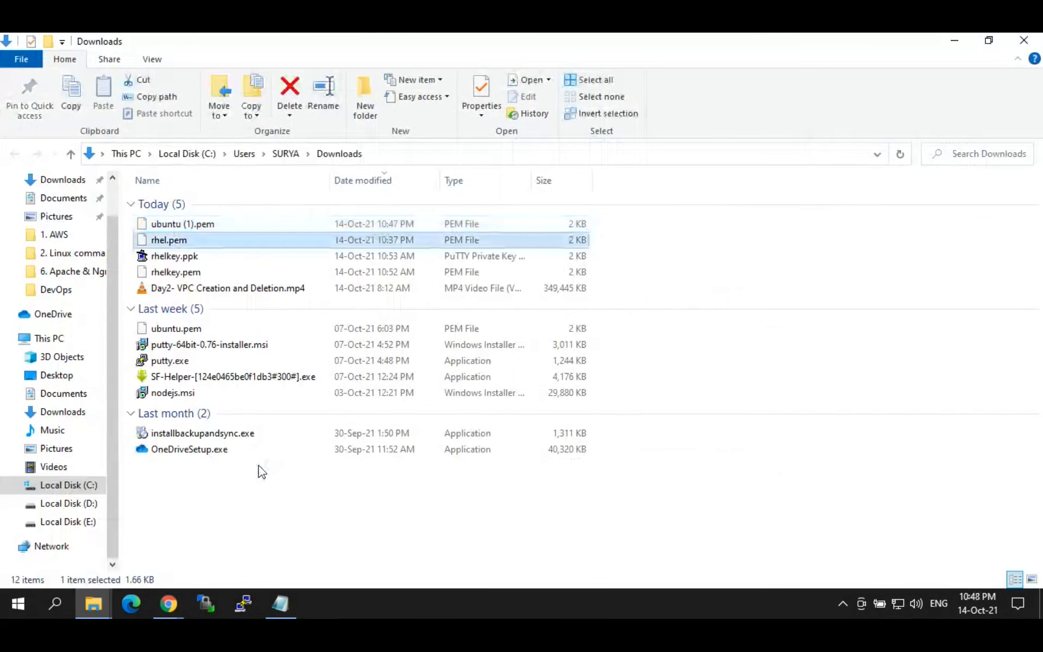
{"action": "key", "text": "Up"}
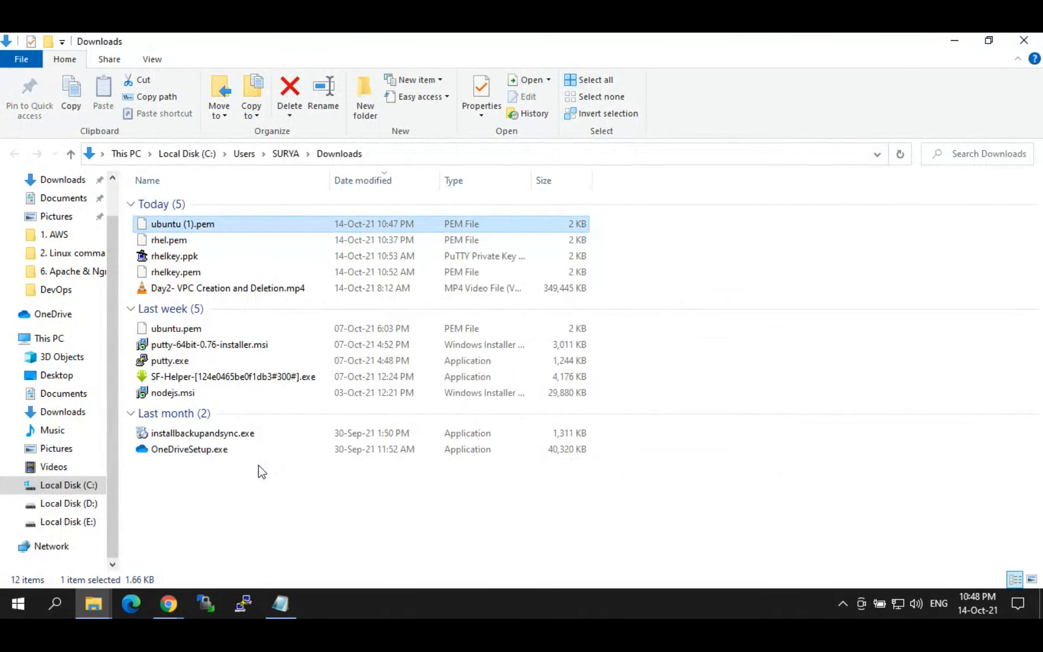
{"action": "key", "text": "Down"}
{"action": "key", "text": "Down"}
{"action": "key", "text": "Down"}
{"action": "key", "text": "Down"}
{"action": "key", "text": "Down"}
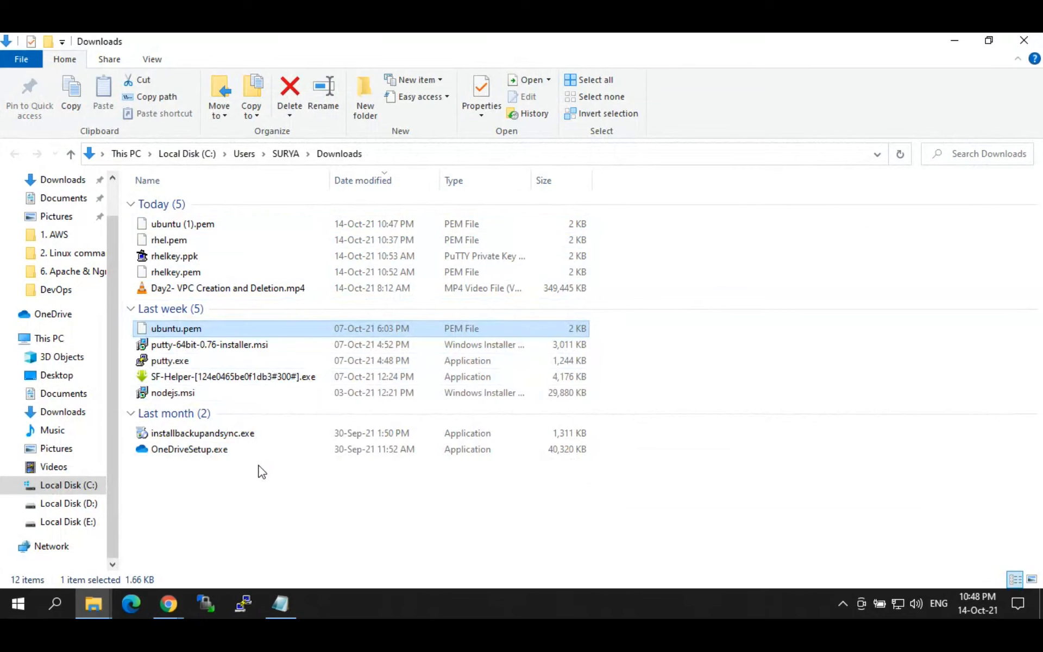
{"action": "key", "text": "Delete"}
{"action": "key", "text": "Up"}
{"action": "key", "text": "Up"}
{"action": "key", "text": "Up"}
{"action": "key", "text": "Up"}
{"action": "key", "text": "Up"}
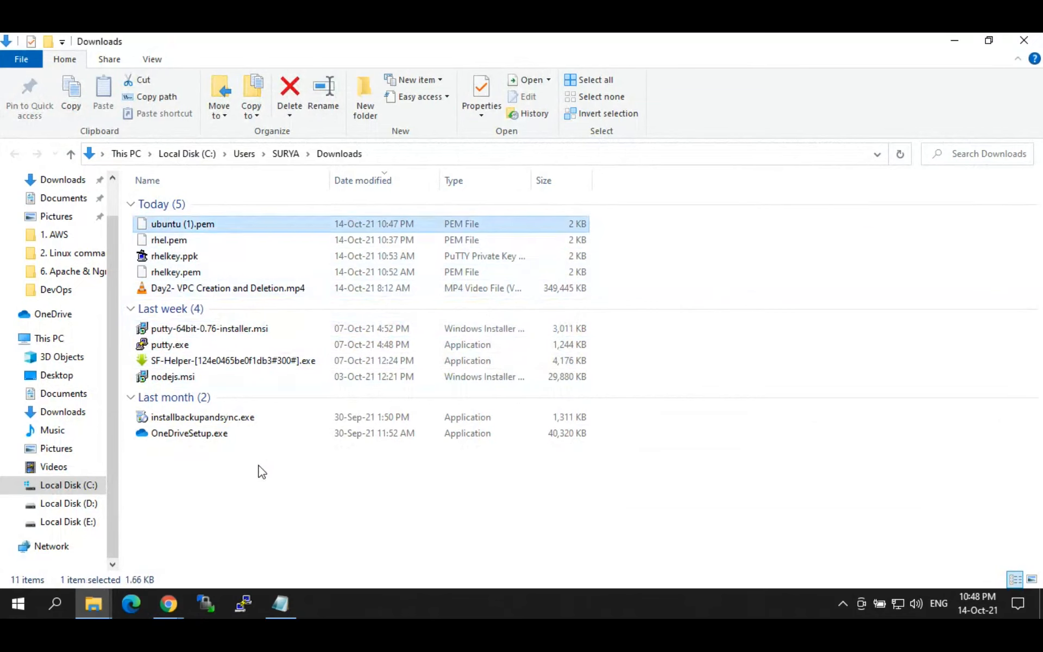
{"action": "key", "text": "F2"}
{"action": "key", "text": "Home"}
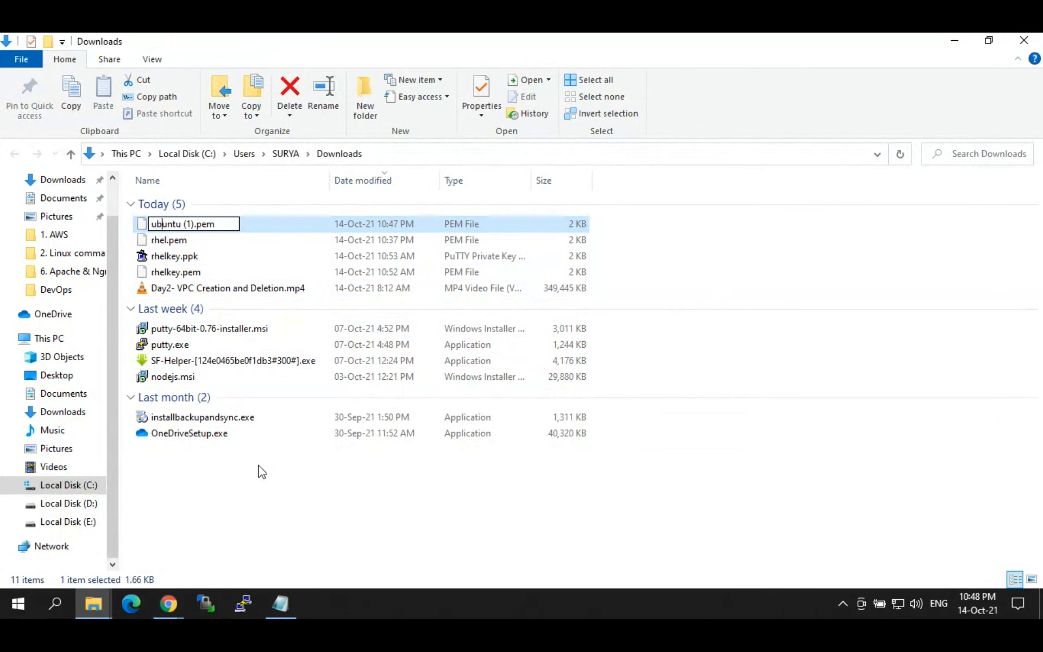
{"action": "key", "text": "Delete"}
{"action": "key", "text": "Delete"}
{"action": "key", "text": "Delete"}
{"action": "key", "text": "Delete"}
{"action": "key", "text": "Return"}
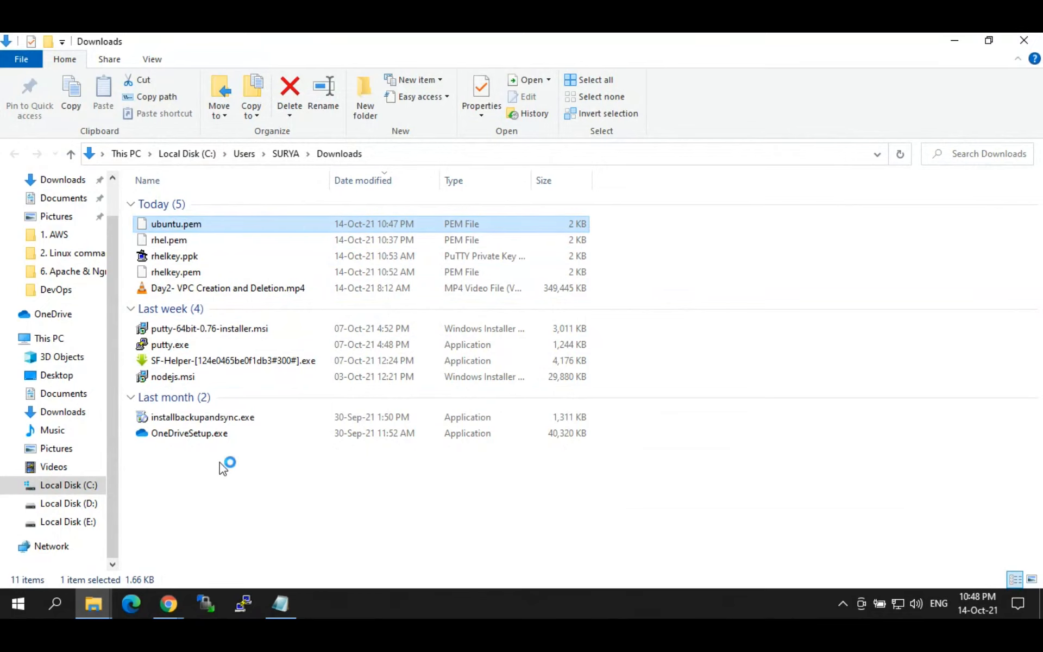
{"action": "left_click", "coordinate": [956, 38]}
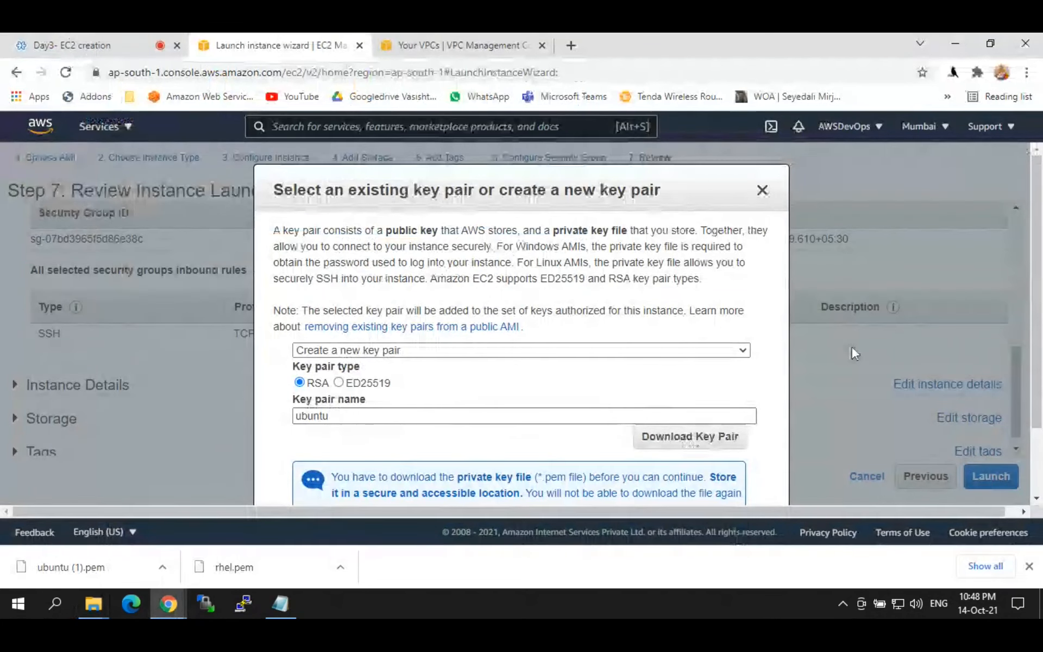
Step: Launch the webserver instance with the new ubuntu key pair and clear the instance-ID filter
{"action": "scroll", "coordinate": [1038, 326], "scroll_direction": "down", "scroll_amount": 2}
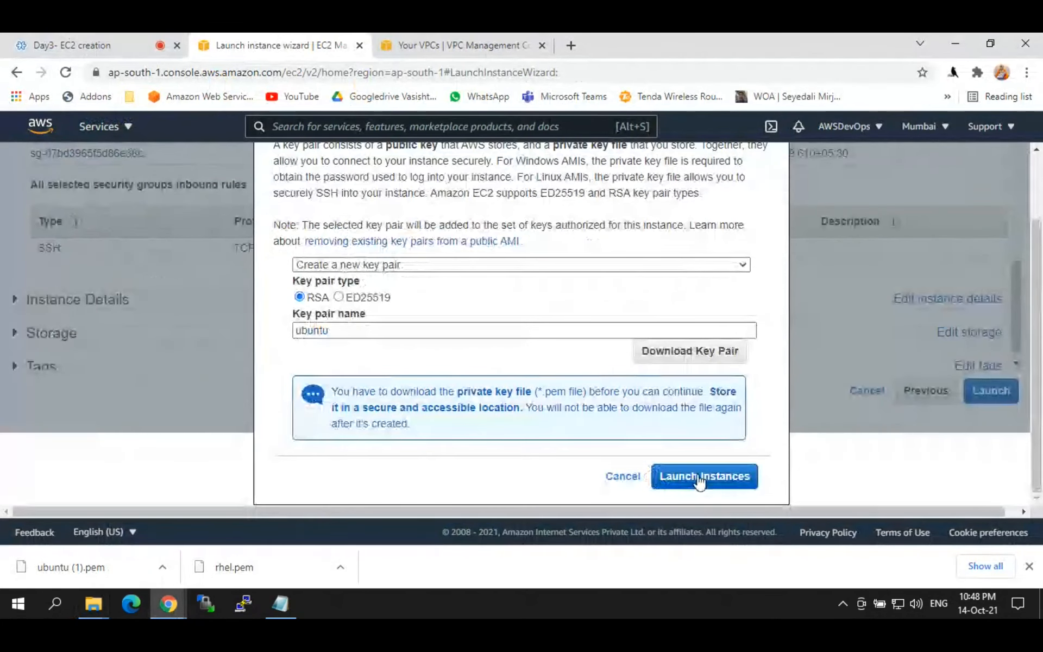
{"action": "left_click", "coordinate": [705, 475]}
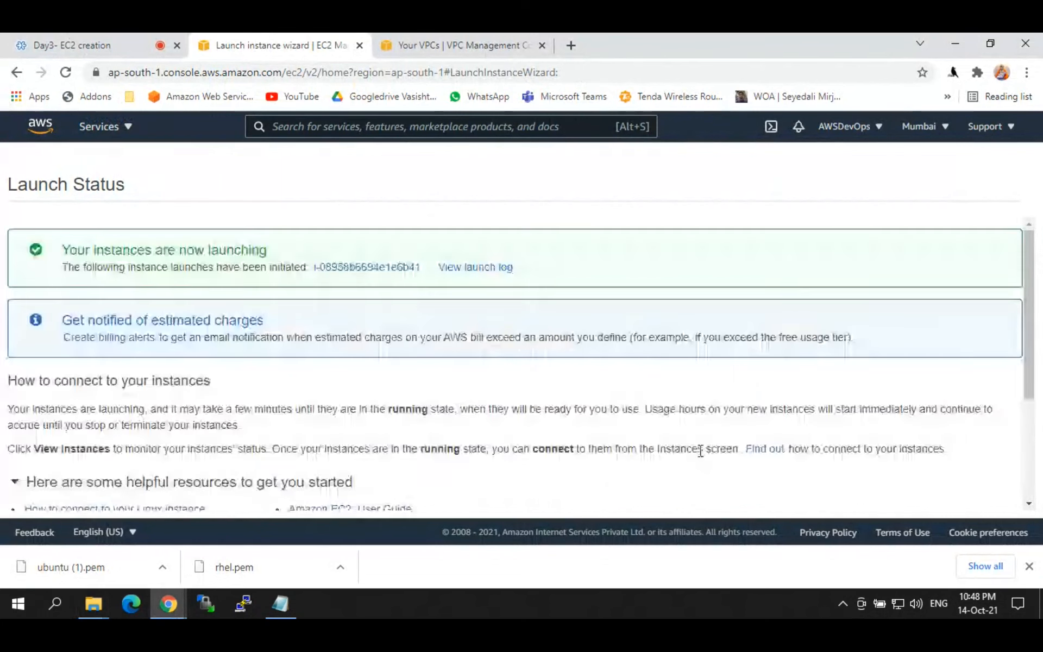
{"action": "left_click", "coordinate": [373, 270]}
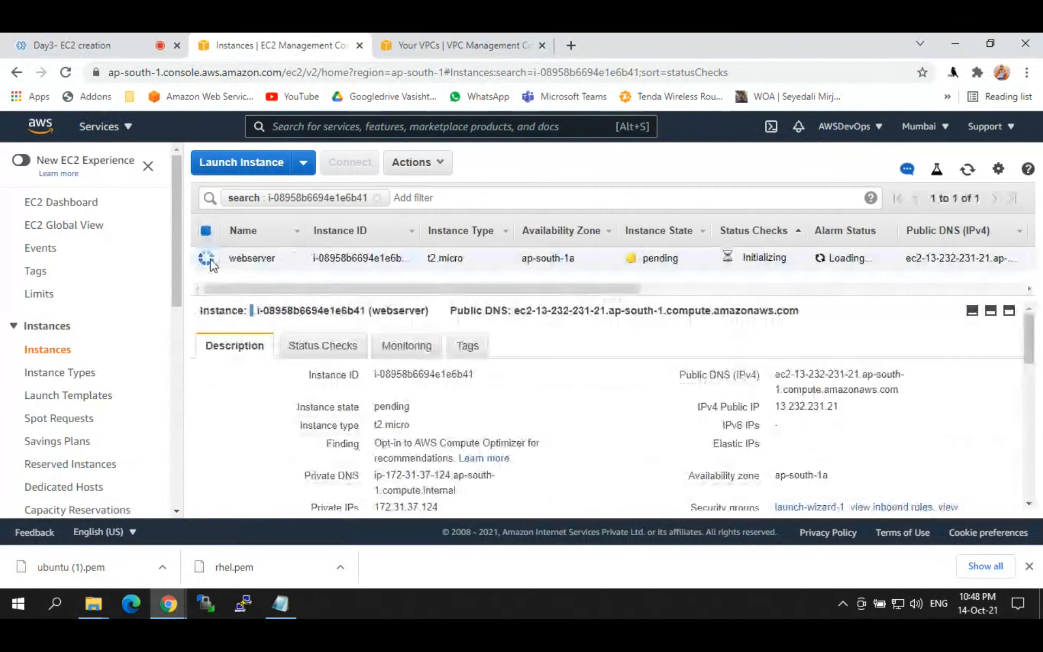
{"action": "left_click_drag", "start_coordinate": [229, 257], "coordinate": [277, 258]}
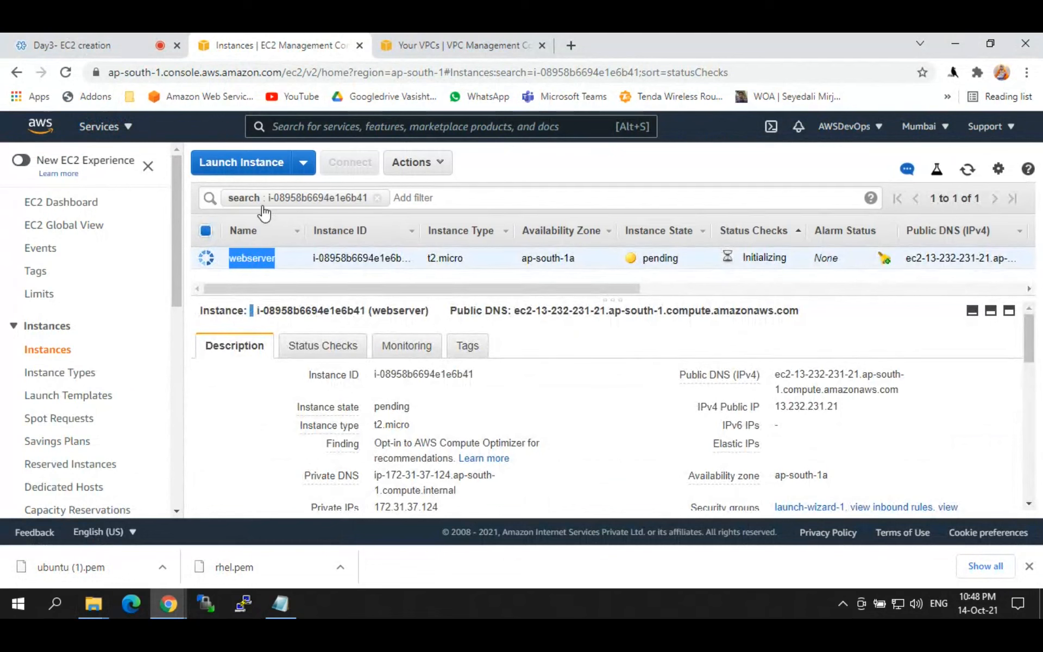
{"action": "left_click", "coordinate": [378, 199]}
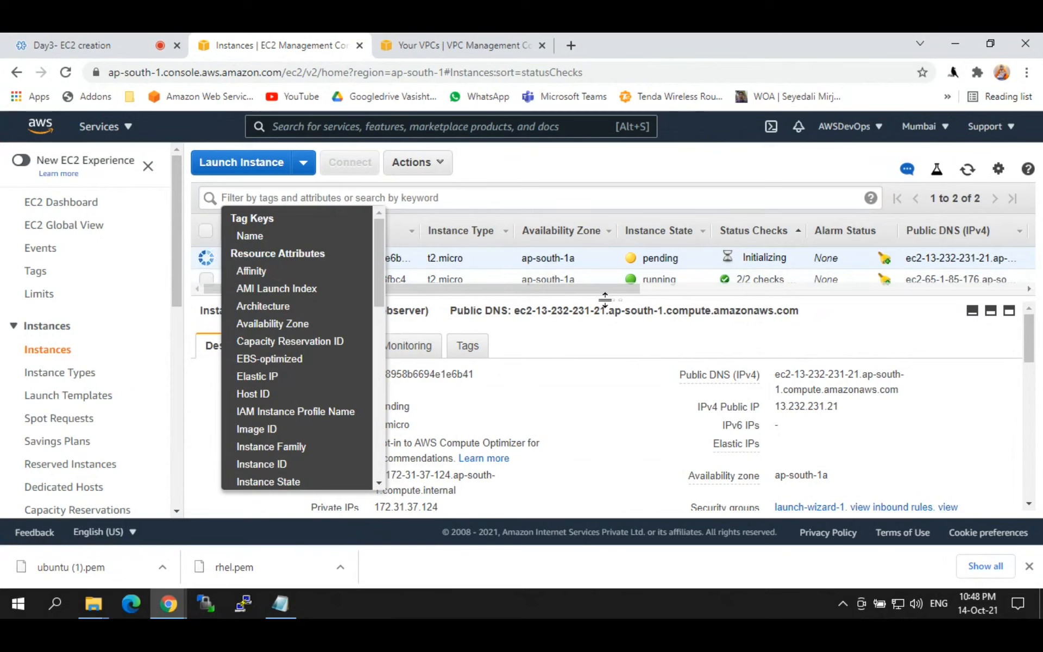
Step: Refresh until webserver changes from pending to running, then select the proxy server and webserver rows
{"action": "left_click", "coordinate": [608, 312]}
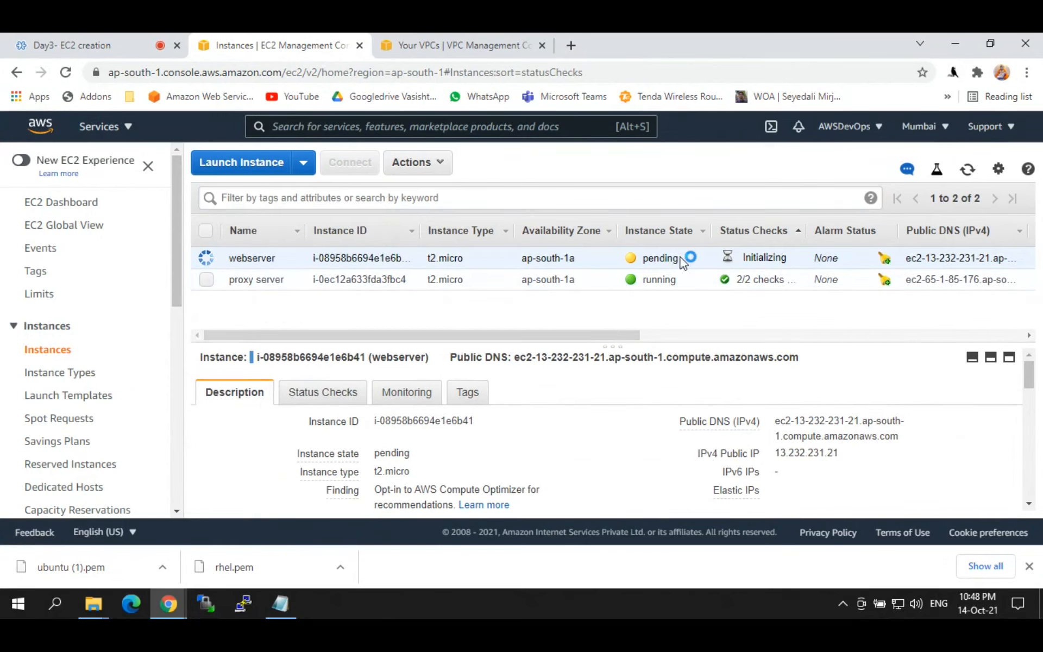
{"action": "left_click_drag", "start_coordinate": [695, 259], "coordinate": [645, 266]}
{"action": "left_click_drag", "start_coordinate": [786, 261], "coordinate": [744, 266]}
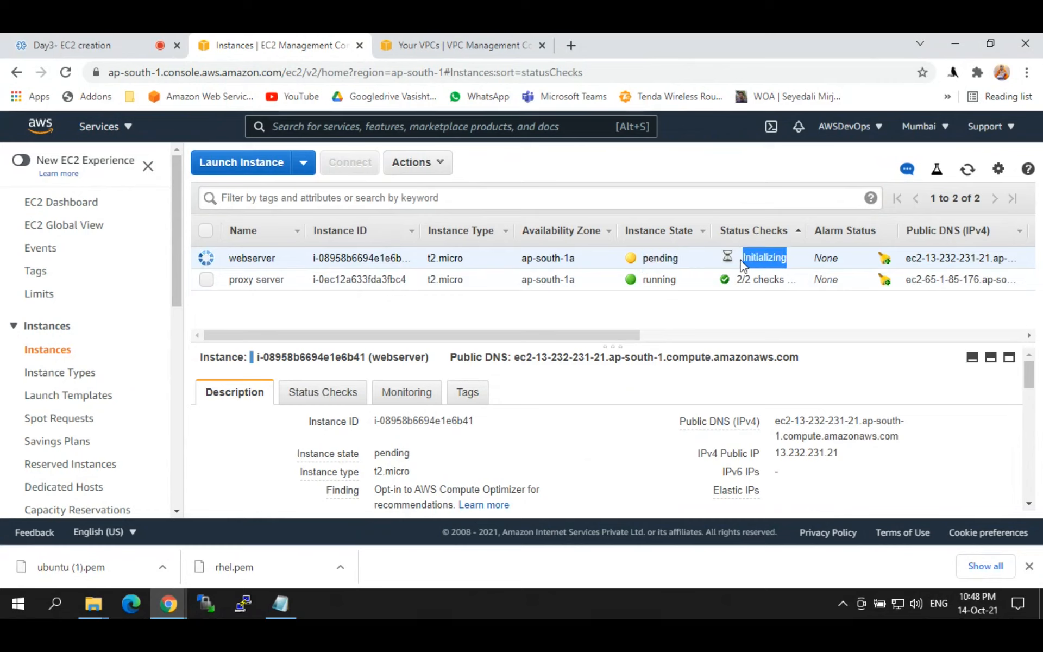
{"action": "left_click_drag", "start_coordinate": [688, 263], "coordinate": [644, 264]}
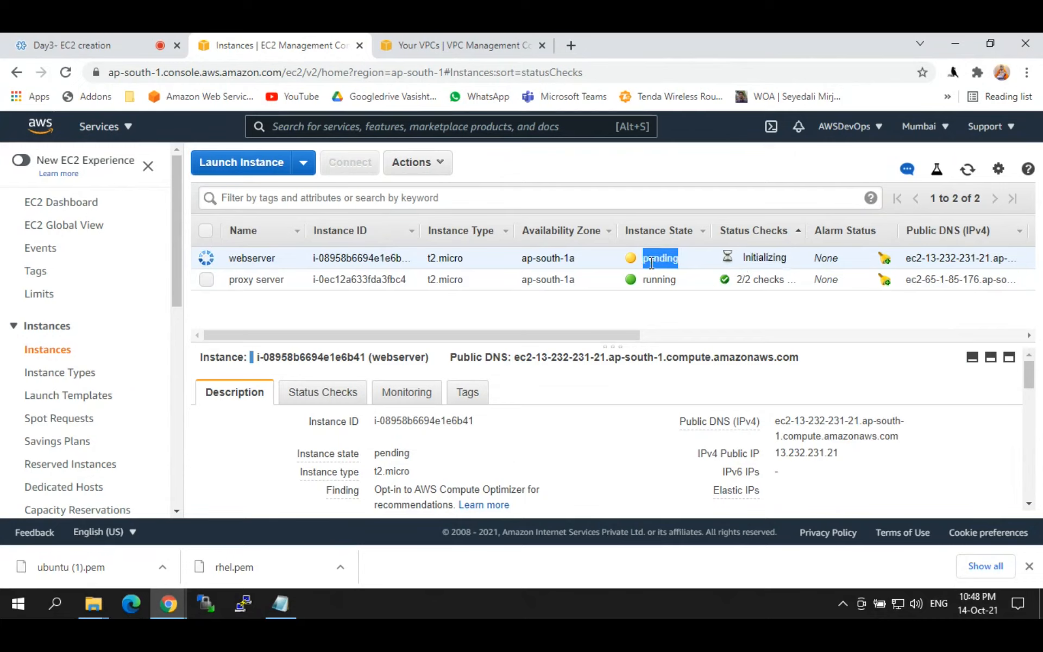
{"action": "left_click", "coordinate": [975, 171]}
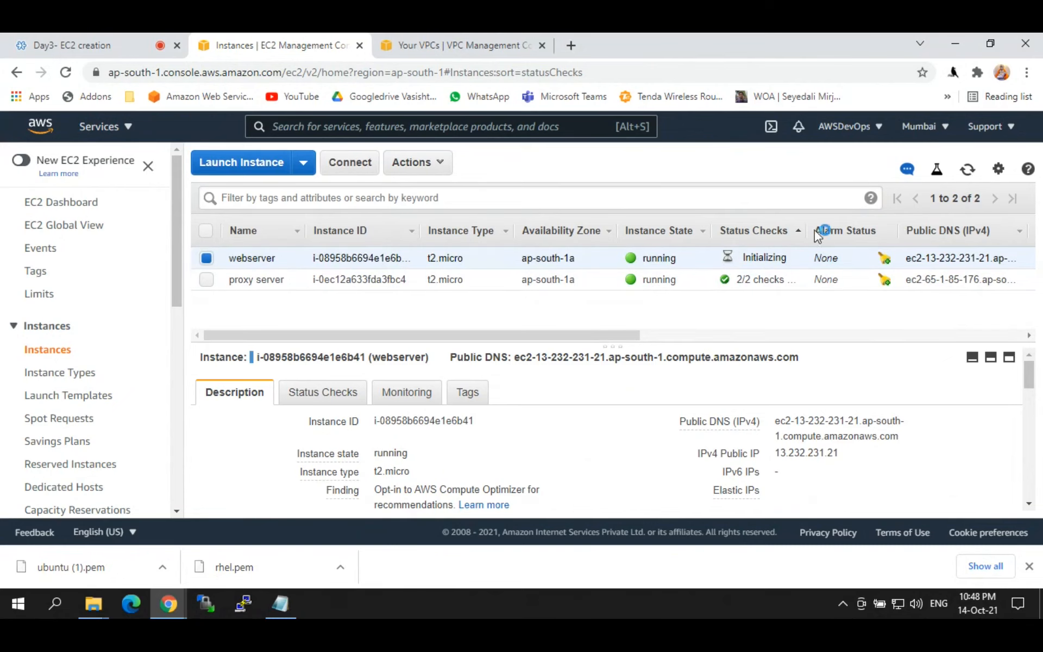
{"action": "double_click", "coordinate": [651, 256]}
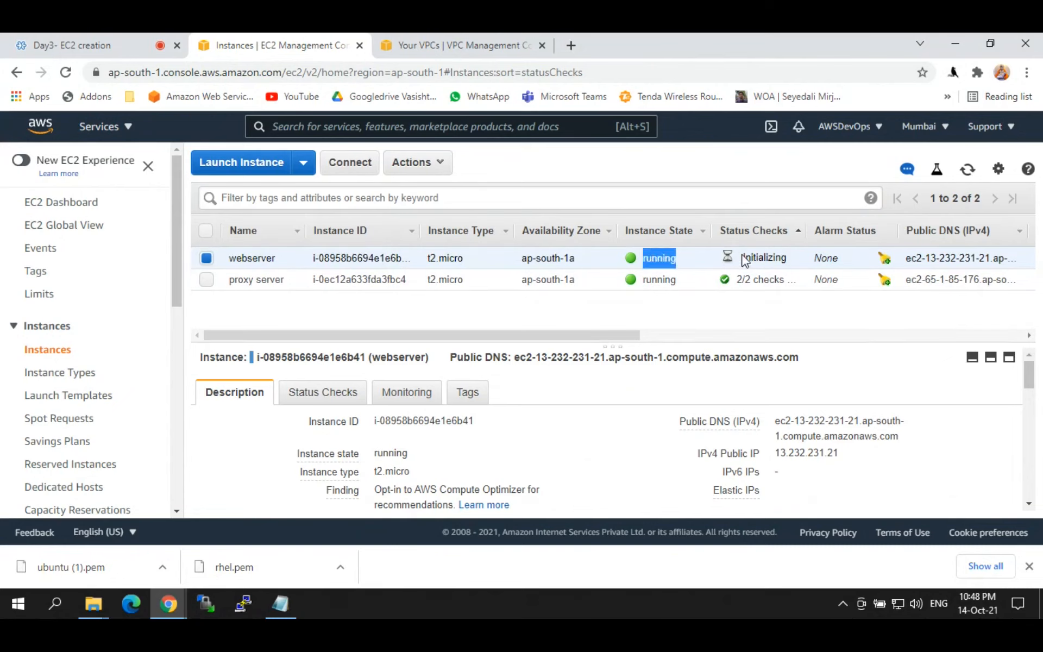
{"action": "left_click_drag", "start_coordinate": [737, 279], "coordinate": [789, 280]}
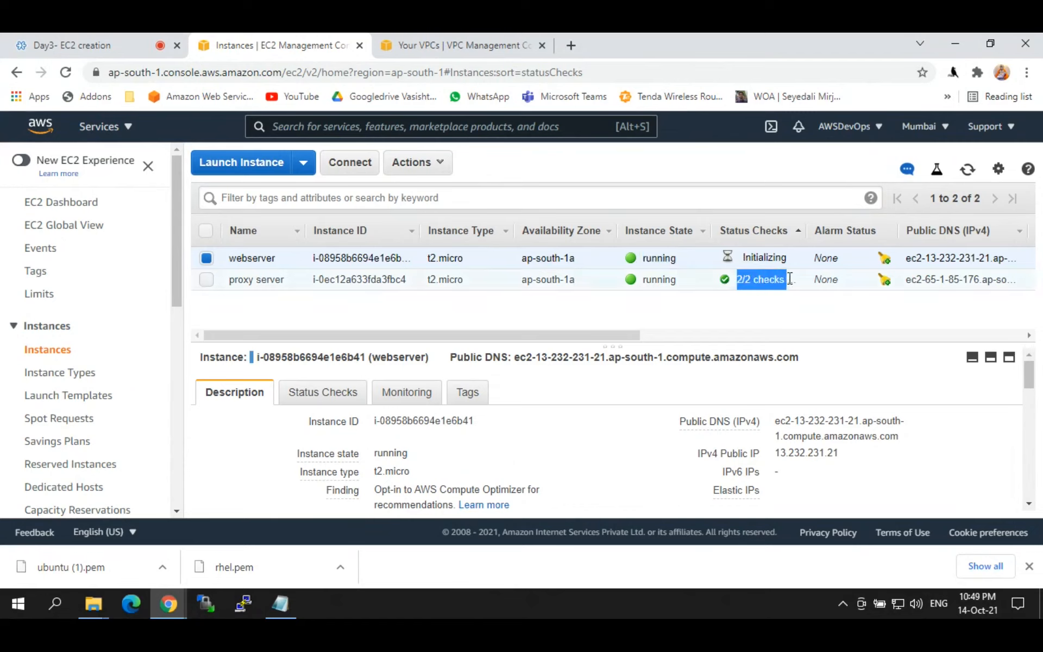
{"action": "left_click", "coordinate": [747, 280]}
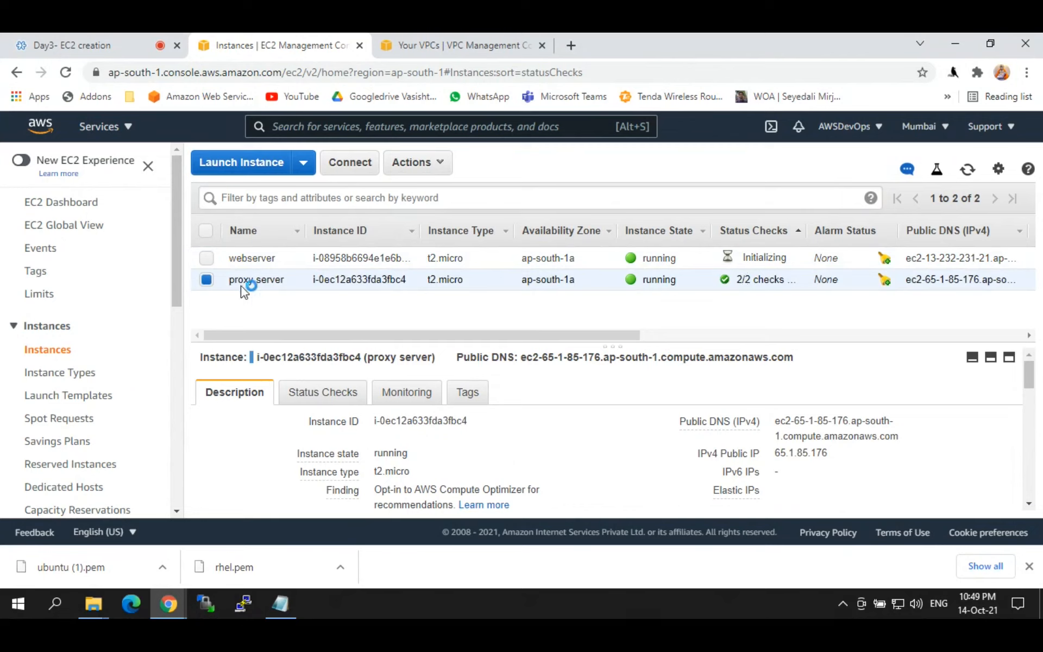
{"action": "left_click", "coordinate": [207, 258]}
Step: Rename the proxy server to Rhelbox and the webserver to ubuntu_box
{"action": "left_click", "coordinate": [206, 281]}
{"action": "left_click", "coordinate": [207, 281]}
{"action": "left_click", "coordinate": [291, 280]}
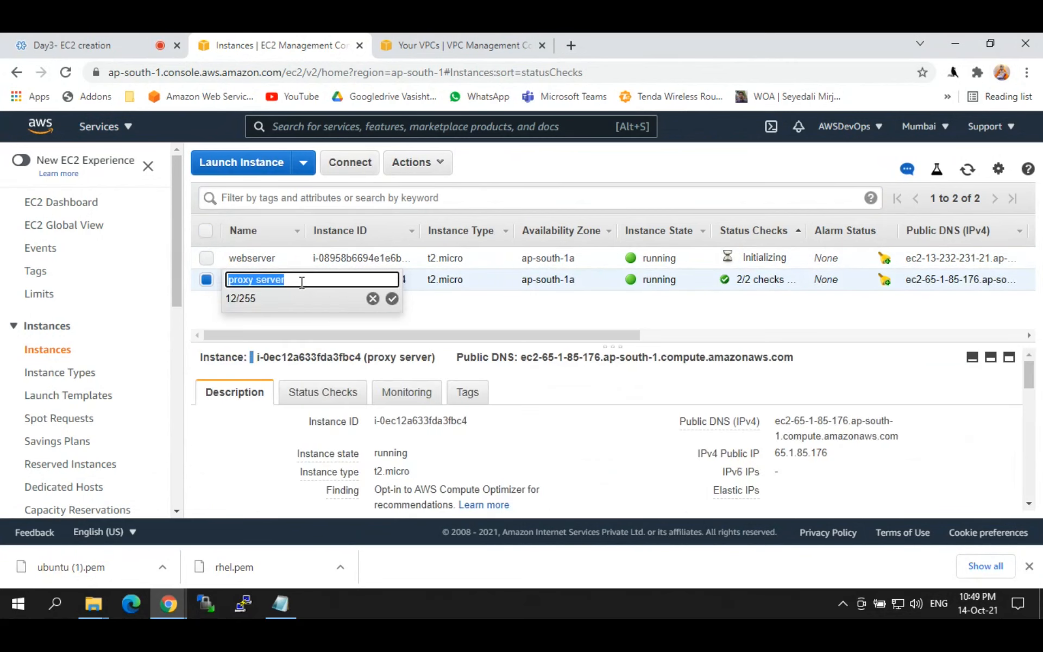
{"action": "type", "text": "Rhelbox"}
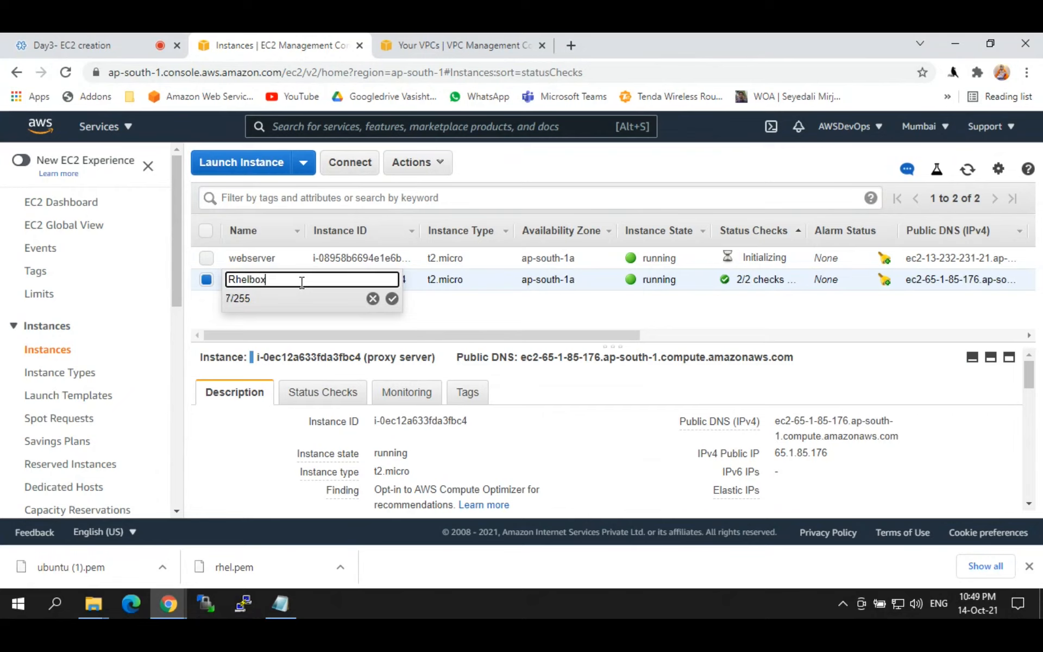
{"action": "key", "text": "Return"}
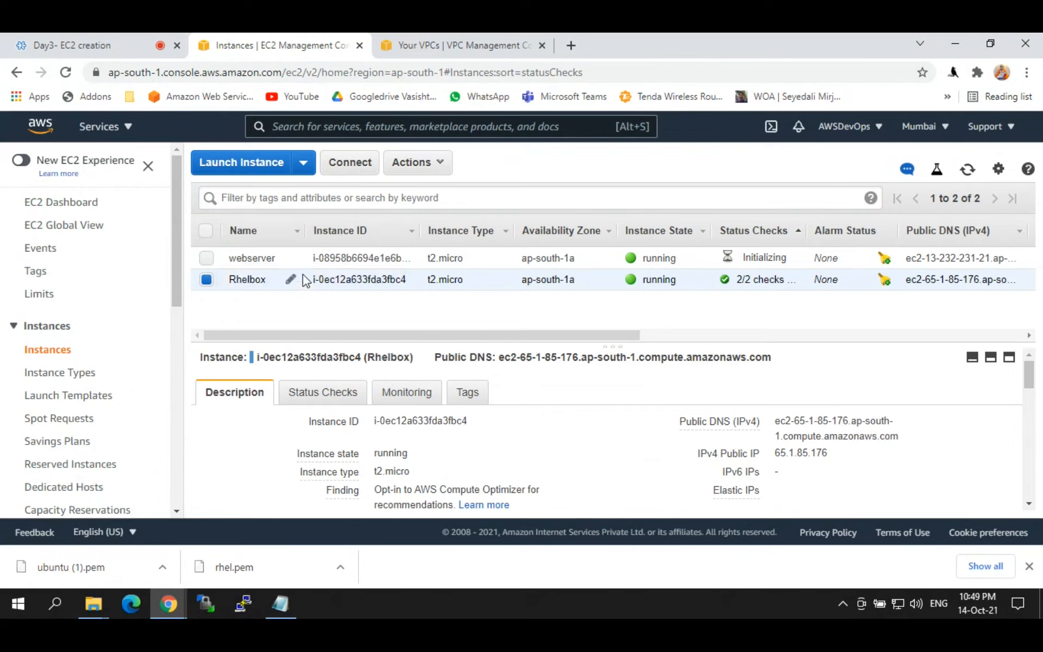
{"action": "left_click", "coordinate": [290, 259]}
{"action": "type", "text": "ub"}
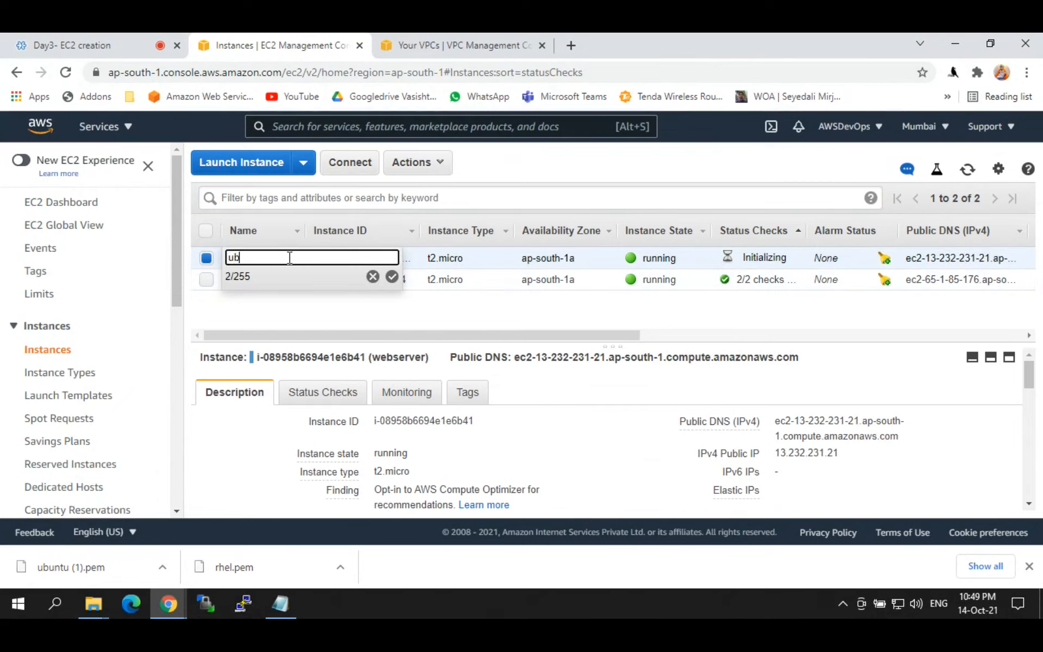
{"action": "type", "text": "untubox_"}
{"action": "key", "text": "Return"}
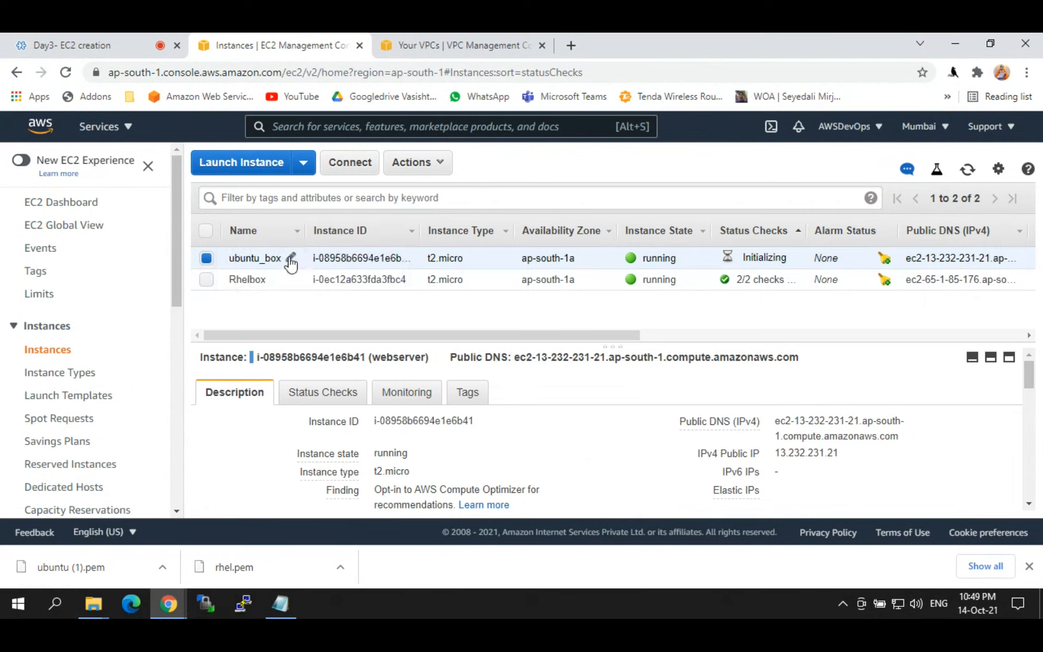
Step: Correct Rhelbox to Rhel_box, refresh the list, and view Rhel_box's details
{"action": "left_click", "coordinate": [275, 280]}
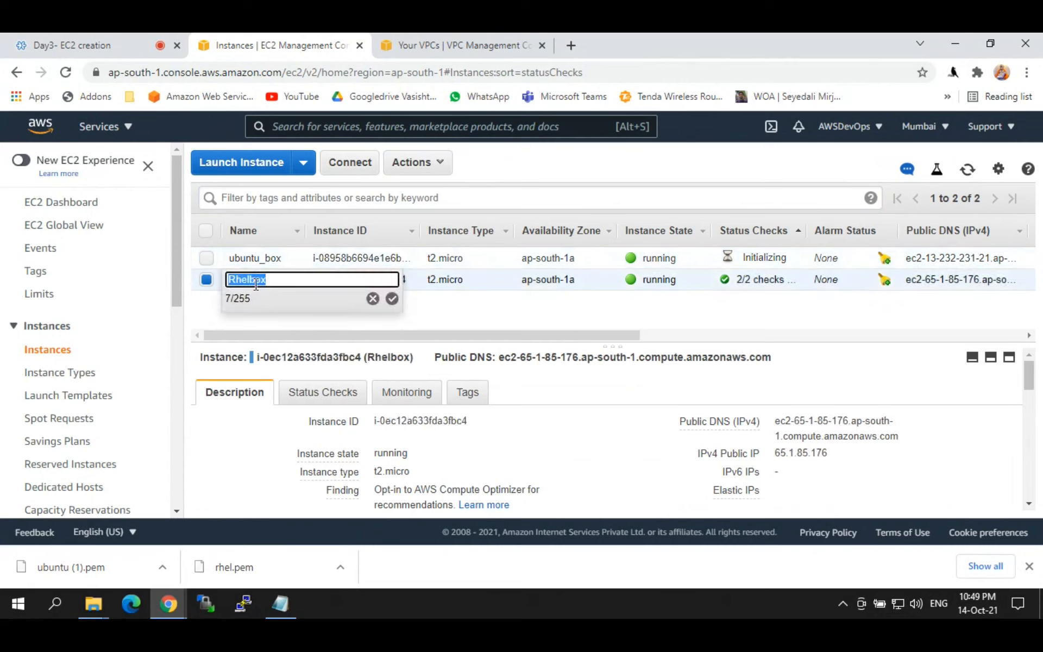
{"action": "left_click", "coordinate": [252, 273]}
{"action": "type", "text": "_"}
{"action": "key", "text": "Return"}
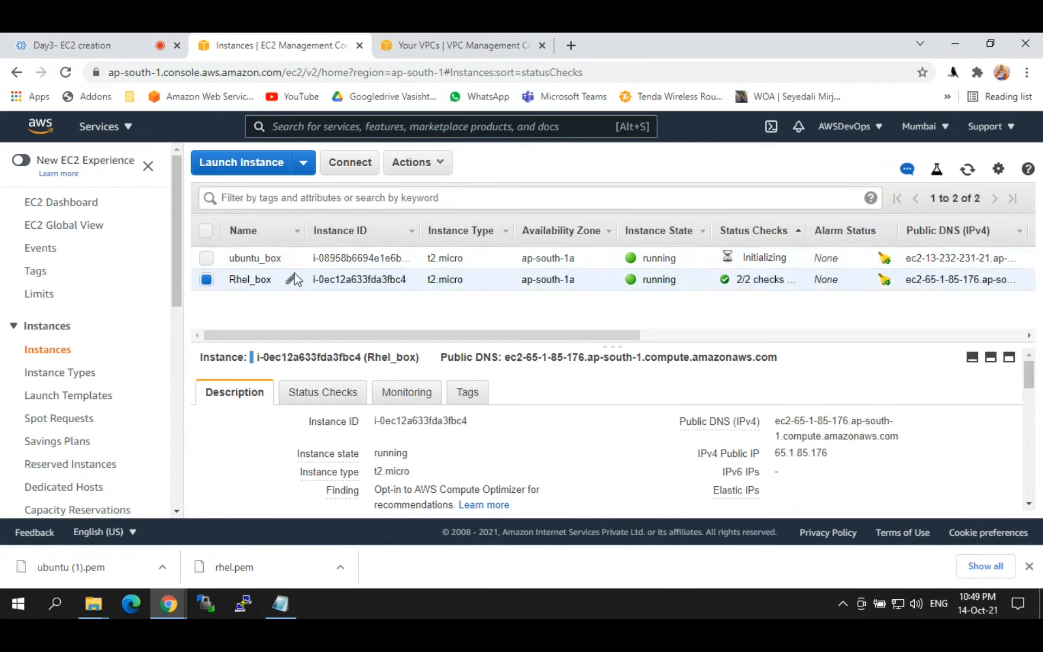
{"action": "left_click", "coordinate": [245, 256]}
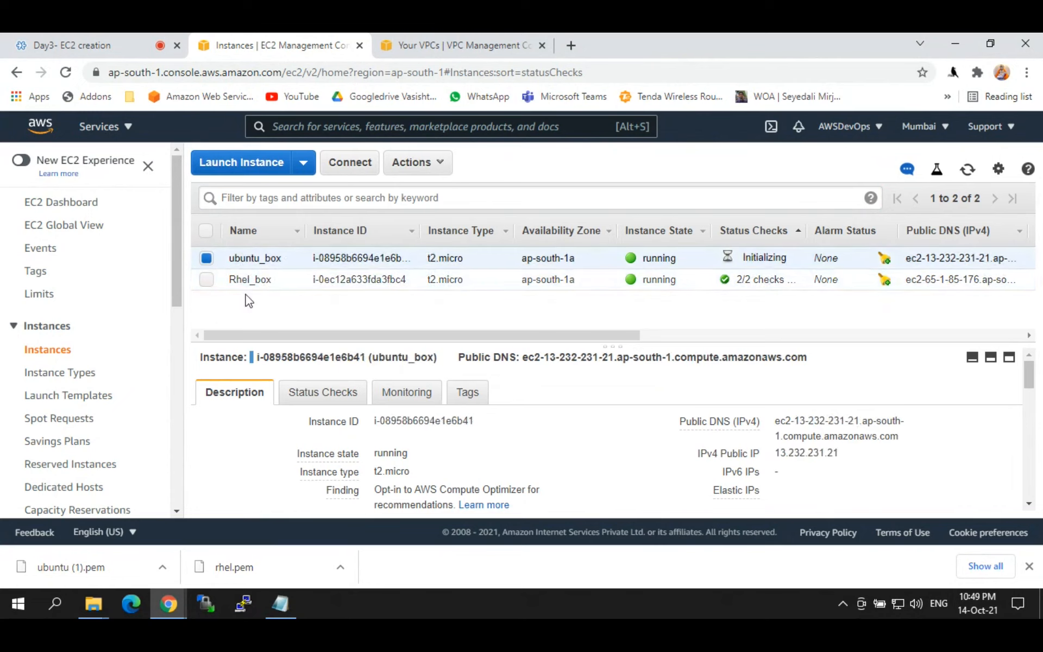
{"action": "left_click", "coordinate": [970, 170]}
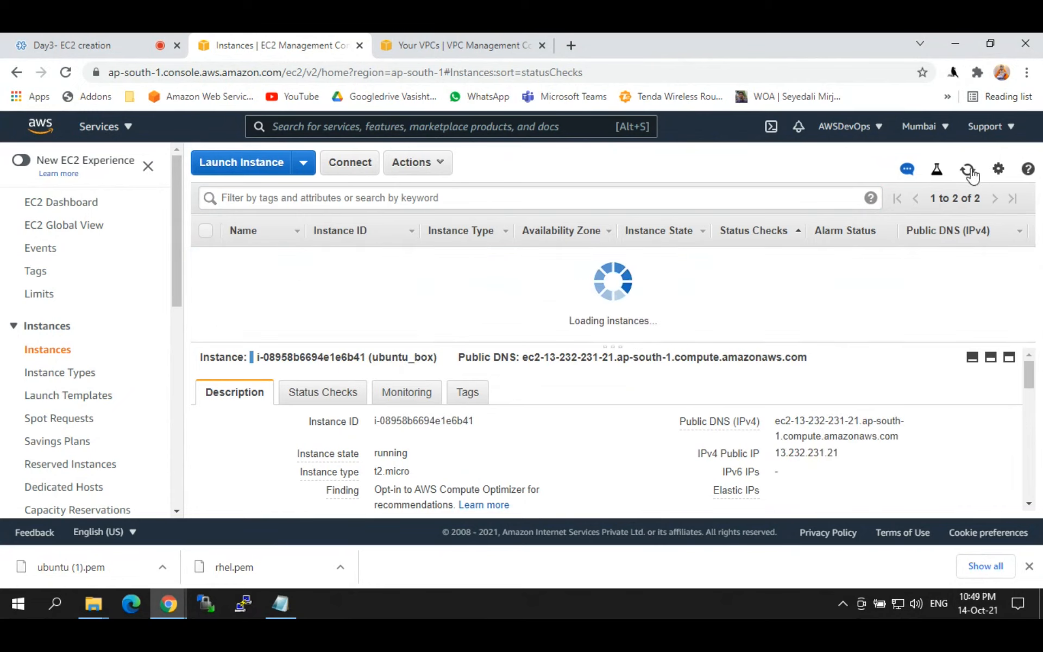
{"action": "left_click", "coordinate": [969, 170]}
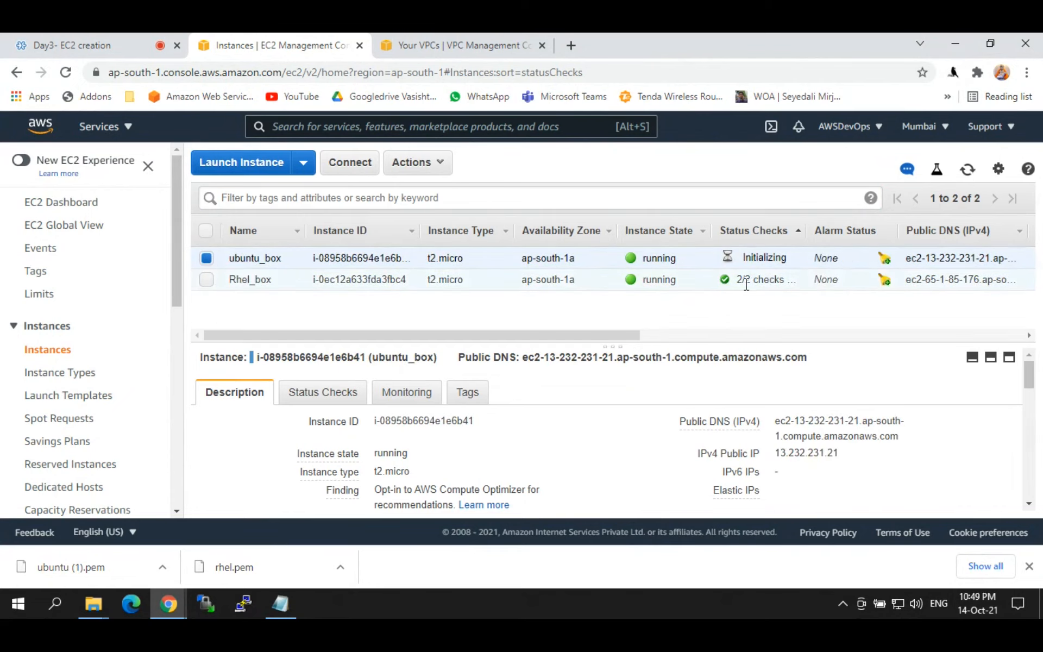
{"action": "left_click", "coordinate": [207, 258]}
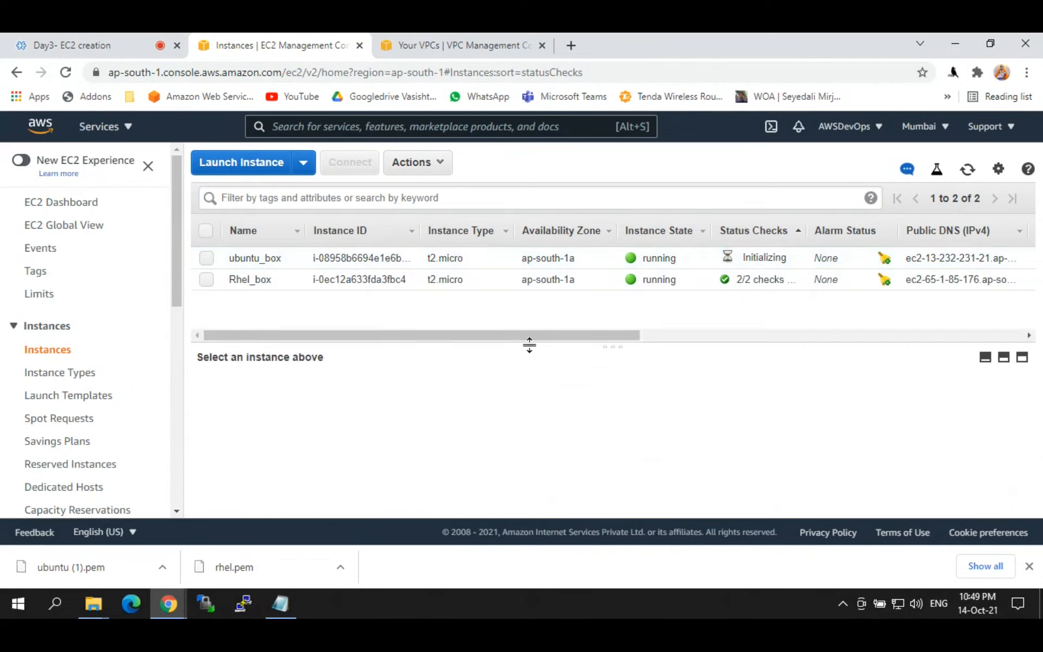
{"action": "left_click_drag", "start_coordinate": [605, 344], "coordinate": [604, 310]}
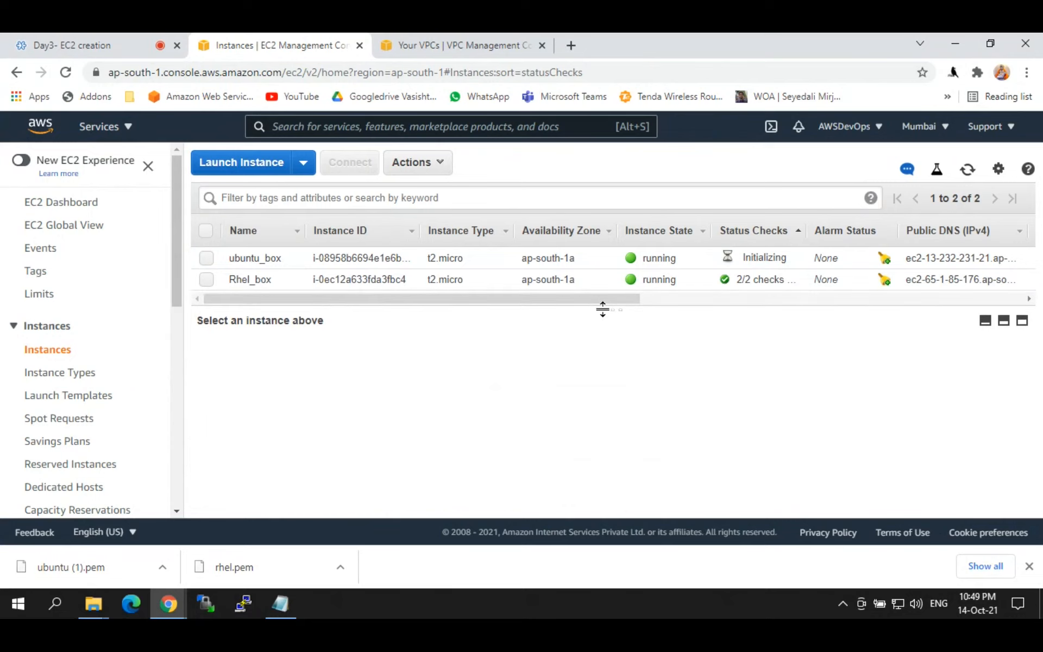
{"action": "left_click", "coordinate": [250, 281]}
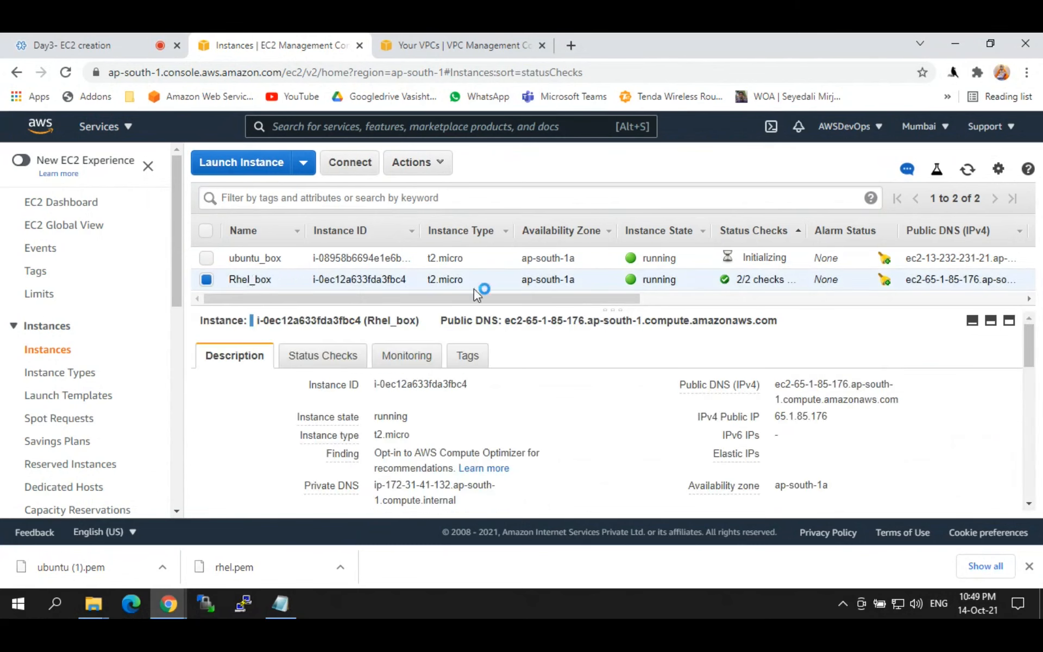
Step: Append the lines '1) putty' and '2) putty gen' at the end of the Notepad notes
{"action": "left_click", "coordinate": [957, 43]}
{"action": "left_click", "coordinate": [327, 542]}
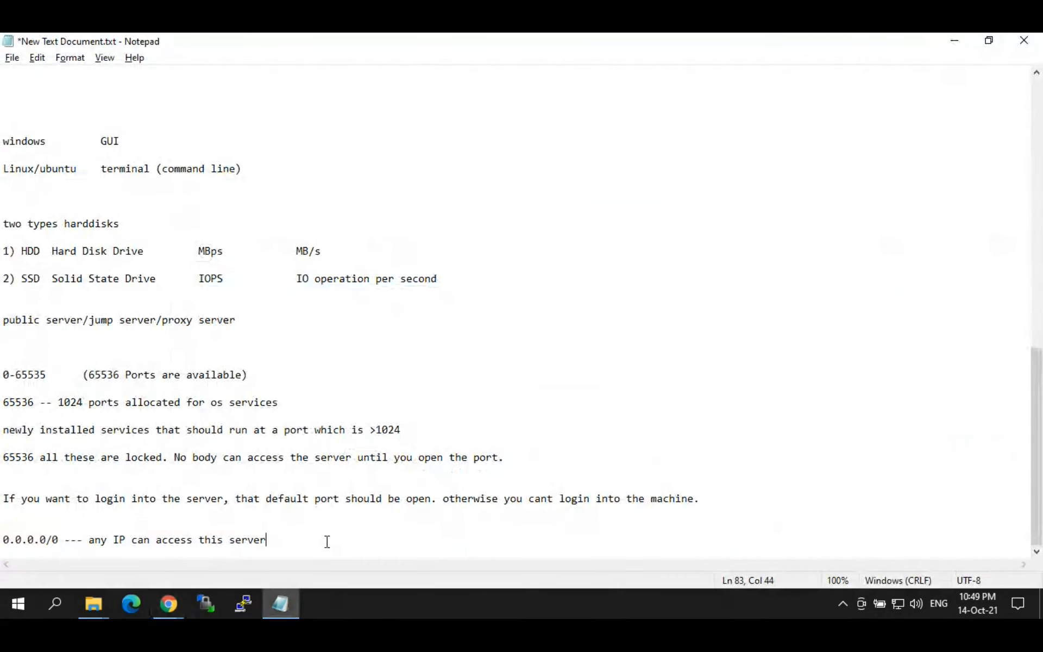
{"action": "key", "text": "Return"}
{"action": "key", "text": "Return"}
{"action": "key", "text": "Return"}
{"action": "key", "text": "Return"}
{"action": "key", "text": "Return"}
{"action": "key", "text": "Return"}
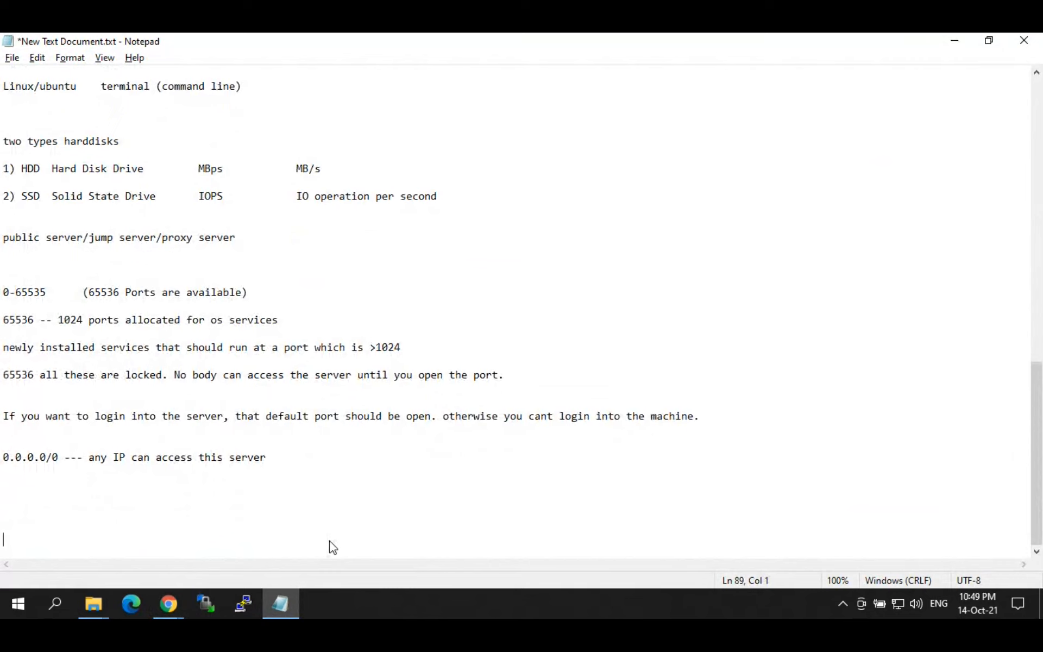
{"action": "key", "text": "BackSpace"}
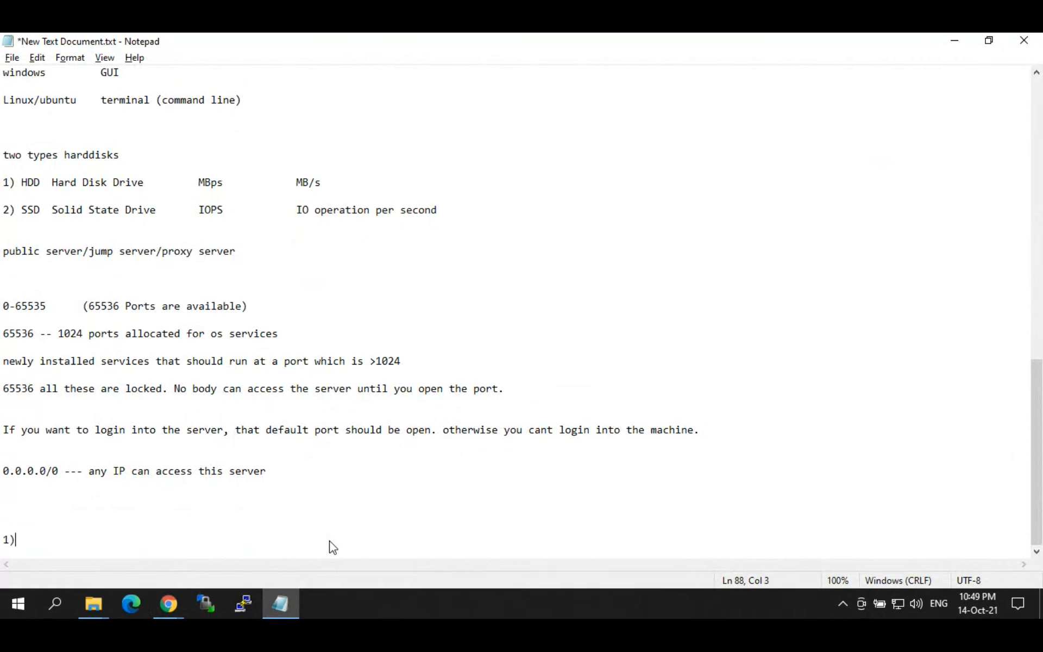
{"action": "type", "text": "1) putty"}
{"action": "key", "text": "Return"}
{"action": "key", "text": "Return"}
{"action": "type", "text": "2) putty"}
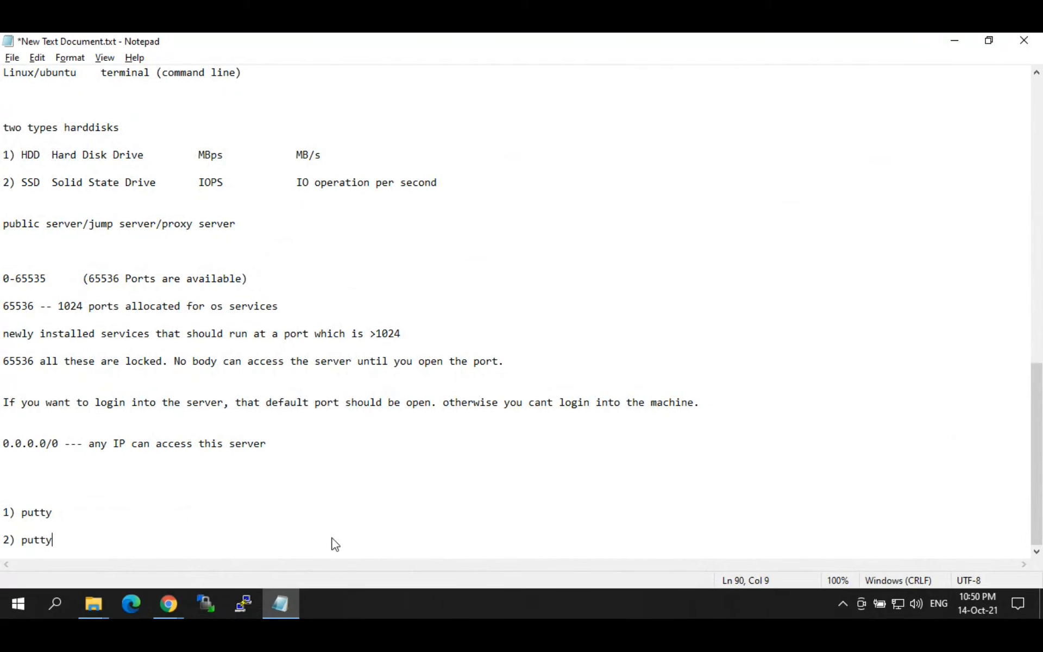
{"action": "type", "text": " gen"}
{"action": "left_click", "coordinate": [170, 603]}
Step: Search for the PuTTY download in a new tab and open the official Download PuTTY page
{"action": "left_click", "coordinate": [111, 546]}
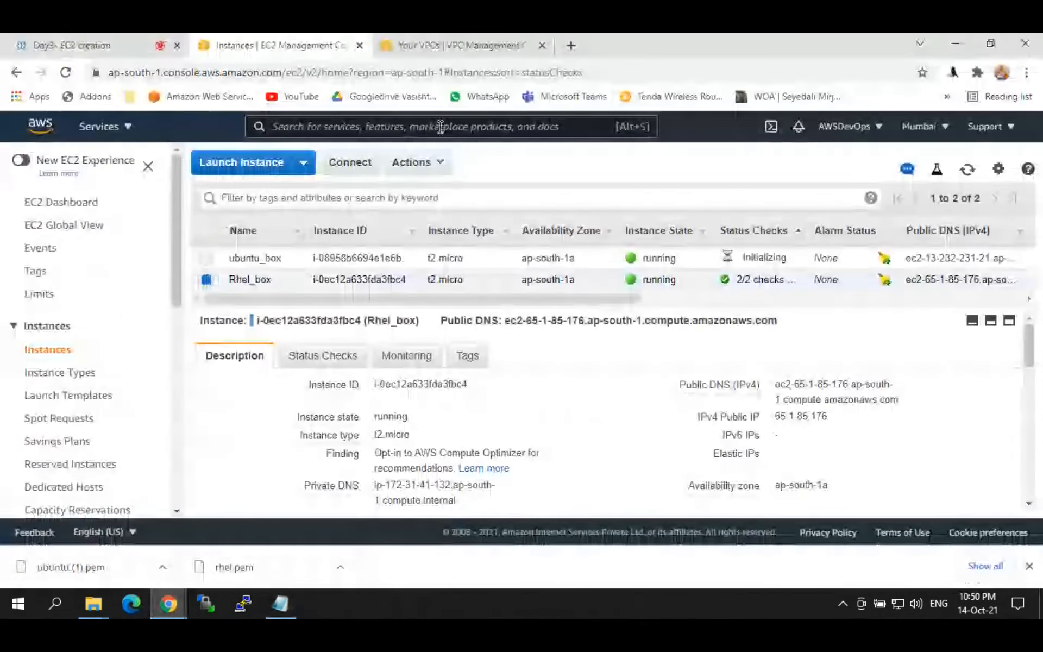
{"action": "left_click", "coordinate": [575, 52]}
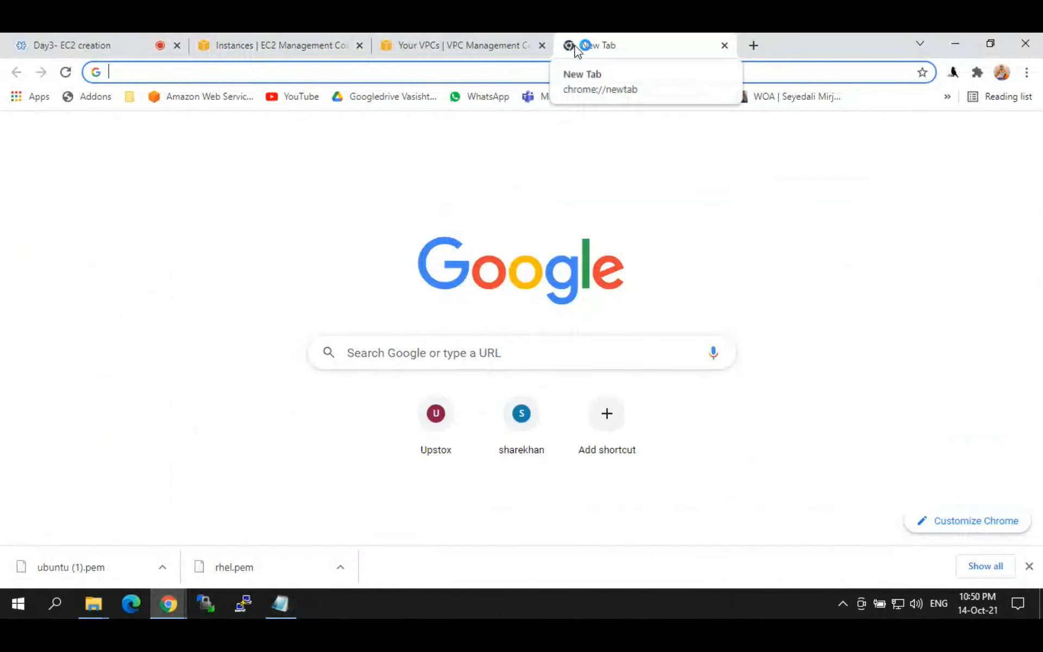
{"action": "type", "text": "putt"}
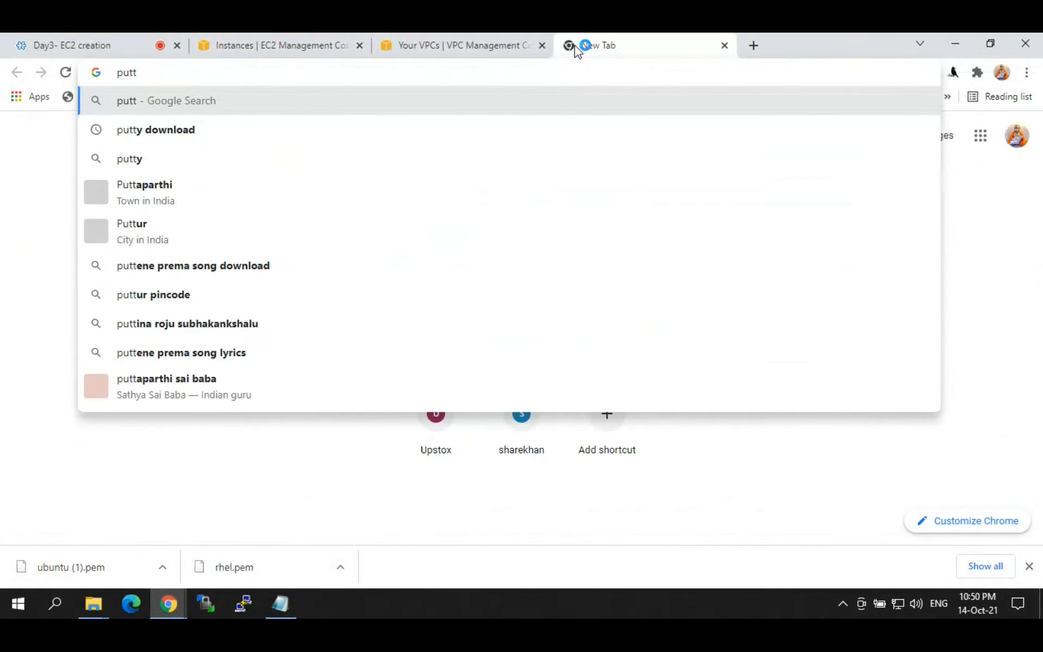
{"action": "key", "text": "Down"}
{"action": "key", "text": "Return"}
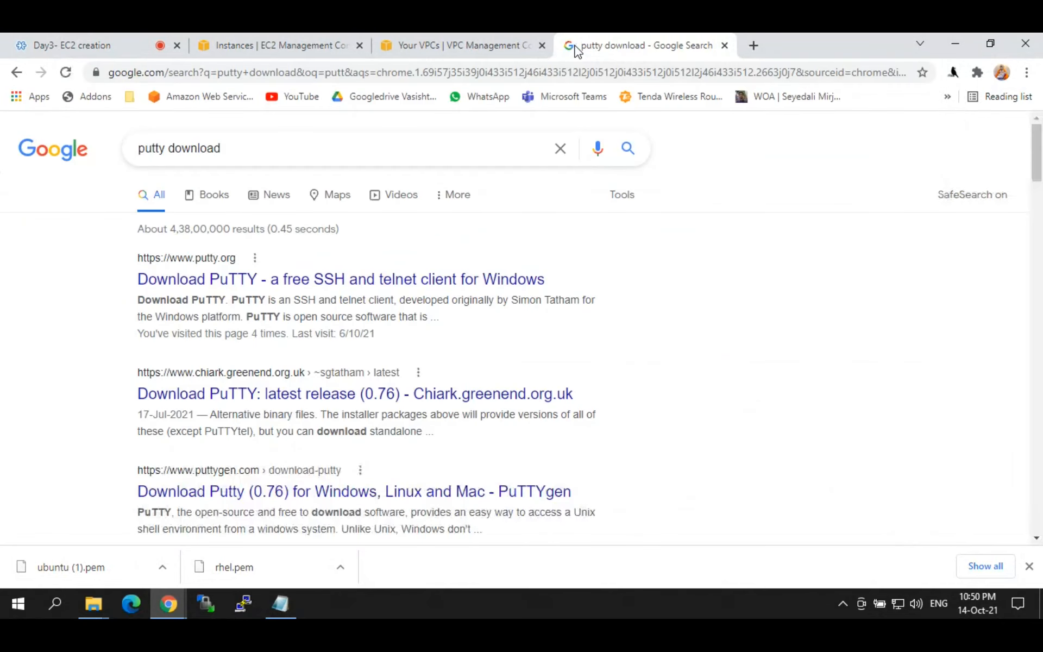
{"action": "left_click", "coordinate": [232, 281]}
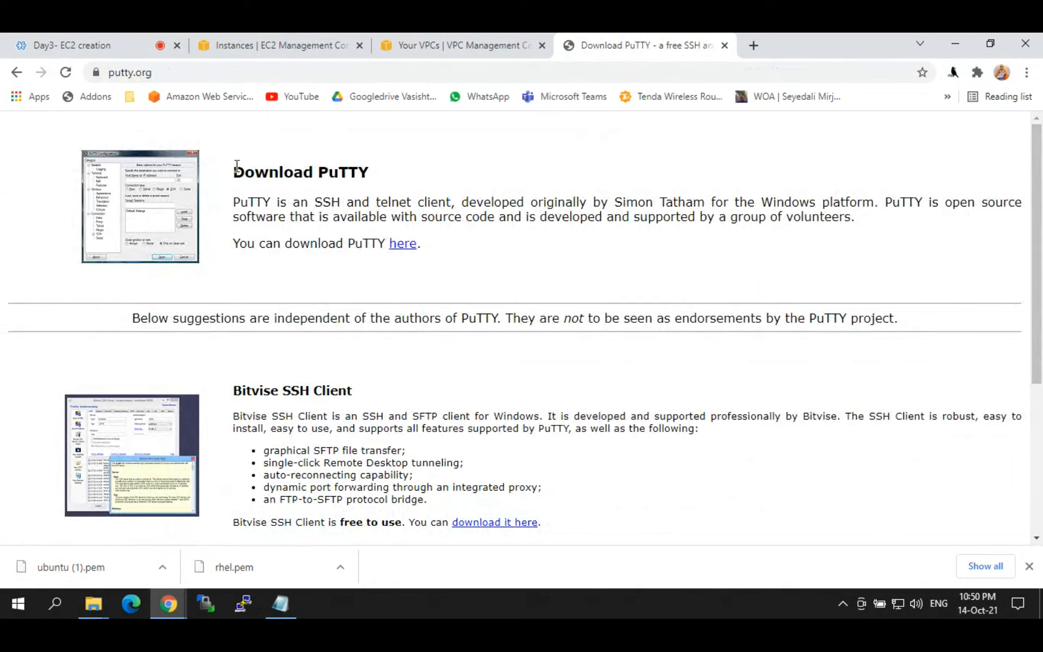
{"action": "left_click_drag", "start_coordinate": [234, 169], "coordinate": [384, 170]}
{"action": "left_click", "coordinate": [269, 243]}
{"action": "left_click_drag", "start_coordinate": [269, 243], "coordinate": [380, 243]}
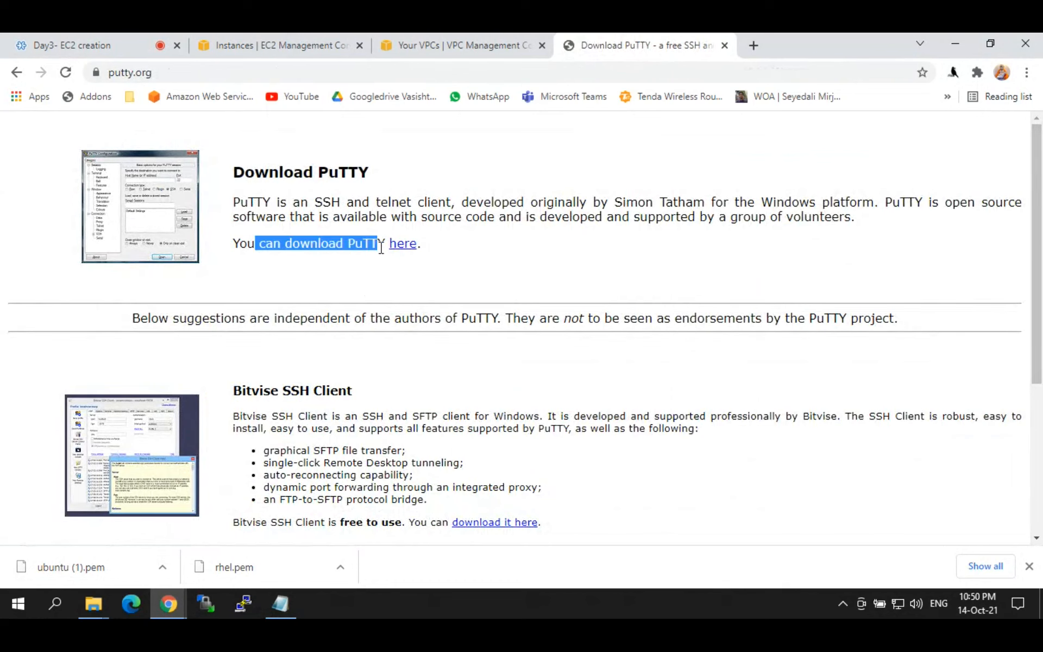
{"action": "left_click", "coordinate": [408, 243]}
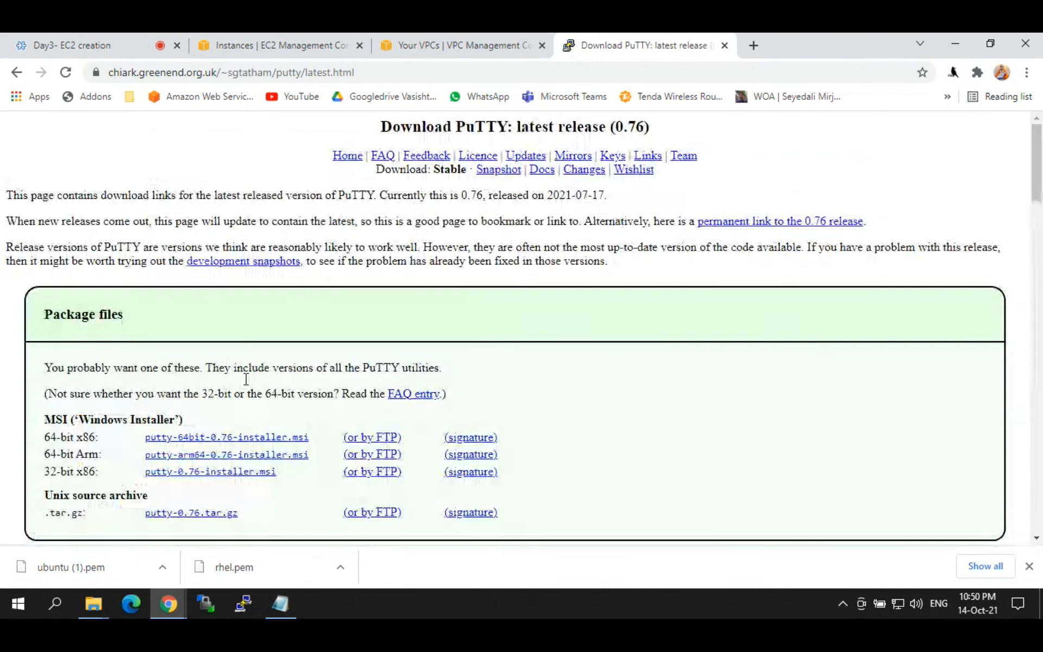
Step: Download the 64-bit x86 installer putty-64bit-0.76-installer.msi from Package files
{"action": "scroll", "coordinate": [1040, 177], "scroll_direction": "down", "scroll_amount": 3}
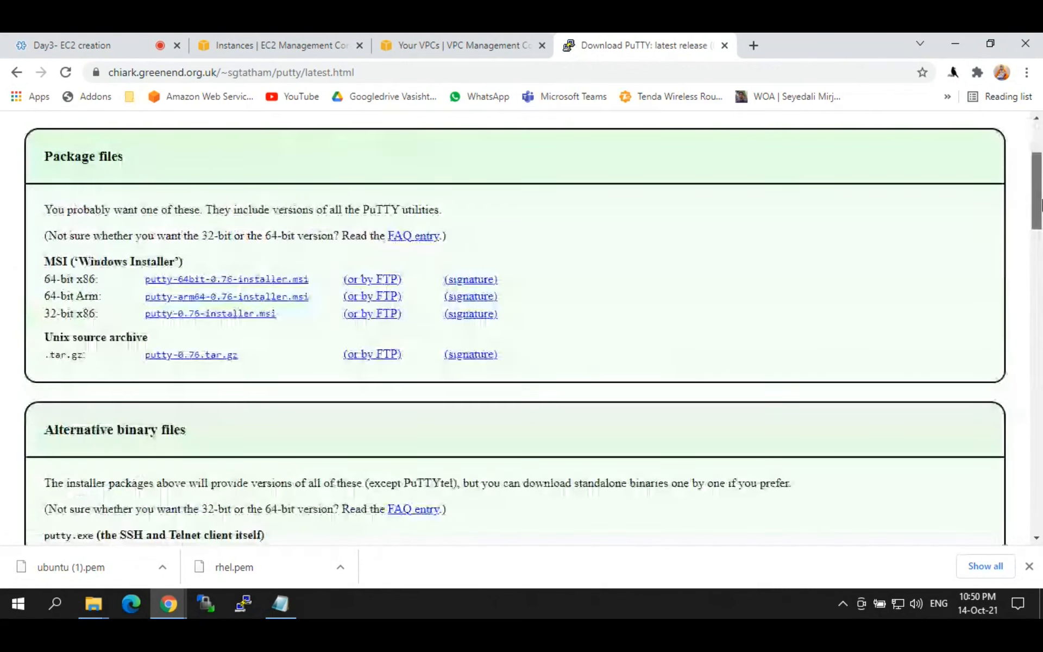
{"action": "scroll", "coordinate": [1041, 177], "scroll_direction": "up", "scroll_amount": 1}
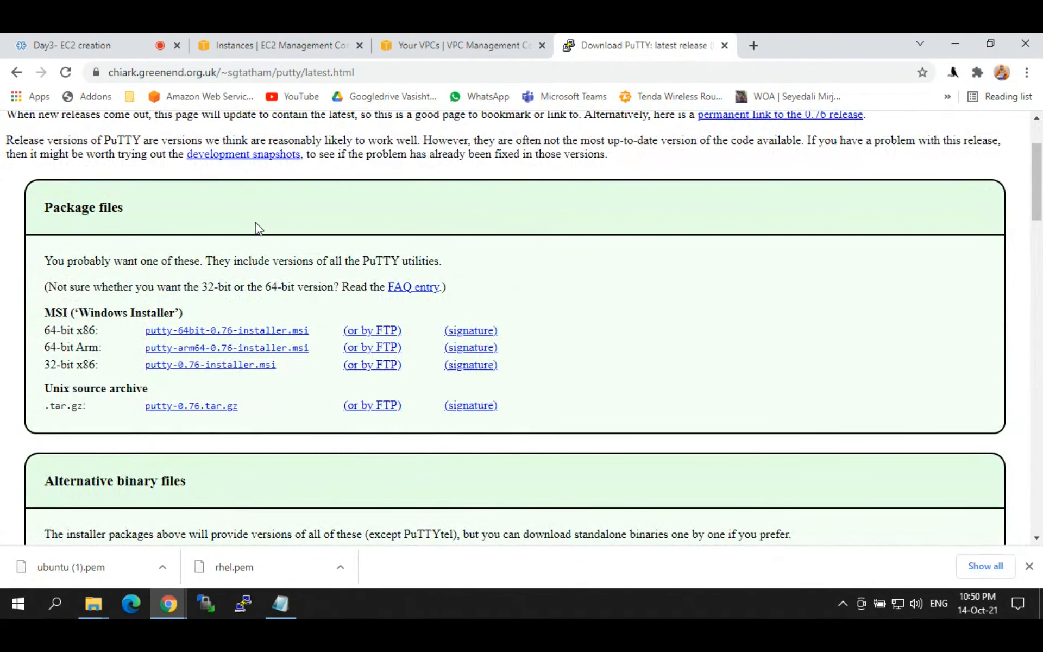
{"action": "left_click_drag", "start_coordinate": [132, 331], "coordinate": [305, 331]}
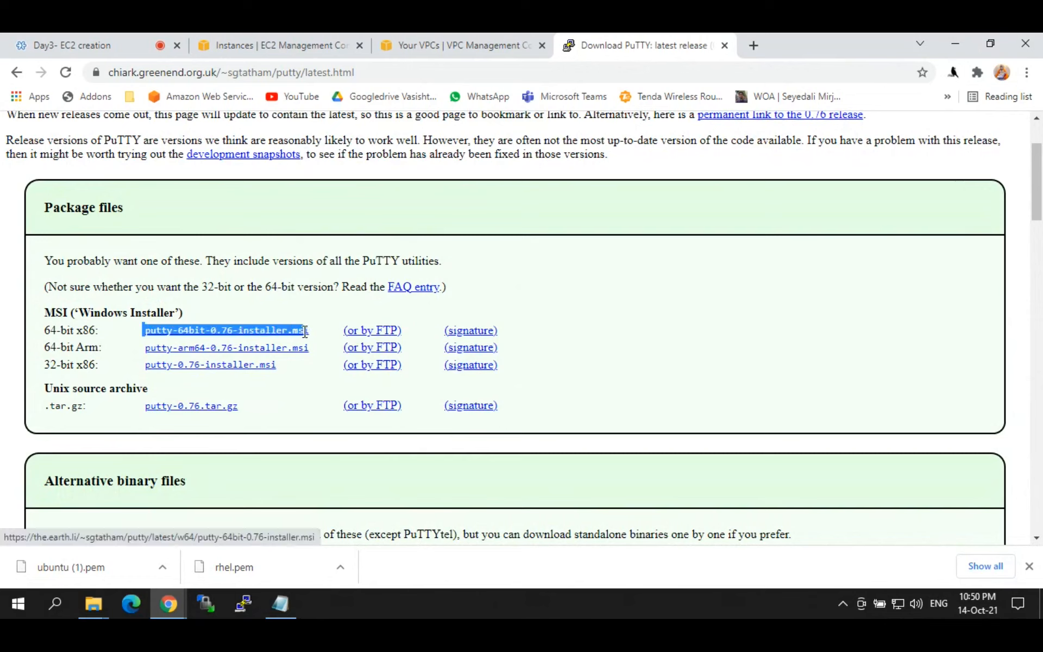
{"action": "left_click", "coordinate": [330, 321]}
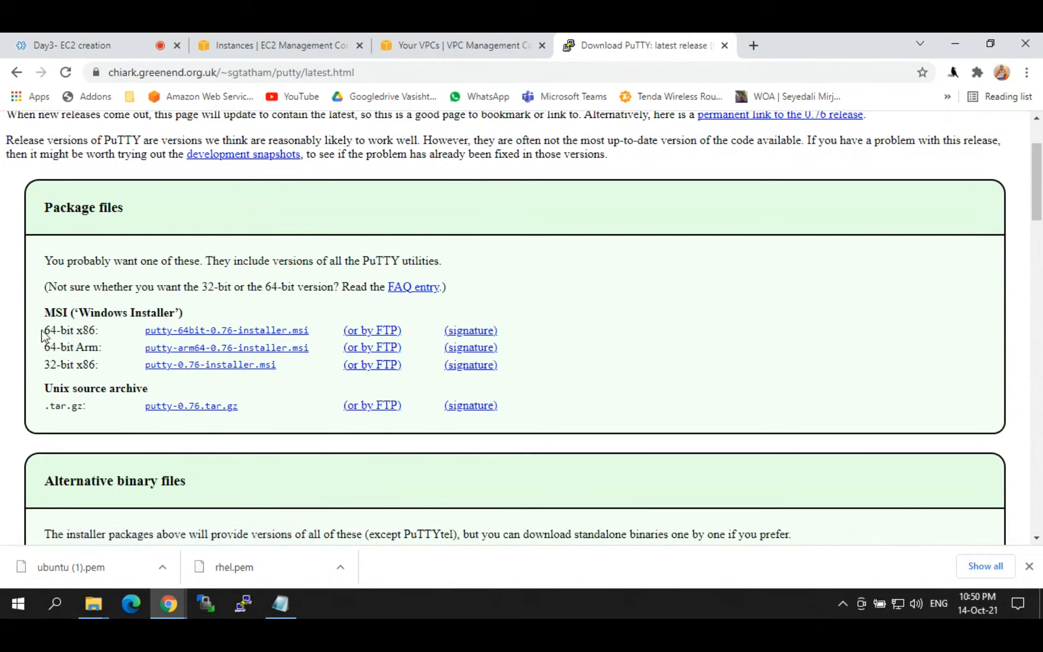
{"action": "left_click_drag", "start_coordinate": [44, 329], "coordinate": [103, 331]}
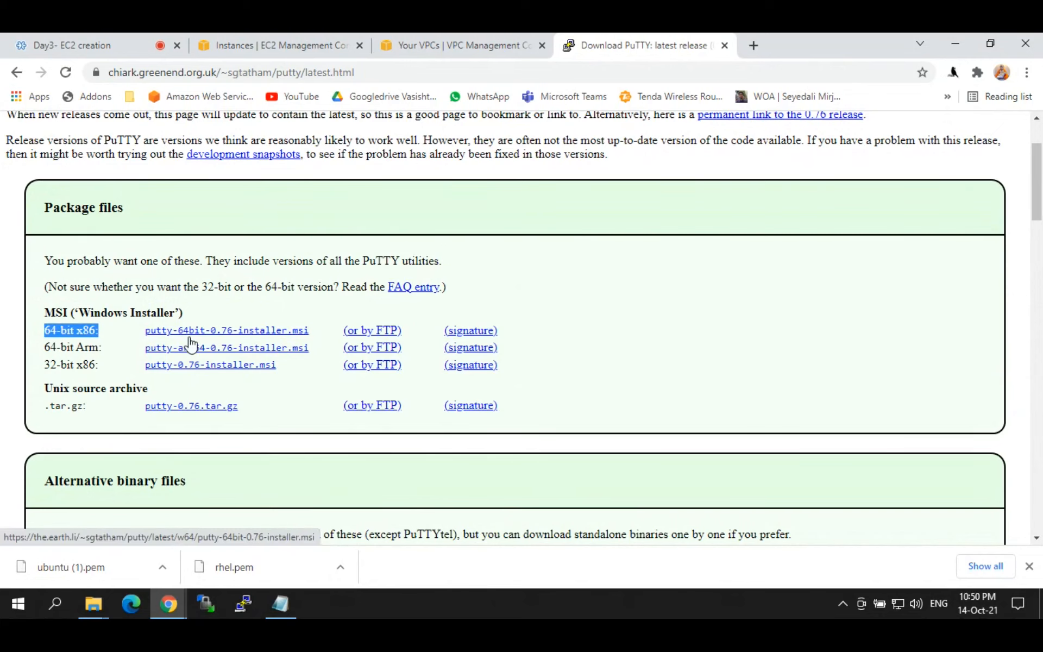
{"action": "left_click_drag", "start_coordinate": [45, 365], "coordinate": [106, 367]}
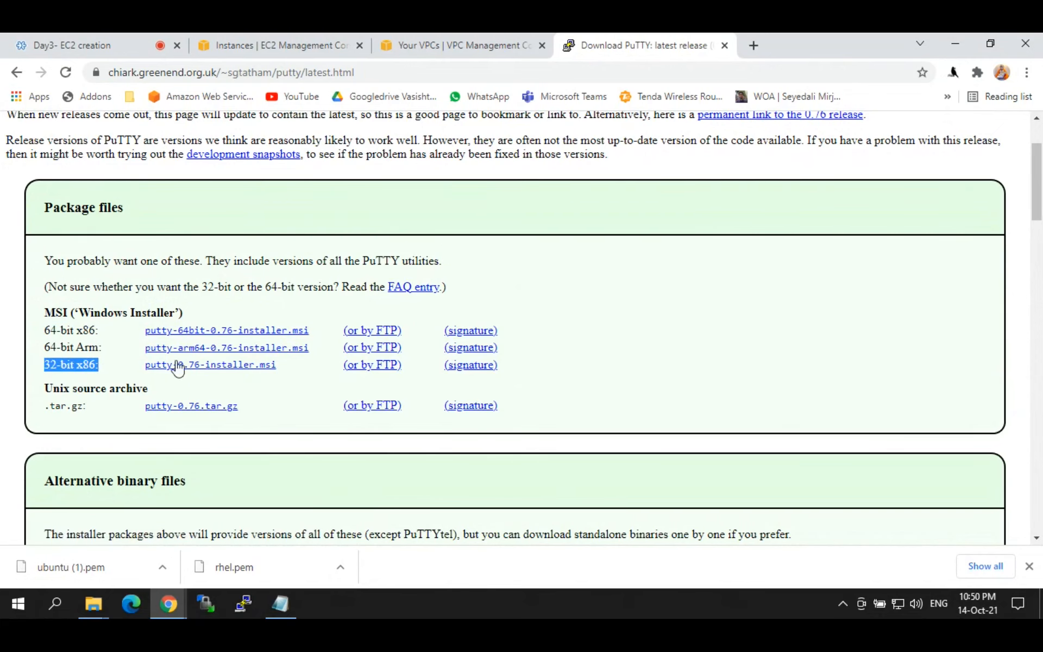
{"action": "left_click", "coordinate": [224, 333]}
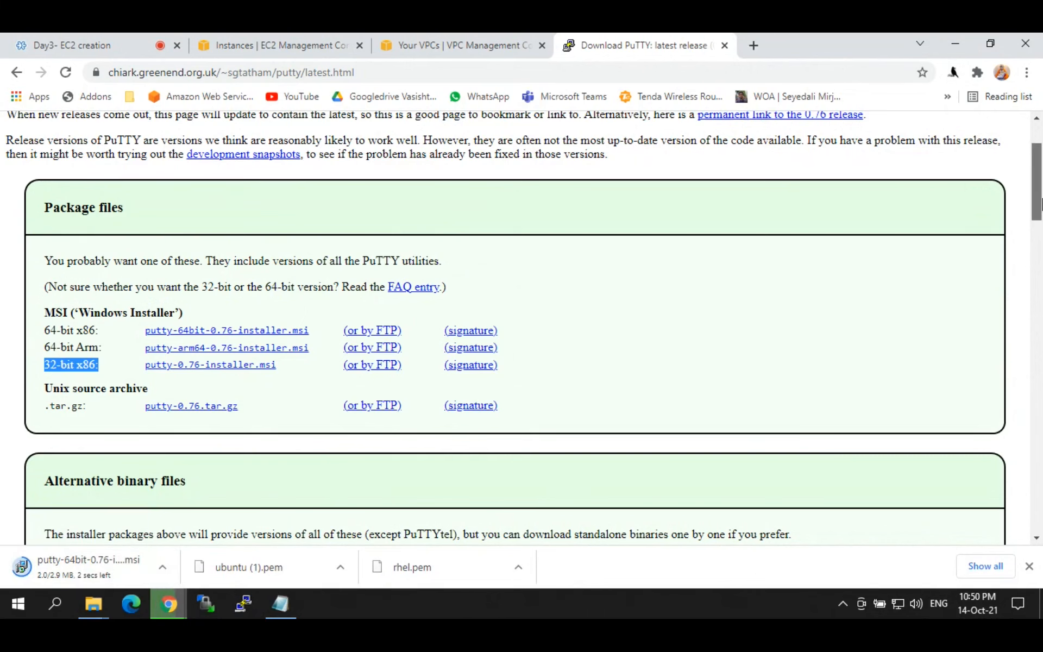
Step: Download the 64-bit puttygen.exe and run the downloaded PuTTY 0.76 MSI installer
{"action": "left_click_drag", "start_coordinate": [1041, 204], "coordinate": [1040, 357]}
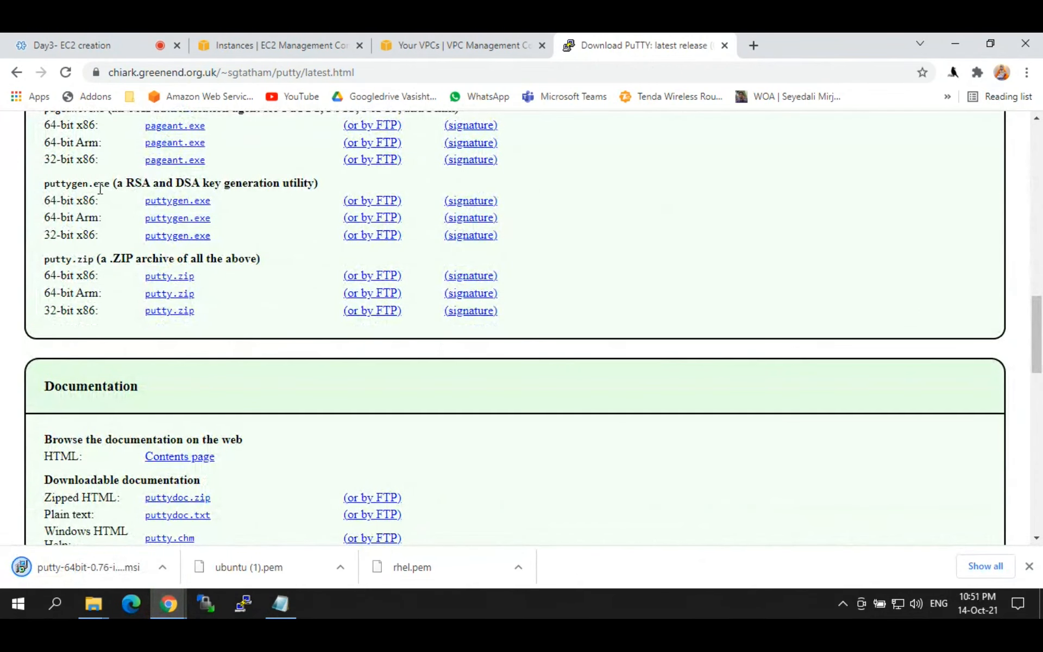
{"action": "left_click_drag", "start_coordinate": [43, 185], "coordinate": [111, 184]}
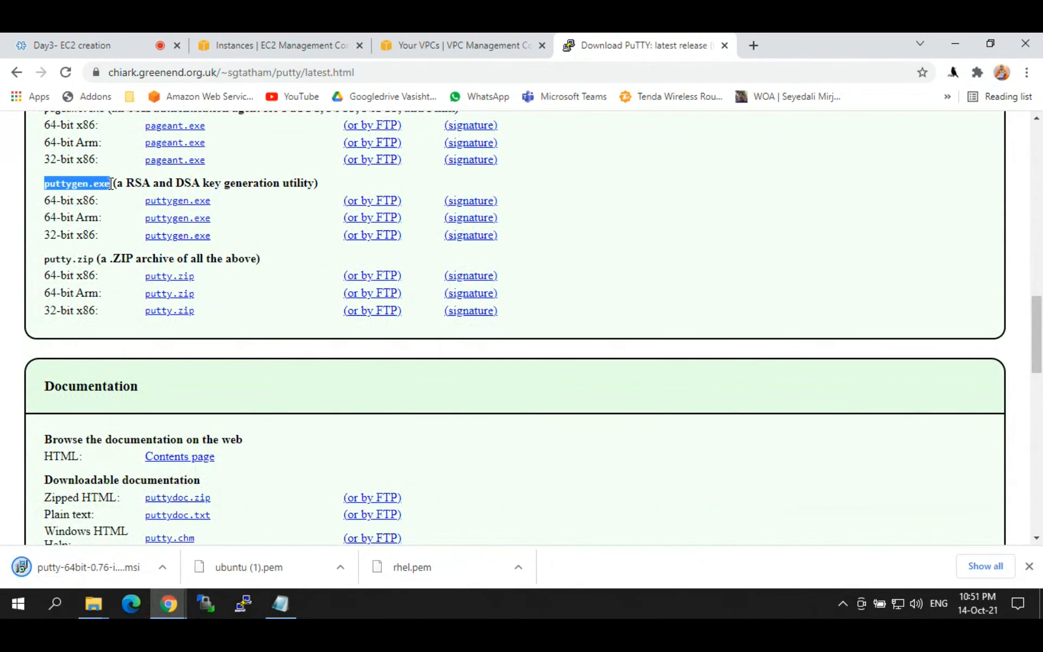
{"action": "left_click", "coordinate": [166, 204]}
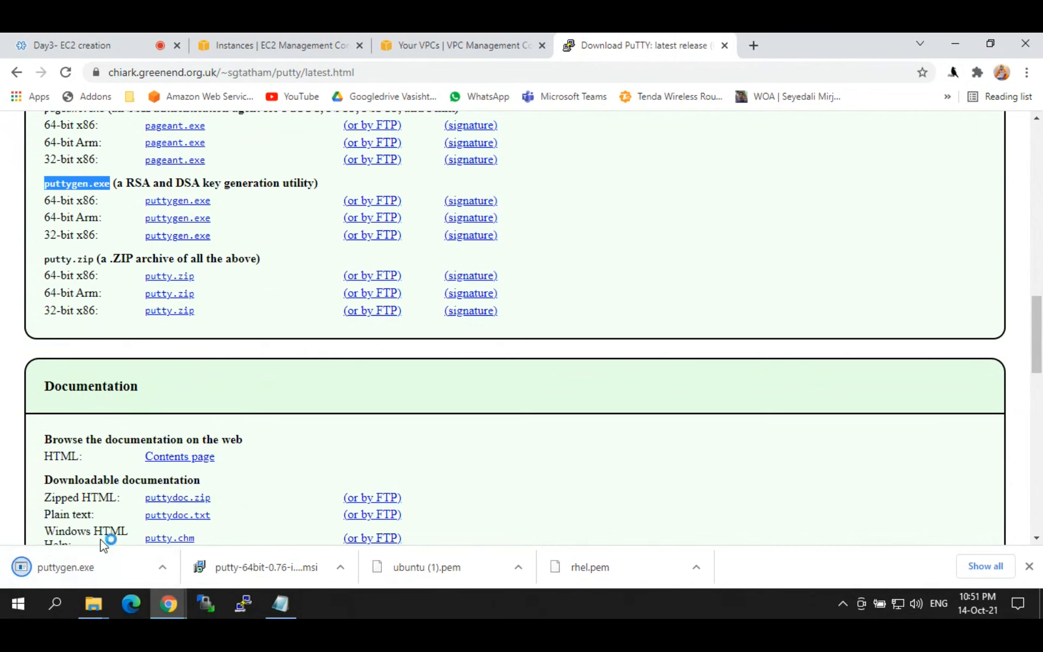
{"action": "mouse_move", "coordinate": [1039, 345]}
{"action": "left_mouse_down"}
{"action": "mouse_move", "coordinate": [1039, 251]}
{"action": "mouse_move", "coordinate": [1039, 326]}
{"action": "left_mouse_up"}
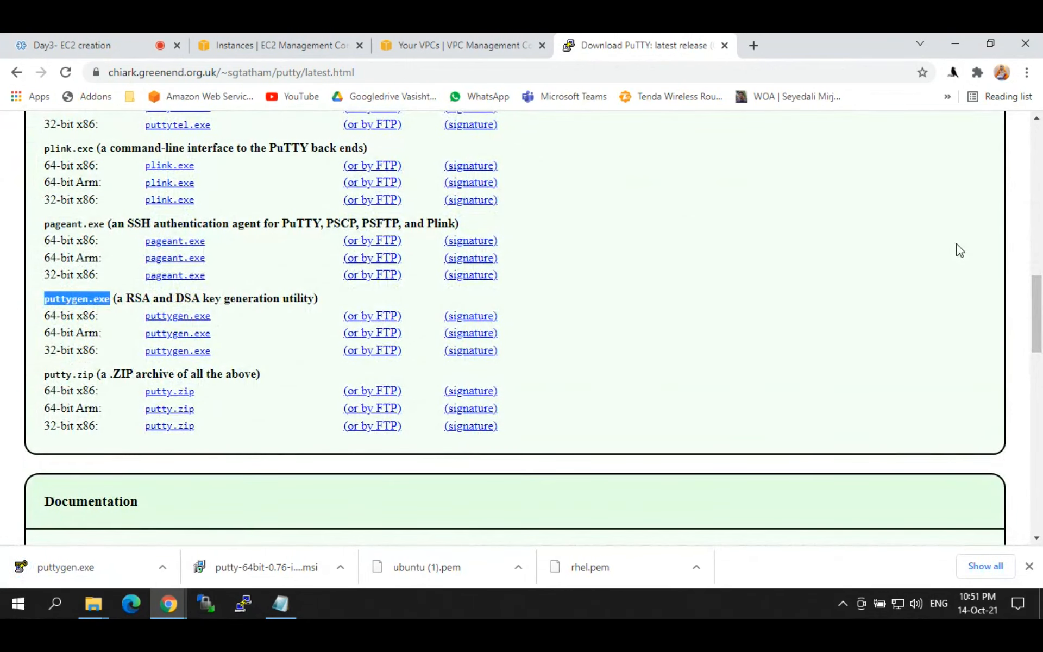
{"action": "left_click", "coordinate": [195, 565]}
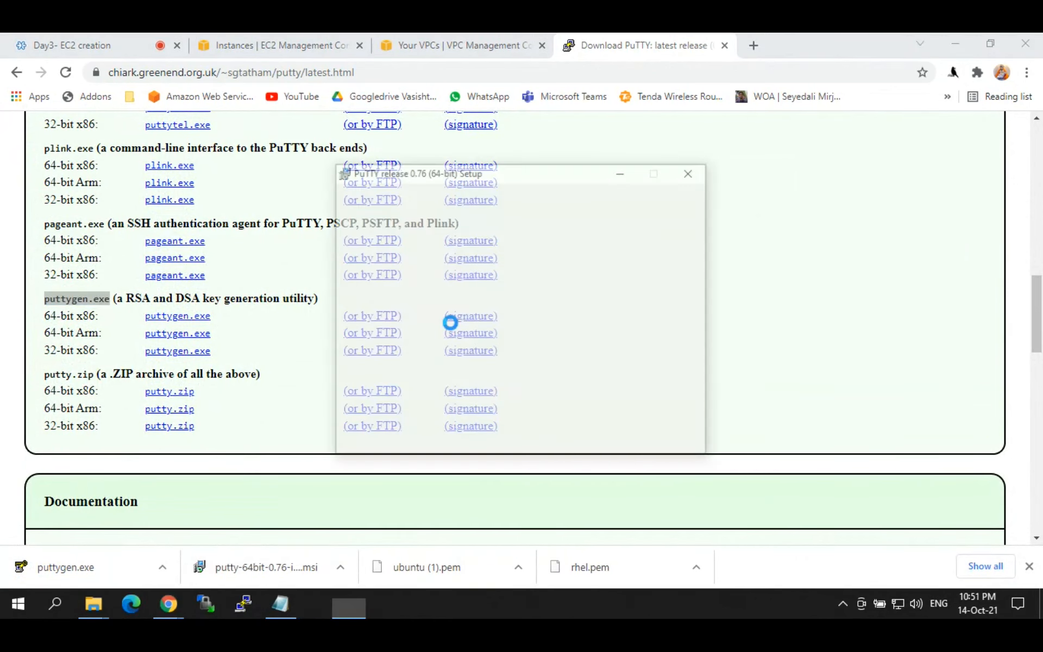
Step: Install PuTTY 0.76 into the default folder C:\Program Files\PuTTY\ and finish setup
{"action": "left_click", "coordinate": [599, 435]}
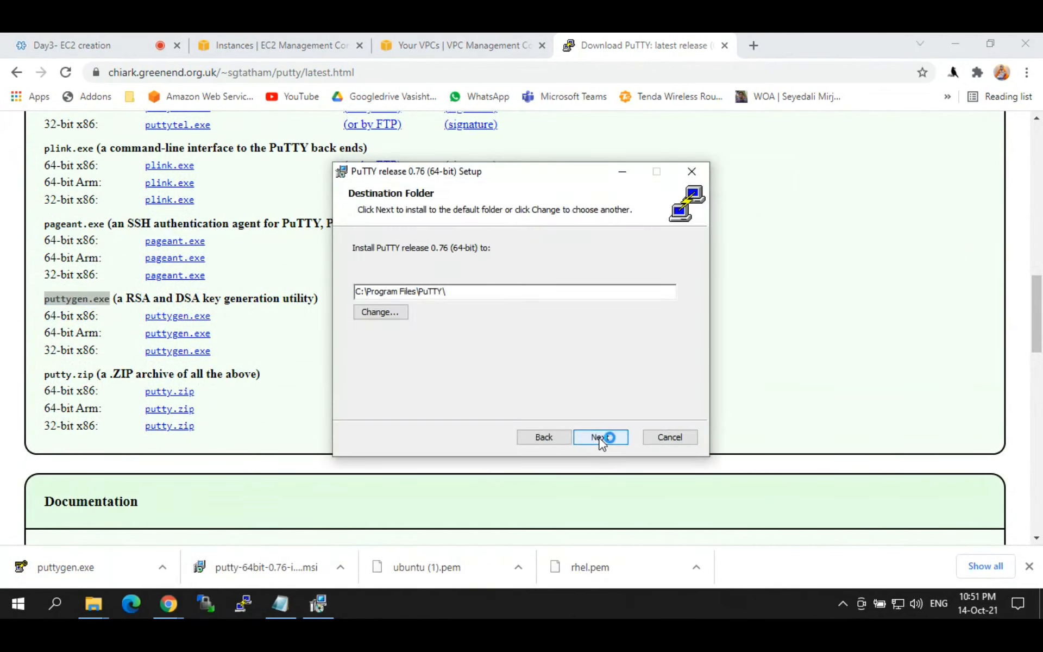
{"action": "left_click", "coordinate": [600, 437]}
{"action": "left_click", "coordinate": [600, 437]}
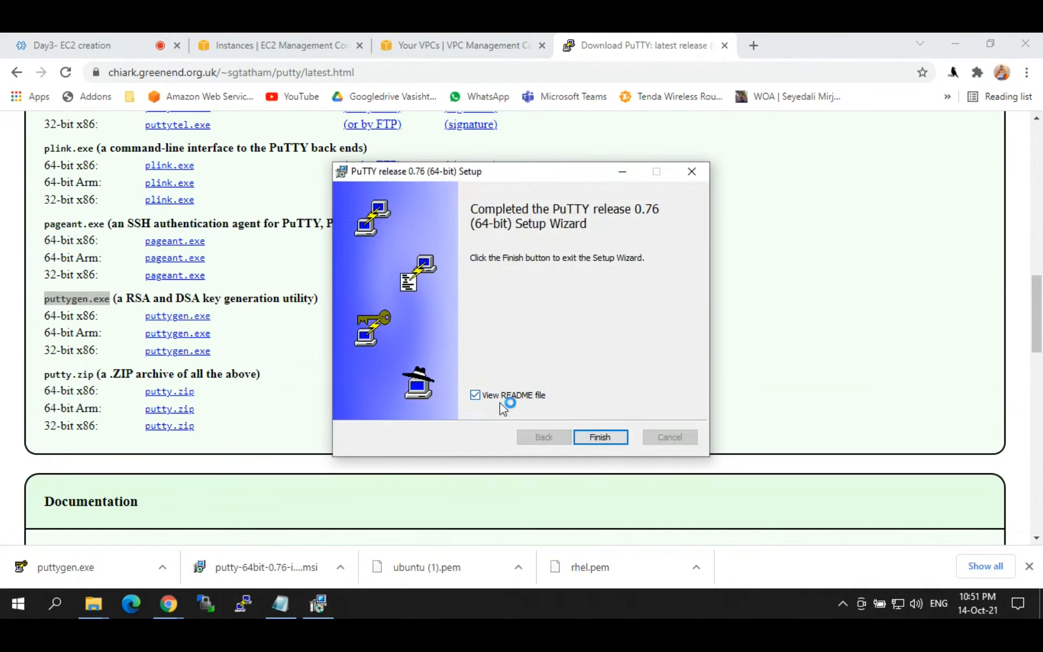
{"action": "left_click", "coordinate": [598, 437]}
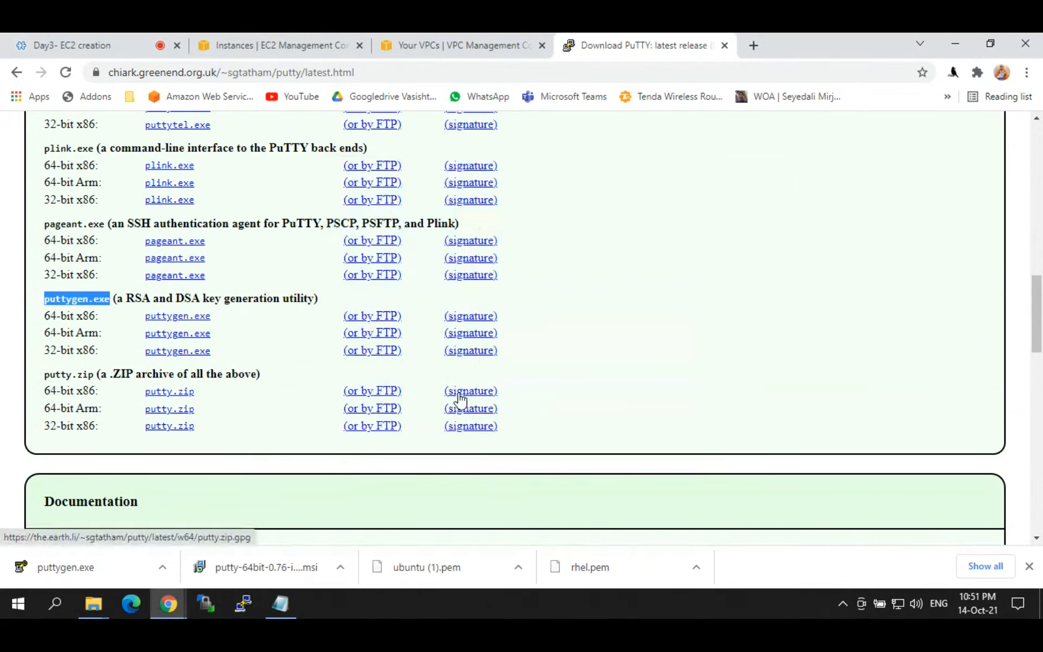
Step: Launch the downloaded puttygen.exe once, then close PuTTY Key Generator
{"action": "left_click", "coordinate": [82, 566]}
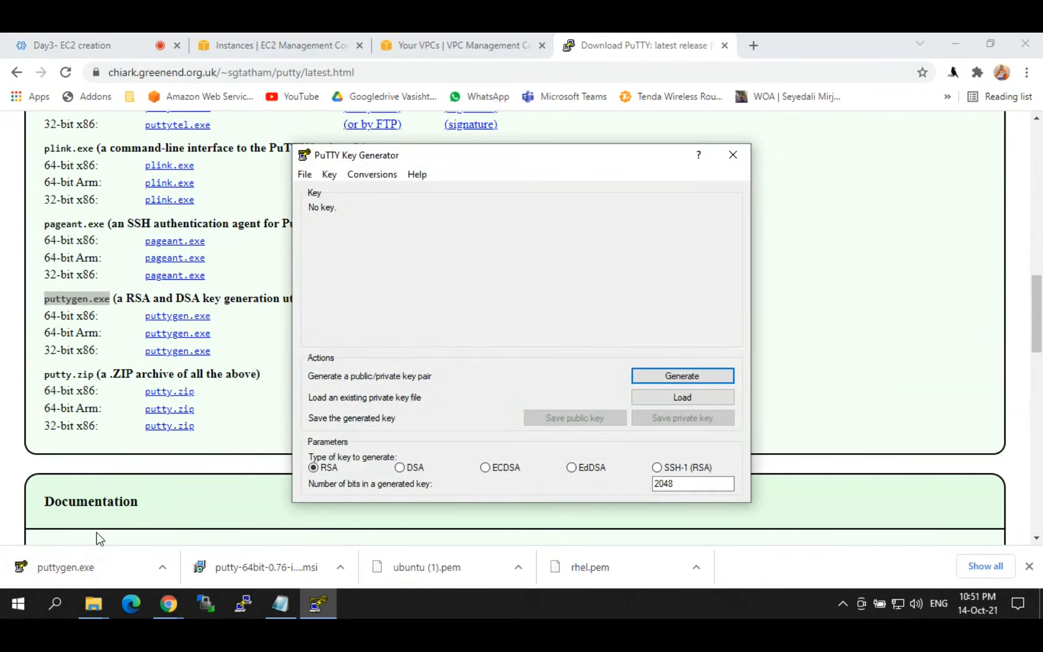
{"action": "left_click", "coordinate": [736, 158]}
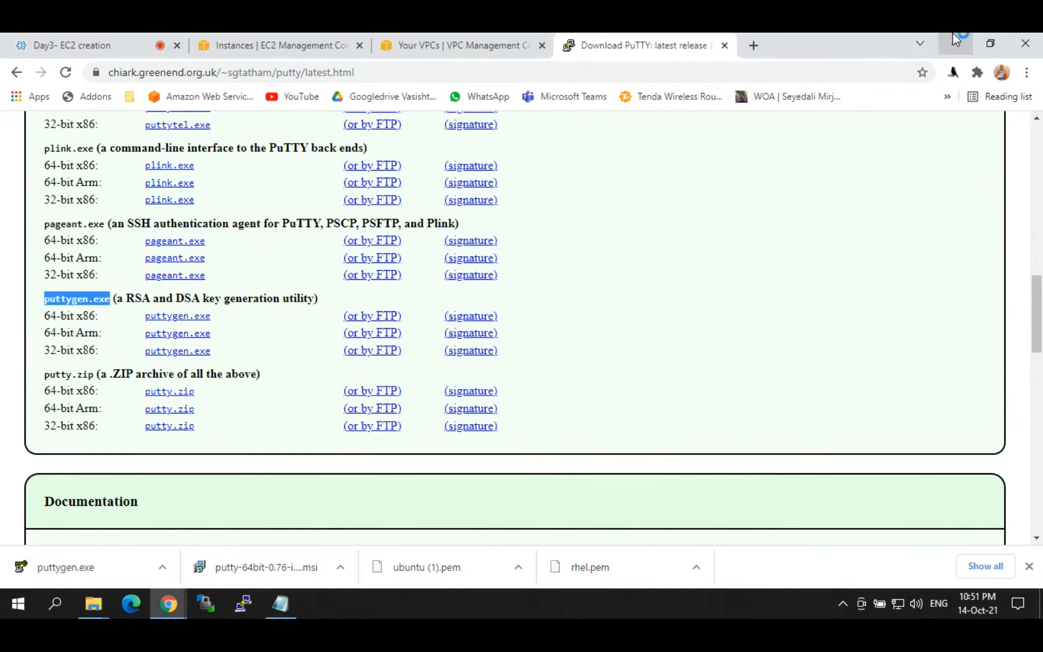
{"action": "left_click", "coordinate": [954, 35]}
Step: Add the note '1) downloaded keys rhel.pem ubuntu.pem' below the putty list
{"action": "left_click", "coordinate": [956, 39]}
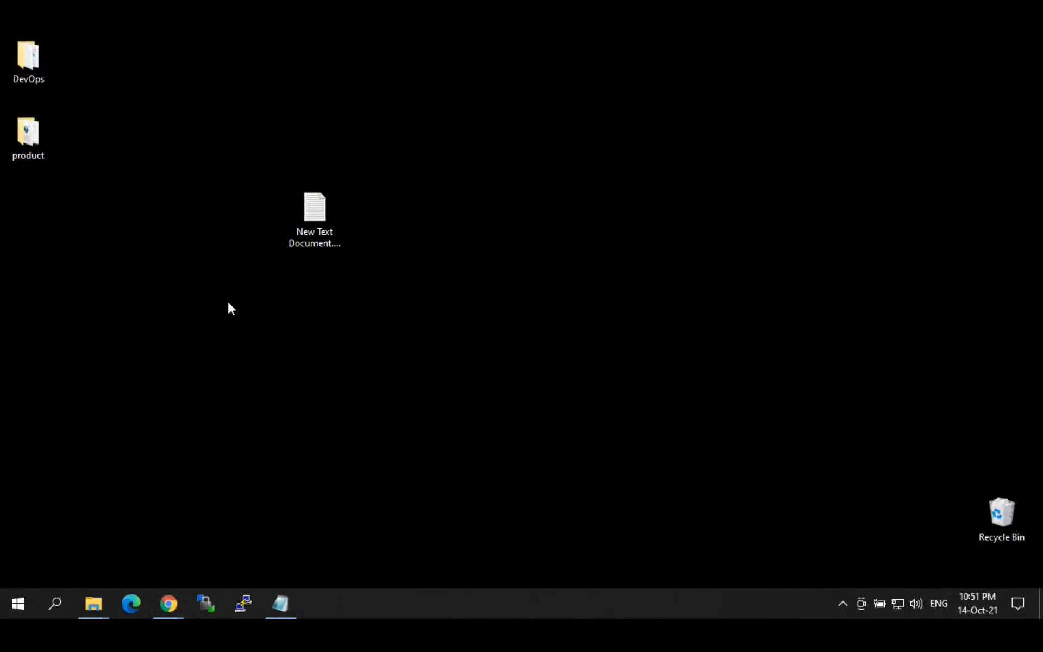
{"action": "left_click", "coordinate": [286, 604]}
{"action": "left_click", "coordinate": [293, 518]}
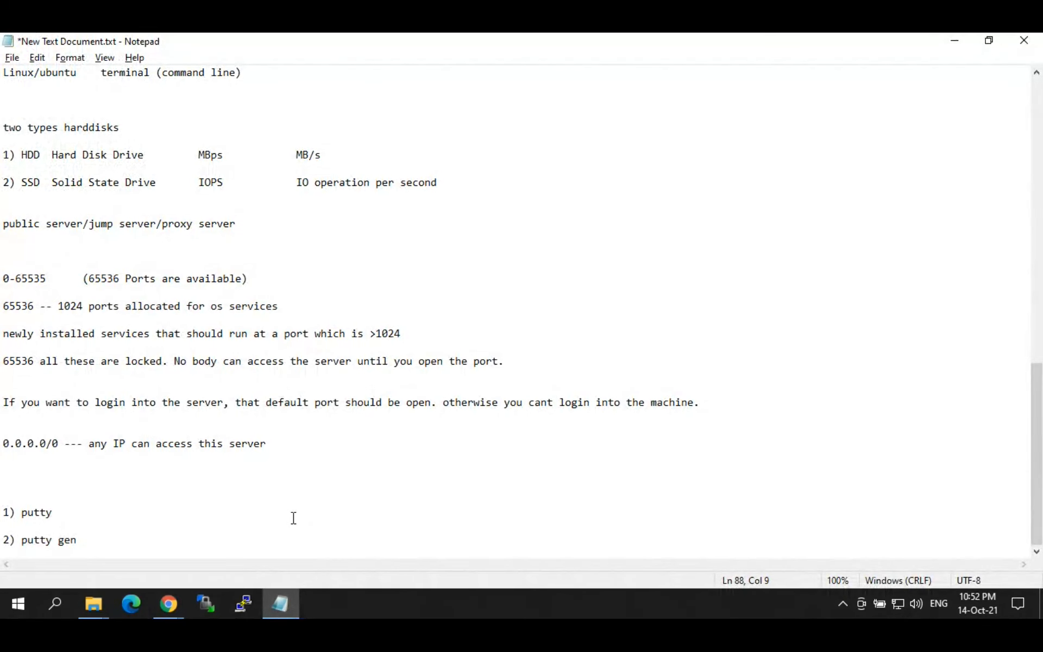
{"action": "key", "text": "ctrl+End"}
{"action": "key", "text": "Return"}
{"action": "key", "text": "Return"}
{"action": "key", "text": "Return"}
{"action": "key", "text": "Return"}
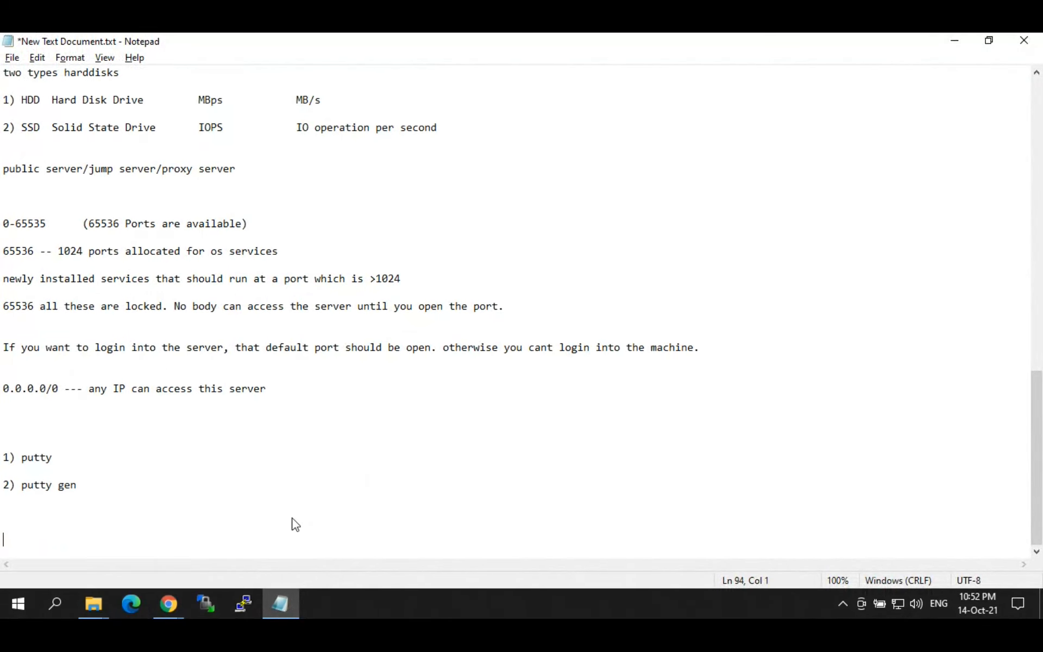
{"action": "type", "text": "1) downloaded keys"}
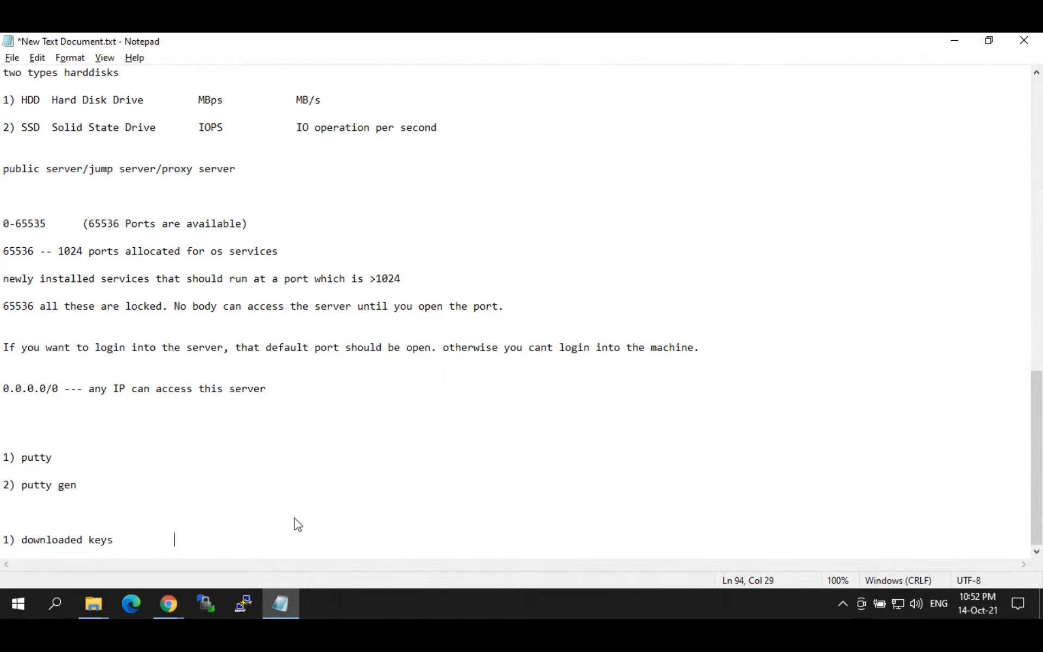
{"action": "type", "text": "           .pem"}
{"action": "key", "text": "Left"}
{"action": "key", "text": "Left"}
{"action": "key", "text": "Left"}
{"action": "key", "text": "Left"}
{"action": "type", "text": "rhel.pem    ubuntu.pem"}
Step: Add the note '2) convert .pem into .ppk file --- puttygen' on the next line
{"action": "key", "text": "Return"}
{"action": "key", "text": "Return"}
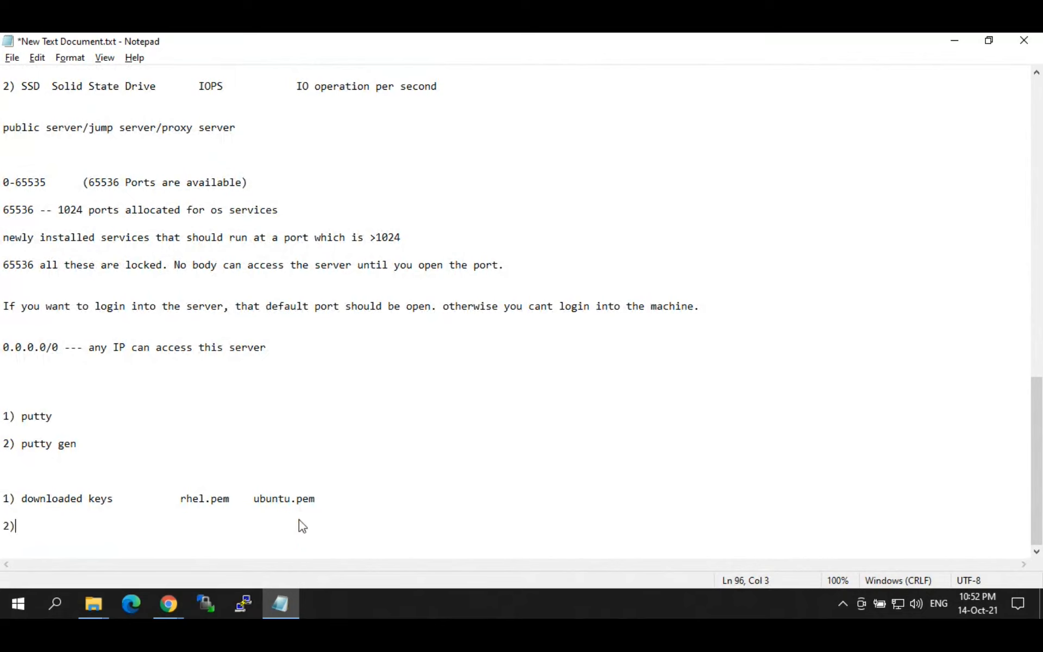
{"action": "type", "text": "2) convert .pem into .ppk"}
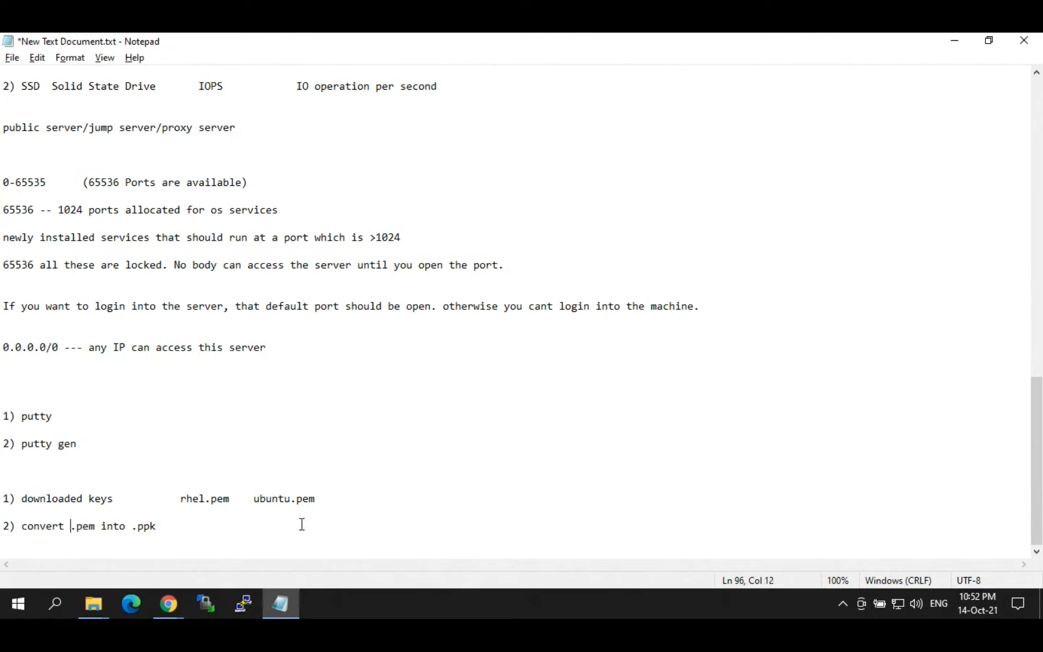
{"action": "key", "text": "Right"}
{"action": "key", "text": "Delete"}
{"action": "type", "text": "e"}
{"action": "type", "text": "  file"}
{"action": "type", "text": "-"}
{"action": "type", "text": "-- putty"}
{"action": "type", "text": "gebn"}
{"action": "type", "text": "n"}
{"action": "left_click", "coordinate": [94, 603]}
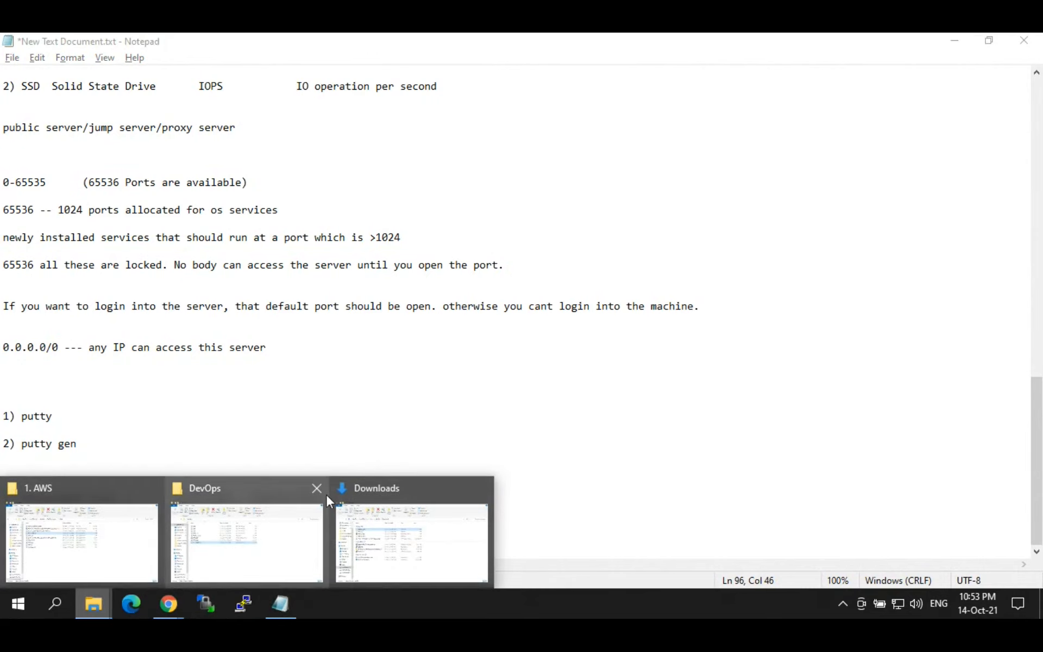
Step: Close the extra folder windows and launch PuTTY Key Generator from Downloads to load a key
{"action": "left_click", "coordinate": [317, 488]}
{"action": "left_click", "coordinate": [149, 508]}
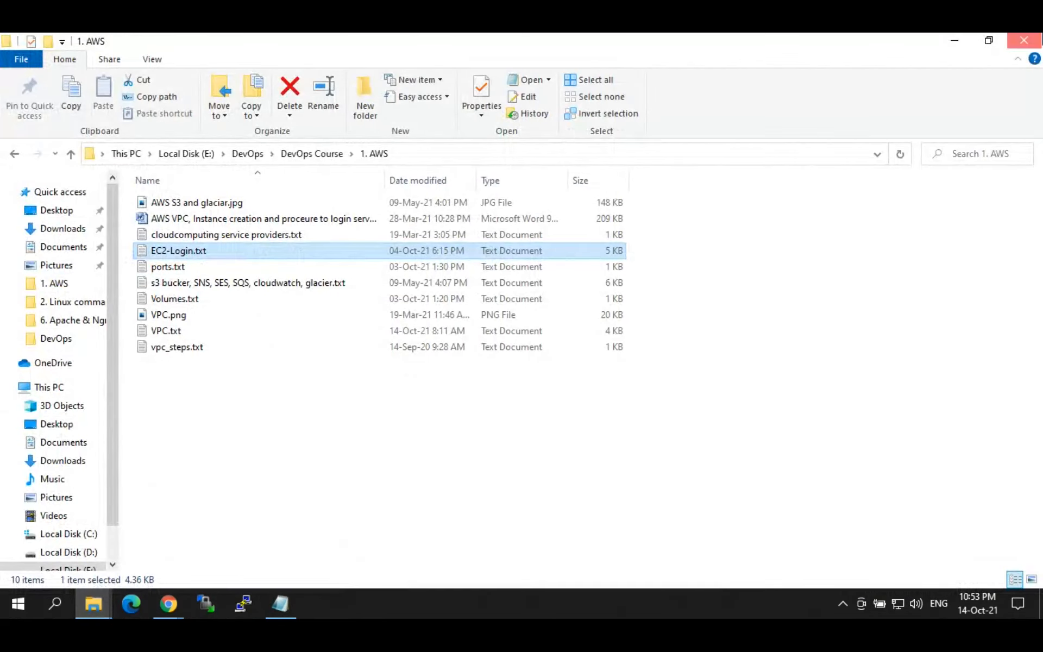
{"action": "left_click", "coordinate": [1024, 40]}
{"action": "left_click", "coordinate": [93, 603]}
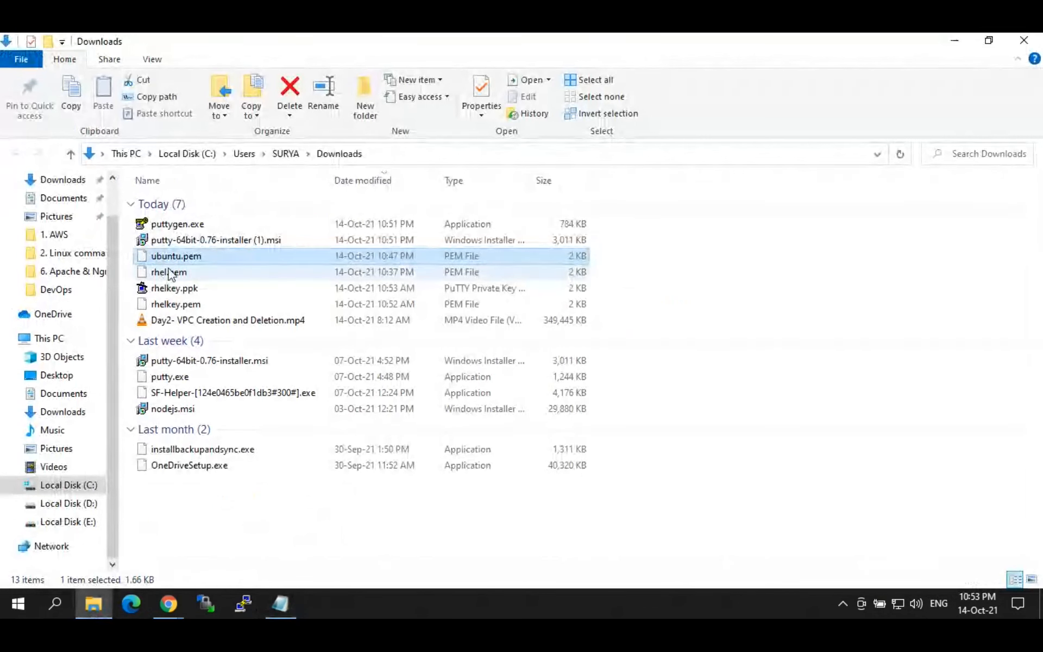
{"action": "double_click", "coordinate": [178, 225]}
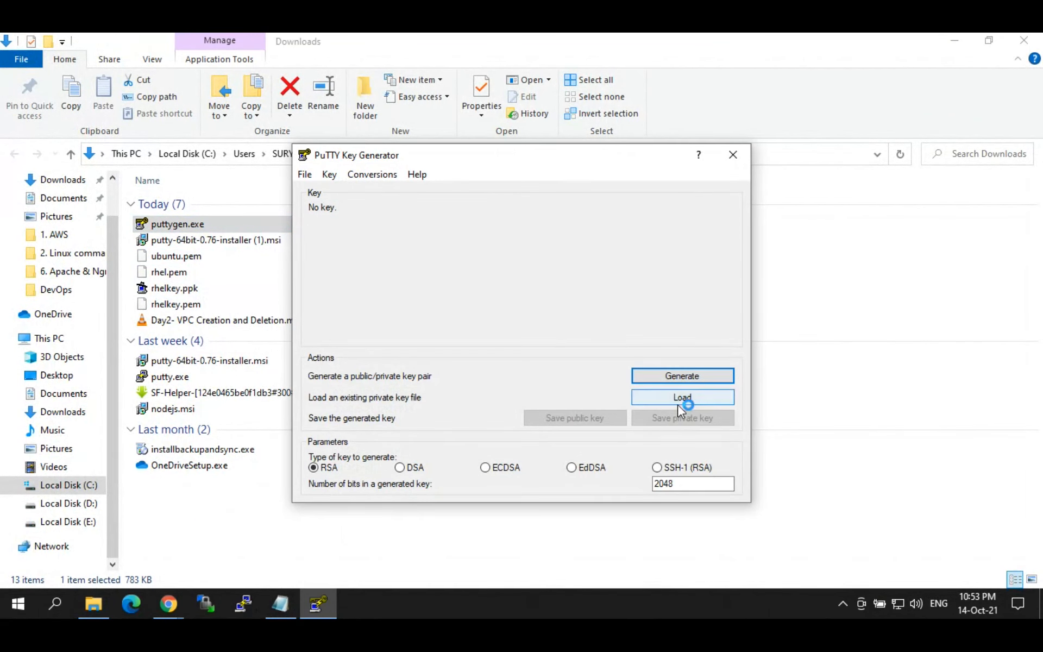
{"action": "left_click", "coordinate": [684, 401]}
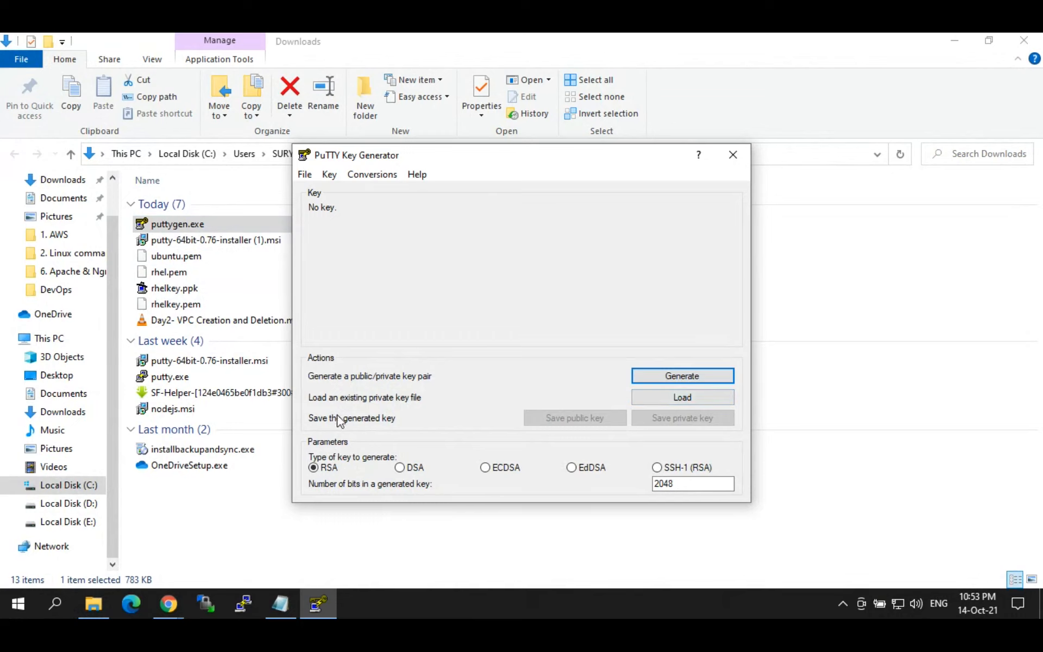
{"action": "left_click", "coordinate": [677, 397]}
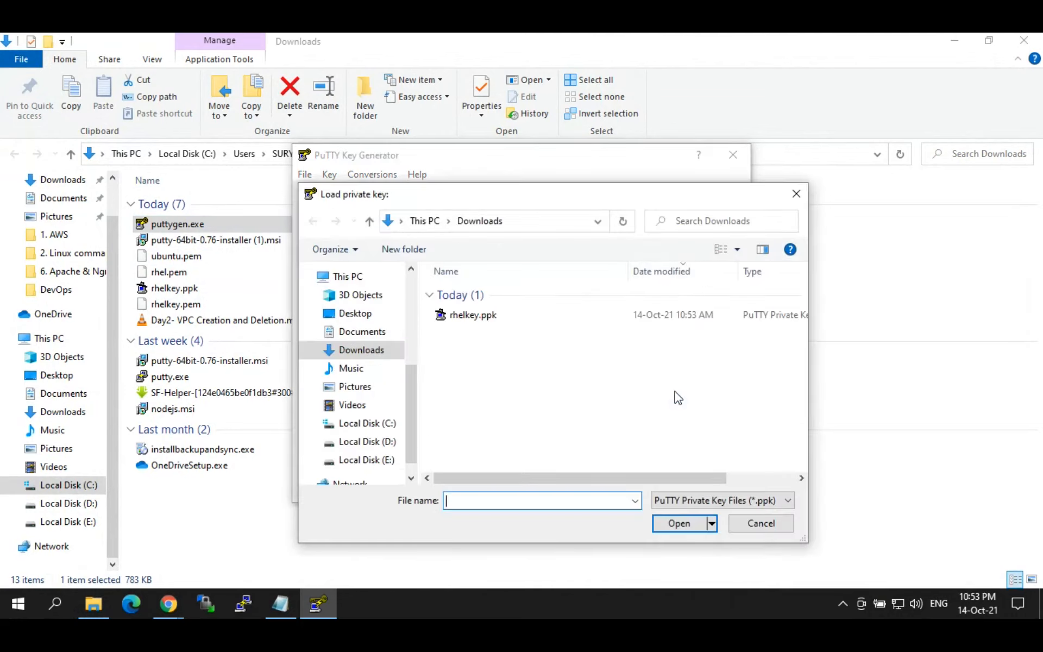
Step: Show All Files, delete the stray rhelkey.pem and rhelkey.ppk, and load rhel.pem
{"action": "left_click", "coordinate": [707, 501]}
{"action": "left_click", "coordinate": [687, 527]}
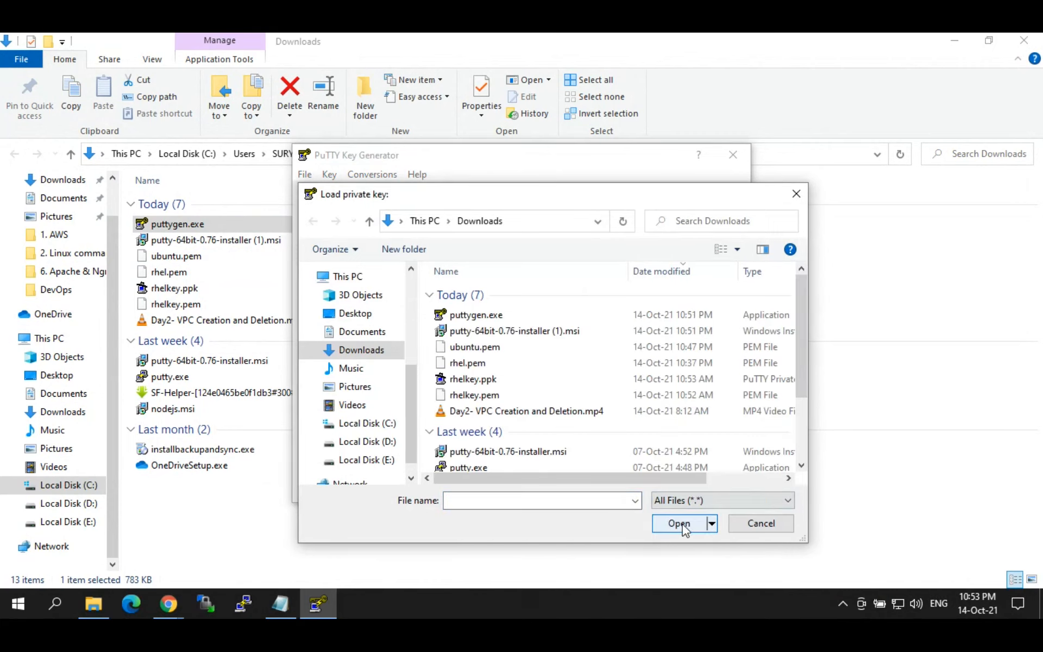
{"action": "left_click", "coordinate": [487, 380]}
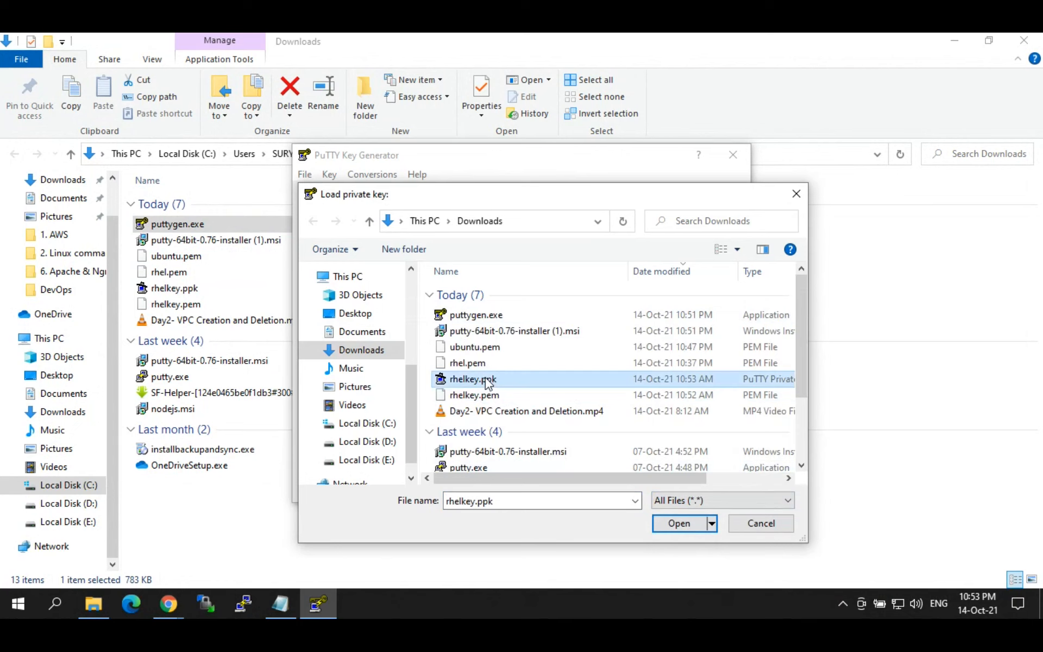
{"action": "key", "text": "Down"}
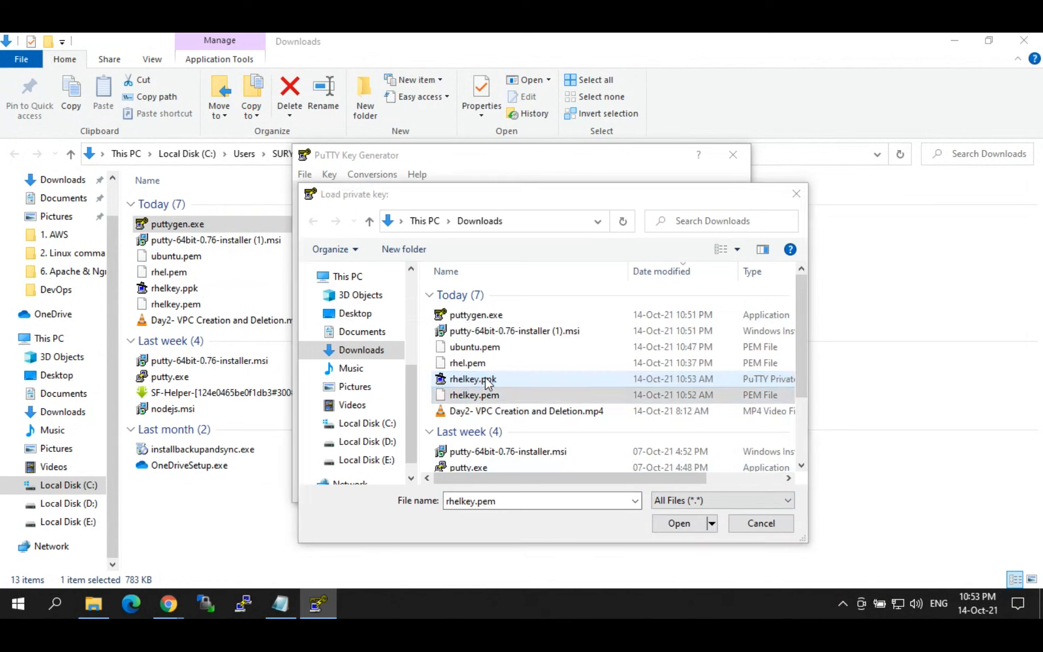
{"action": "key", "text": "Delete"}
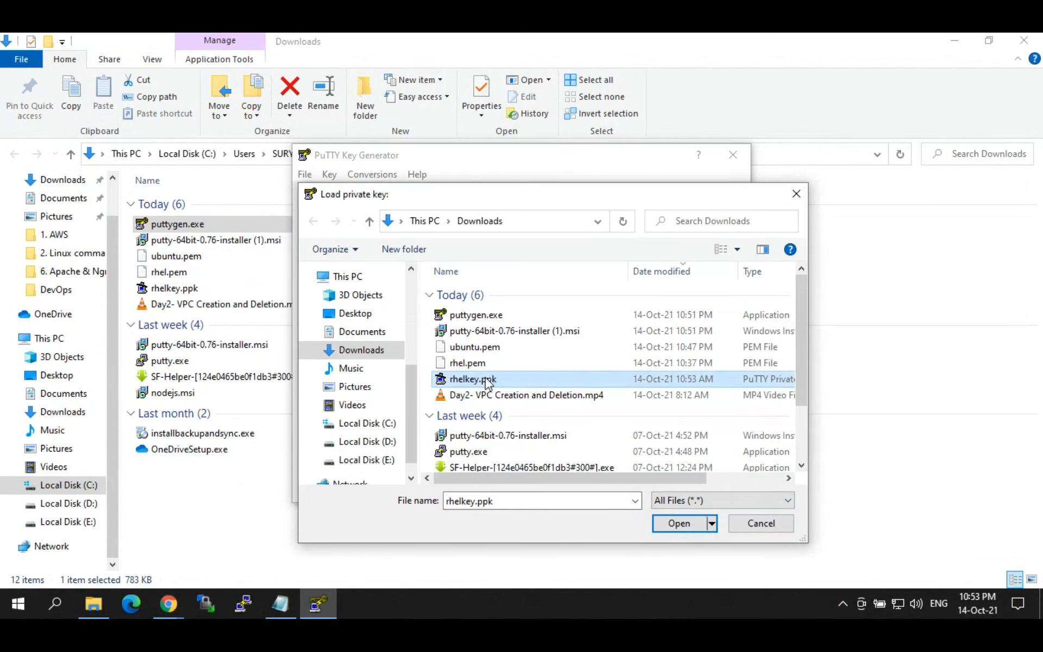
{"action": "key", "text": "Delete"}
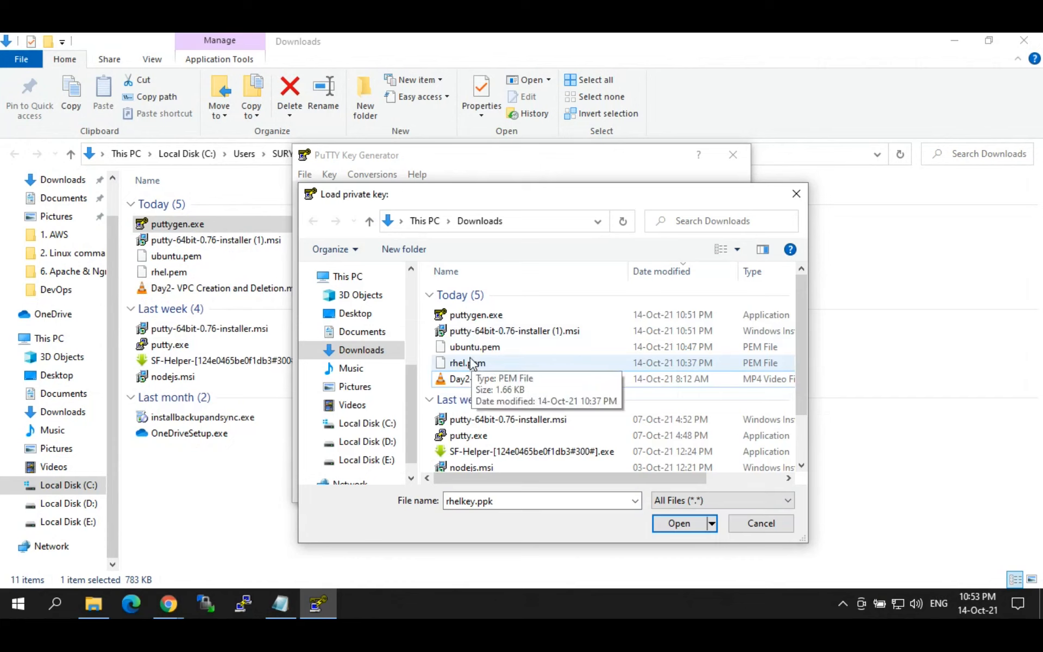
{"action": "left_click", "coordinate": [462, 363]}
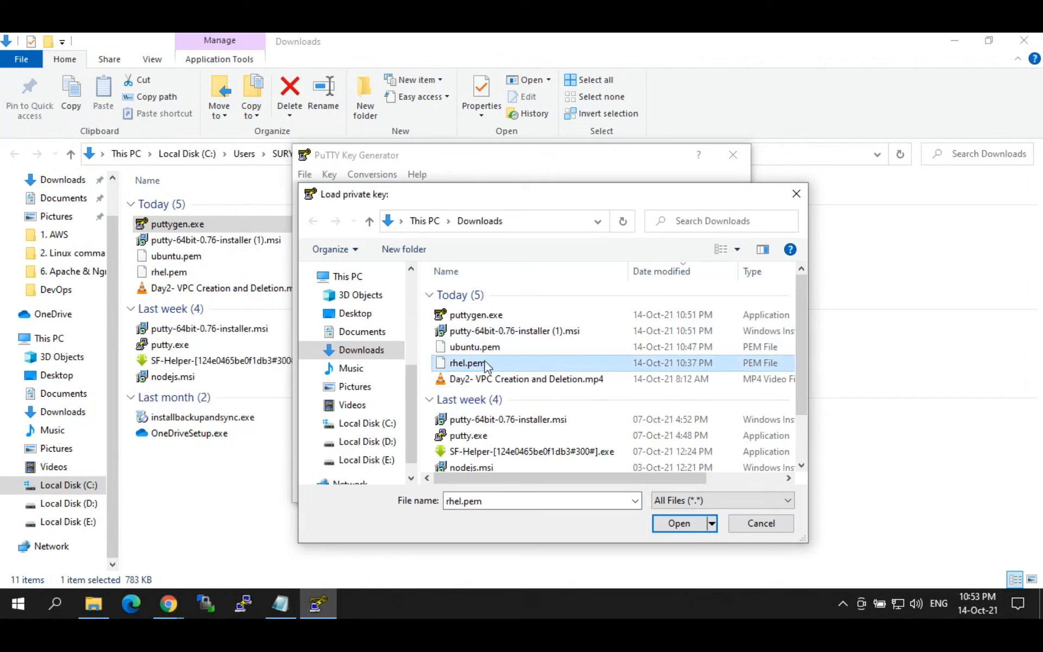
{"action": "left_click", "coordinate": [462, 349]}
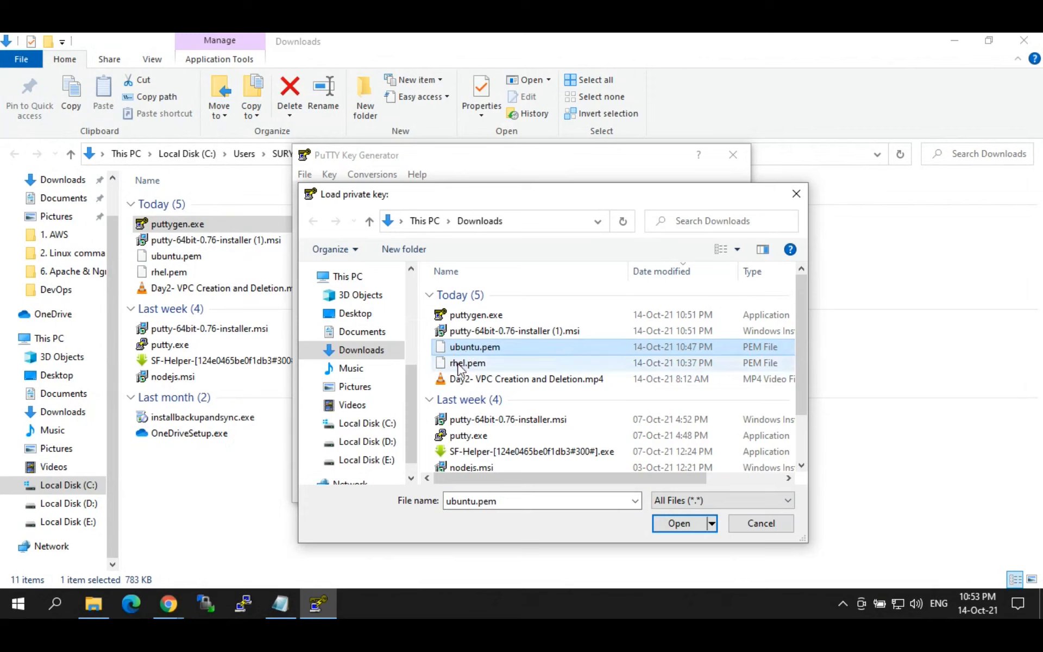
{"action": "left_click", "coordinate": [460, 368]}
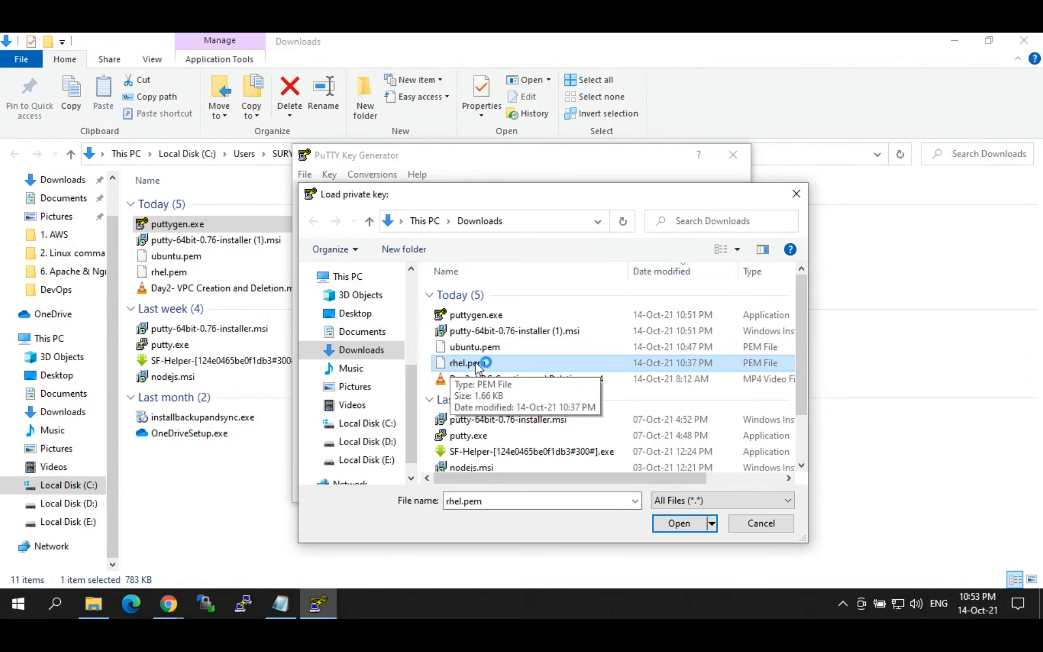
{"action": "left_click", "coordinate": [676, 524]}
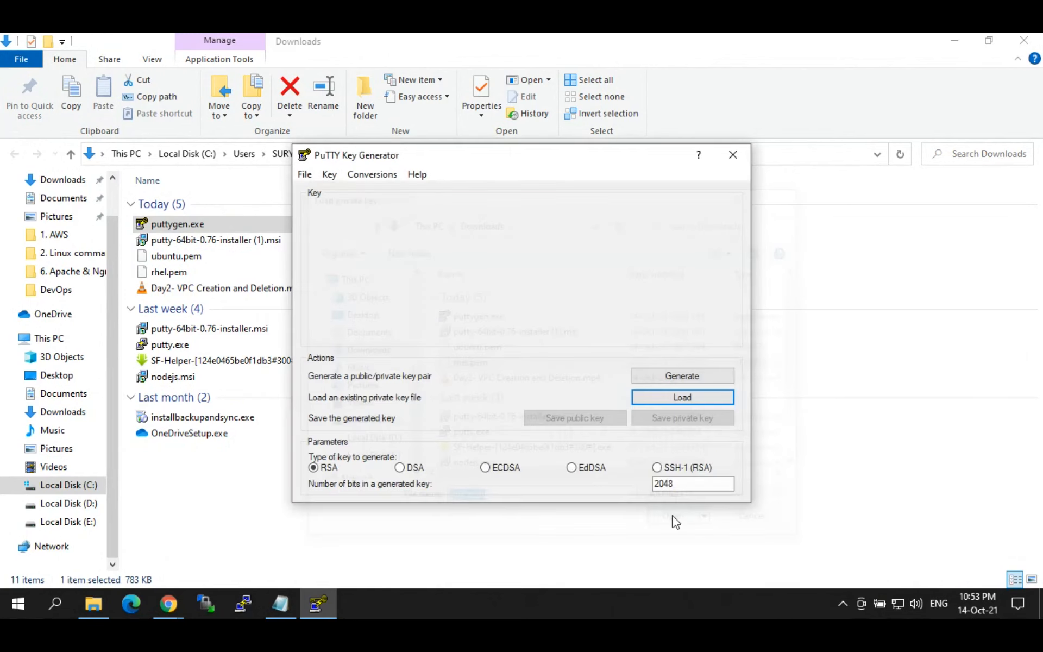
Step: Save the imported RHEL key without a passphrase as rhel.ppk in Downloads
{"action": "left_click", "coordinate": [609, 386]}
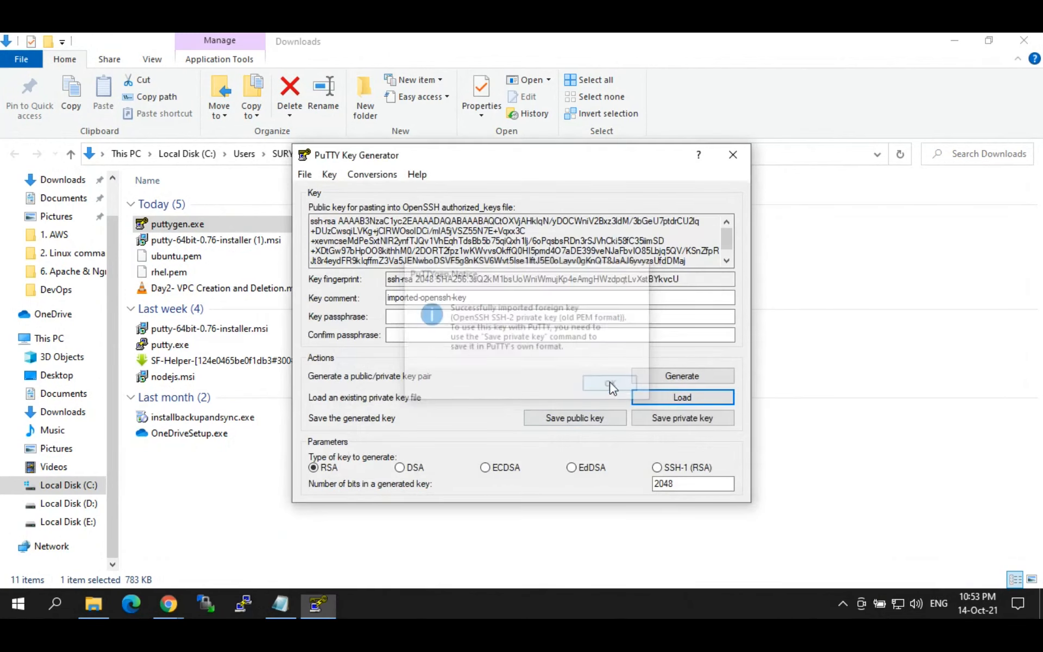
{"action": "left_click", "coordinate": [684, 423]}
{"action": "left_click", "coordinate": [540, 379]}
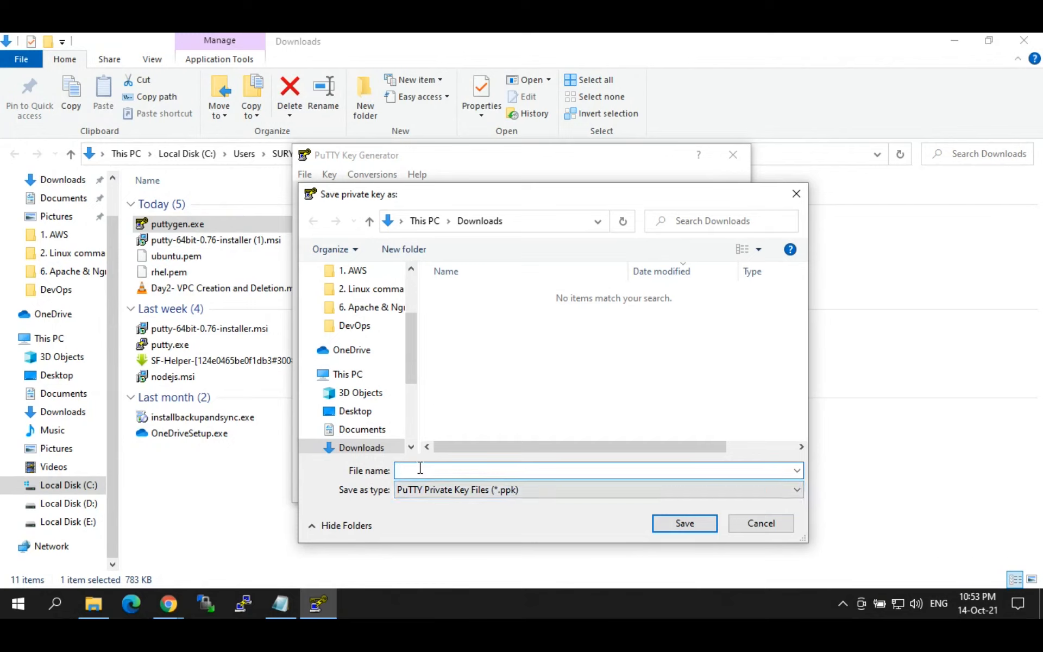
{"action": "type", "text": "rhe"}
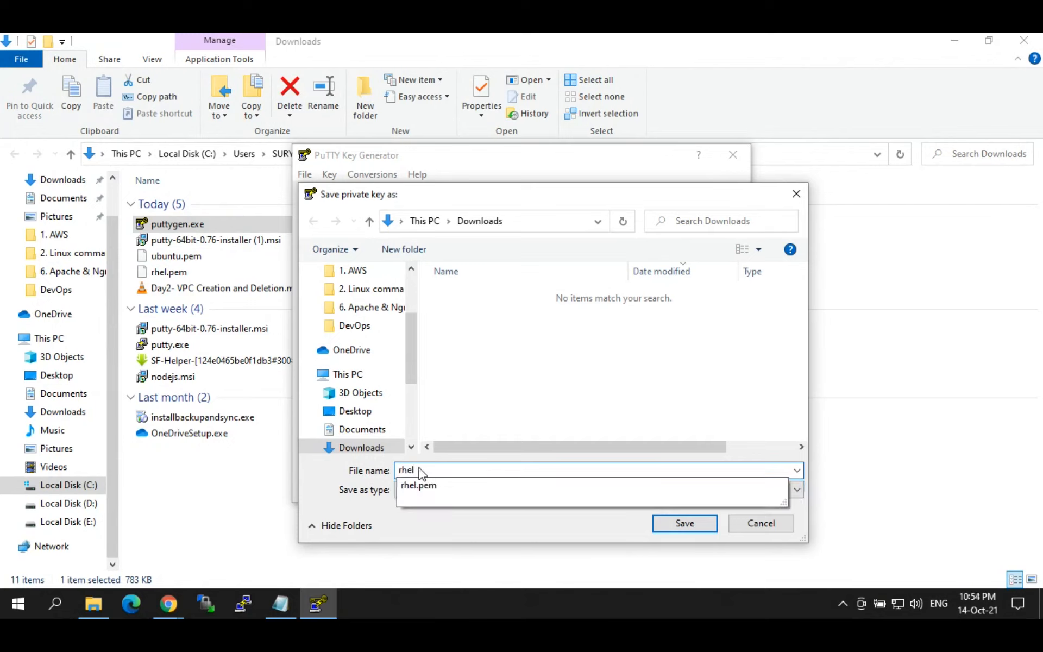
{"action": "type", "text": "l"}
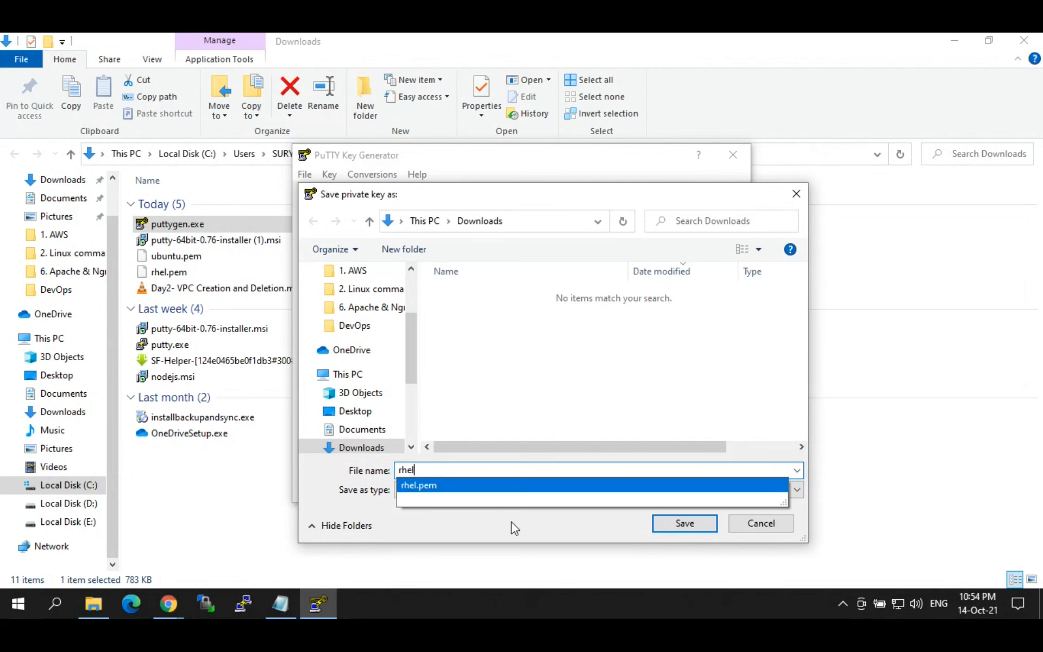
{"action": "left_click", "coordinate": [511, 522]}
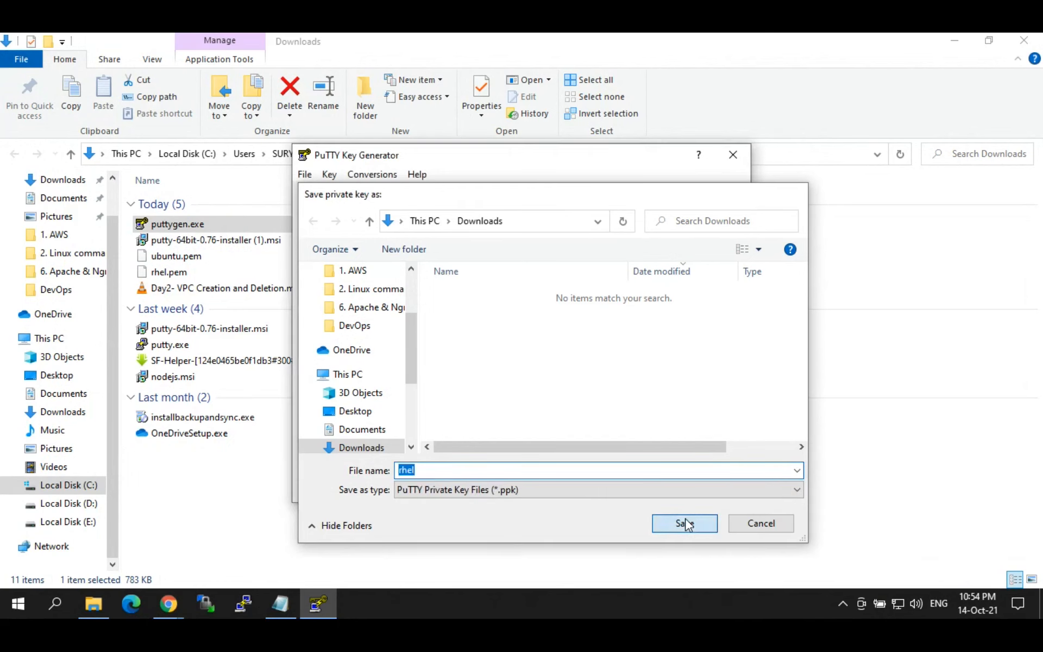
{"action": "left_click", "coordinate": [685, 523]}
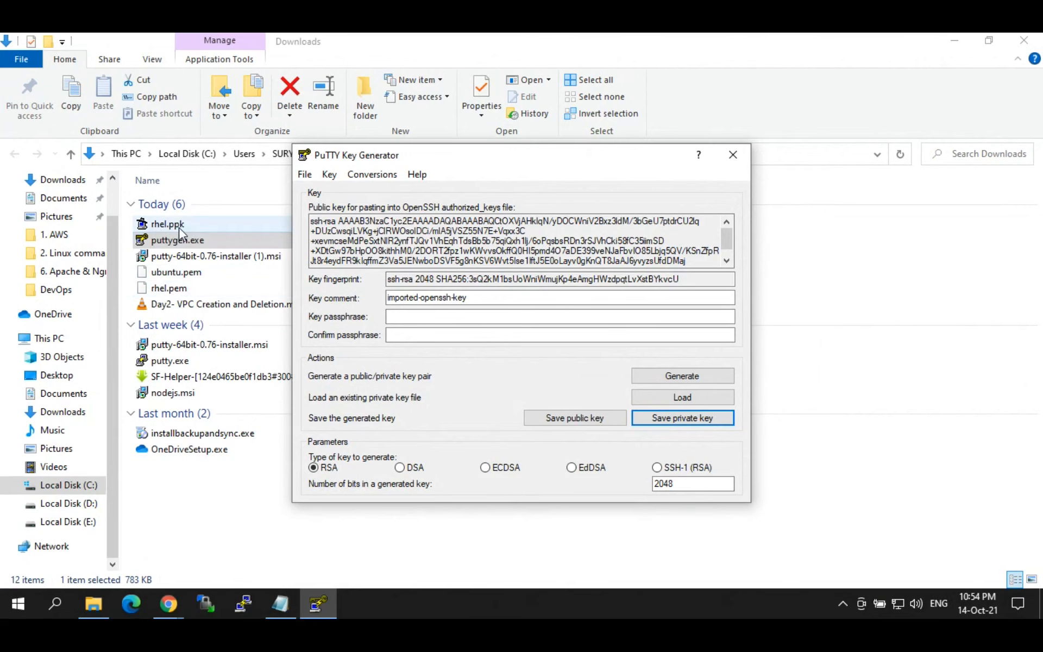
Step: Load ubuntu.pem and save it without a passphrase as ubuntu.ppk
{"action": "left_click", "coordinate": [642, 399]}
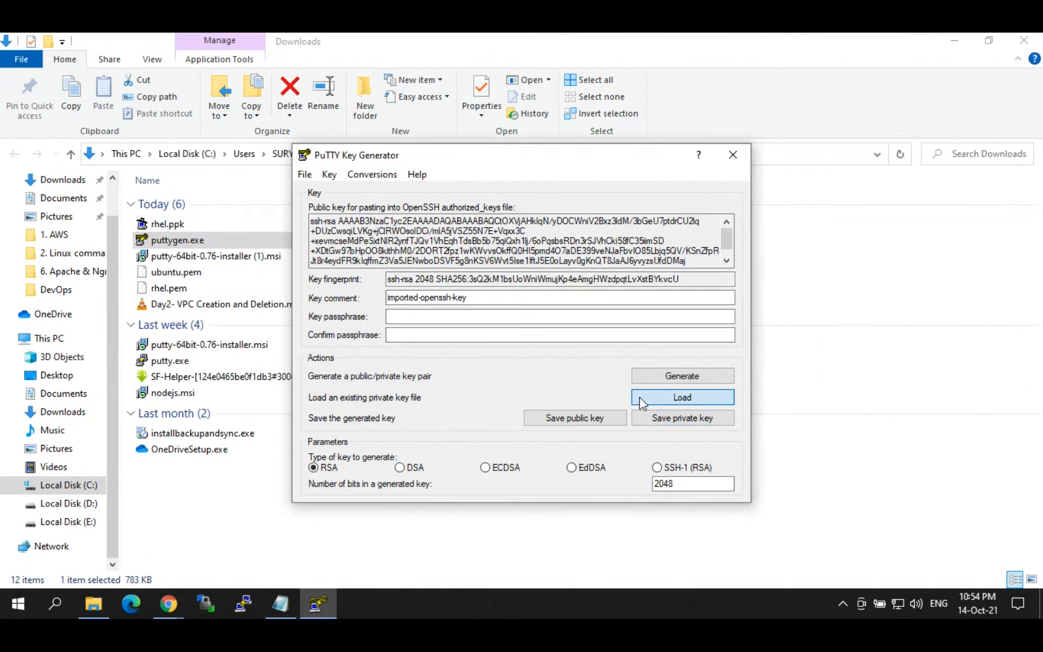
{"action": "left_click", "coordinate": [717, 500]}
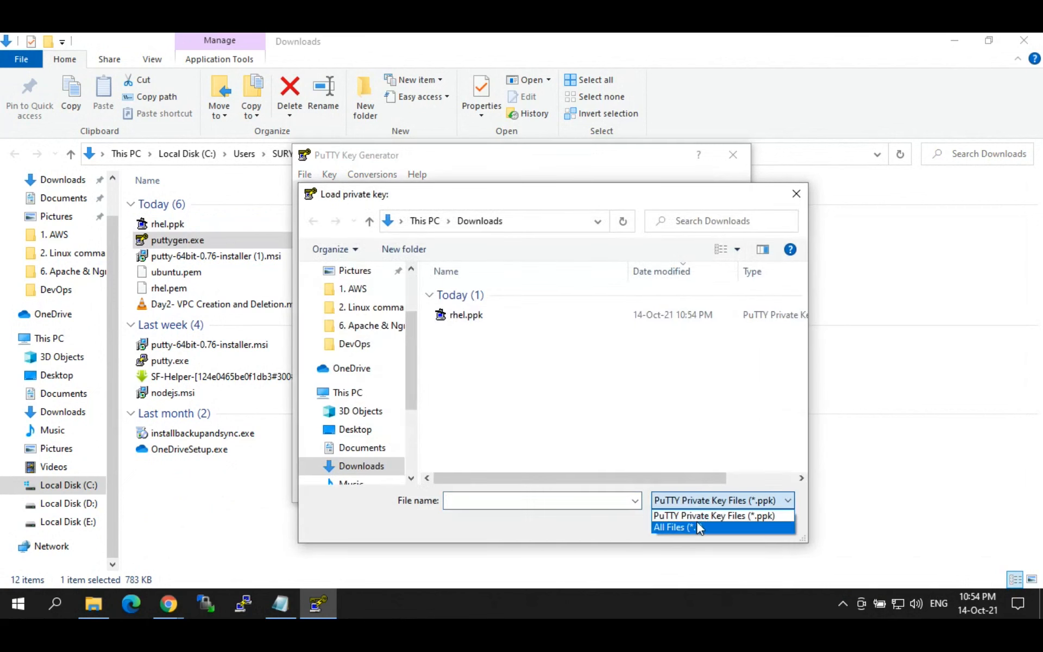
{"action": "left_click", "coordinate": [690, 525]}
{"action": "left_click", "coordinate": [476, 363]}
{"action": "left_click", "coordinate": [680, 523]}
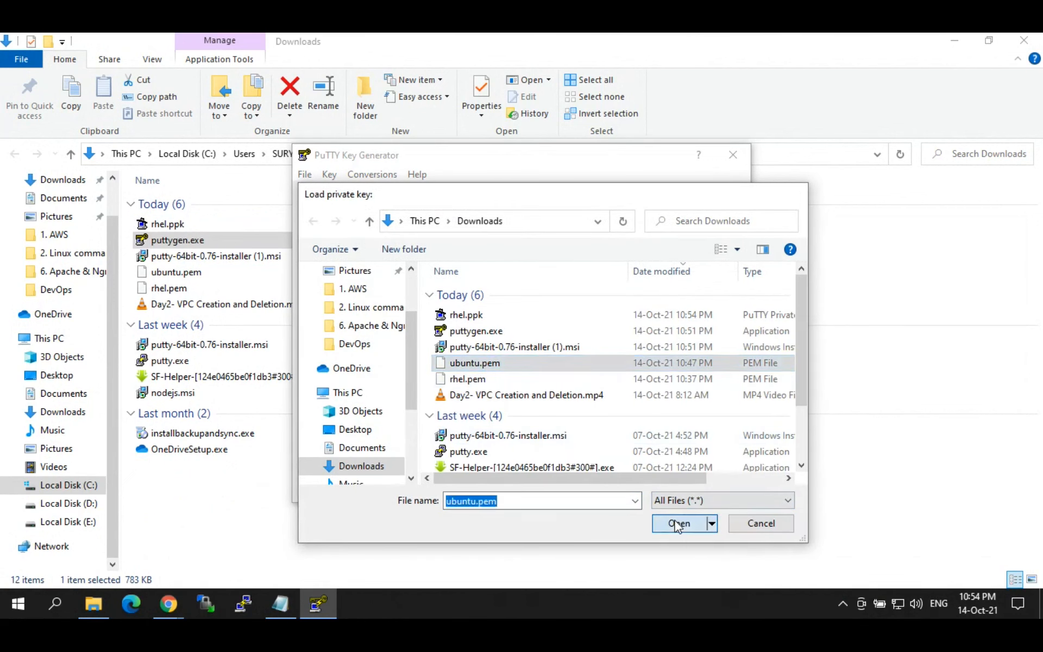
{"action": "left_click", "coordinate": [582, 386]}
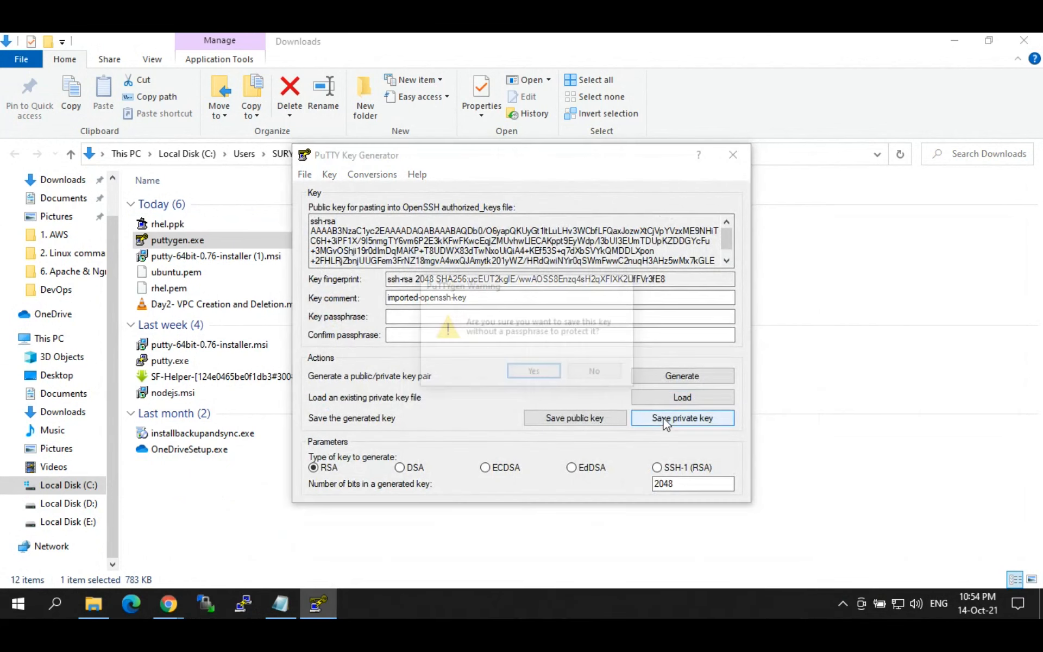
{"action": "left_click", "coordinate": [688, 419]}
{"action": "left_click", "coordinate": [546, 378]}
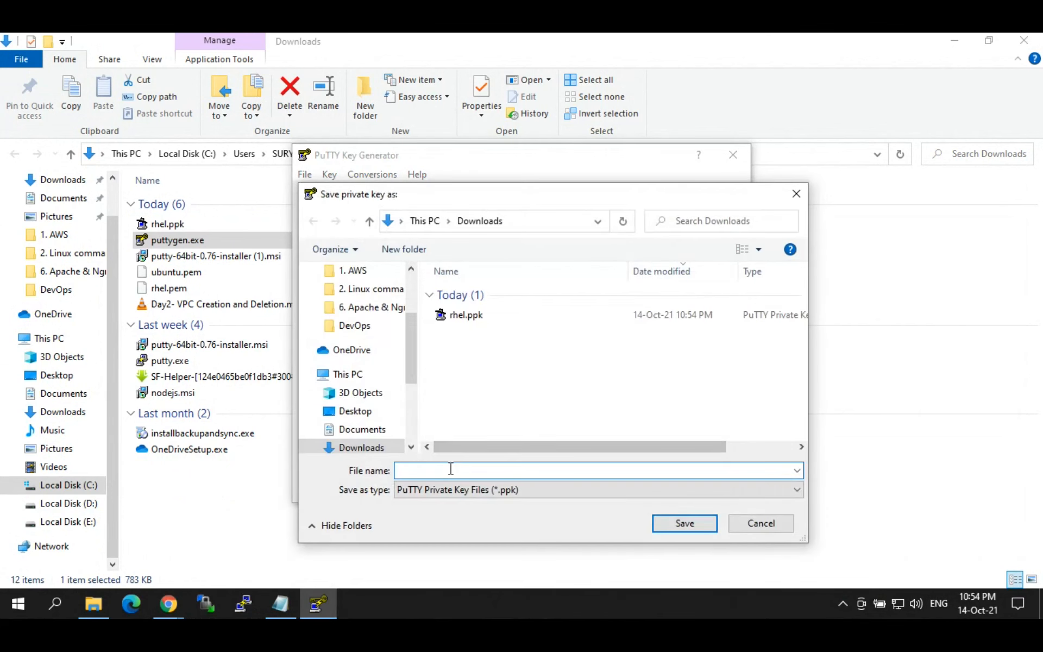
{"action": "type", "text": "ubuntu"}
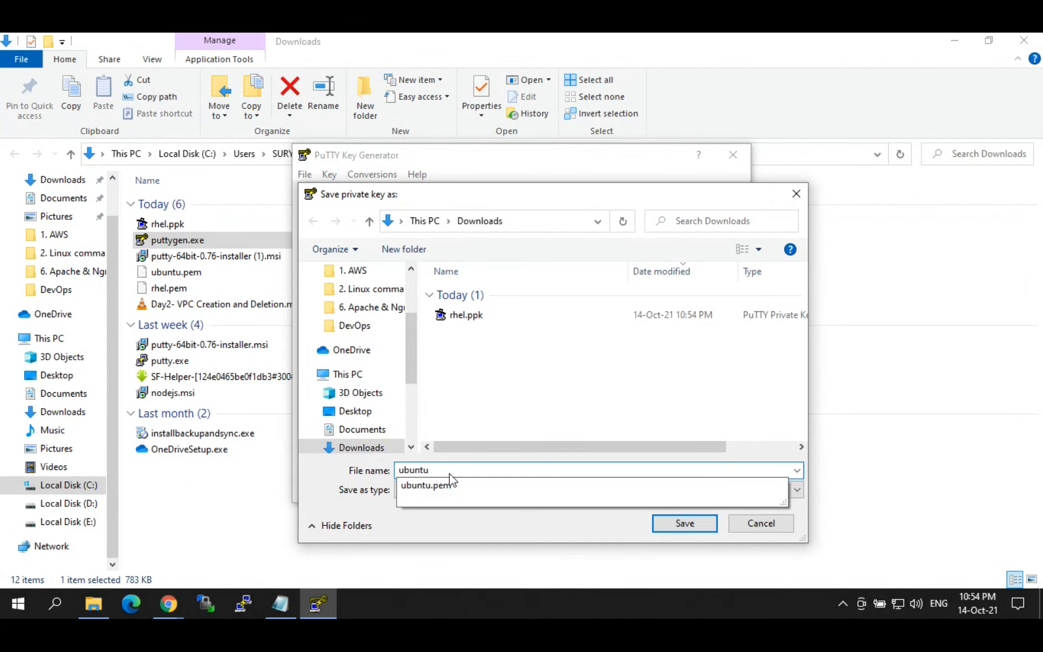
{"action": "key", "text": "Return"}
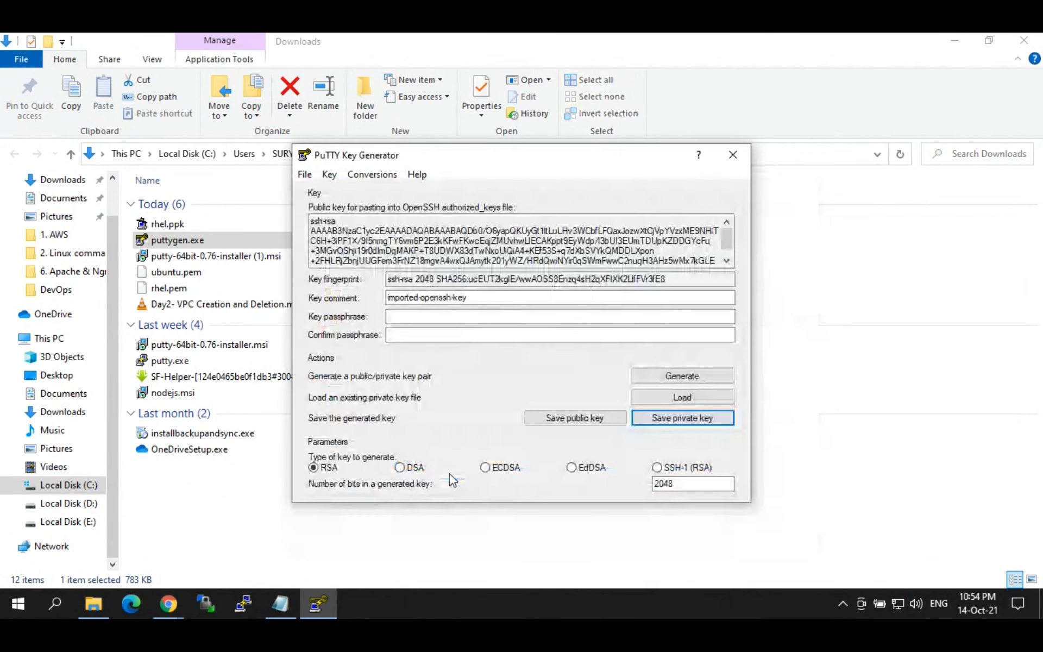
Step: Close PuTTYgen and check the new ubuntu.ppk and rhel.ppk files in Downloads
{"action": "left_click", "coordinate": [736, 156]}
{"action": "left_click", "coordinate": [168, 224]}
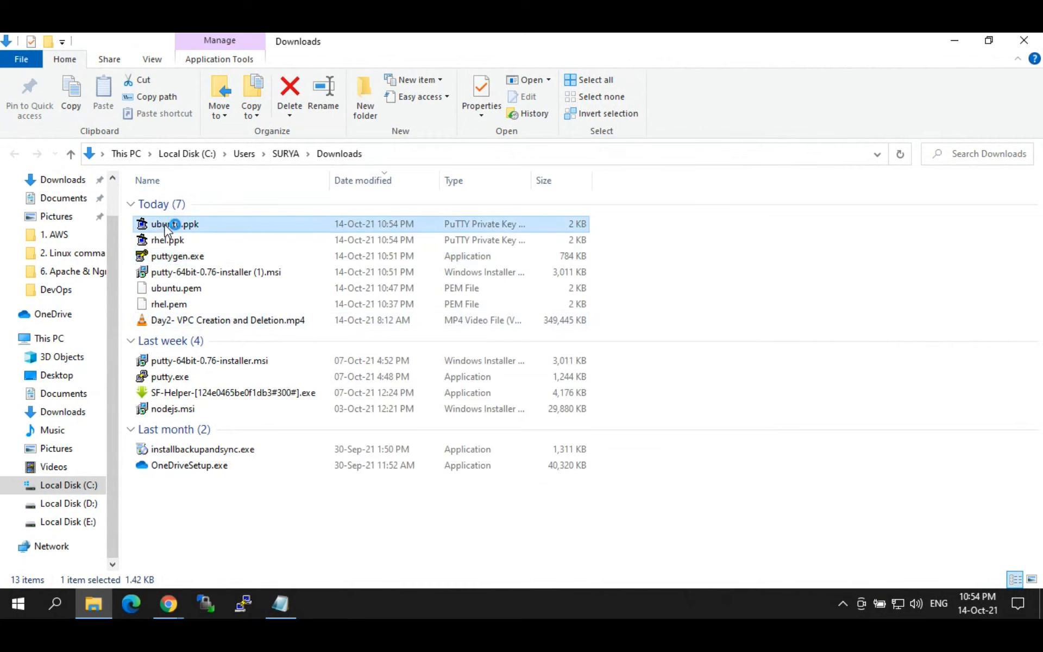
{"action": "left_click", "coordinate": [170, 240]}
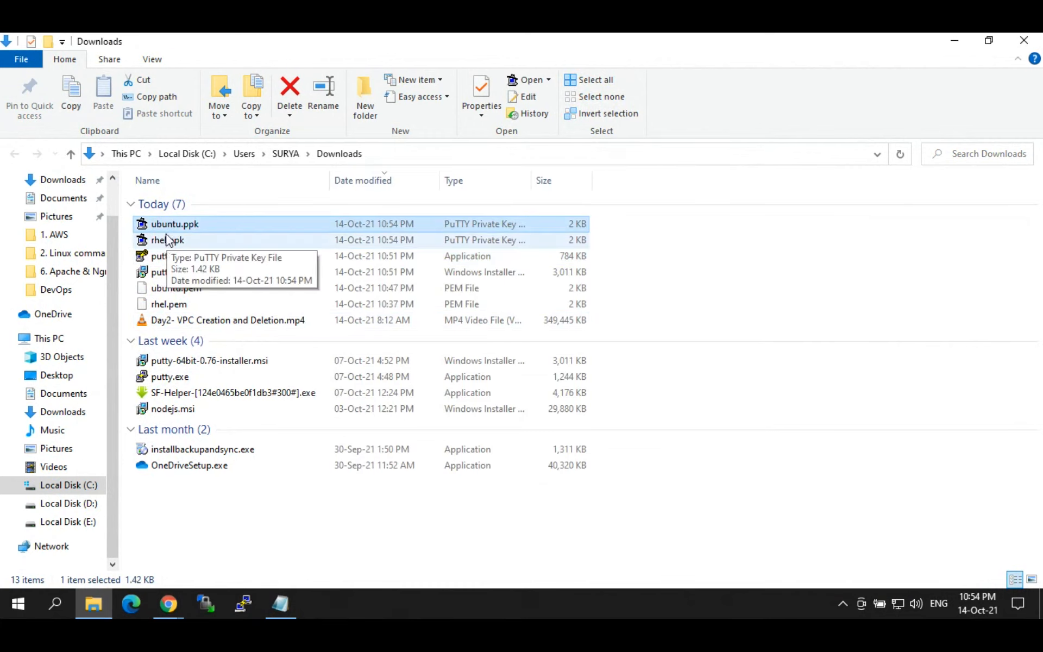
{"action": "left_click", "coordinate": [172, 225]}
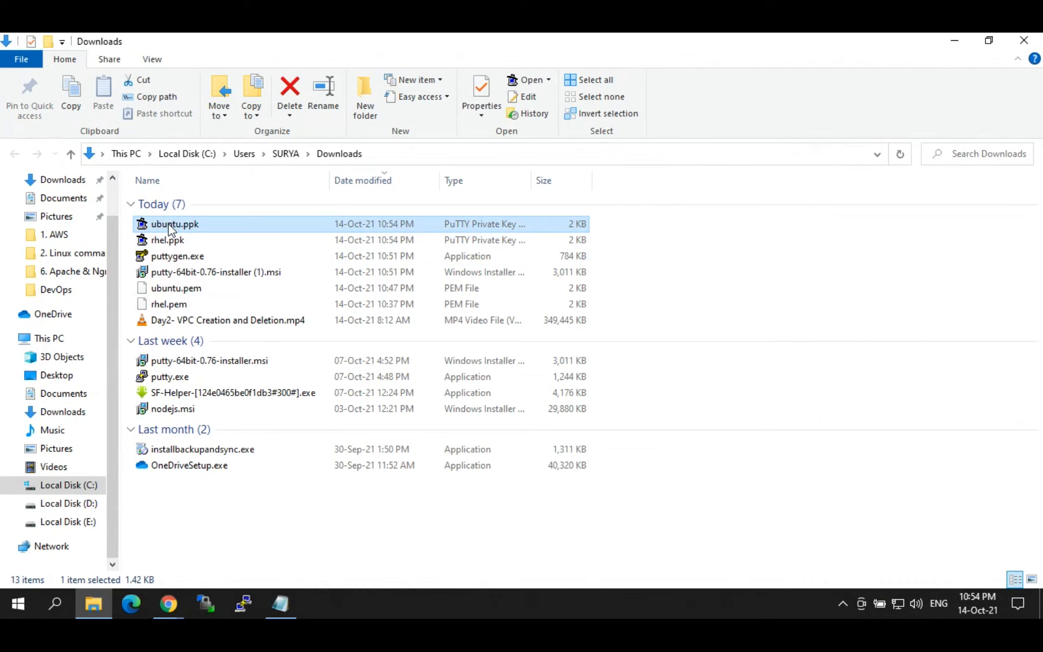
{"action": "left_click", "coordinate": [281, 600]}
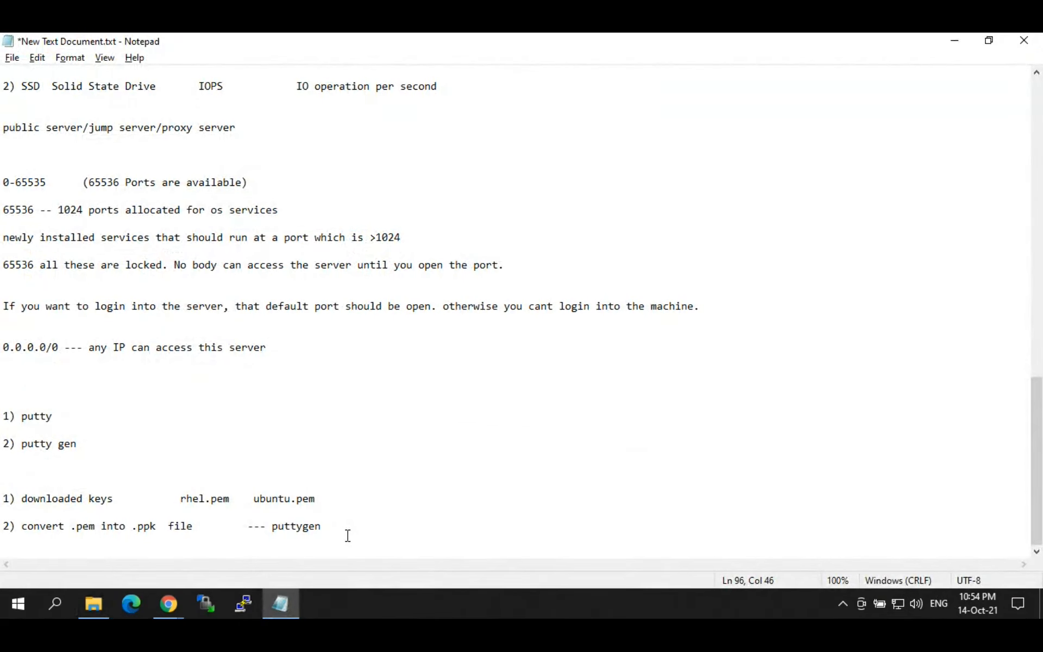
Step: Add '3) login into the machine -- putty' to the notes and launch the PuTTY client
{"action": "key", "text": "Return"}
{"action": "key", "text": "Return"}
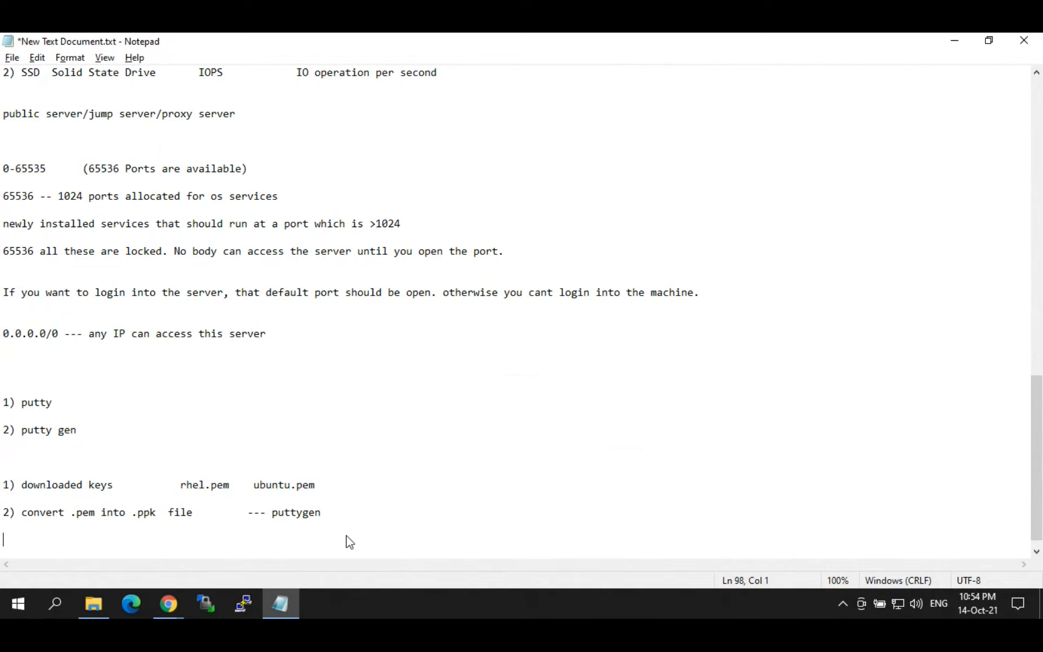
{"action": "type", "text": "3) login into the machin"}
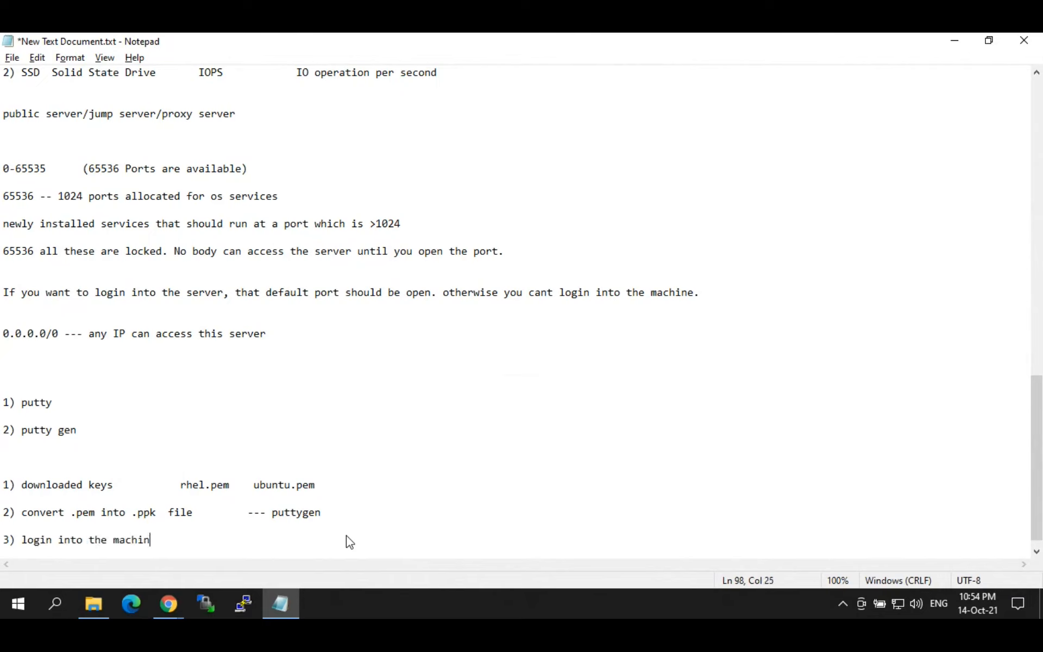
{"action": "type", "text": "e"}
{"action": "key", "text": "Tab"}
{"action": "key", "text": "Tab"}
{"action": "type", "text": "-- putty"}
{"action": "left_click", "coordinate": [246, 598]}
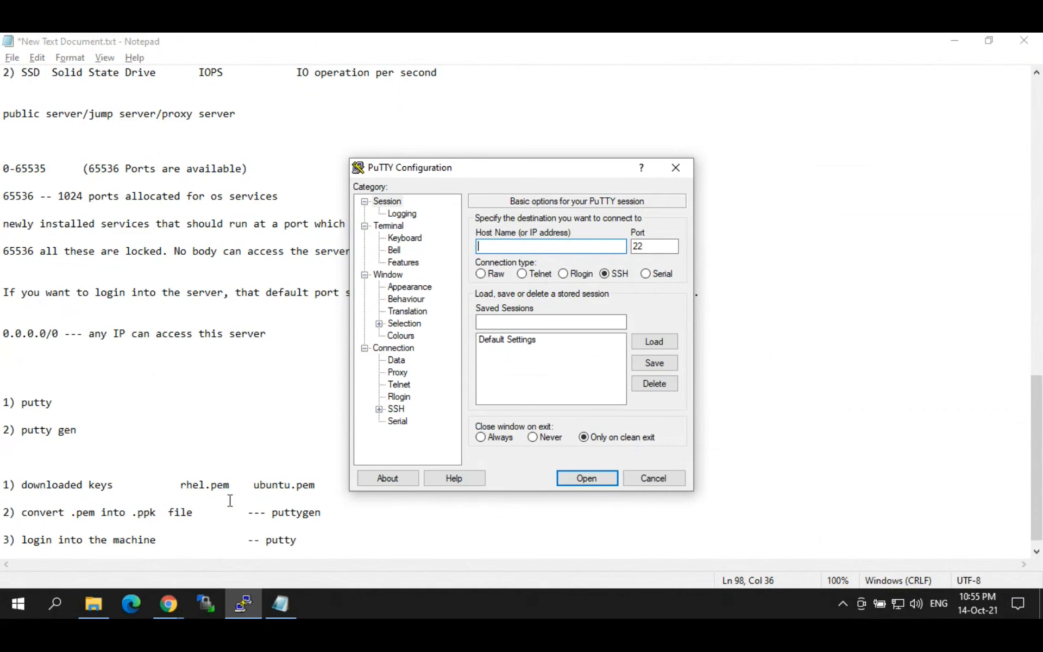
Step: Close Chrome's Download PuTTY tab to return to the EC2 Instances page
{"action": "left_click", "coordinate": [179, 600]}
{"action": "left_click", "coordinate": [139, 539]}
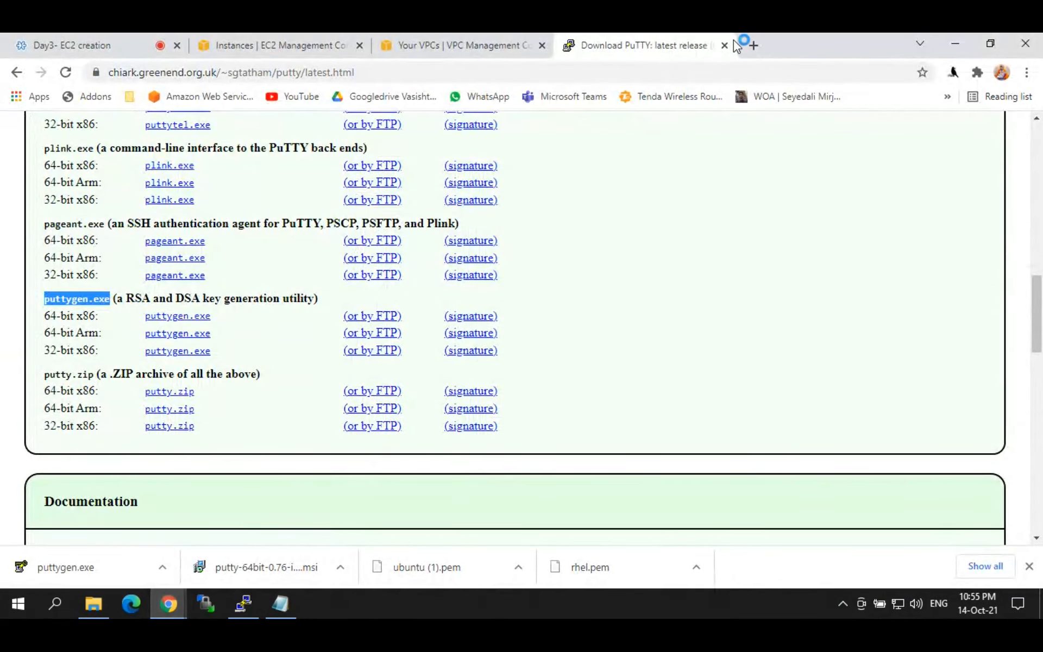
{"action": "left_click", "coordinate": [724, 46]}
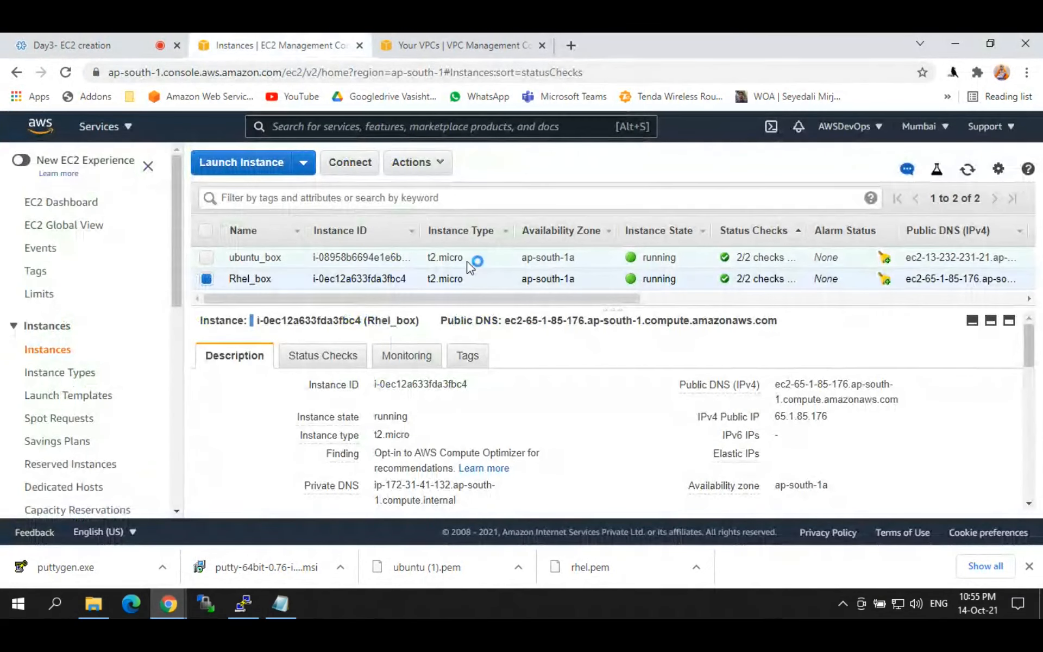
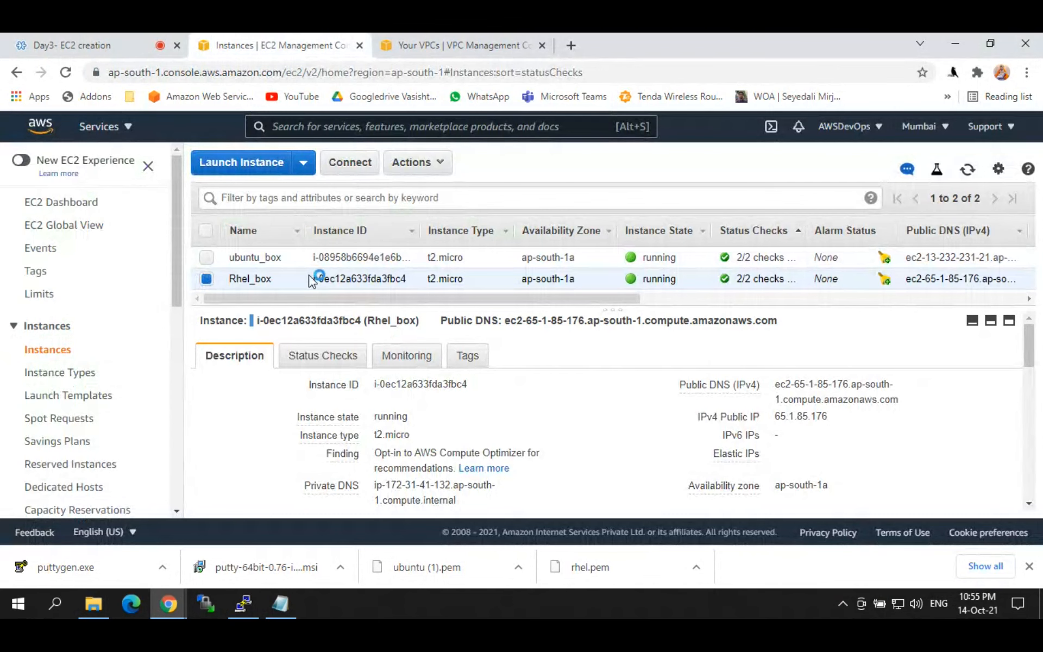
Step: Copy Rhel_box's public IPv4 address 65.1.85.176 from the EC2 console
{"action": "double_click", "coordinate": [255, 278]}
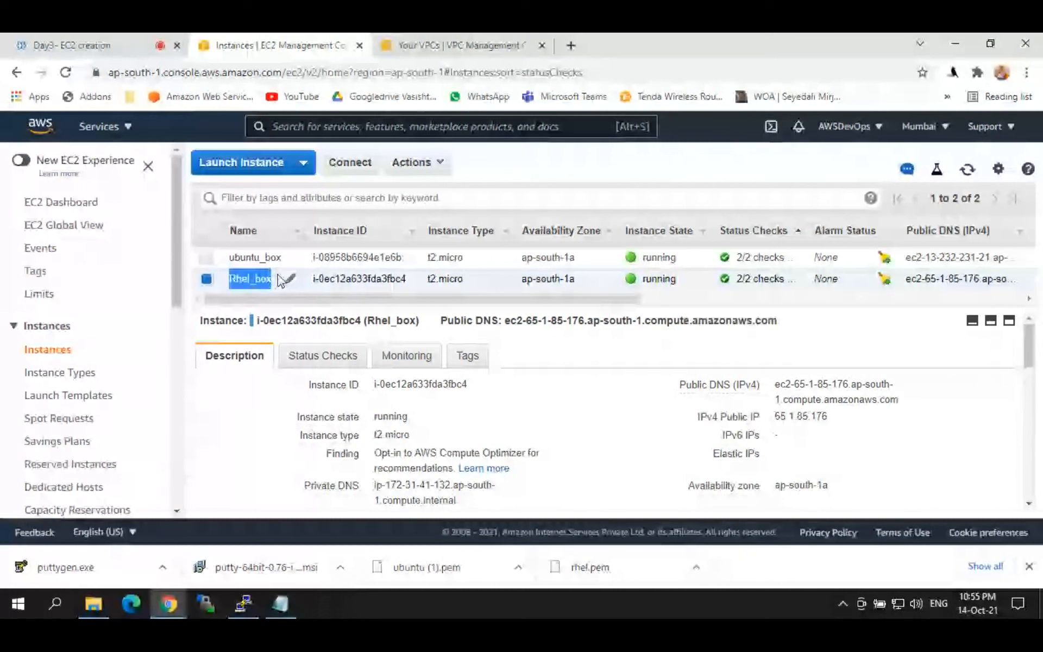
{"action": "left_click", "coordinate": [840, 418]}
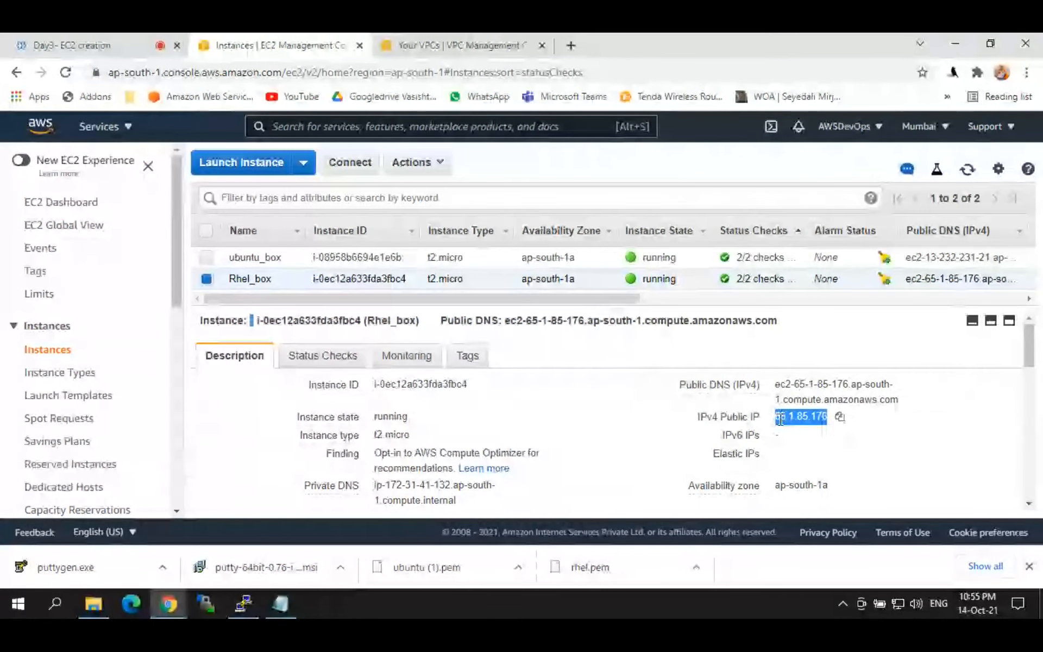
{"action": "left_click", "coordinate": [840, 419]}
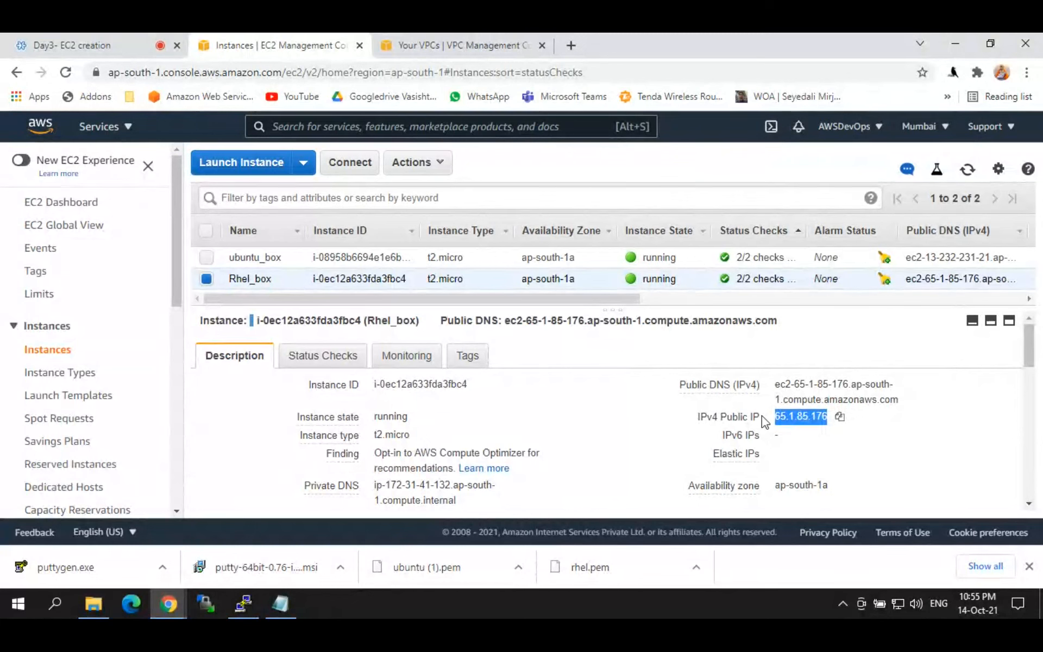
Step: Enter 65.1.85.176 as PuTTY's host name and keep port 22
{"action": "left_click", "coordinate": [249, 600]}
{"action": "left_click", "coordinate": [507, 245]}
{"action": "key", "text": "ctrl+v"}
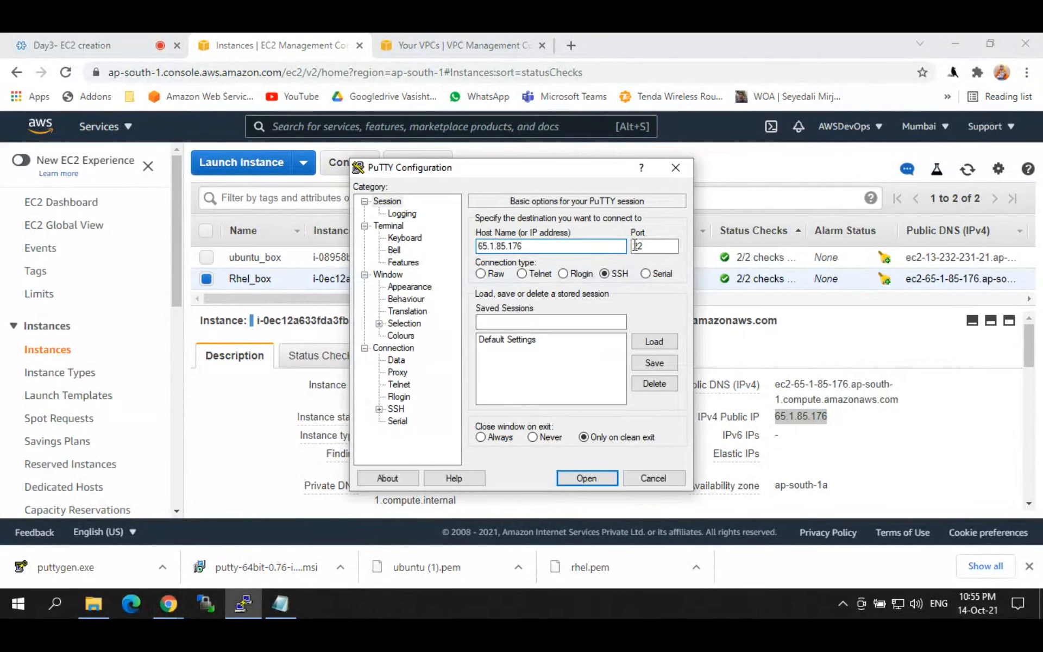
{"action": "double_click", "coordinate": [648, 246]}
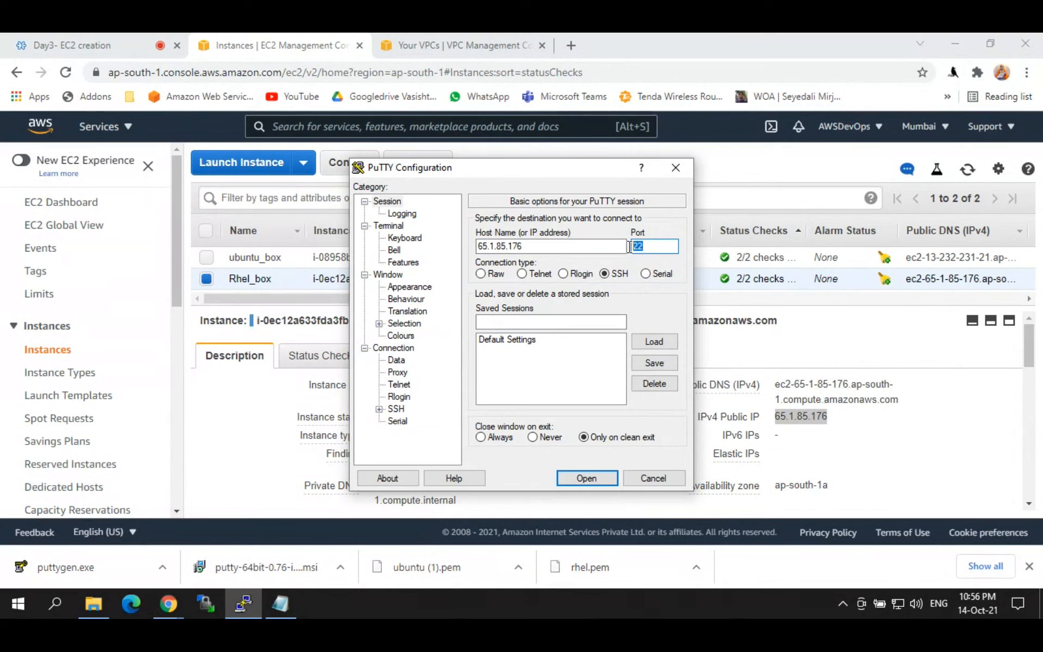
{"action": "left_click", "coordinate": [656, 246]}
{"action": "left_click_drag", "start_coordinate": [527, 246], "coordinate": [474, 249]}
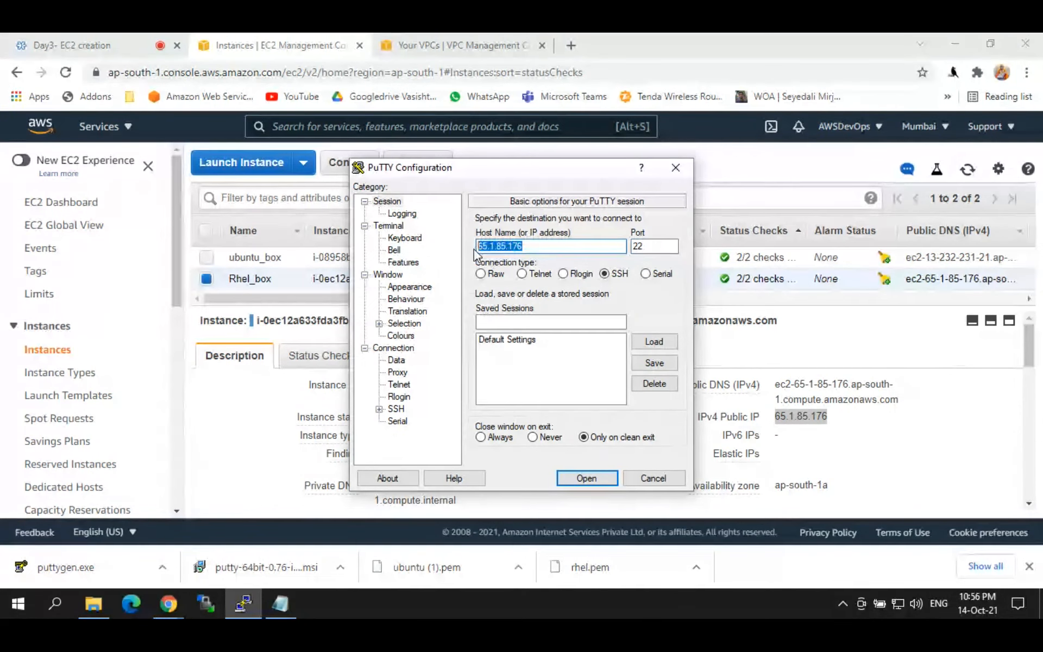
{"action": "left_click", "coordinate": [537, 248]}
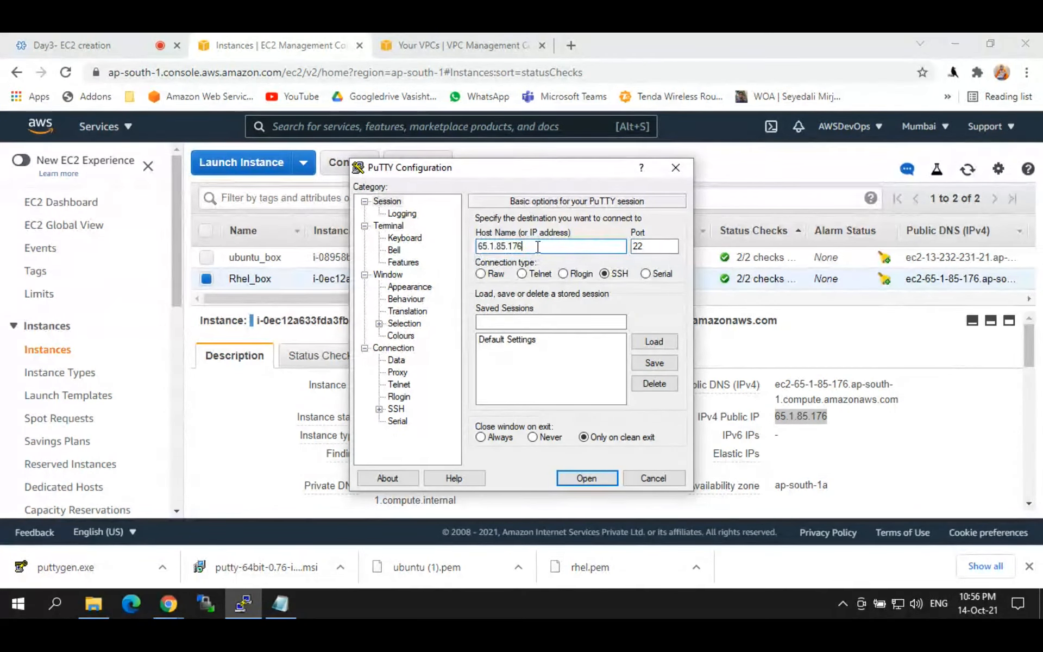
{"action": "double_click", "coordinate": [659, 247]}
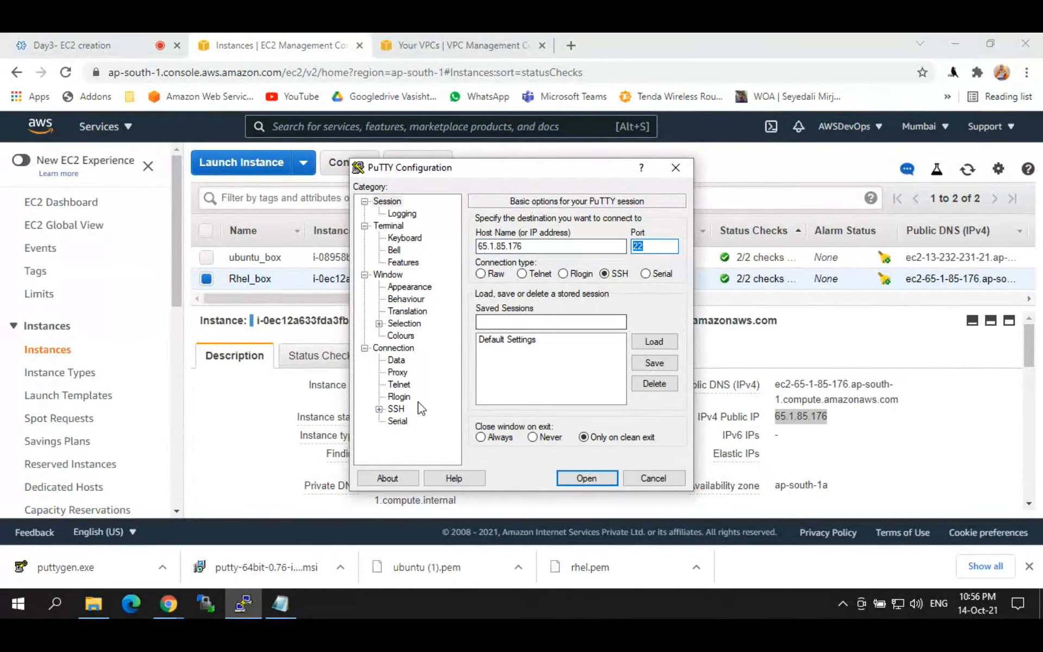
Step: Append '(IP, Port and Key)' to the PuTTY login line in the notes
{"action": "left_click", "coordinate": [294, 604]}
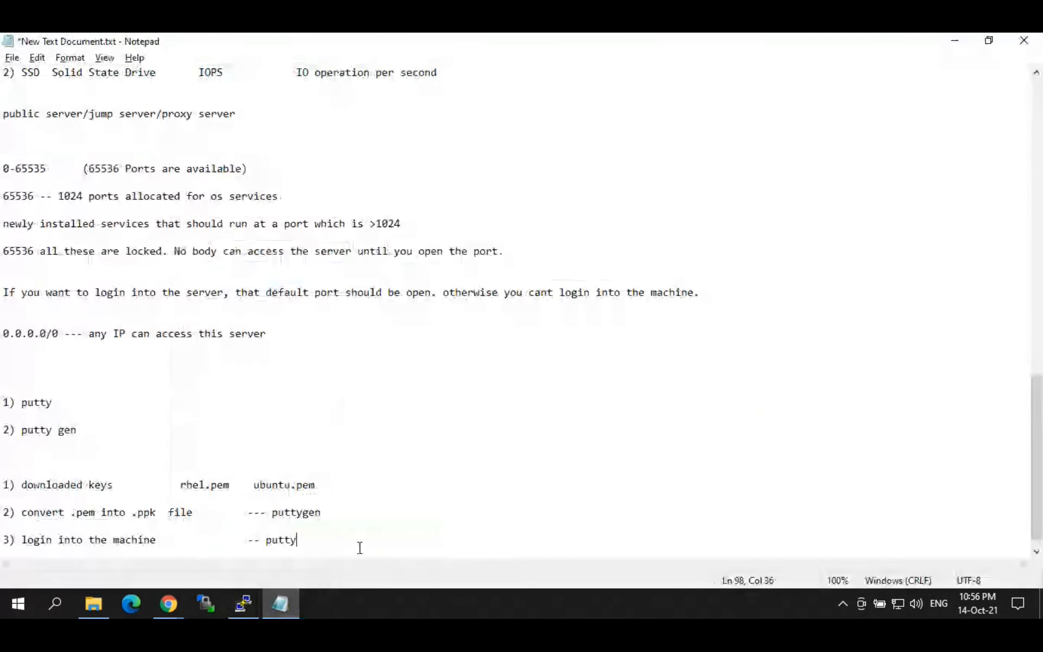
{"action": "type", "text": "("}
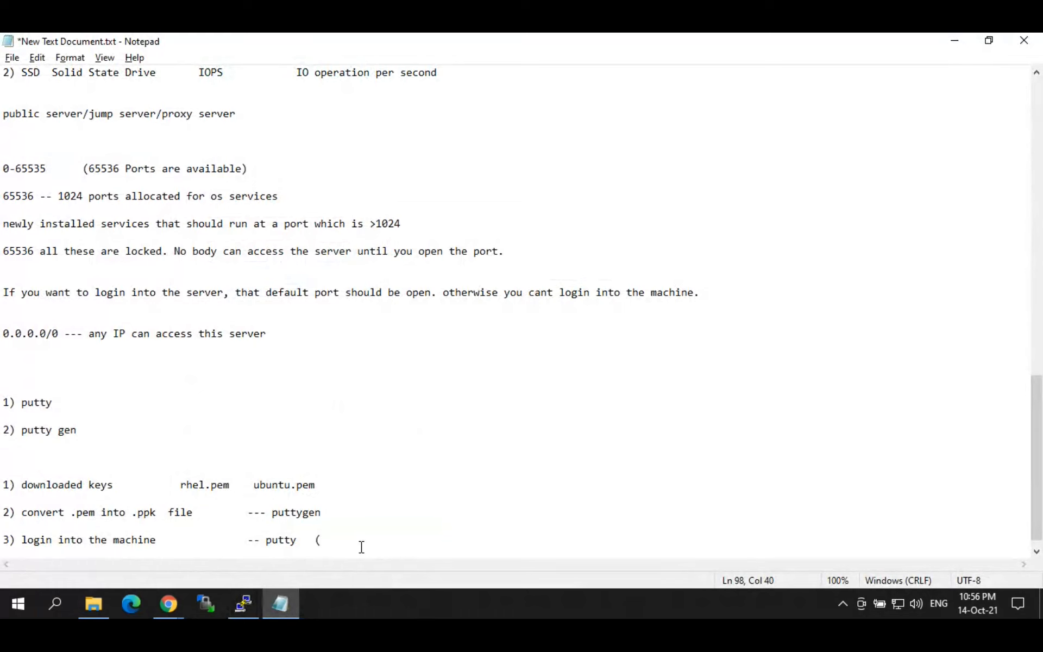
{"action": "type", "text": "IP, Port and Key)"}
{"action": "left_click_drag", "start_coordinate": [64, 540], "coordinate": [153, 541]}
Step: Check the host and port, then set rhel.ppk as the SSH Auth private key
{"action": "left_click", "coordinate": [244, 603]}
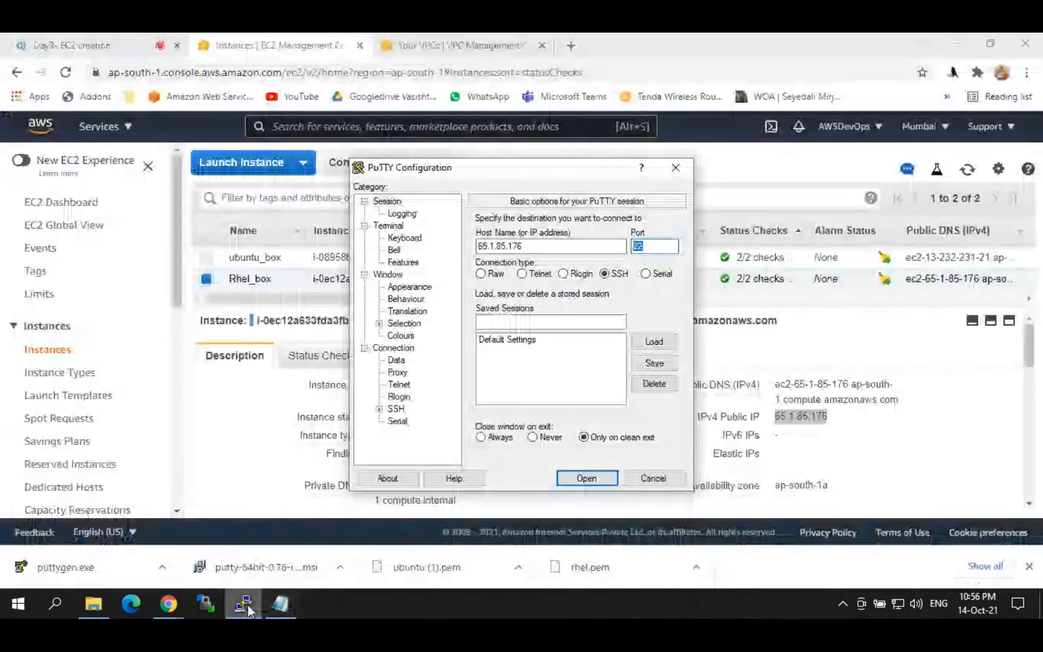
{"action": "double_click", "coordinate": [551, 244]}
{"action": "double_click", "coordinate": [630, 247]}
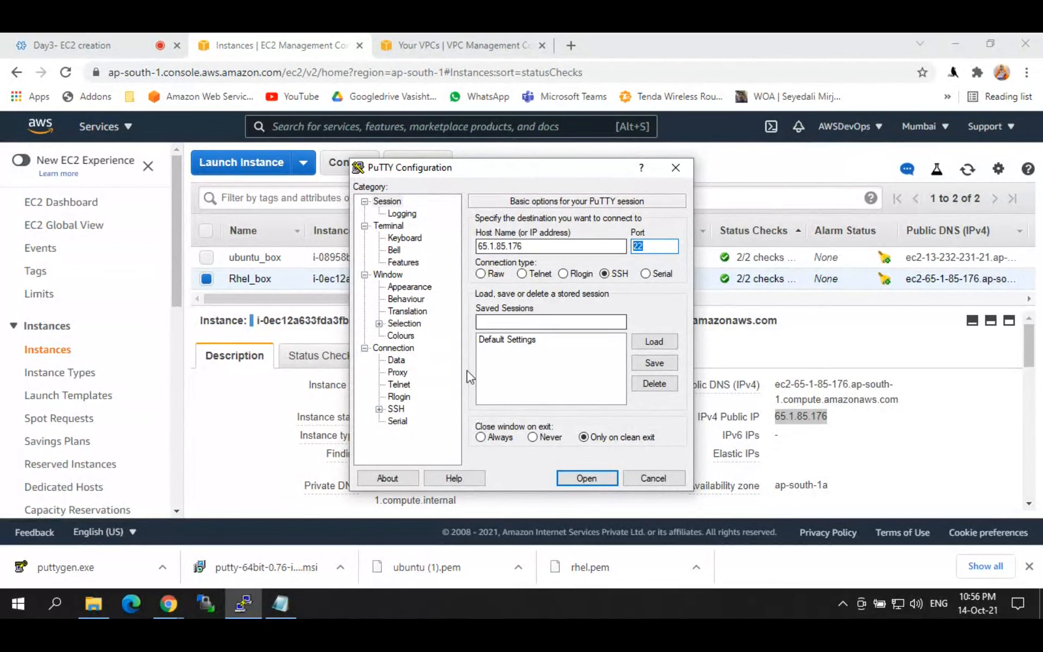
{"action": "left_click", "coordinate": [379, 410]}
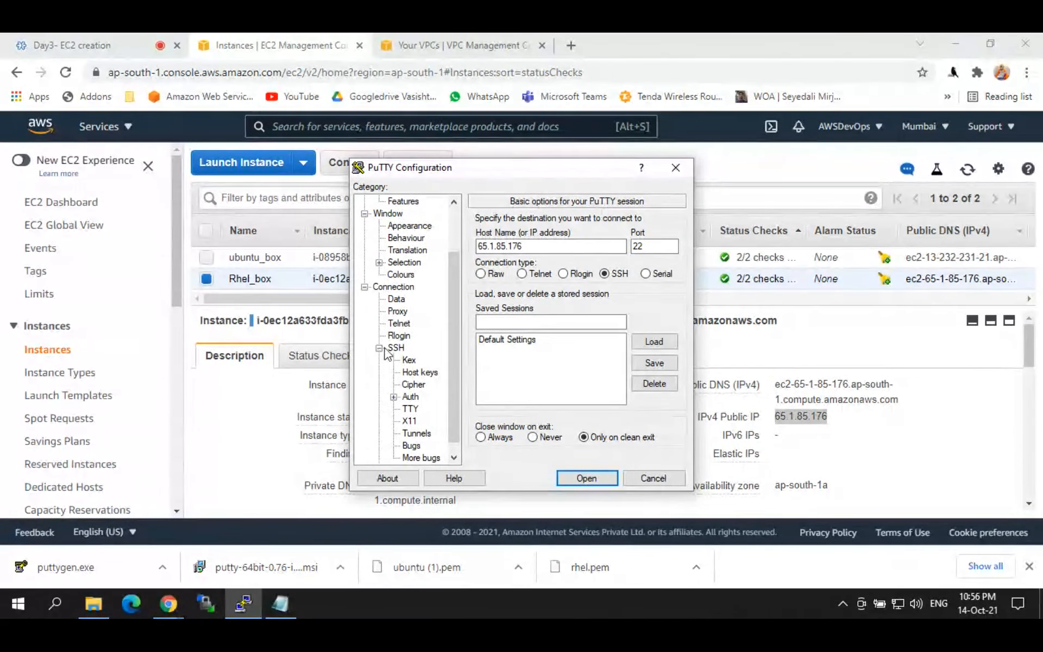
{"action": "left_click", "coordinate": [411, 398]}
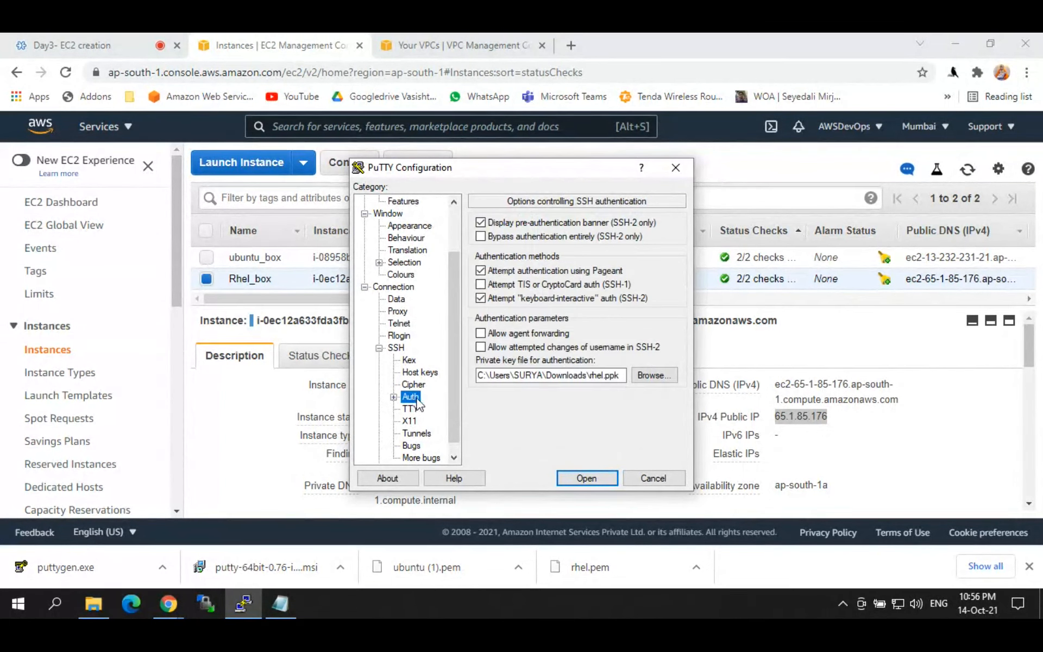
{"action": "left_click", "coordinate": [656, 377]}
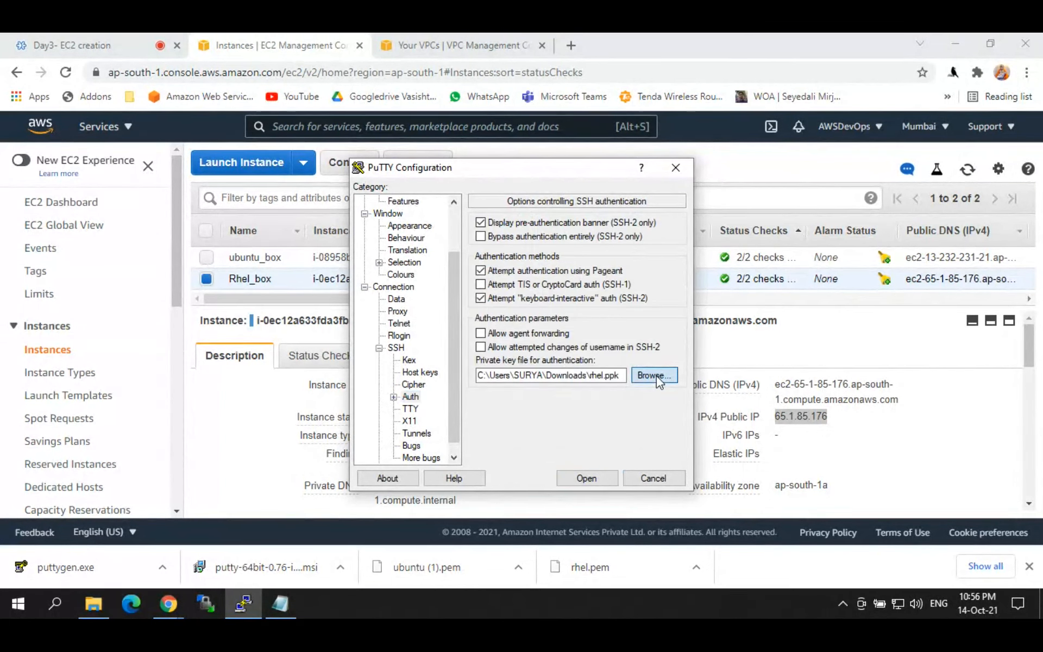
{"action": "left_click", "coordinate": [657, 376]}
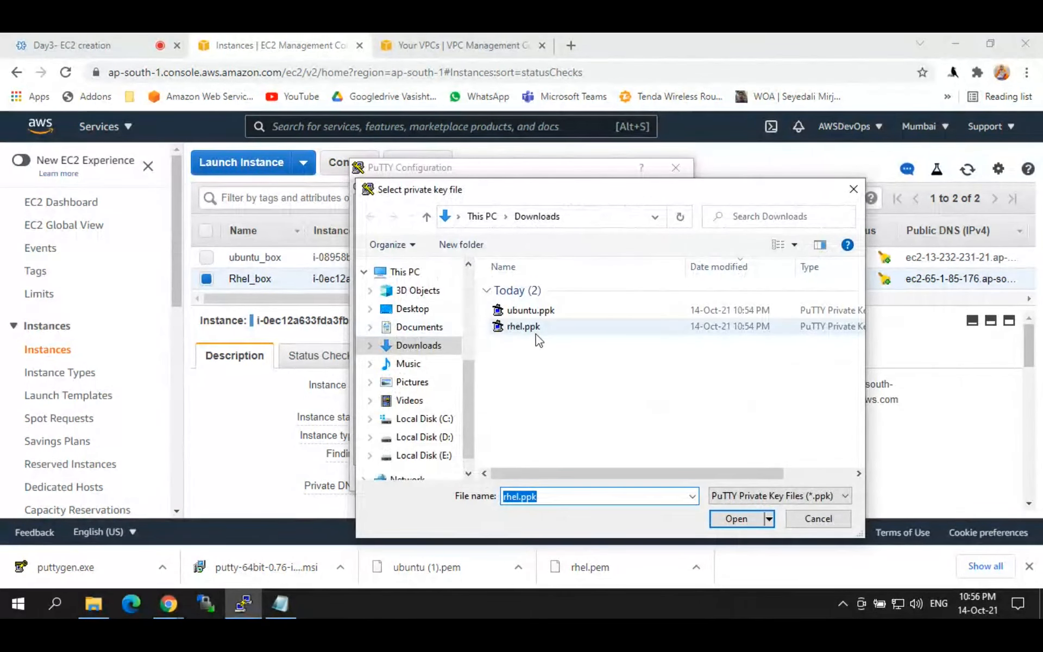
{"action": "left_click", "coordinate": [517, 327]}
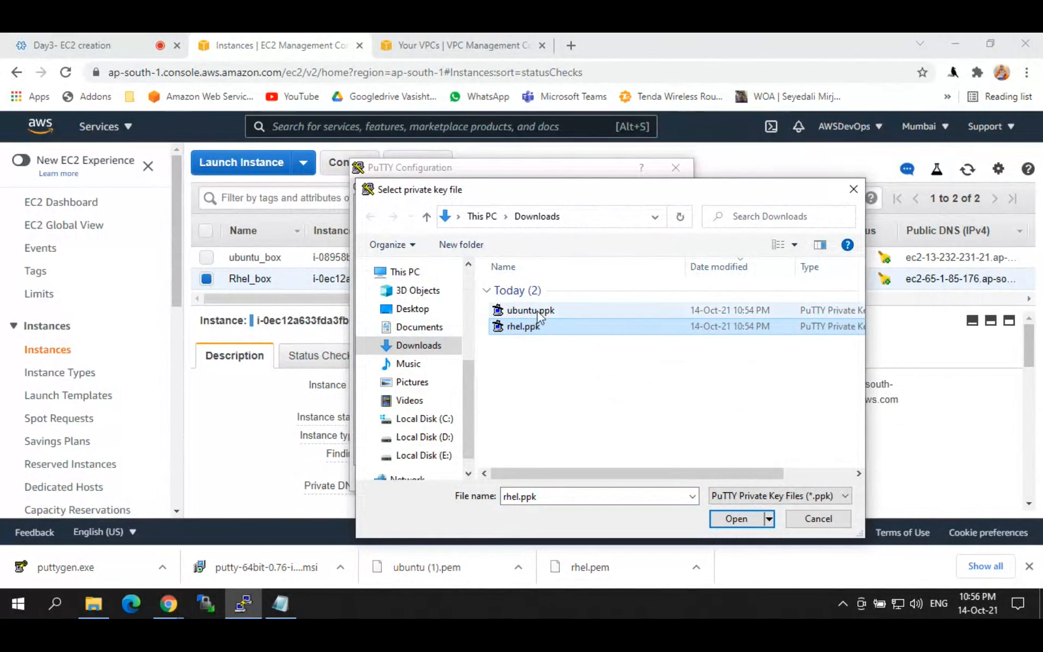
{"action": "left_click", "coordinate": [739, 519]}
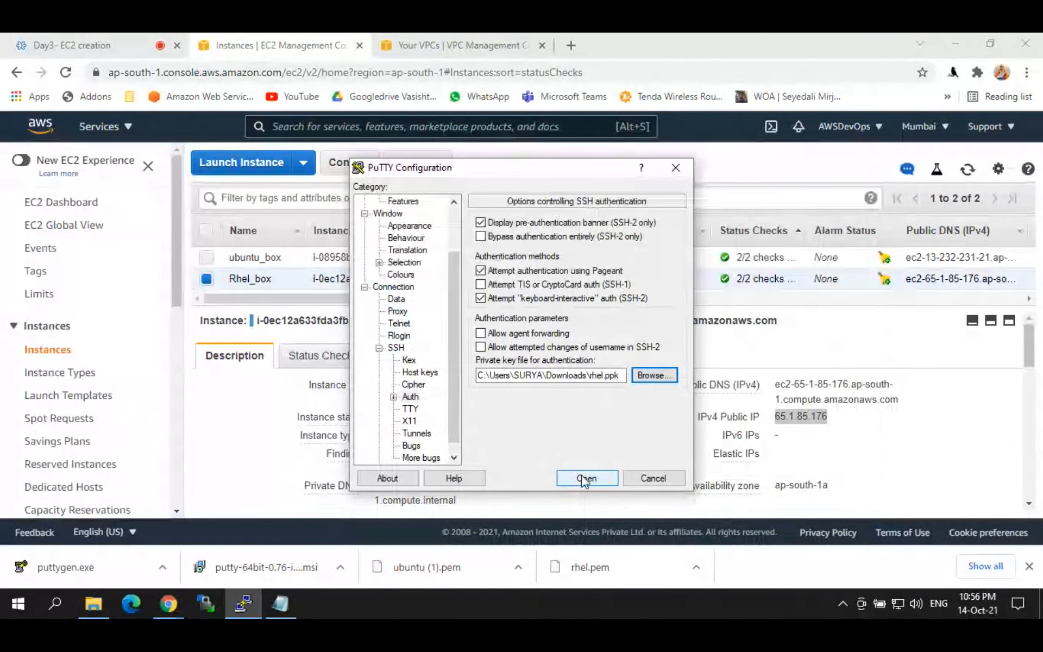
Step: Open the SSH session, trust the server's host key, and reach the login prompt
{"action": "left_click", "coordinate": [584, 480]}
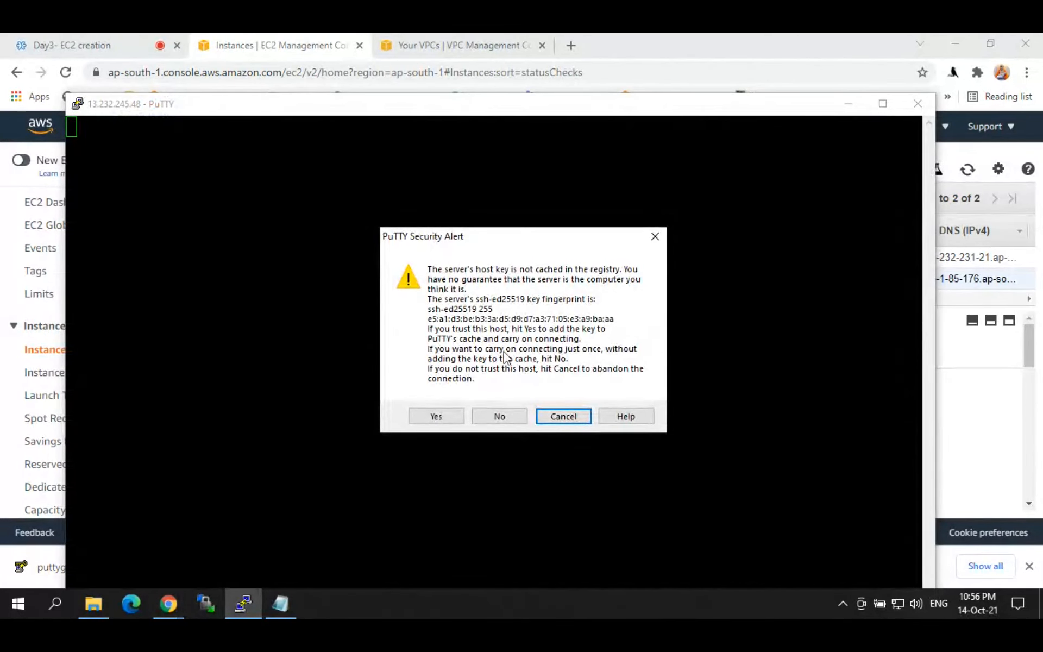
{"action": "left_click", "coordinate": [430, 417]}
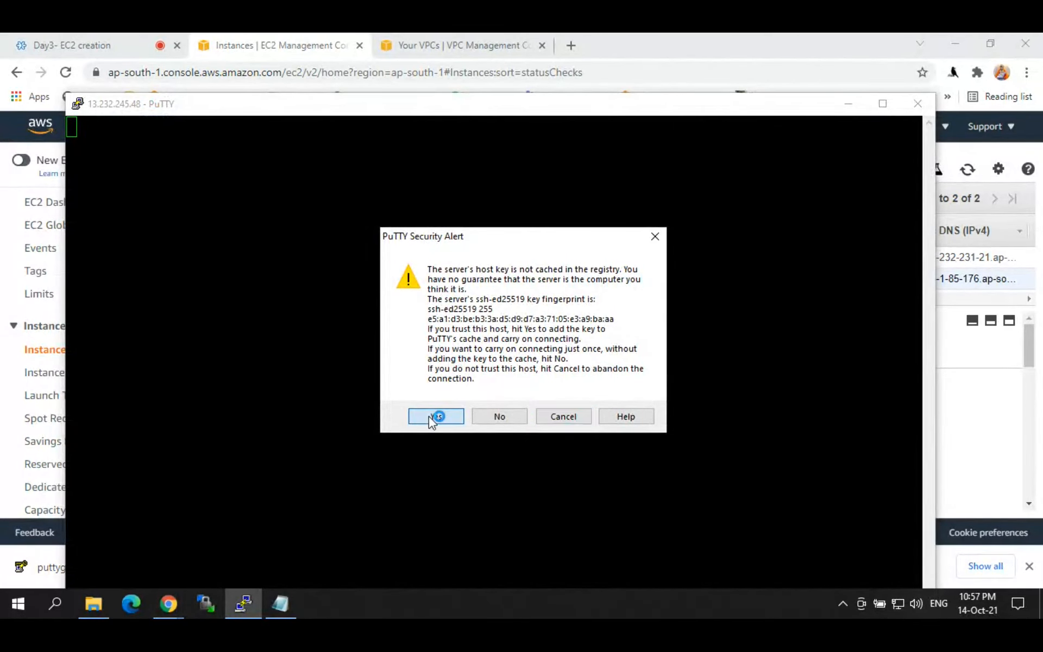
{"action": "left_click_drag", "start_coordinate": [455, 109], "coordinate": [480, 53]}
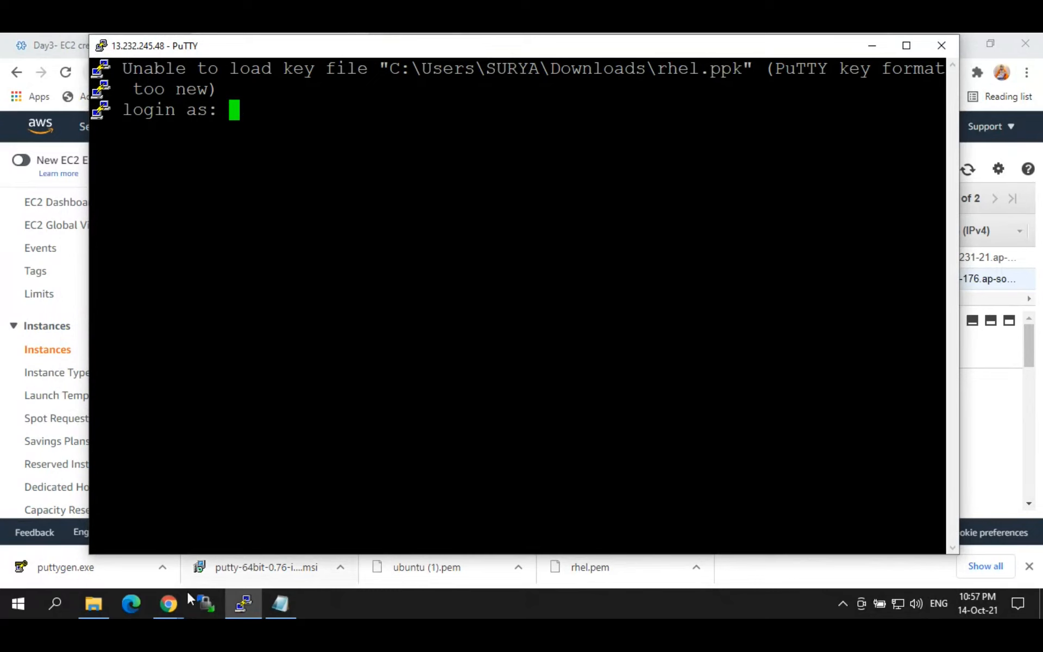
{"action": "left_click", "coordinate": [286, 604]}
Step: Review the notes' default usernames: Administrator for Windows, ec2-user for Linux, ubuntu for Ubuntu
{"action": "key", "text": "Up"}
{"action": "key", "text": "Up"}
{"action": "key", "text": "Up"}
{"action": "key", "text": "Up"}
{"action": "key", "text": "Up"}
{"action": "key", "text": "Up"}
{"action": "key", "text": "Up"}
{"action": "key", "text": "Up"}
{"action": "key", "text": "Up"}
{"action": "key", "text": "Up"}
{"action": "key", "text": "Up"}
{"action": "key", "text": "Up"}
{"action": "key", "text": "Up"}
{"action": "key", "text": "Up"}
{"action": "key", "text": "Up"}
{"action": "key", "text": "Up"}
{"action": "key", "text": "Up"}
{"action": "key", "text": "Up"}
{"action": "key", "text": "Up"}
{"action": "key", "text": "Up"}
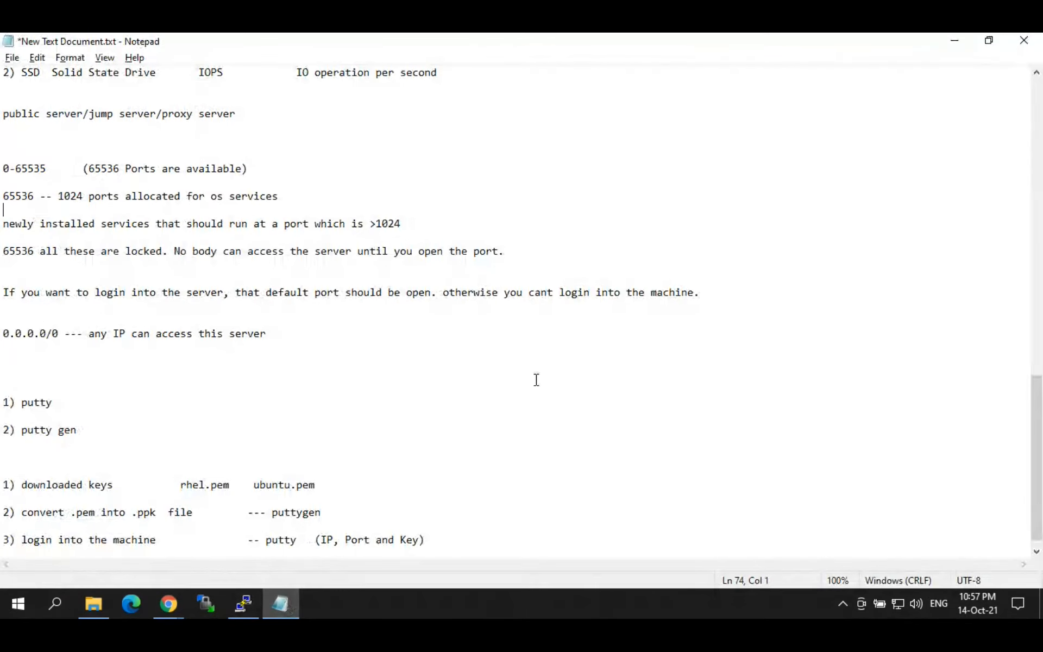
{"action": "key", "text": "Up"}
{"action": "key", "text": "Up"}
{"action": "key", "text": "Up"}
{"action": "key", "text": "Up"}
{"action": "key", "text": "Up"}
{"action": "key", "text": "Up"}
{"action": "key", "text": "Up"}
{"action": "key", "text": "Up"}
{"action": "key", "text": "Up"}
{"action": "key", "text": "Up"}
{"action": "key", "text": "Up"}
{"action": "key", "text": "Up"}
{"action": "key", "text": "Up"}
{"action": "key", "text": "Up"}
{"action": "key", "text": "Up"}
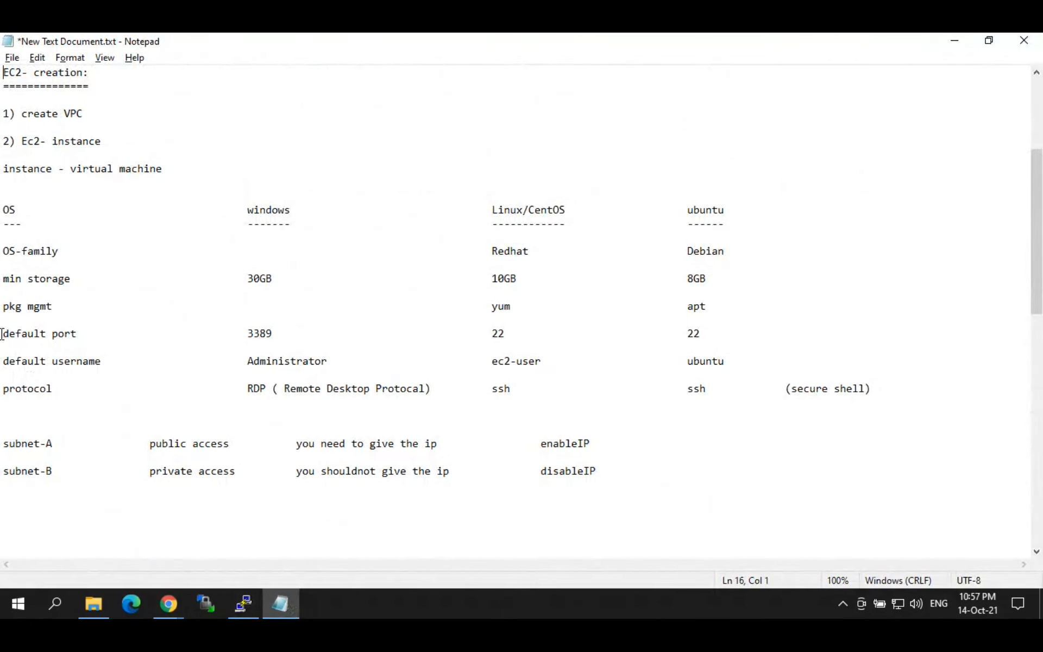
{"action": "left_click_drag", "start_coordinate": [3, 361], "coordinate": [98, 362]}
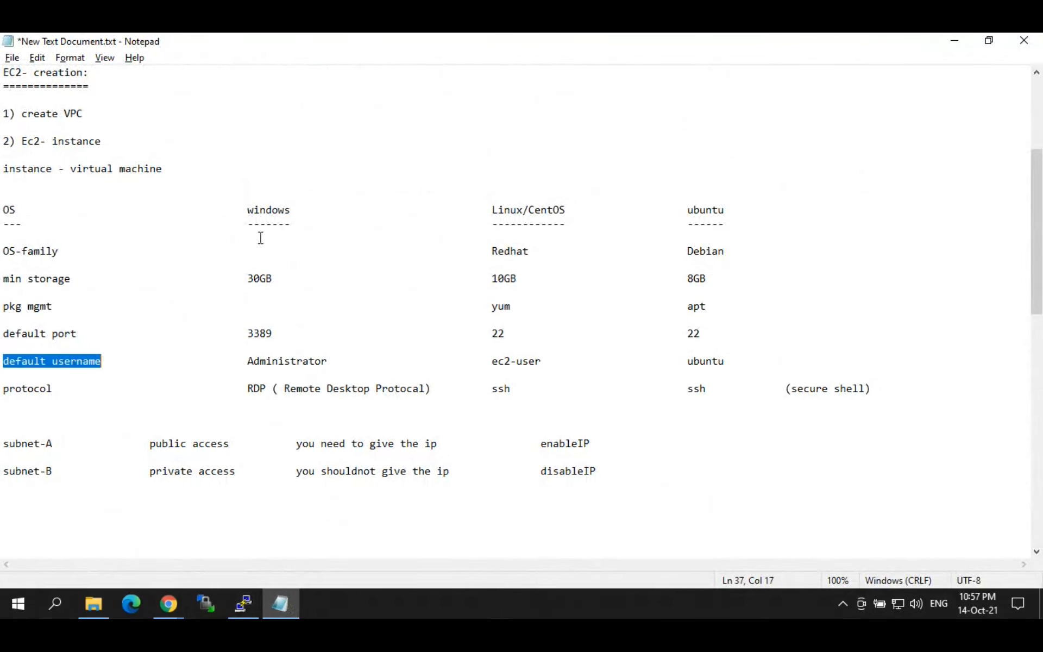
{"action": "left_click", "coordinate": [261, 212]}
{"action": "left_click_drag", "start_coordinate": [245, 362], "coordinate": [333, 358]}
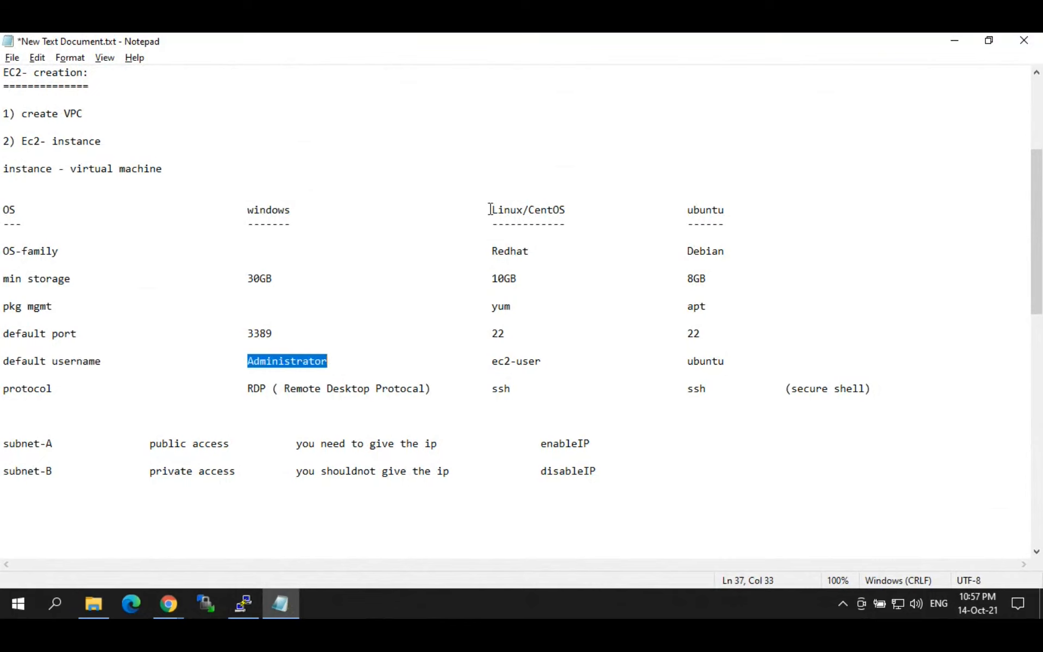
{"action": "left_click_drag", "start_coordinate": [491, 209], "coordinate": [532, 203]}
{"action": "left_click_drag", "start_coordinate": [490, 360], "coordinate": [549, 356]}
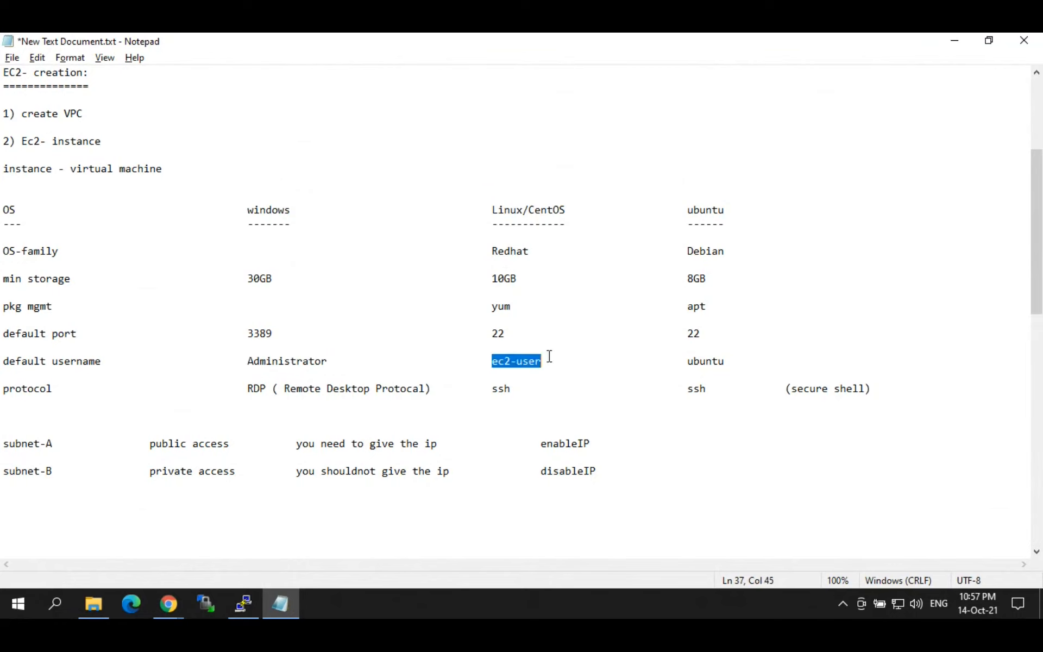
{"action": "left_click_drag", "start_coordinate": [3, 353], "coordinate": [107, 357]}
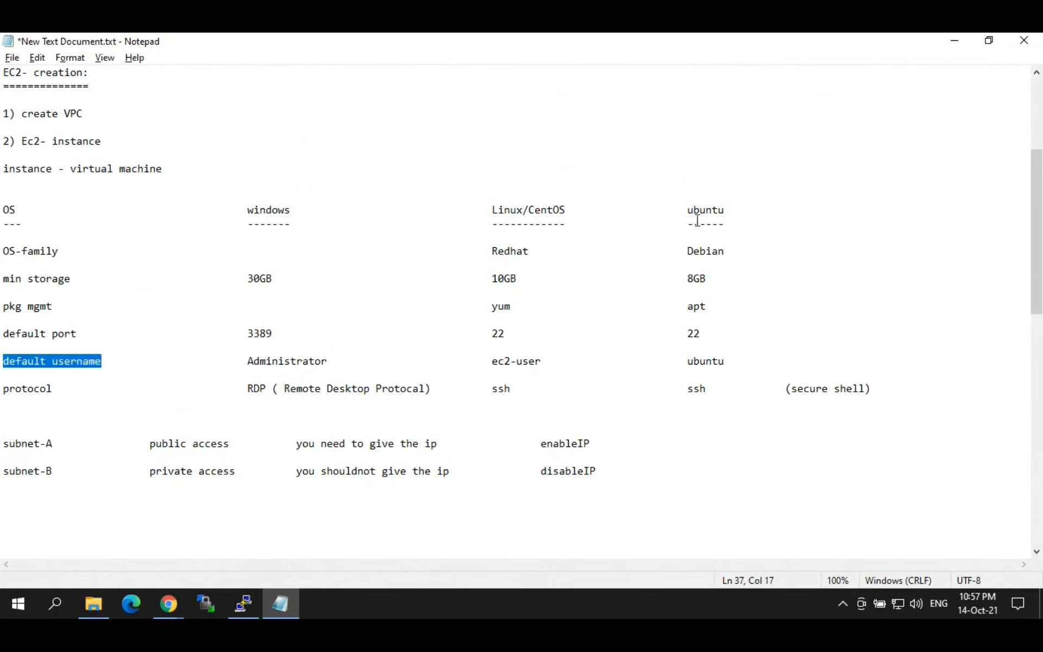
{"action": "left_click_drag", "start_coordinate": [688, 217], "coordinate": [714, 361]}
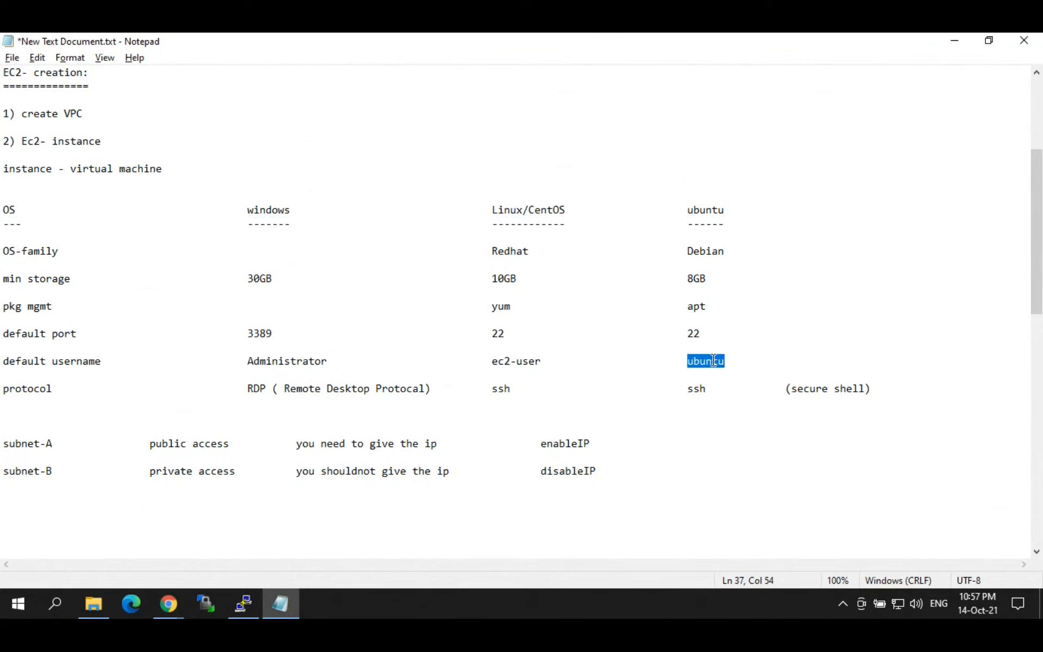
Step: Log in to the PuTTY session as ec2-user, then return to the EC2 Instances console
{"action": "left_click", "coordinate": [243, 602]}
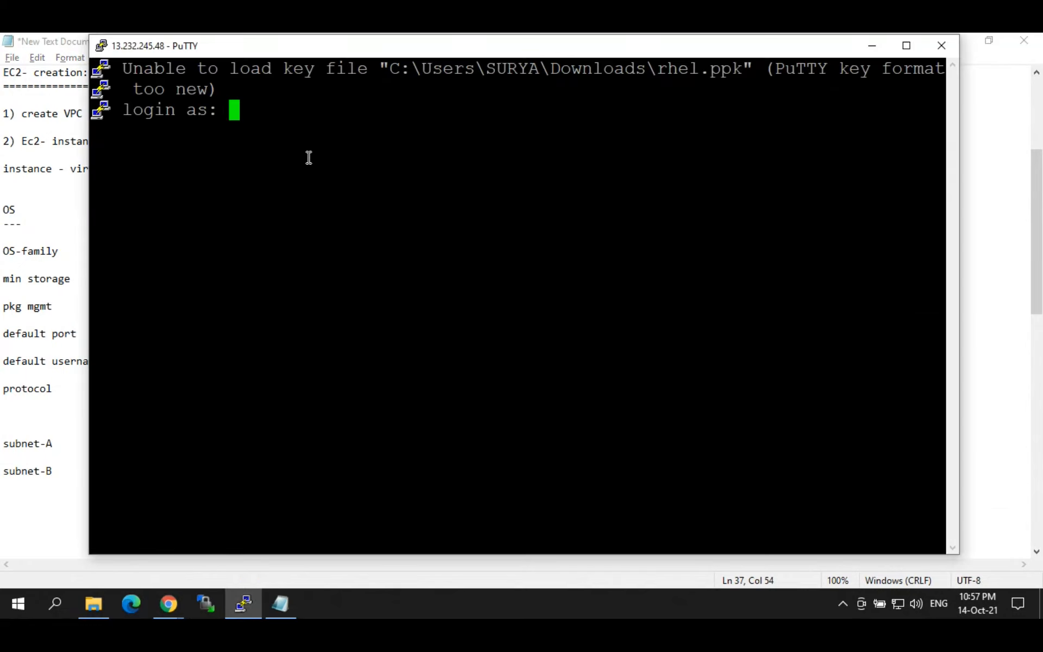
{"action": "type", "text": "ec2-user"}
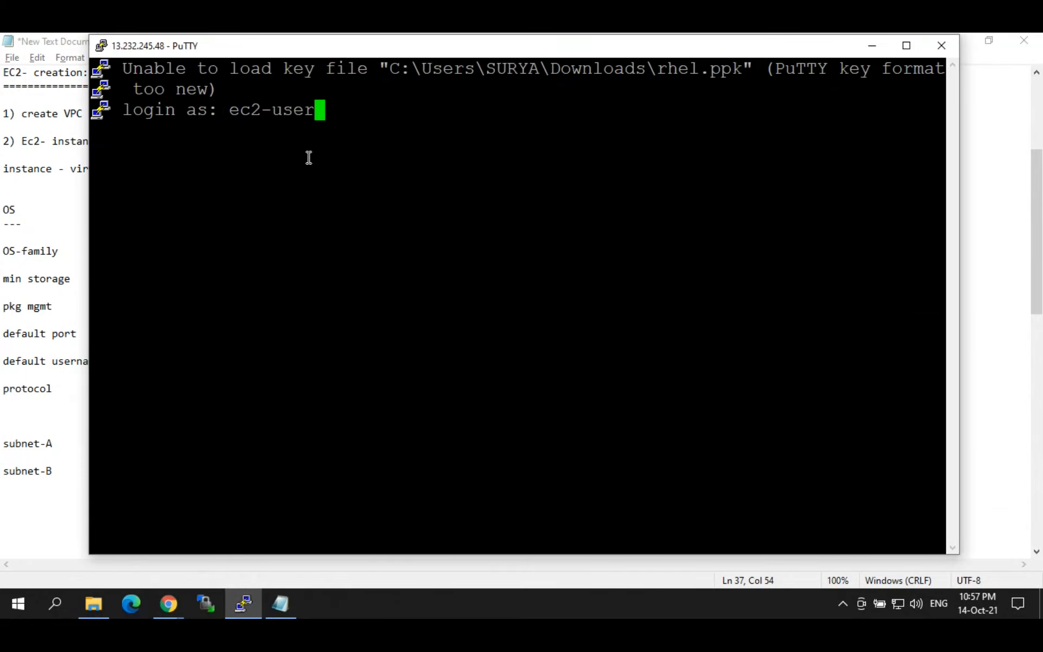
{"action": "key", "text": "Return"}
{"action": "key", "text": "Return"}
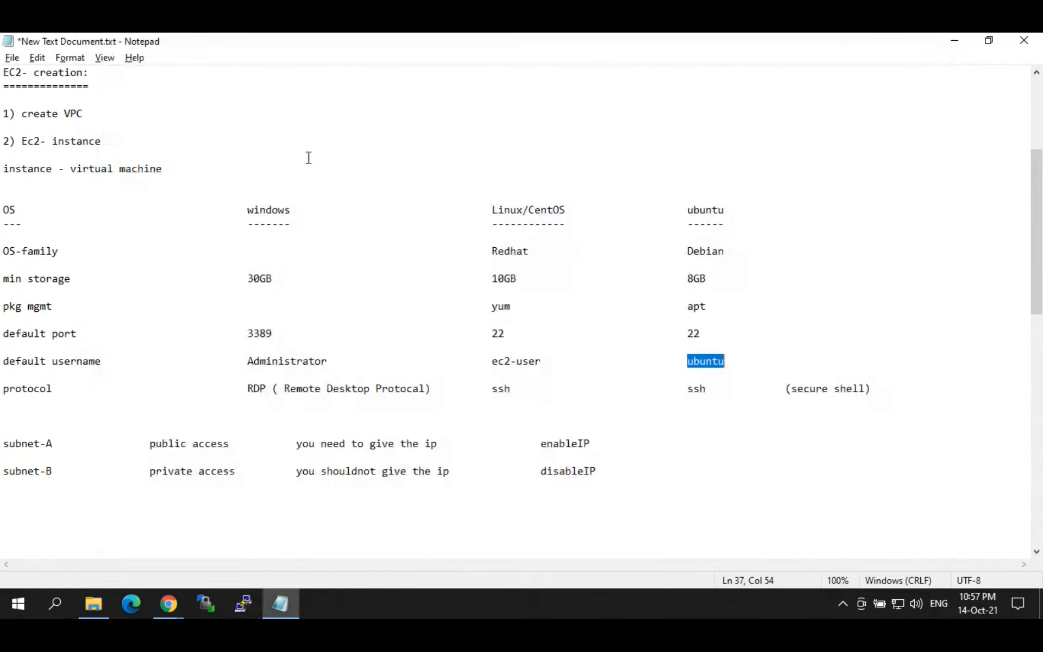
{"action": "left_click", "coordinate": [176, 617]}
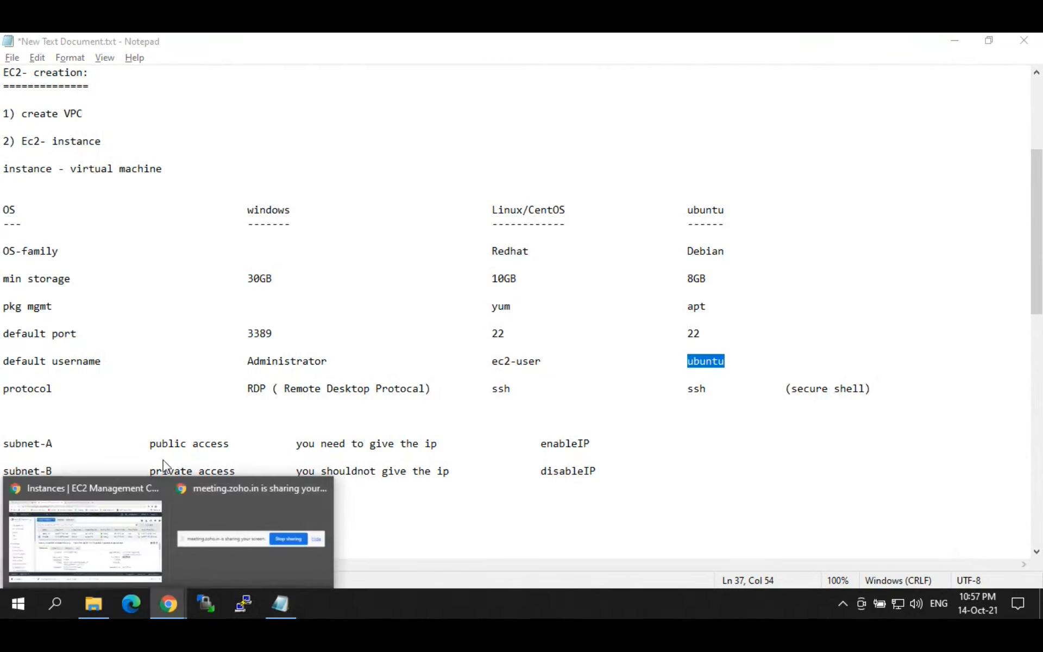
{"action": "left_click", "coordinate": [119, 517]}
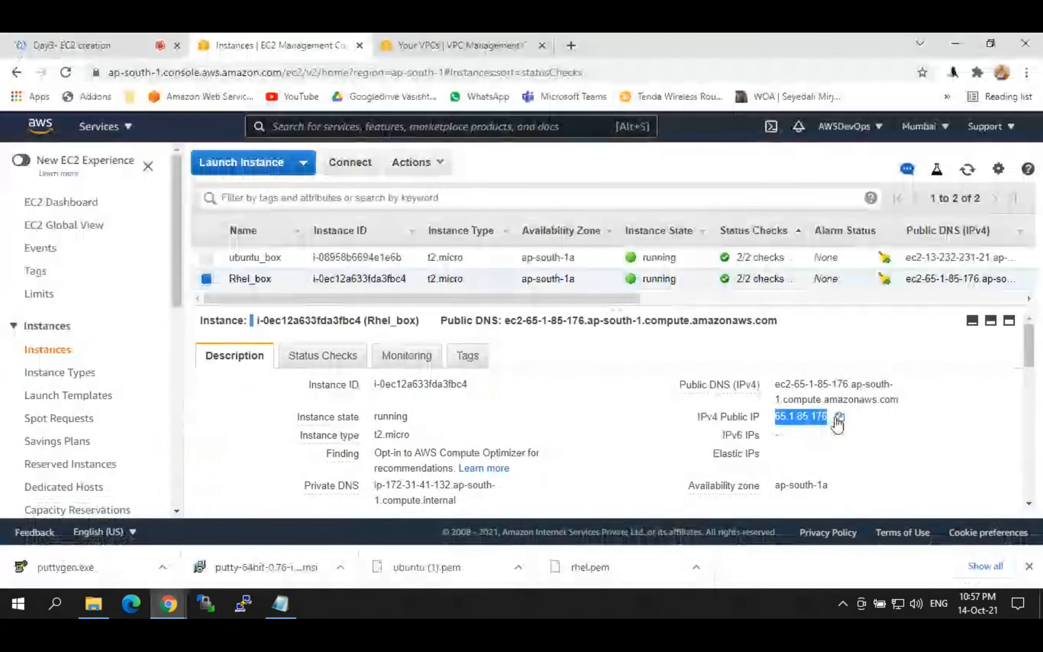
Step: Set up a PuTTY session to 65.1.85.176 using the rhel.ppk private key
{"action": "left_click", "coordinate": [840, 416]}
{"action": "left_click", "coordinate": [253, 596]}
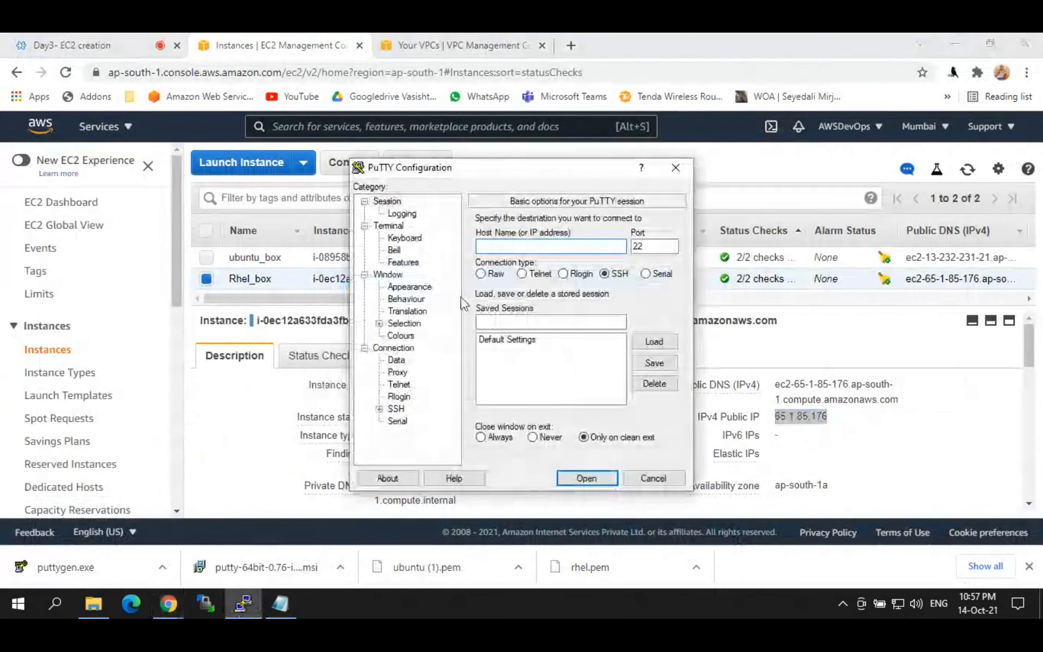
{"action": "key", "text": "ctrl+v"}
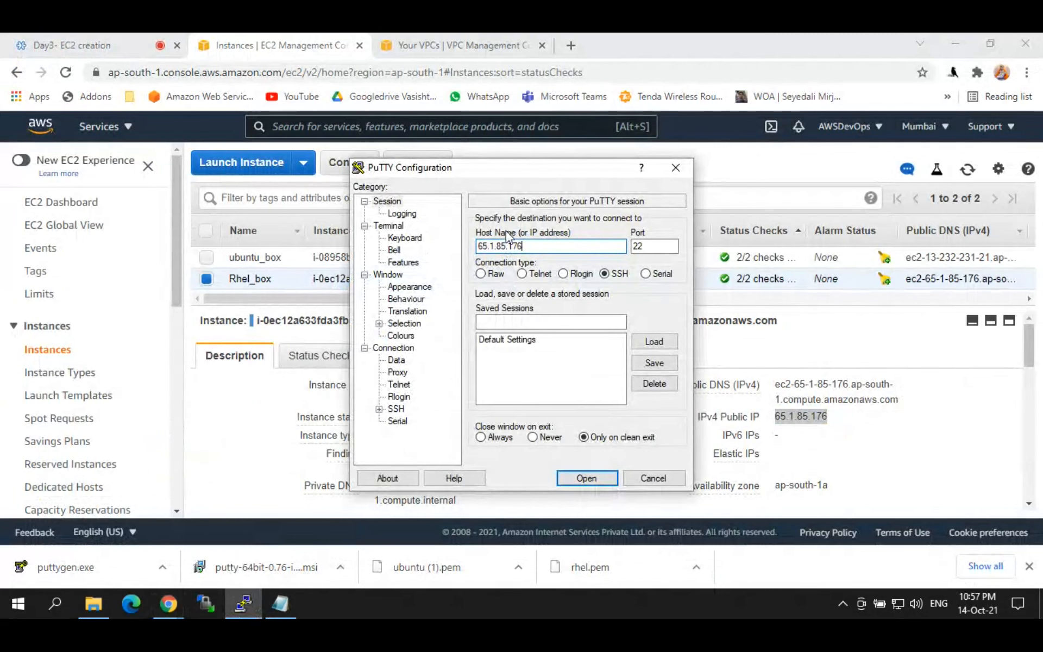
{"action": "left_click", "coordinate": [379, 408]}
{"action": "left_click", "coordinate": [412, 398]}
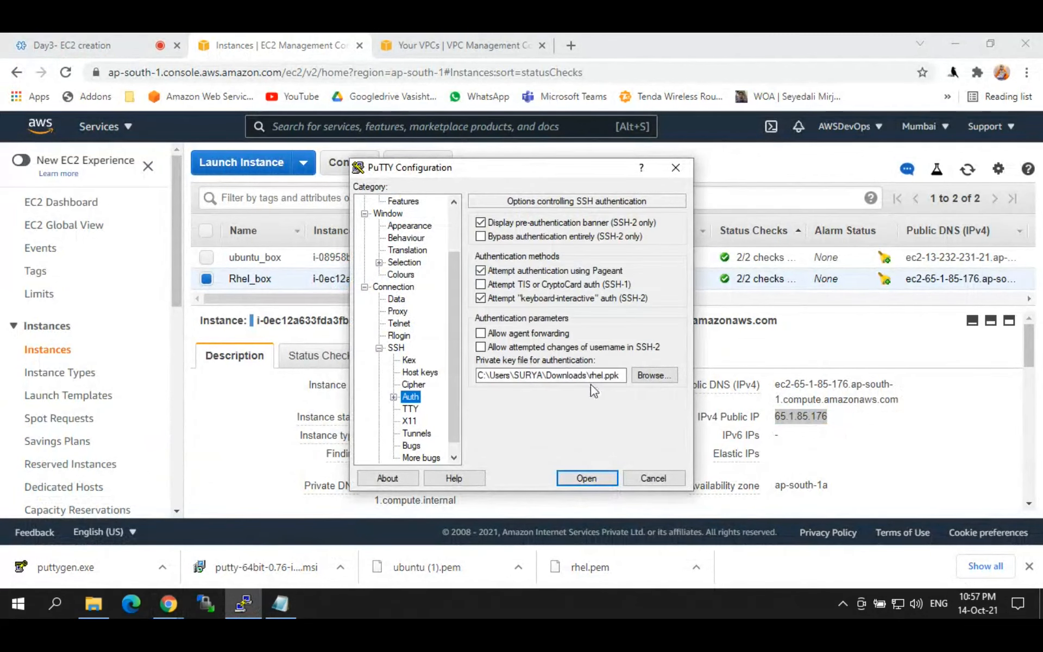
{"action": "left_click", "coordinate": [649, 379]}
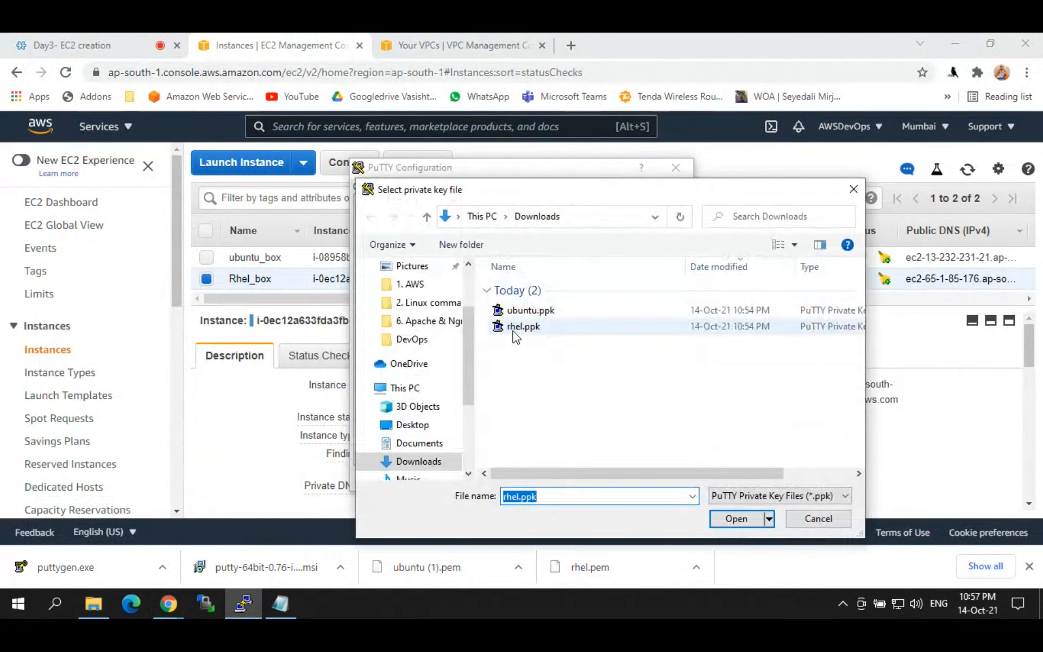
{"action": "double_click", "coordinate": [519, 327]}
Step: Connect, maximize the terminal, and submit ec2-user as the login name
{"action": "left_click", "coordinate": [585, 476]}
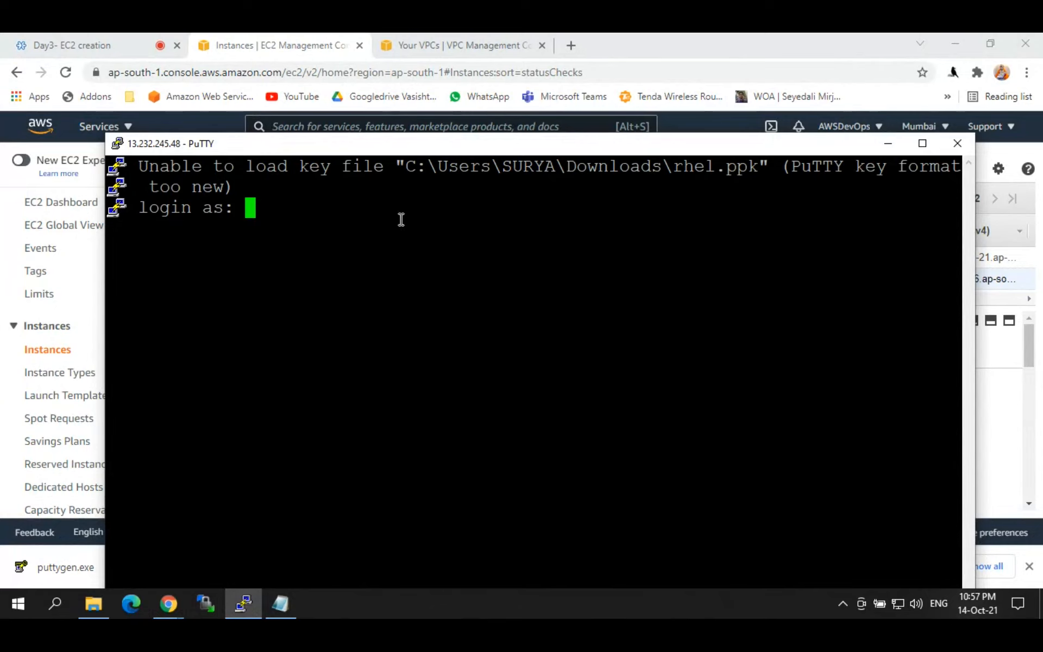
{"action": "double_click", "coordinate": [326, 144]}
{"action": "type", "text": "ec2-"}
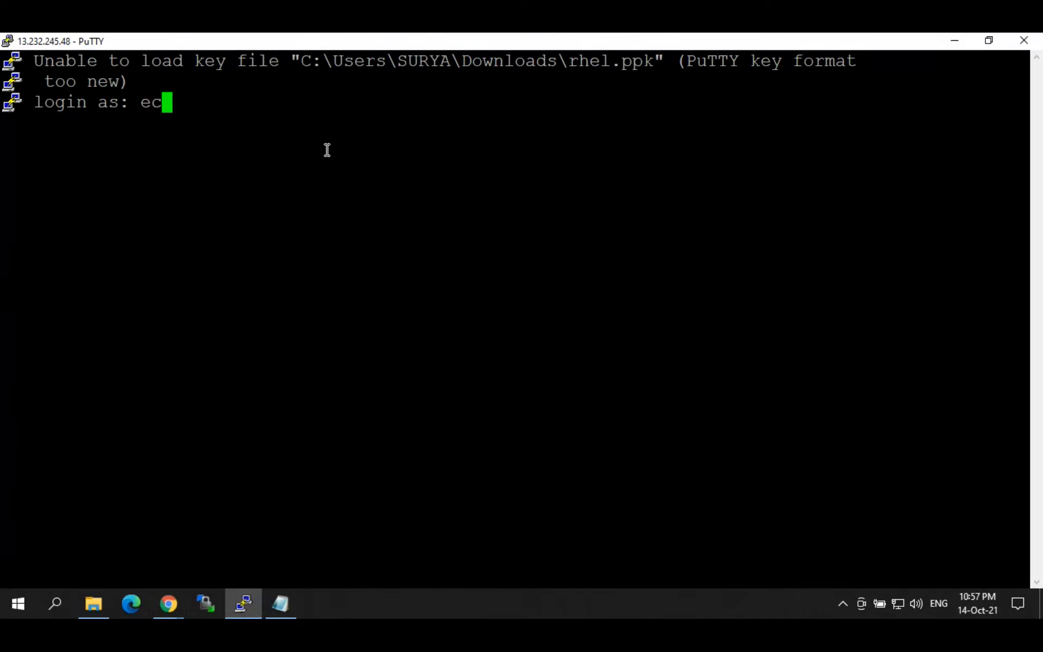
{"action": "type", "text": "user"}
{"action": "key", "text": "Return"}
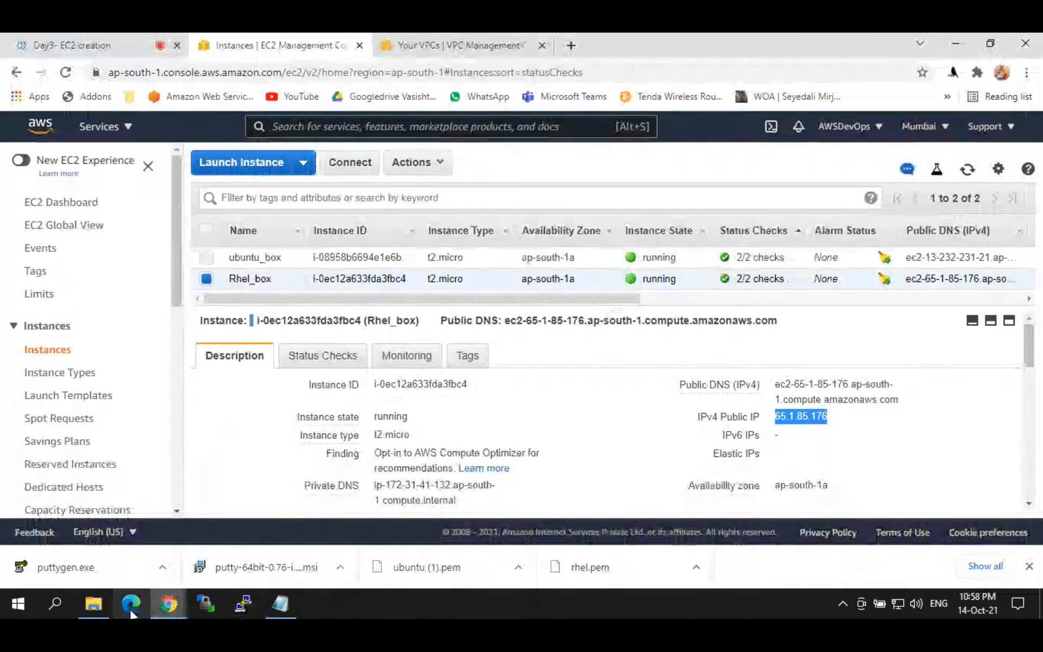
Step: Locate rhel.ppk in Downloads and load it as the PuTTY SSH Auth private key
{"action": "left_click", "coordinate": [94, 604]}
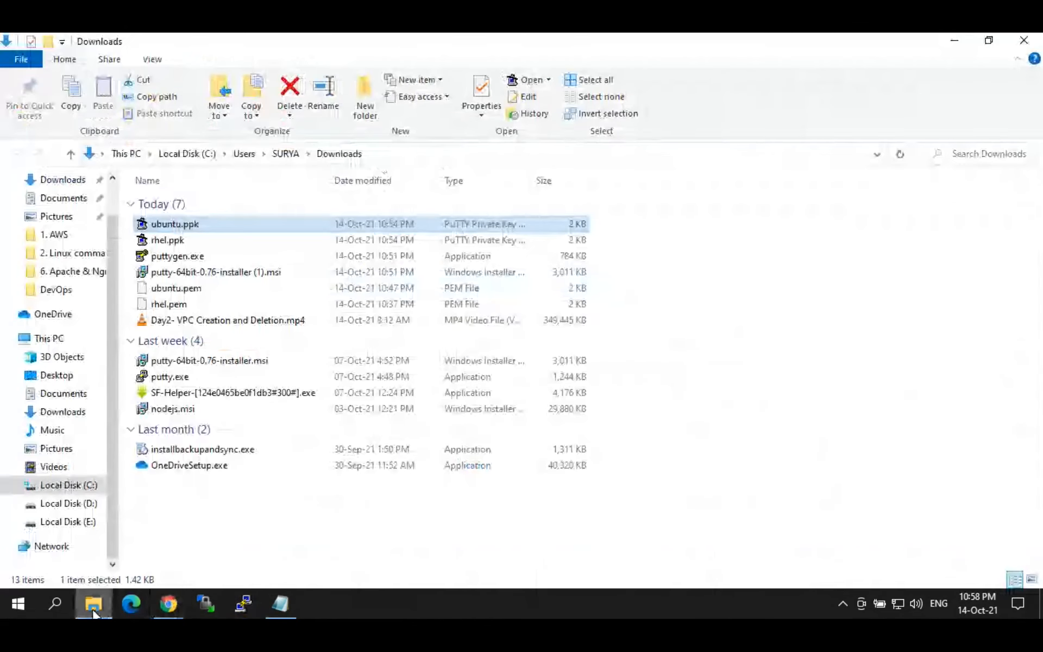
{"action": "left_click", "coordinate": [224, 242]}
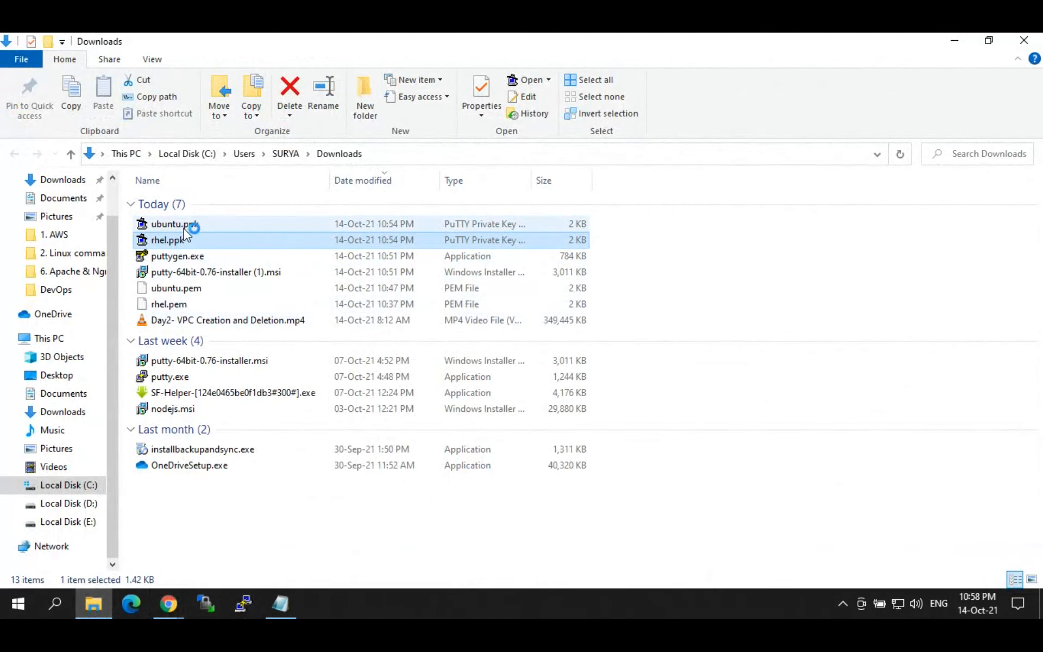
{"action": "left_click", "coordinate": [242, 605]}
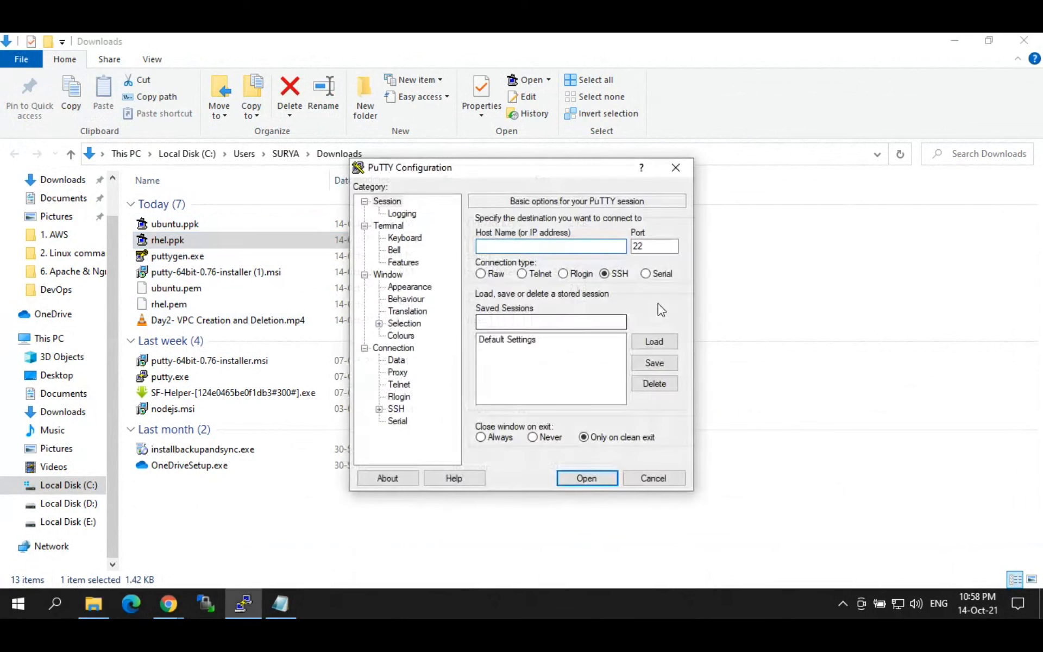
{"action": "scroll", "coordinate": [381, 414], "scroll_direction": "down", "scroll_amount": 2}
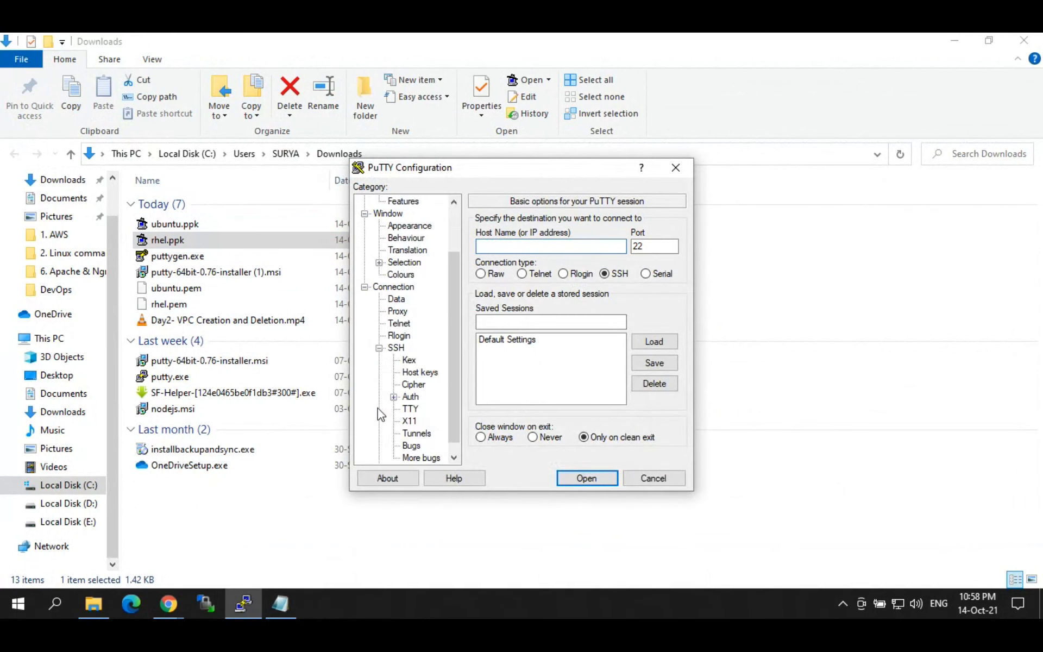
{"action": "left_click", "coordinate": [411, 397]}
{"action": "left_click", "coordinate": [654, 376]}
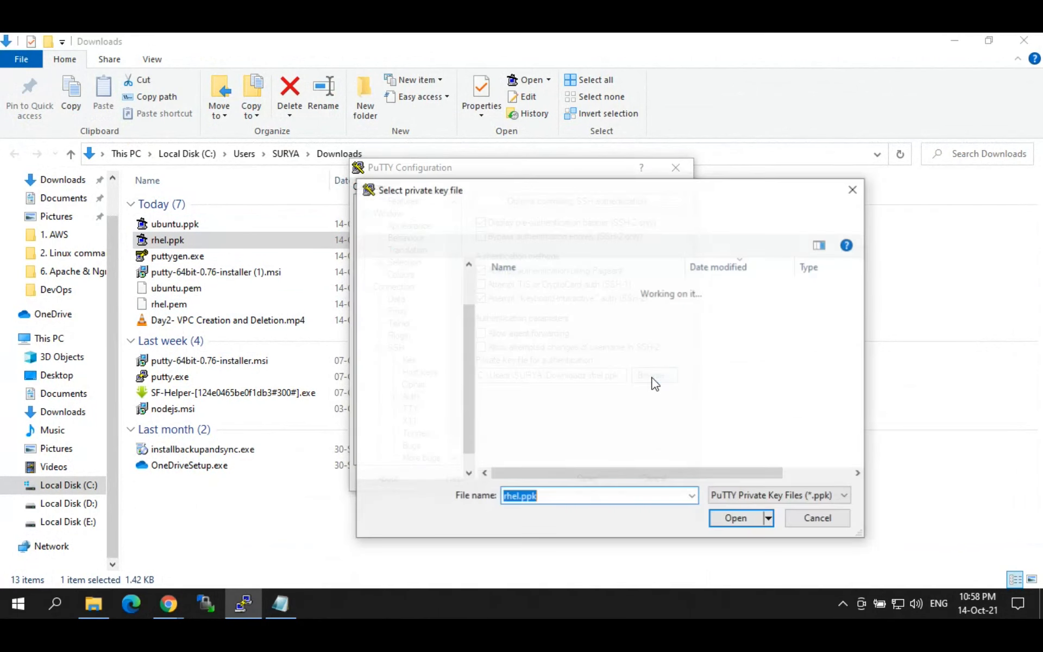
{"action": "double_click", "coordinate": [513, 327]}
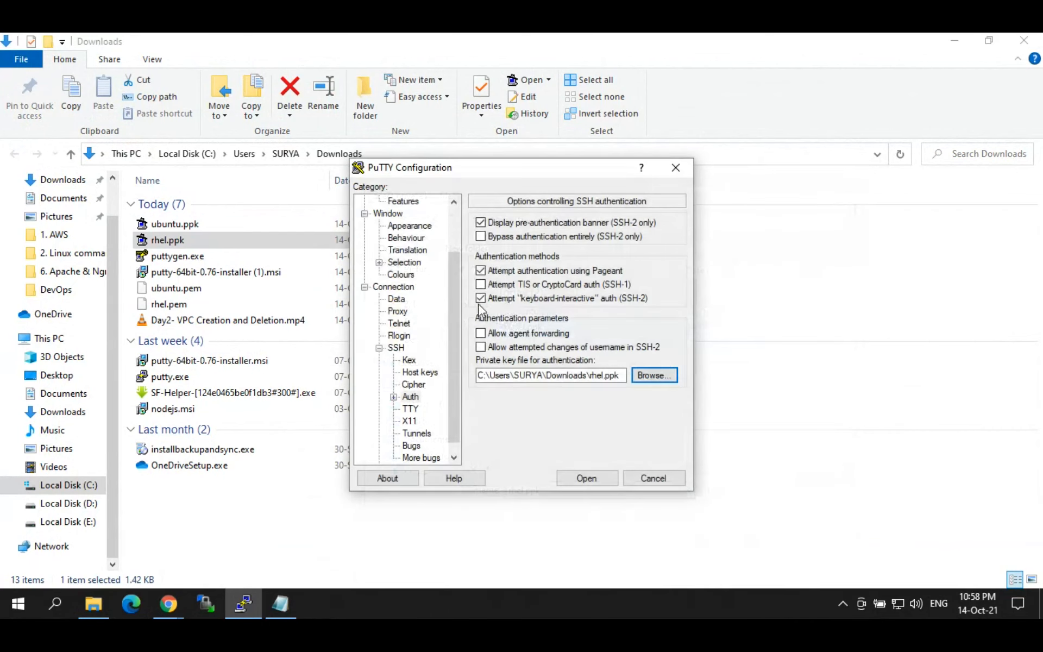
Step: Set host 65.1.85.176, connect, then close the failed session
{"action": "left_click_drag", "start_coordinate": [459, 283], "coordinate": [456, 239]}
{"action": "left_click", "coordinate": [387, 201]}
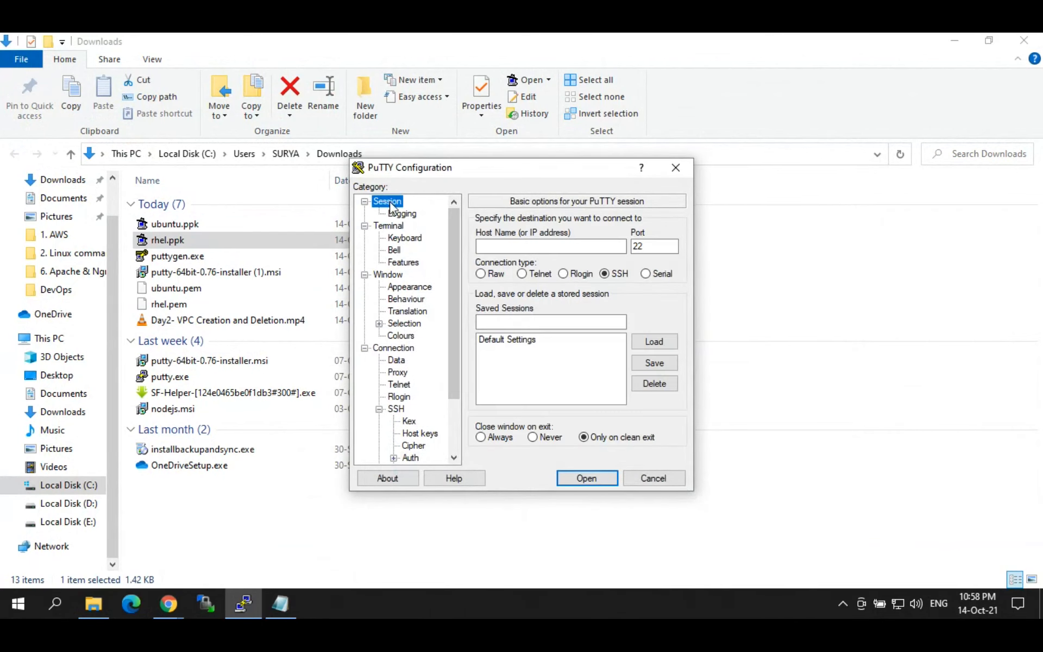
{"action": "left_click", "coordinate": [537, 245]}
{"action": "key", "text": "ctrl+v"}
{"action": "left_click", "coordinate": [586, 478]}
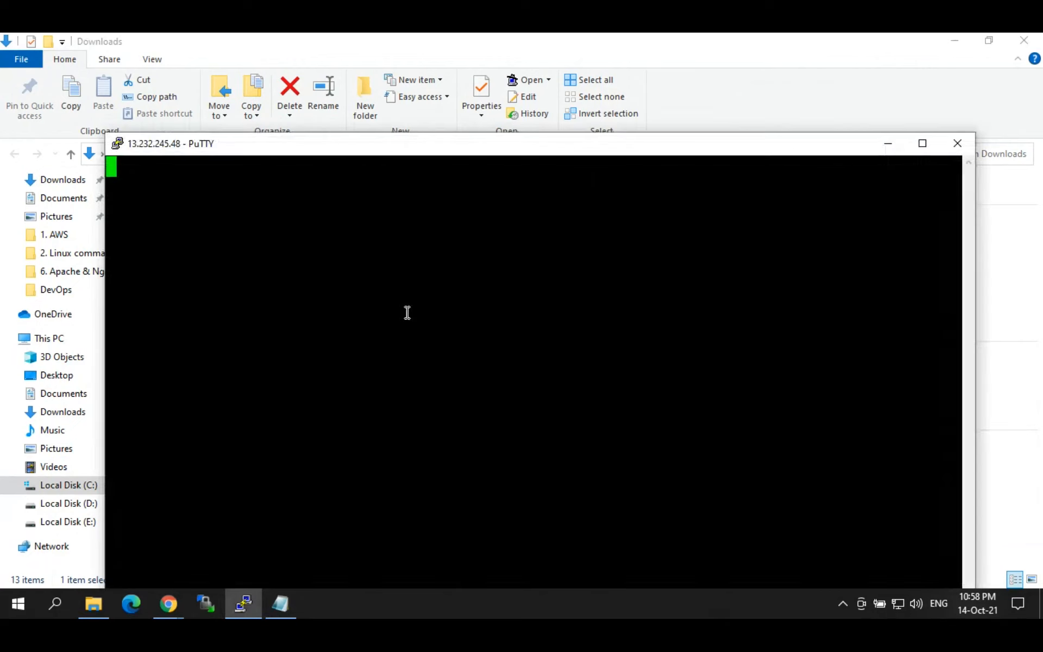
{"action": "left_click", "coordinate": [958, 143]}
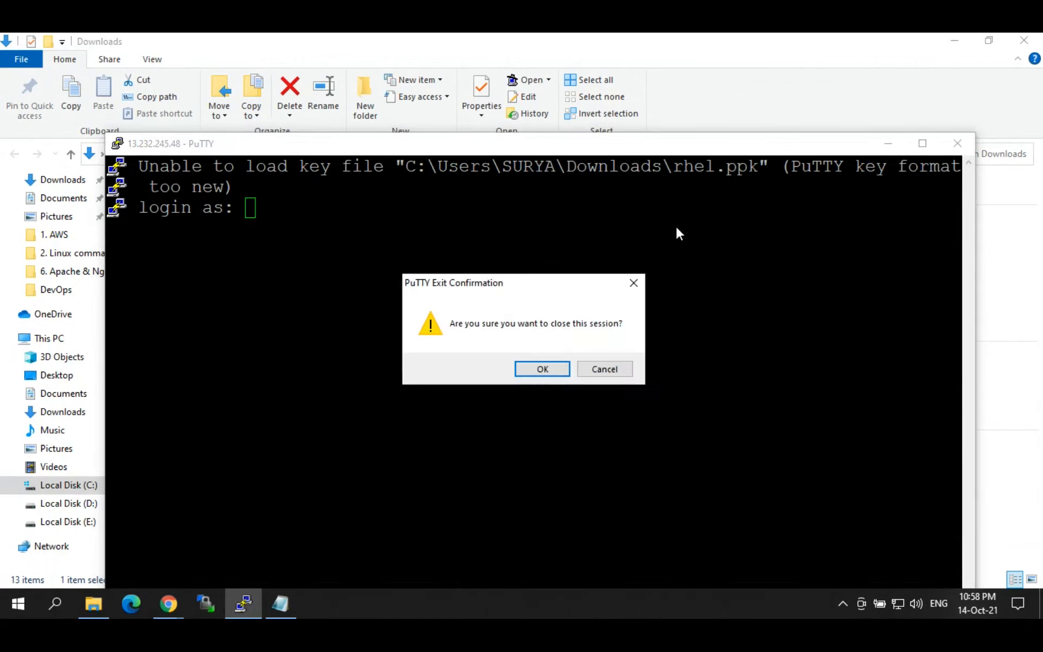
{"action": "left_click", "coordinate": [540, 369]}
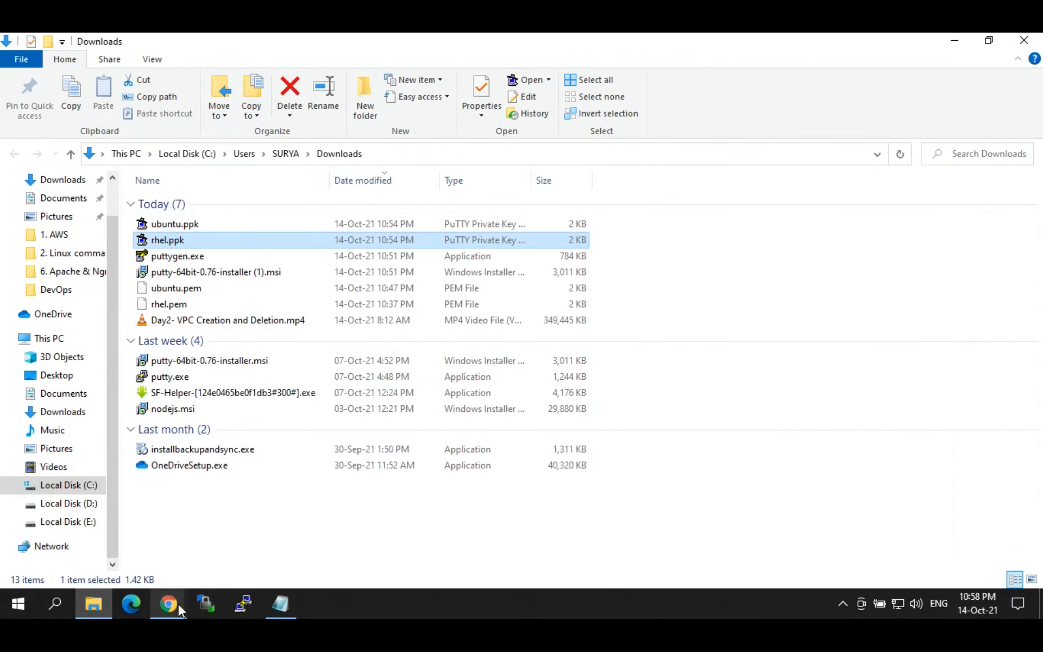
Step: Copy ubuntu_box's public IP 13.232.231.21 into a new PuTTY session's host name
{"action": "mouse_move", "coordinate": [178, 602]}
{"action": "left_click", "coordinate": [109, 527]}
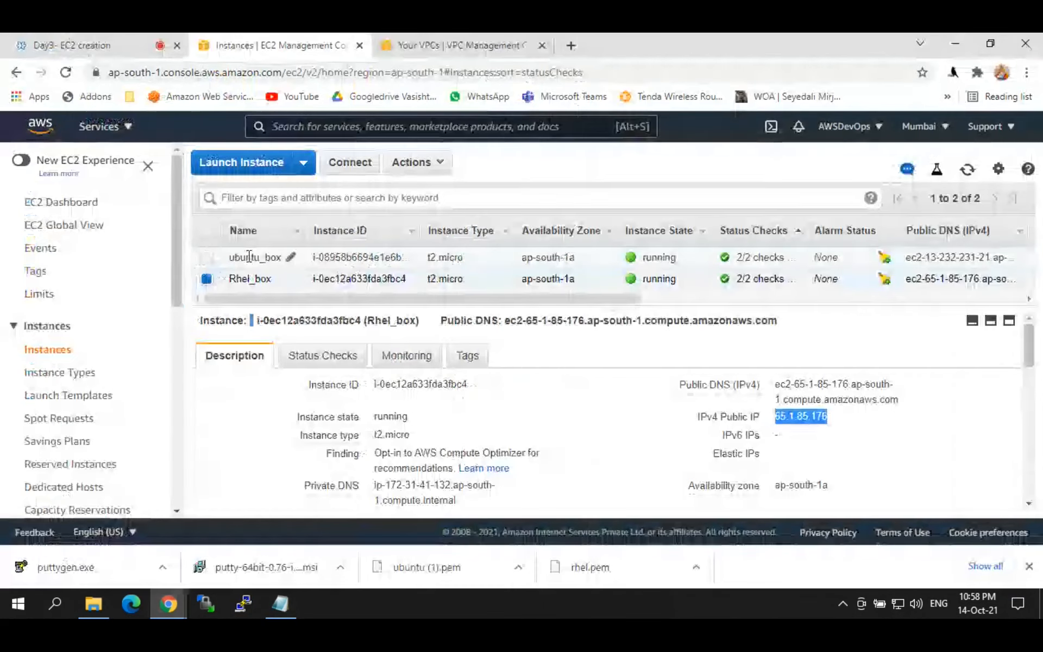
{"action": "left_click", "coordinate": [208, 258]}
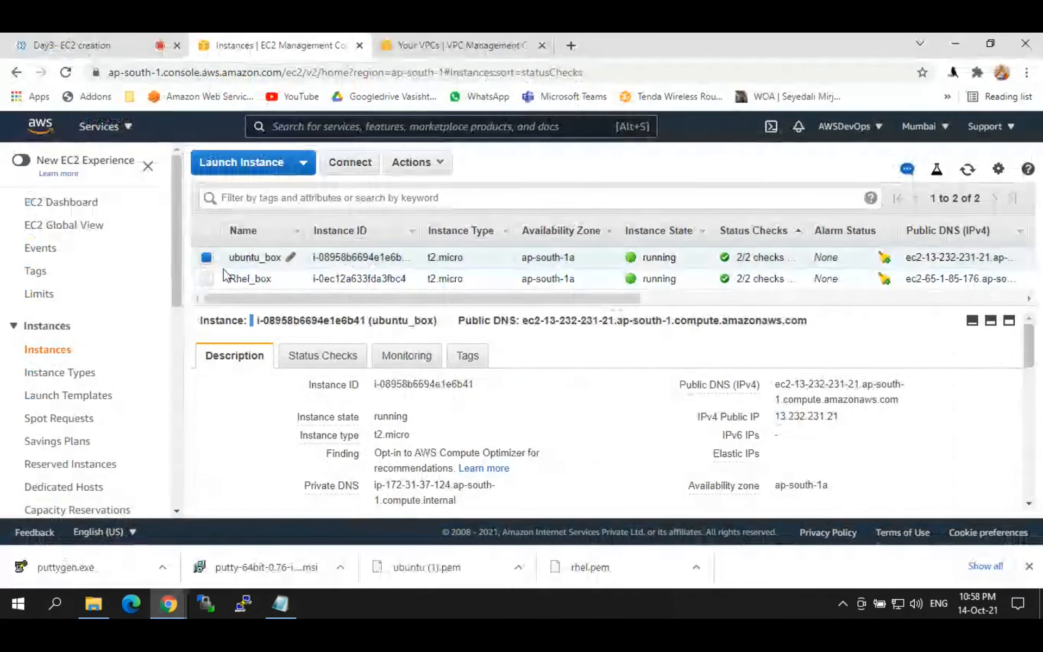
{"action": "left_click", "coordinate": [851, 416]}
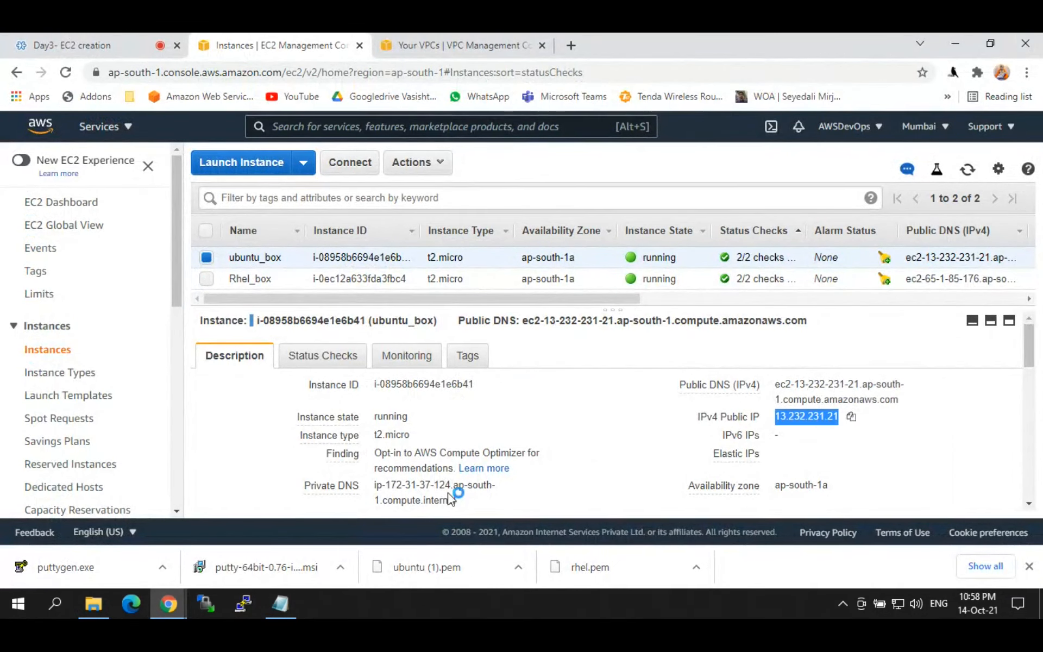
{"action": "left_click", "coordinate": [247, 602]}
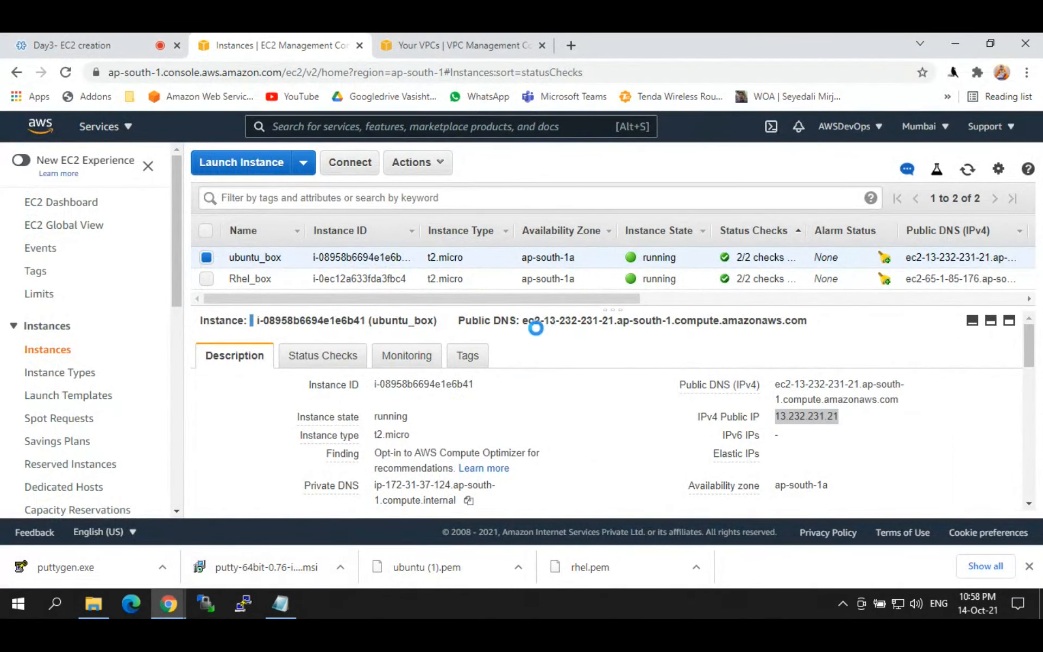
{"action": "left_click", "coordinate": [510, 247]}
{"action": "key", "text": "ctrl+v"}
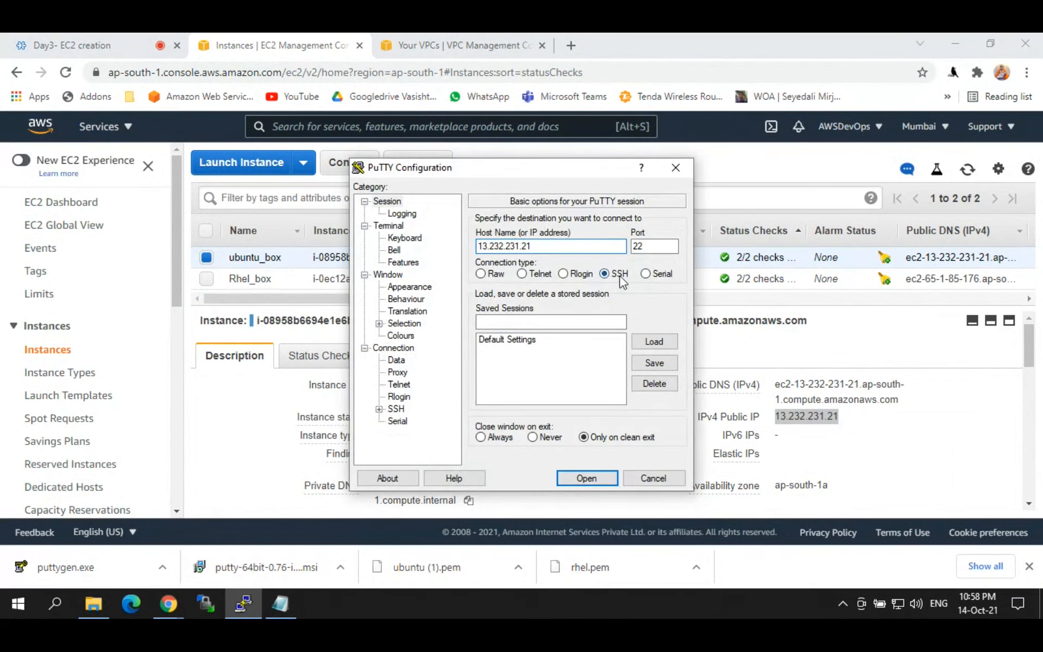
{"action": "key", "text": "Tab"}
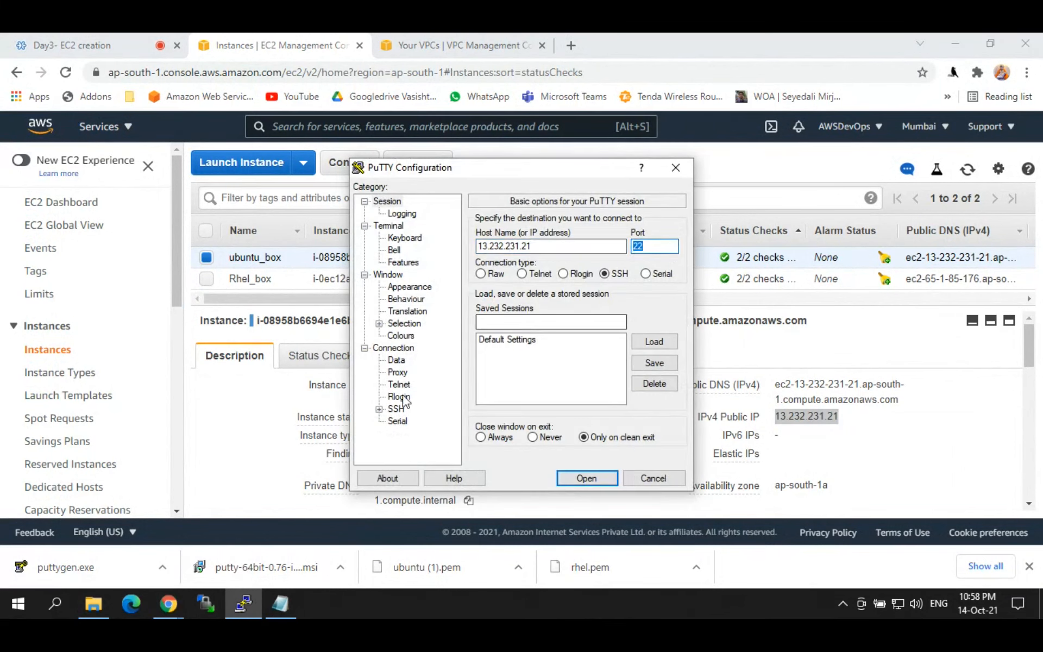
Step: Set ubuntu.ppk as the SSH Auth private key
{"action": "left_click", "coordinate": [380, 408]}
{"action": "left_click", "coordinate": [410, 397]}
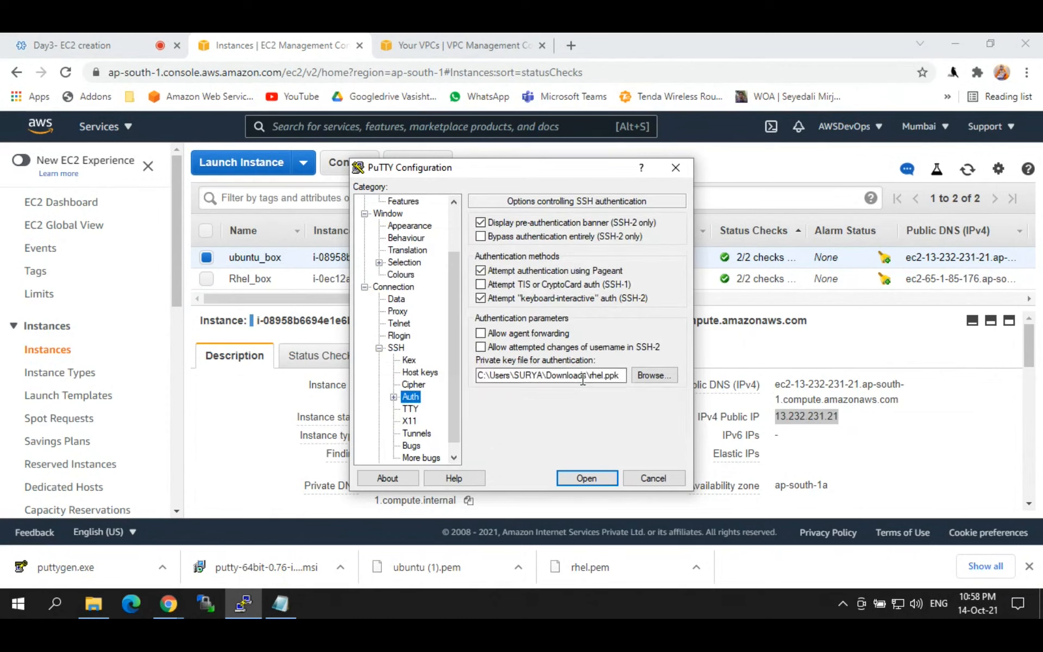
{"action": "left_click", "coordinate": [644, 377]}
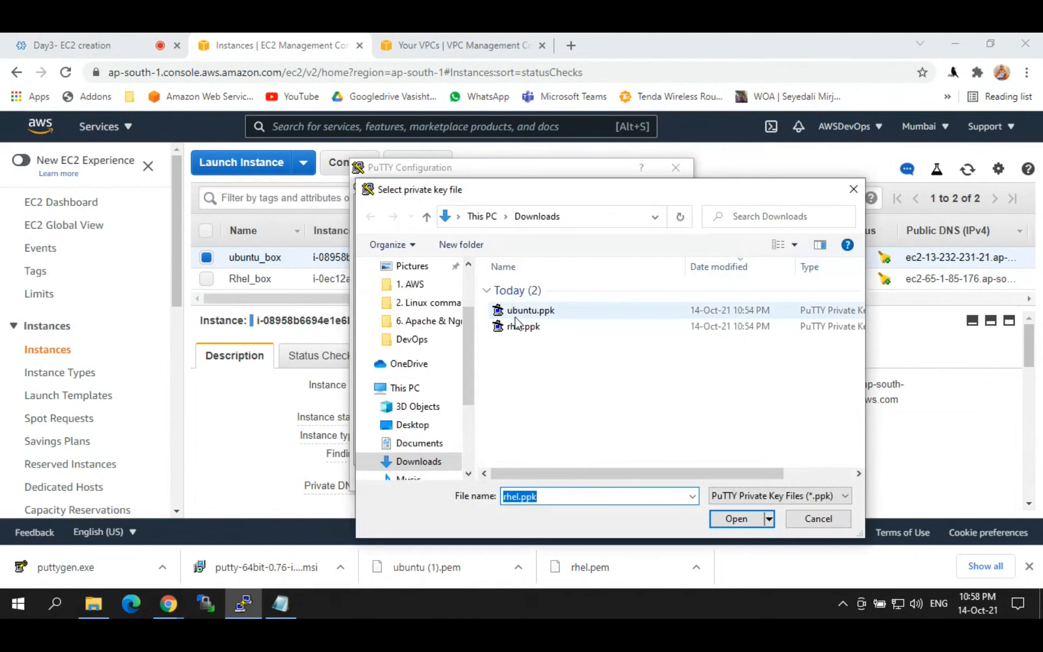
{"action": "left_click", "coordinate": [517, 316]}
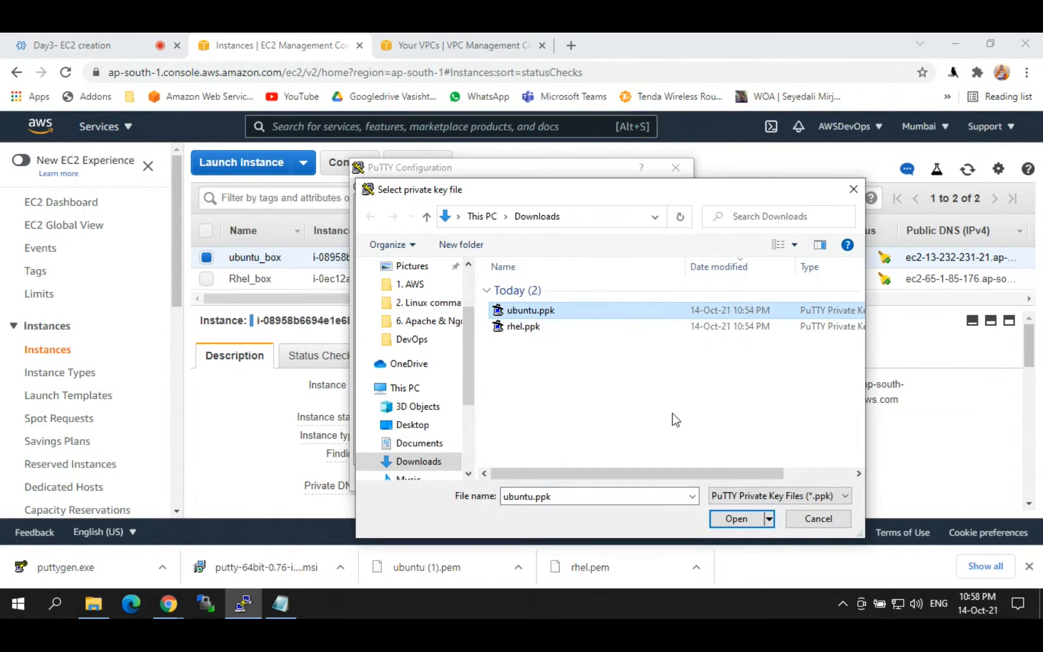
{"action": "left_click", "coordinate": [735, 518]}
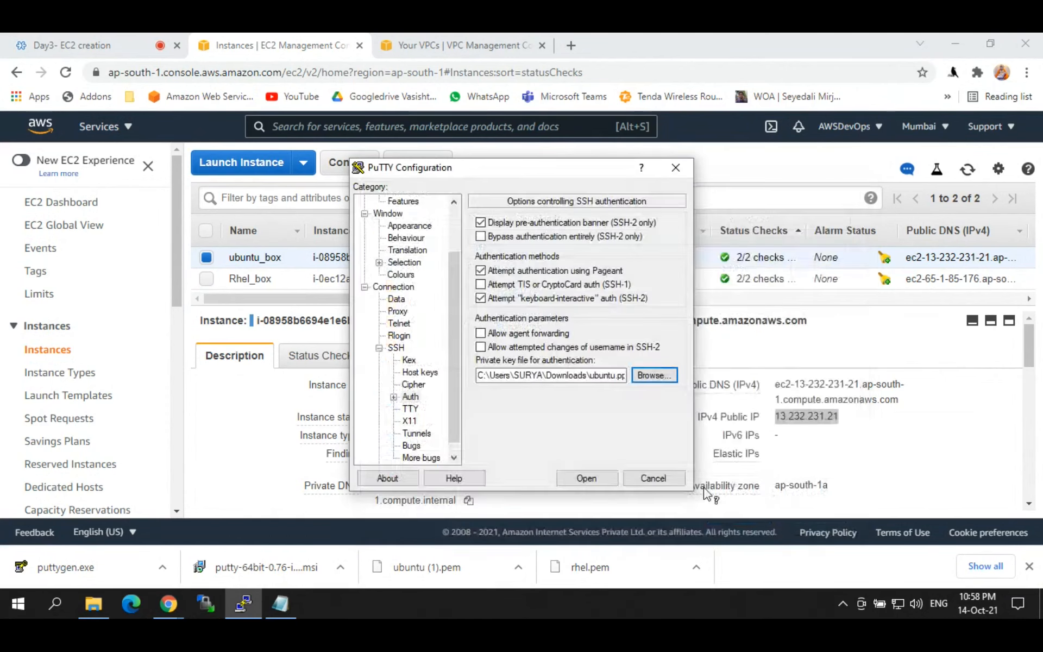
Step: Connect, trust the host key, and log in as ubuntu, dismissing the authentication error
{"action": "left_click", "coordinate": [587, 478]}
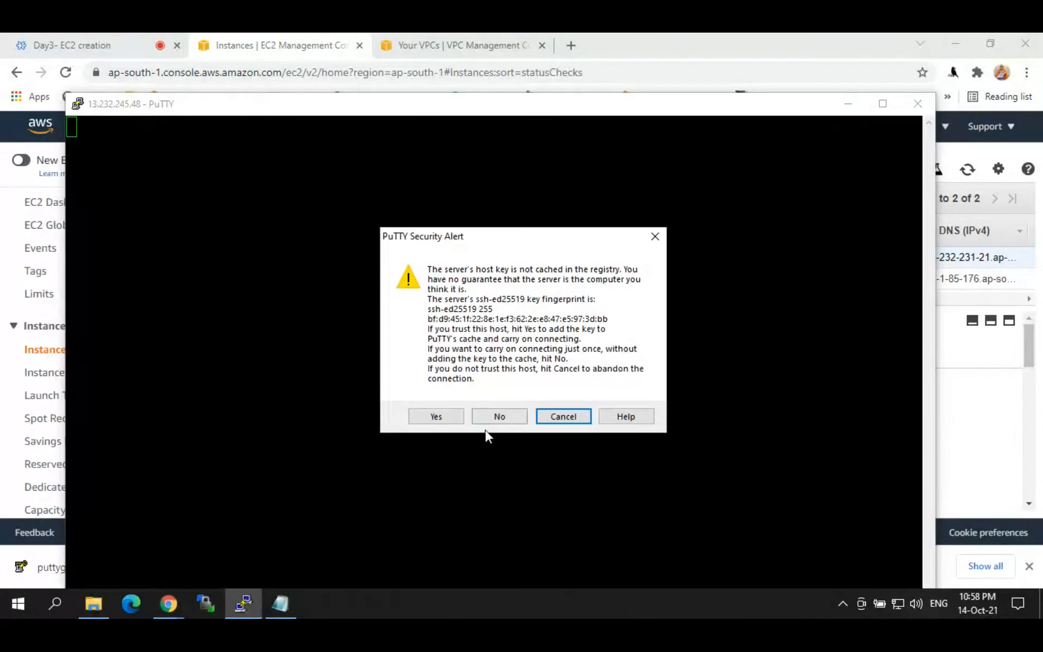
{"action": "left_click", "coordinate": [440, 415]}
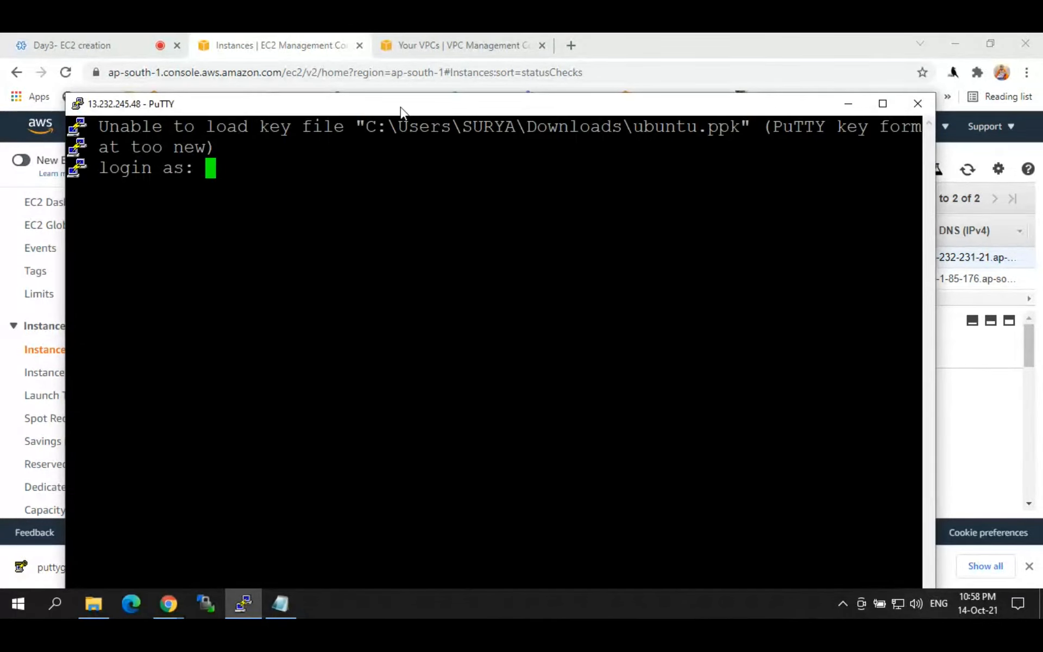
{"action": "double_click", "coordinate": [400, 106]}
{"action": "type", "text": "ubuntu"}
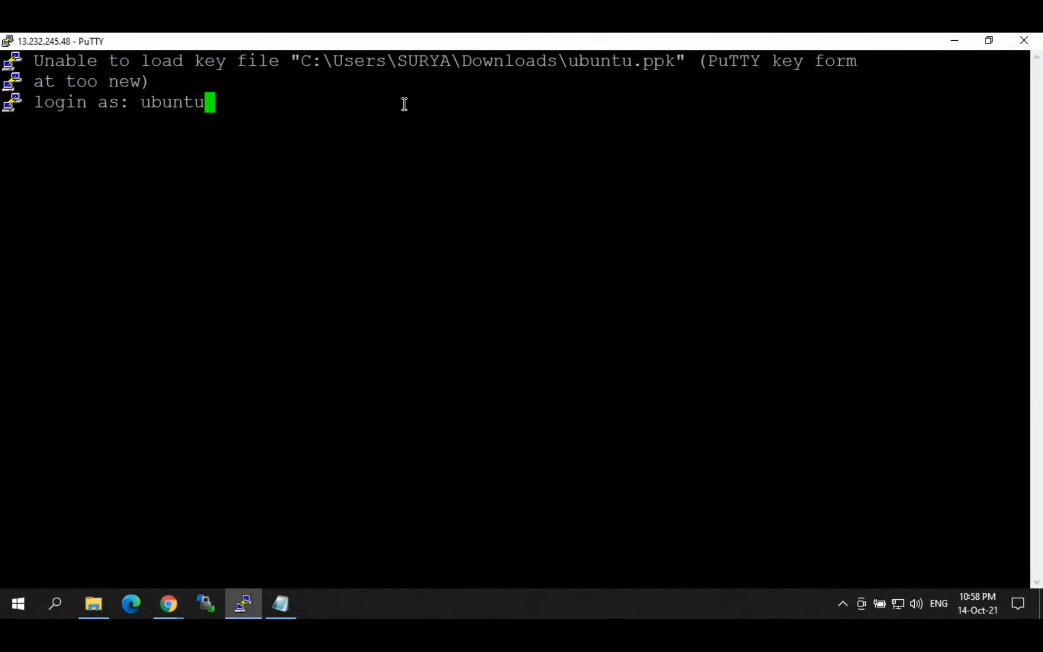
{"action": "key", "text": "Return"}
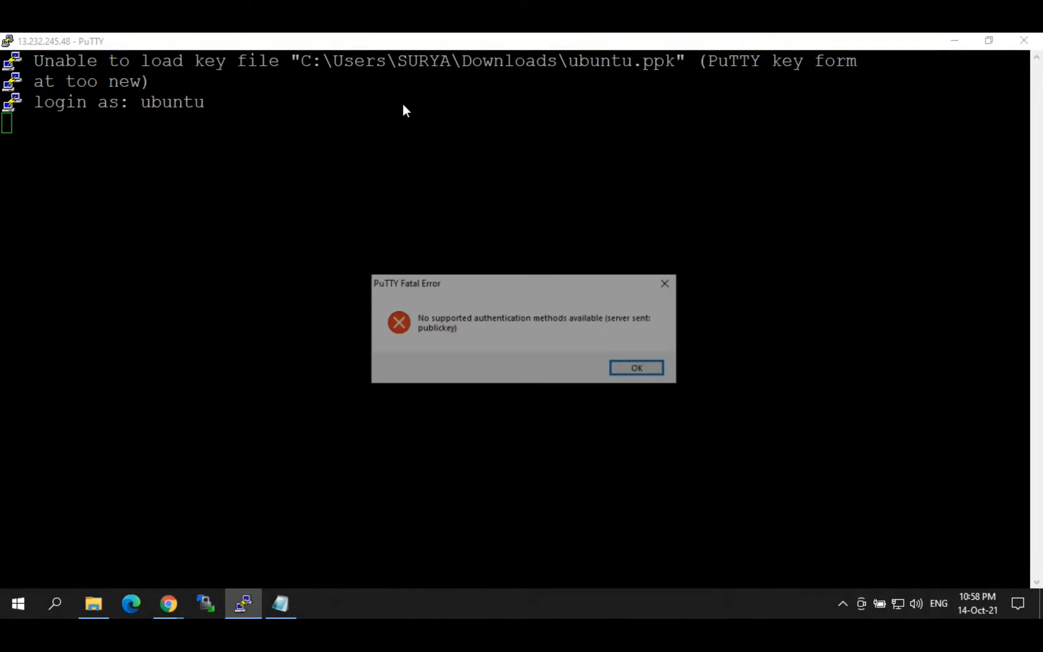
{"action": "key", "text": "alt+Tab"}
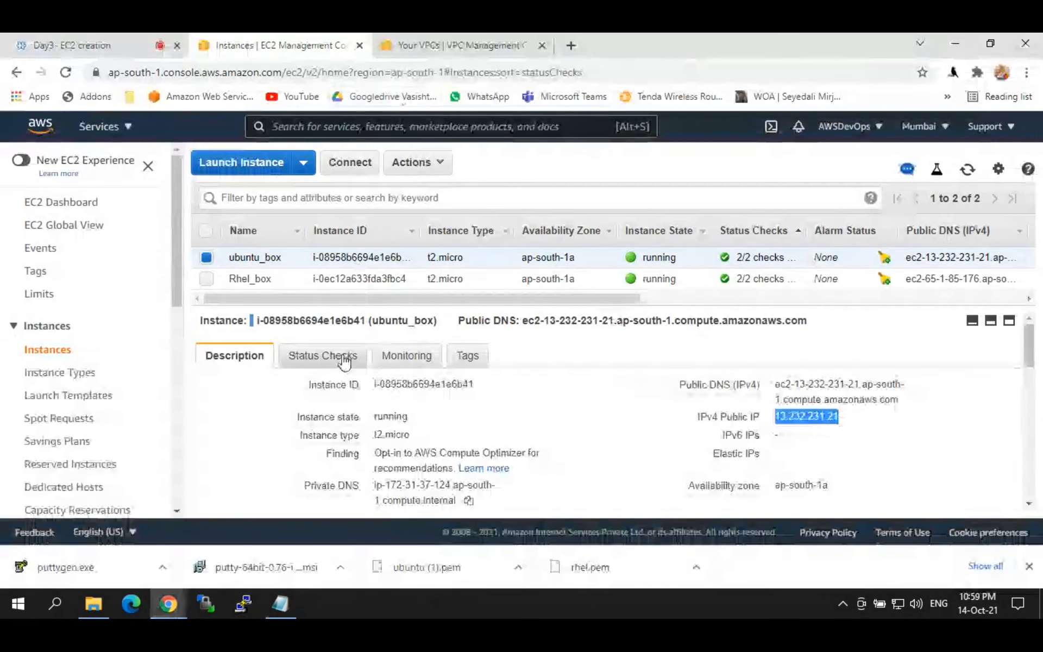
Step: Rename ubuntu.ppk to ubuntu1.ppk in Downloads
{"action": "key", "text": "alt+Tab"}
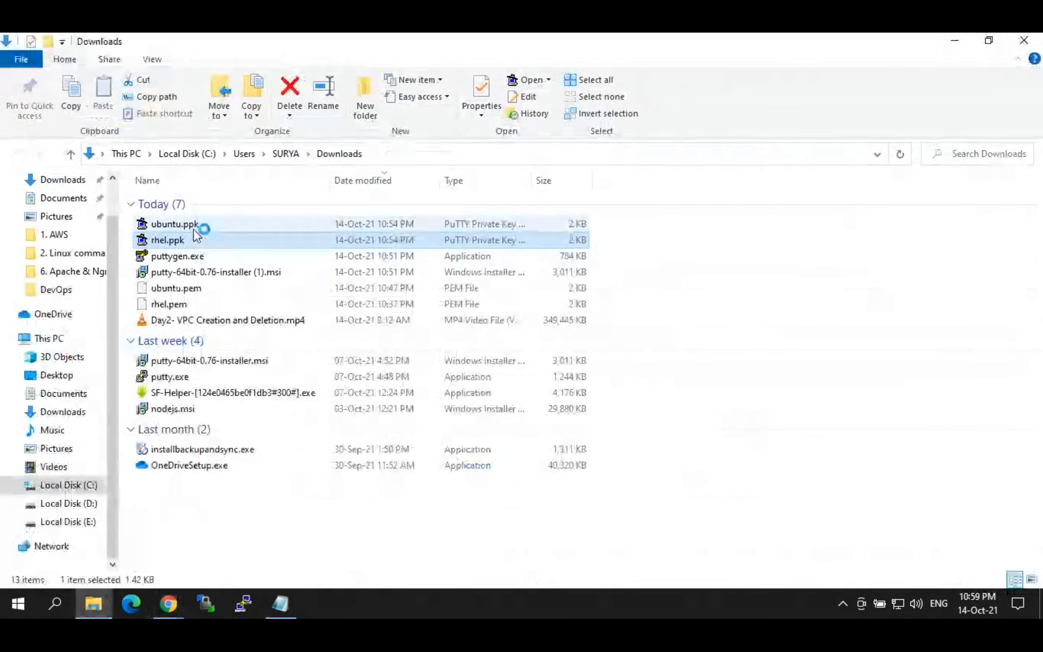
{"action": "left_click", "coordinate": [191, 227]}
{"action": "left_click", "coordinate": [193, 228]}
{"action": "left_click", "coordinate": [193, 228]}
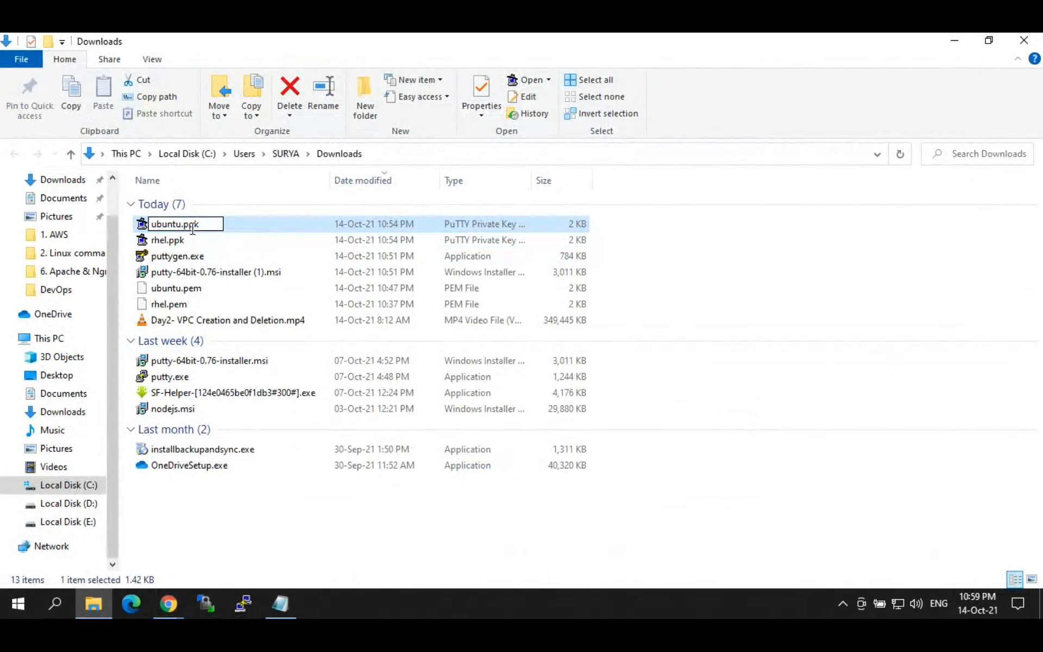
{"action": "key", "text": "Right"}
{"action": "type", "text": "1"}
{"action": "key", "text": "Return"}
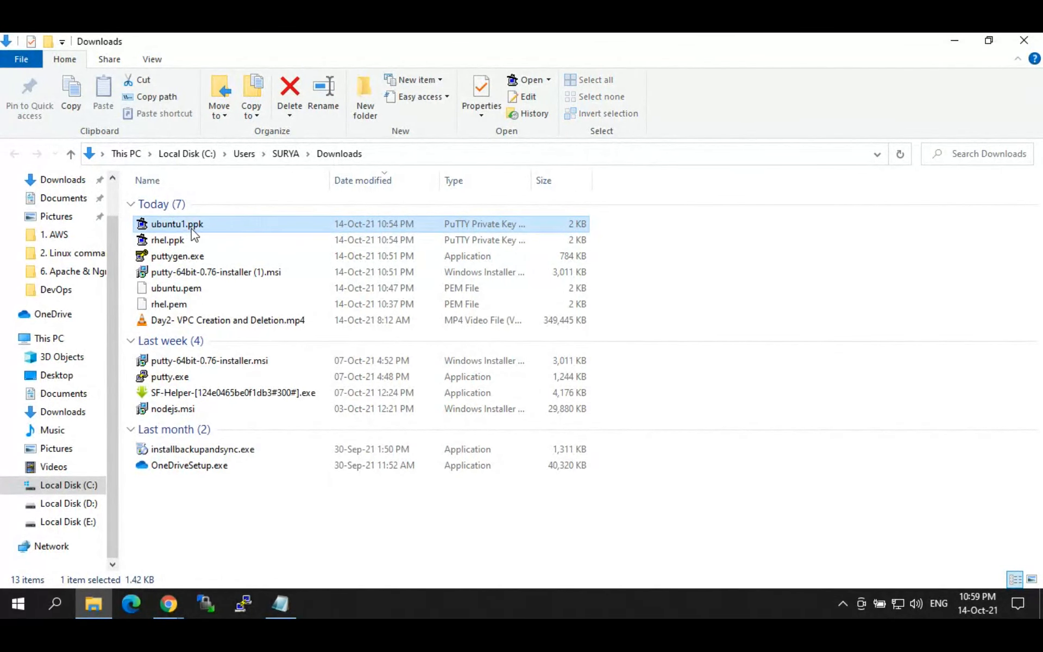
Step: Rename rhel.ppk to rhel1.ppk and bring up a fresh PuTTY configuration window
{"action": "key", "text": "F2"}
{"action": "key", "text": "Right"}
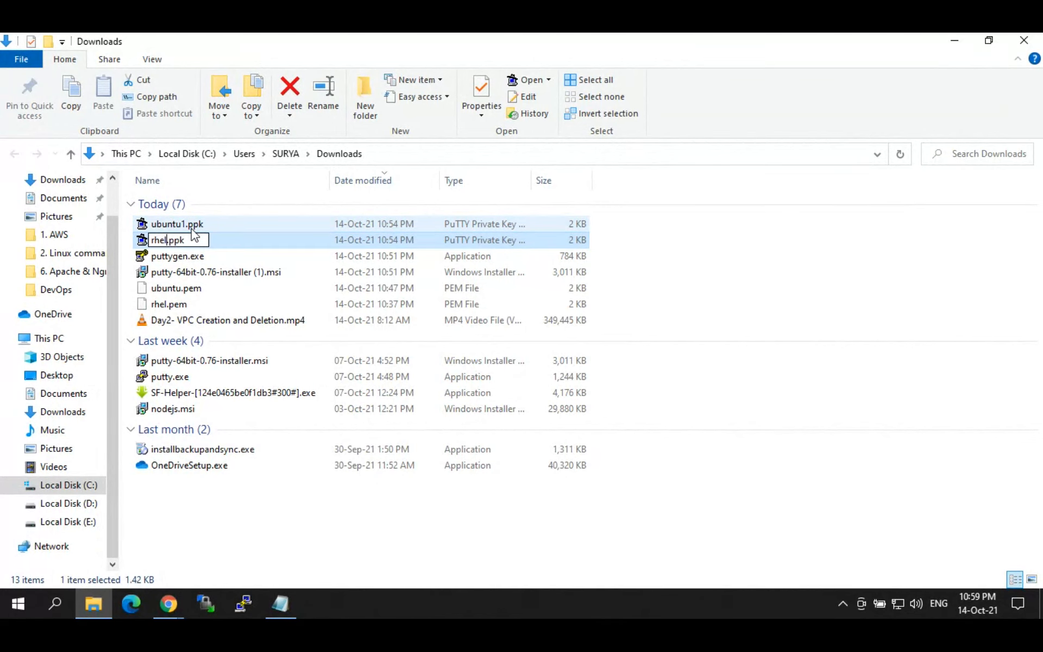
{"action": "type", "text": "1"}
{"action": "key", "text": "Return"}
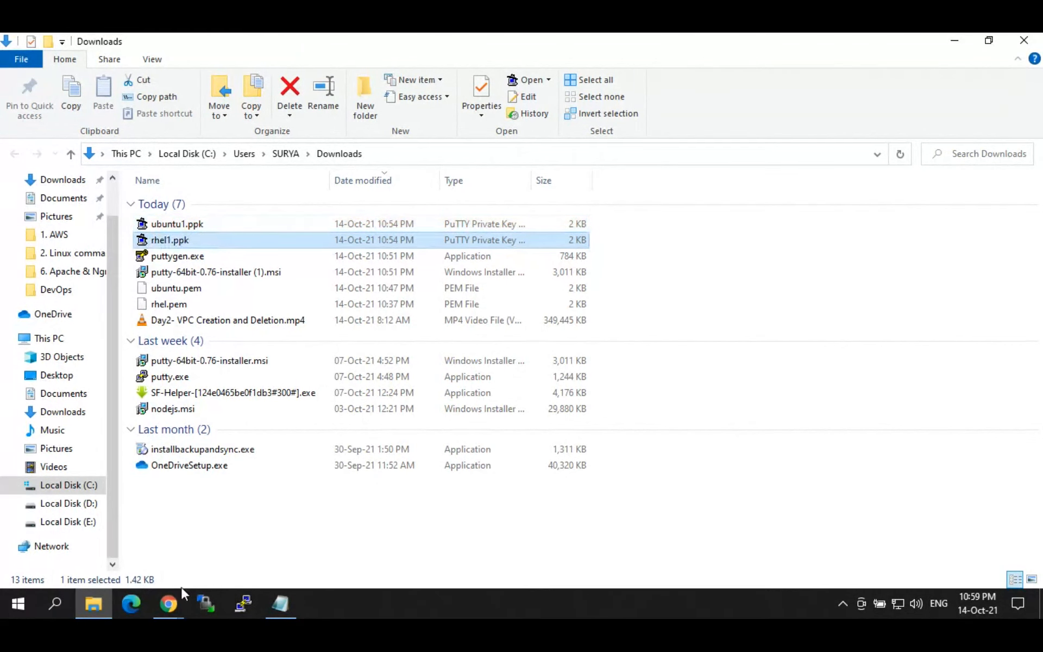
{"action": "left_click", "coordinate": [172, 611]}
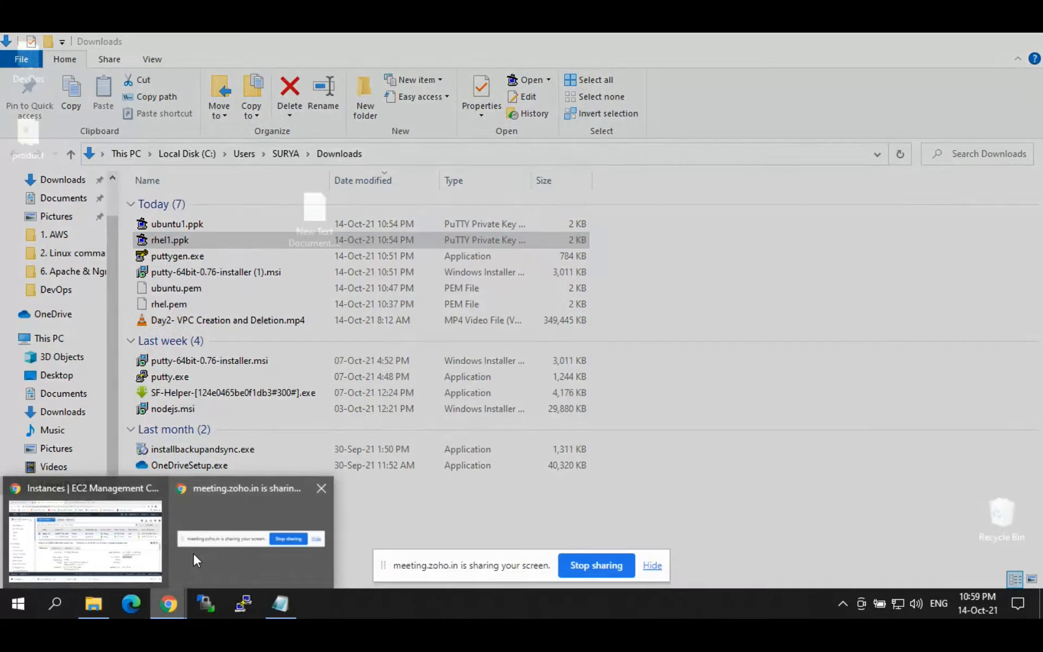
{"action": "left_click", "coordinate": [243, 603]}
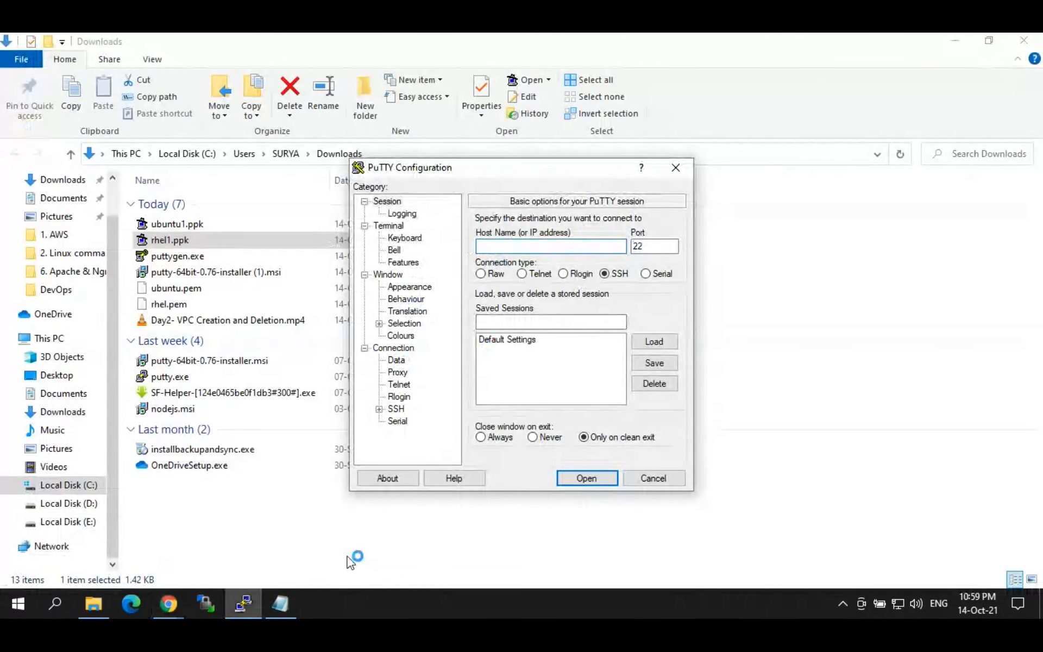
Step: Copy Rhel_box's public IP and set rhel1.ppk as PuTTY's private key
{"action": "left_click", "coordinate": [169, 602]}
{"action": "left_click", "coordinate": [86, 538]}
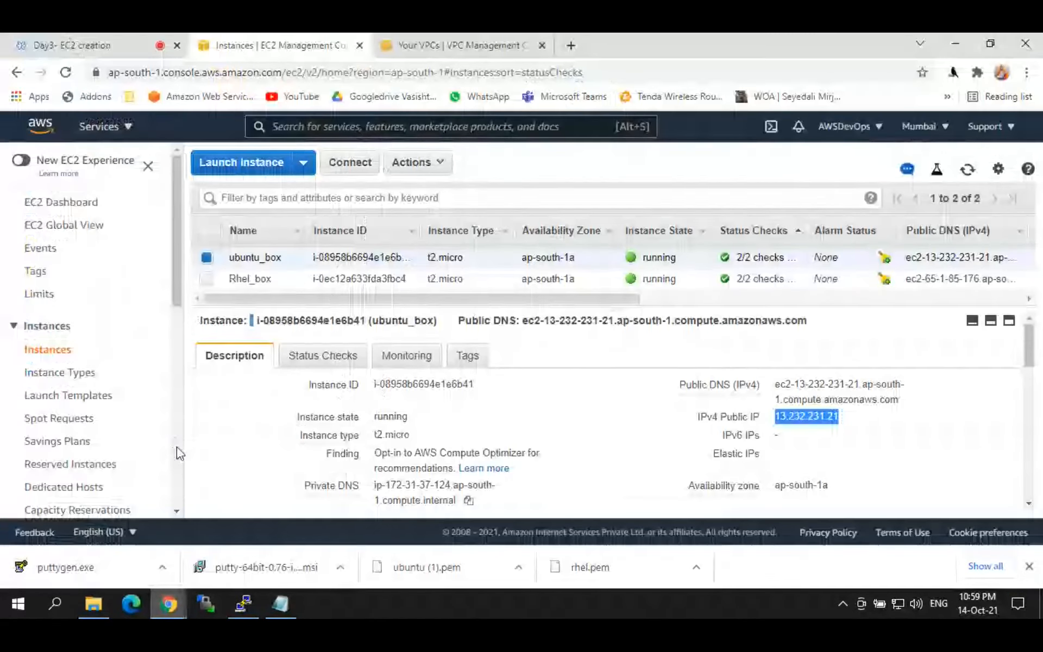
{"action": "left_click", "coordinate": [286, 278]}
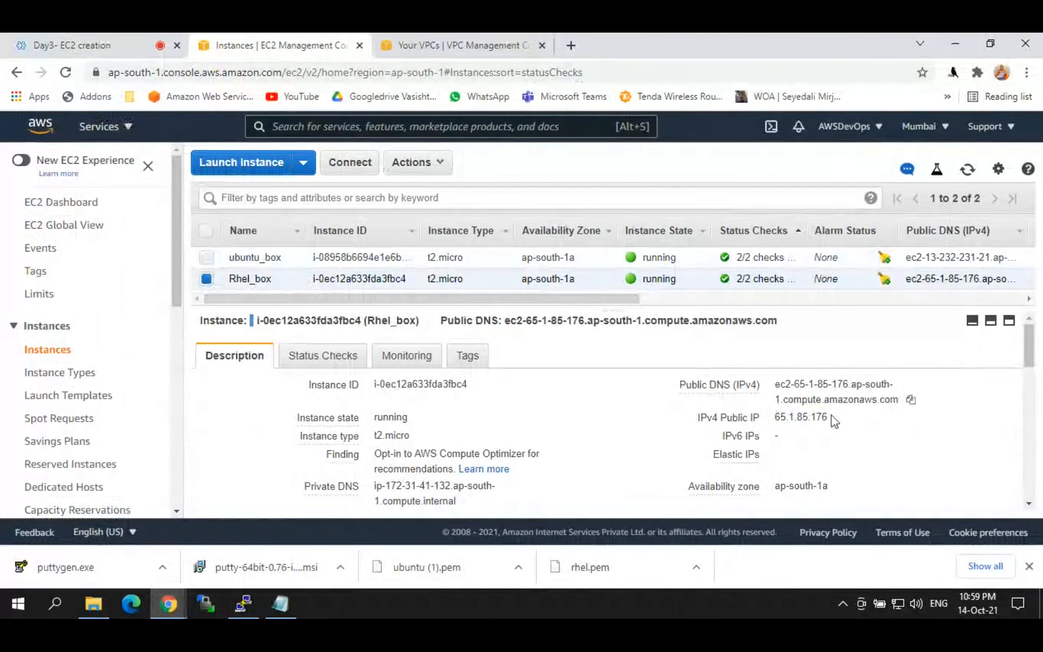
{"action": "left_click", "coordinate": [840, 417]}
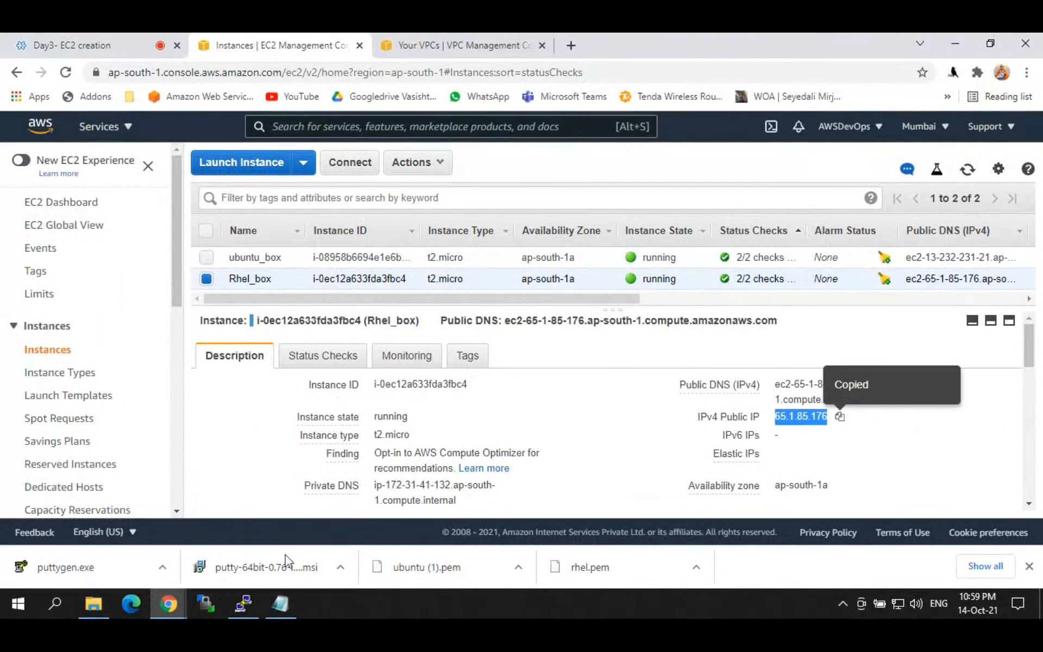
{"action": "left_click", "coordinate": [253, 591]}
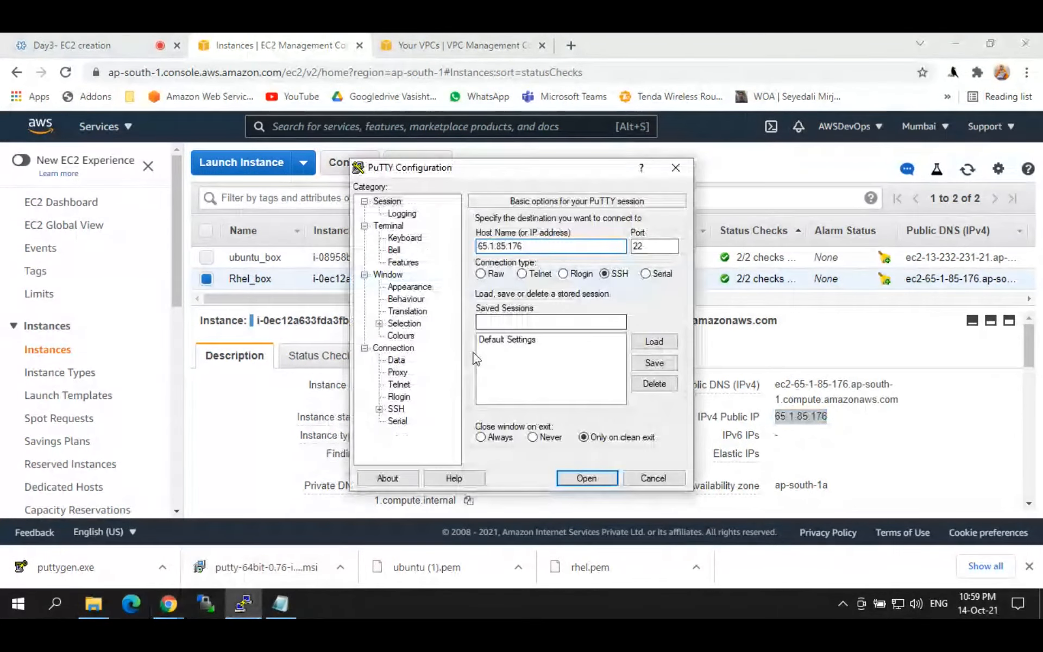
{"action": "left_click", "coordinate": [380, 410]}
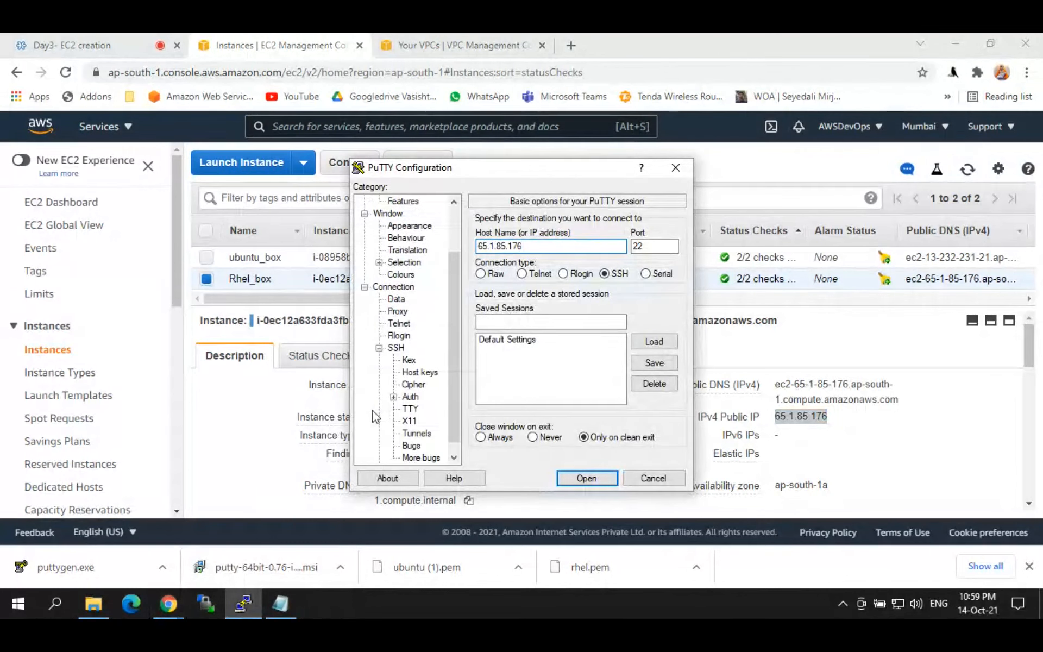
{"action": "left_click", "coordinate": [410, 397]}
{"action": "left_click", "coordinate": [655, 373]}
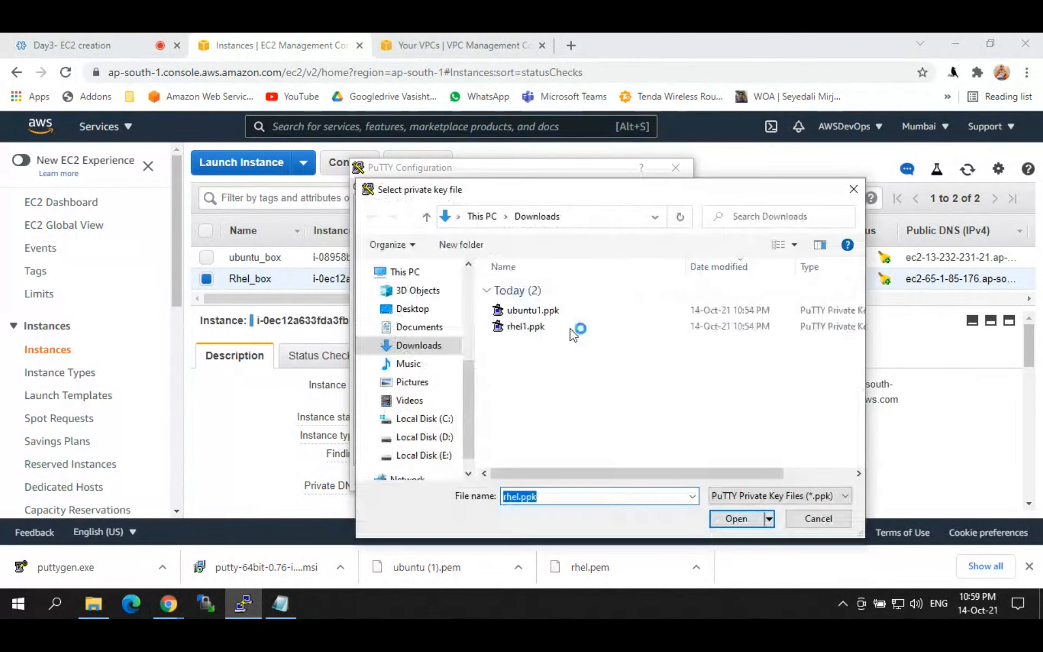
{"action": "left_click", "coordinate": [531, 329]}
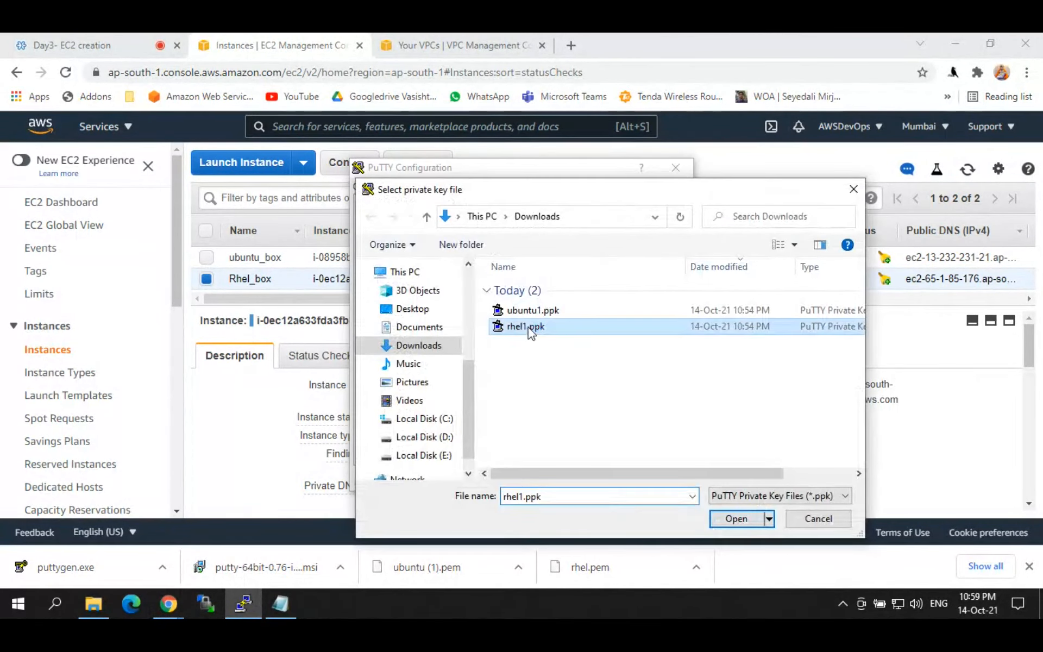
{"action": "left_click", "coordinate": [731, 519]}
Step: Connect and log in as ec2-user, then dismiss the authentication error
{"action": "left_click", "coordinate": [630, 530]}
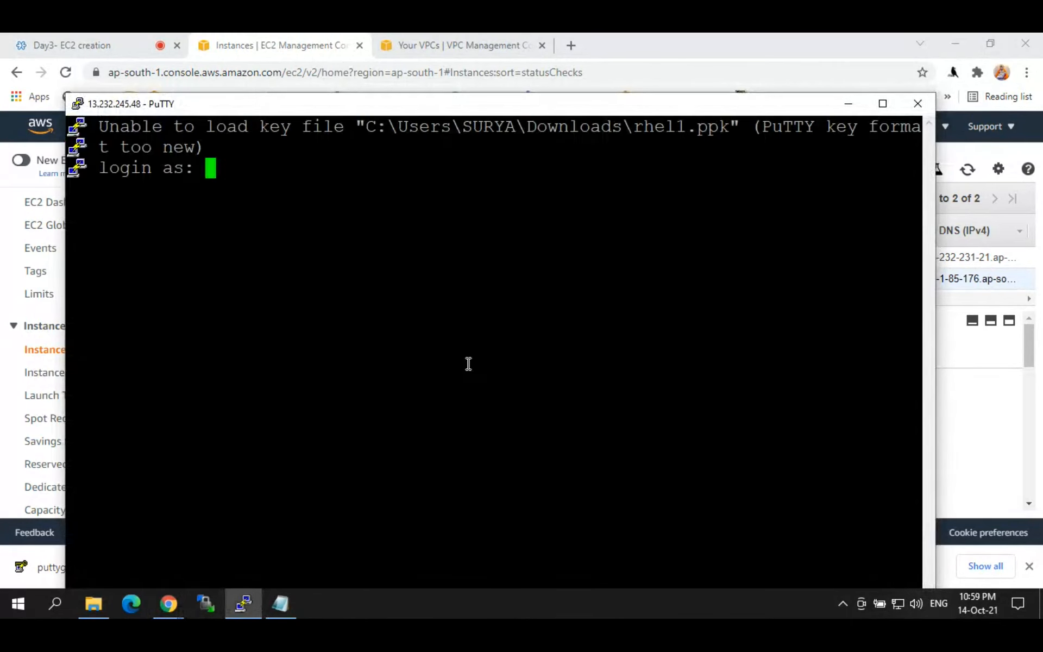
{"action": "type", "text": "ec2-user"}
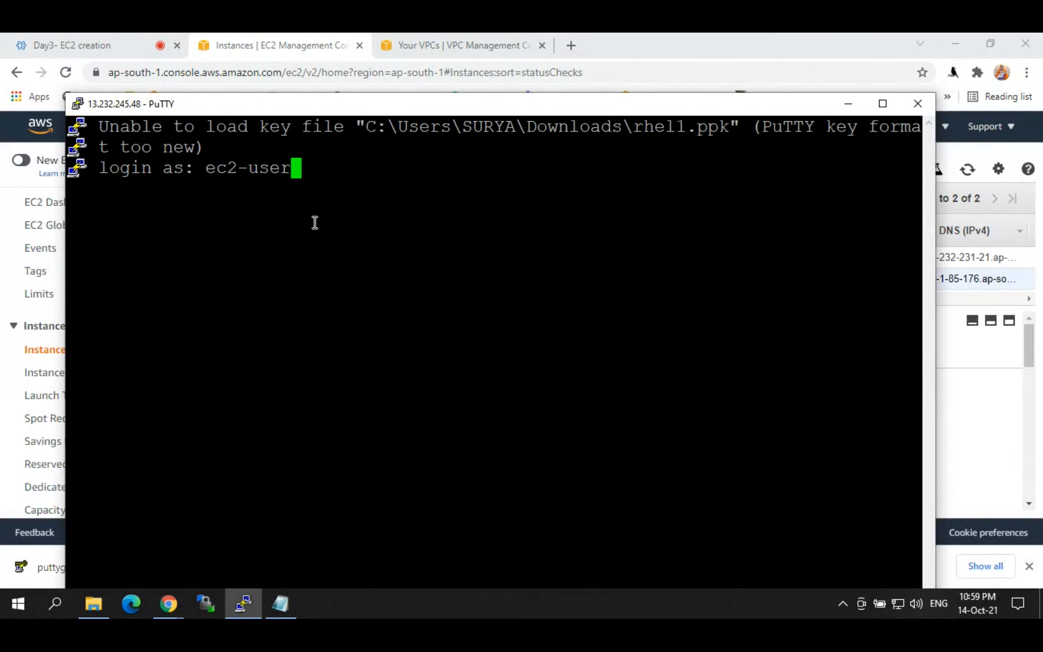
{"action": "key", "text": "Return"}
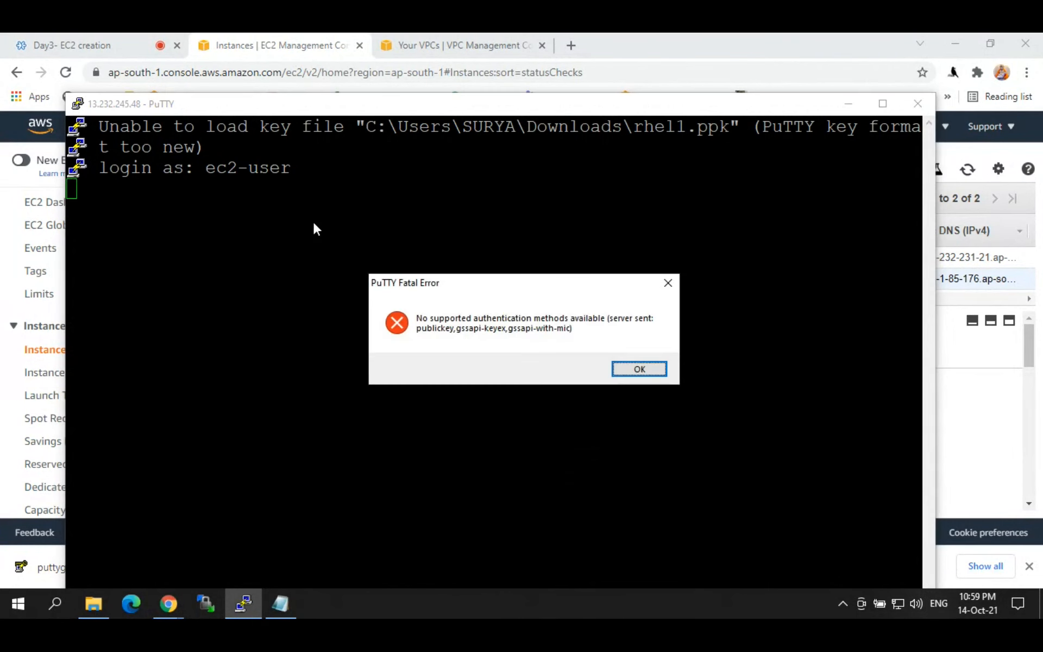
{"action": "key", "text": "Return"}
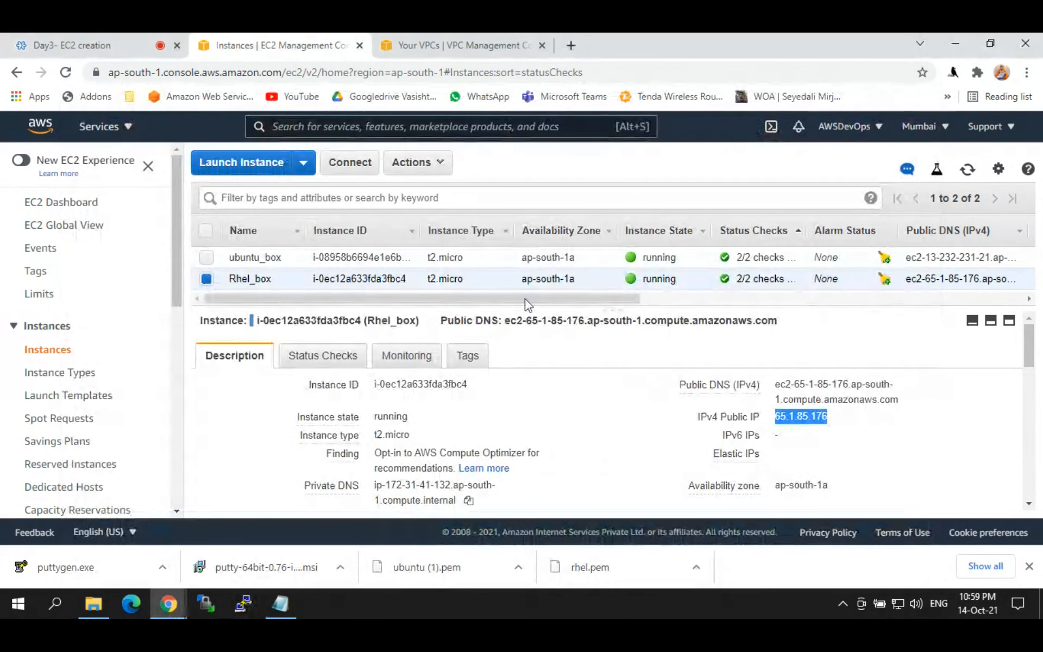
Step: Launch PuTTY from Windows search and paste 65.1.85.176 as the host name
{"action": "mouse_move", "coordinate": [563, 303]}
{"action": "left_mouse_down"}
{"action": "mouse_move", "coordinate": [575, 289]}
{"action": "mouse_move", "coordinate": [563, 302]}
{"action": "left_mouse_up"}
{"action": "left_click", "coordinate": [56, 603]}
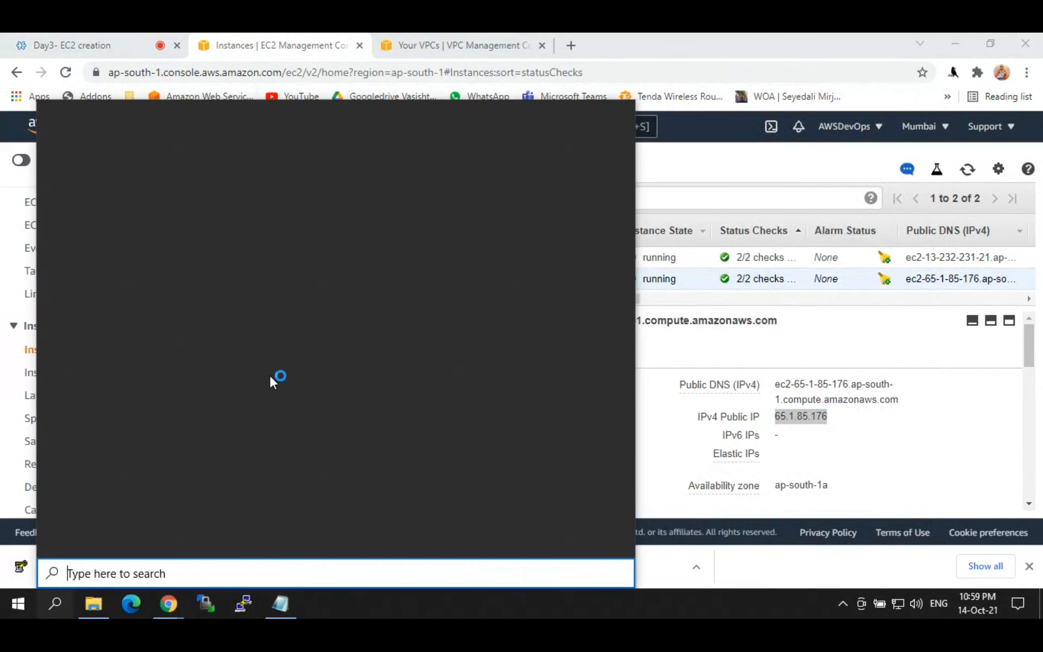
{"action": "type", "text": "puty"}
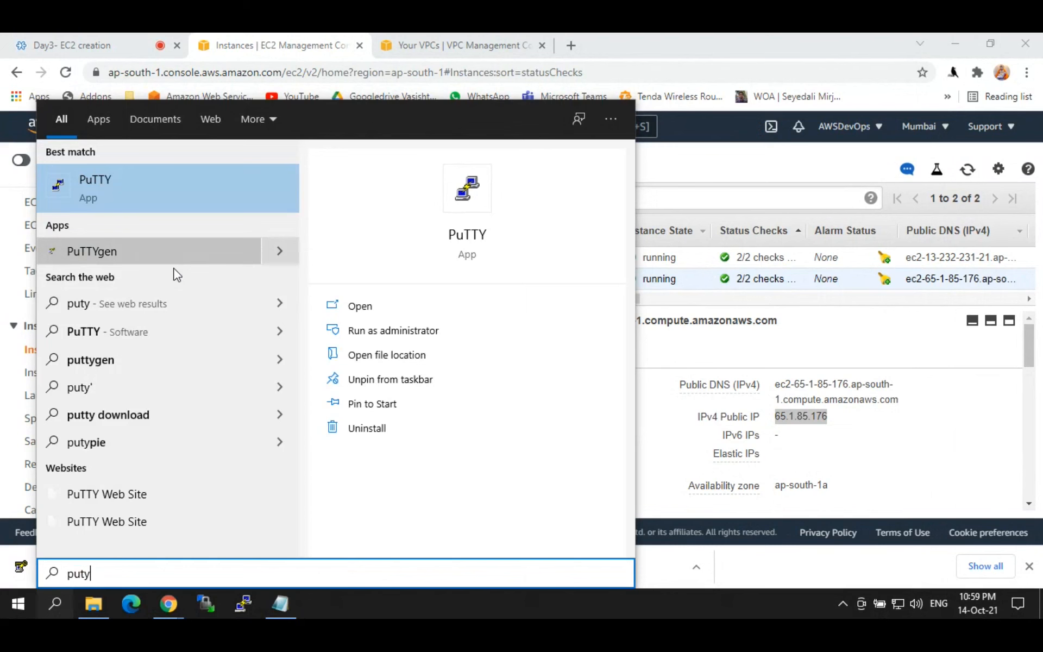
{"action": "key", "text": "Return"}
{"action": "key", "text": "ctrl+v"}
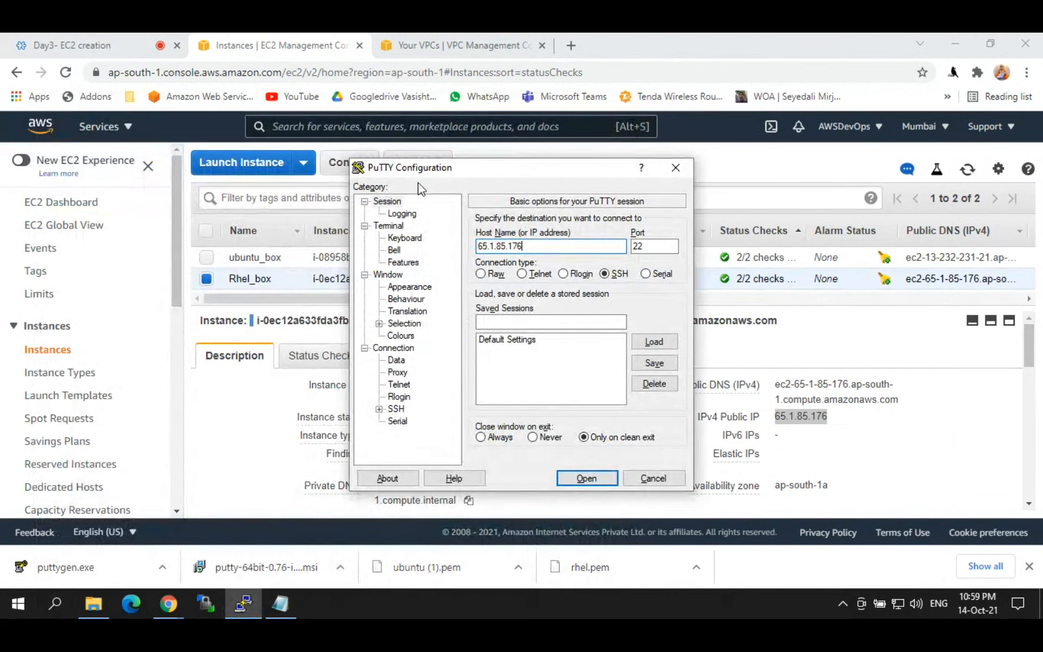
Step: Load rhel1.ppk as the private key, connect, and highlight 'too new' in the key error
{"action": "left_click", "coordinate": [378, 409]}
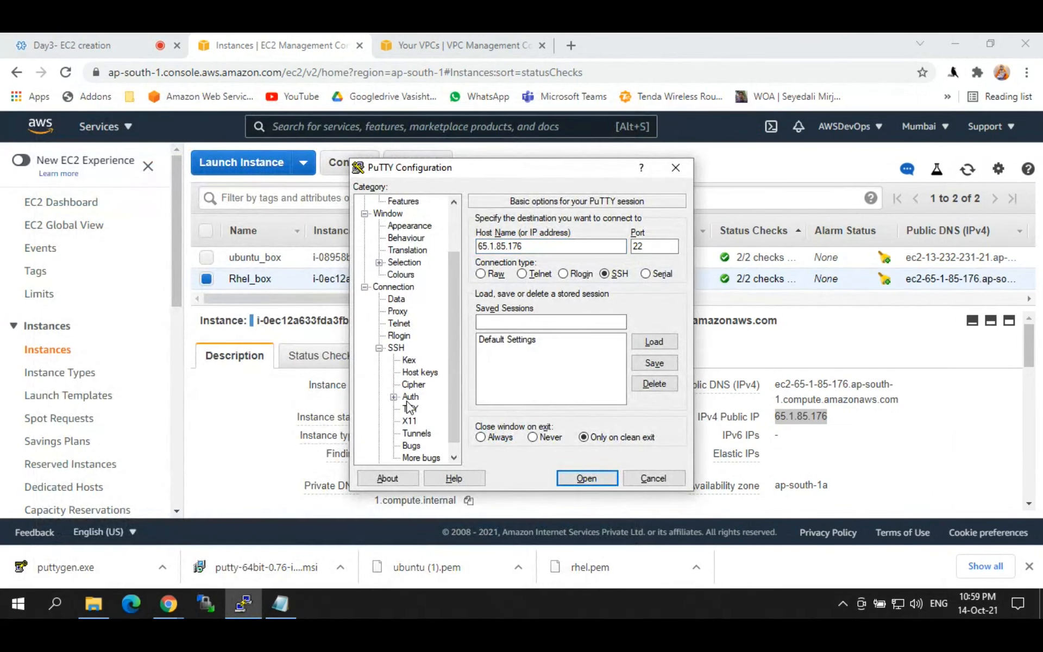
{"action": "left_click", "coordinate": [409, 398]}
{"action": "left_click", "coordinate": [660, 374]}
{"action": "double_click", "coordinate": [511, 326]}
{"action": "left_click", "coordinate": [587, 474]}
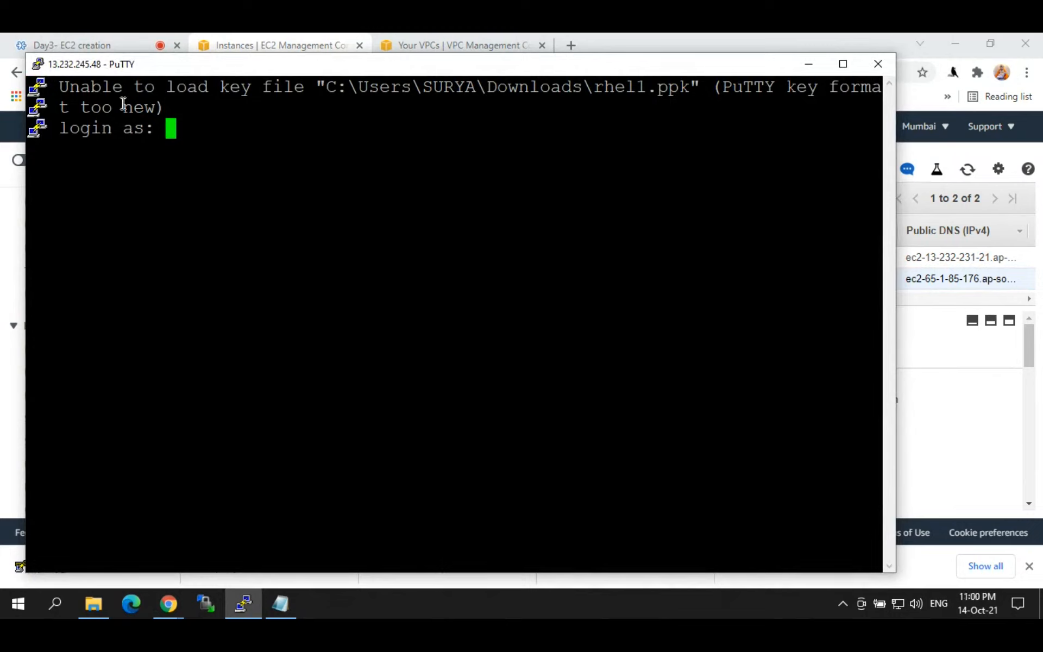
{"action": "left_click_drag", "start_coordinate": [85, 108], "coordinate": [145, 105]}
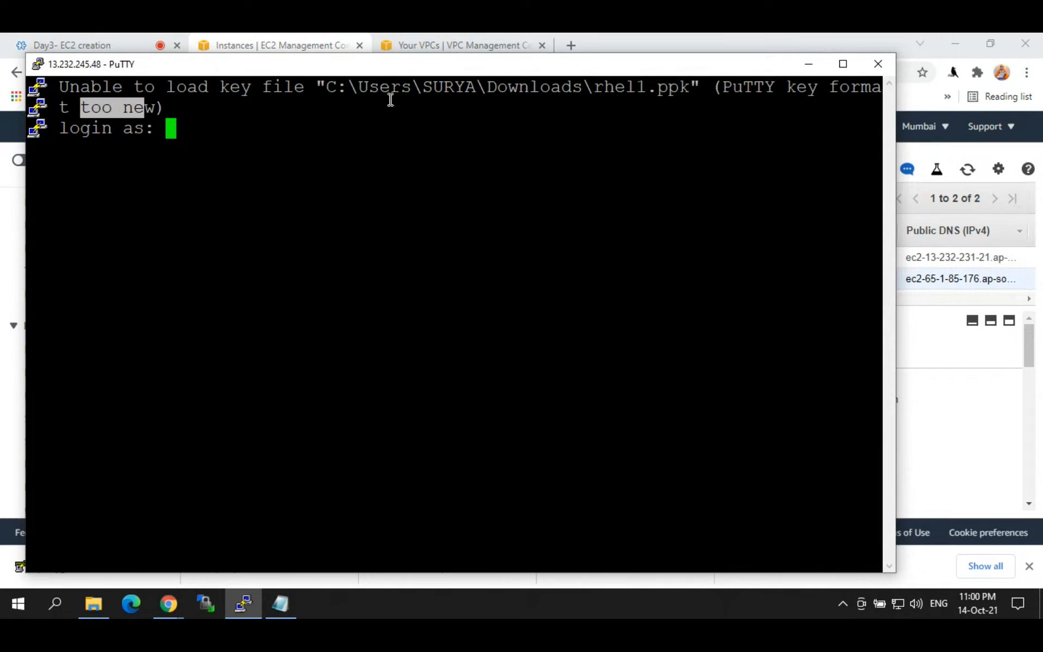
Step: Close the failed PuTTY session, reopen and dismiss PuTTY Configuration, then bring up Windows search
{"action": "left_click", "coordinate": [880, 65]}
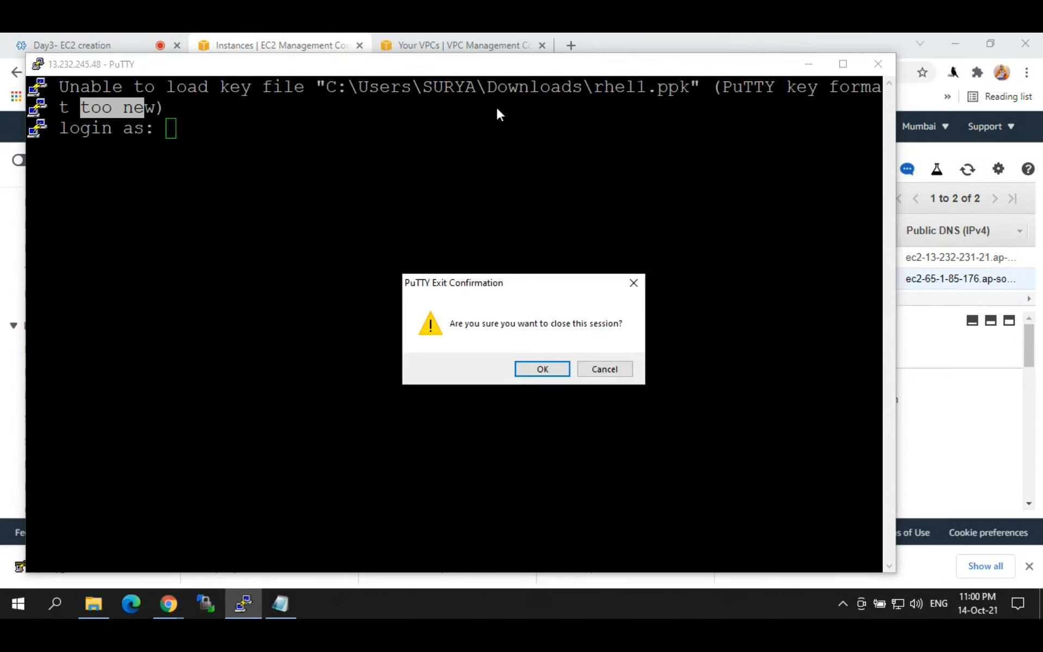
{"action": "left_click", "coordinate": [532, 364]}
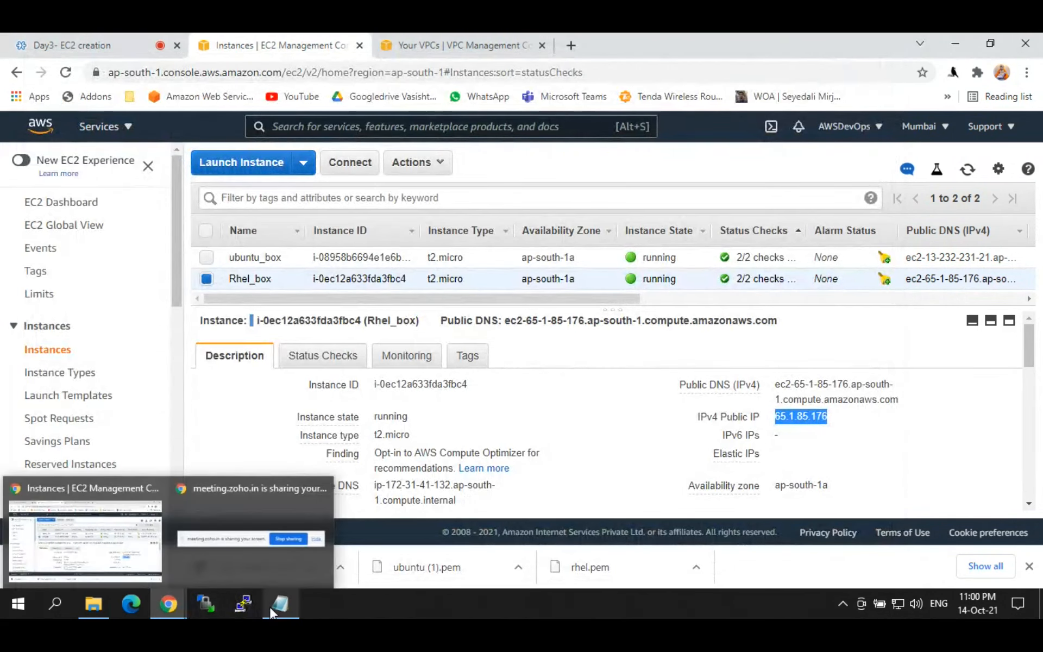
{"action": "left_click", "coordinate": [237, 602]}
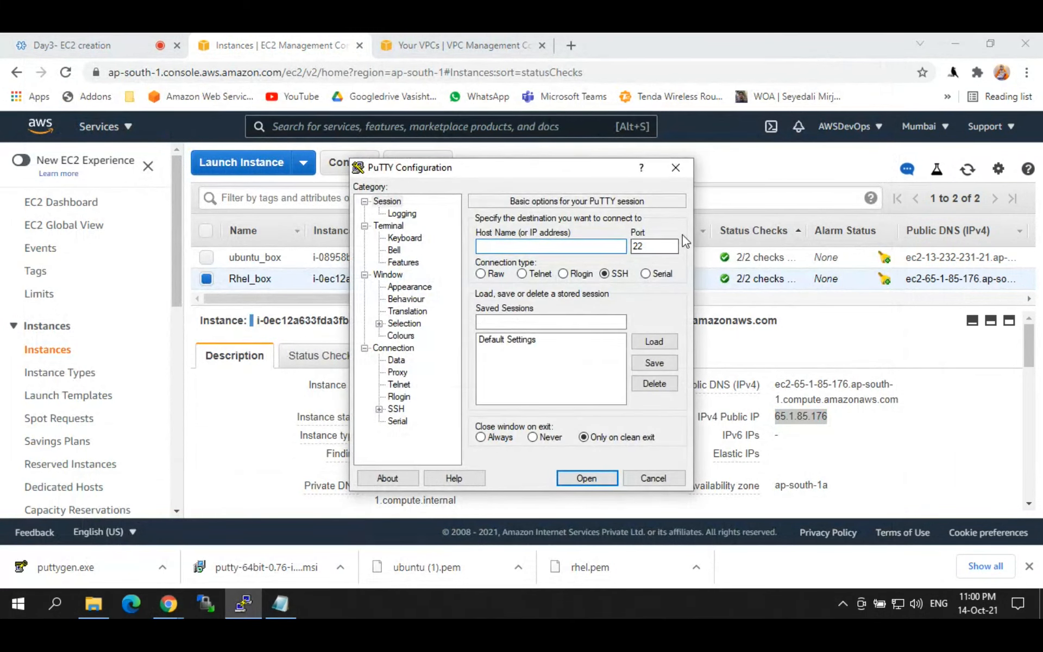
{"action": "left_click", "coordinate": [677, 167]}
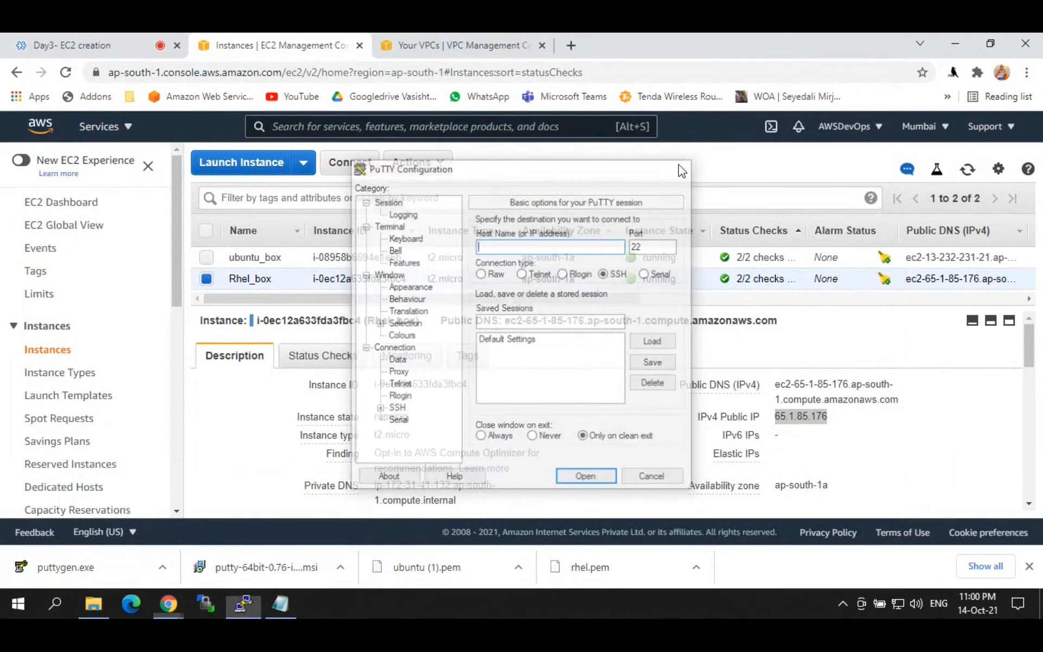
{"action": "left_click", "coordinate": [57, 606]}
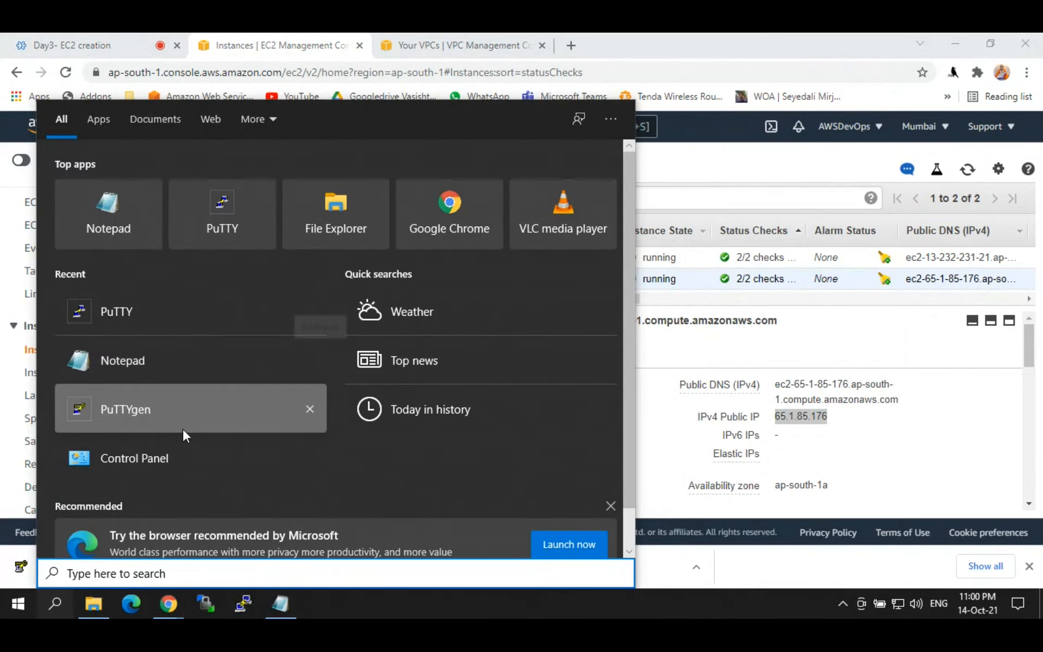
Step: Uninstall PuTTY release 0.74 from Control Panel's Programs and Features
{"action": "key", "text": "Escape"}
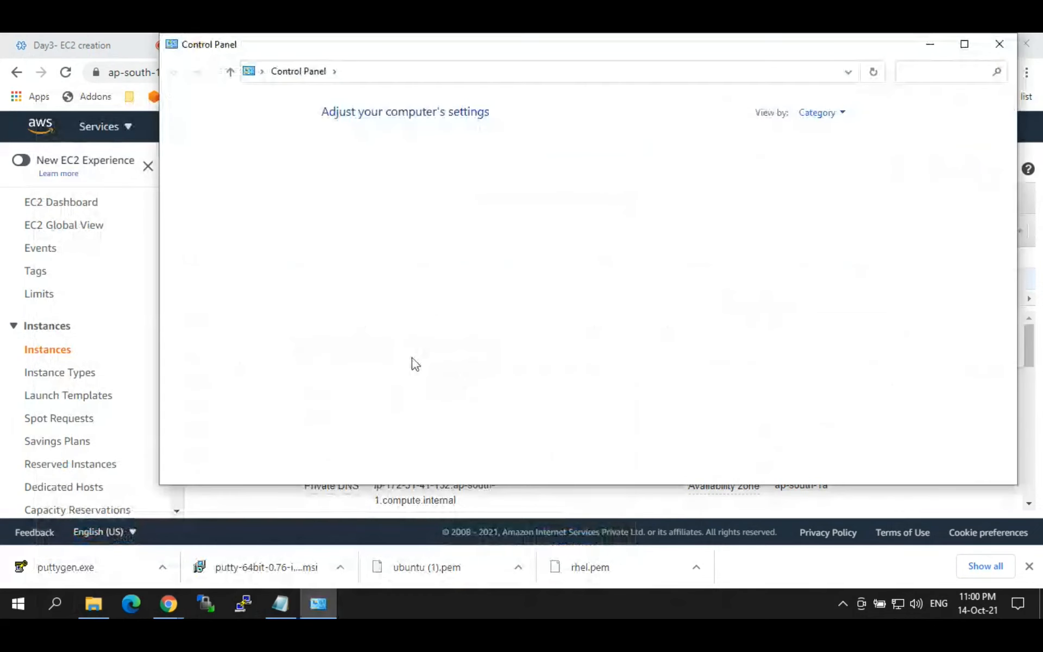
{"action": "left_click", "coordinate": [404, 335]}
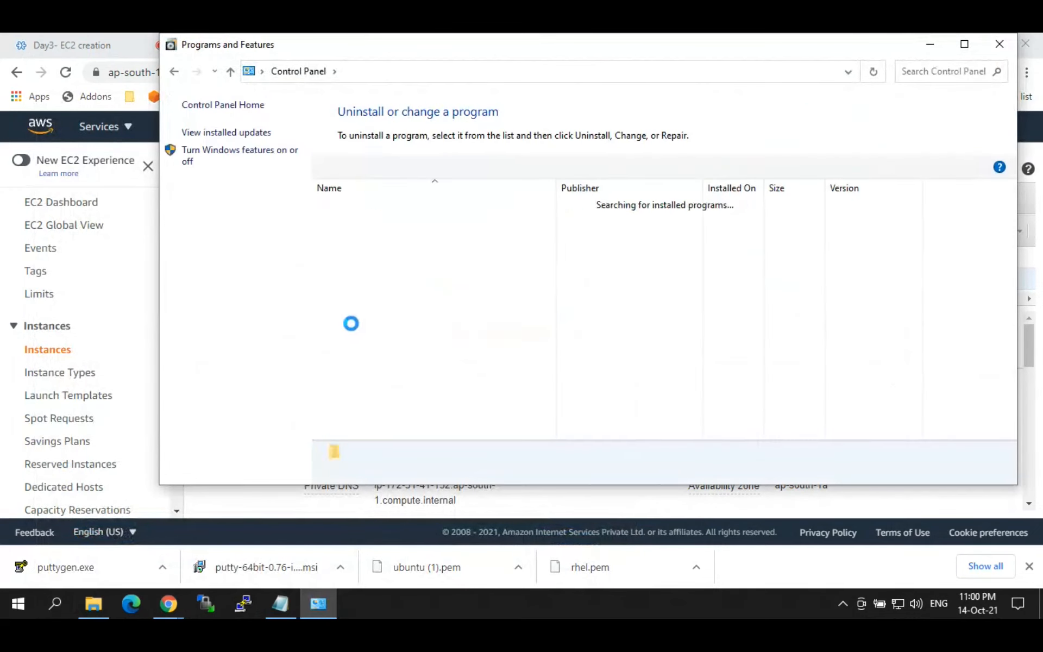
{"action": "left_click", "coordinate": [381, 292]}
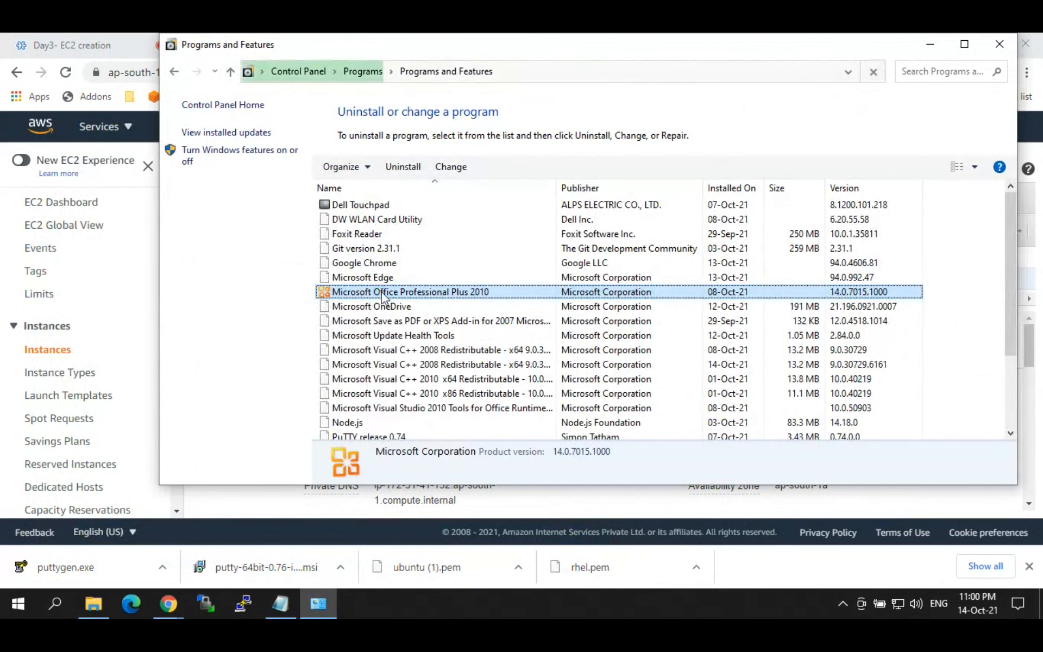
{"action": "left_click", "coordinate": [375, 436]}
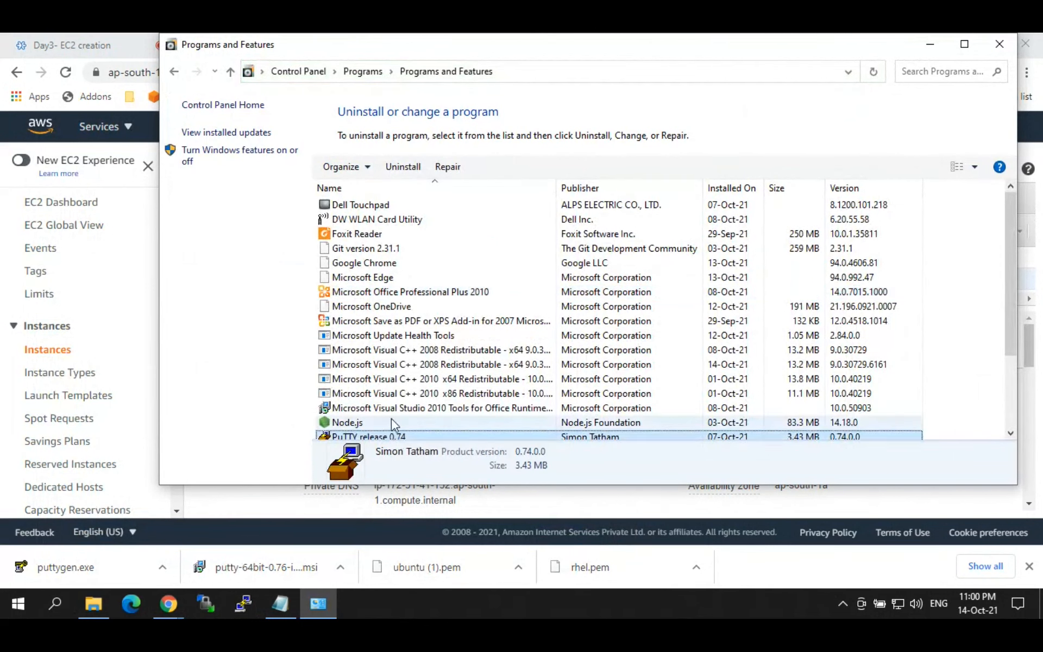
{"action": "left_click", "coordinate": [405, 167]}
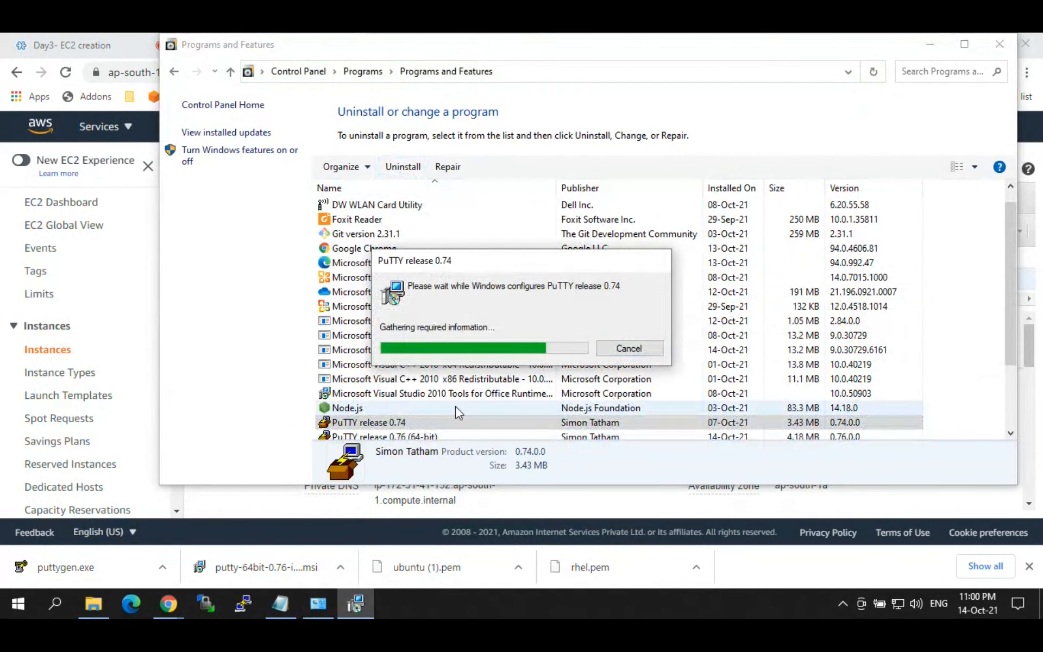
Step: Return to the EC2 Instances Chrome window and open a new blank tab
{"action": "left_click", "coordinate": [168, 604]}
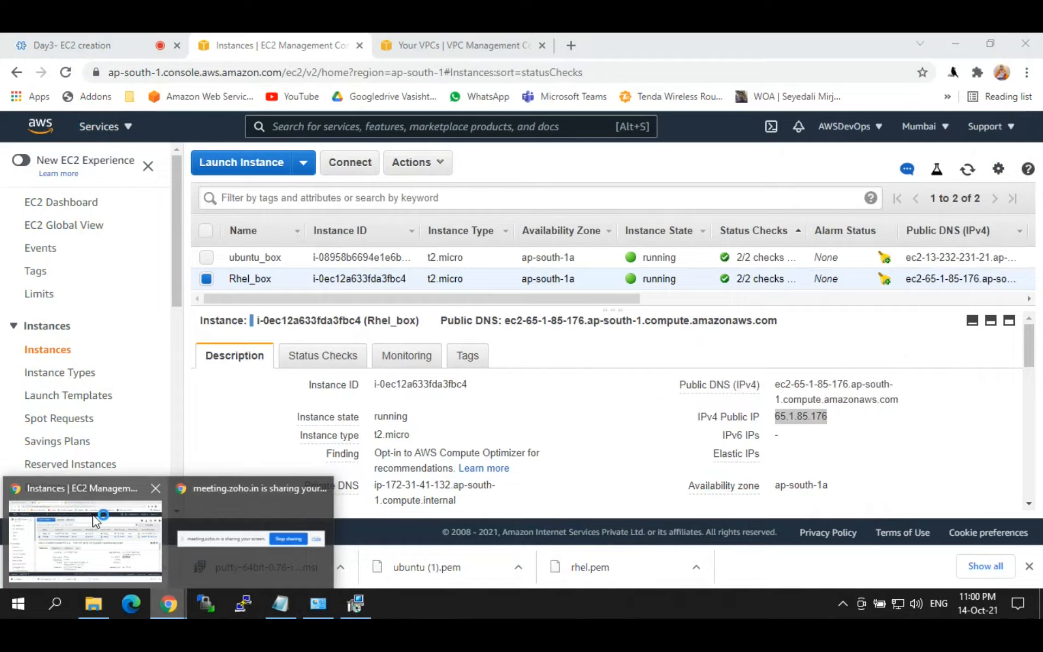
{"action": "left_click", "coordinate": [87, 538]}
{"action": "left_click", "coordinate": [566, 35]}
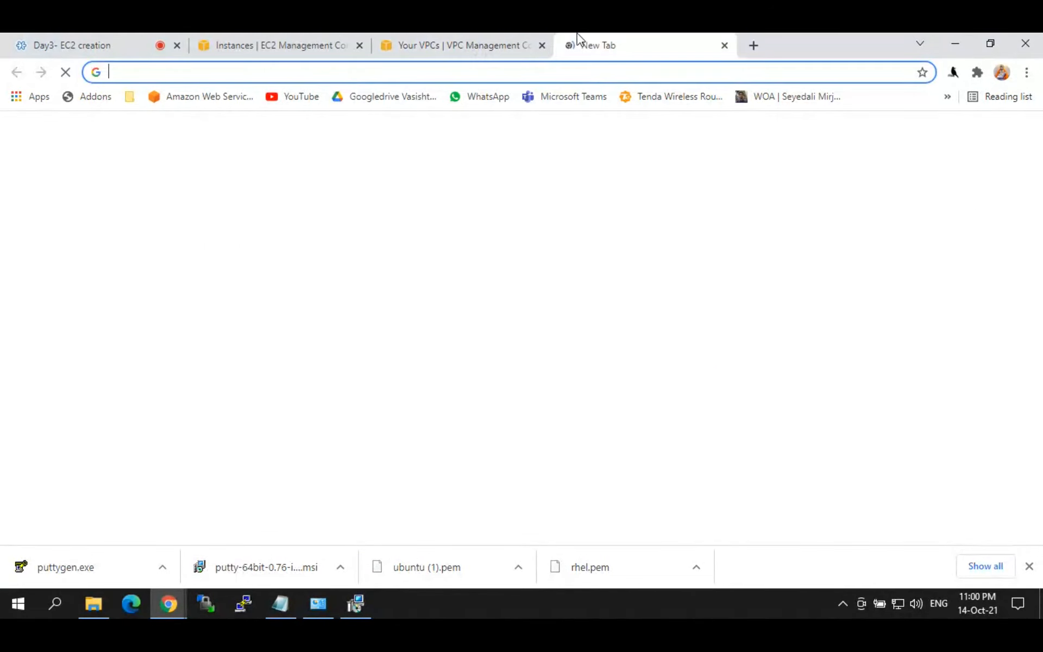
Step: Google 'putty older versions' to find earlier PuTTY downloads
{"action": "type", "text": "putty download"}
{"action": "key", "text": "Return"}
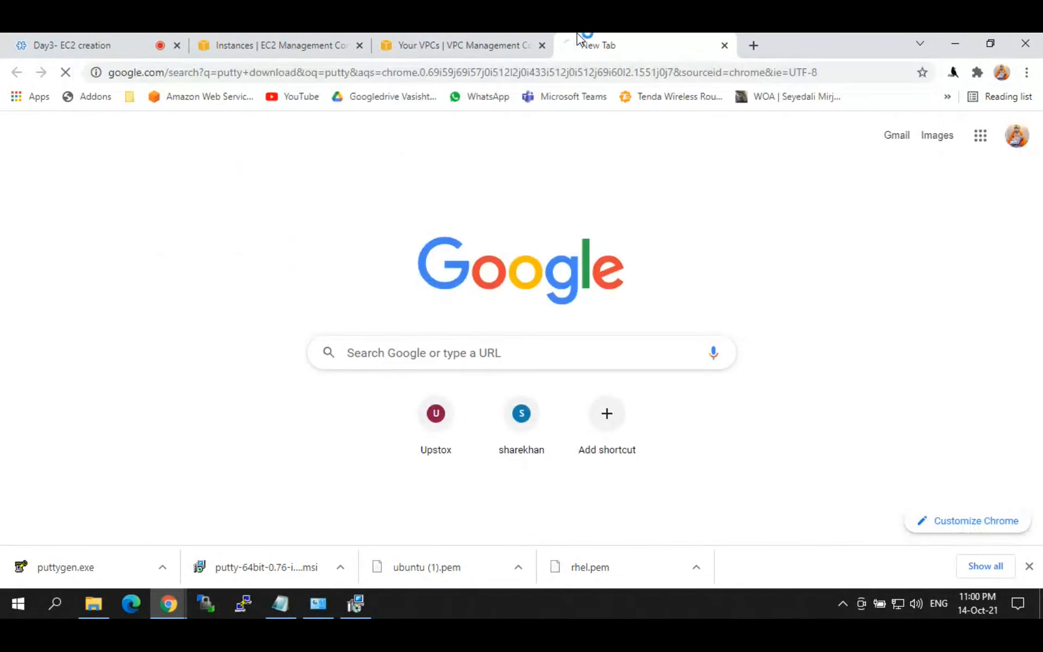
{"action": "left_click", "coordinate": [311, 139]}
{"action": "type", "text": "ol"}
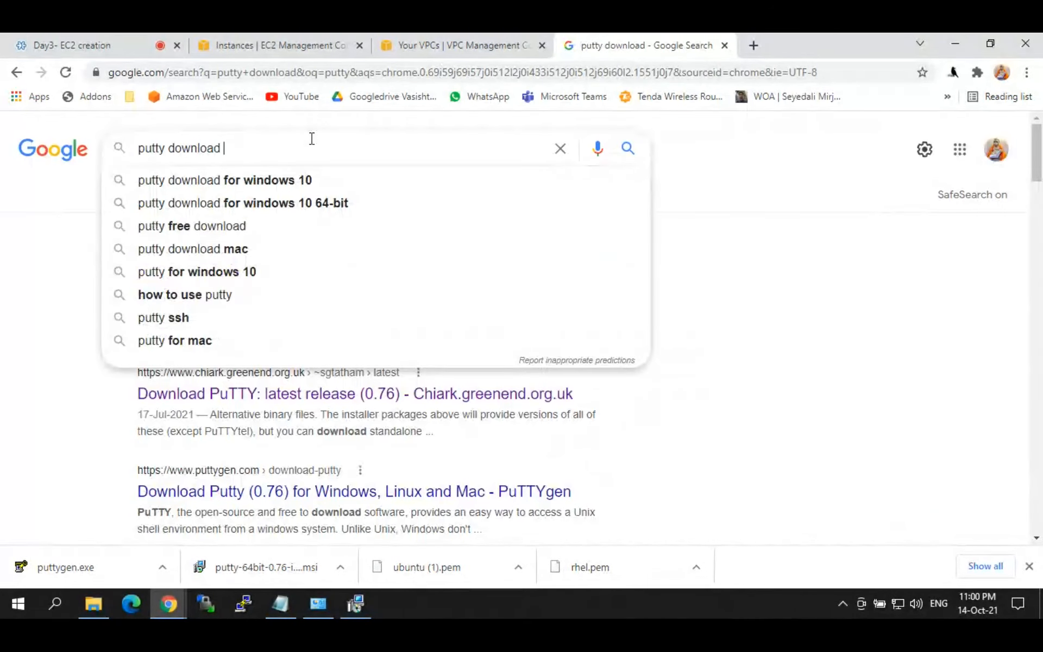
{"action": "type", "text": "der v"}
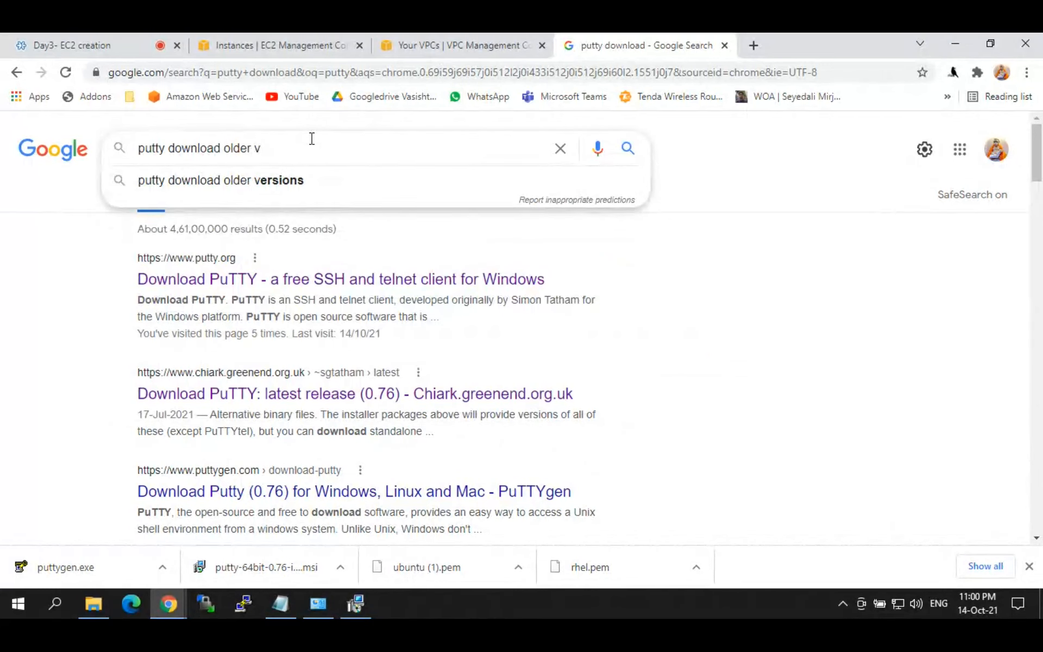
{"action": "type", "text": "ersions"}
{"action": "key", "text": "Return"}
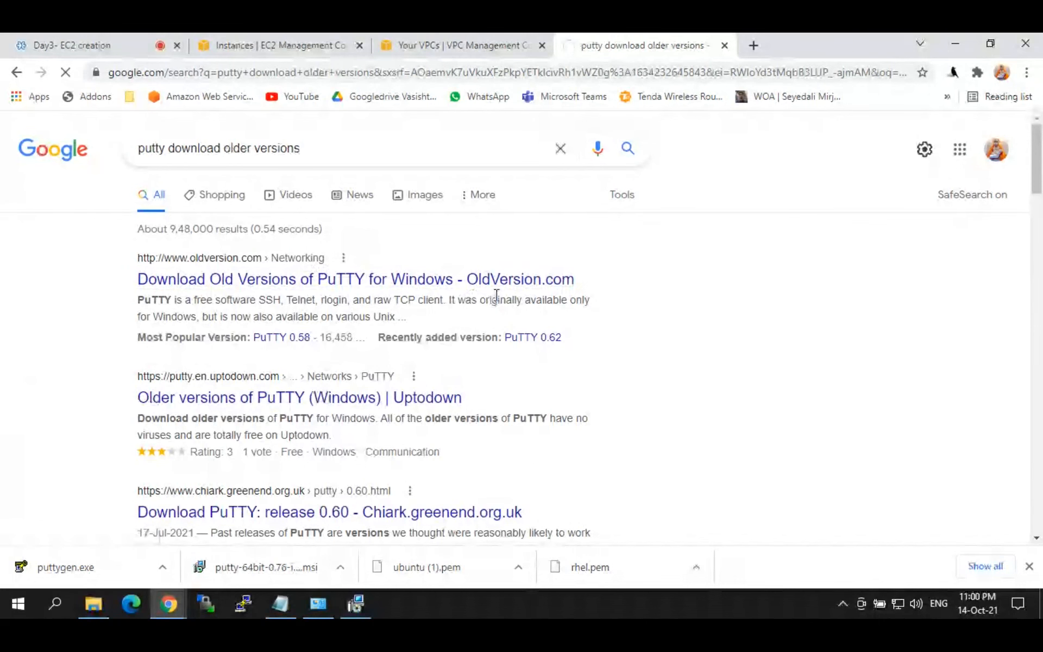
Step: Open the Uptodown result in a new tab and show its PuTTY older-versions list
{"action": "left_click", "coordinate": [245, 402]}
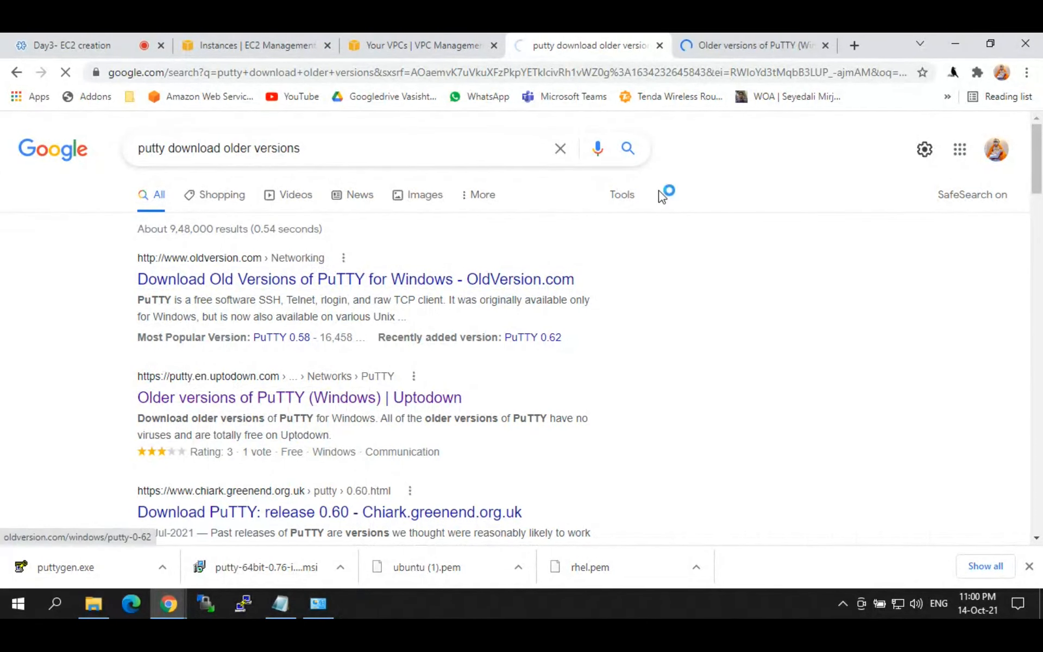
{"action": "left_click", "coordinate": [706, 46]}
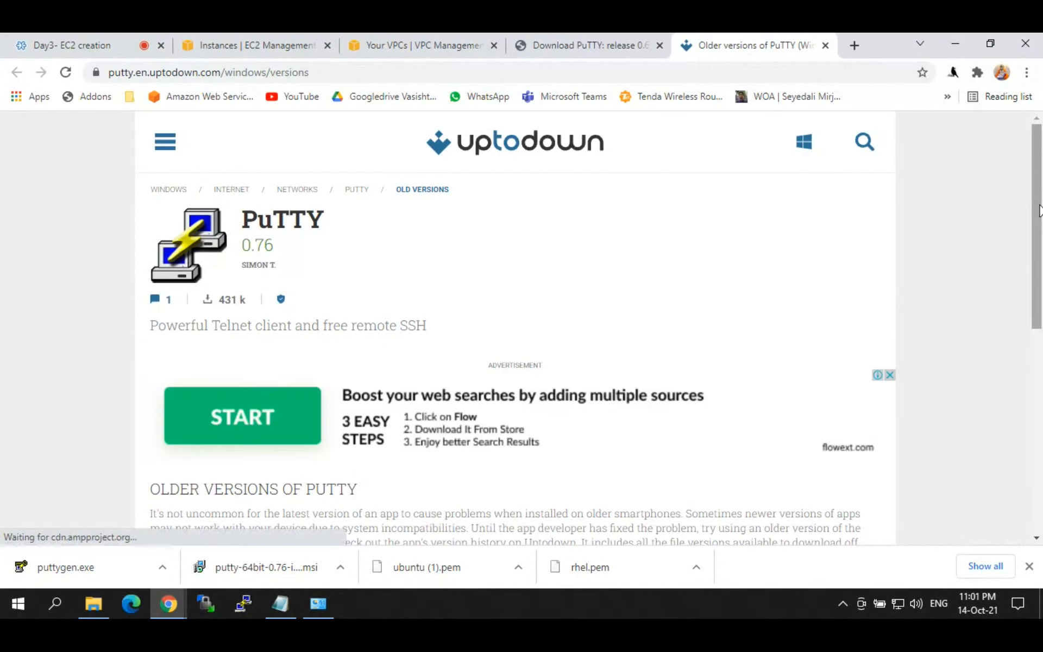
{"action": "left_click_drag", "start_coordinate": [1040, 209], "coordinate": [1041, 279]}
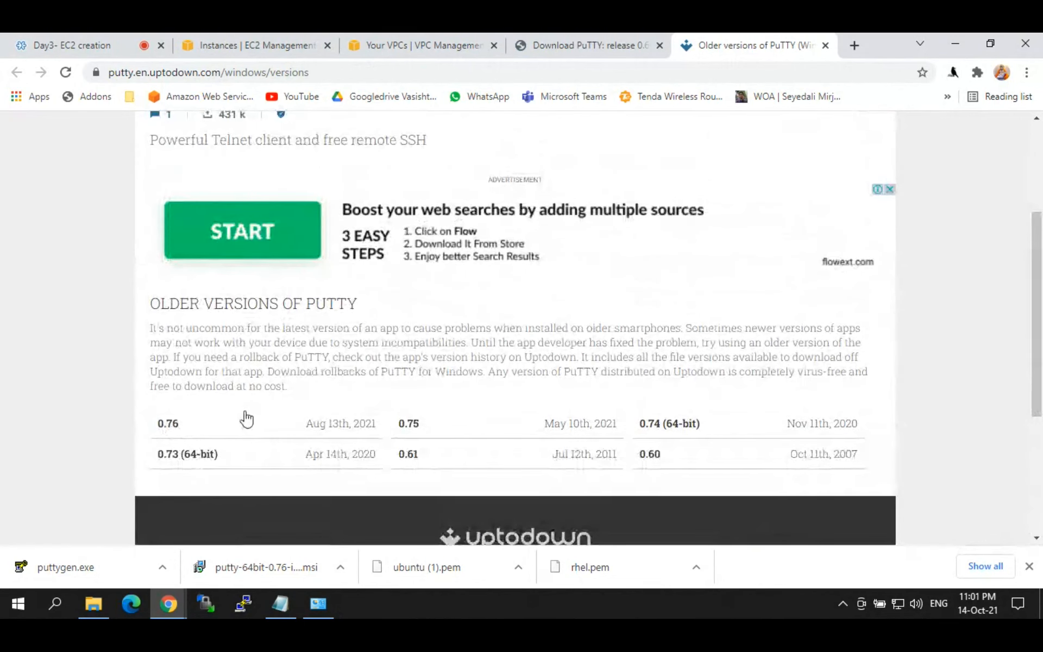
{"action": "scroll", "coordinate": [151, 337], "scroll_direction": "up", "scroll_amount": 4}
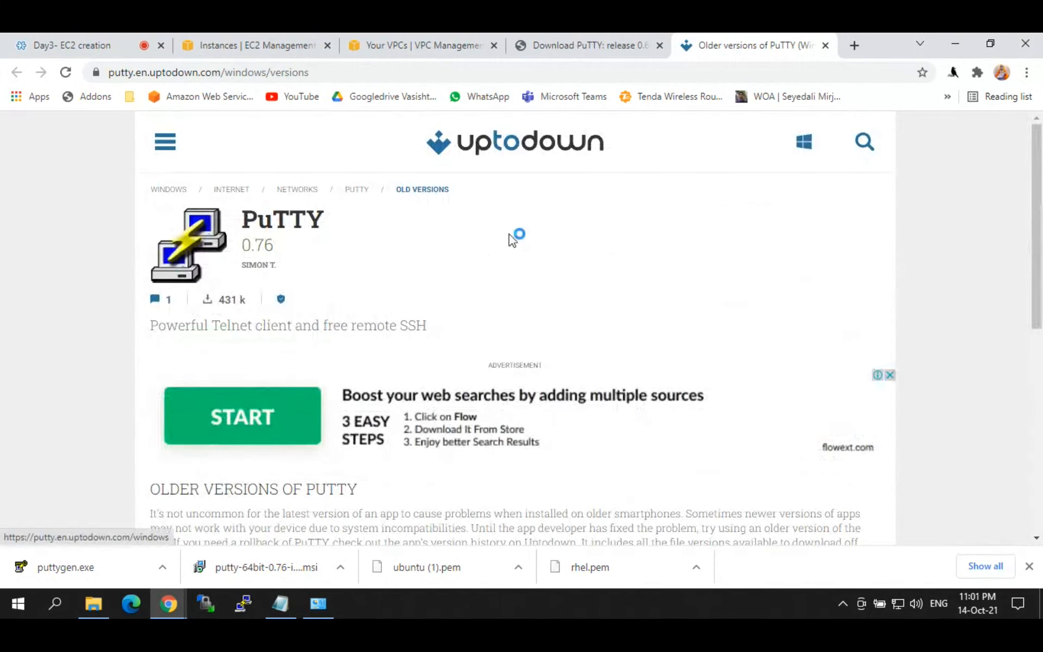
{"action": "left_click_drag", "start_coordinate": [1040, 214], "coordinate": [1040, 254]}
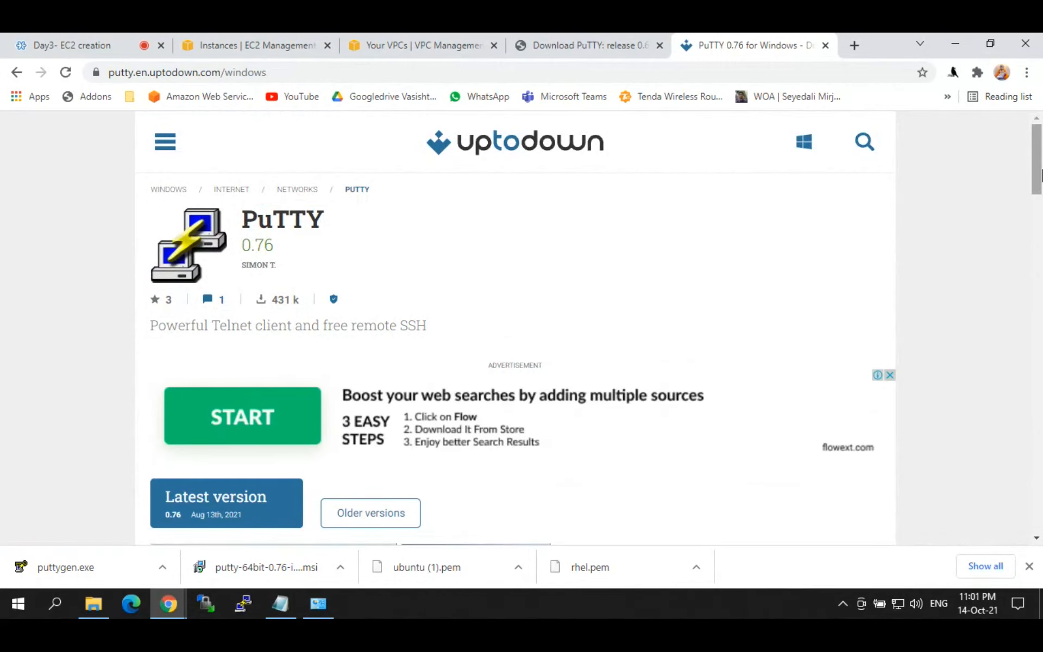
{"action": "left_click_drag", "start_coordinate": [1041, 174], "coordinate": [1016, 196]}
{"action": "left_click_drag", "start_coordinate": [1036, 153], "coordinate": [1036, 202]}
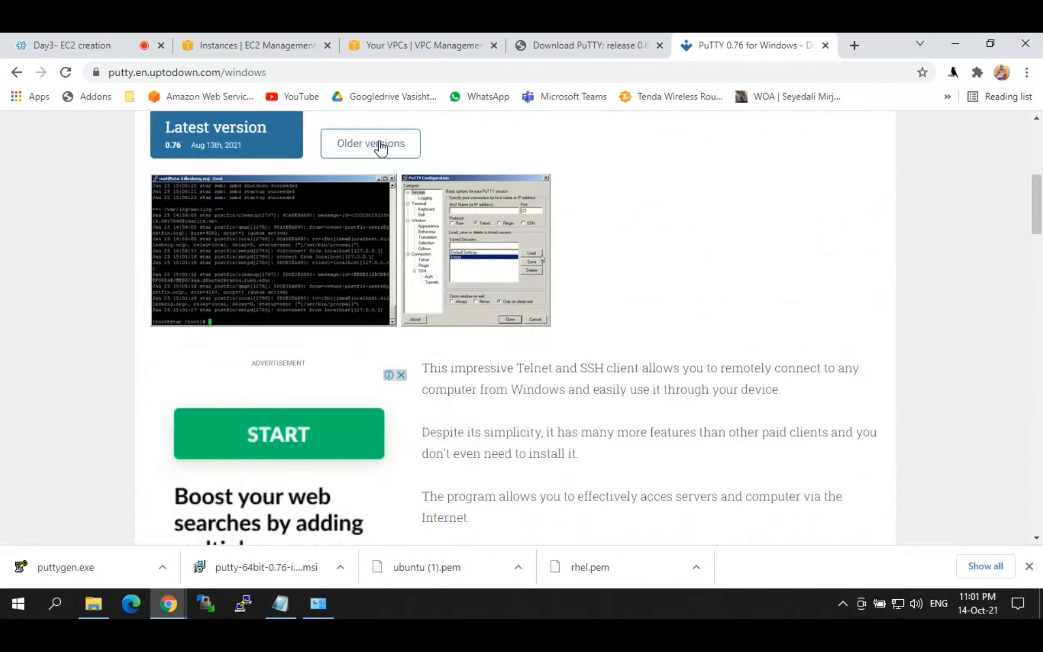
{"action": "left_click", "coordinate": [382, 146]}
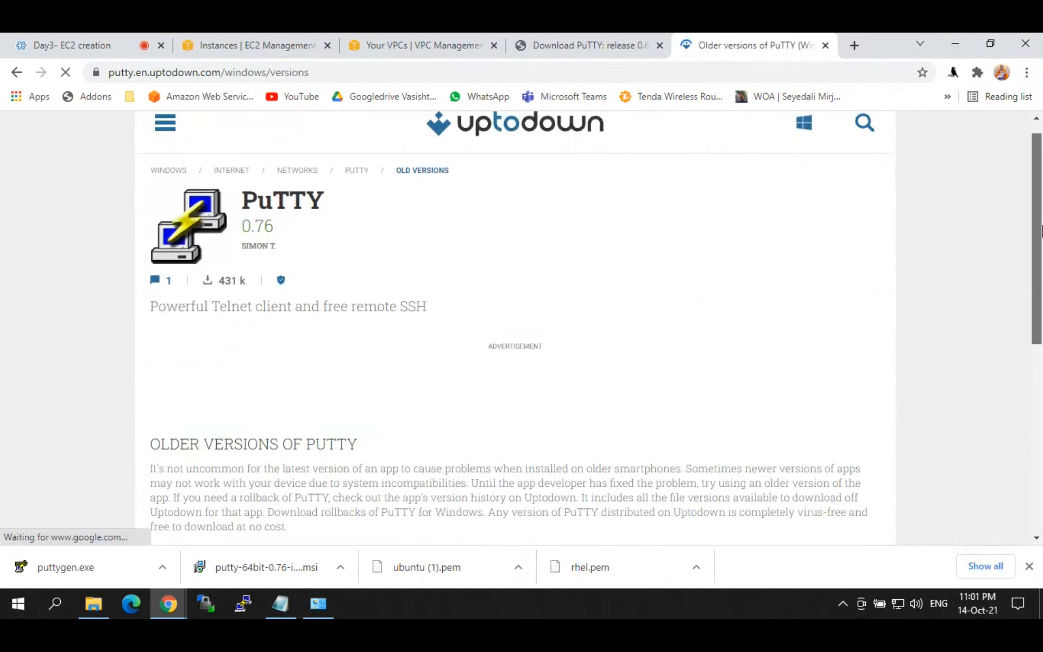
{"action": "mouse_move", "coordinate": [1041, 231]}
{"action": "left_mouse_down"}
{"action": "mouse_move", "coordinate": [1041, 421]}
{"action": "mouse_move", "coordinate": [1040, 247]}
{"action": "left_mouse_up"}
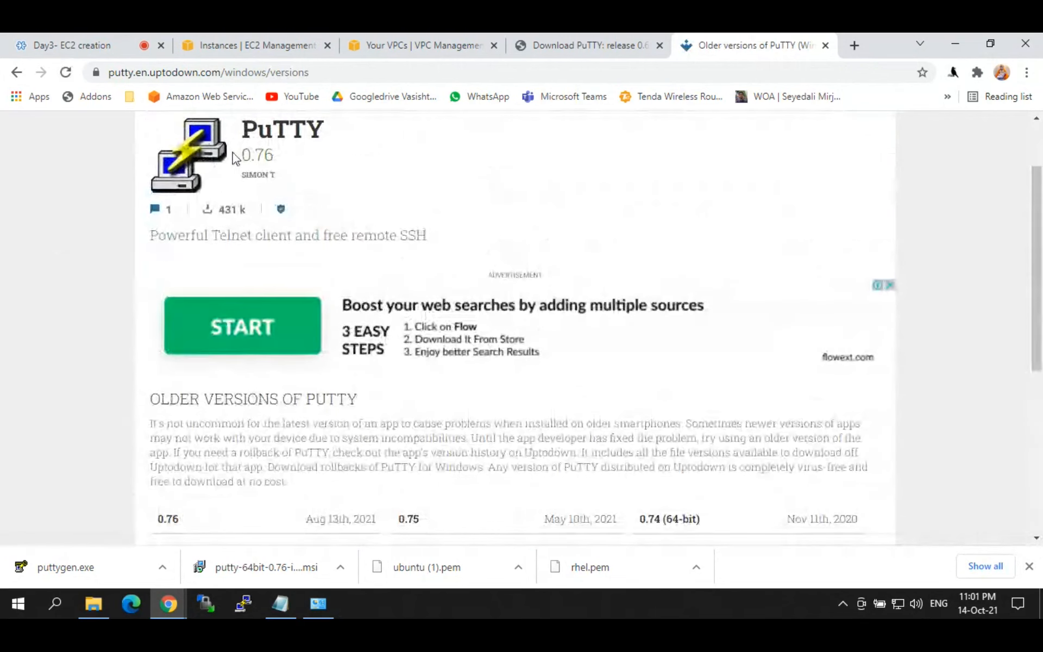
Step: Download putty-0.60-installer.exe from the release 0.60 page and launch the setup wizard
{"action": "left_click", "coordinate": [570, 34]}
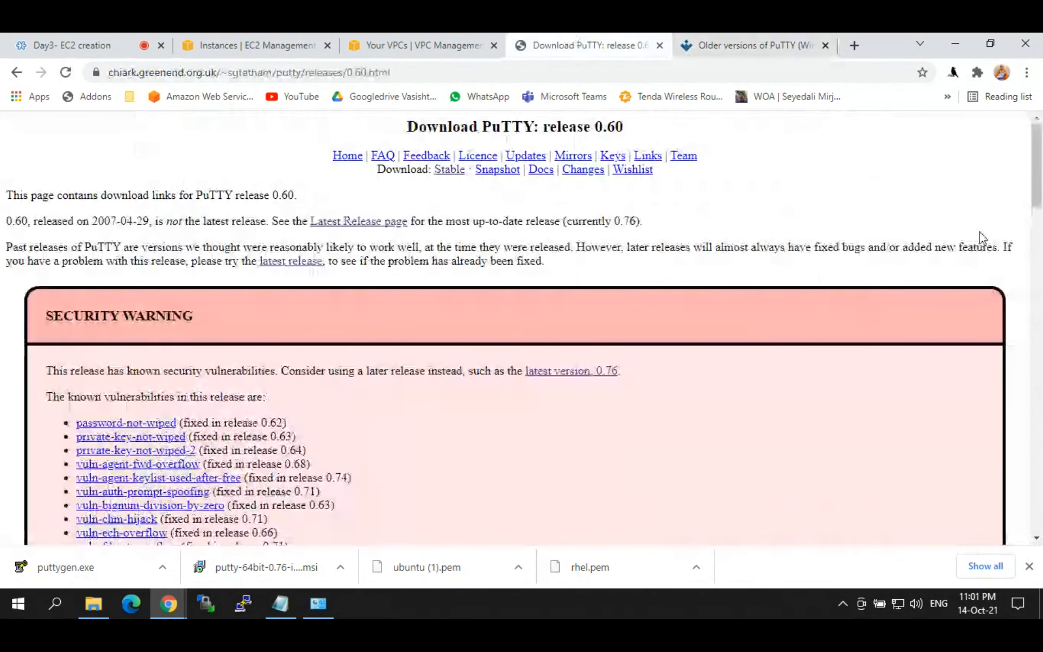
{"action": "mouse_move", "coordinate": [1040, 177]}
{"action": "left_mouse_down"}
{"action": "mouse_move", "coordinate": [1041, 478]}
{"action": "mouse_move", "coordinate": [1032, 176]}
{"action": "left_mouse_up"}
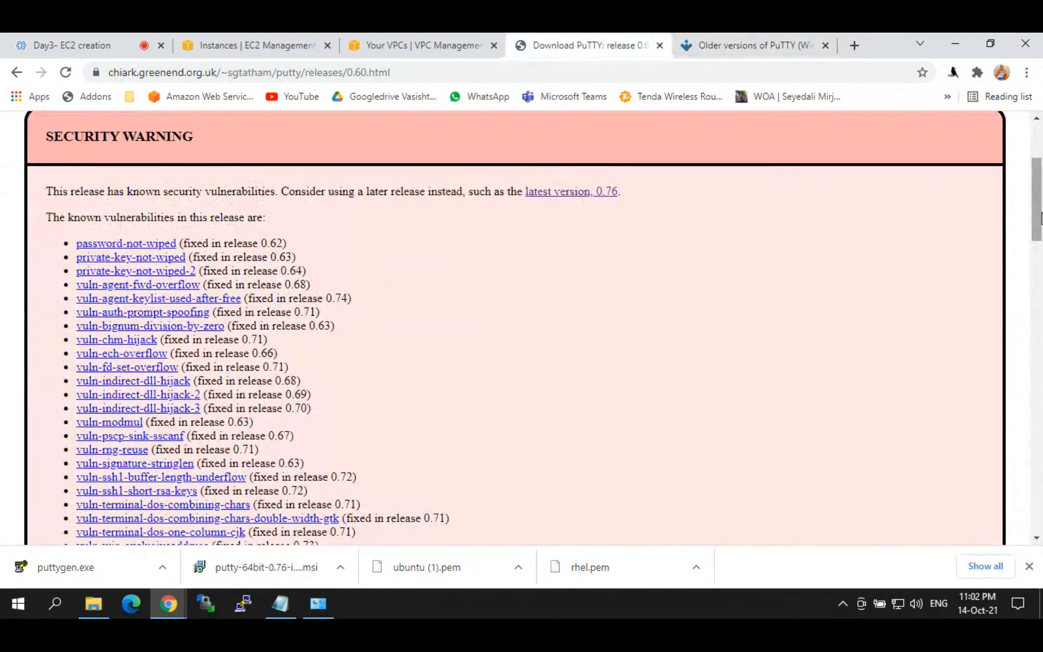
{"action": "left_click_drag", "start_coordinate": [1035, 218], "coordinate": [1035, 184]}
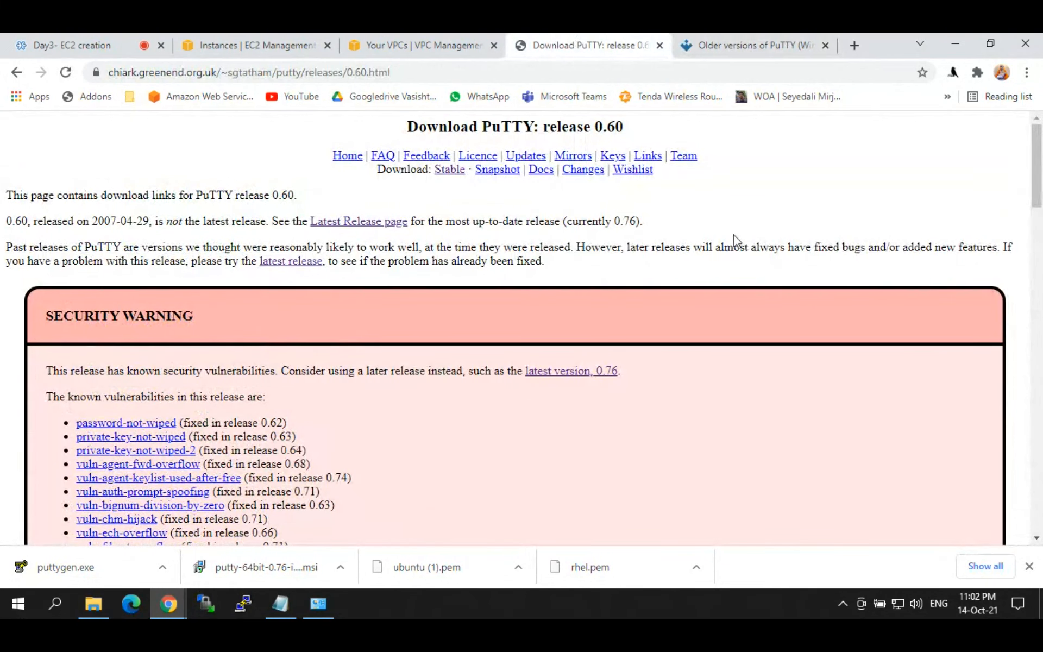
{"action": "left_click_drag", "start_coordinate": [1040, 186], "coordinate": [1040, 311]}
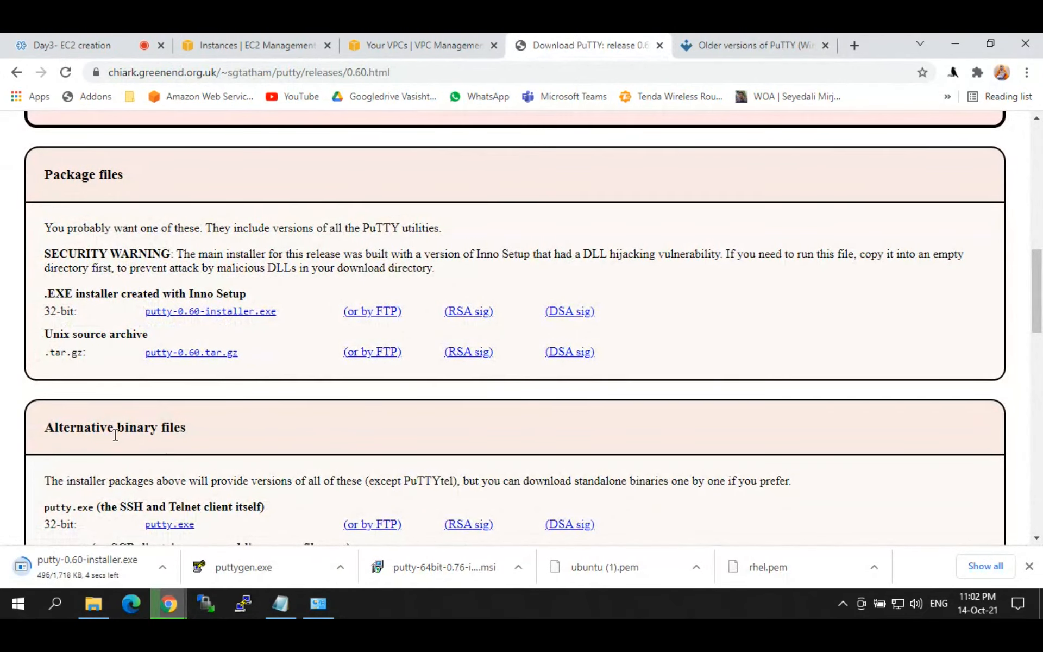
{"action": "left_click", "coordinate": [79, 568]}
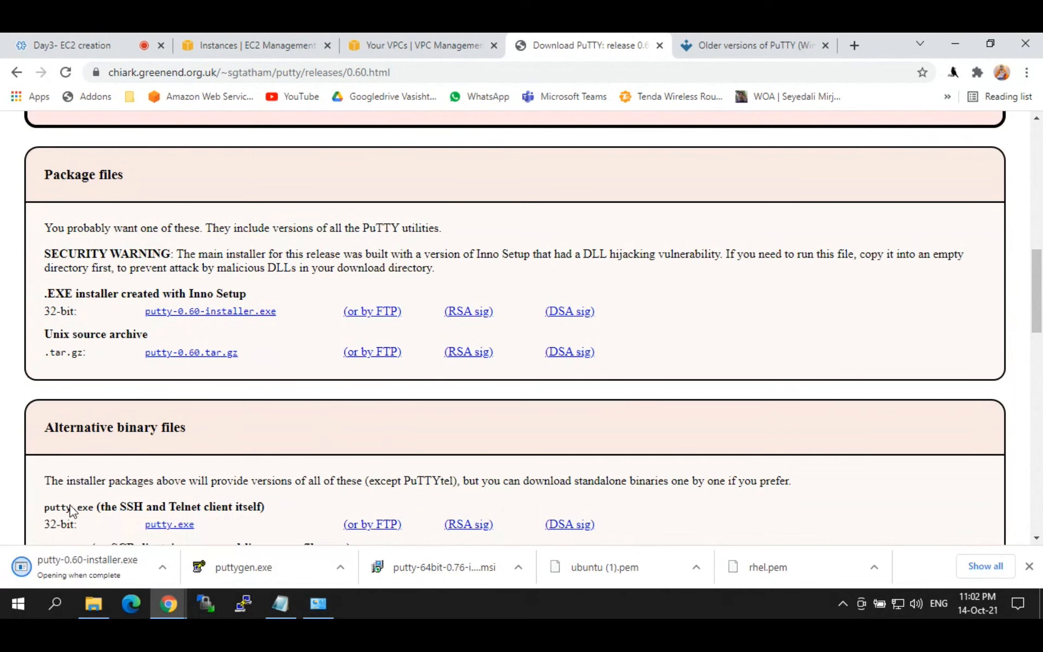
{"action": "left_click", "coordinate": [86, 574]}
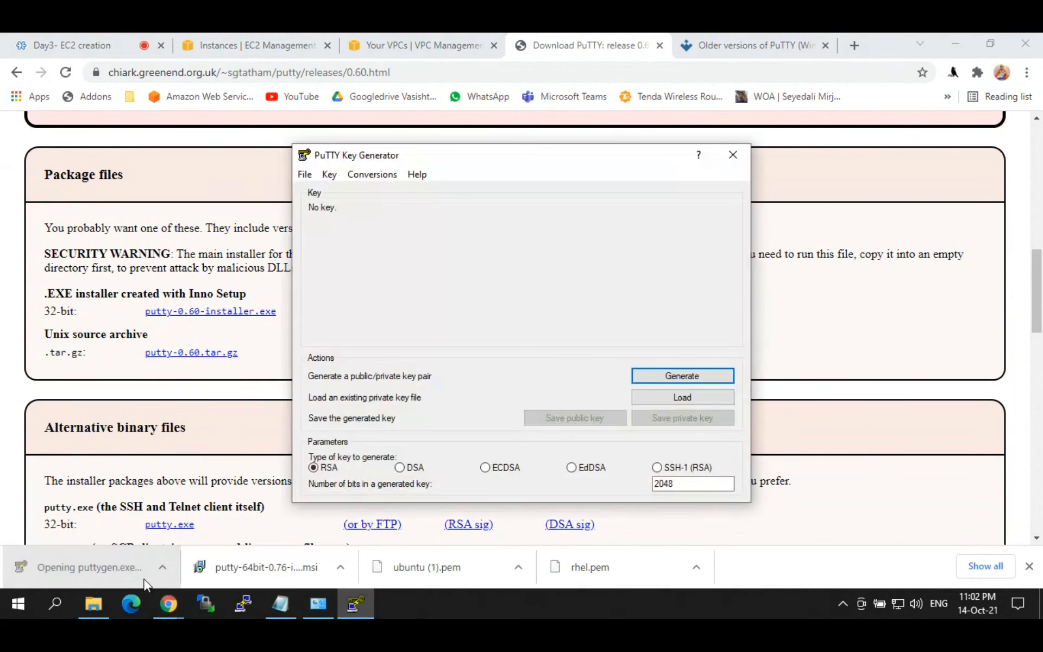
Step: Close PuTTYgen, then run the PuTTY 0.60 installer through Install and Finish
{"action": "left_click", "coordinate": [733, 157]}
{"action": "left_click", "coordinate": [610, 441]}
{"action": "left_click", "coordinate": [609, 440]}
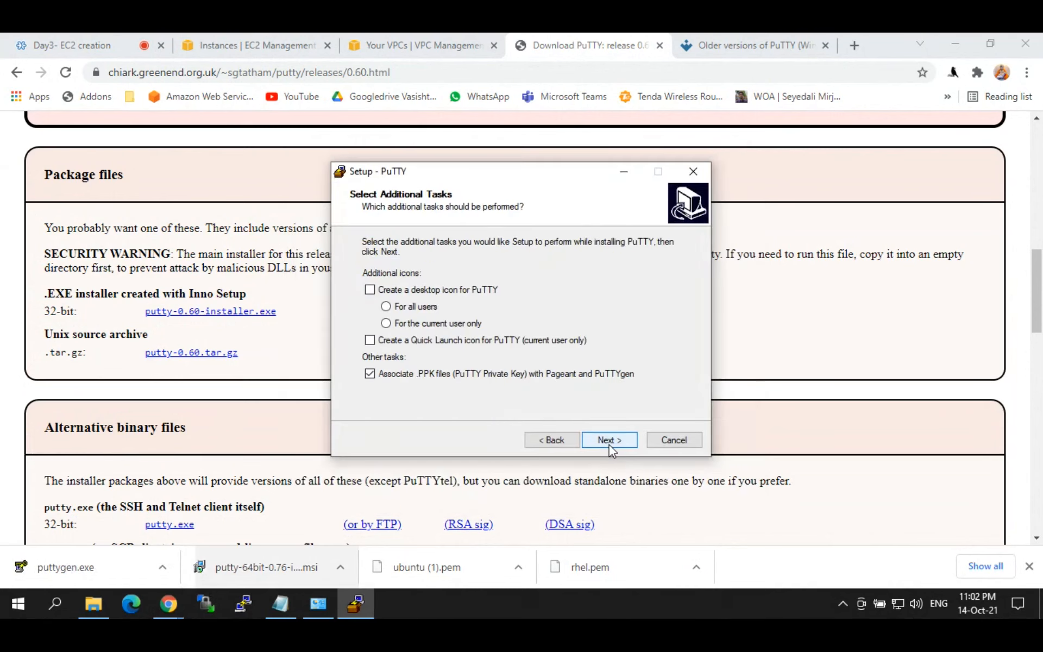
{"action": "left_click", "coordinate": [609, 440]}
{"action": "left_click", "coordinate": [610, 440]}
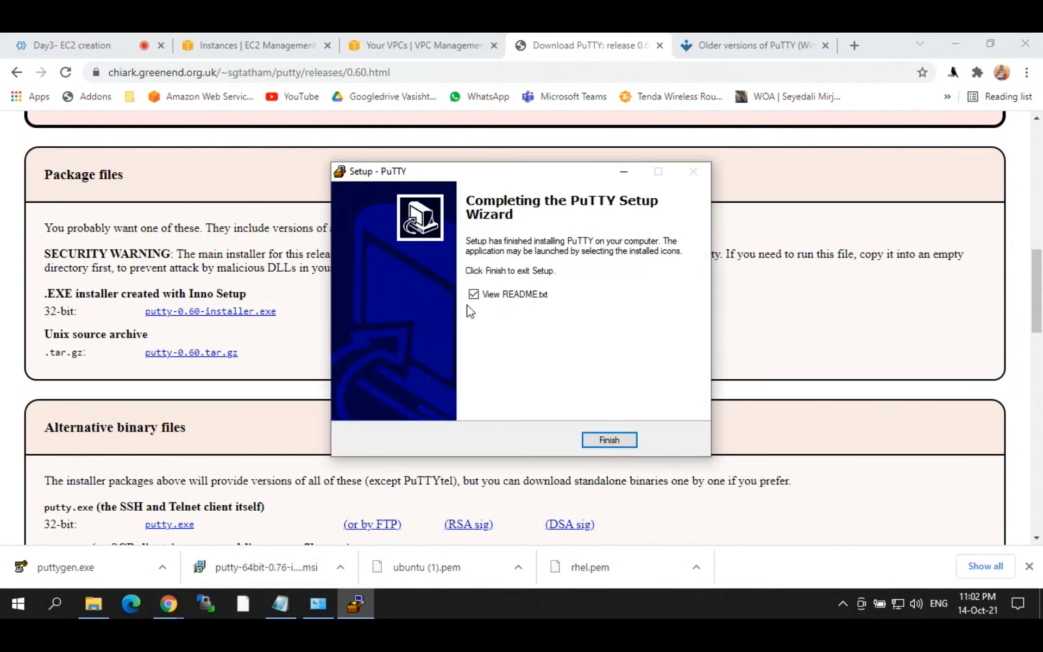
{"action": "left_click", "coordinate": [620, 445]}
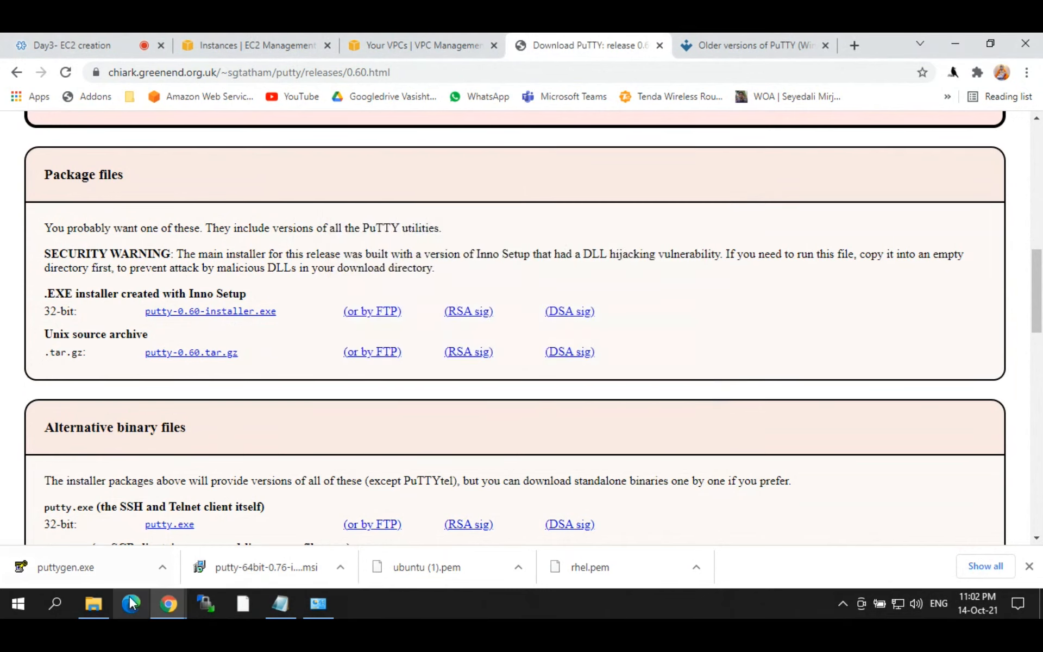
Step: In Downloads, rename rhel1.ppk to rhel.ppk
{"action": "left_click", "coordinate": [94, 603]}
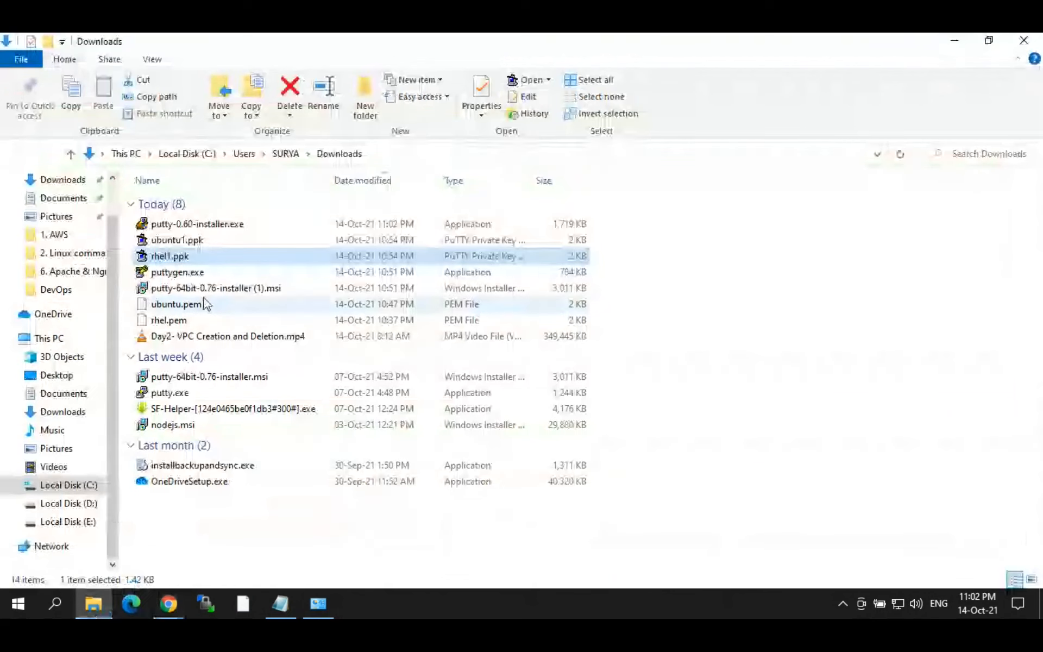
{"action": "left_click", "coordinate": [179, 256]}
{"action": "left_click", "coordinate": [179, 256]}
{"action": "left_click", "coordinate": [190, 261]}
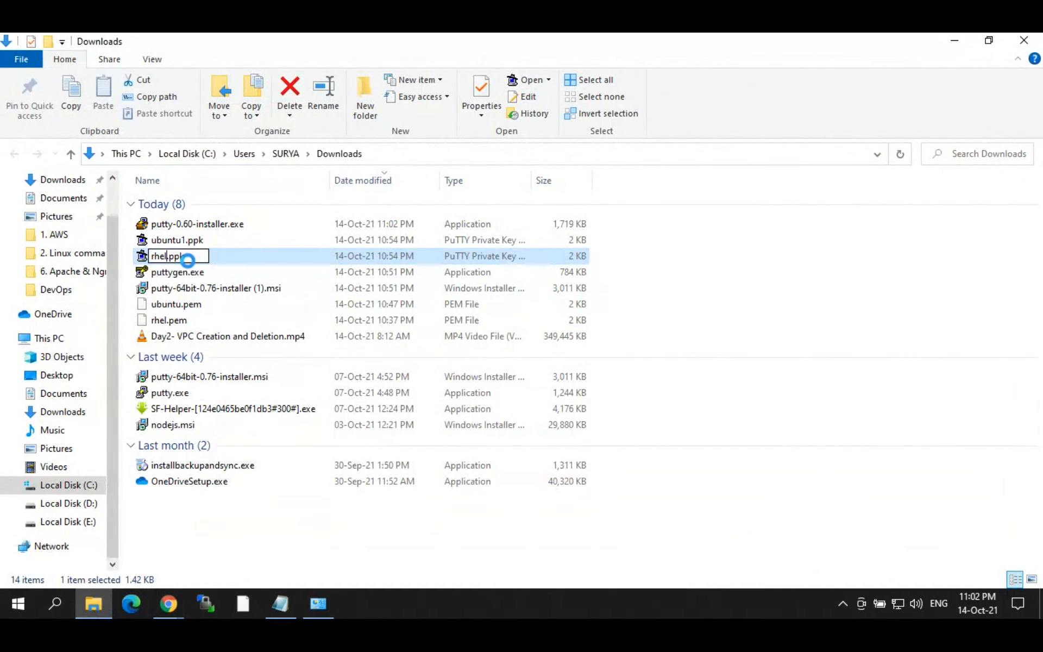
{"action": "key", "text": "Return"}
Step: Rename ubuntu1.ppk to ubuntu.ppk
{"action": "key", "text": "Up"}
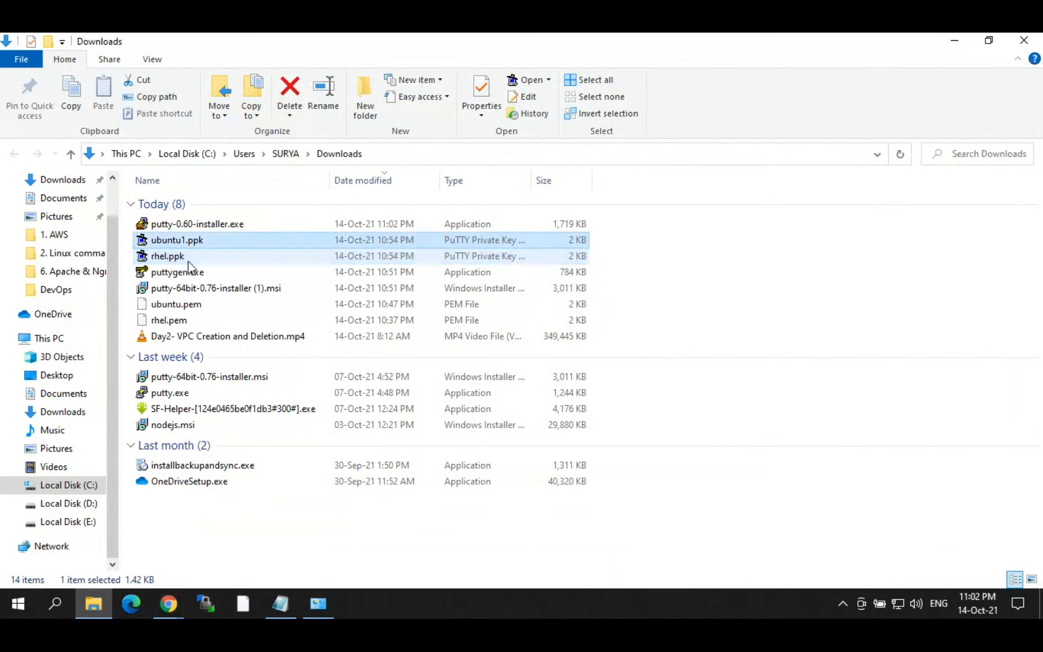
{"action": "key", "text": "F2"}
{"action": "key", "text": "Right"}
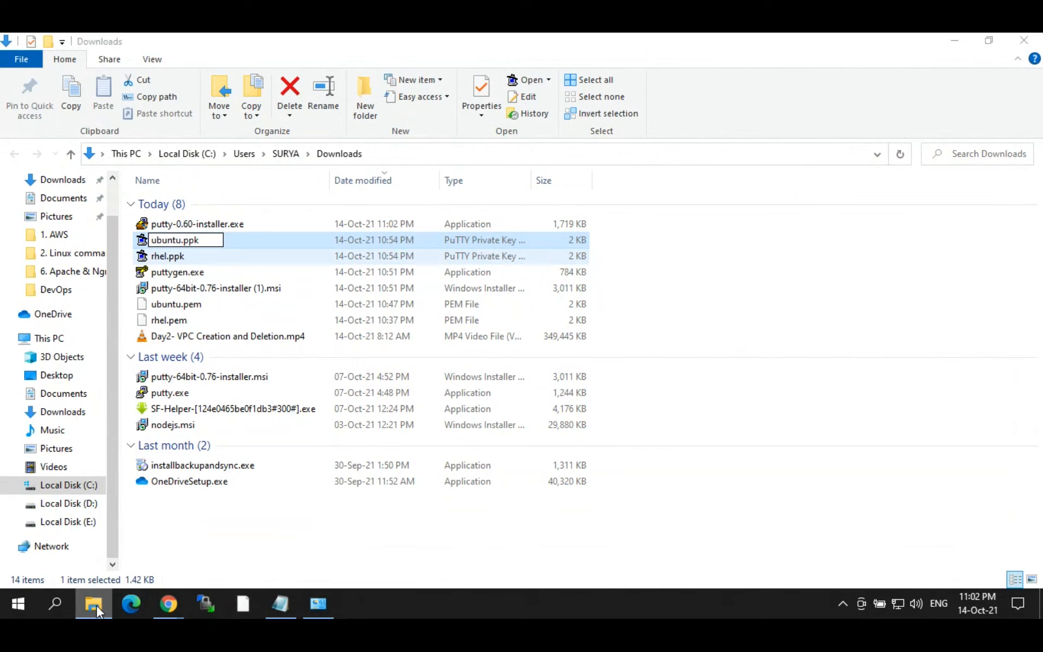
{"action": "left_click", "coordinate": [61, 607]}
Step: Open PuTTY and paste the instance's public IP 65.1.85.176 as the host name
{"action": "type", "text": "p"}
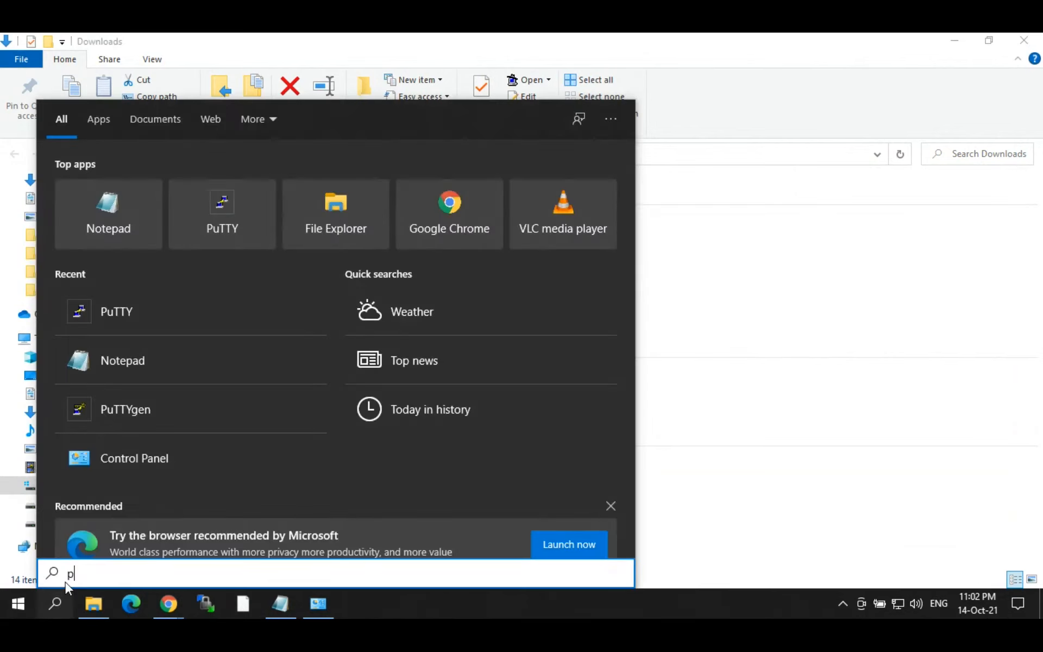
{"action": "type", "text": "utty"}
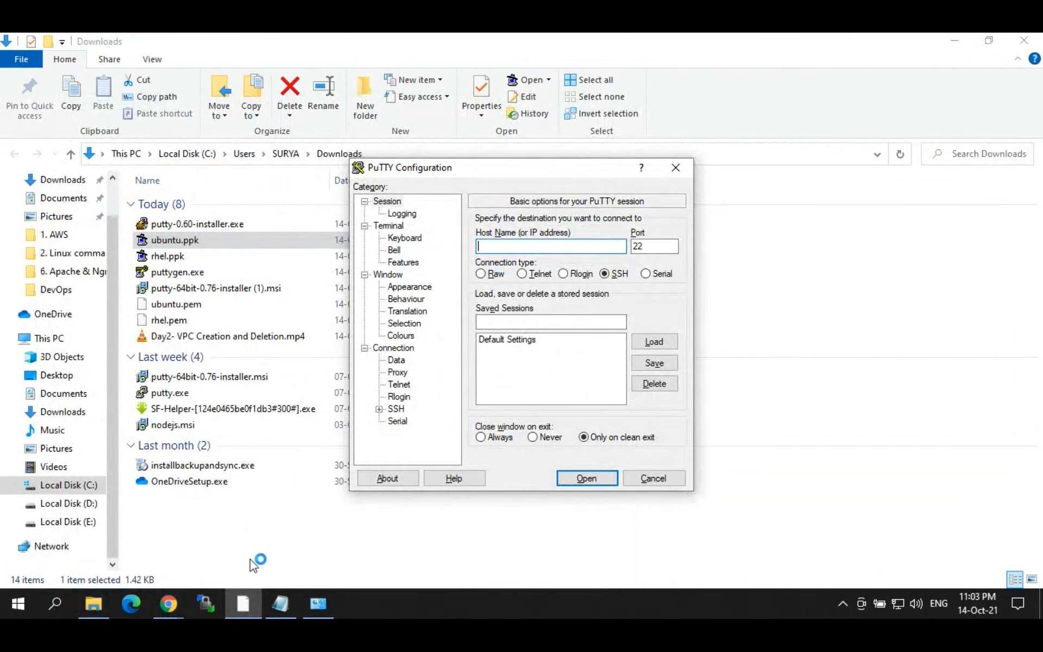
{"action": "left_click", "coordinate": [169, 604]}
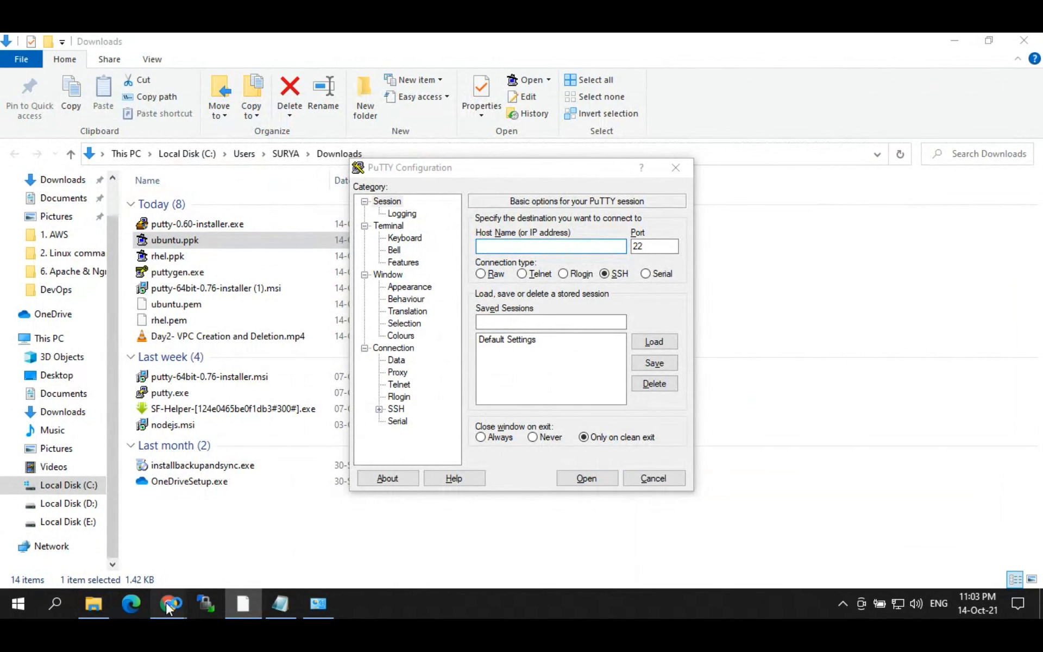
{"action": "left_click", "coordinate": [168, 605]}
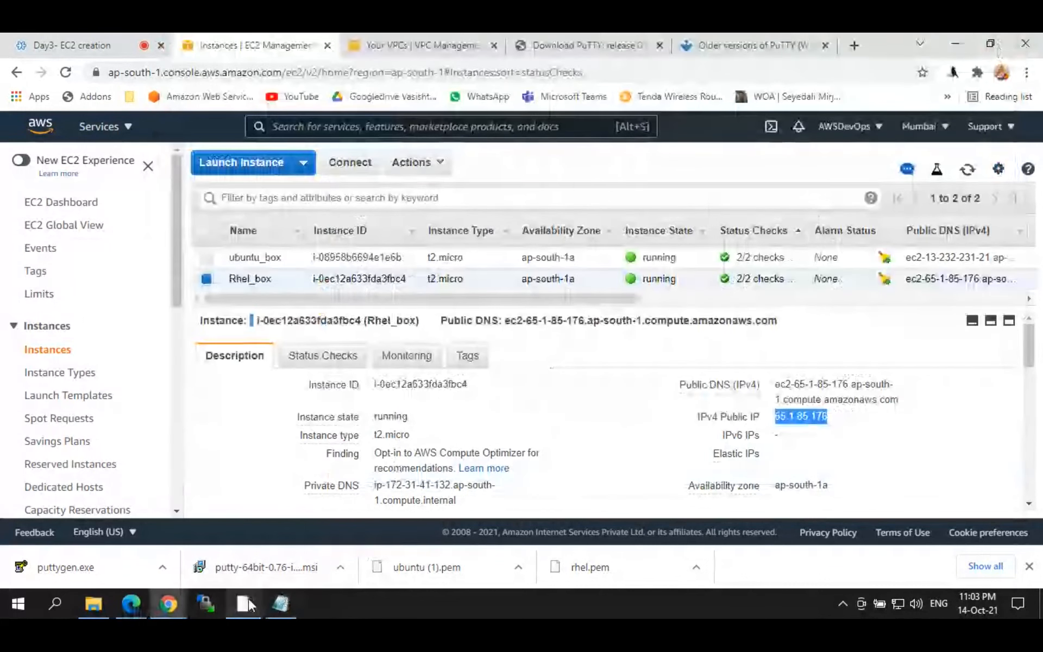
{"action": "left_click", "coordinate": [249, 599]}
{"action": "type", "text": "65.1.85.176"}
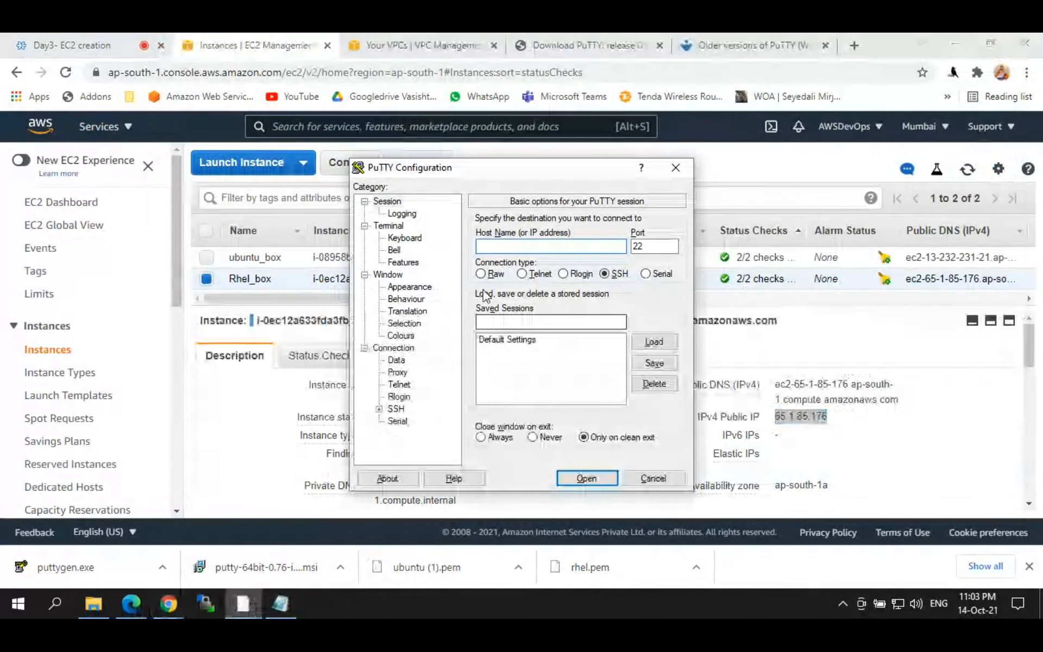
Step: Set rhel.ppk as the SSH private key under Connection > SSH > Auth and connect
{"action": "left_click", "coordinate": [379, 409]}
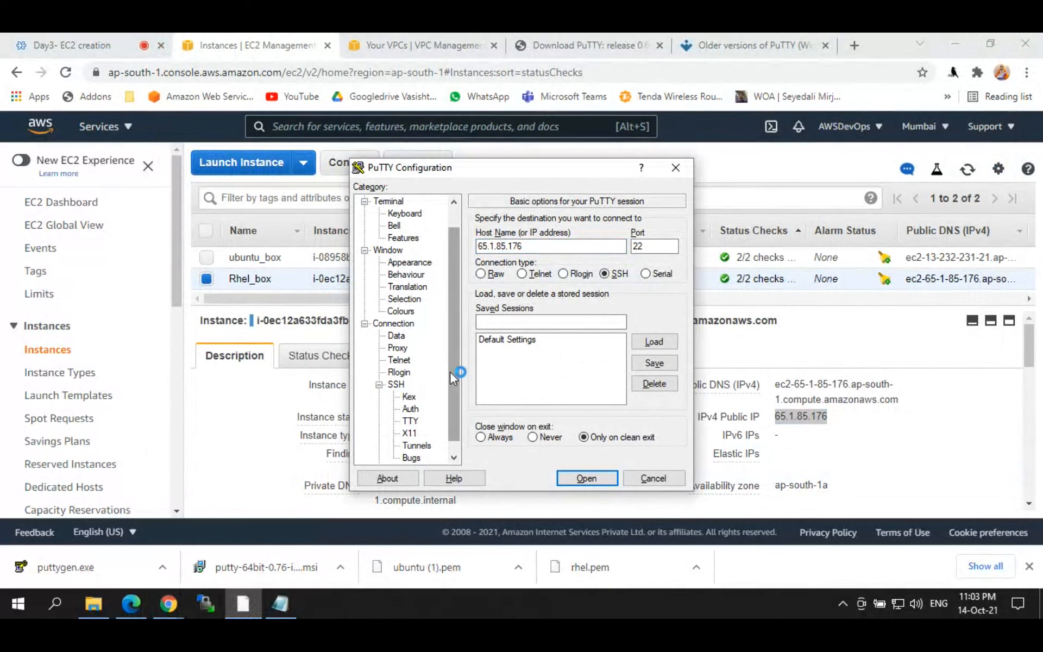
{"action": "left_click_drag", "start_coordinate": [450, 372], "coordinate": [450, 381]}
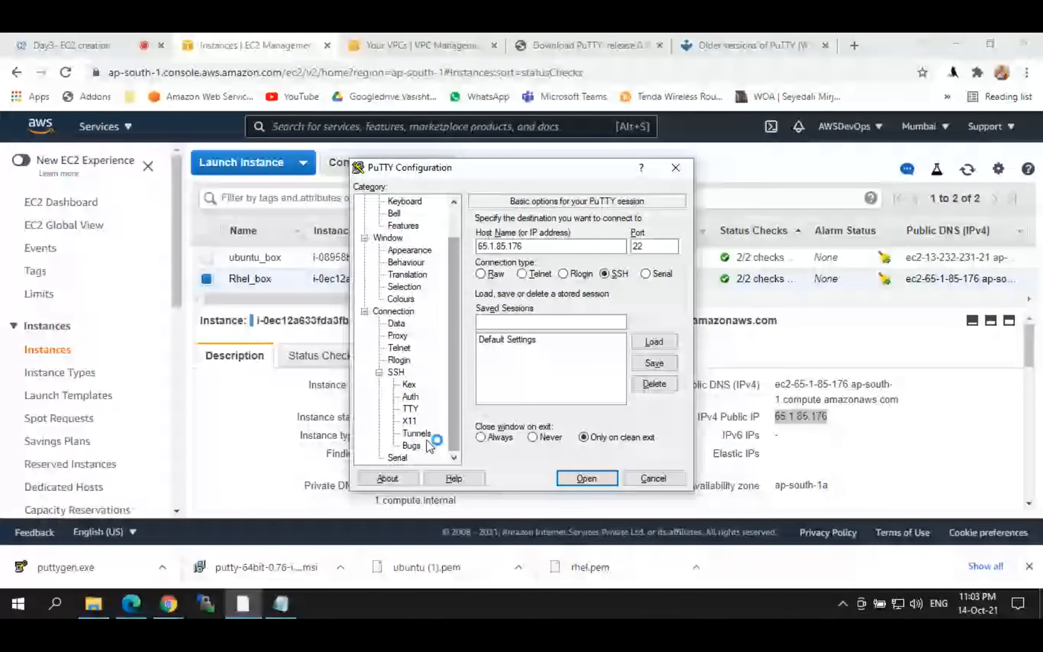
{"action": "left_click", "coordinate": [396, 372]}
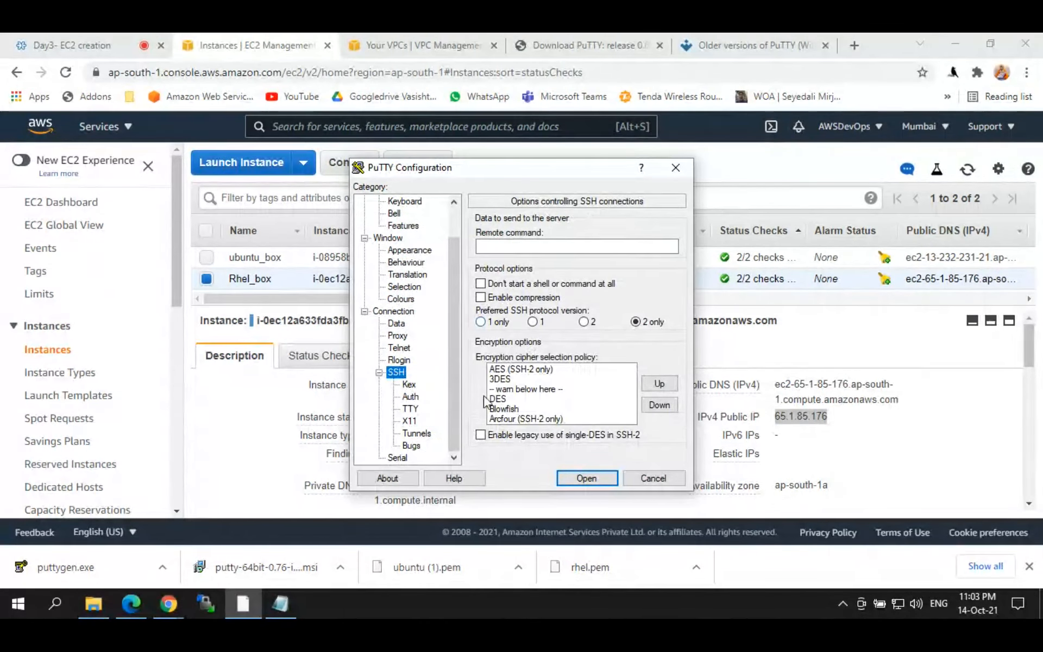
{"action": "left_click", "coordinate": [410, 397]}
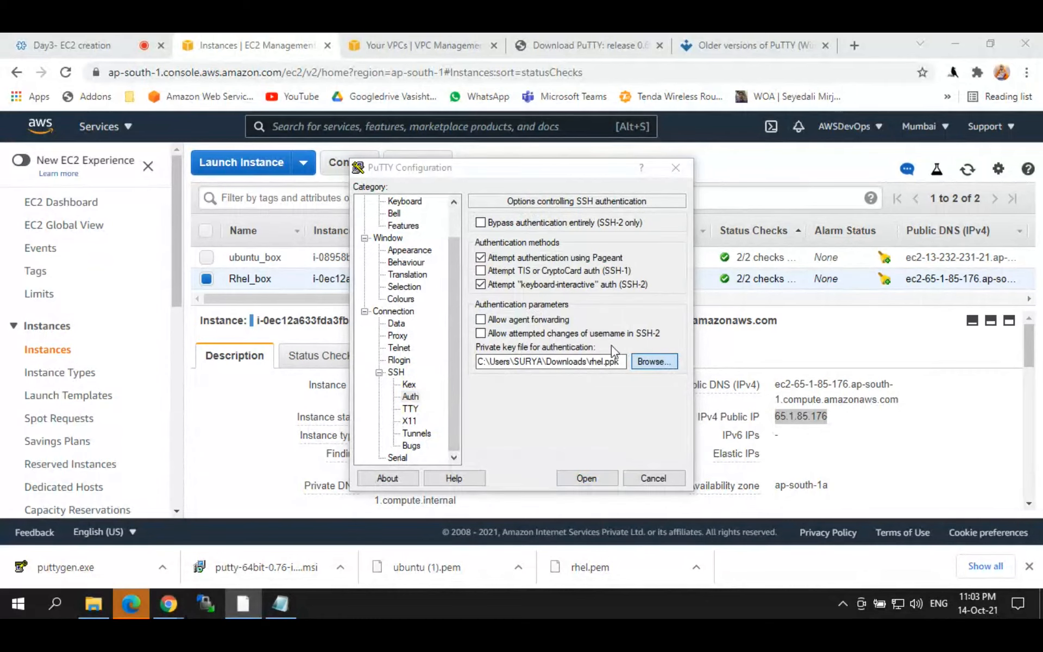
{"action": "left_click", "coordinate": [656, 360]}
{"action": "left_click", "coordinate": [734, 522]}
{"action": "left_click", "coordinate": [584, 479]}
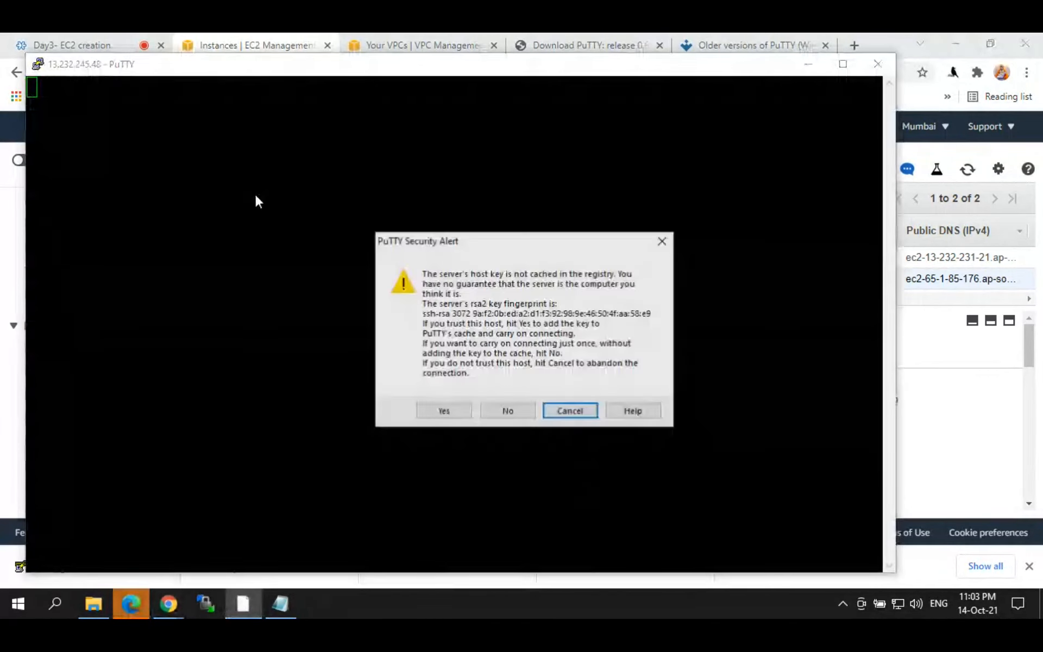
Step: Accept the host key, log in as ec2-user, then close the disconnected session
{"action": "left_click", "coordinate": [419, 411]}
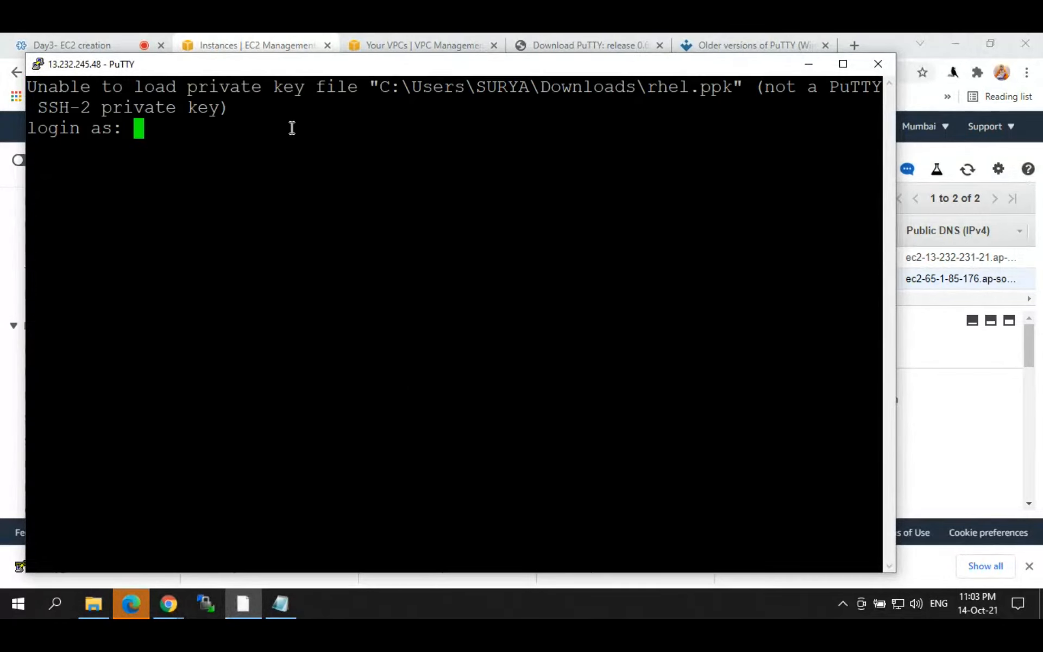
{"action": "double_click", "coordinate": [296, 69]}
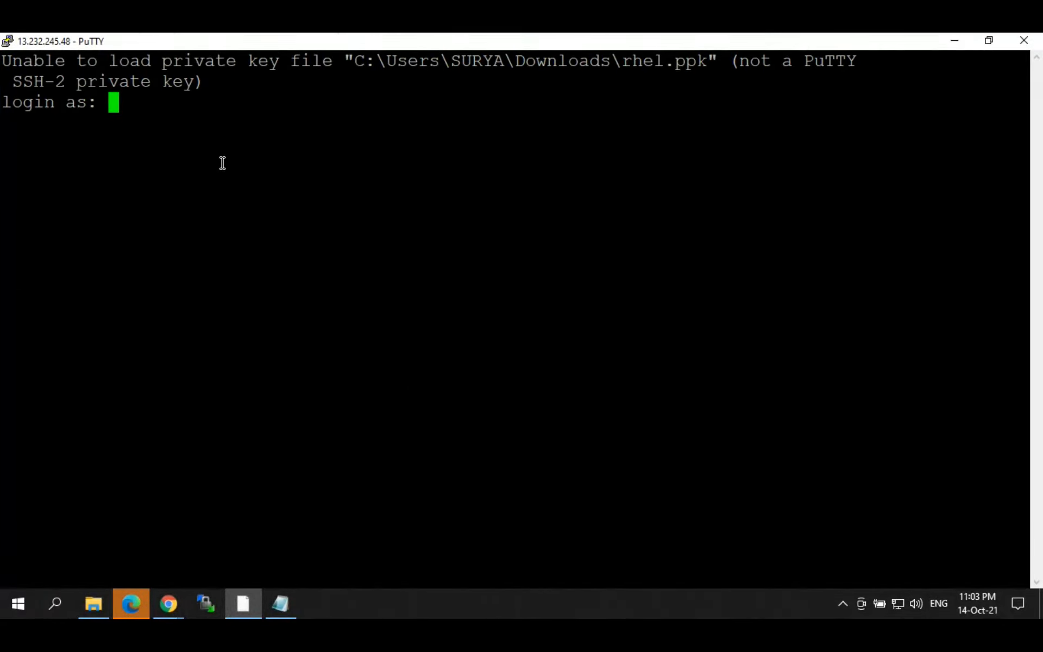
{"action": "type", "text": "ec2"}
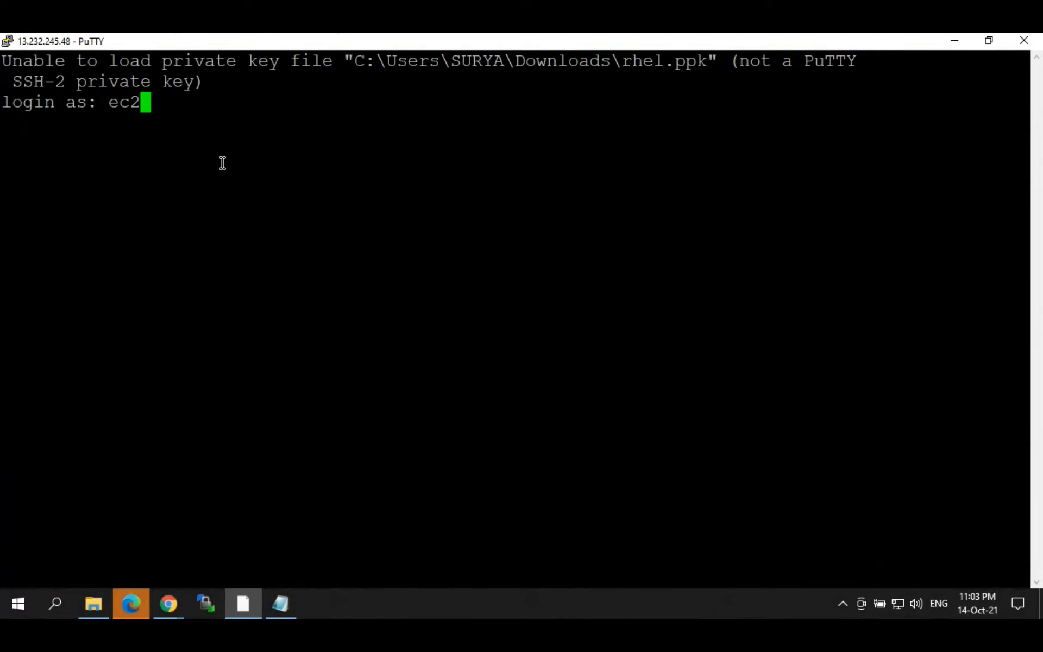
{"action": "type", "text": "-user"}
{"action": "key", "text": "Return"}
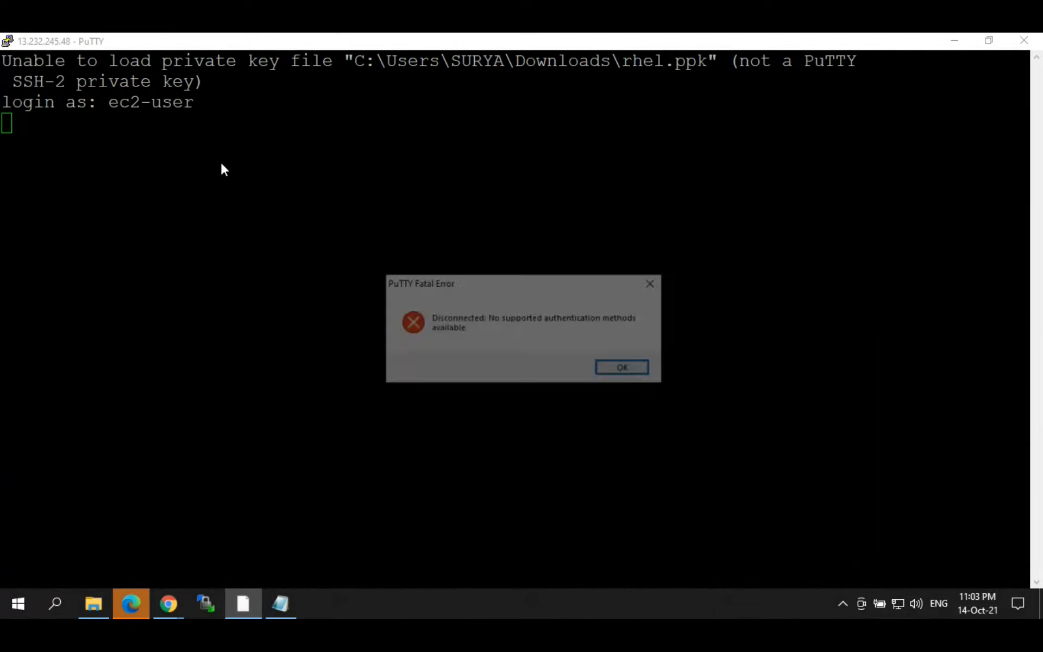
{"action": "left_click", "coordinate": [1019, 39]}
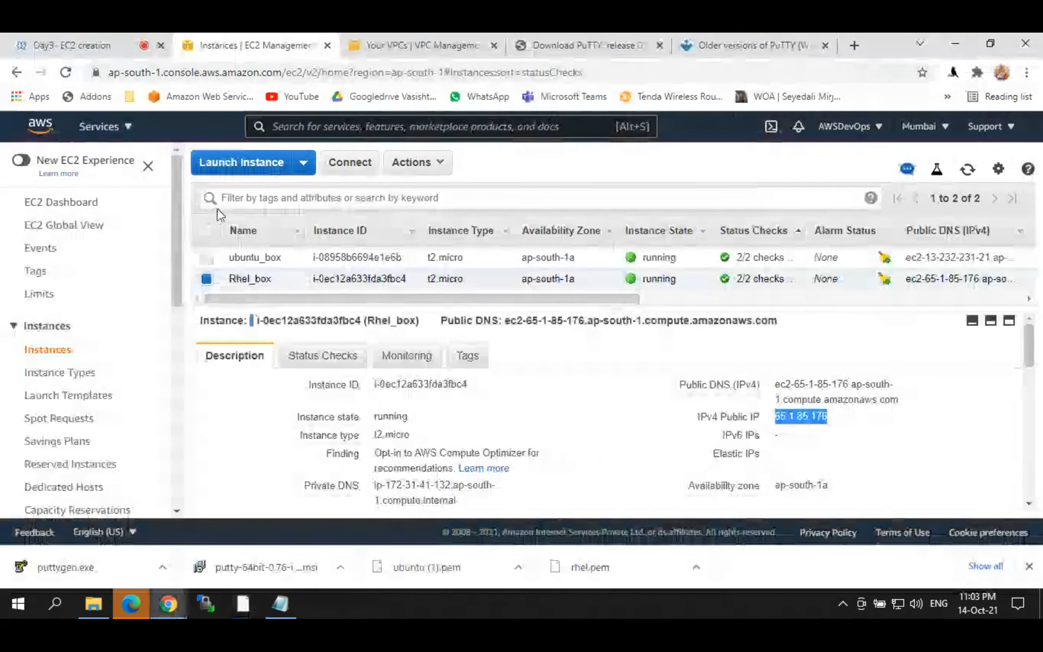
Step: Start a new instance launch using the free-tier Red Hat Enterprise Linux 8 image
{"action": "left_click", "coordinate": [237, 165]}
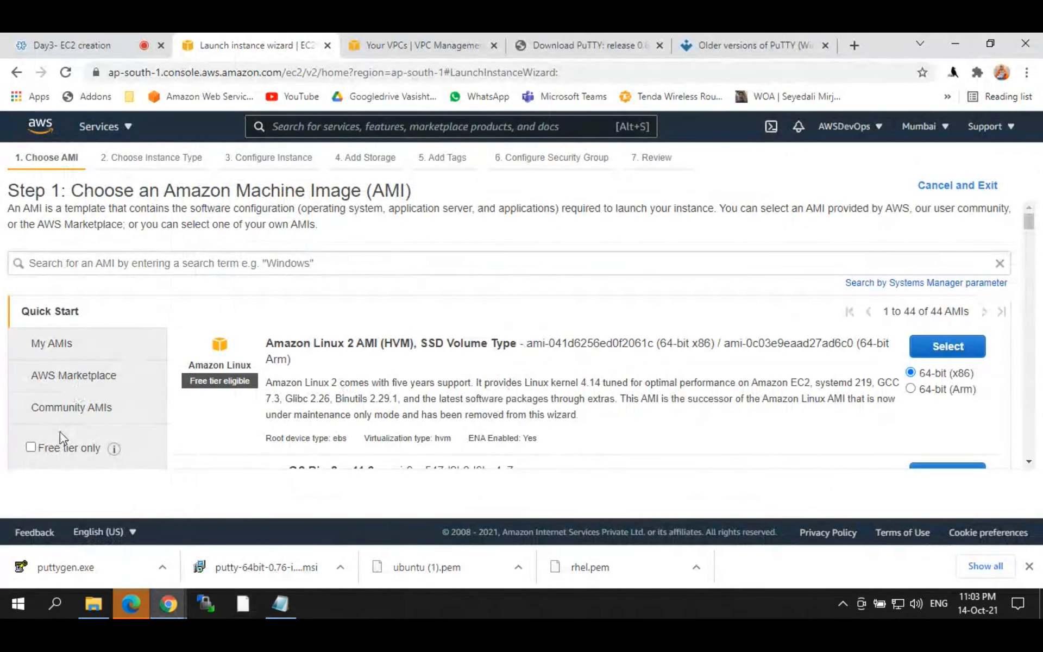
{"action": "left_click", "coordinate": [59, 447]}
{"action": "scroll", "coordinate": [1034, 262], "scroll_direction": "down", "scroll_amount": 5}
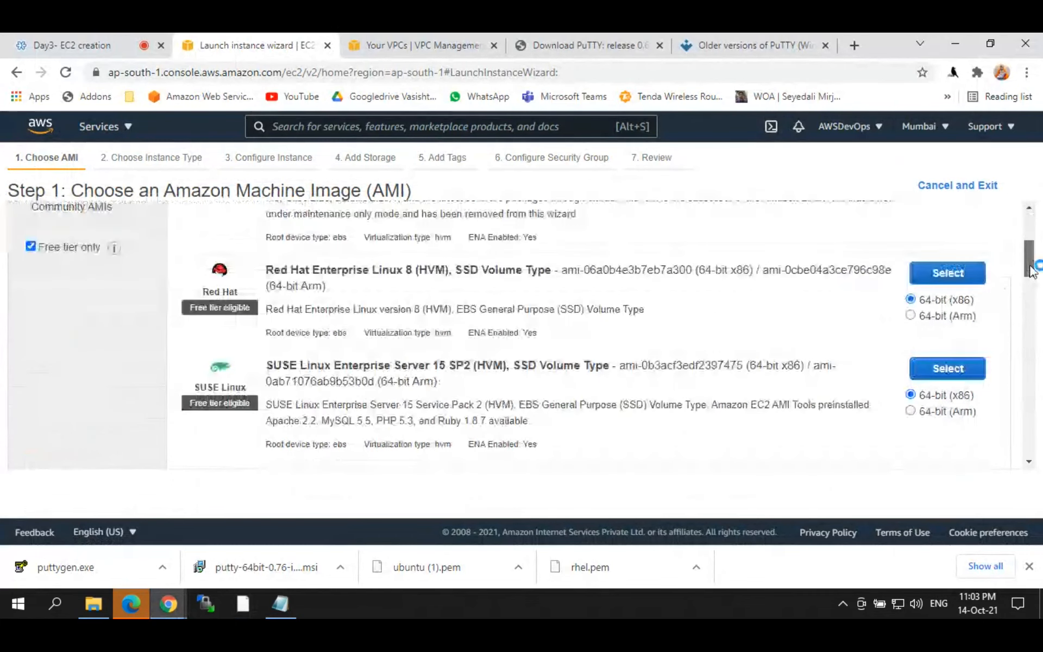
{"action": "left_click", "coordinate": [945, 246]}
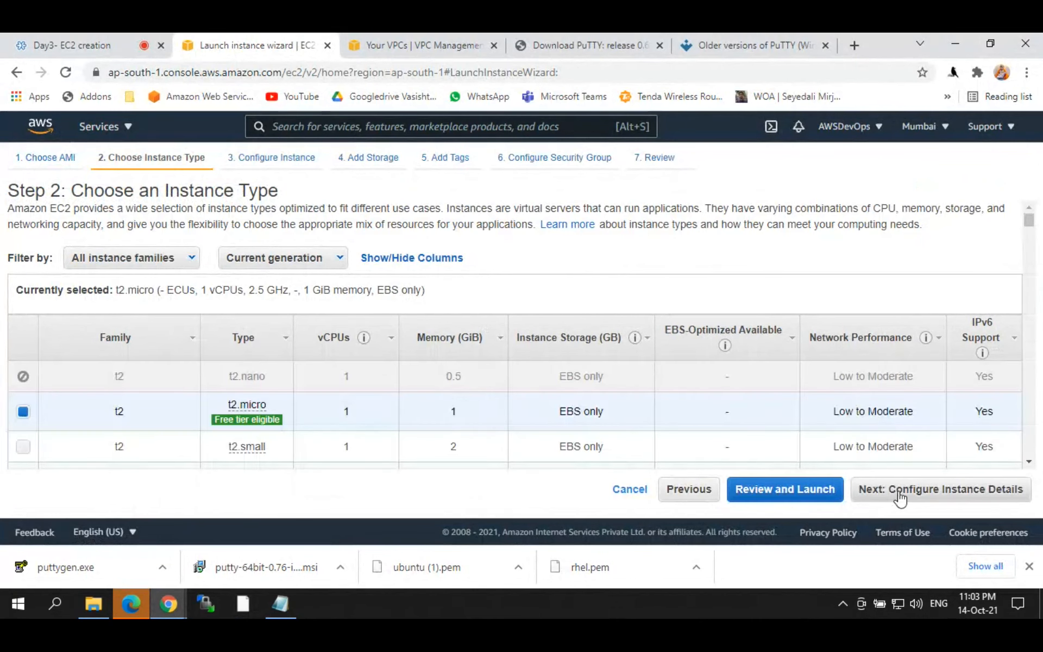
{"action": "left_click", "coordinate": [906, 492]}
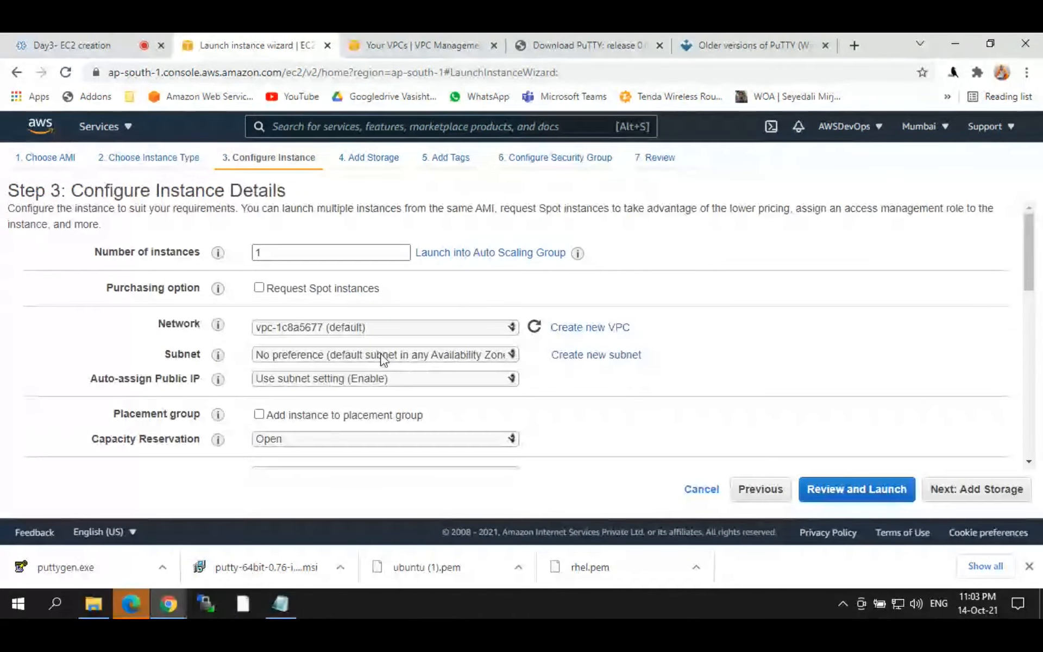
Step: Place the instance in subnet ap-south-1a and advance through storage, tags and security groups to review
{"action": "left_click", "coordinate": [380, 355]}
{"action": "left_click", "coordinate": [361, 382]}
{"action": "left_click", "coordinate": [983, 489]}
{"action": "left_click", "coordinate": [987, 492]}
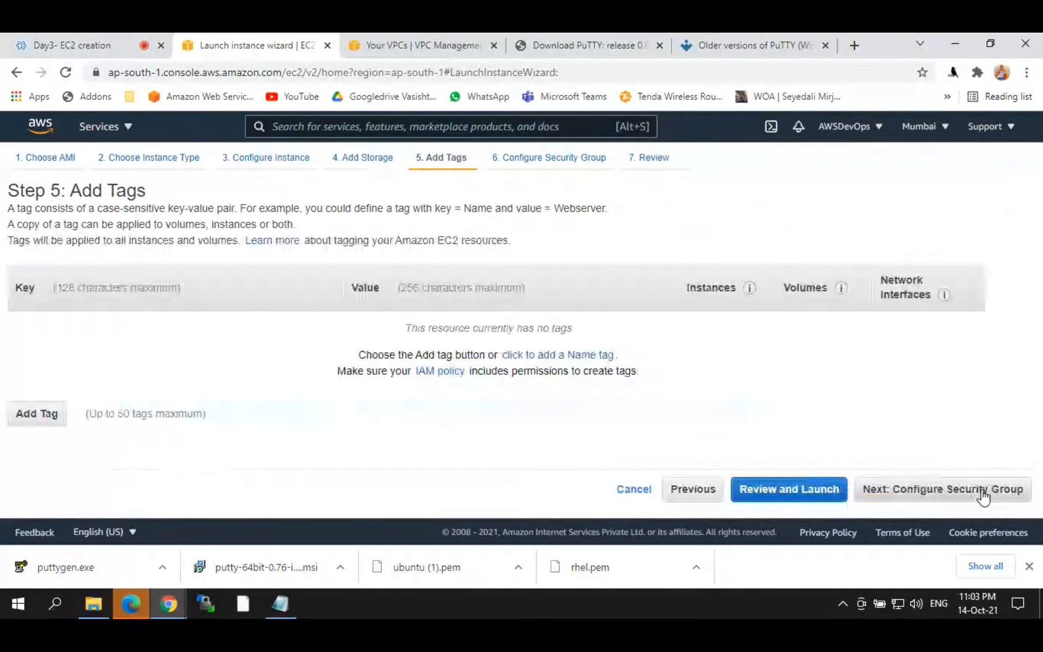
{"action": "left_click", "coordinate": [693, 491]}
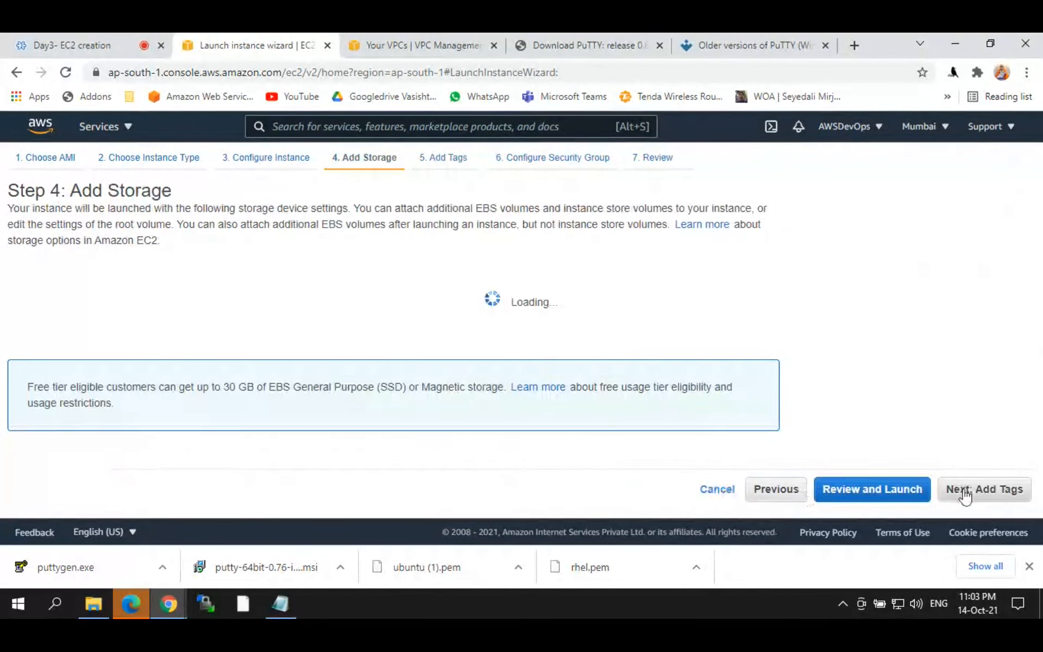
{"action": "left_click", "coordinate": [988, 490]}
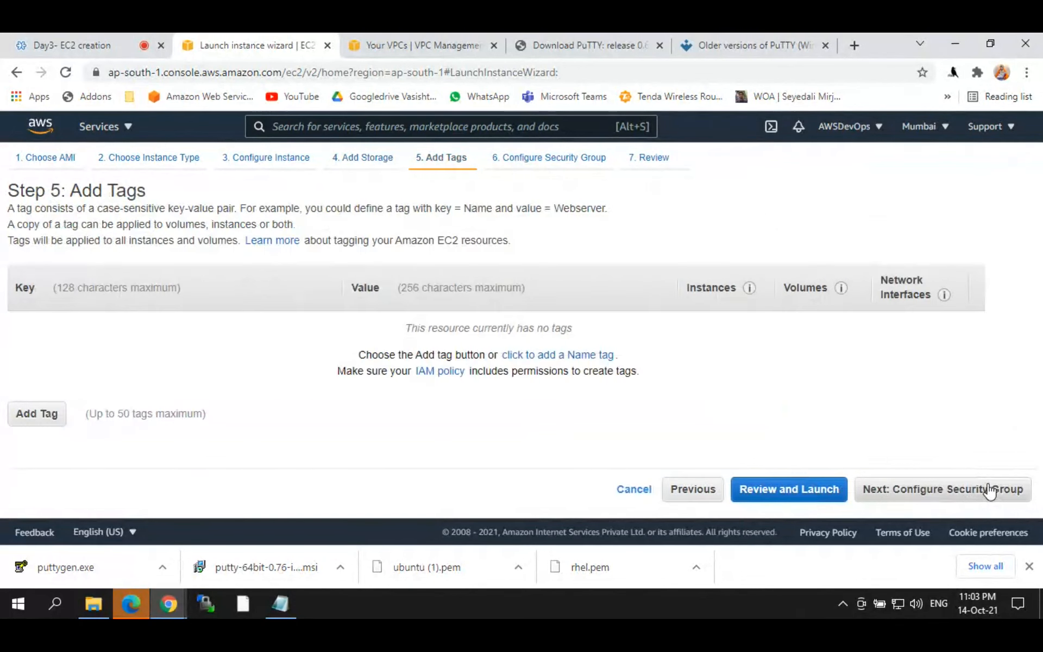
{"action": "left_click", "coordinate": [990, 491]}
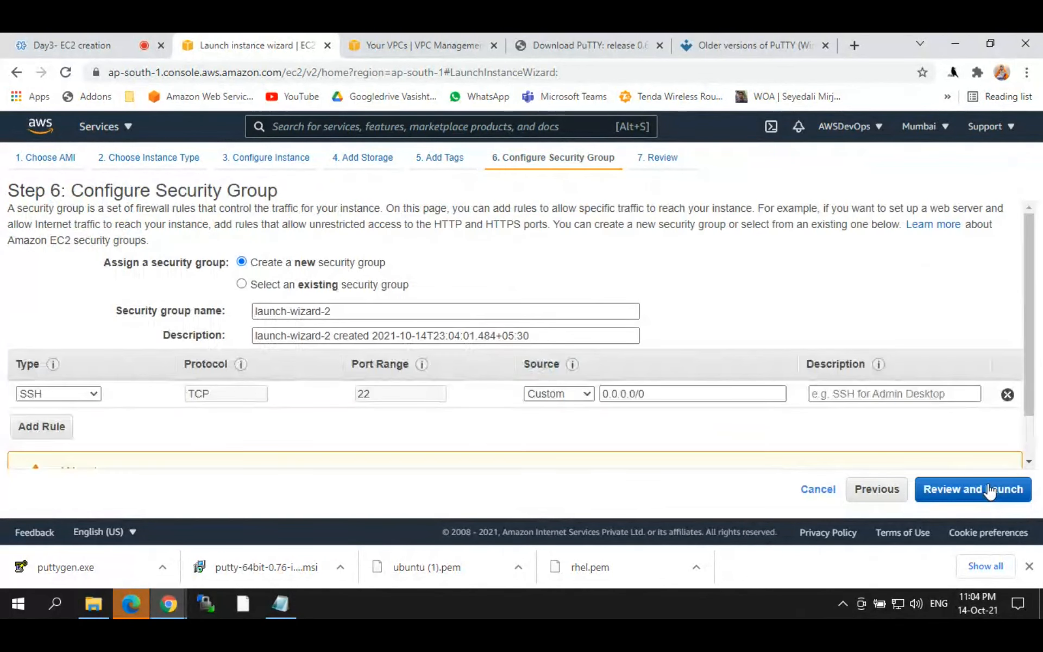
{"action": "left_click", "coordinate": [990, 491]}
Step: Create and download a new key pair named webserver, then launch the instance
{"action": "left_click", "coordinate": [997, 490]}
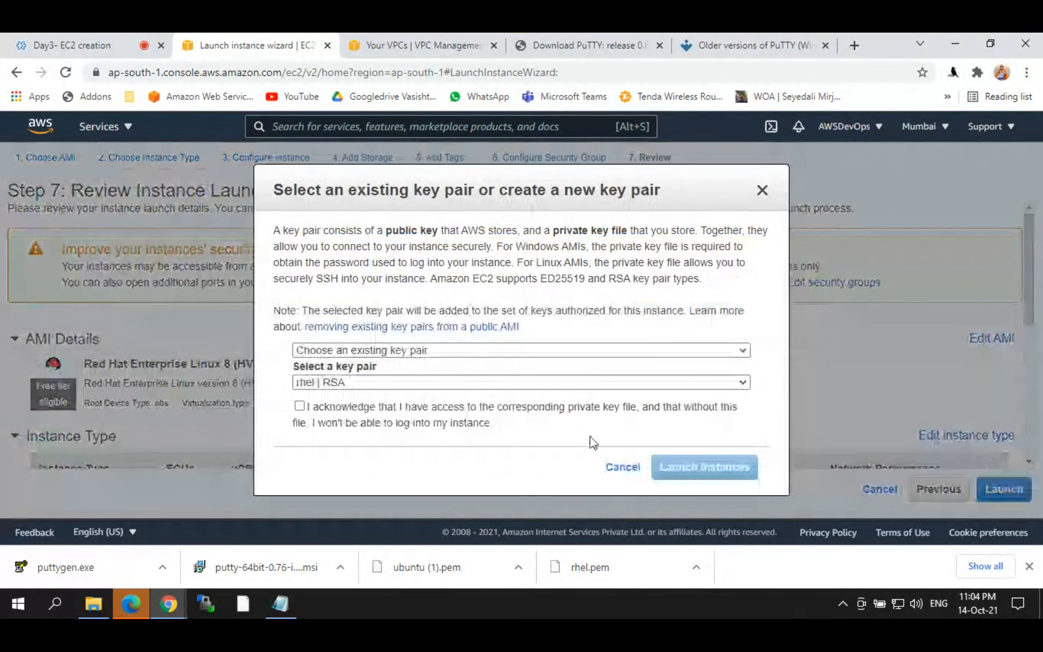
{"action": "left_click", "coordinate": [363, 384]}
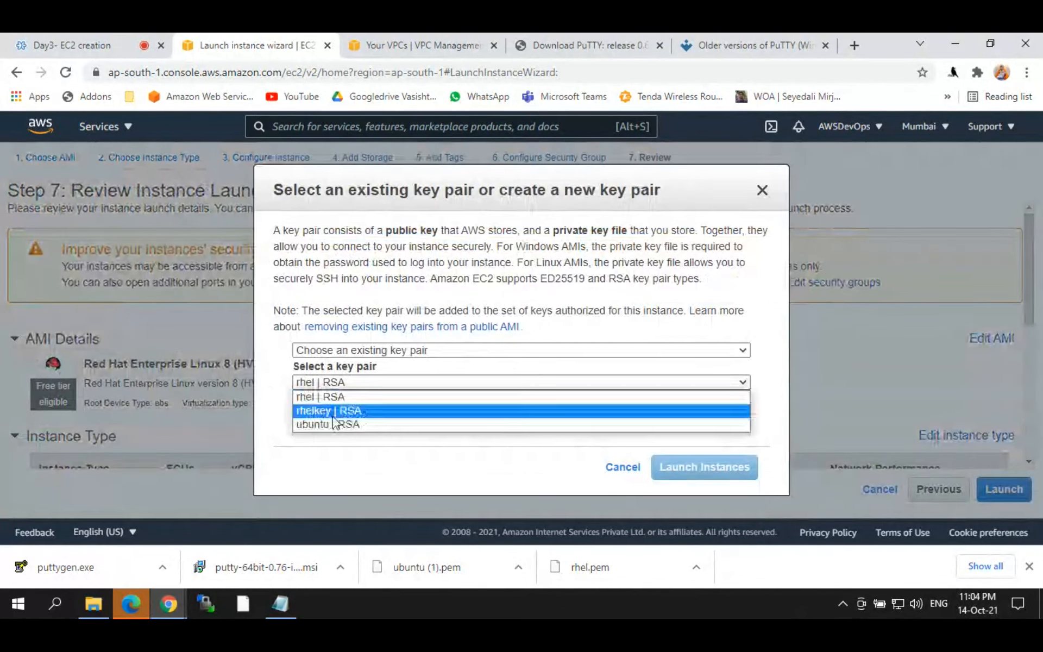
{"action": "left_click", "coordinate": [328, 353]}
{"action": "left_click", "coordinate": [326, 377]}
{"action": "left_click_drag", "start_coordinate": [331, 416], "coordinate": [256, 426]}
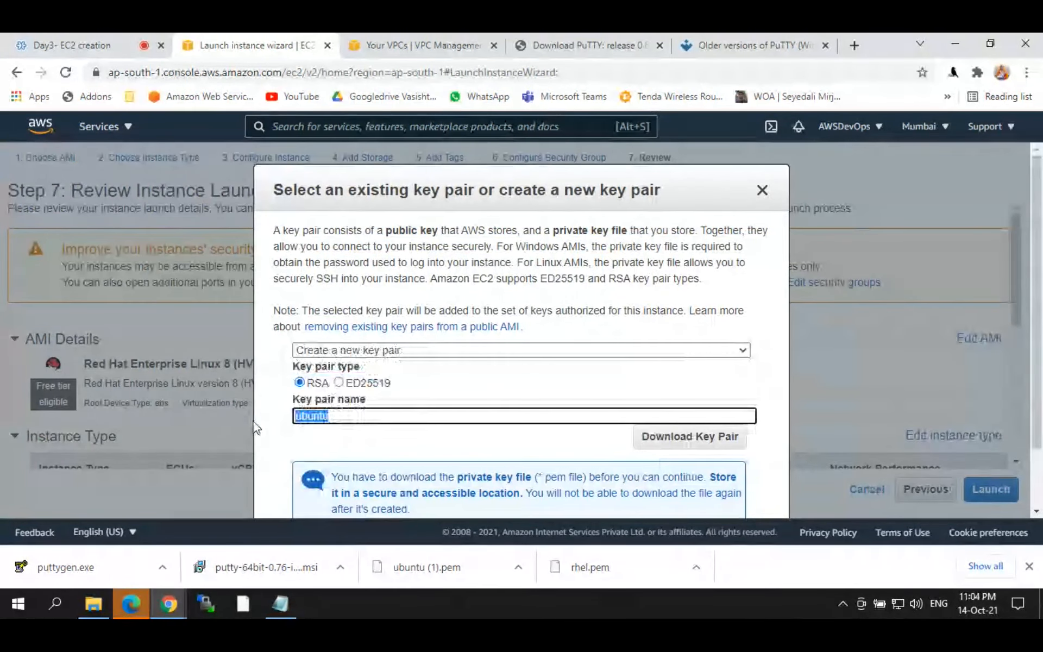
{"action": "type", "text": "rhe"}
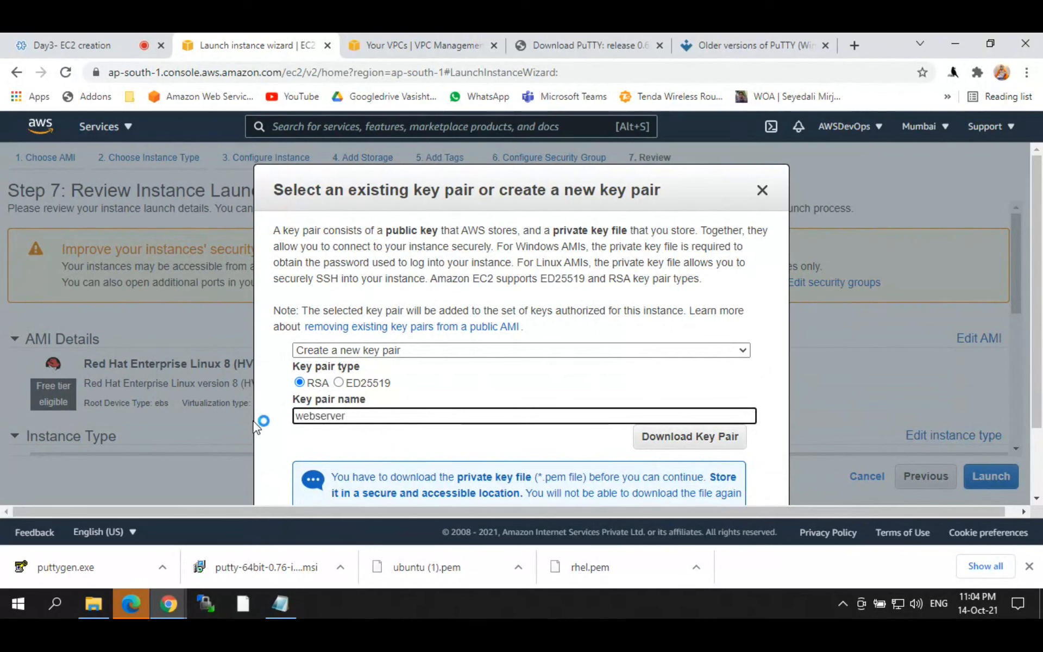
{"action": "left_click", "coordinate": [718, 437]}
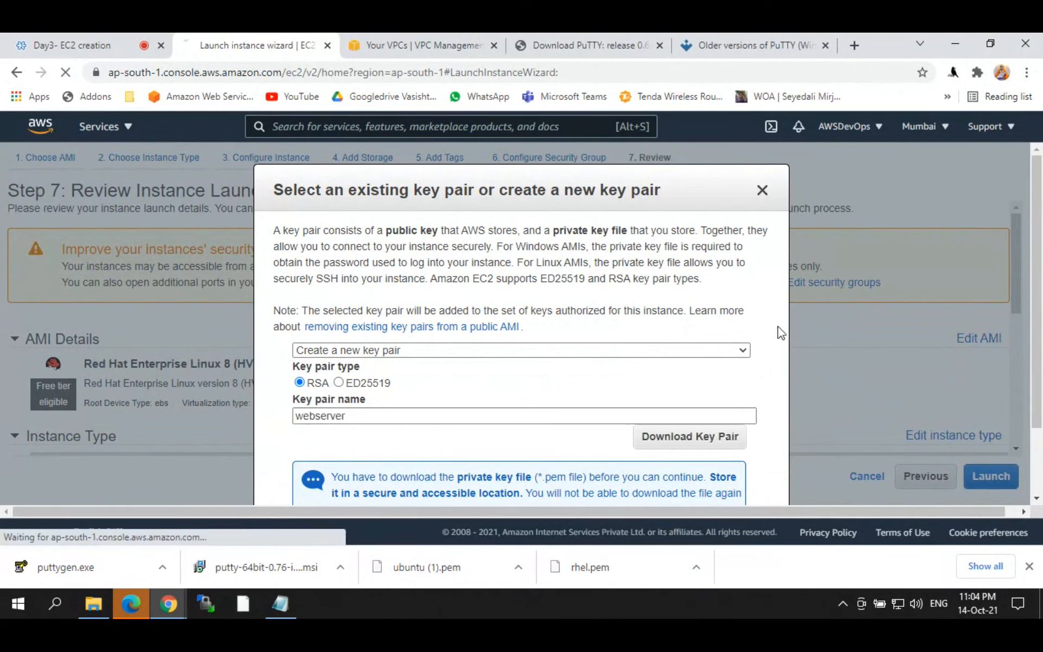
{"action": "scroll", "coordinate": [522, 326], "scroll_direction": "down", "scroll_amount": 2}
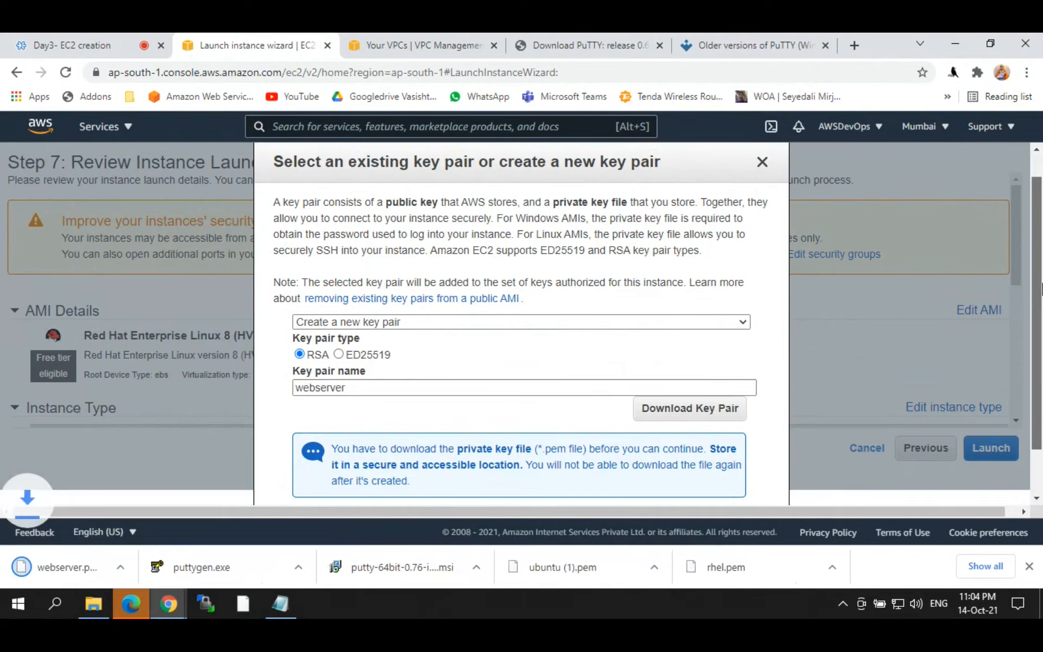
{"action": "left_click", "coordinate": [706, 477]}
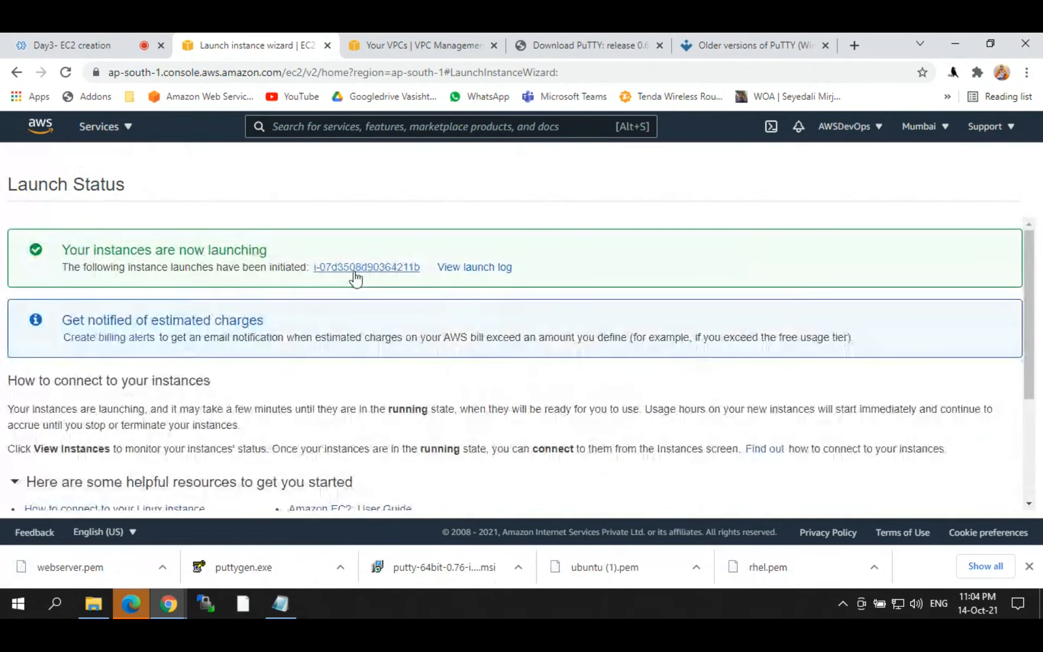
{"action": "left_click", "coordinate": [356, 268]}
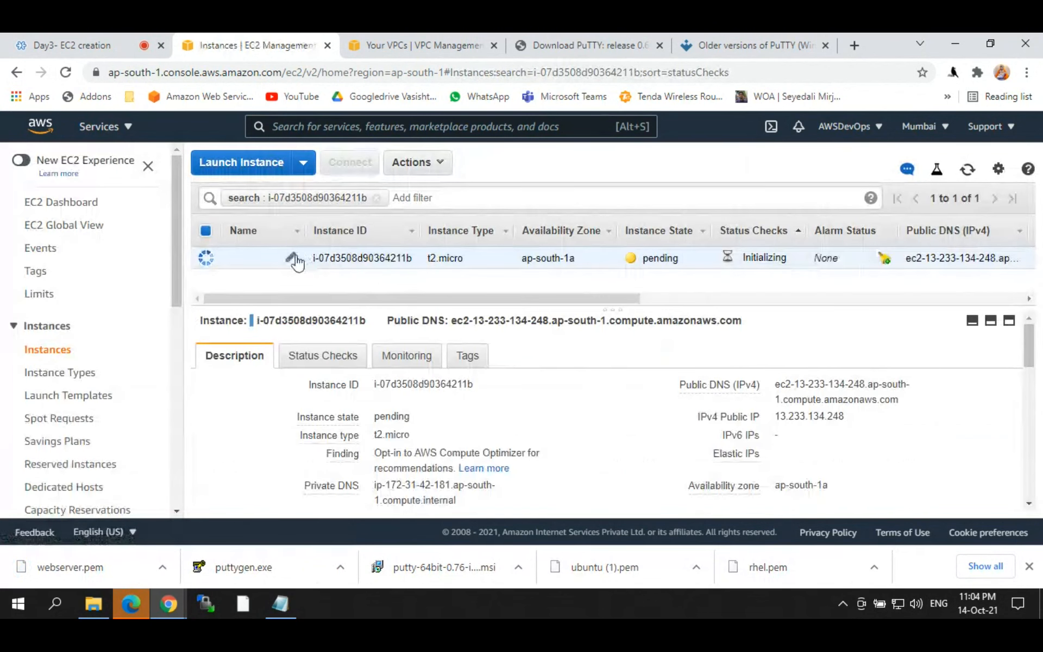
Step: Name the new instance rhel, select its public IP 13.233.134.248, and refresh the list
{"action": "left_click", "coordinate": [294, 258]}
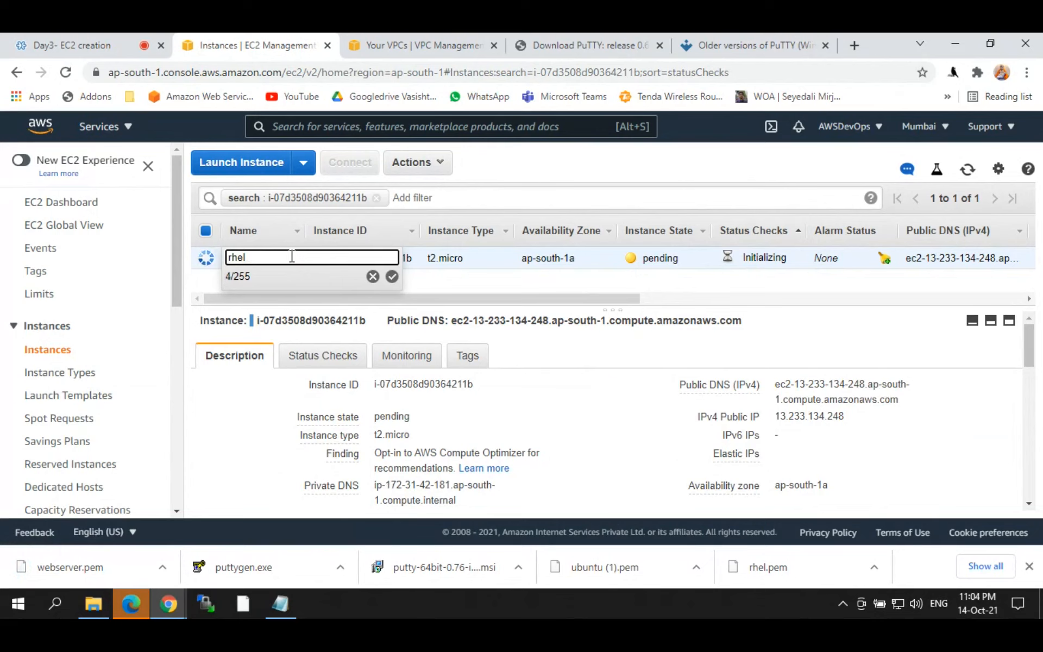
{"action": "key", "text": "Return"}
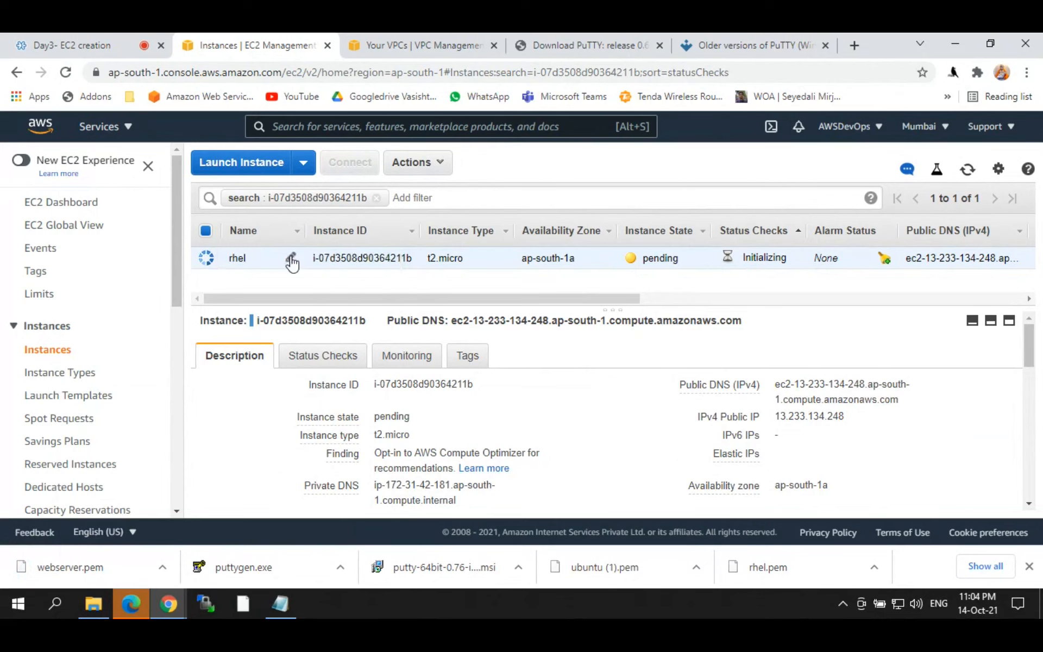
{"action": "left_click_drag", "start_coordinate": [775, 416], "coordinate": [833, 404]}
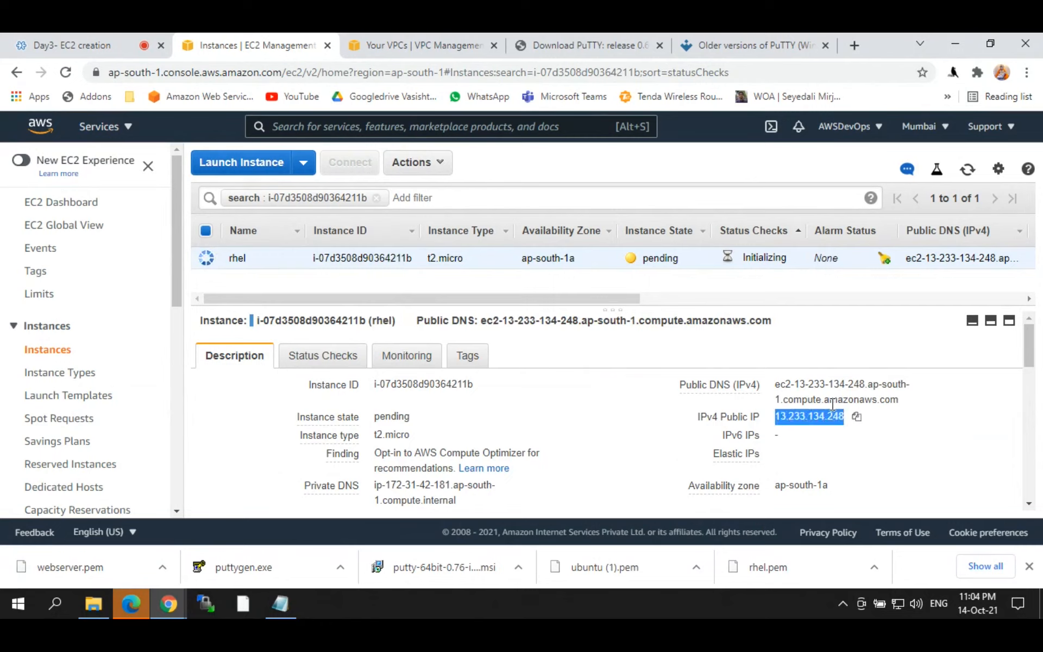
{"action": "left_click", "coordinate": [968, 169]}
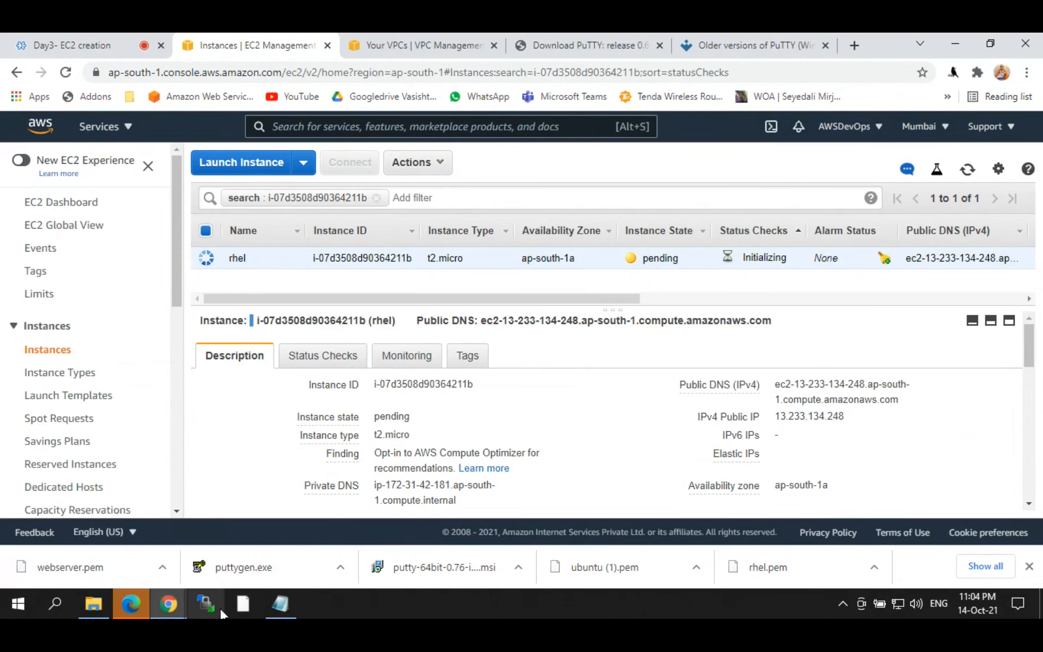
{"action": "left_click", "coordinate": [40, 595]}
{"action": "type", "text": "putty"}
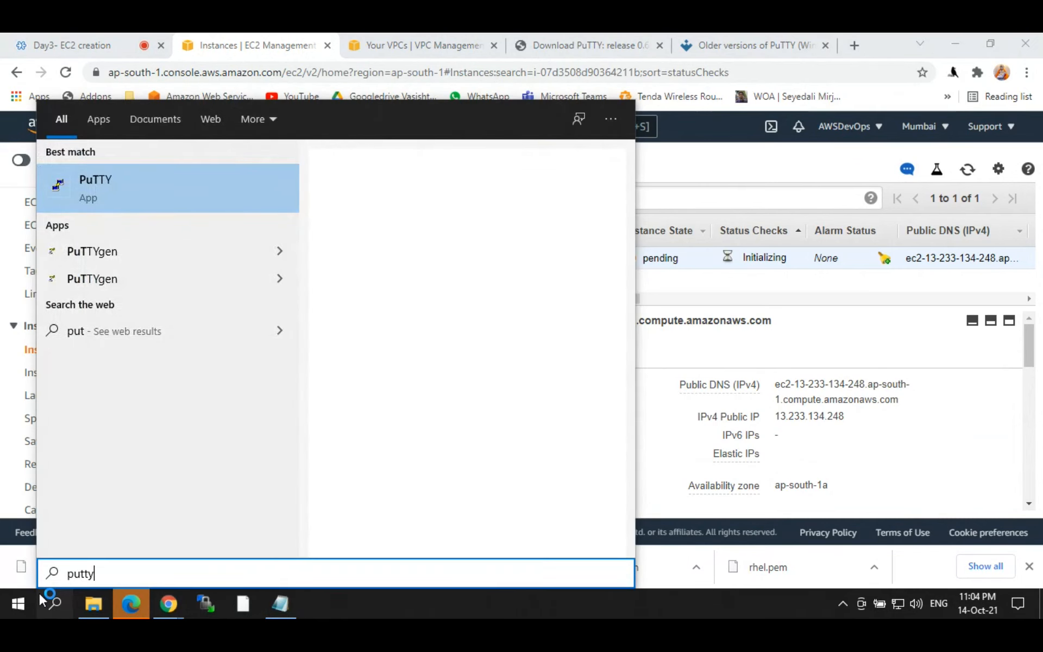
{"action": "type", "text": "ge"}
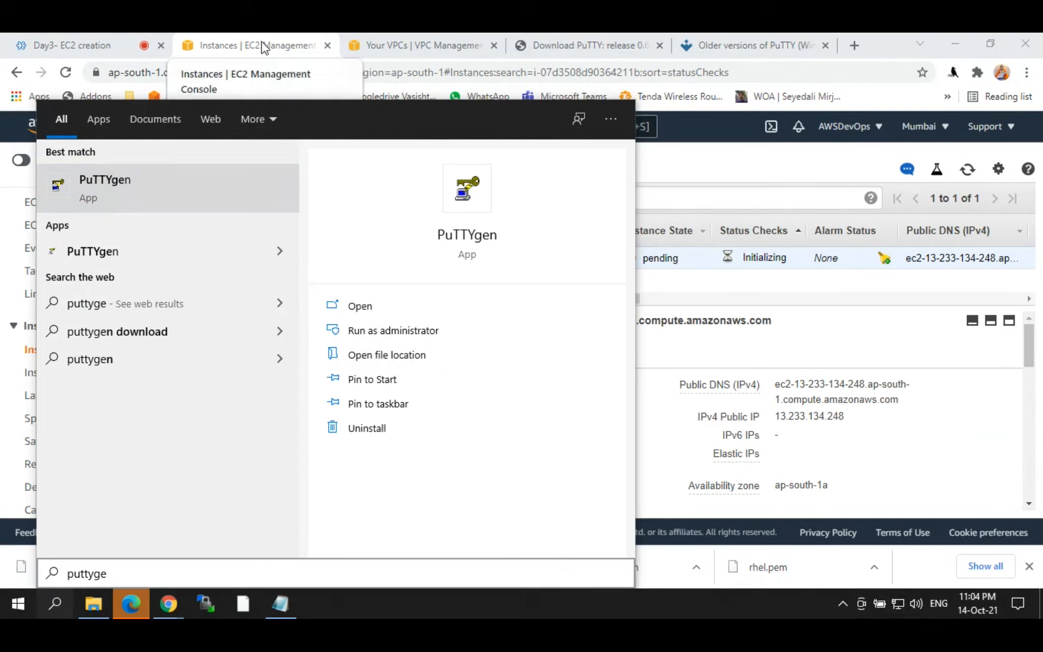
Step: Launch PuTTYgen, dismiss the Edge prompt, and refresh the Downloads folder listing
{"action": "left_click", "coordinate": [145, 601]}
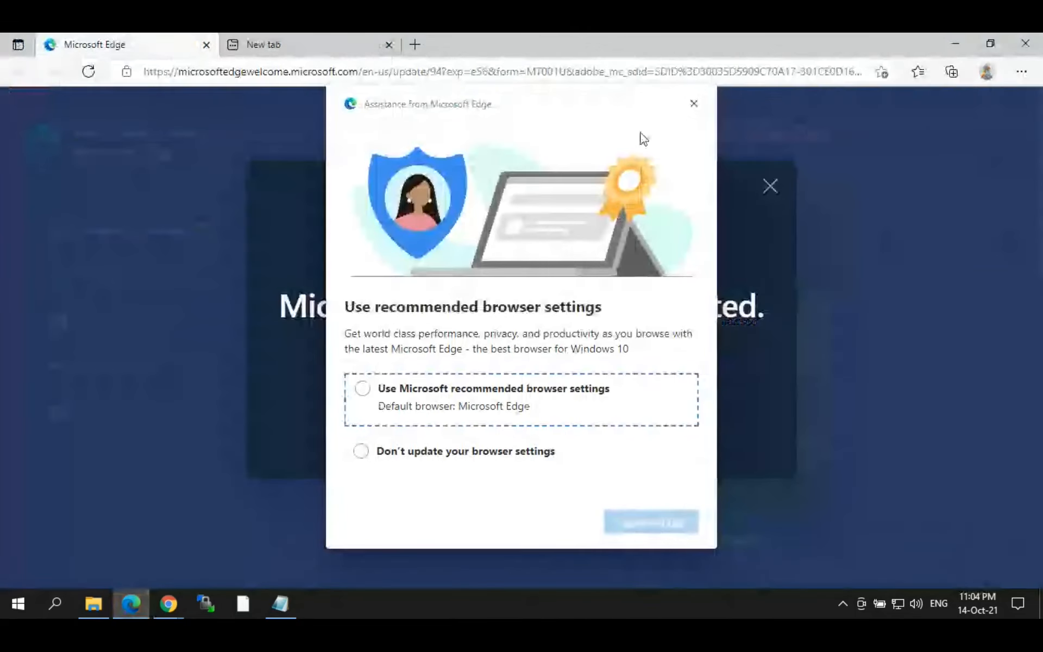
{"action": "left_click", "coordinate": [698, 105]}
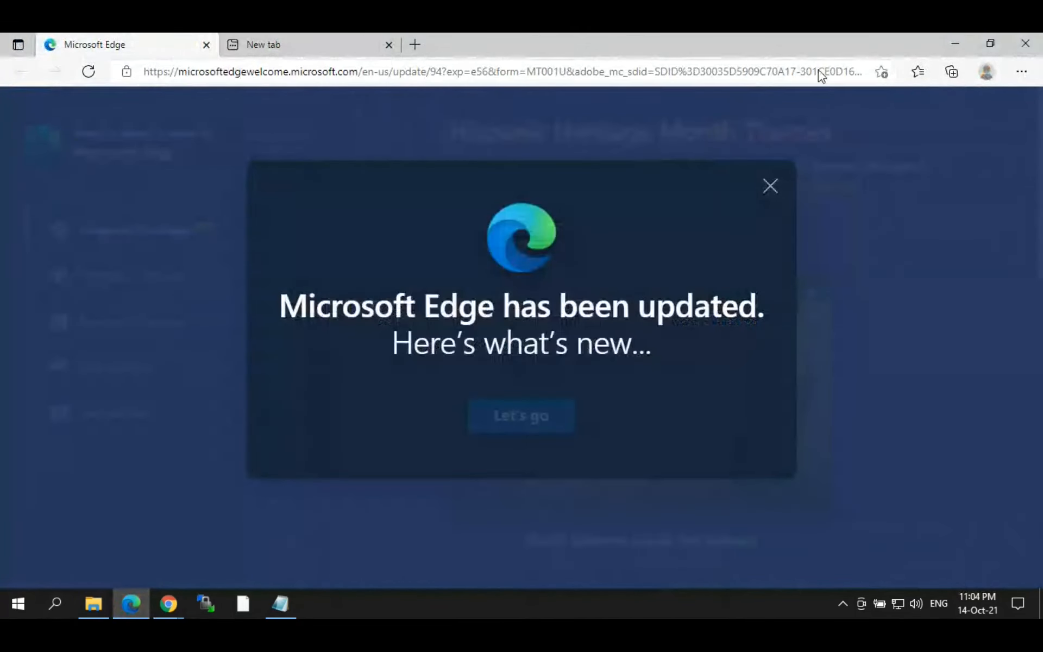
{"action": "left_click", "coordinate": [93, 603]}
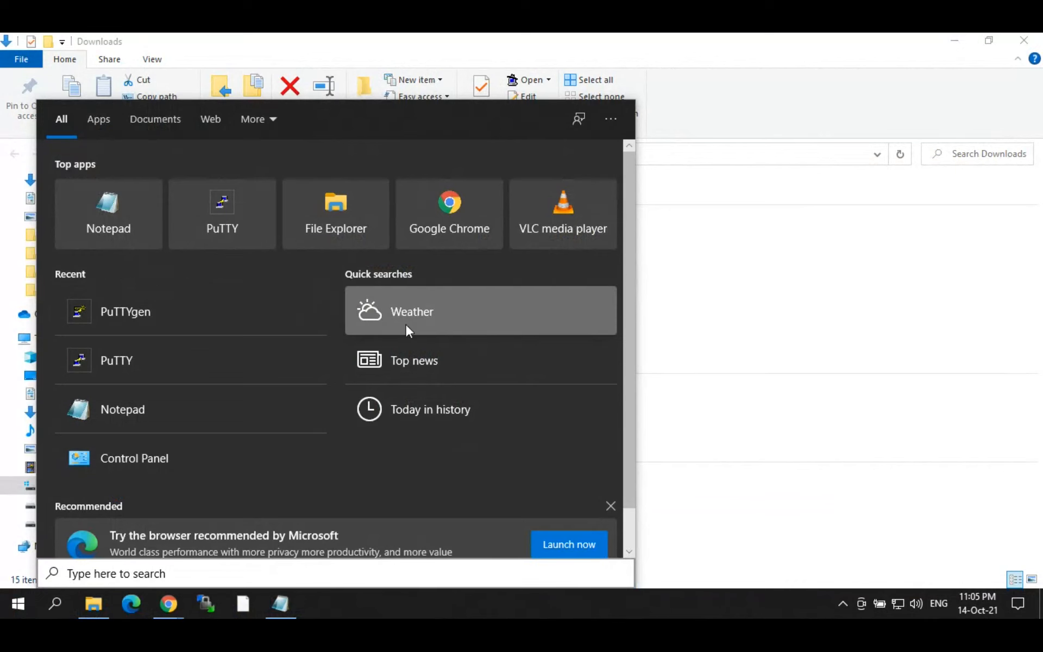
{"action": "left_click", "coordinate": [740, 287]}
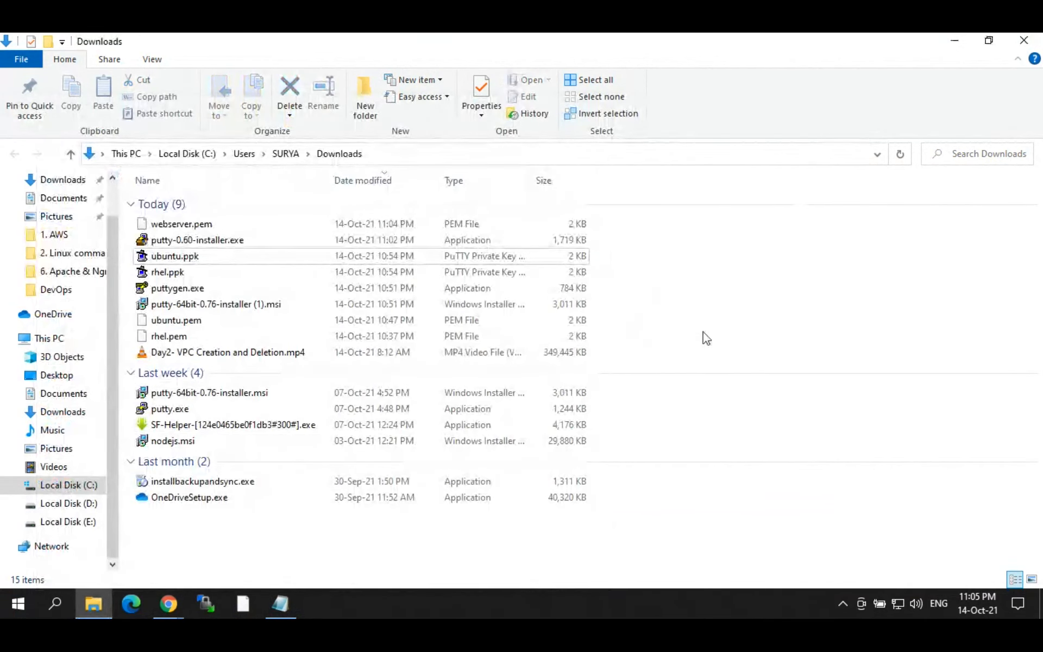
{"action": "right_click", "coordinate": [772, 362]}
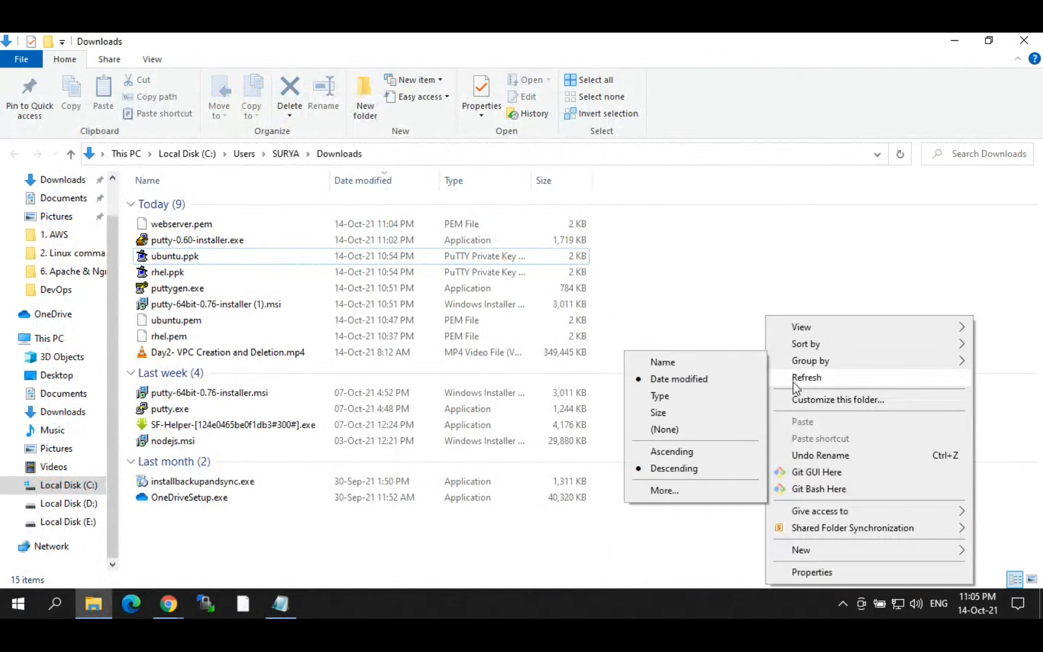
{"action": "left_click", "coordinate": [791, 379]}
Step: Refresh the desktop and bring the Downloads folder window back into view
{"action": "left_click", "coordinate": [955, 40]}
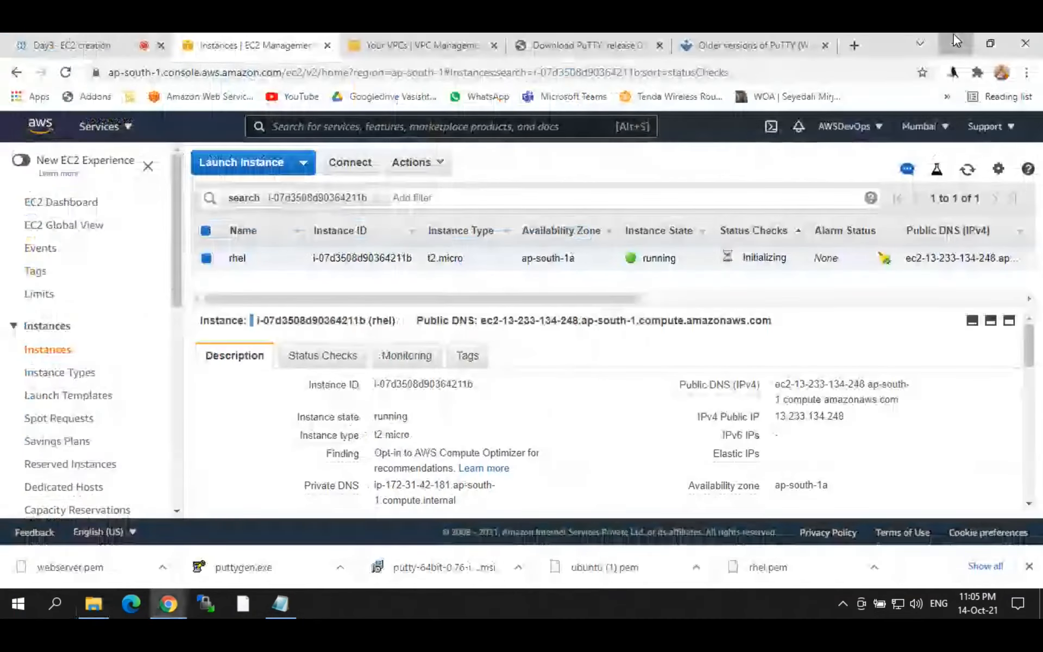
{"action": "left_click", "coordinate": [955, 40]}
{"action": "right_click", "coordinate": [508, 212]}
{"action": "left_click", "coordinate": [566, 255]}
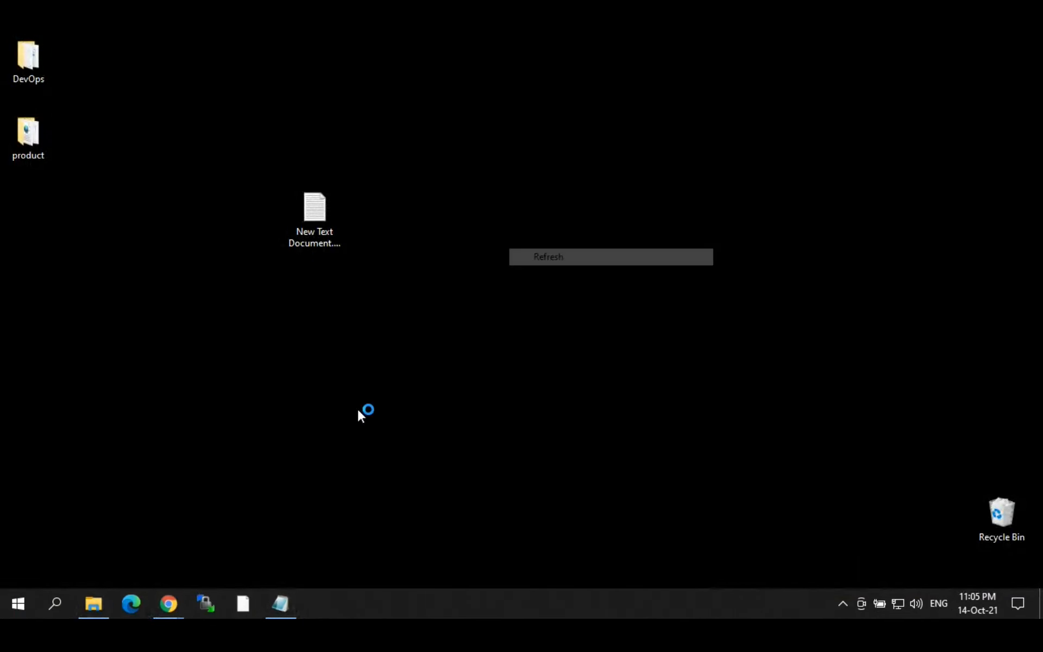
{"action": "left_click", "coordinate": [92, 604]}
{"action": "left_click", "coordinate": [92, 604]}
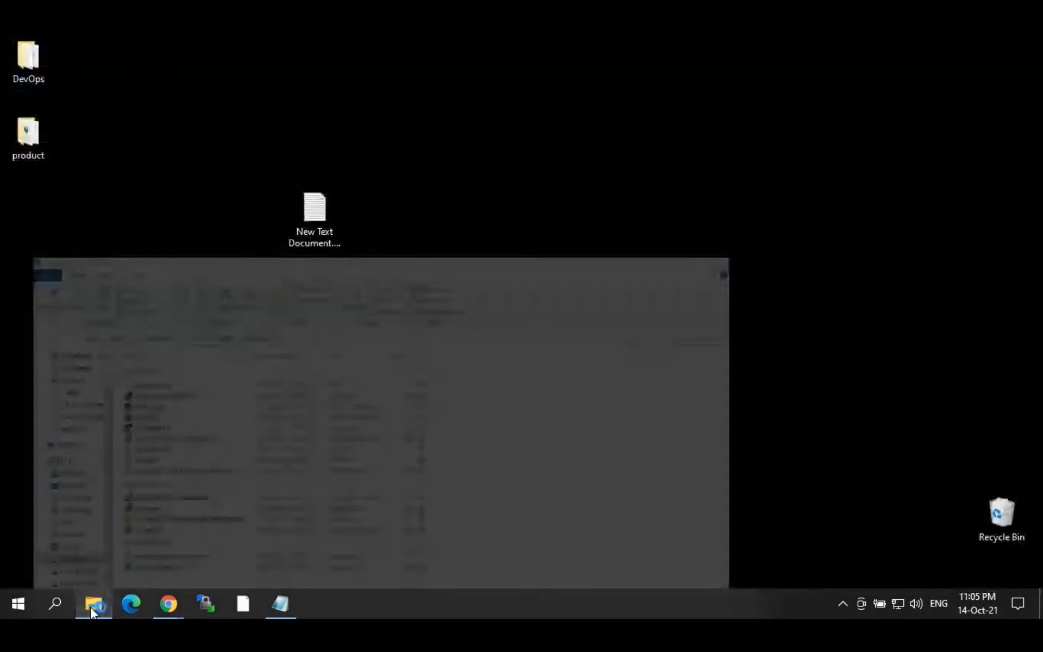
{"action": "left_click", "coordinate": [92, 607]}
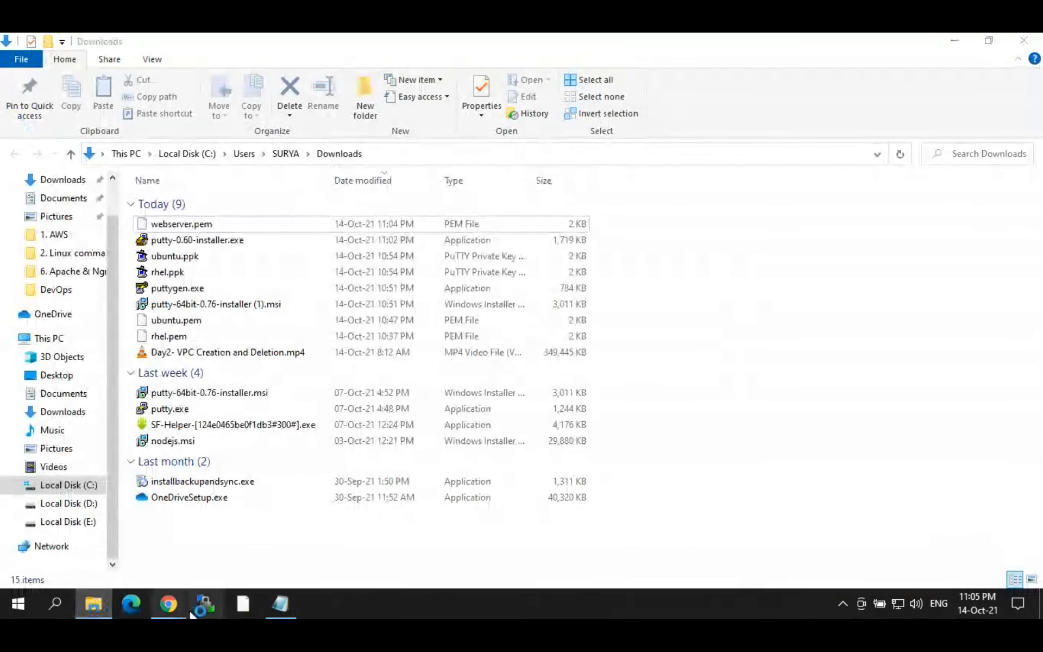
Step: Load webserver.pem into PuTTYgen and save it without a passphrase as webserver.ppk
{"action": "mouse_move", "coordinate": [184, 598]}
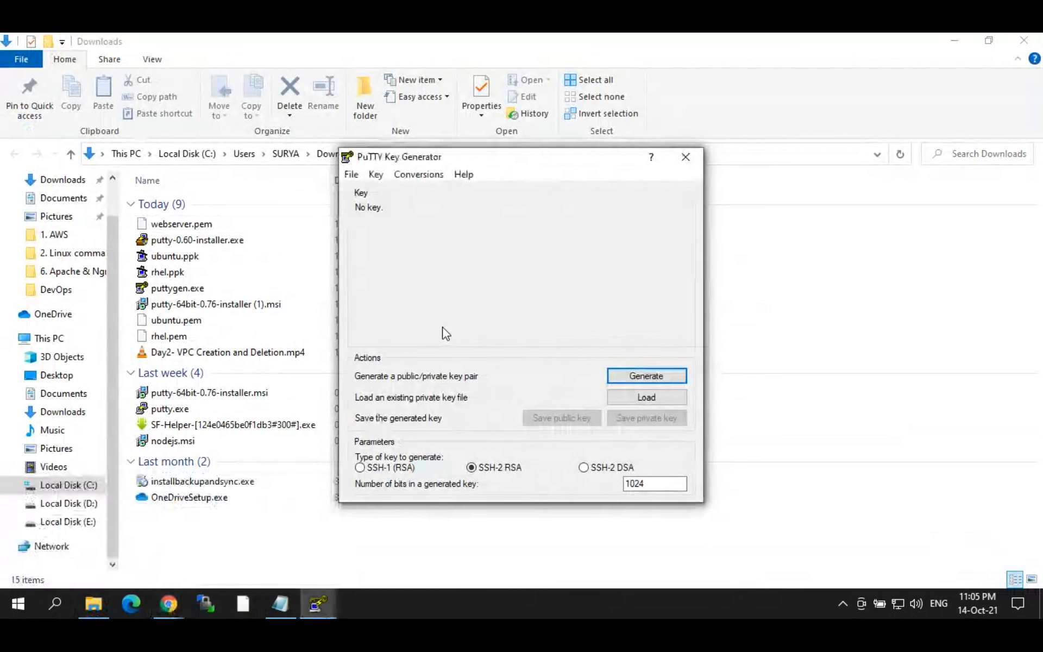
{"action": "left_click", "coordinate": [645, 397]}
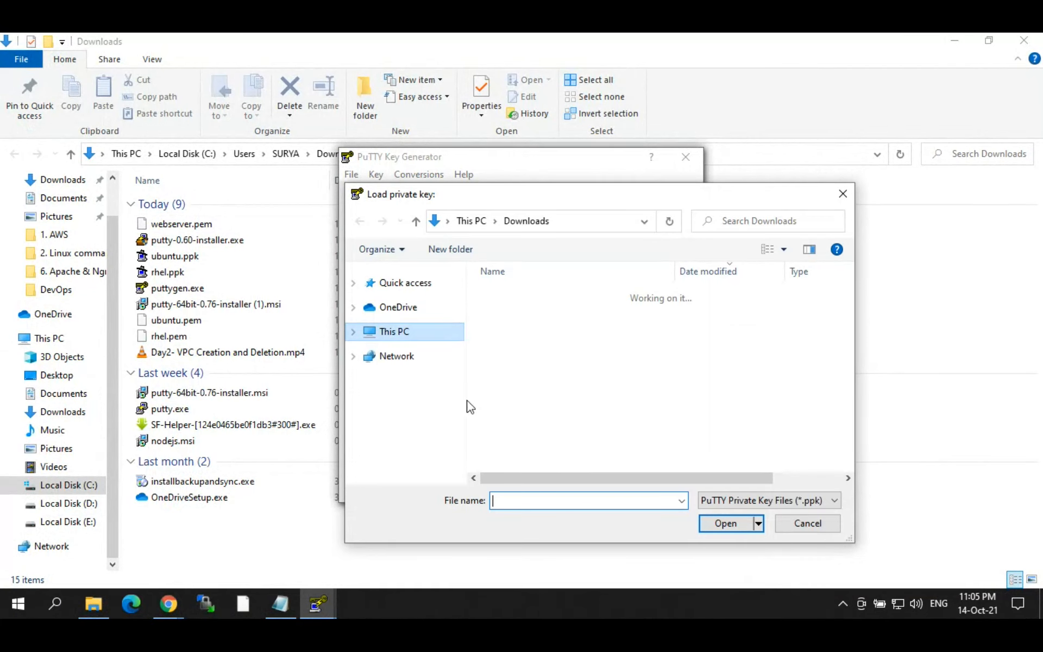
{"action": "left_click", "coordinate": [775, 503]}
{"action": "left_click", "coordinate": [720, 525]}
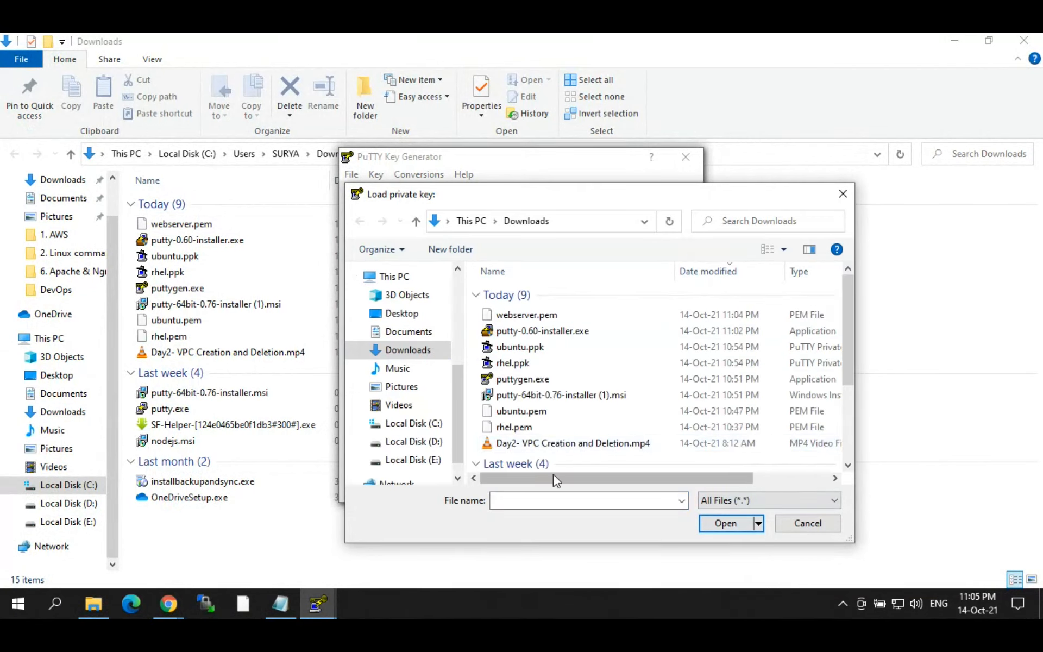
{"action": "left_click", "coordinate": [541, 314]}
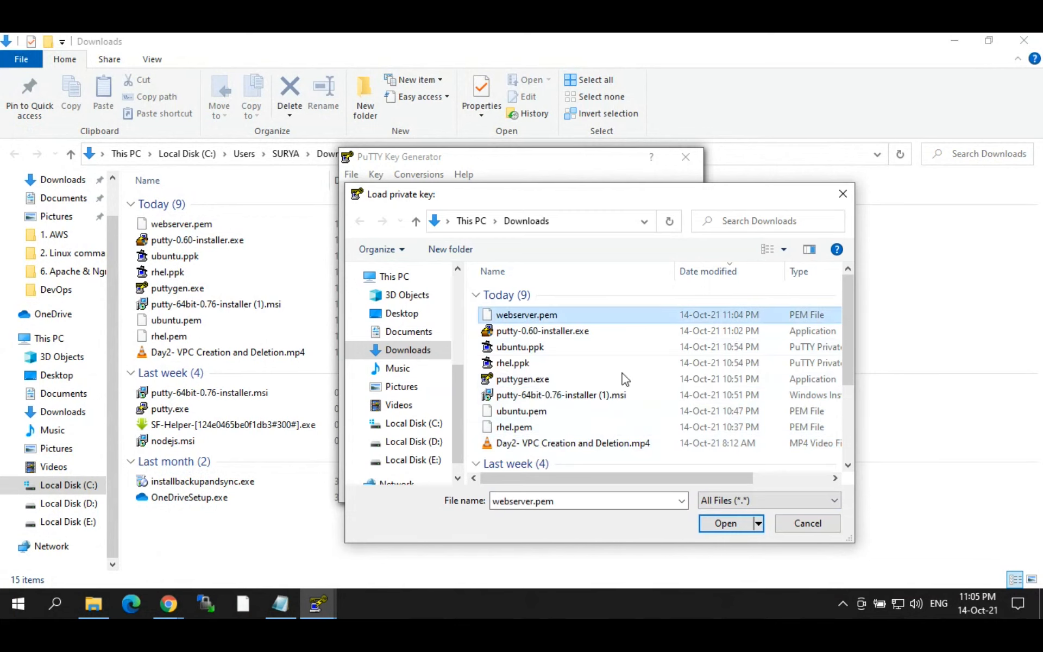
{"action": "left_click", "coordinate": [732, 525]}
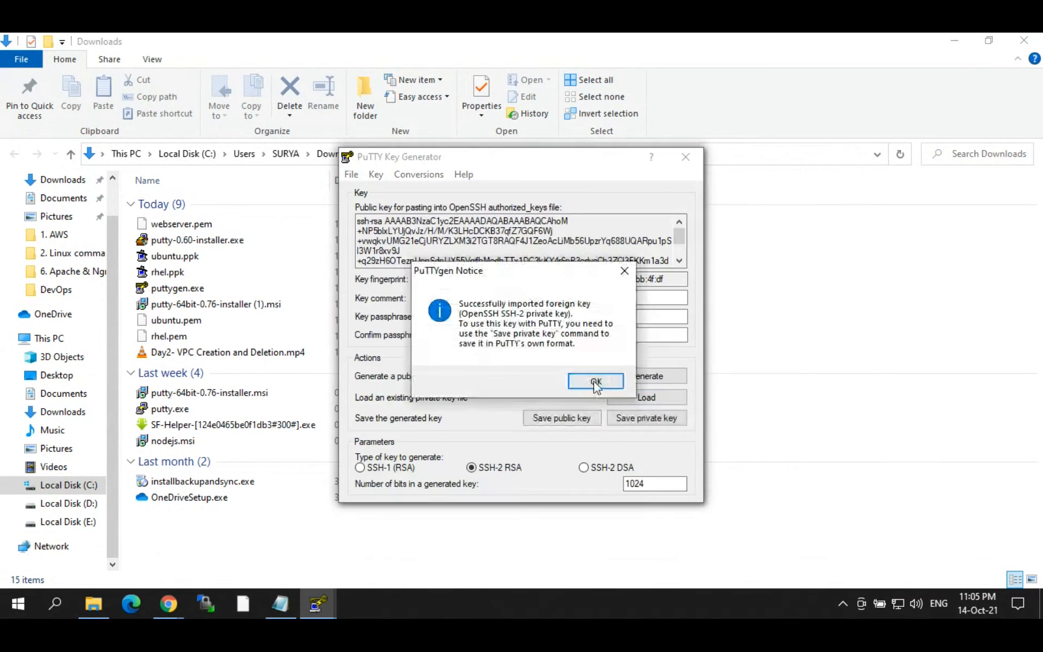
{"action": "left_click", "coordinate": [596, 380]}
{"action": "left_click", "coordinate": [628, 421]}
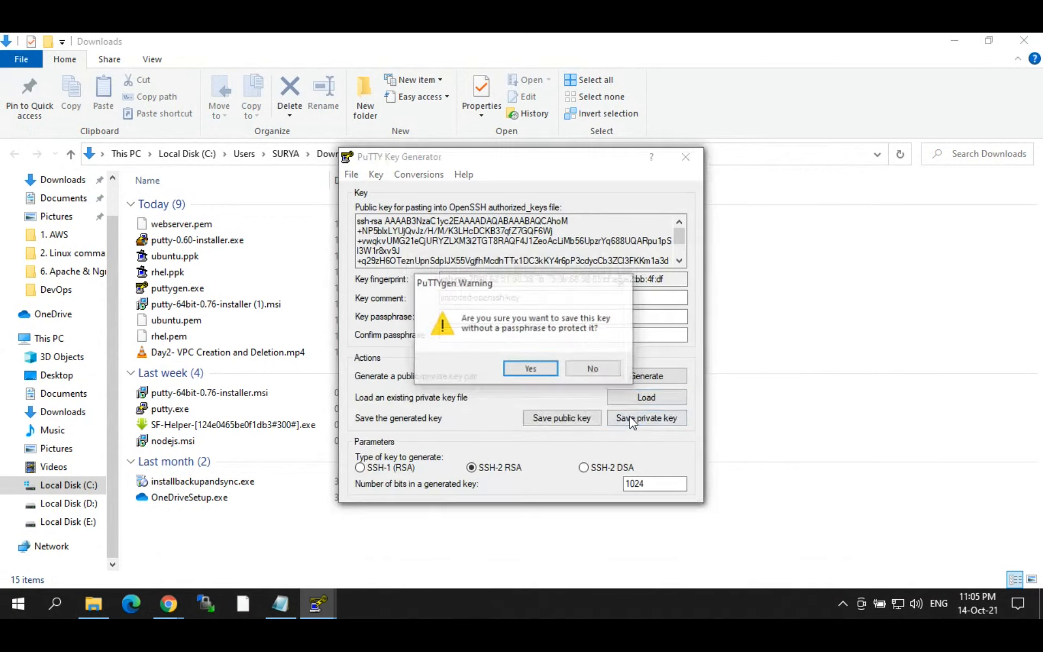
{"action": "left_click", "coordinate": [545, 370]}
{"action": "left_click", "coordinate": [507, 468]}
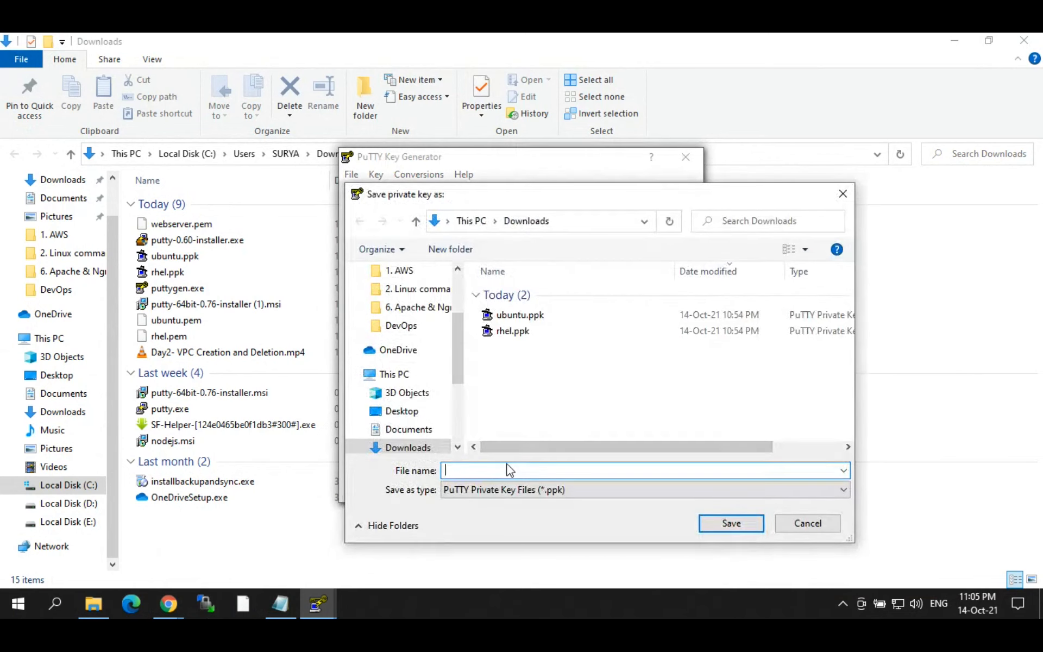
{"action": "type", "text": "webserver"}
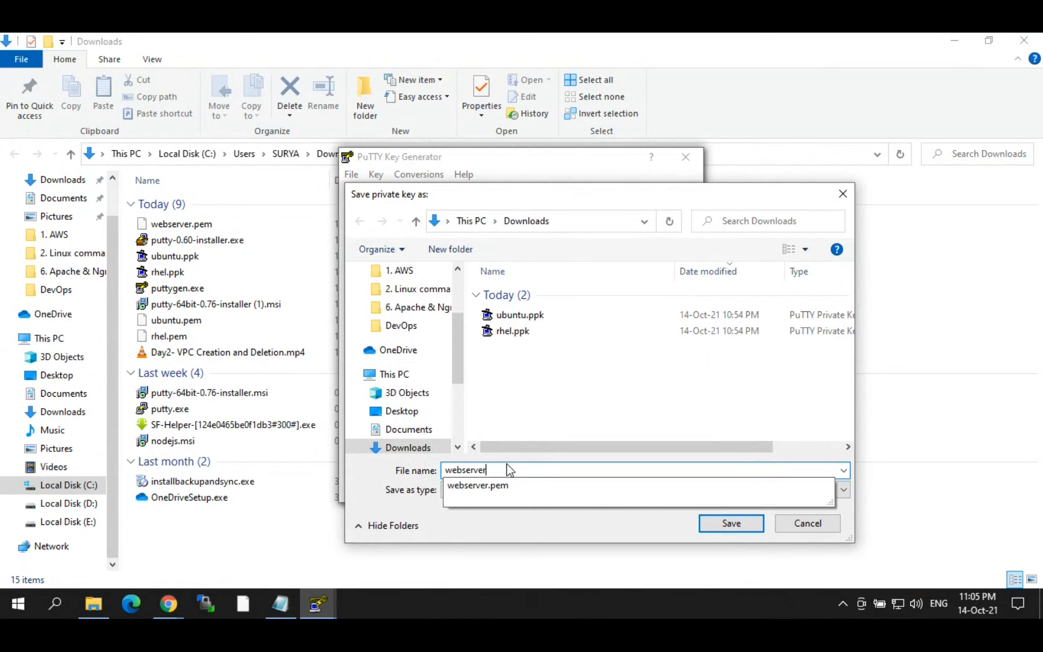
{"action": "key", "text": "Return"}
Step: Close PuTTYgen and return to the EC2 Instances page, reloading the instance list
{"action": "left_click", "coordinate": [686, 157]}
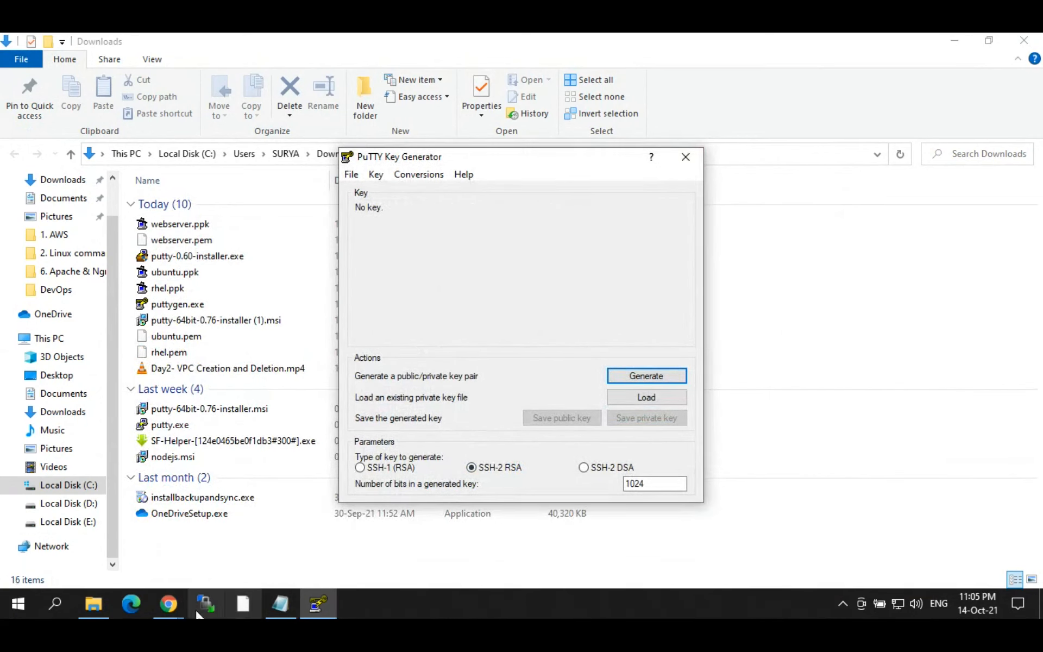
{"action": "left_click", "coordinate": [169, 603]}
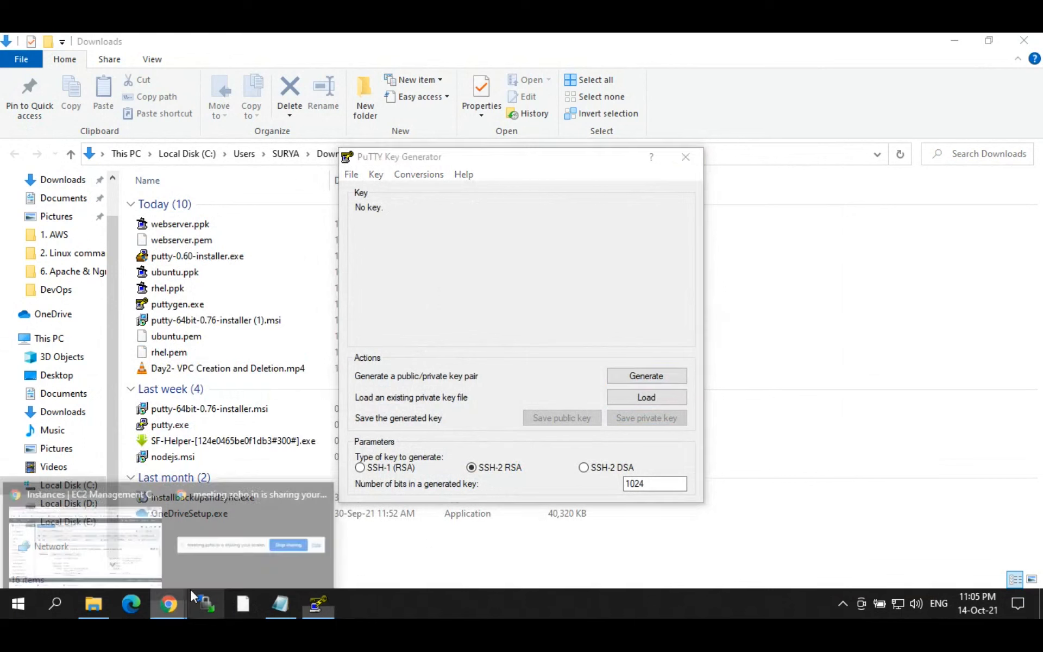
{"action": "left_click", "coordinate": [78, 543]}
{"action": "left_click", "coordinate": [973, 171]}
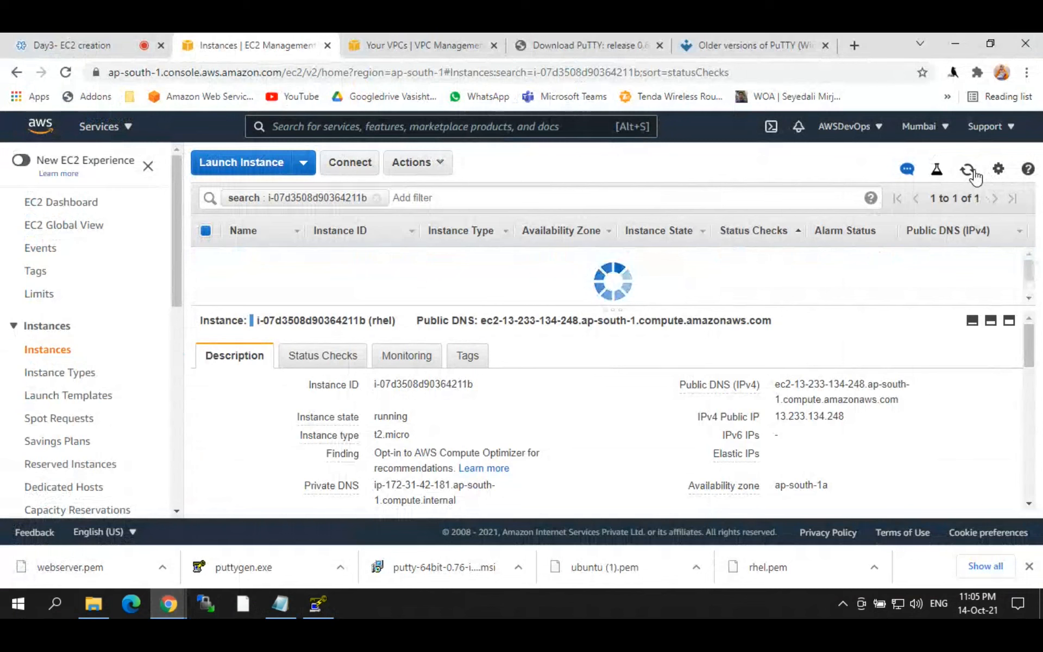
Step: Refresh the instance list until updated, then copy the rhel instance's public IP 13.233.134.248
{"action": "left_click", "coordinate": [973, 175]}
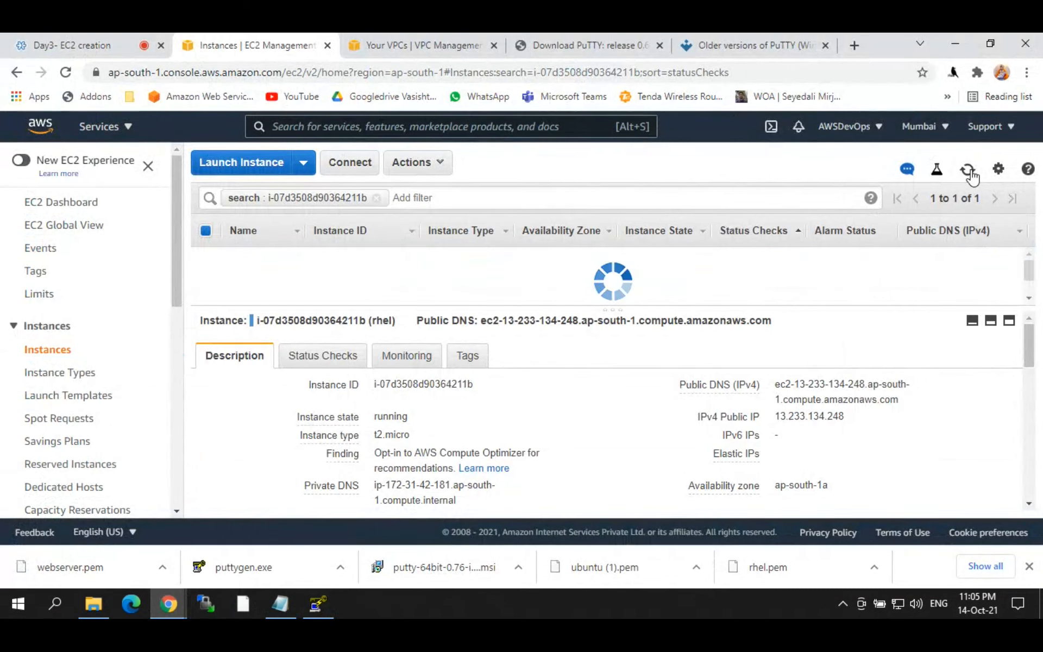
{"action": "left_click", "coordinate": [967, 170]}
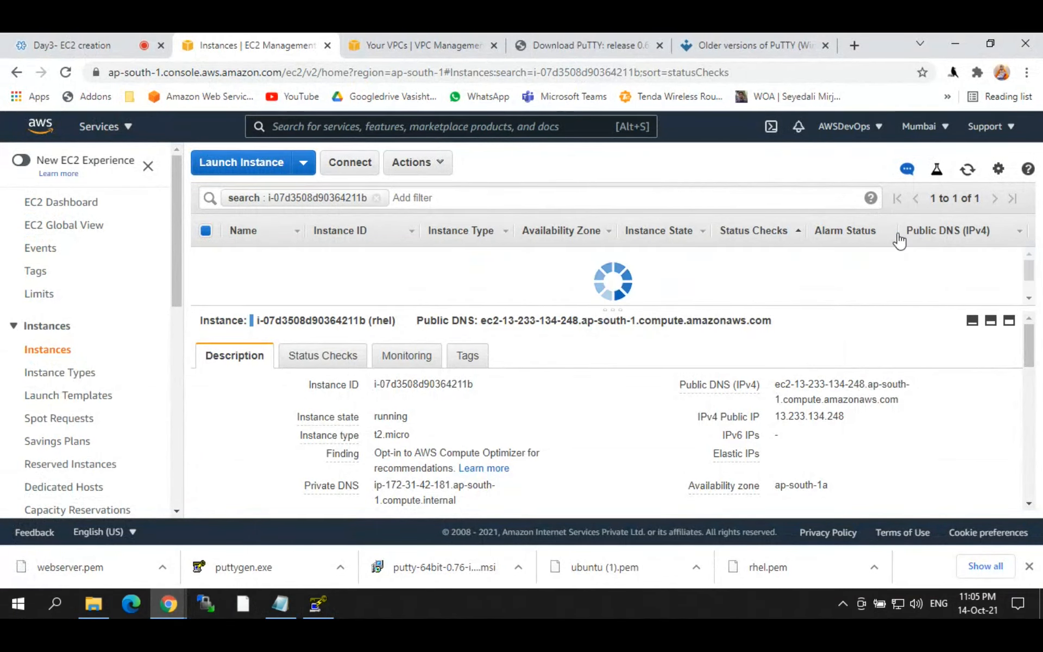
{"action": "left_click", "coordinate": [975, 173]}
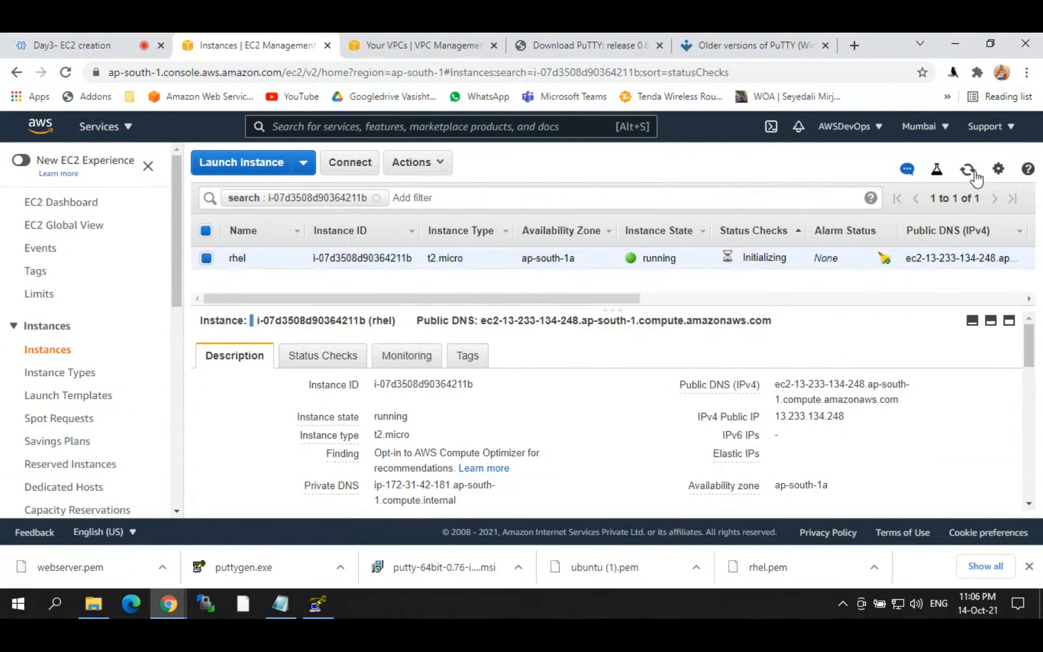
{"action": "left_click", "coordinate": [973, 173]}
{"action": "left_click", "coordinate": [854, 417]}
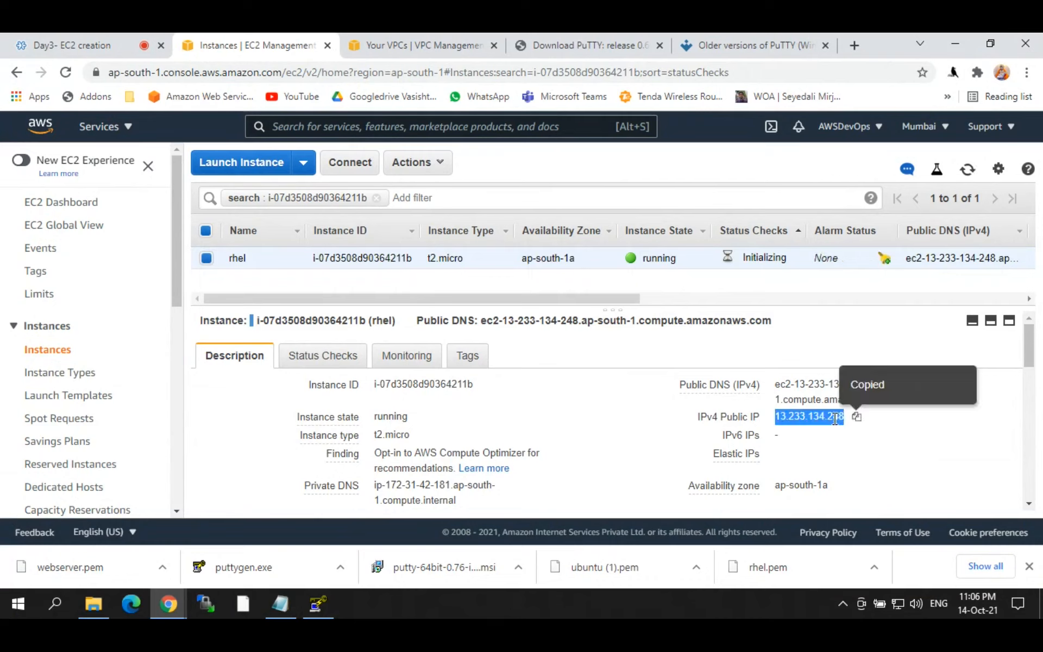
Step: Open PuTTY from Windows search and paste 13.233.134.248 as the host name
{"action": "left_click", "coordinate": [315, 605]}
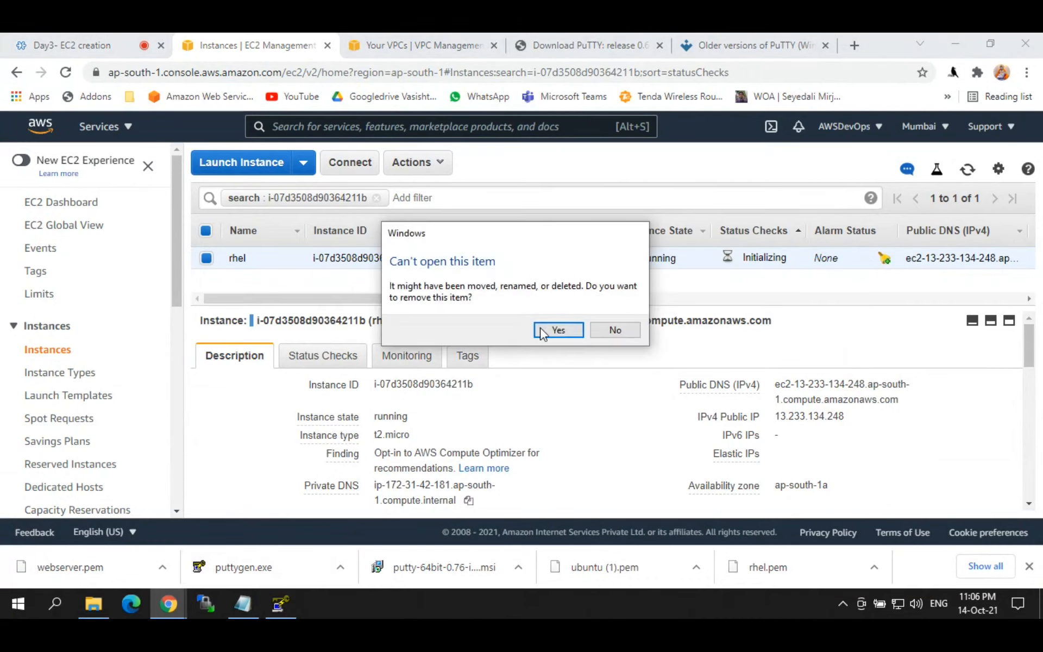
{"action": "left_click", "coordinate": [542, 333]}
{"action": "left_click", "coordinate": [60, 606]}
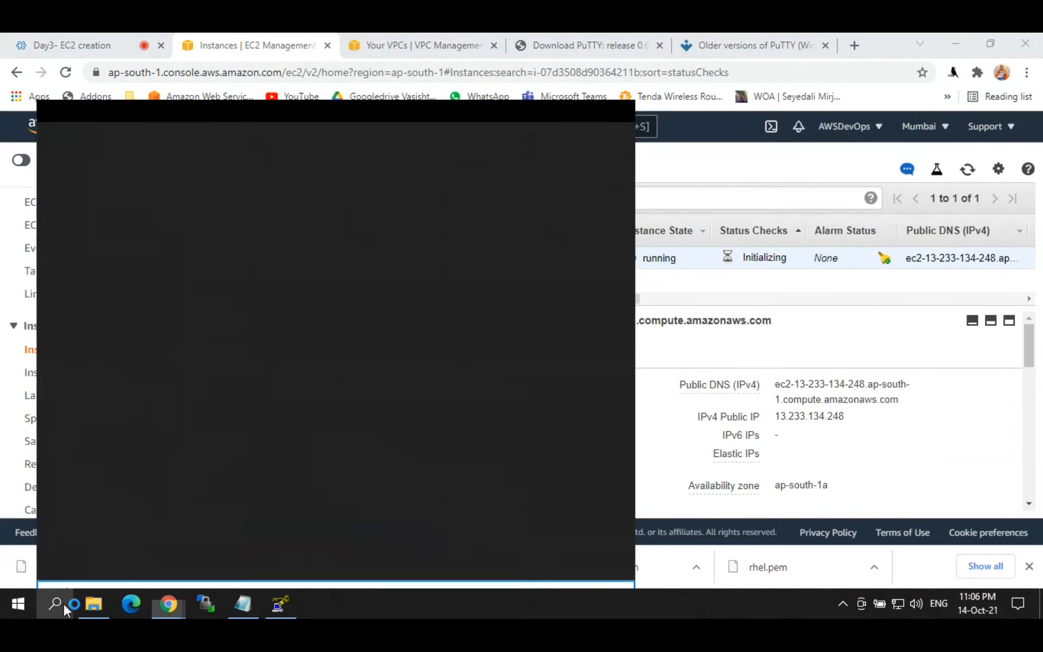
{"action": "type", "text": "putty"}
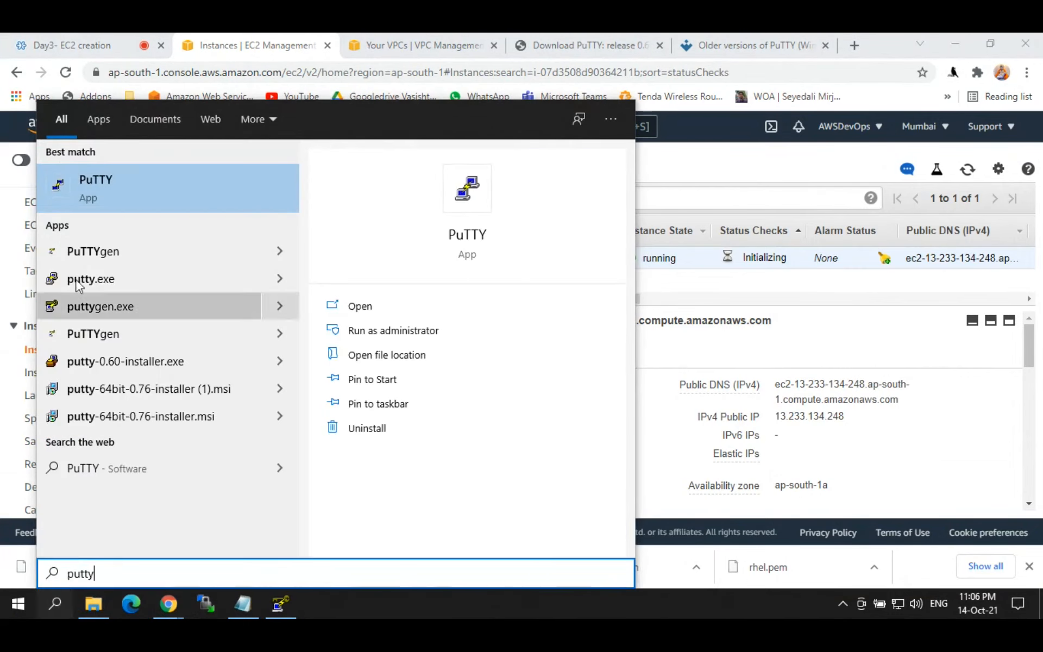
{"action": "left_click", "coordinate": [86, 178]}
{"action": "key", "text": "ctrl+v"}
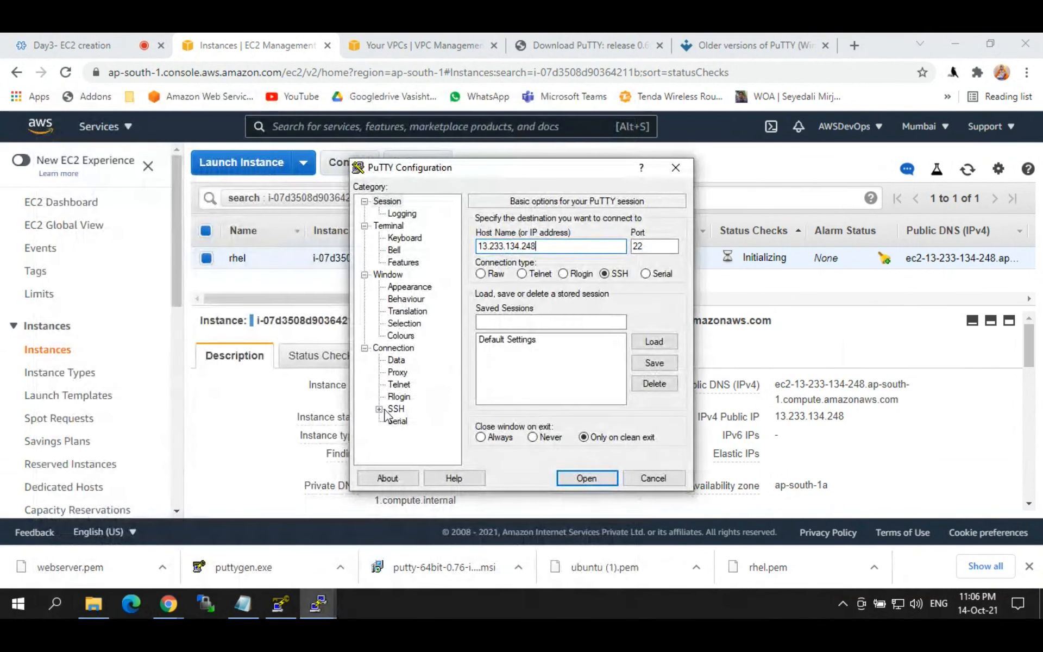
Step: Set webserver.ppk as the SSH auth key, connect, and accept the server's host key
{"action": "left_click", "coordinate": [379, 409]}
{"action": "left_click", "coordinate": [411, 410]}
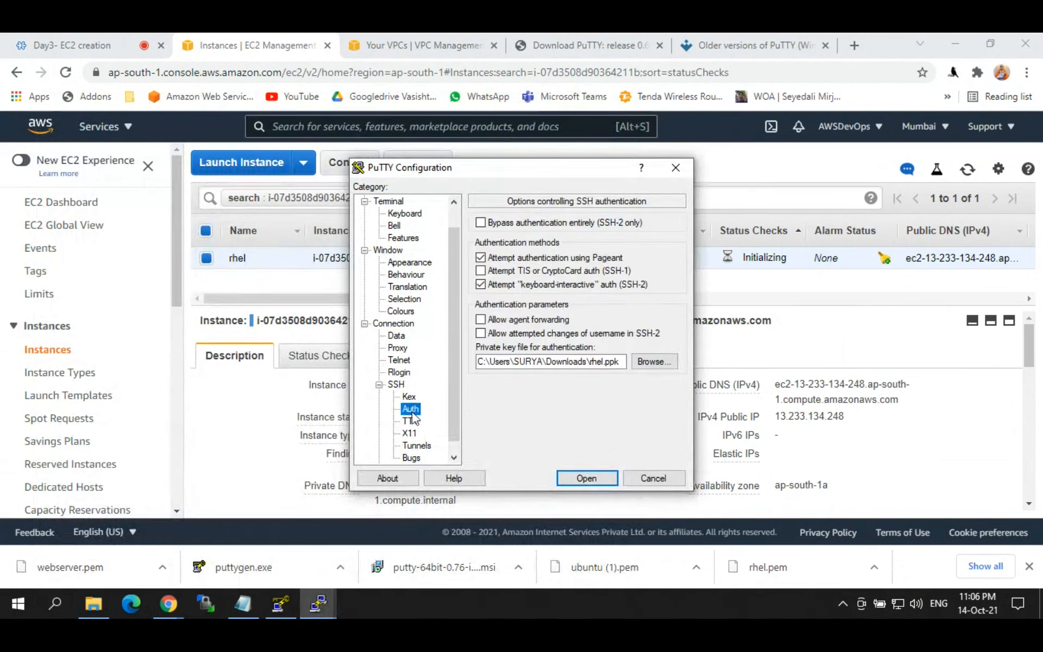
{"action": "left_click", "coordinate": [655, 362]}
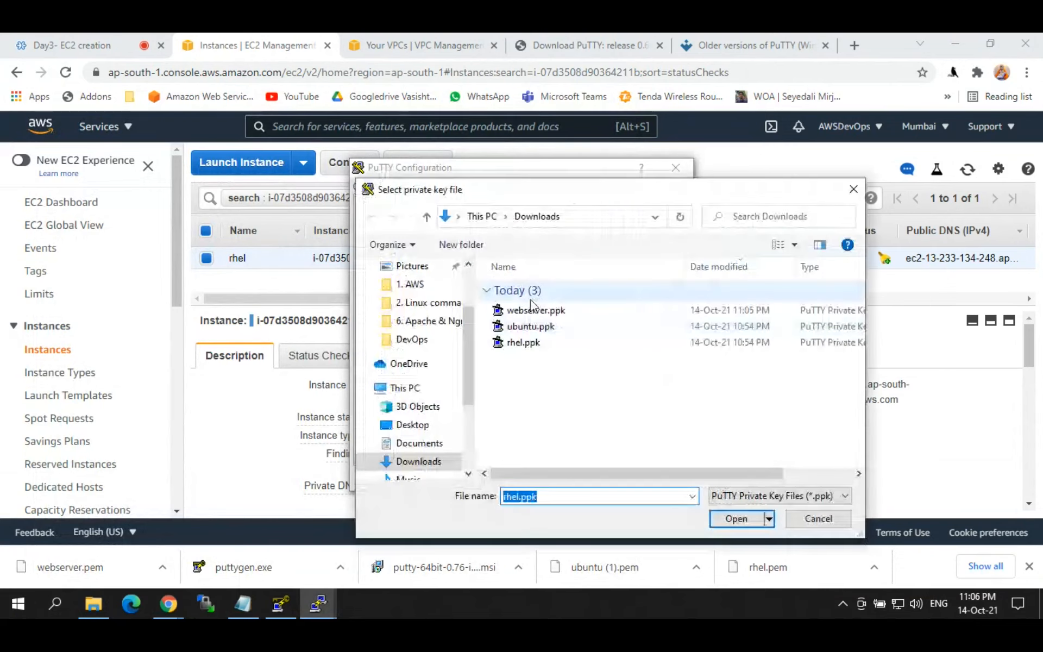
{"action": "left_click", "coordinate": [533, 310]}
{"action": "left_click", "coordinate": [724, 522]}
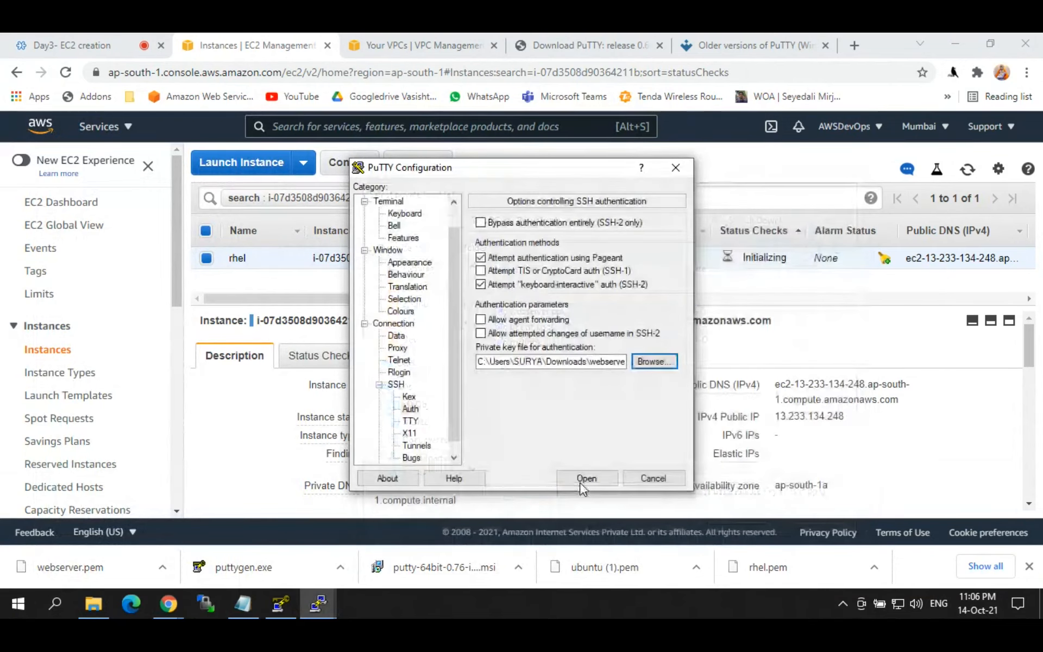
{"action": "left_click", "coordinate": [579, 482]}
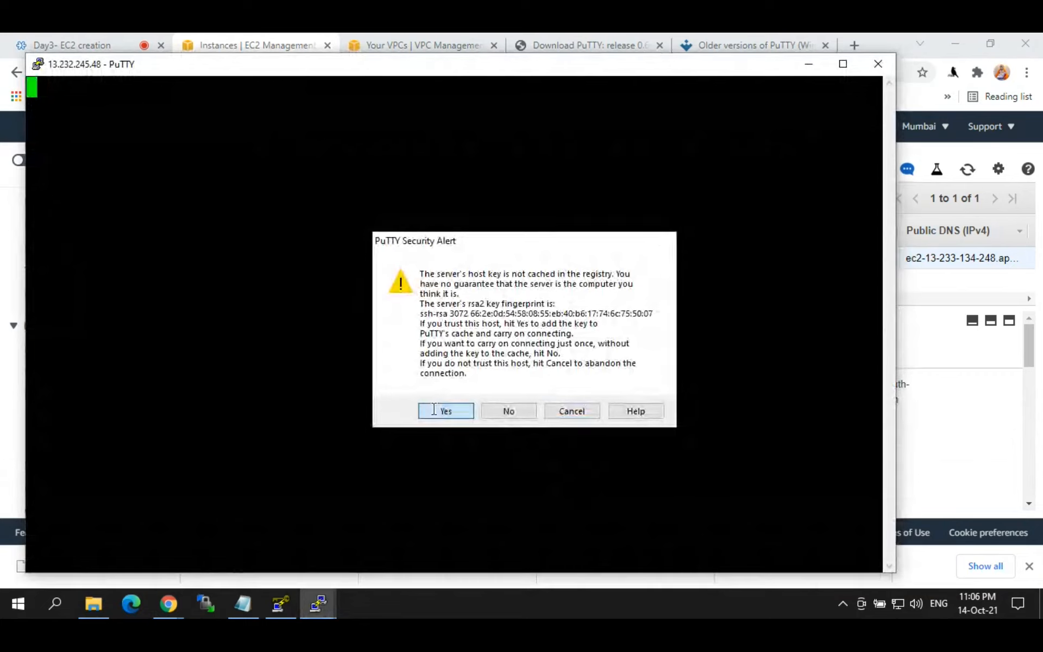
{"action": "left_click", "coordinate": [435, 409]}
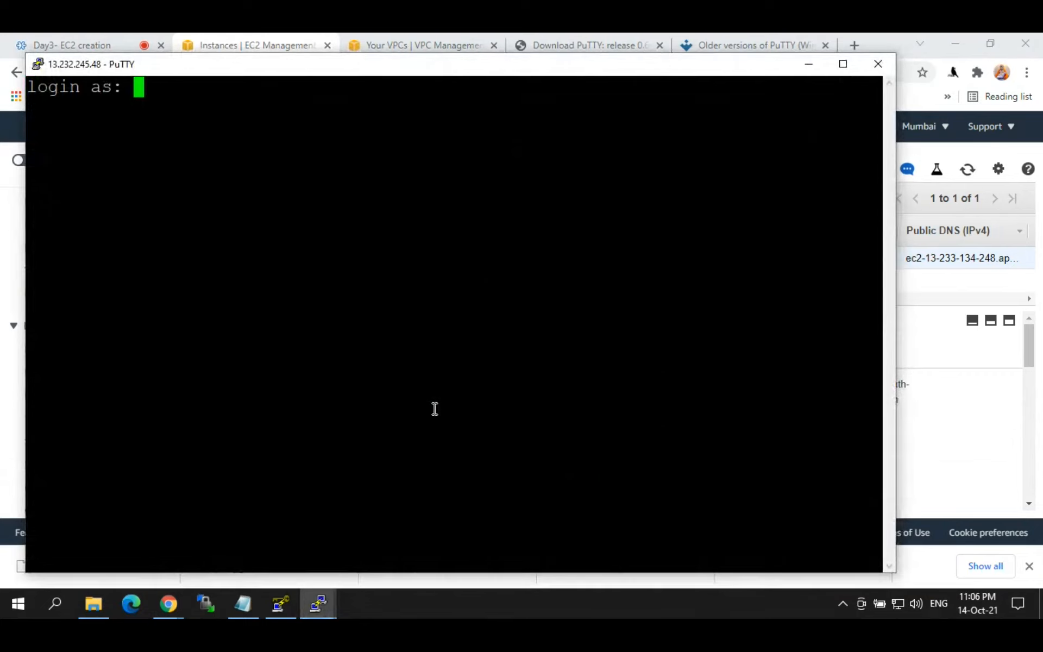
Step: Maximise the terminal and log in as ec2-user
{"action": "double_click", "coordinate": [397, 68]}
{"action": "type", "text": "ec2-"}
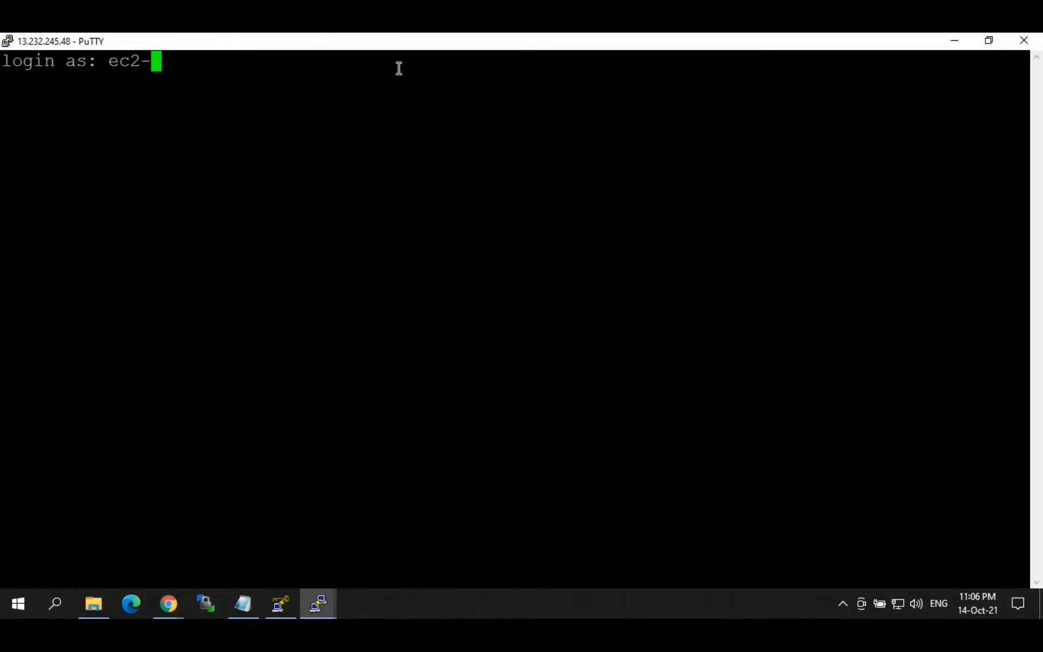
{"action": "type", "text": "user"}
{"action": "key", "text": "Return"}
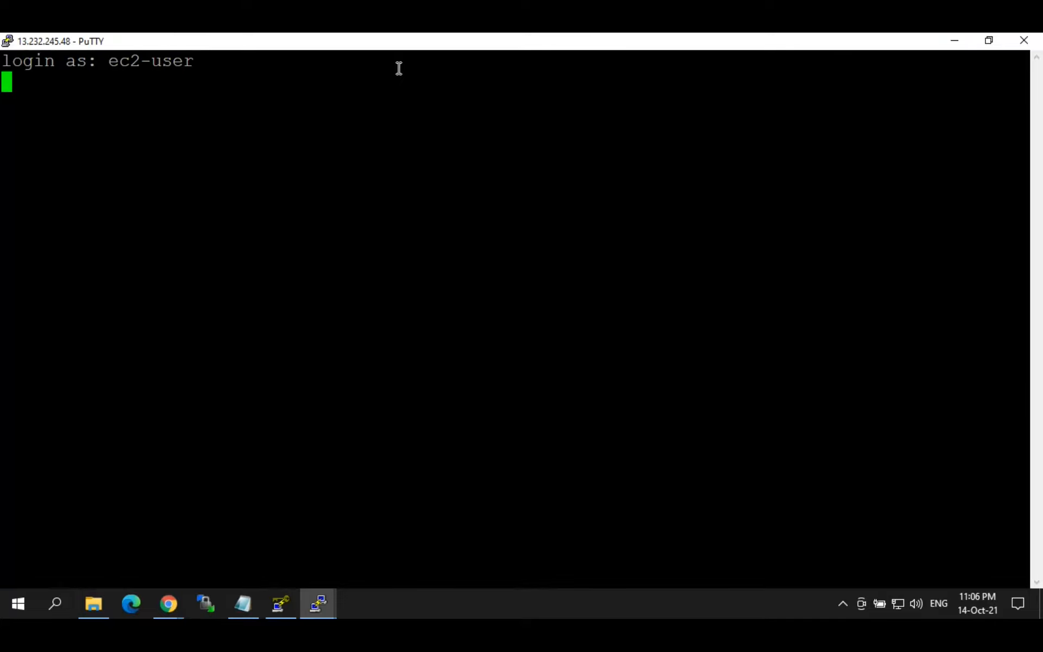
{"action": "left_click_drag", "start_coordinate": [44, 81], "coordinate": [323, 85]}
{"action": "left_click", "coordinate": [364, 91]}
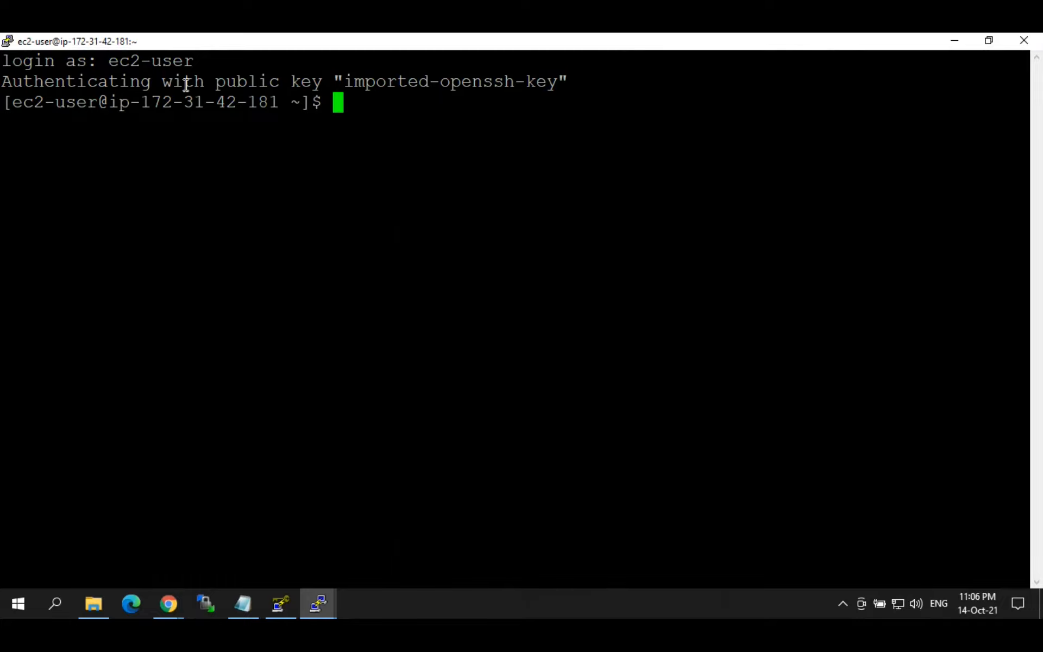
Step: Start a new free-tier launch with the Ubuntu Server 20.04 LTS image on t2.micro
{"action": "left_click", "coordinate": [956, 39]}
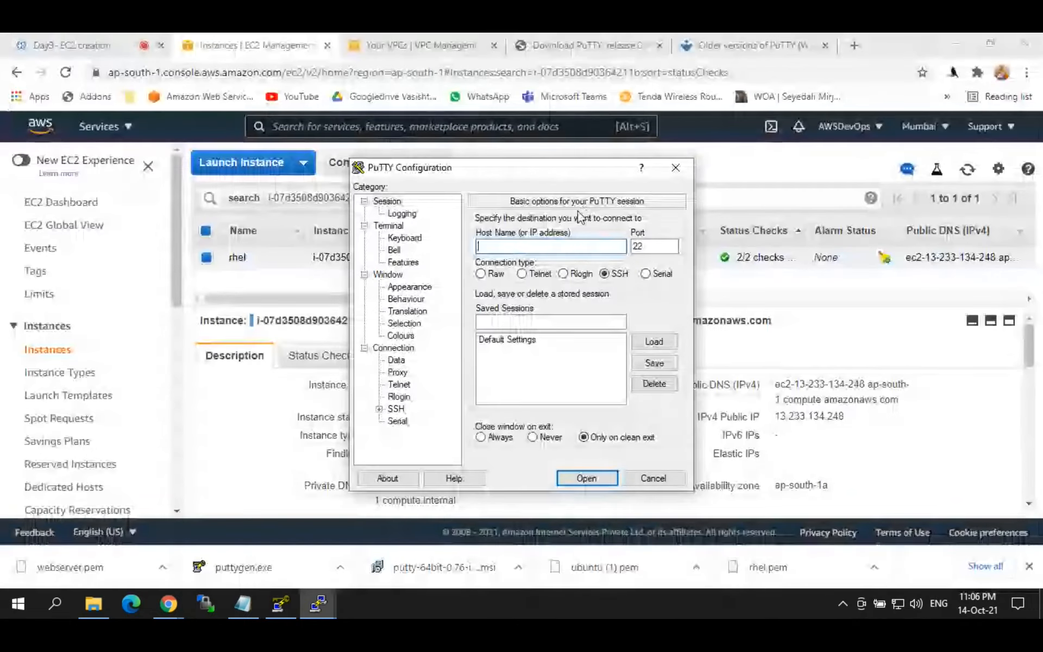
{"action": "left_click", "coordinate": [676, 170]}
{"action": "left_click", "coordinate": [255, 164]}
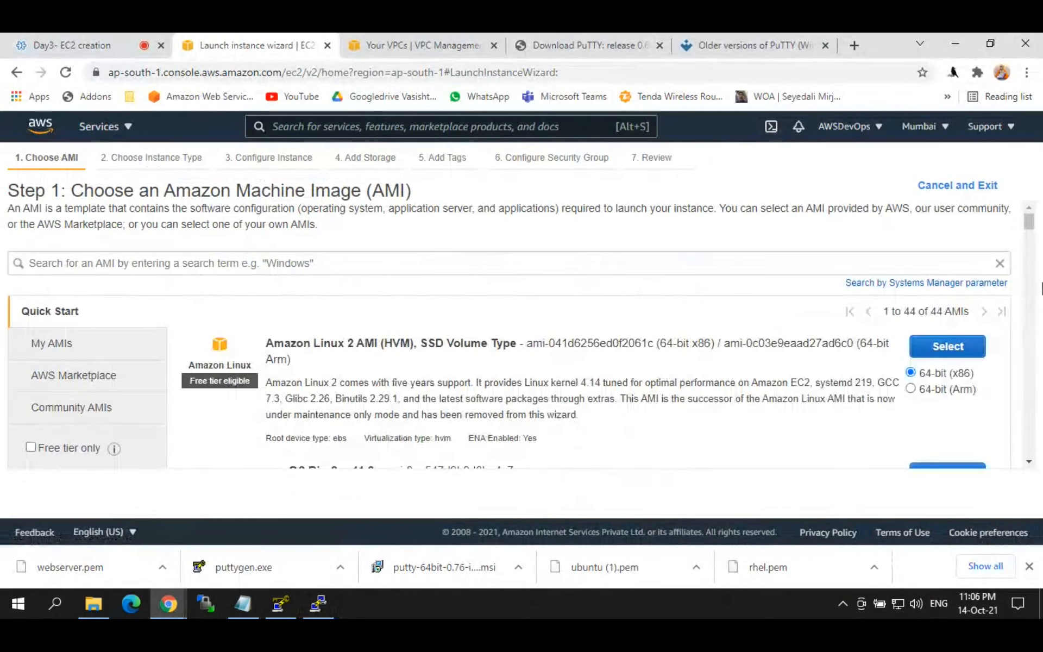
{"action": "left_click_drag", "start_coordinate": [1029, 225], "coordinate": [1028, 274]}
{"action": "left_click", "coordinate": [70, 447]}
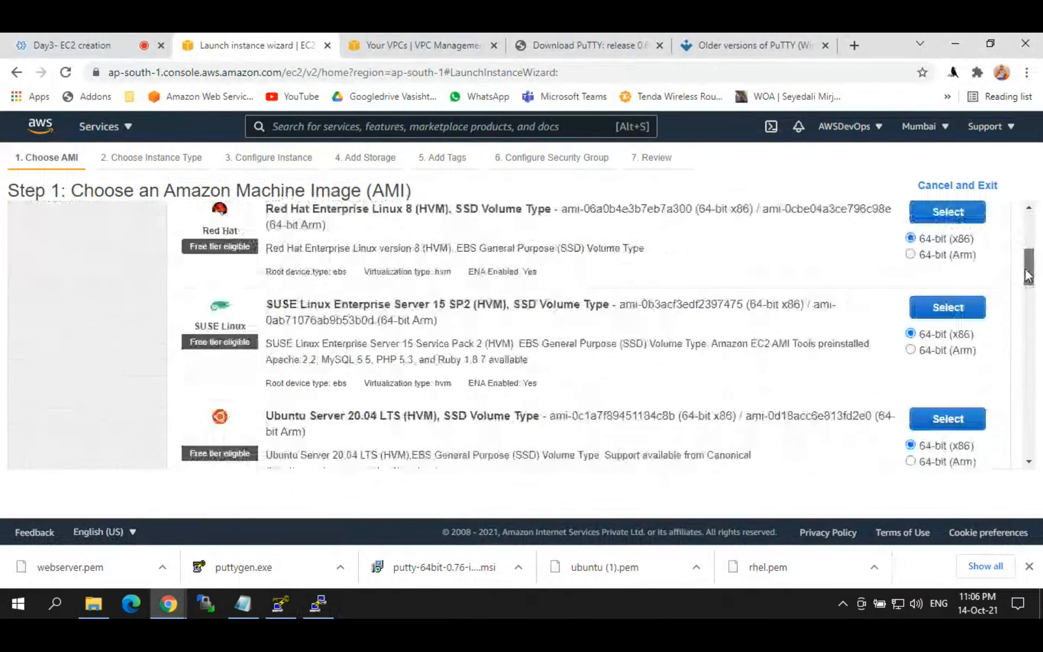
{"action": "left_click", "coordinate": [929, 309]}
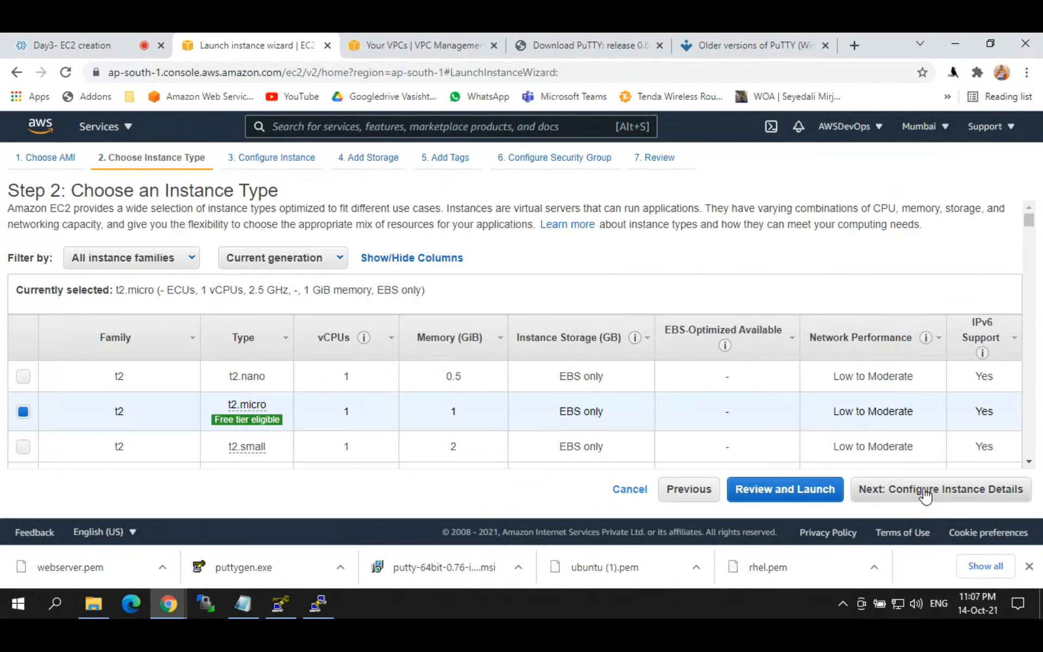
{"action": "left_click", "coordinate": [926, 492]}
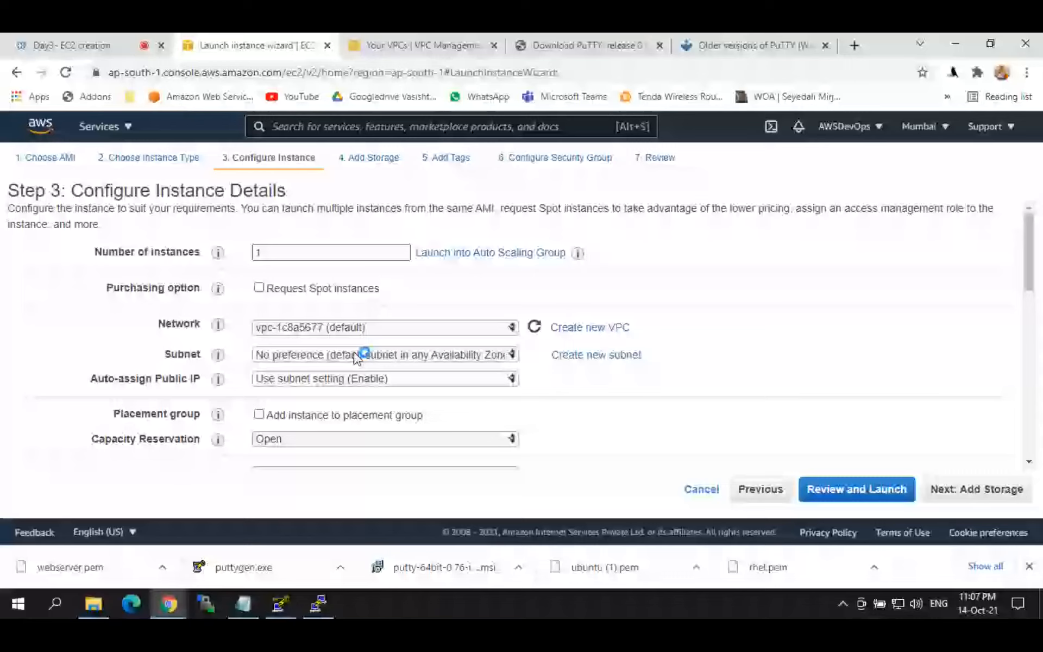
Step: Step past storage and security group settings, review, and launch to the key pair dialog
{"action": "left_click", "coordinate": [325, 602]}
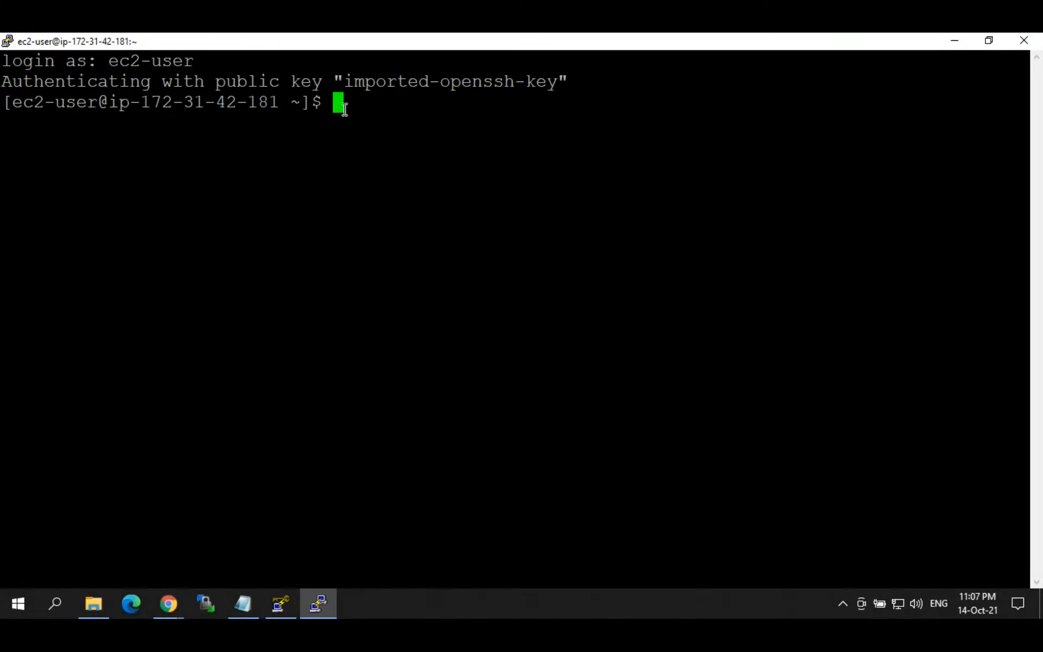
{"action": "left_click", "coordinate": [955, 40]}
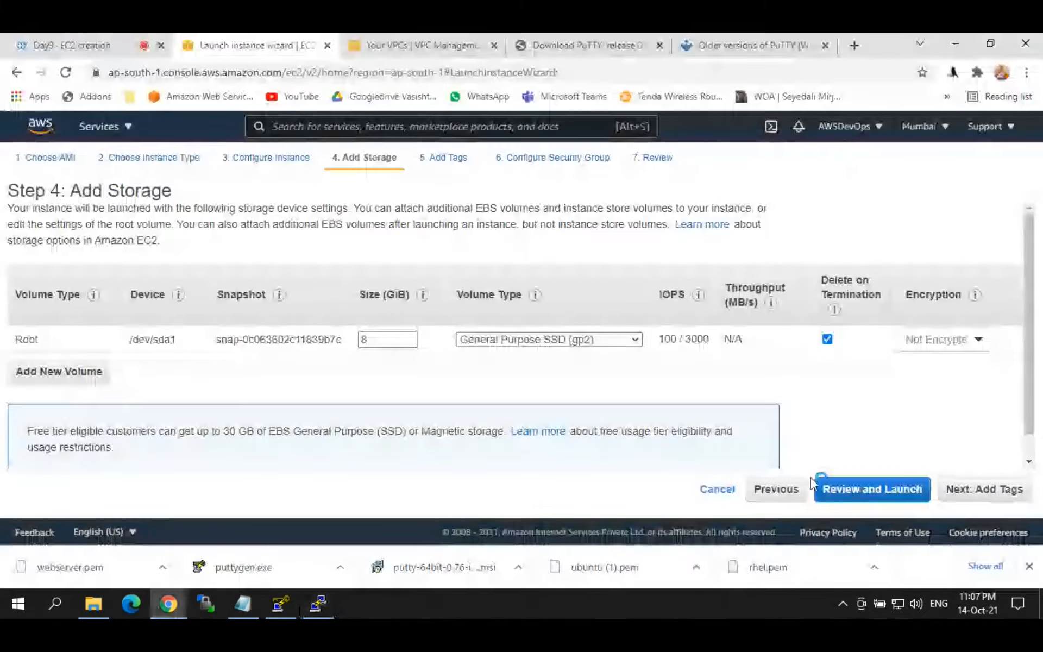
{"action": "left_click", "coordinate": [985, 489]}
{"action": "left_click", "coordinate": [984, 492]}
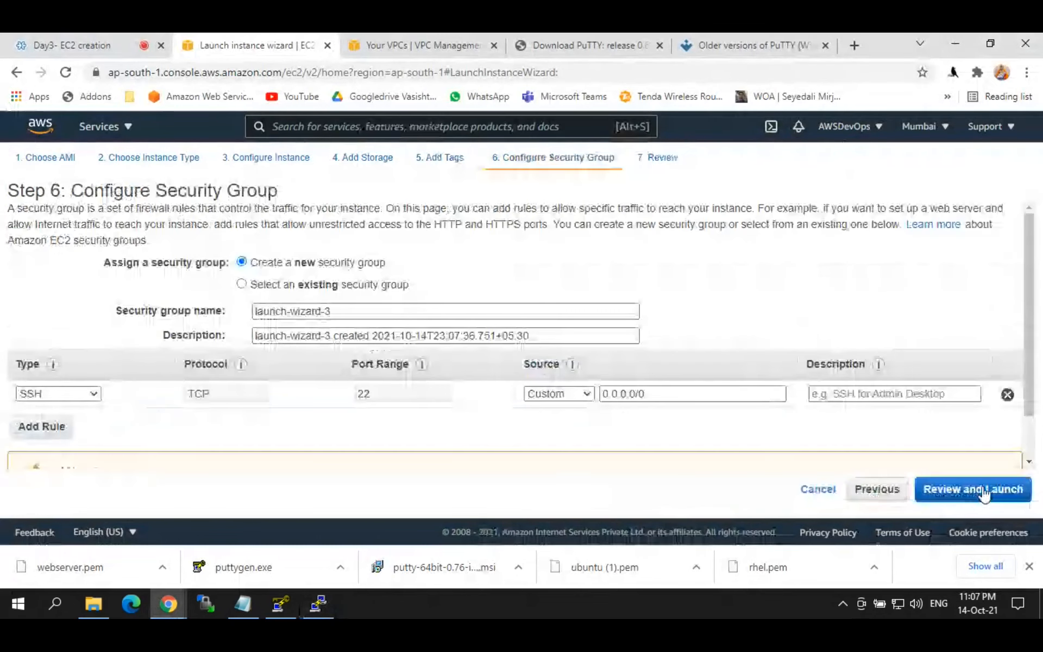
{"action": "left_click", "coordinate": [985, 490]}
{"action": "left_click", "coordinate": [996, 492]}
{"action": "left_click", "coordinate": [413, 382]}
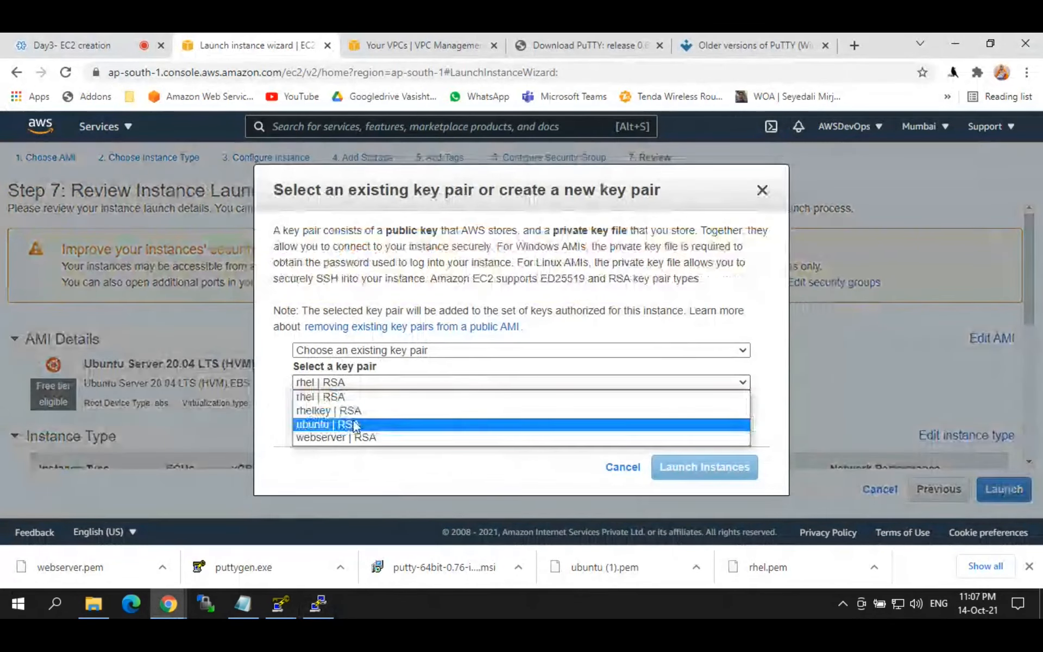
Step: Create a new key pair 'jumpserver', download jumpserver.pem, and launch the Ubuntu 20.04 instance
{"action": "left_click", "coordinate": [338, 351]}
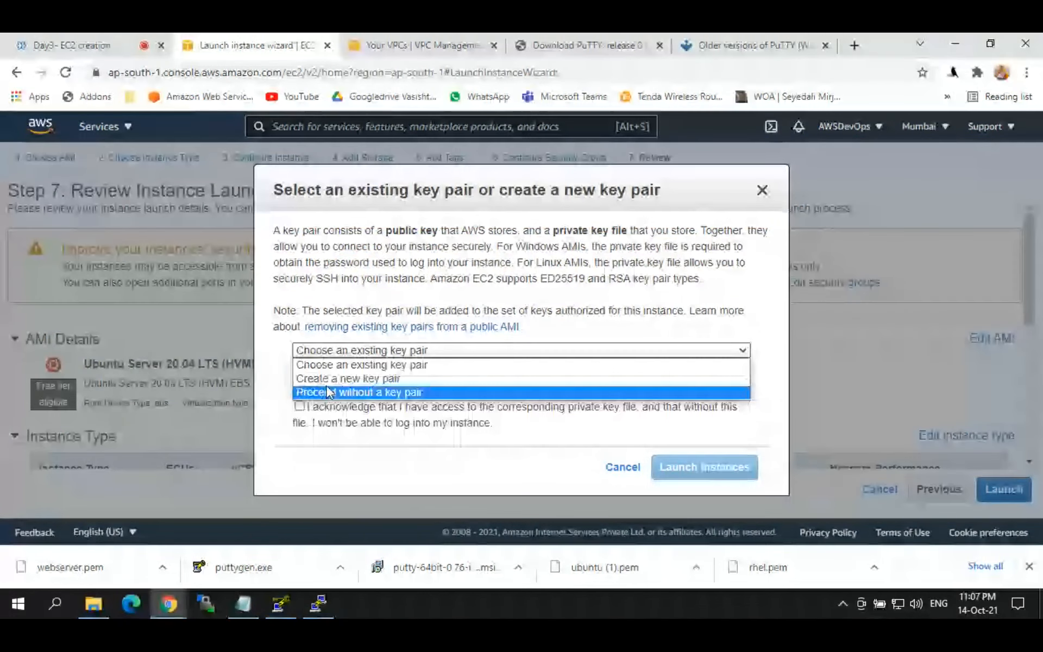
{"action": "left_click", "coordinate": [332, 379]}
{"action": "left_click_drag", "start_coordinate": [345, 416], "coordinate": [254, 420]}
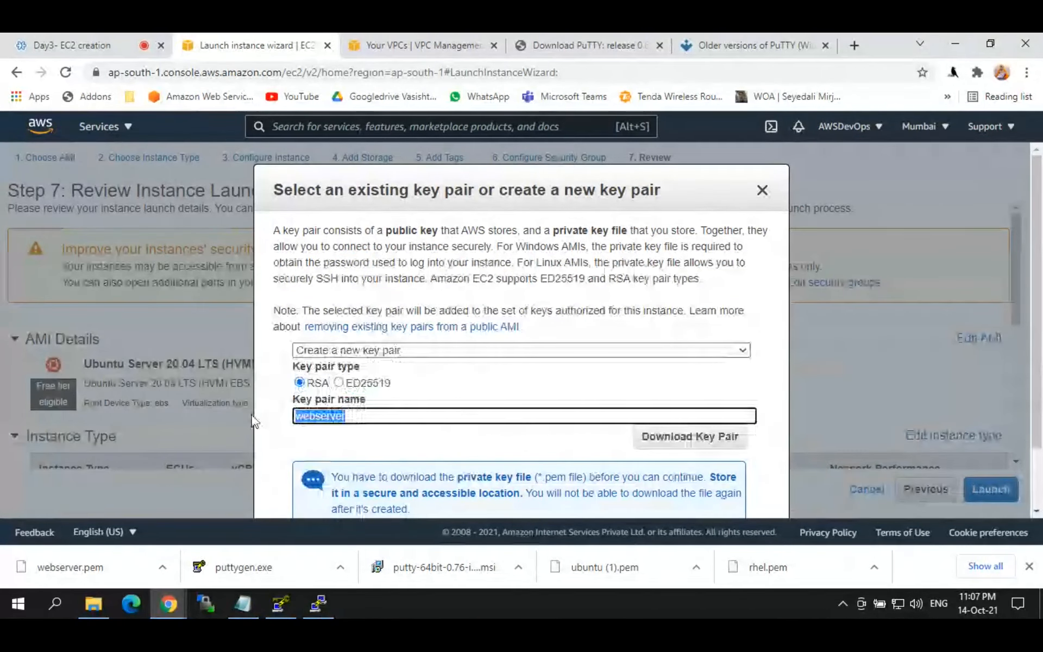
{"action": "type", "text": "jumpse"}
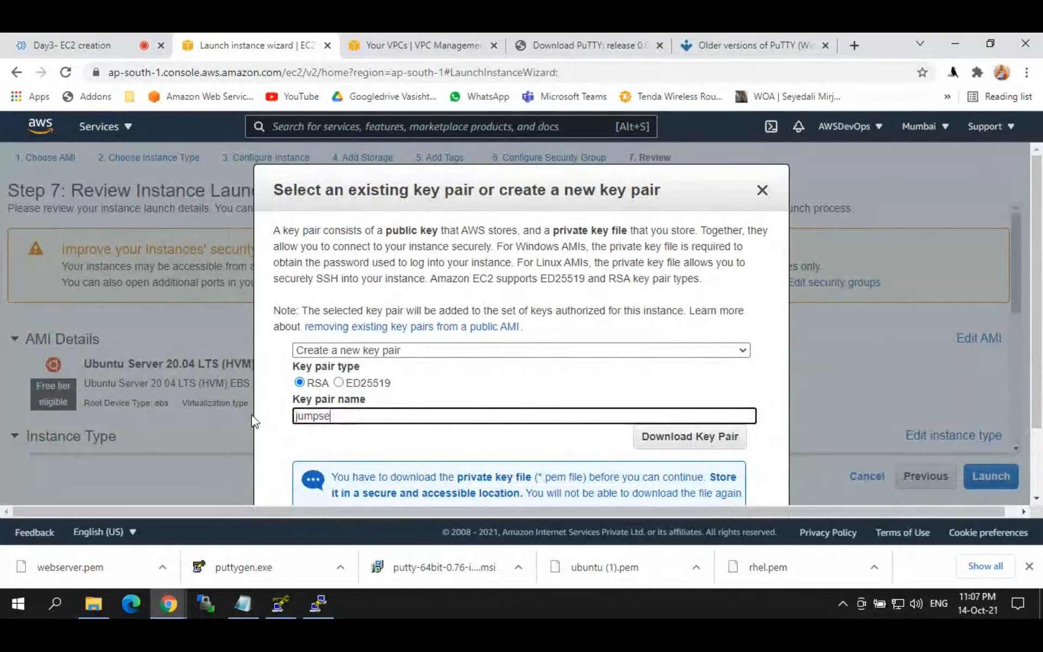
{"action": "type", "text": "rver"}
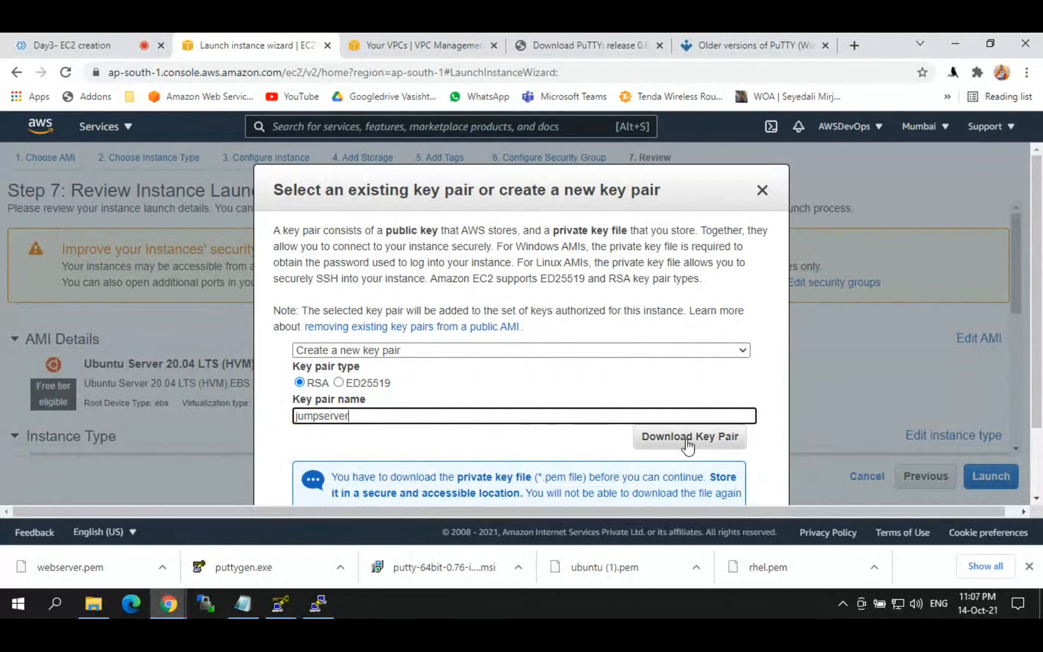
{"action": "left_click", "coordinate": [687, 441]}
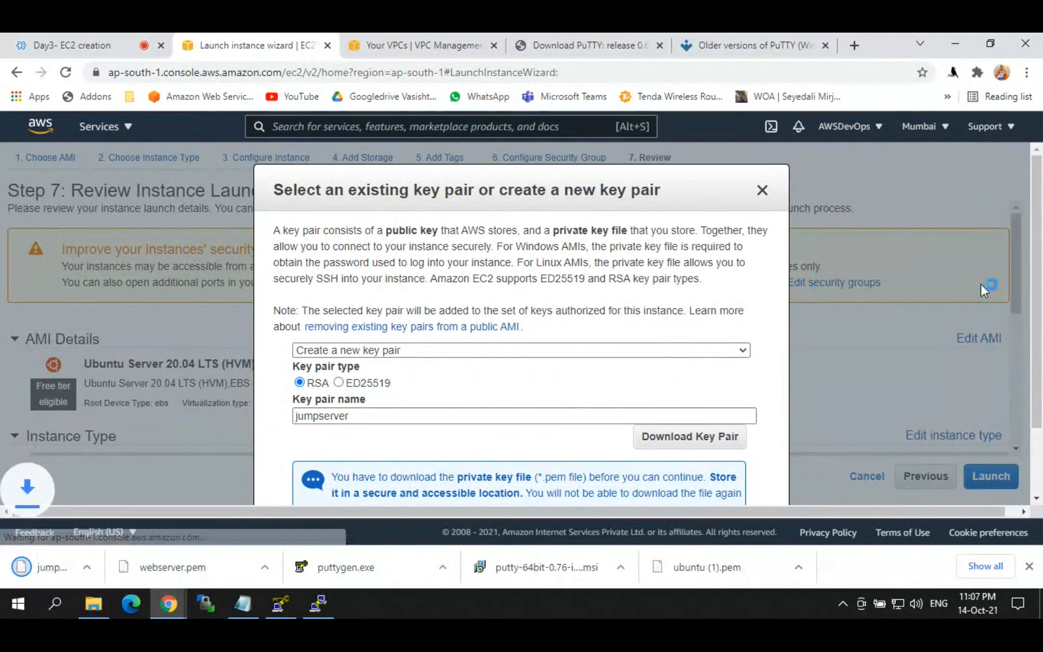
{"action": "scroll", "coordinate": [815, 381], "scroll_direction": "down", "scroll_amount": 2}
{"action": "left_click", "coordinate": [688, 472]}
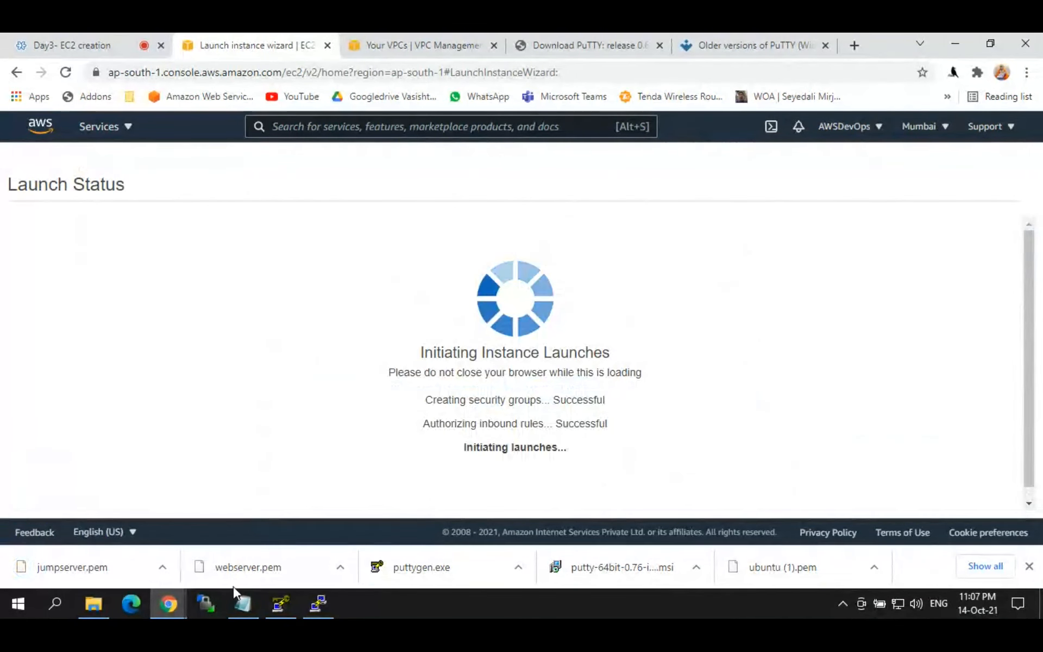
{"action": "left_click", "coordinate": [279, 603]}
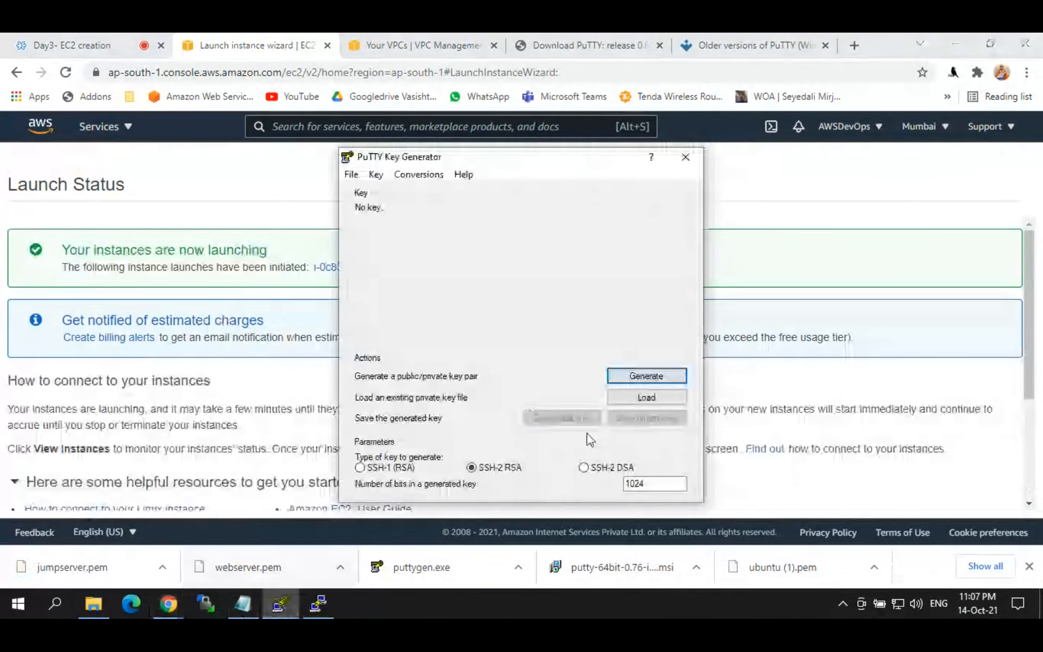
Step: Load jumpserver.pem in PuTTYgen, save it as the jumpserver private key, and close PuTTYgen
{"action": "left_click", "coordinate": [651, 399]}
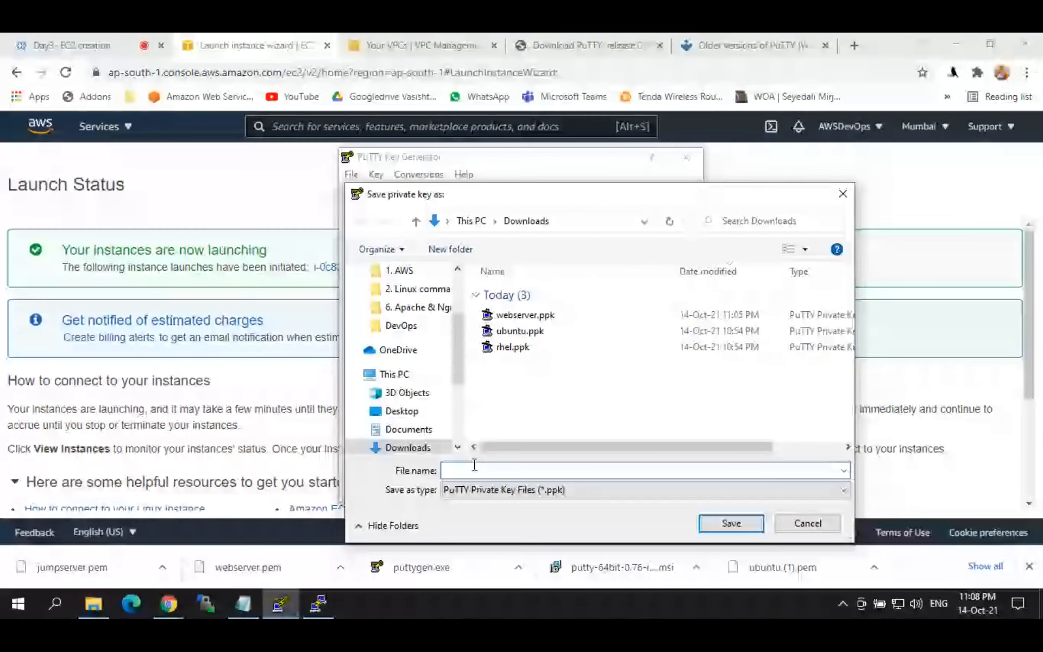
{"action": "type", "text": "jumpserver"}
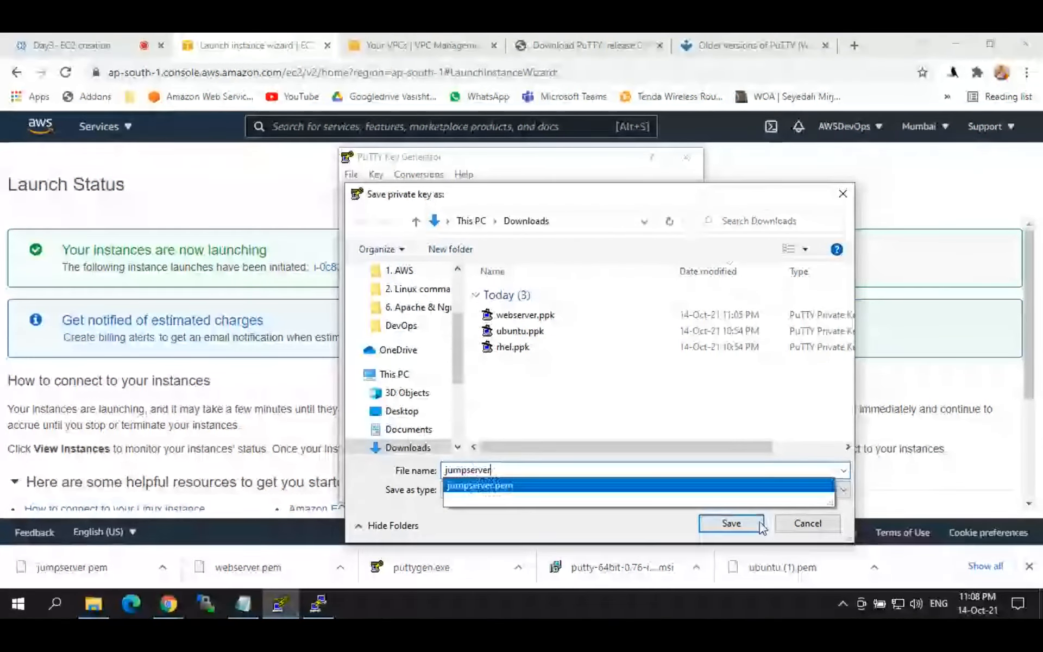
{"action": "left_click", "coordinate": [710, 521]}
{"action": "left_click", "coordinate": [686, 157]}
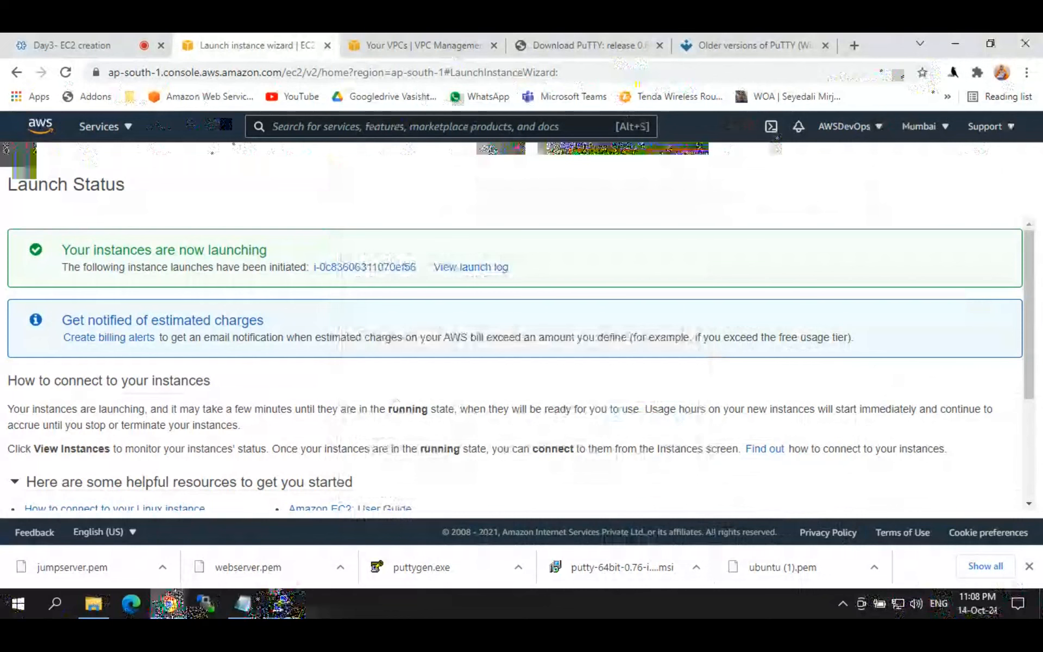
Step: Rename the newly launched instance to 'ubuntu'
{"action": "left_click", "coordinate": [321, 267]}
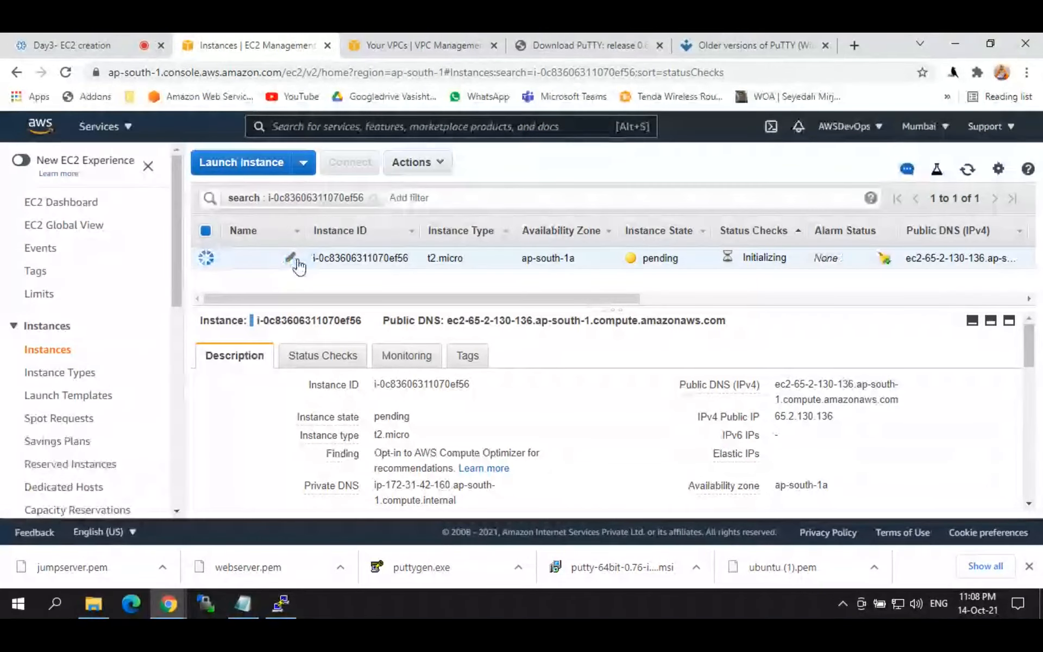
{"action": "left_click", "coordinate": [292, 257]}
{"action": "type", "text": "ub"}
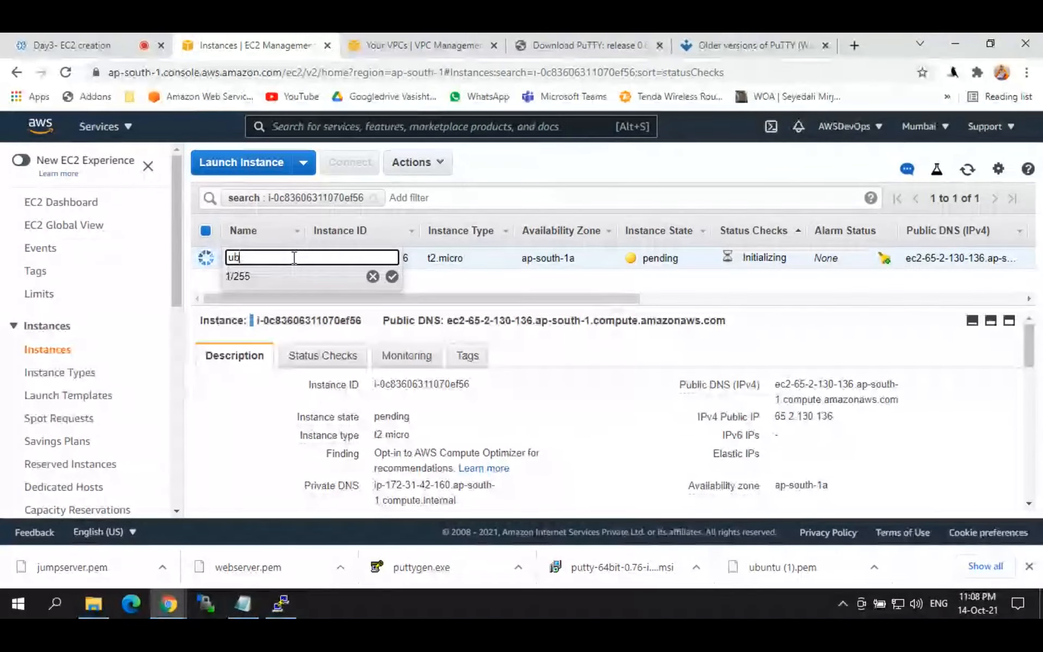
{"action": "type", "text": "untu"}
{"action": "key", "text": "Return"}
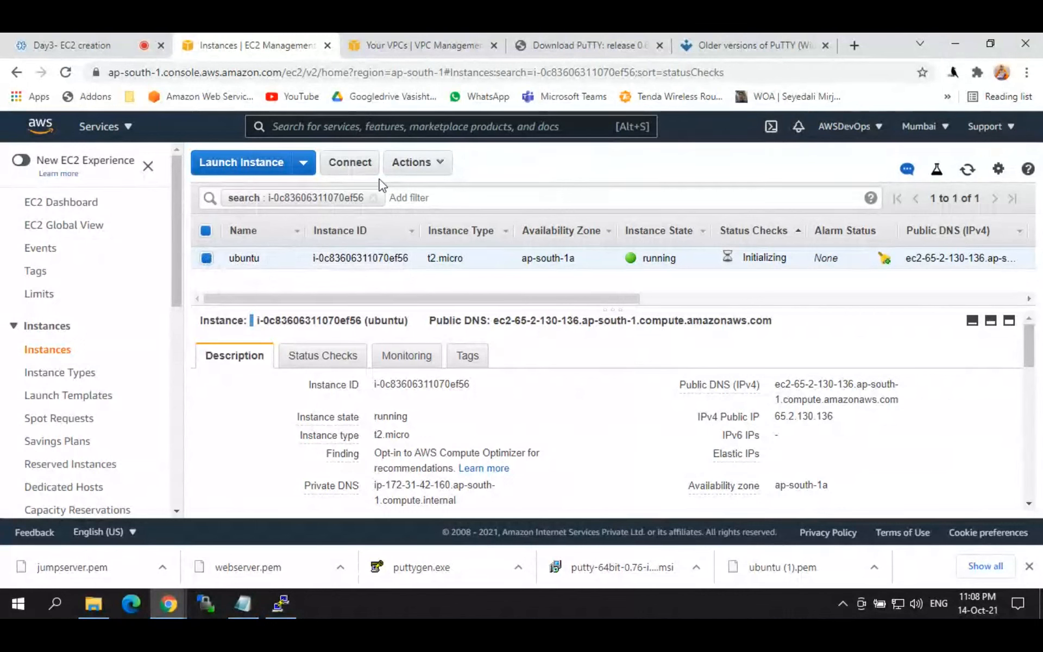
Step: Remove the instance ID search filter so all four instances are listed
{"action": "left_click", "coordinate": [376, 205]}
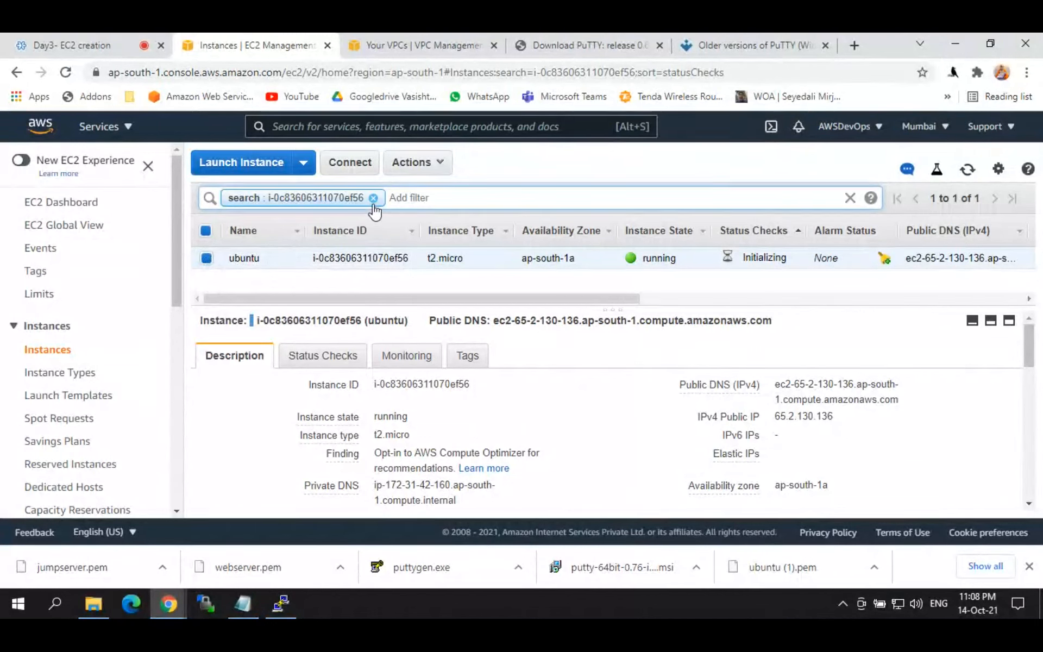
{"action": "left_click", "coordinate": [374, 206]}
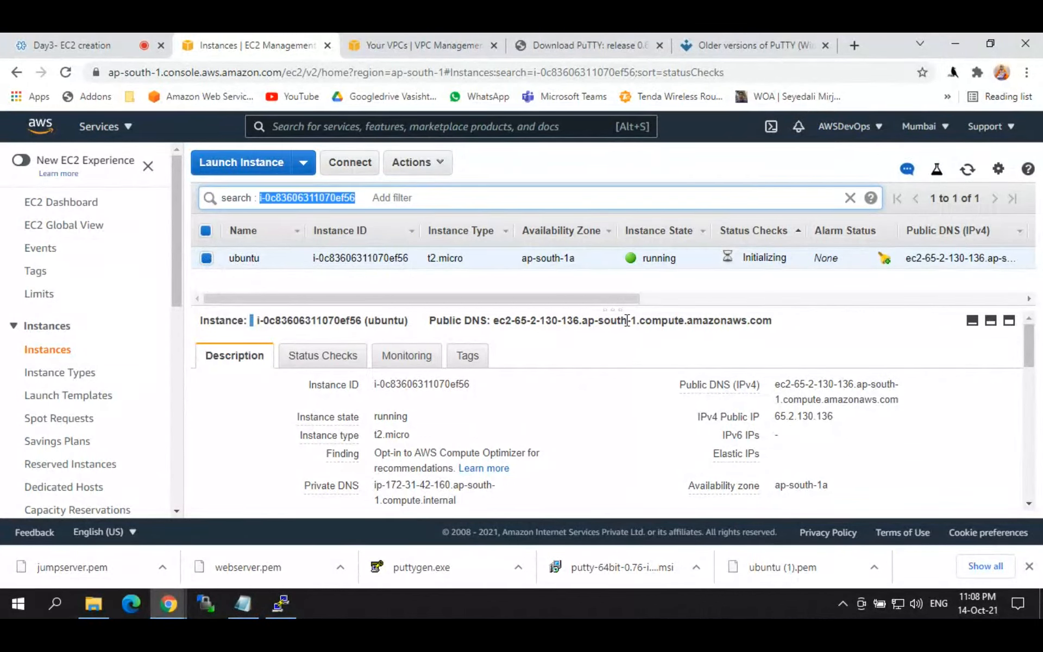
{"action": "left_click_drag", "start_coordinate": [615, 305], "coordinate": [616, 386]}
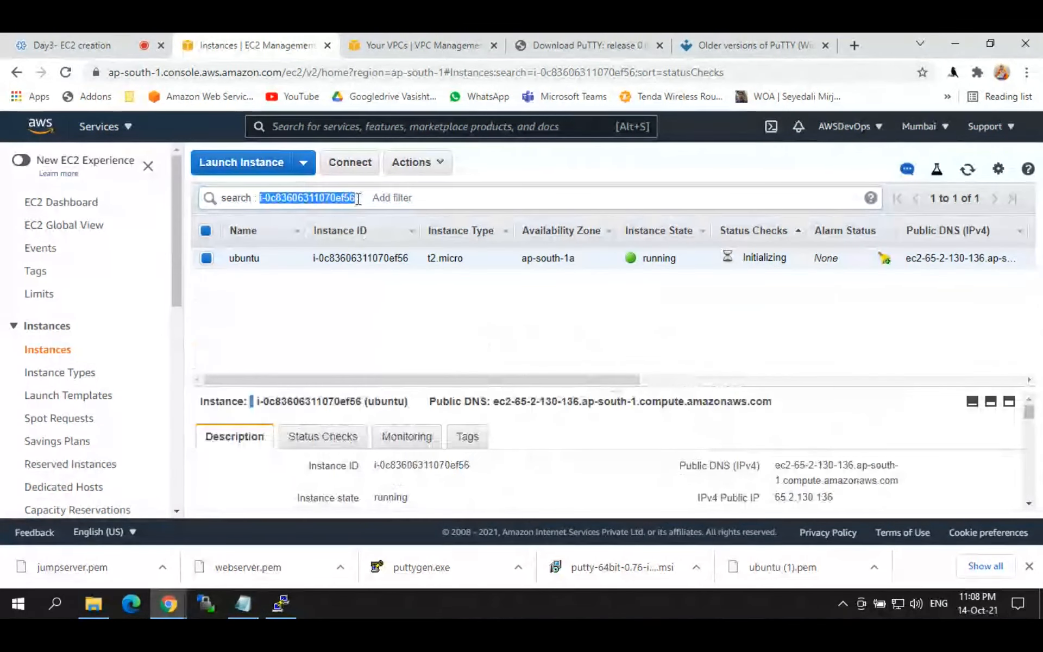
{"action": "left_click", "coordinate": [353, 195]}
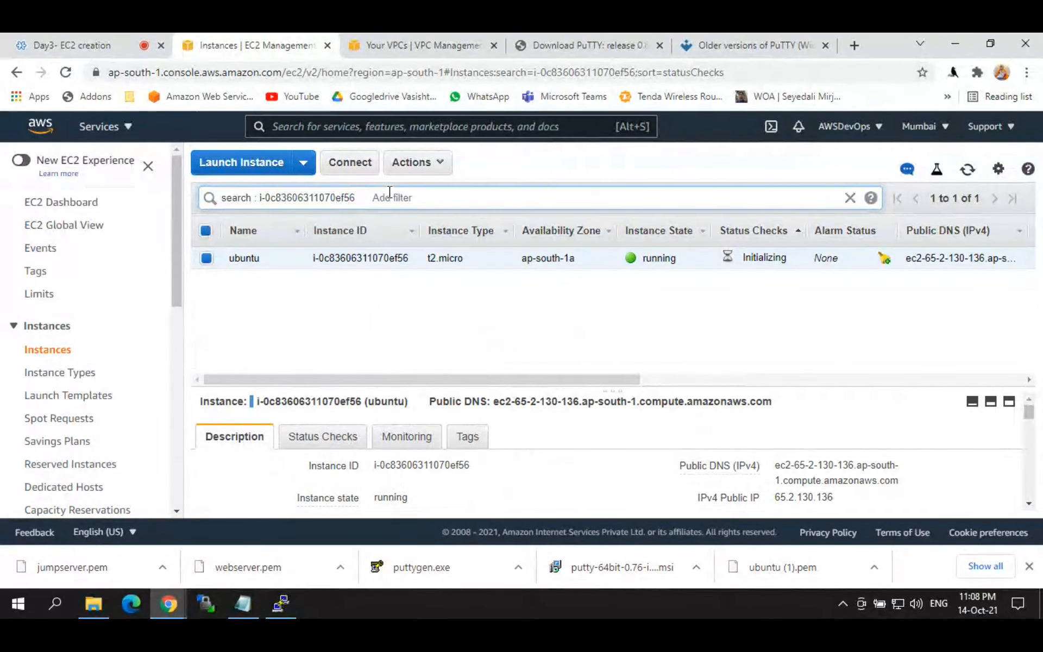
{"action": "key", "text": "BackSpace"}
{"action": "key", "text": "BackSpace"}
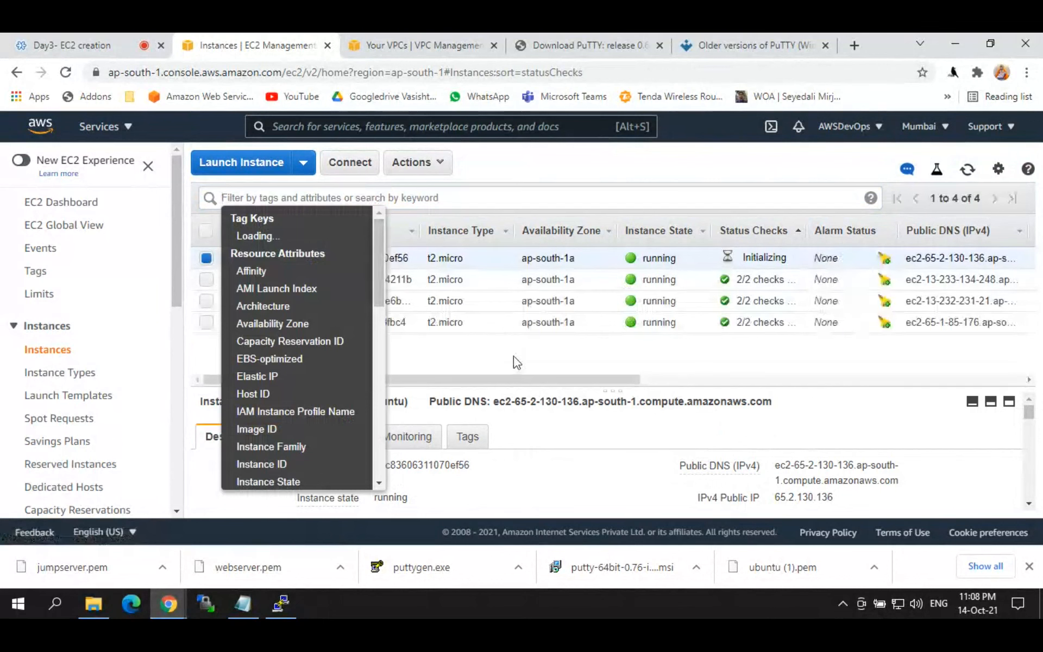
{"action": "left_click", "coordinate": [514, 356]}
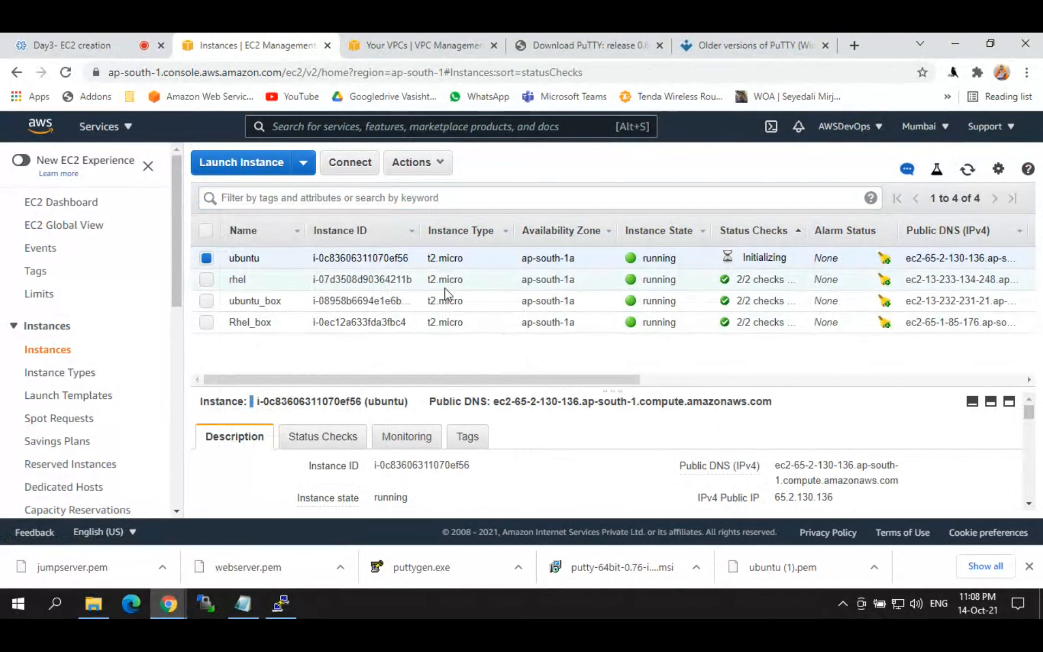
Step: Select only ubuntu_box and open its Actions menu
{"action": "left_click", "coordinate": [207, 301]}
{"action": "left_click", "coordinate": [206, 322]}
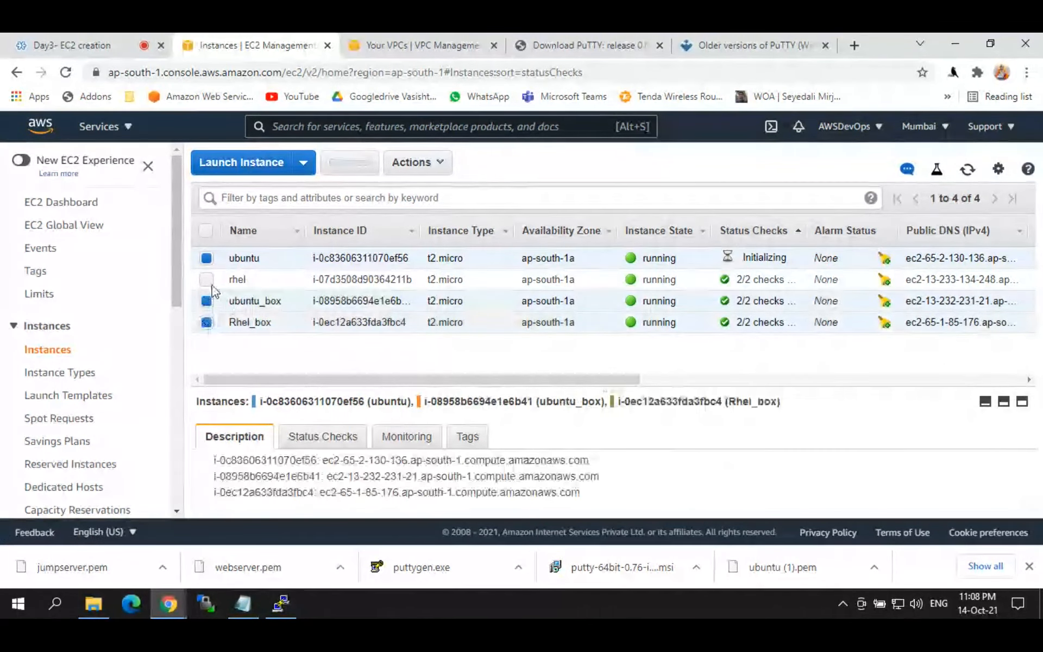
{"action": "left_click", "coordinate": [206, 258]}
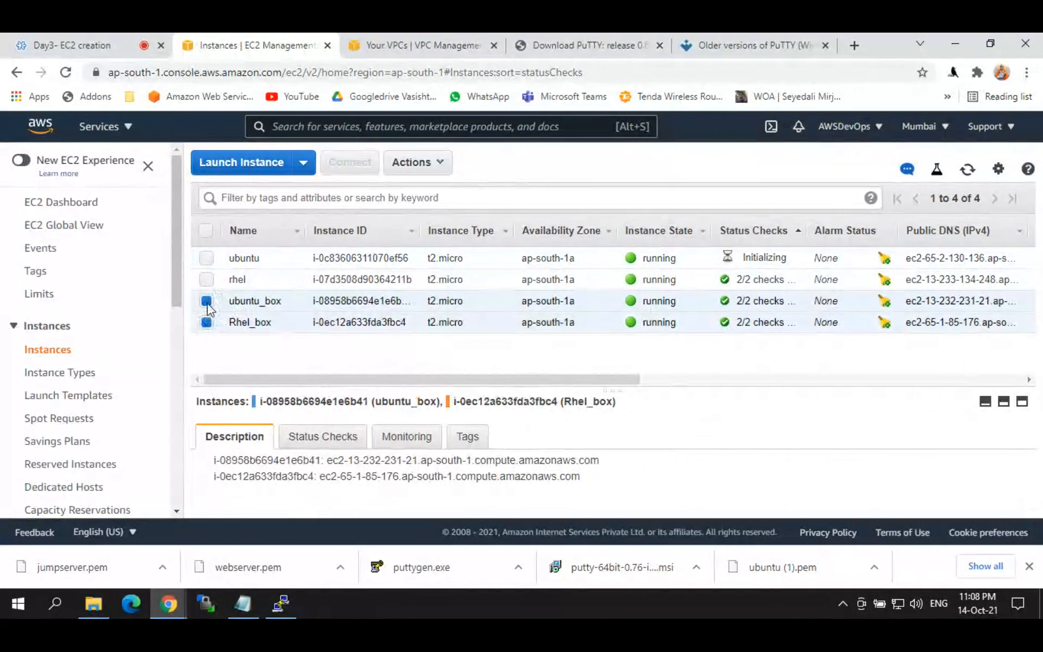
{"action": "left_click", "coordinate": [207, 302]}
{"action": "left_click", "coordinate": [207, 322]}
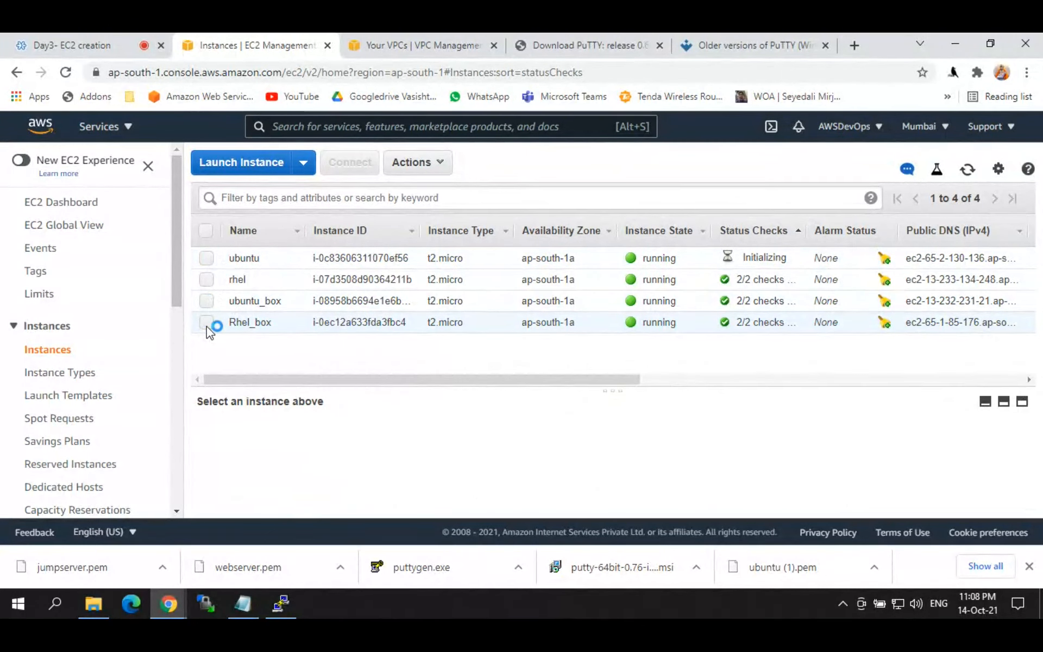
{"action": "left_click", "coordinate": [207, 301]}
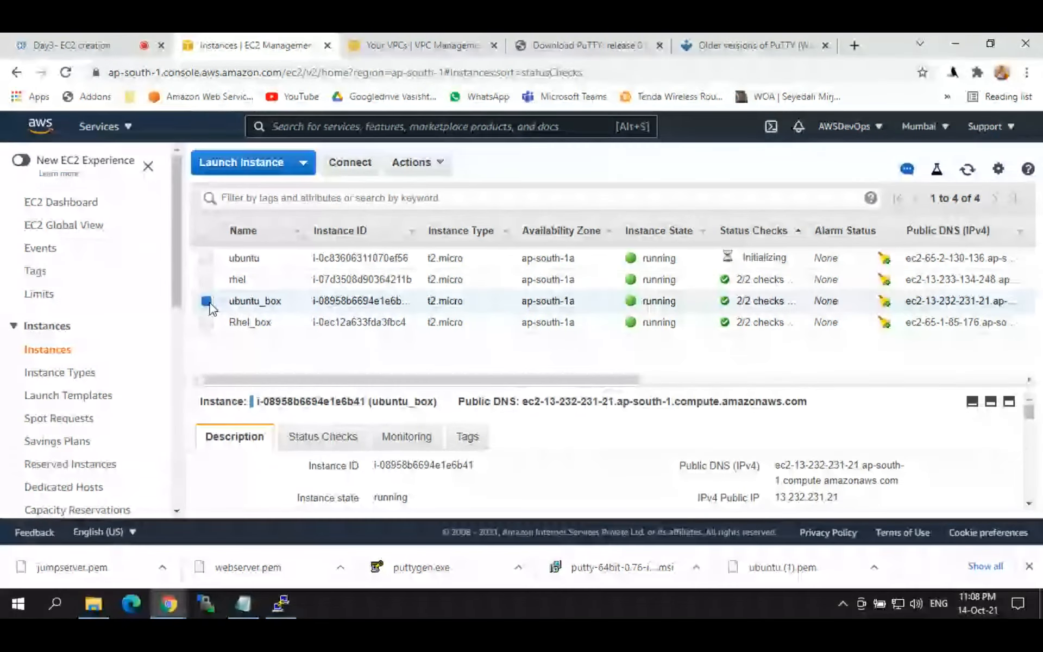
{"action": "left_click", "coordinate": [432, 164]}
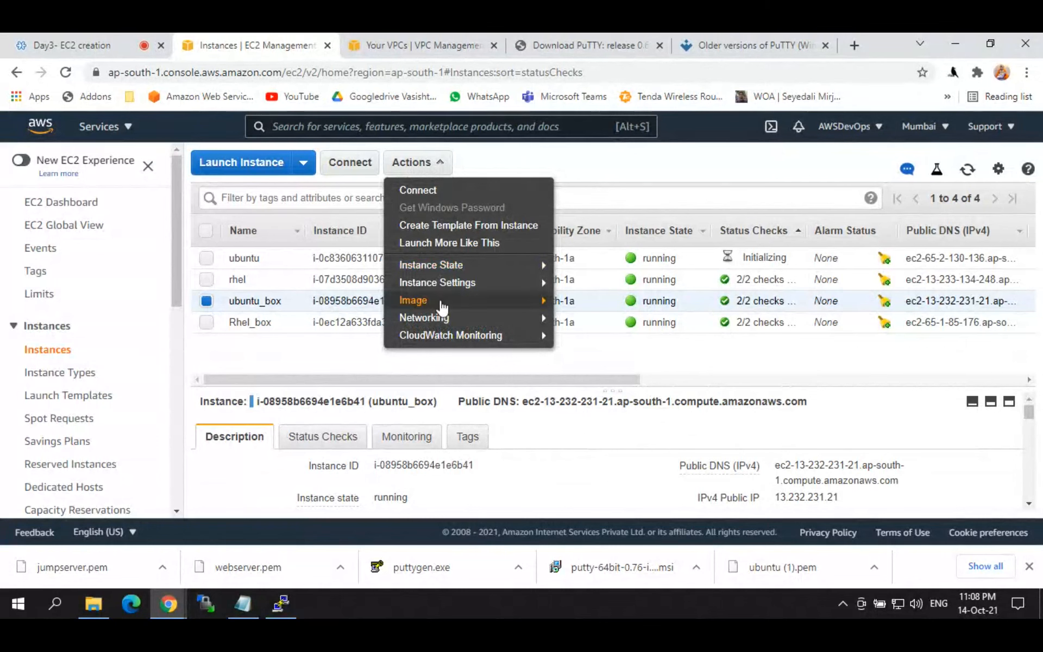
Step: Paste ubuntu_box's public IP 13.232.231.21 into the Notepad notes, then open its instance state options
{"action": "mouse_move", "coordinate": [441, 265]}
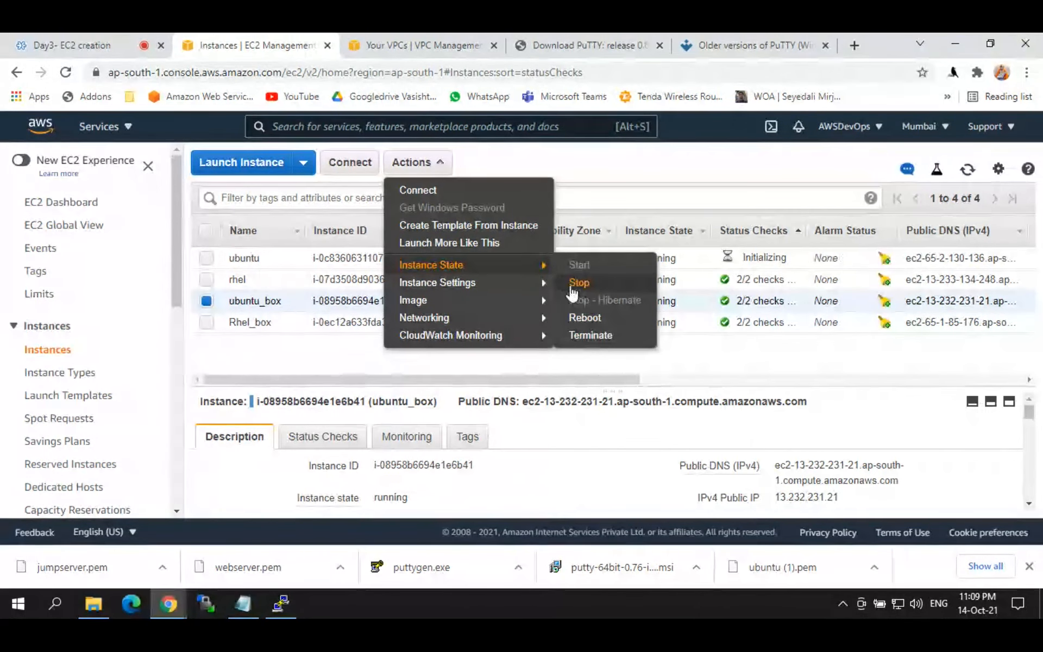
{"action": "left_click", "coordinate": [554, 461]}
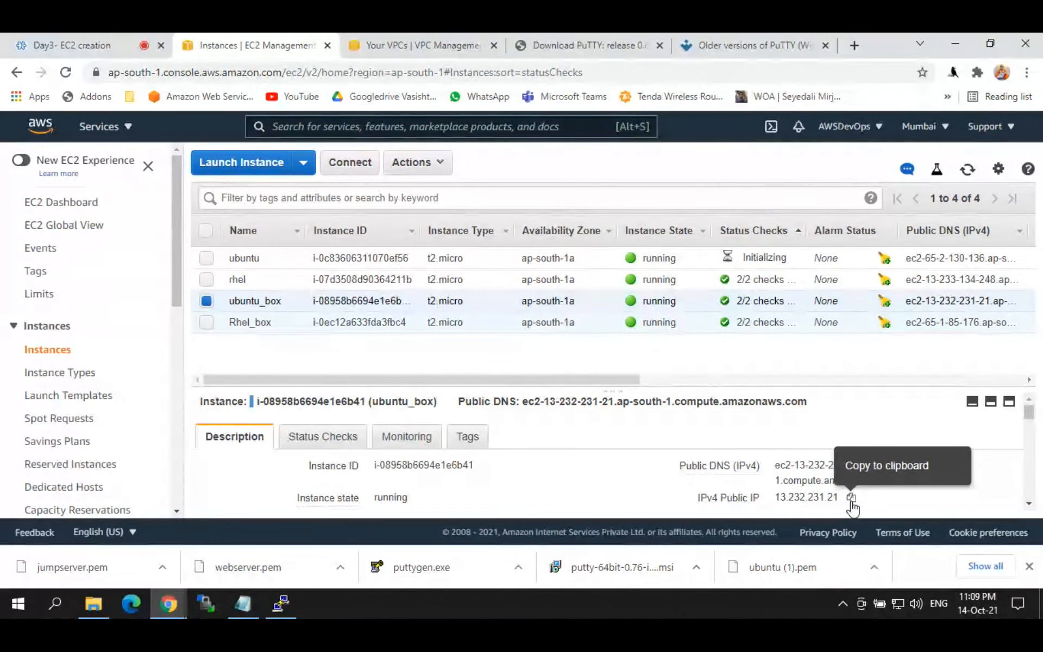
{"action": "left_click", "coordinate": [852, 498]}
{"action": "key", "text": "ctrl+c"}
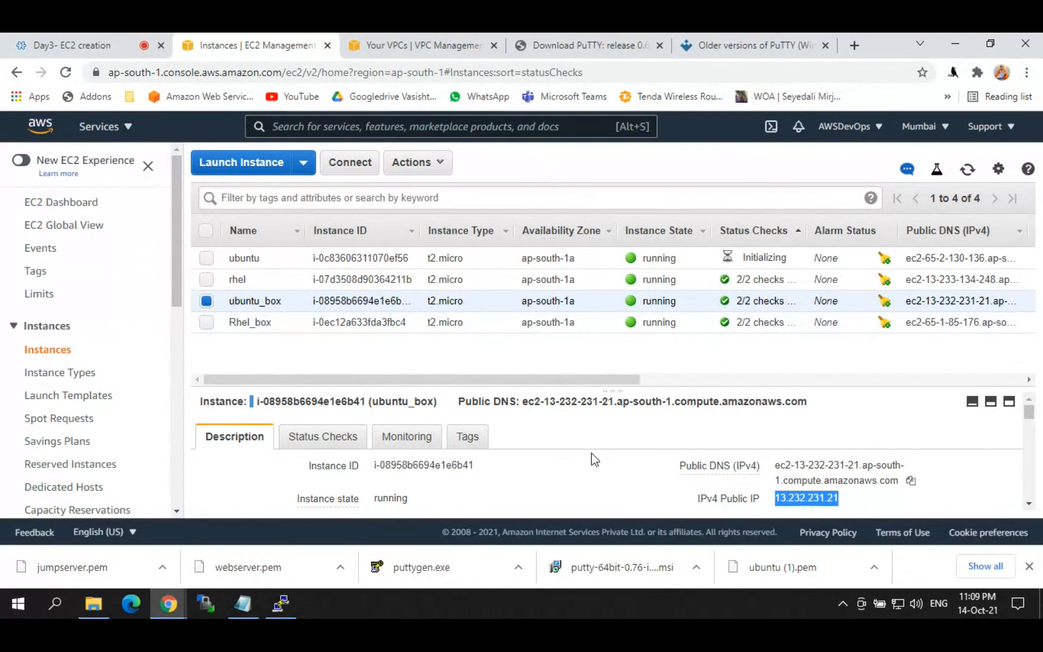
{"action": "left_click", "coordinate": [250, 607]}
{"action": "left_click", "coordinate": [307, 535]}
{"action": "key", "text": "ctrl+v"}
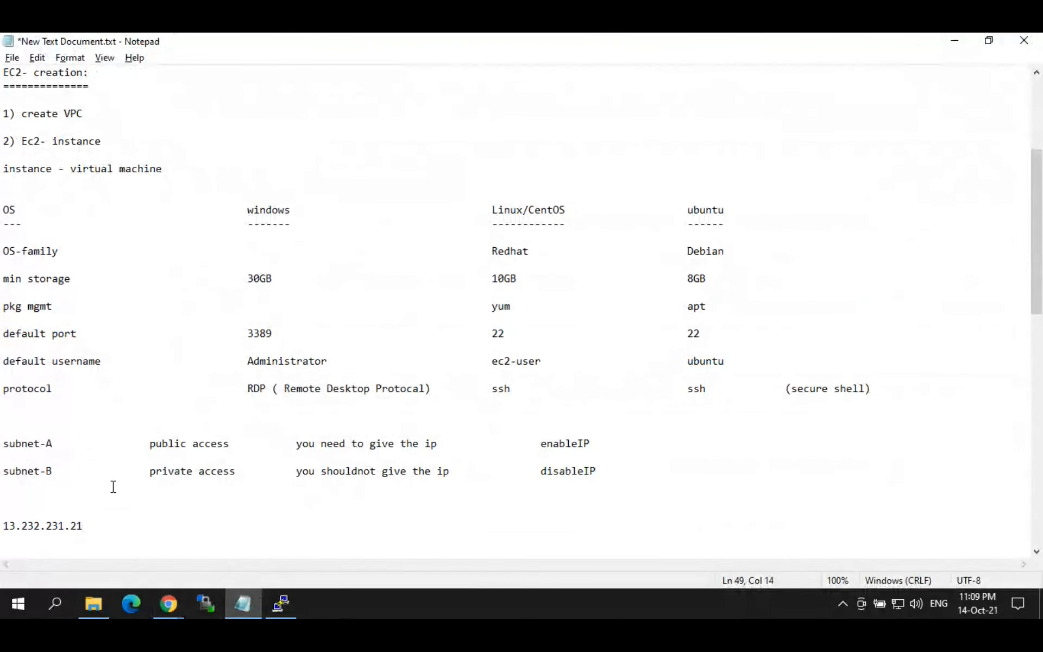
{"action": "left_click", "coordinate": [168, 603]}
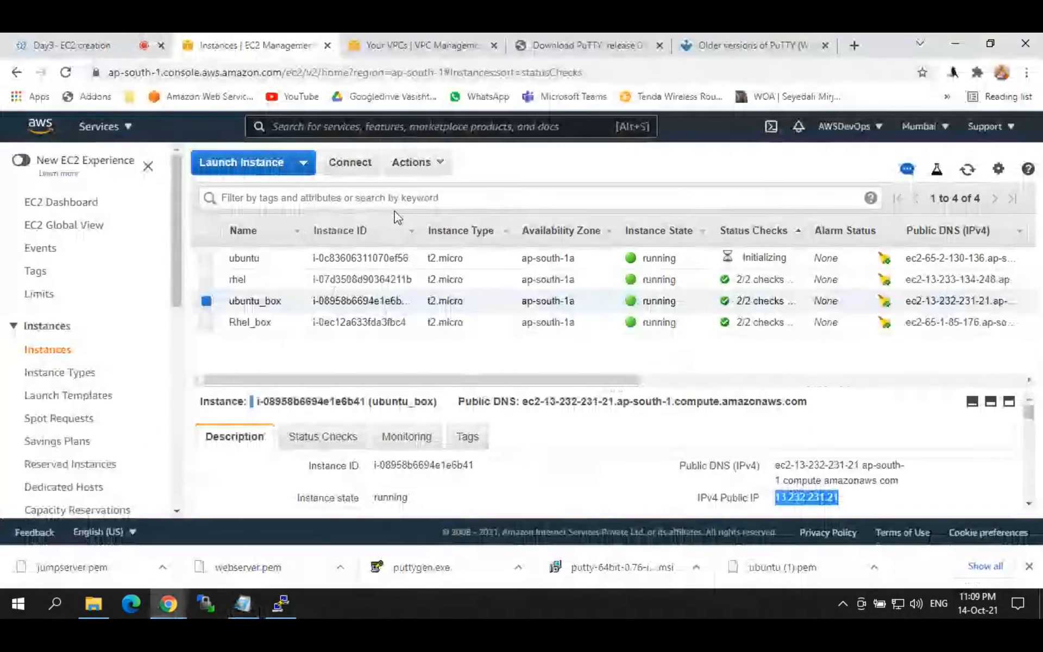
{"action": "left_click", "coordinate": [409, 170]}
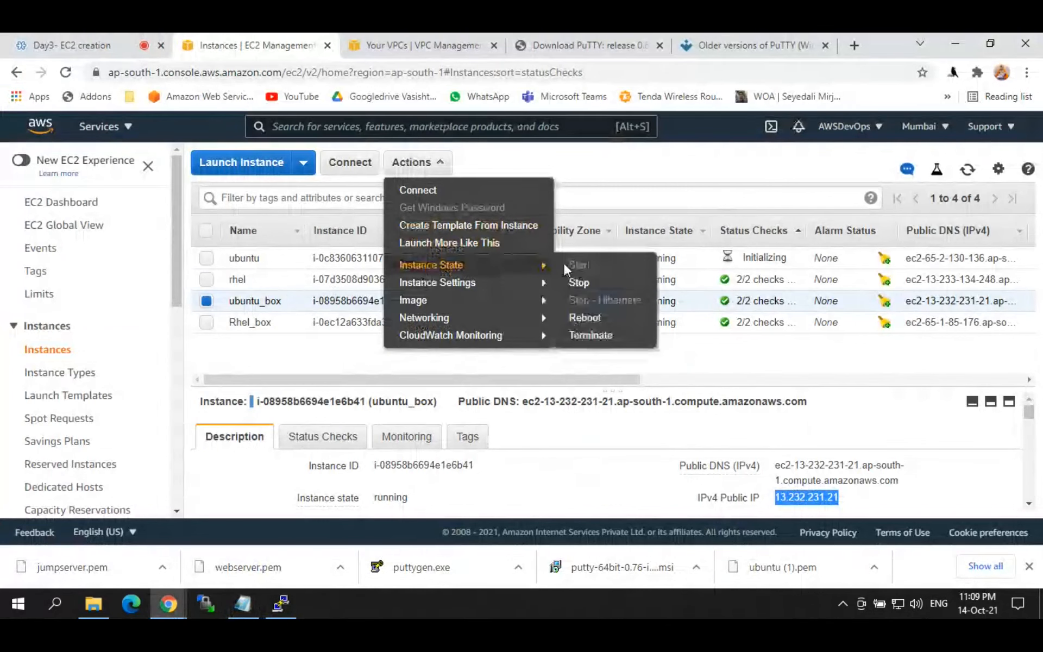
{"action": "left_click", "coordinate": [579, 282]}
{"action": "left_click", "coordinate": [768, 427]}
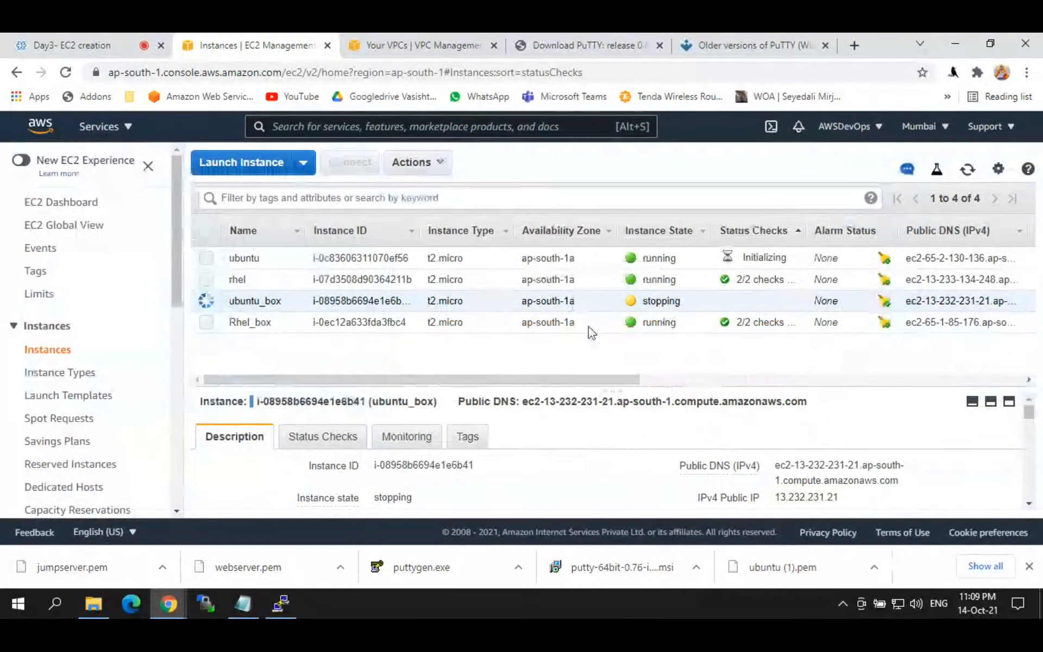
{"action": "left_click", "coordinate": [971, 175]}
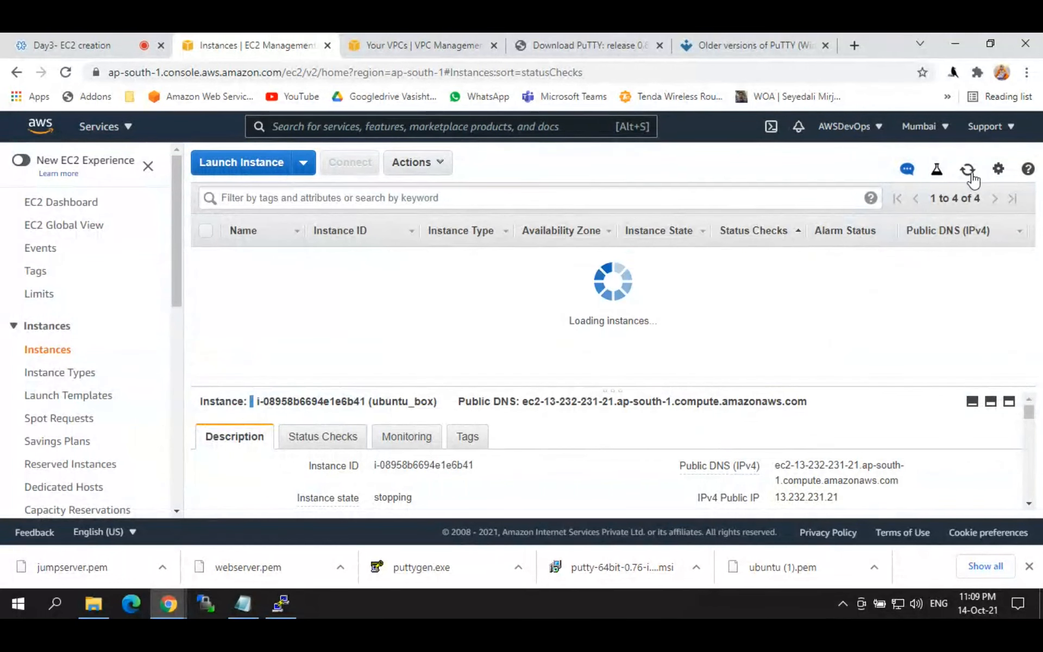
{"action": "left_click", "coordinate": [969, 171]}
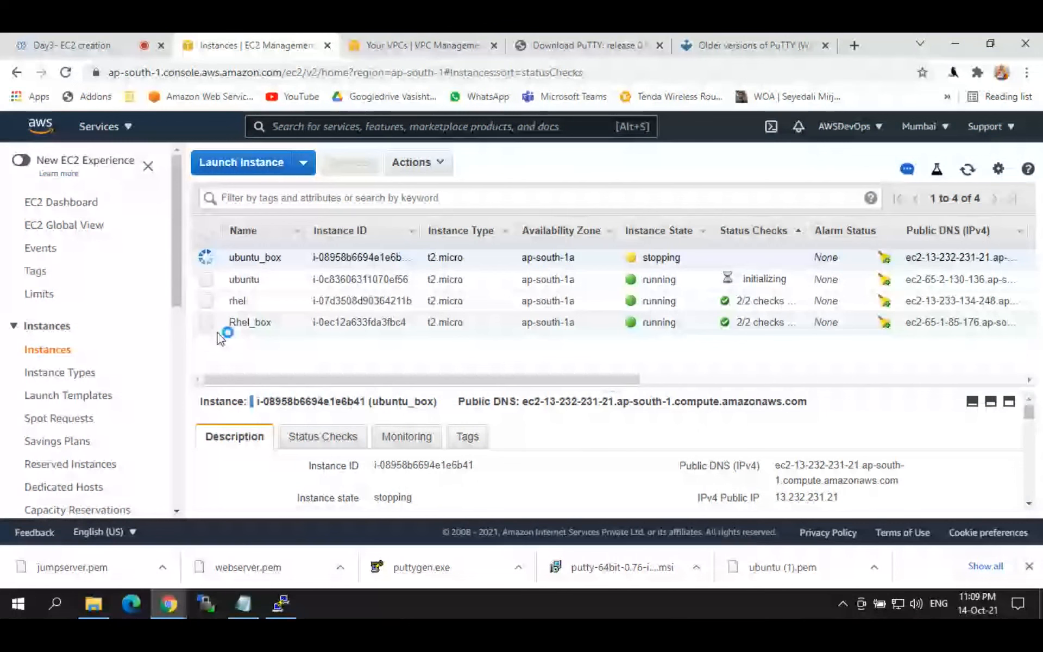
{"action": "left_click", "coordinate": [206, 323]}
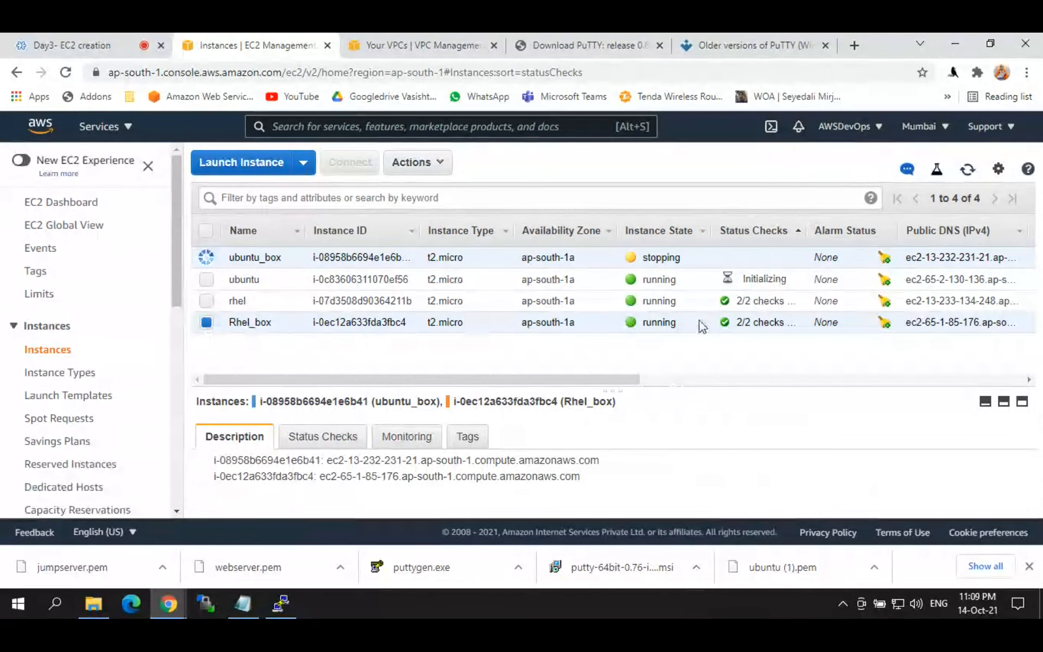
{"action": "left_click", "coordinate": [414, 162]}
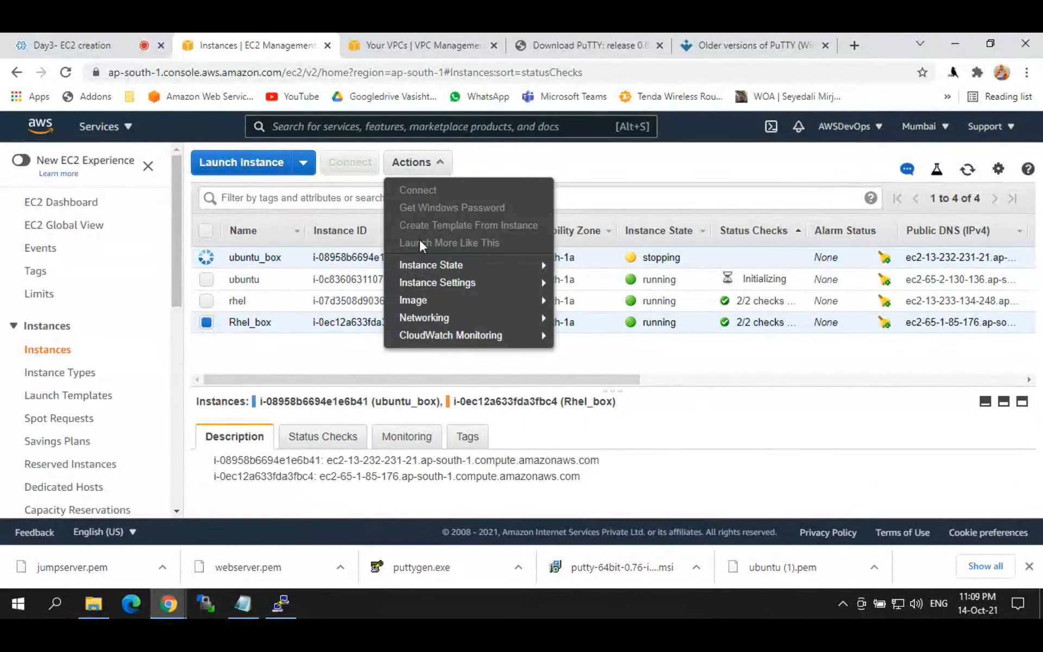
{"action": "mouse_move", "coordinate": [425, 268]}
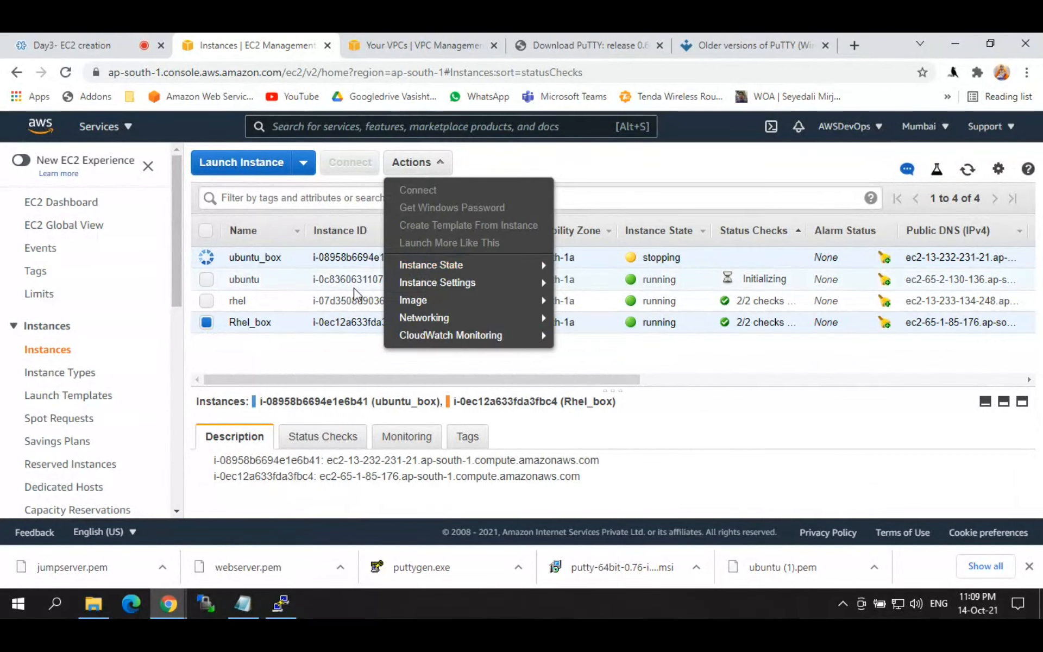
{"action": "left_click", "coordinate": [617, 182]}
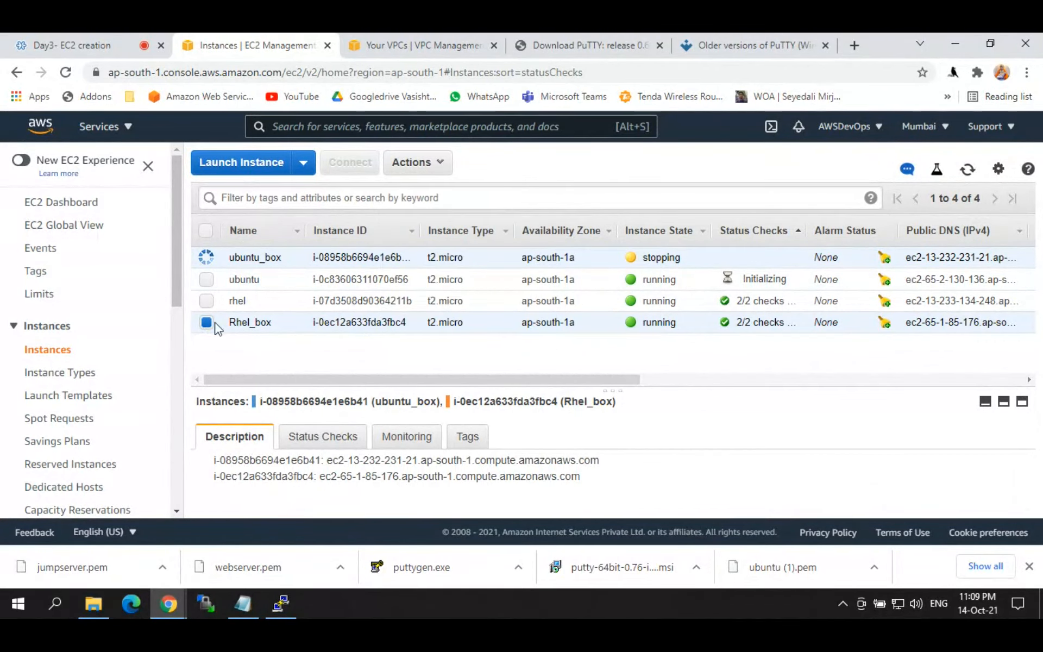
{"action": "left_click", "coordinate": [414, 162]}
{"action": "mouse_move", "coordinate": [445, 267]}
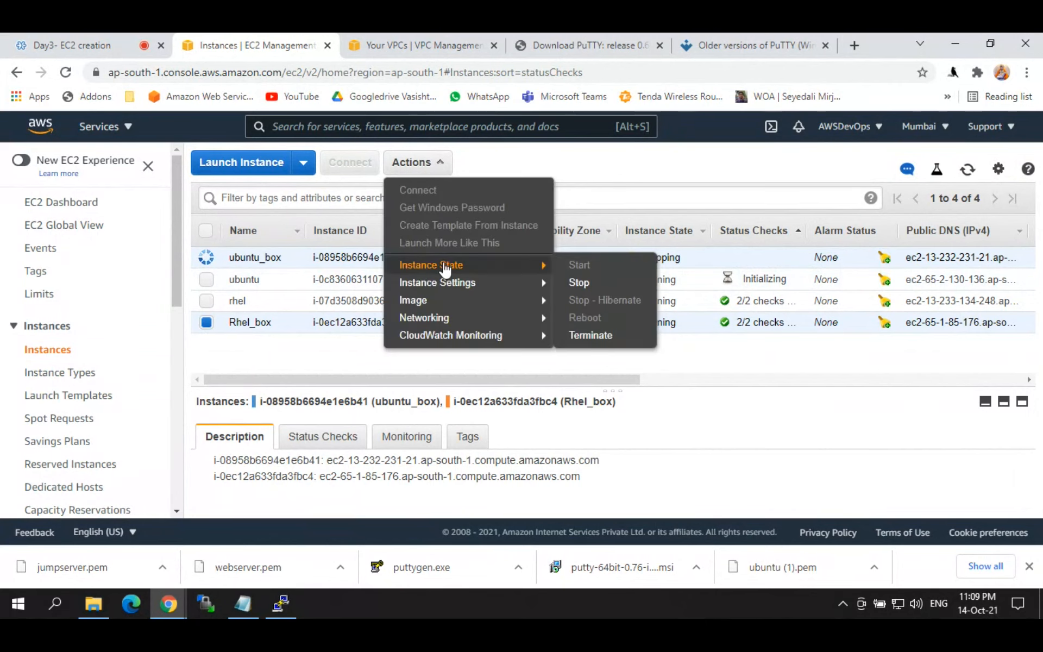
{"action": "left_click", "coordinate": [591, 336]}
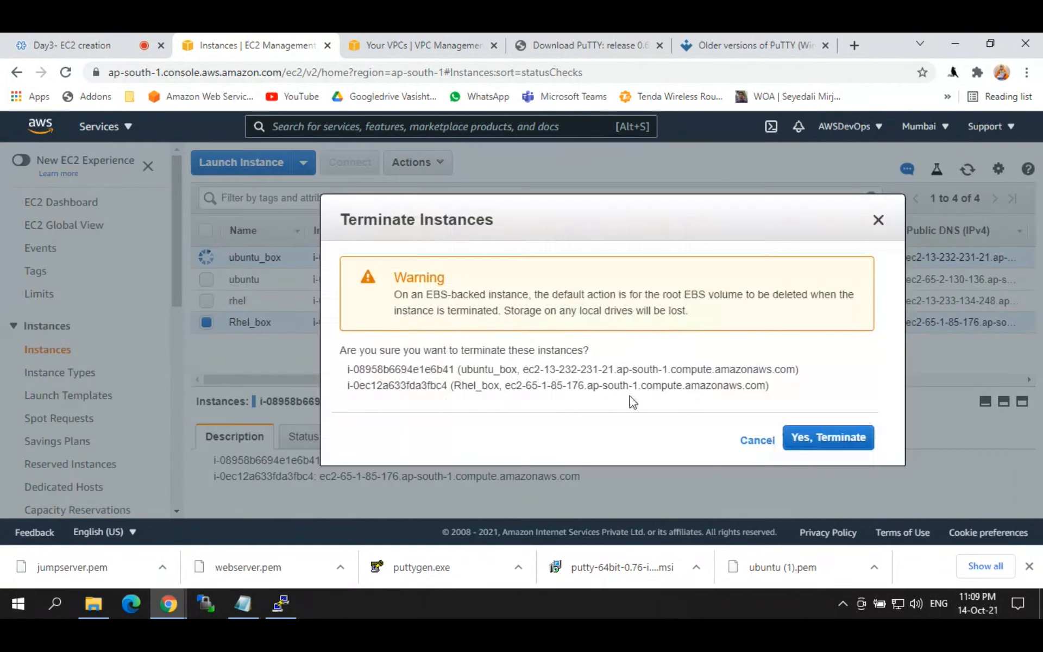
{"action": "left_click", "coordinate": [879, 221]}
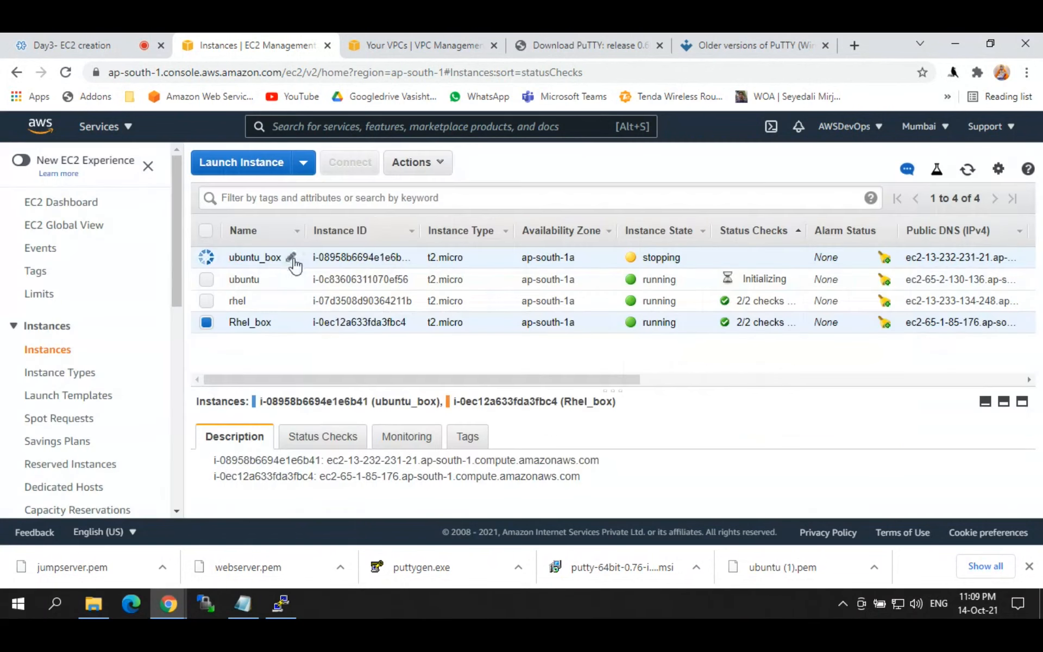
{"action": "left_click", "coordinate": [293, 259]}
{"action": "left_click", "coordinate": [449, 257]}
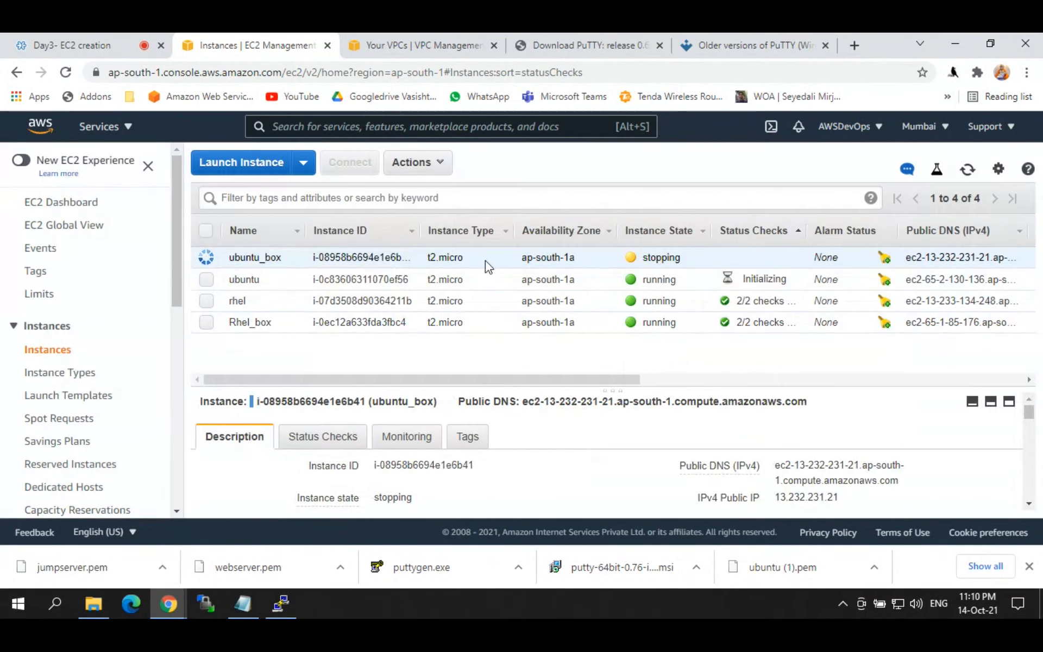
Step: Terminate the Rhel_box instance via Actions > Instance State > Terminate
{"action": "left_click", "coordinate": [345, 323]}
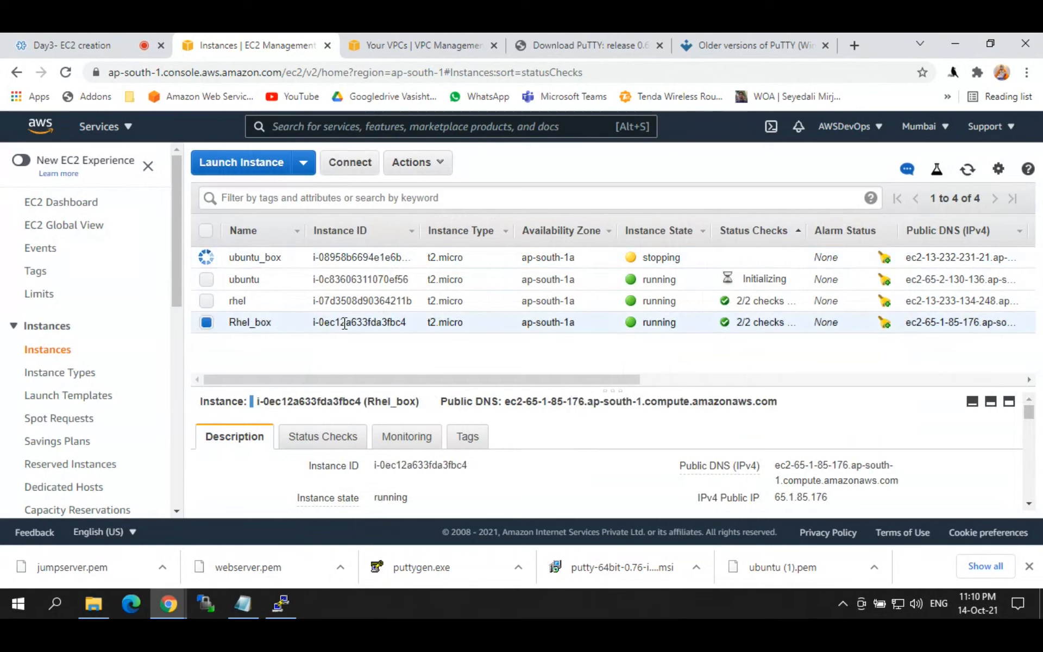
{"action": "left_click", "coordinate": [420, 162]}
{"action": "mouse_move", "coordinate": [458, 269]}
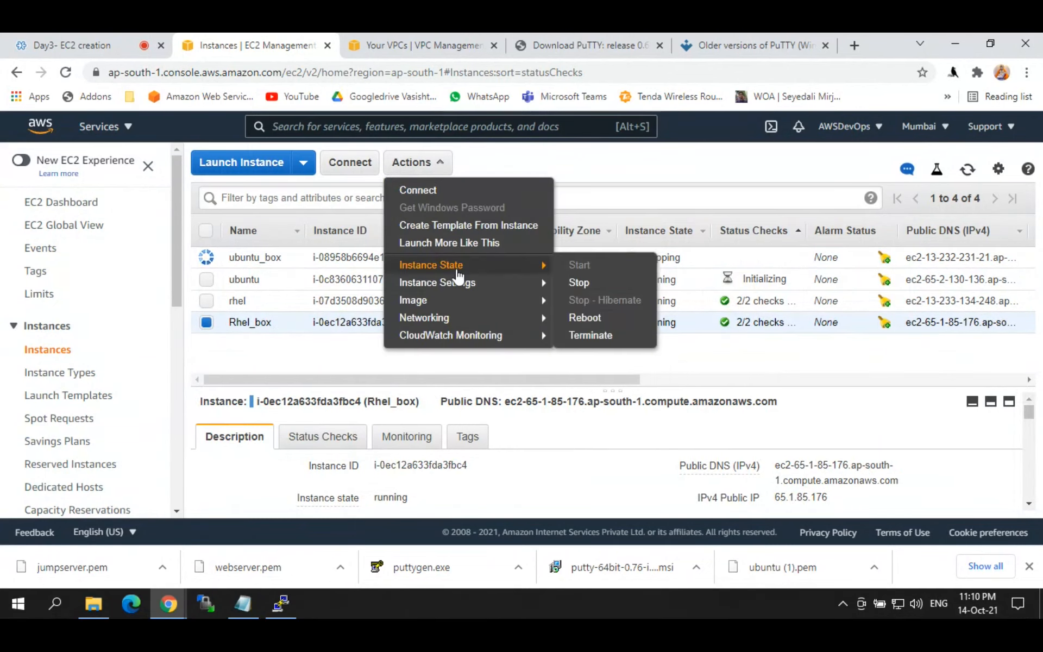
{"action": "left_click", "coordinate": [580, 337]}
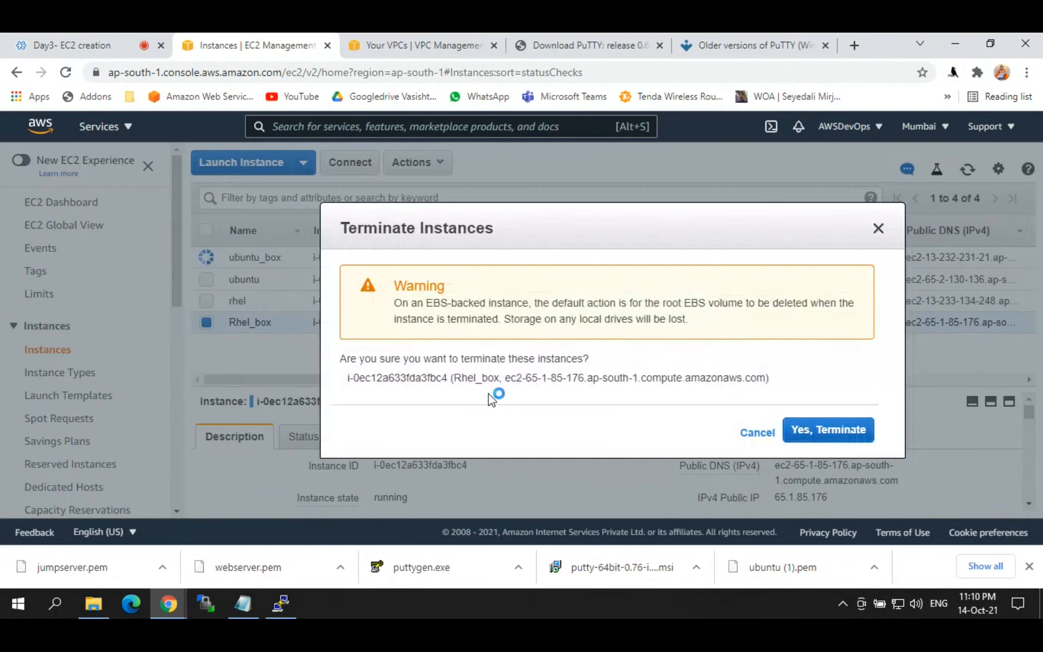
{"action": "left_click_drag", "start_coordinate": [459, 380], "coordinate": [538, 379]}
{"action": "left_click", "coordinate": [798, 429]}
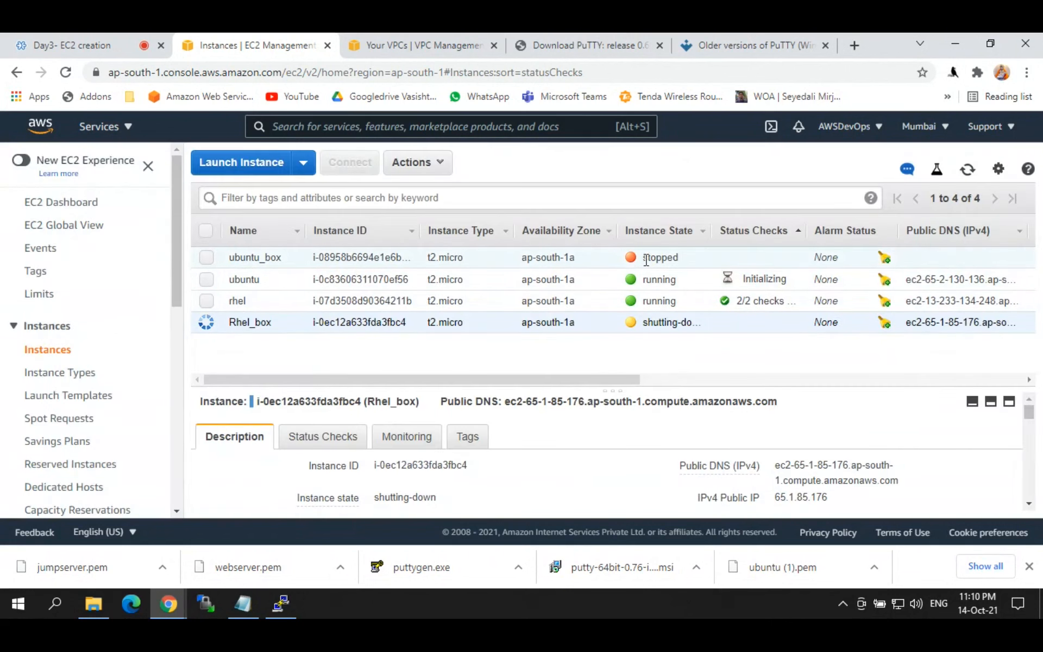
Step: Verify ubuntu_box is stopped and Rhel_box is shutting down, leaving ubuntu_box selected
{"action": "left_click", "coordinate": [645, 264]}
{"action": "left_click_drag", "start_coordinate": [625, 258], "coordinate": [676, 258]}
{"action": "left_click", "coordinate": [677, 257]}
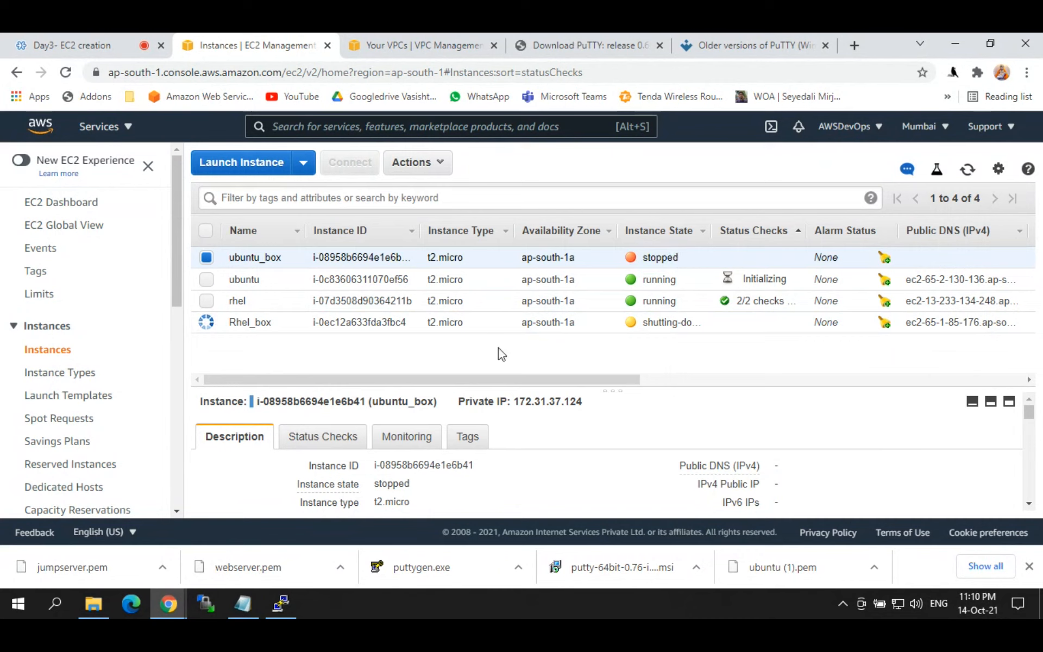
{"action": "left_click", "coordinate": [242, 324]}
{"action": "left_click_drag", "start_coordinate": [643, 325], "coordinate": [699, 323]}
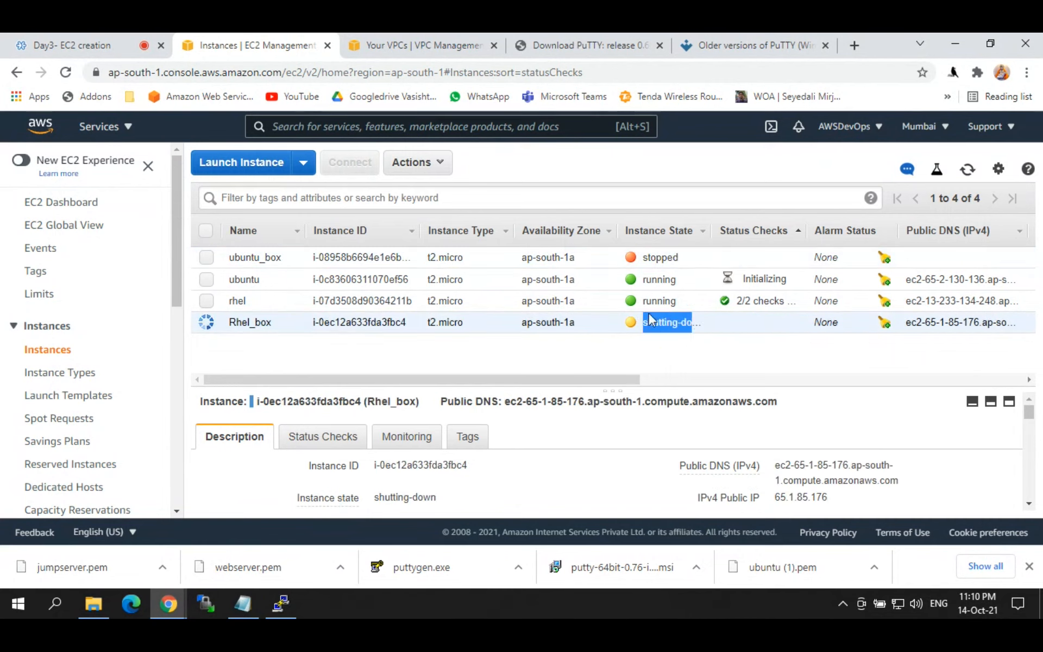
{"action": "left_click", "coordinate": [213, 260]}
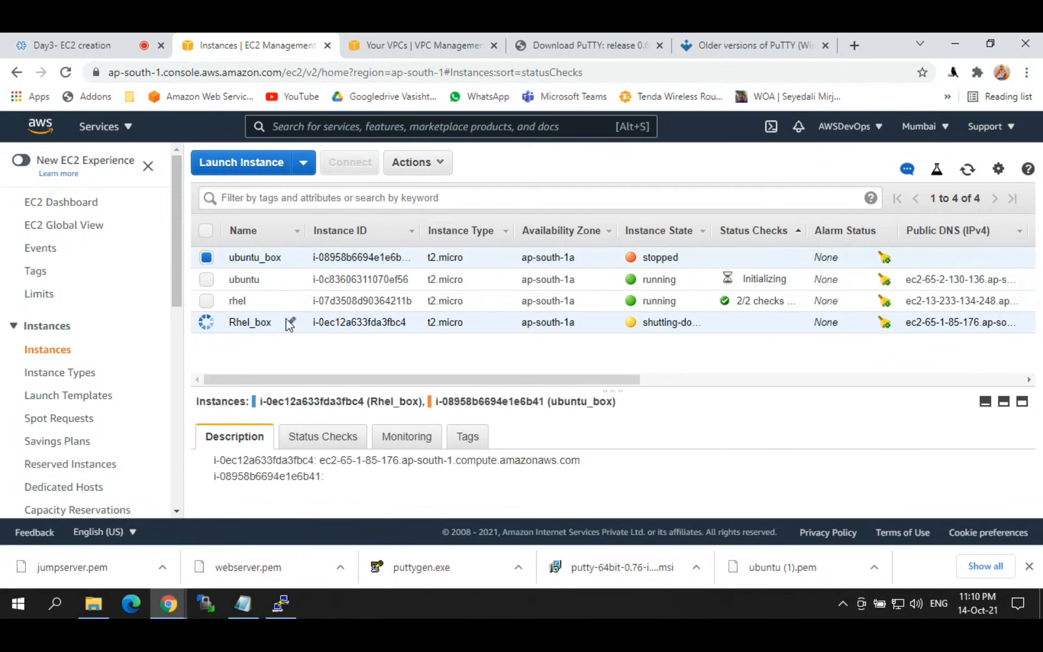
{"action": "left_click", "coordinate": [328, 322]}
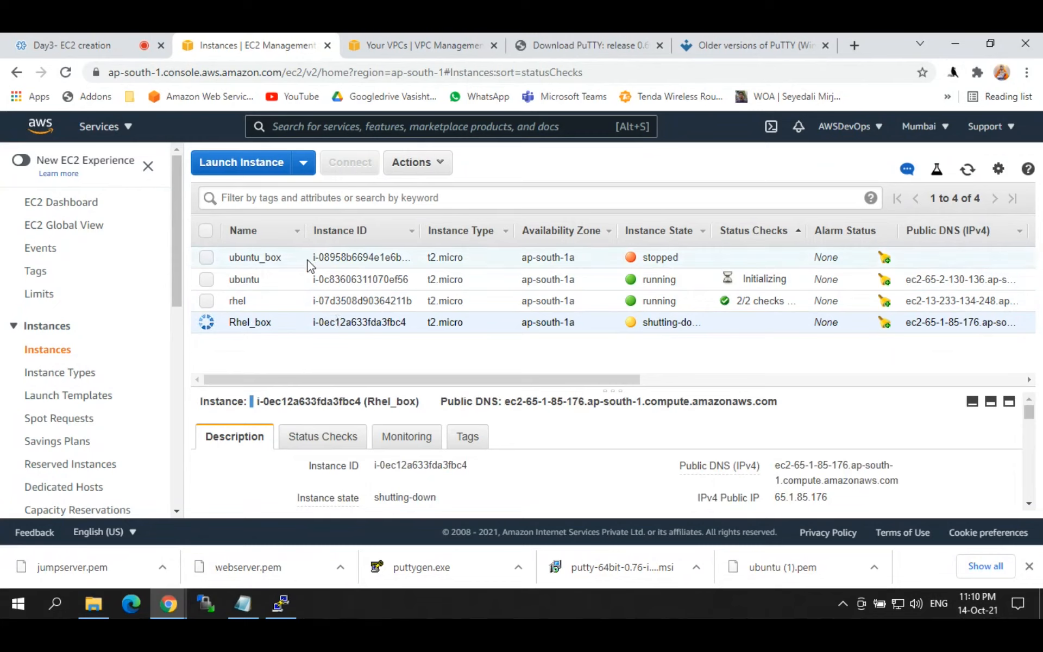
{"action": "left_click", "coordinate": [381, 259]}
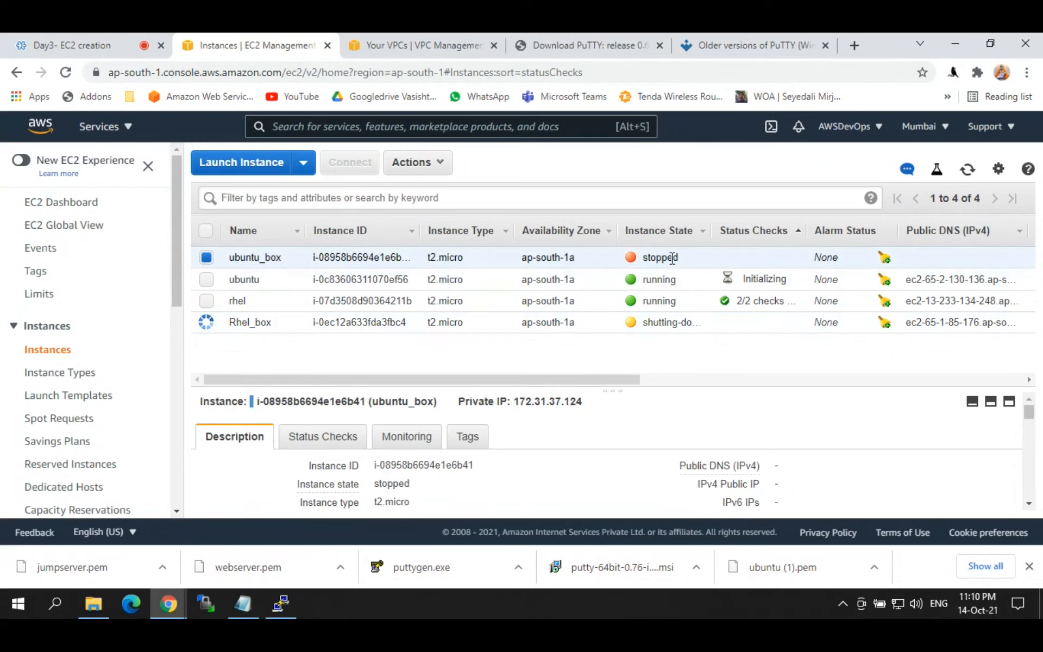
Step: Start ubuntu_box via Actions > Instance State > Start and confirm
{"action": "left_click", "coordinate": [429, 162]}
{"action": "mouse_move", "coordinate": [435, 266]}
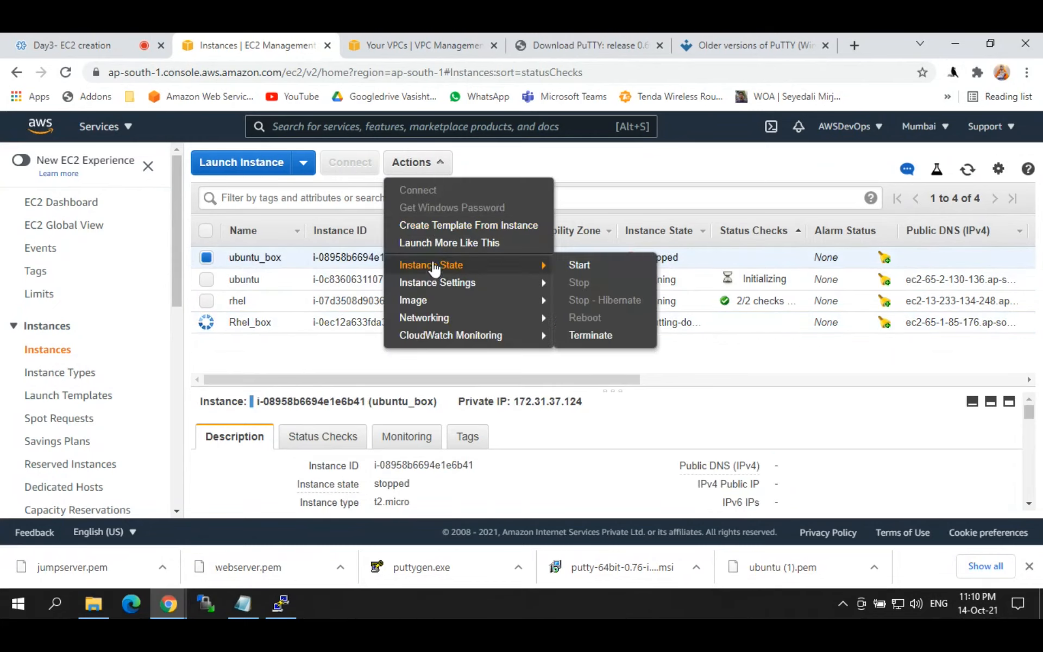
{"action": "left_click", "coordinate": [579, 265]}
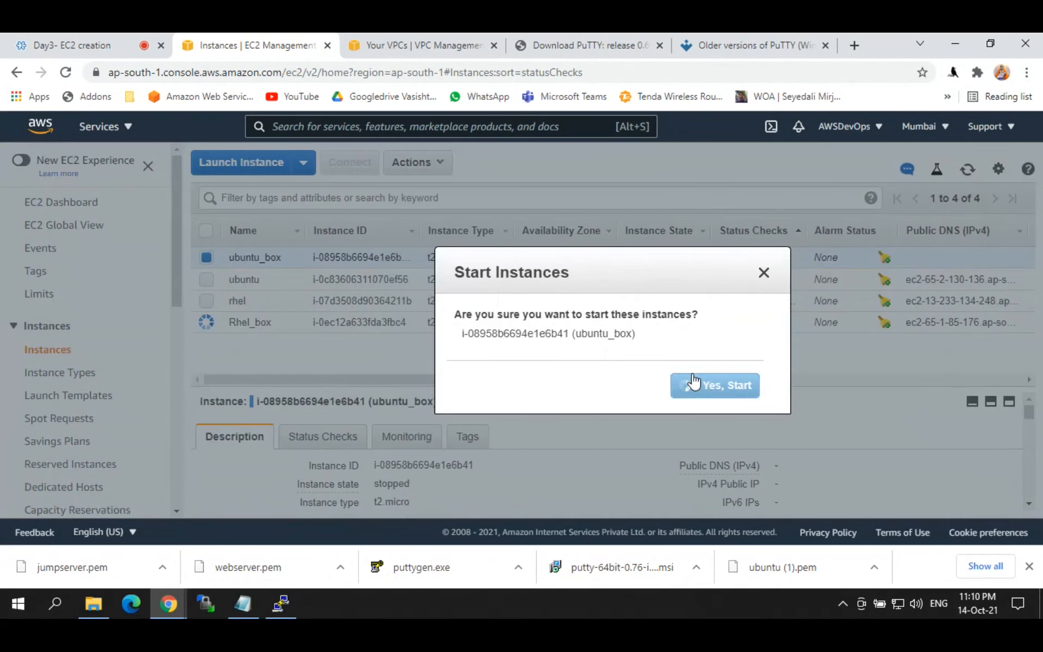
{"action": "left_click", "coordinate": [695, 382]}
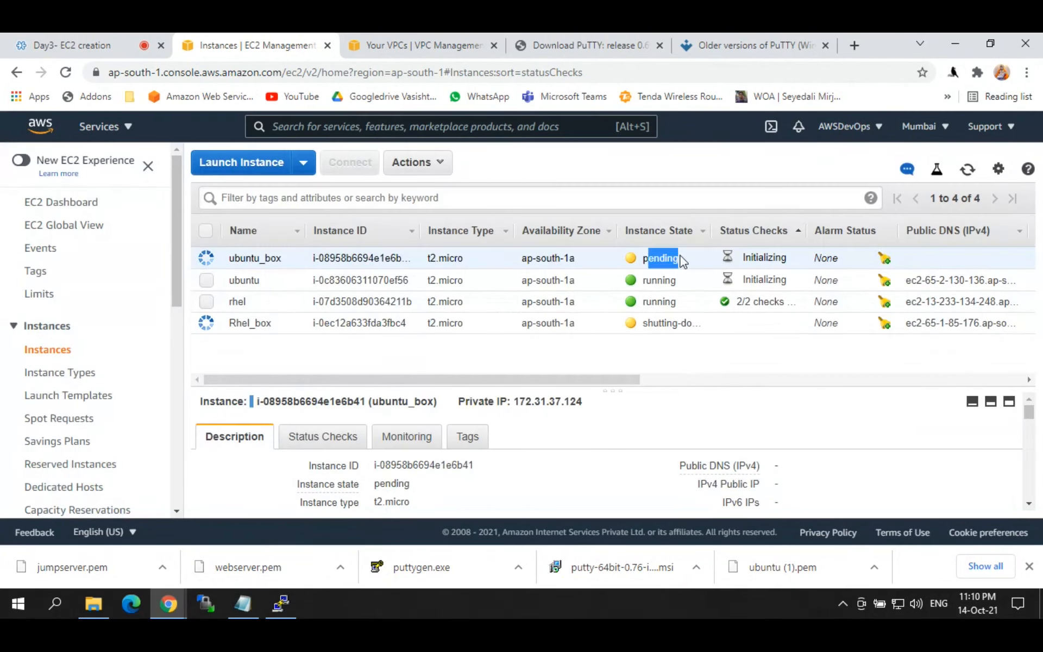
{"action": "left_click_drag", "start_coordinate": [742, 259], "coordinate": [795, 264]}
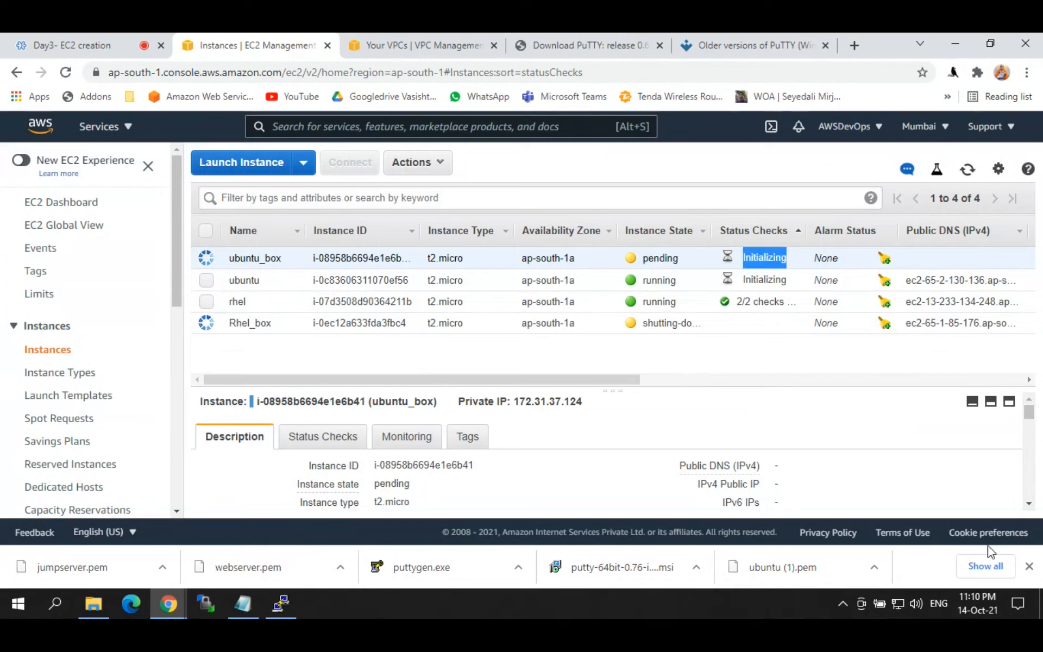
Step: Refresh the list, copy ubuntu_box's new public IP 3.109.5.197, and return to Notepad
{"action": "left_click", "coordinate": [1029, 566]}
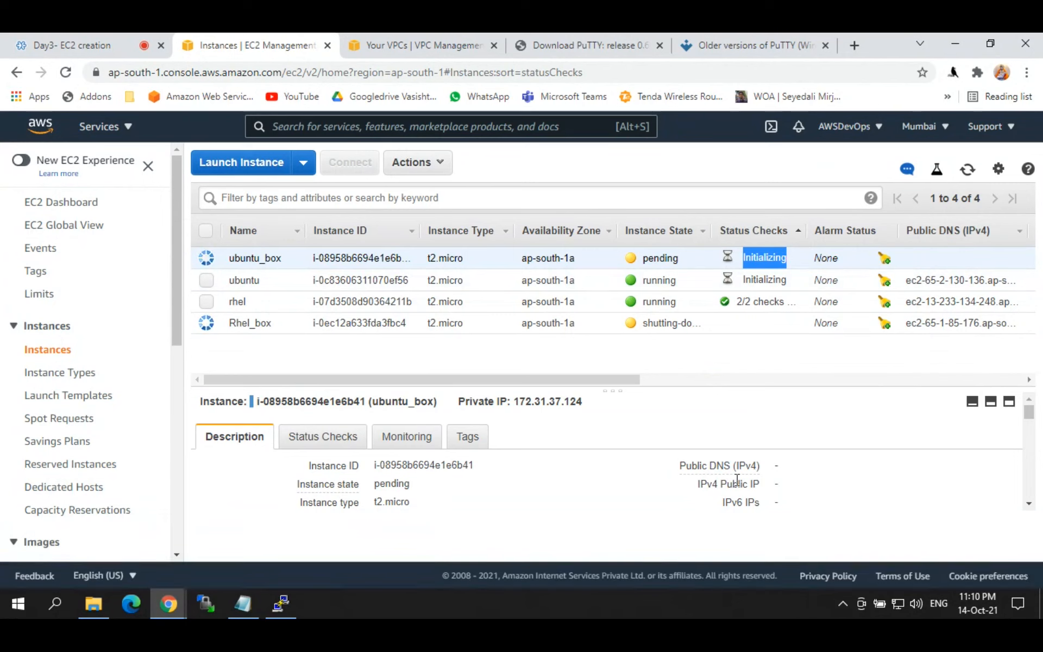
{"action": "left_click", "coordinate": [967, 173]}
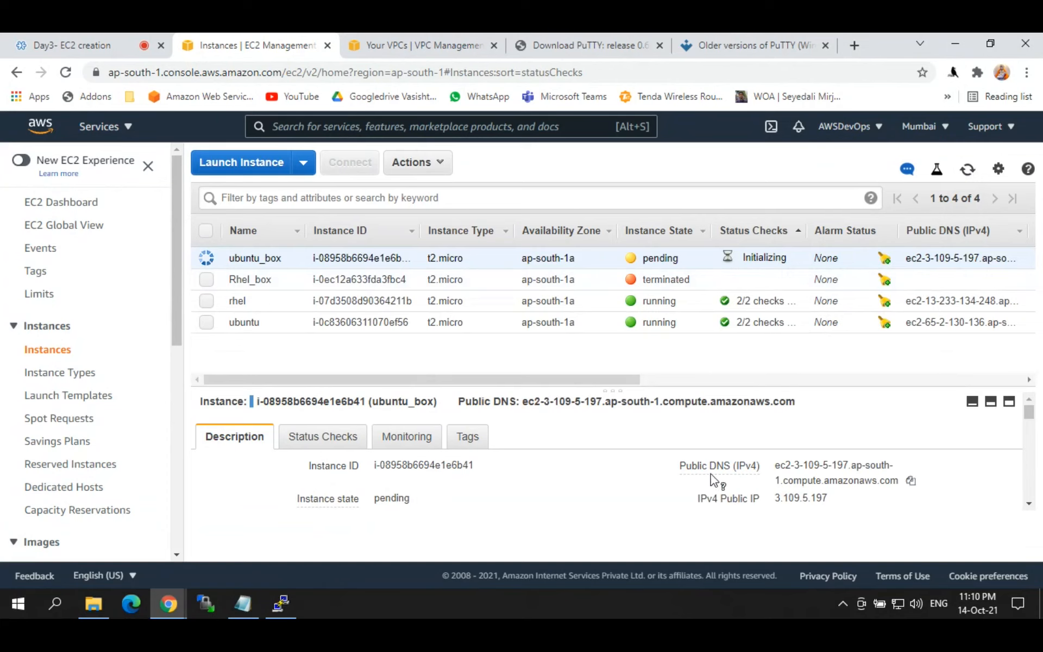
{"action": "left_click", "coordinate": [841, 497]}
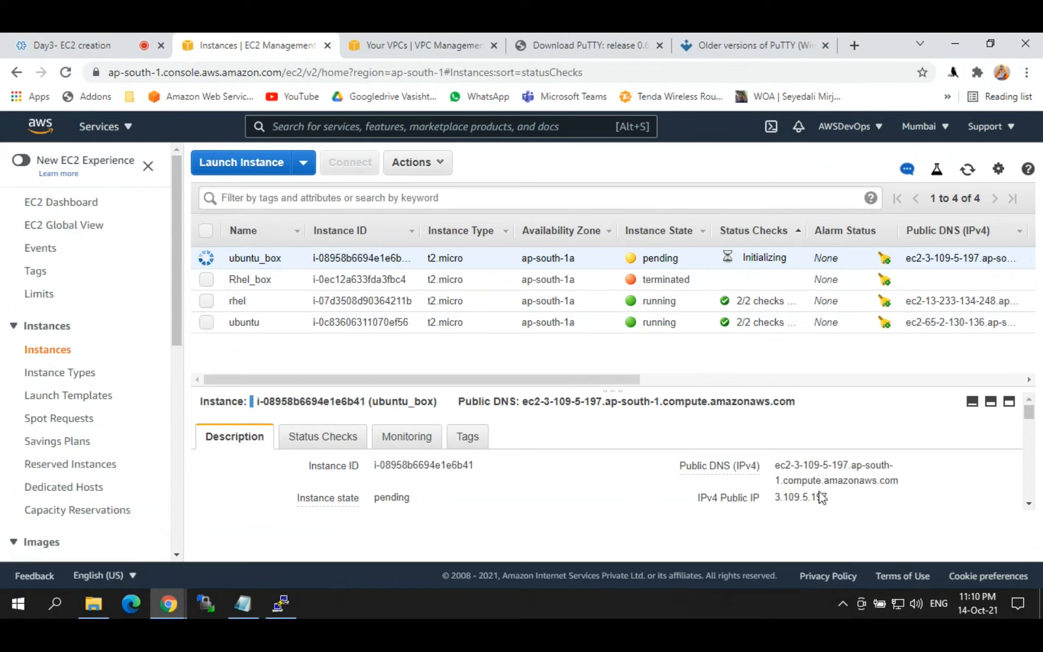
{"action": "left_click", "coordinate": [841, 498]}
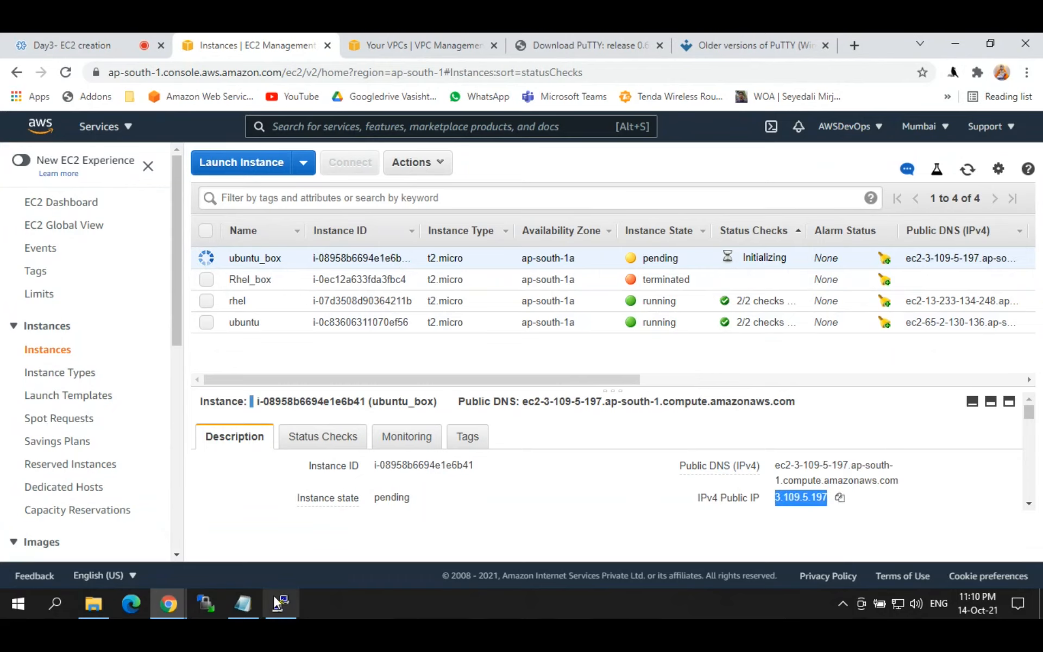
{"action": "left_click", "coordinate": [246, 602]}
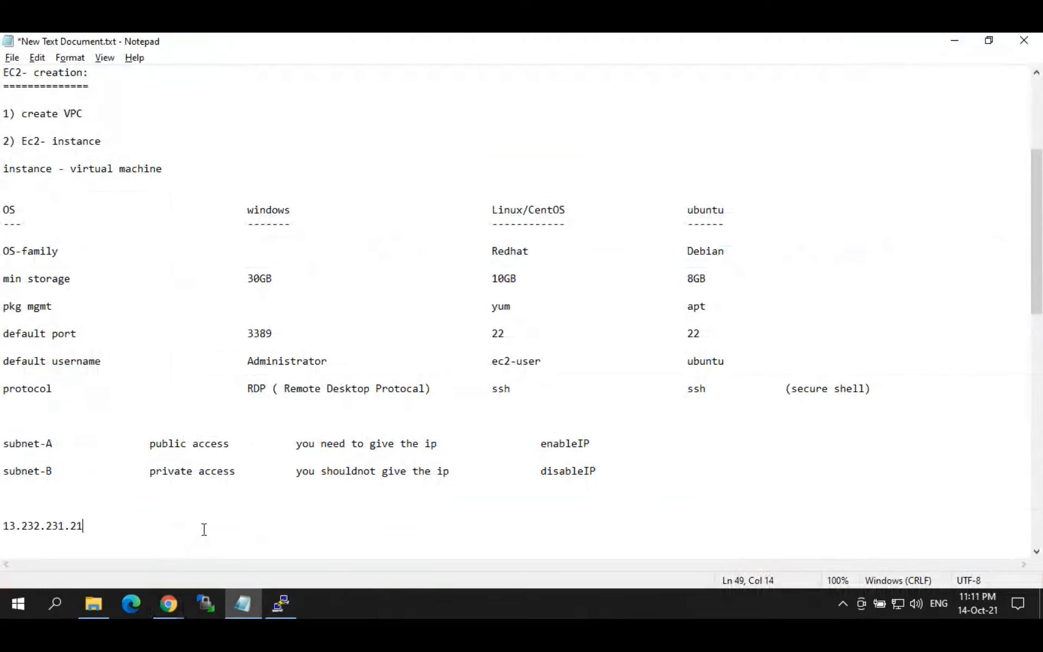
Step: Paste the new IP 3.109.5.197 below 13.232.231.21 in Notepad, then return to EC2
{"action": "key", "text": "Return"}
{"action": "key", "text": "ctrl+v"}
{"action": "key", "text": "shift+Home"}
{"action": "left_click", "coordinate": [85, 540]}
{"action": "left_click_drag", "start_coordinate": [86, 540], "coordinate": [3, 537]}
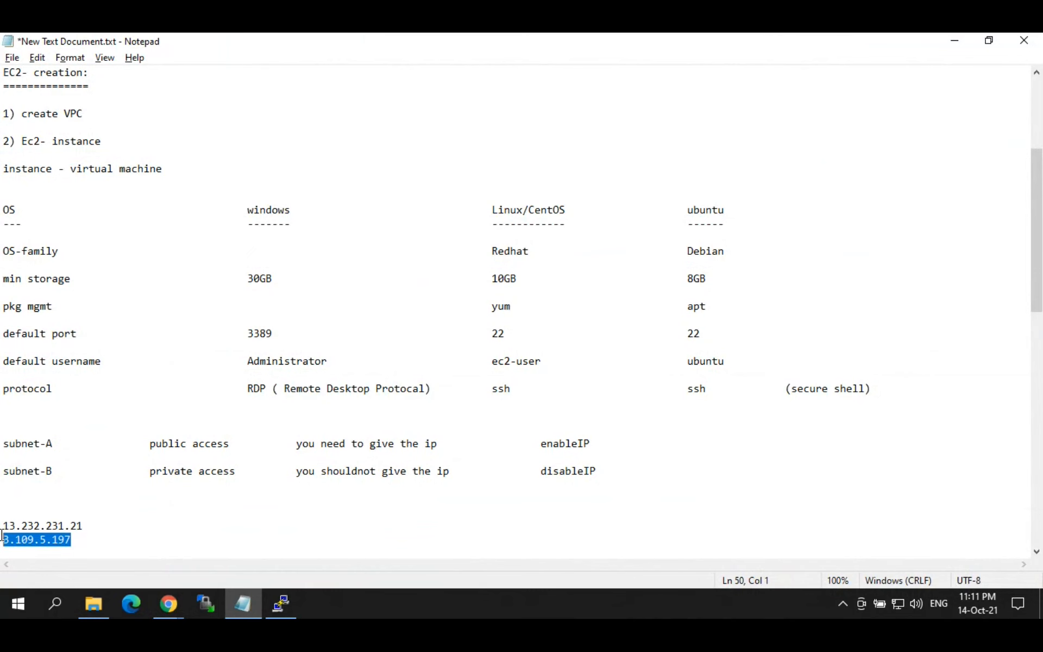
{"action": "key", "text": "alt+Tab"}
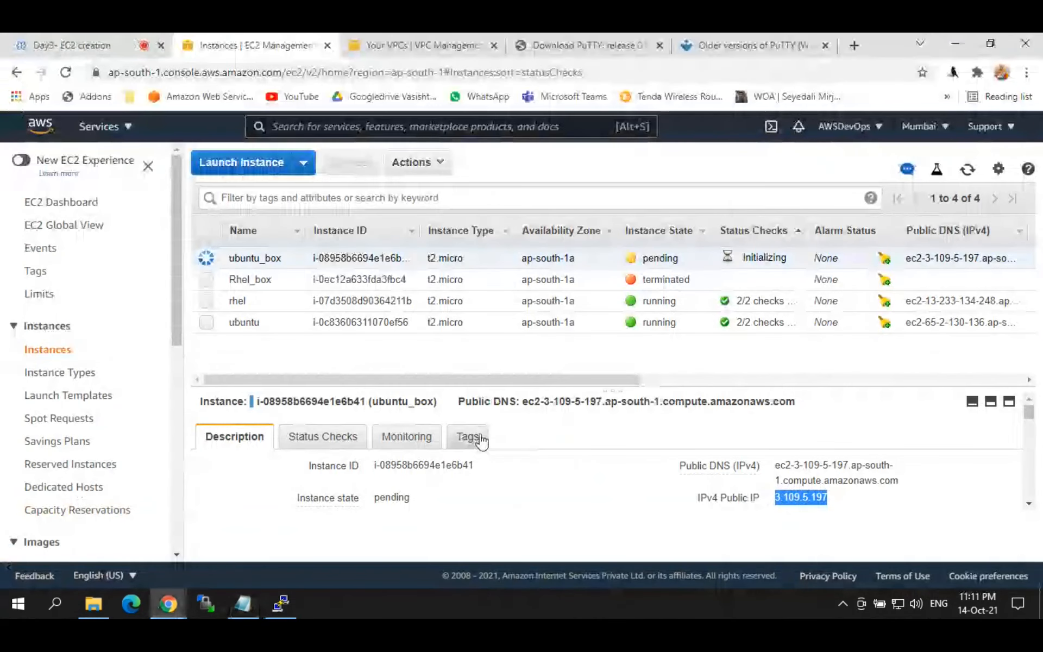
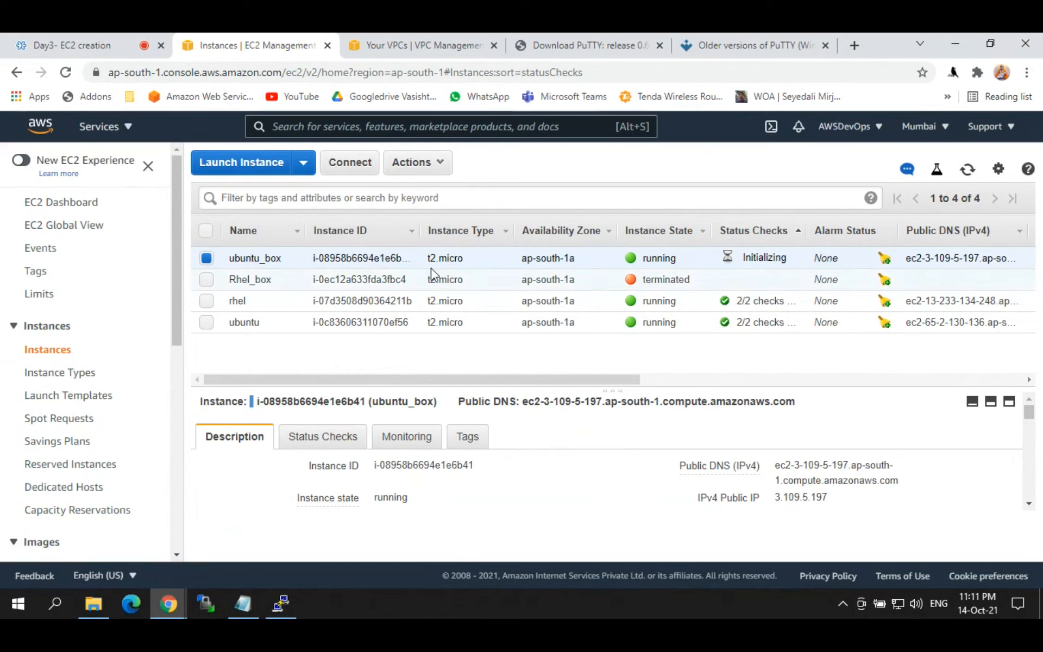
Step: Terminate ubuntu_box via Actions > Instance State > Terminate, then select the rhel instance
{"action": "left_click", "coordinate": [430, 163]}
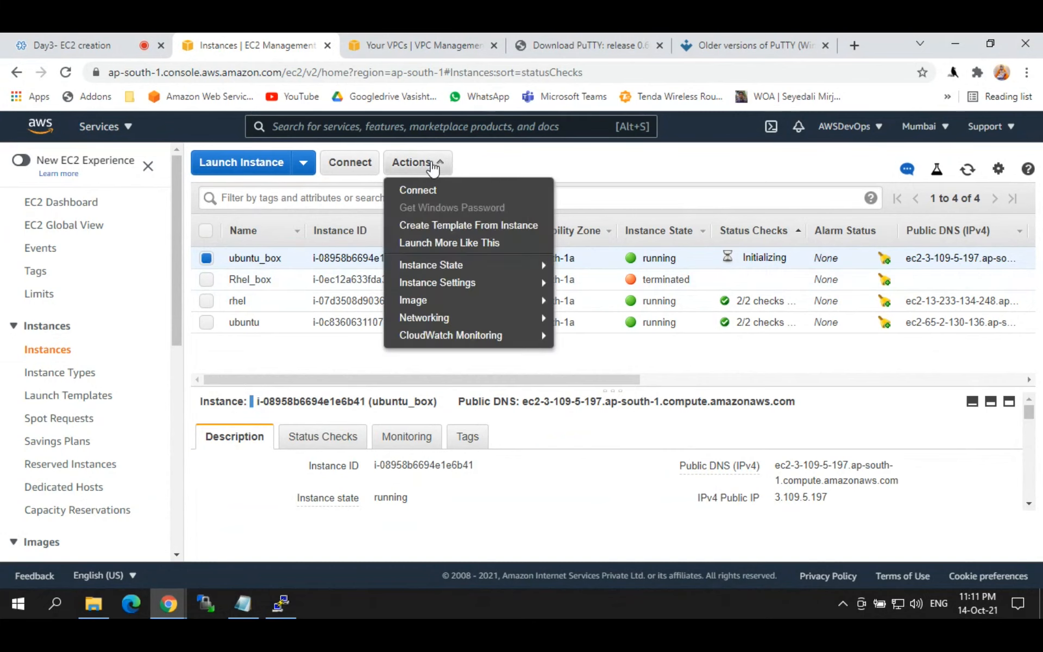
{"action": "mouse_move", "coordinate": [431, 265]}
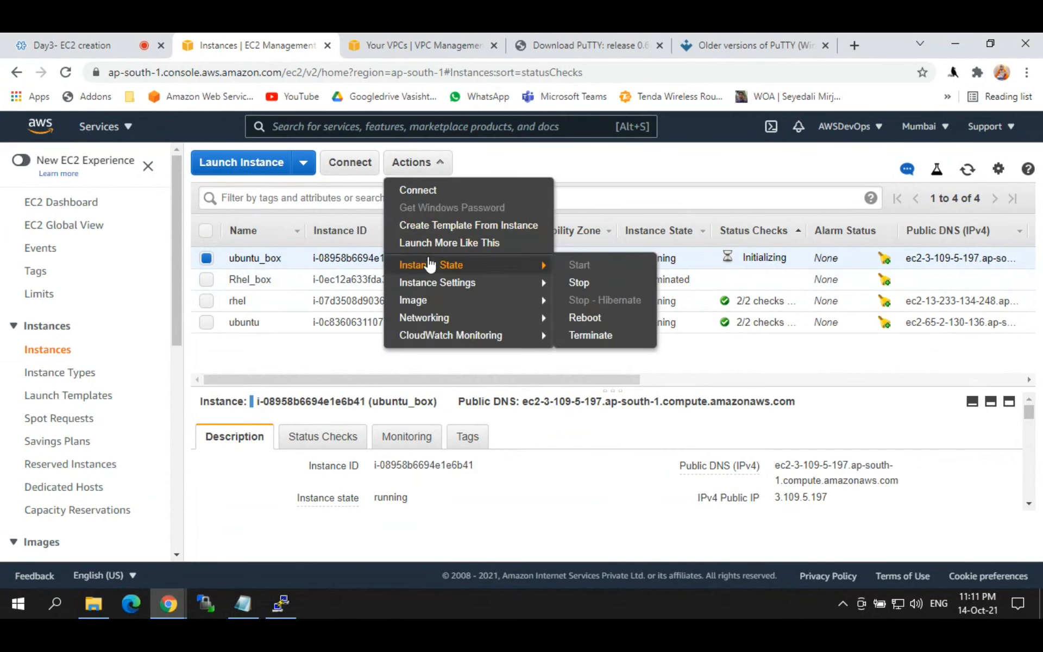
{"action": "left_click", "coordinate": [593, 337]}
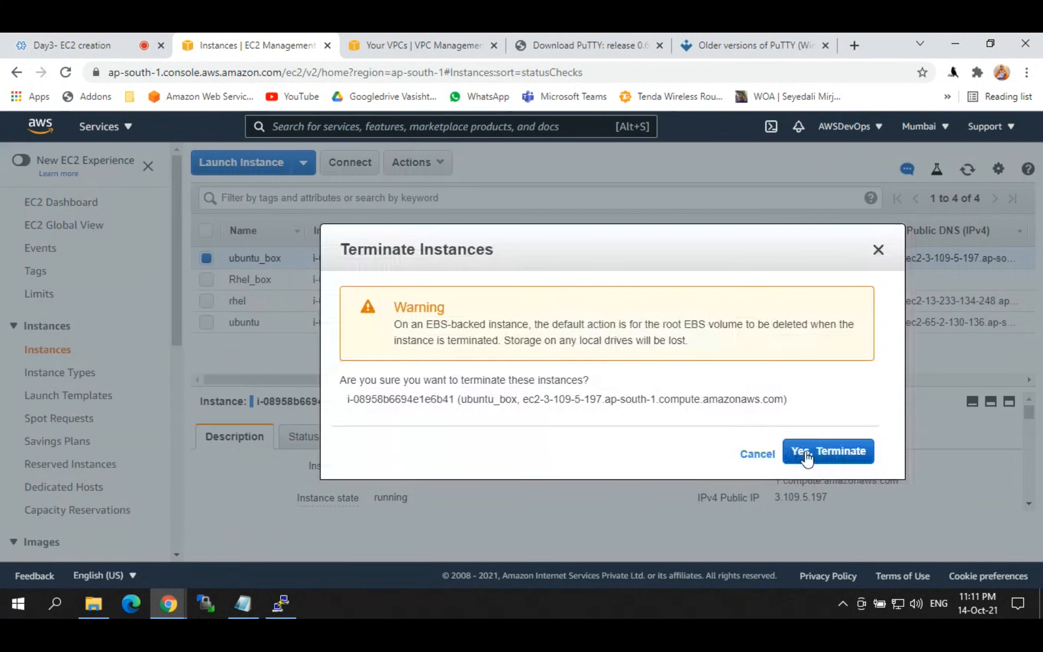
{"action": "left_click", "coordinate": [807, 454]}
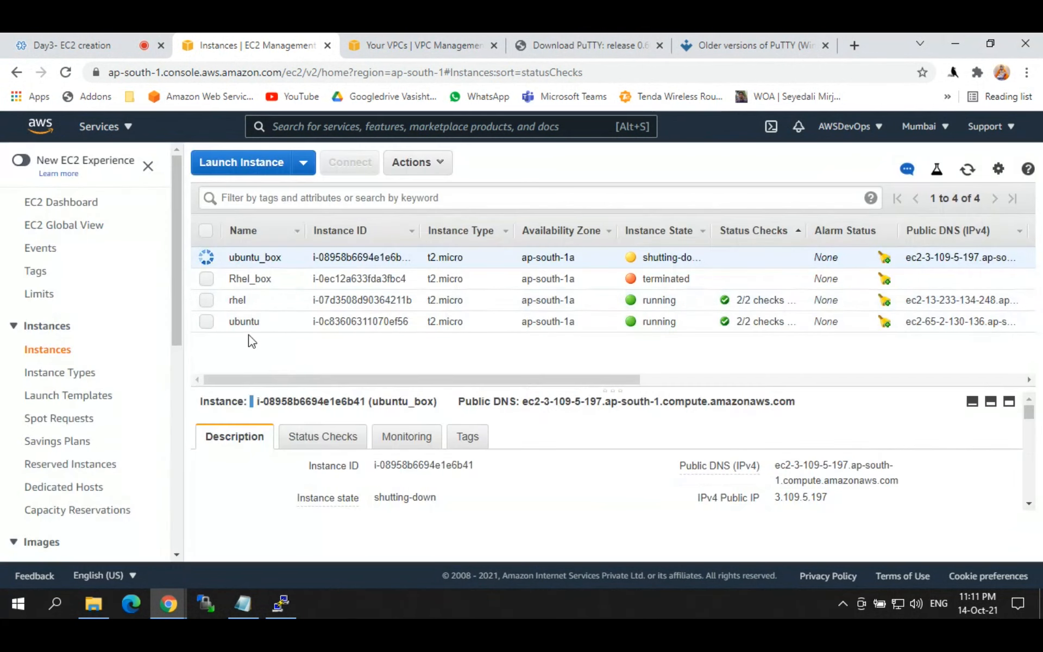
{"action": "double_click", "coordinate": [242, 302]}
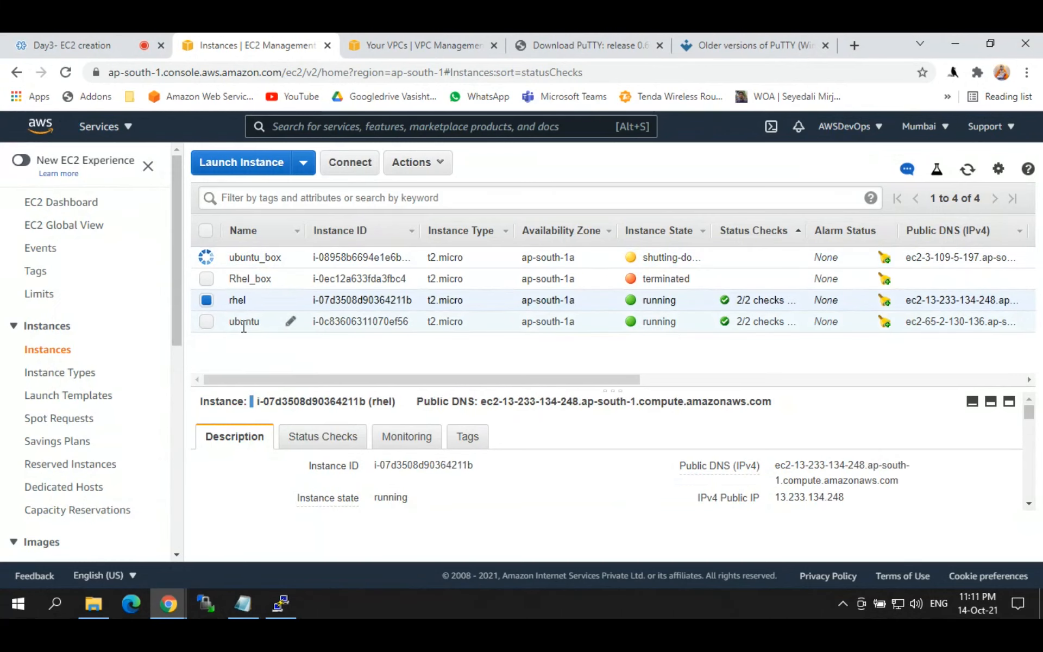
Step: Copy the ubuntu instance's public IP 65.2.130.136 and search Windows for 'putty'
{"action": "double_click", "coordinate": [243, 324]}
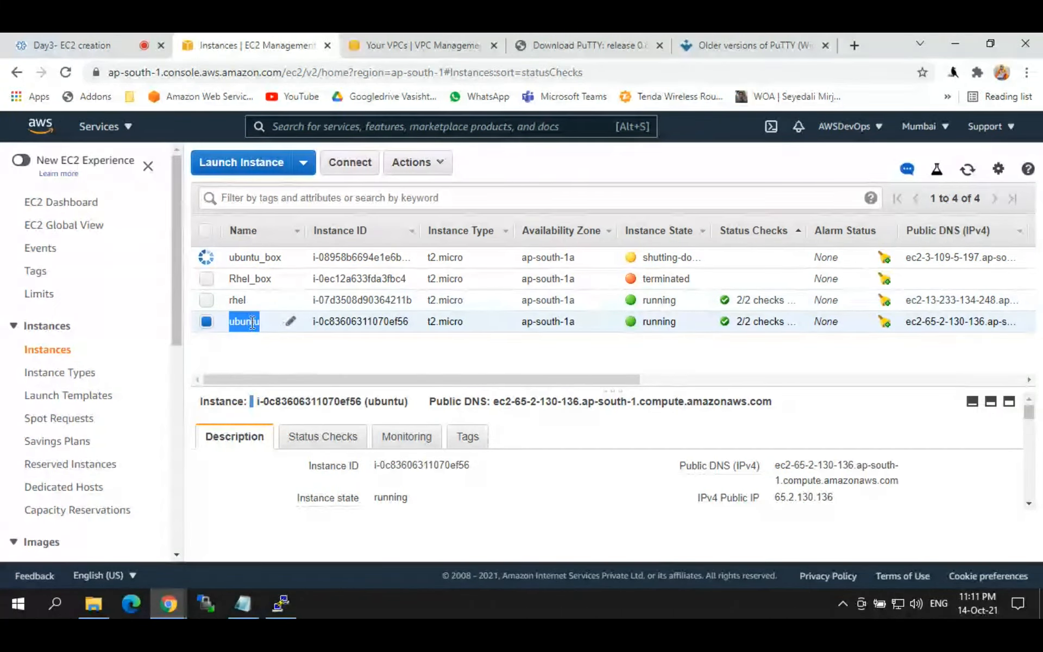
{"action": "left_click", "coordinate": [844, 498]}
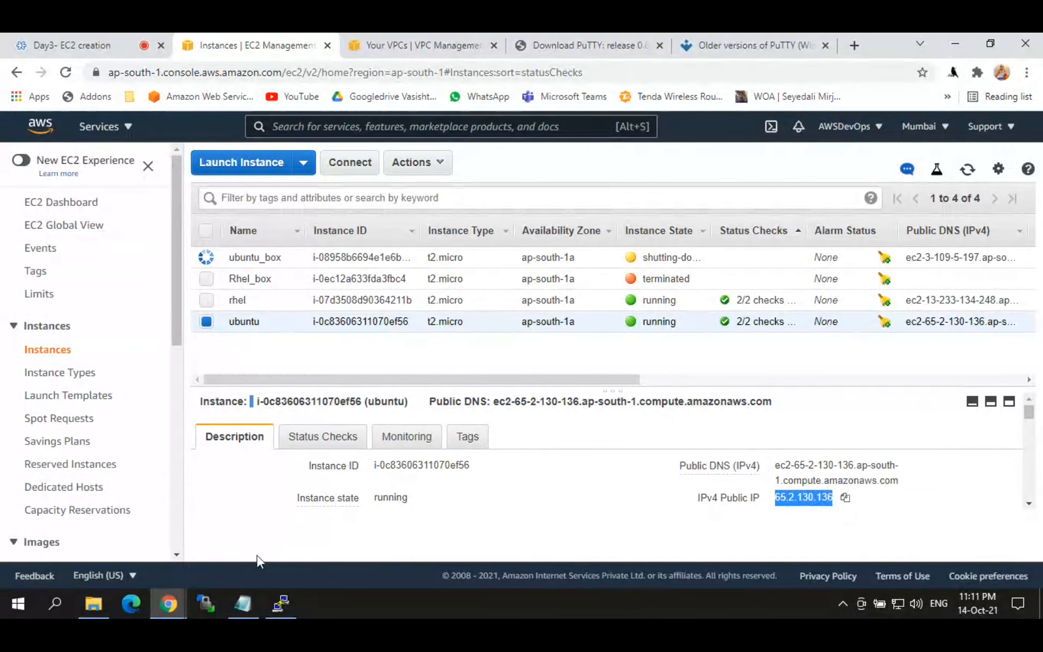
{"action": "left_click", "coordinate": [279, 606]}
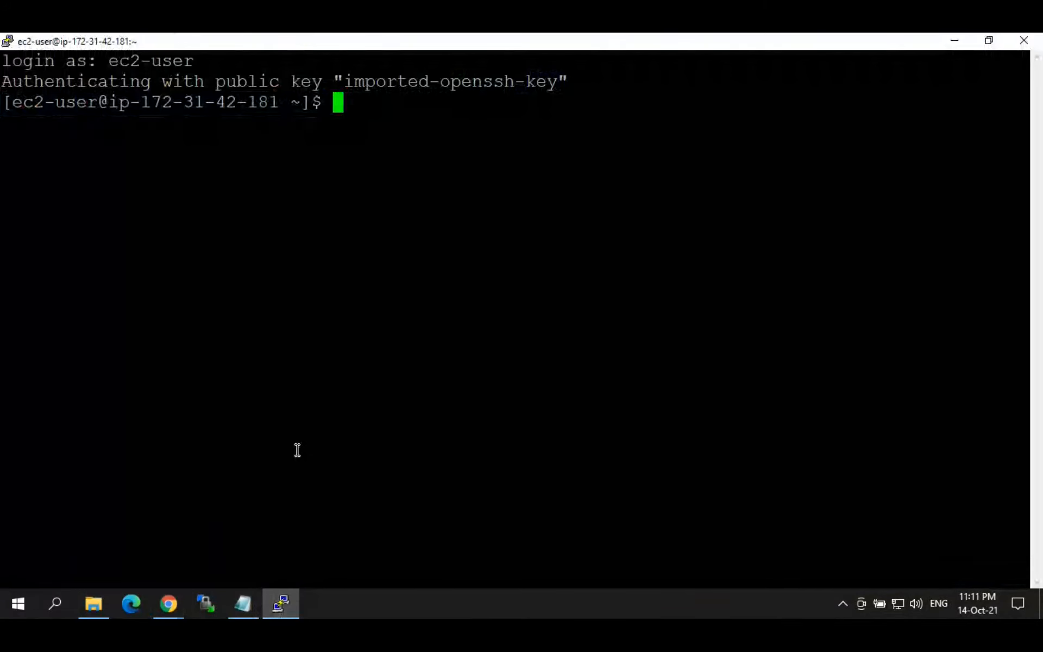
{"action": "left_click", "coordinate": [168, 603]}
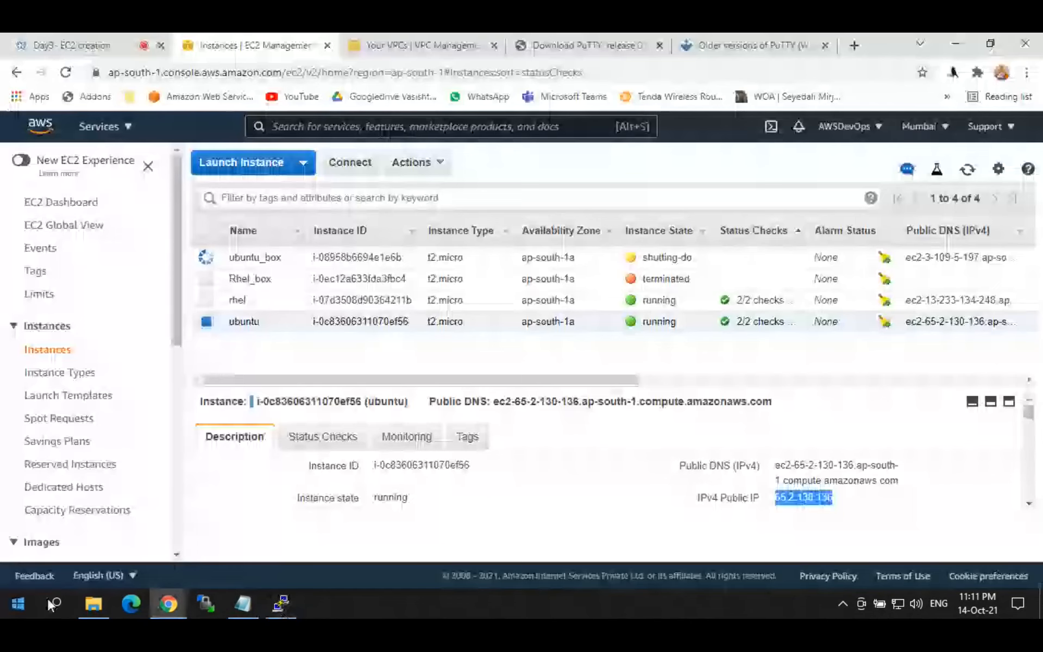
{"action": "left_click", "coordinate": [55, 603]}
{"action": "type", "text": "putty"}
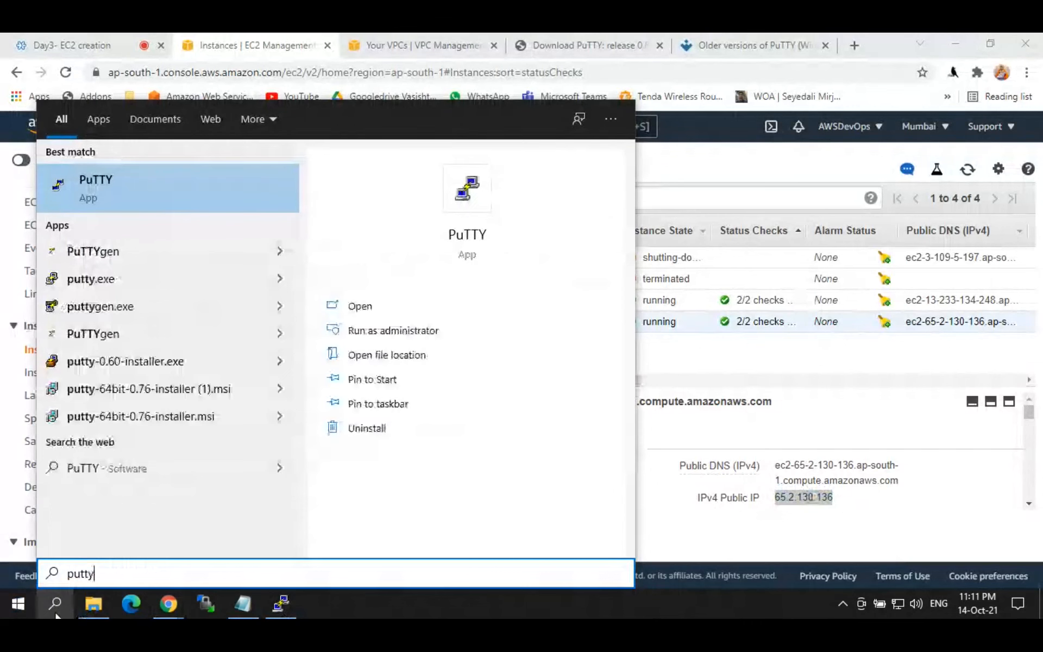
Step: Launch PuTTY with host 65.2.130.136 and jumpserver.ppk as the SSH Auth private key
{"action": "key", "text": "Return"}
{"action": "key", "text": "ctrl+v"}
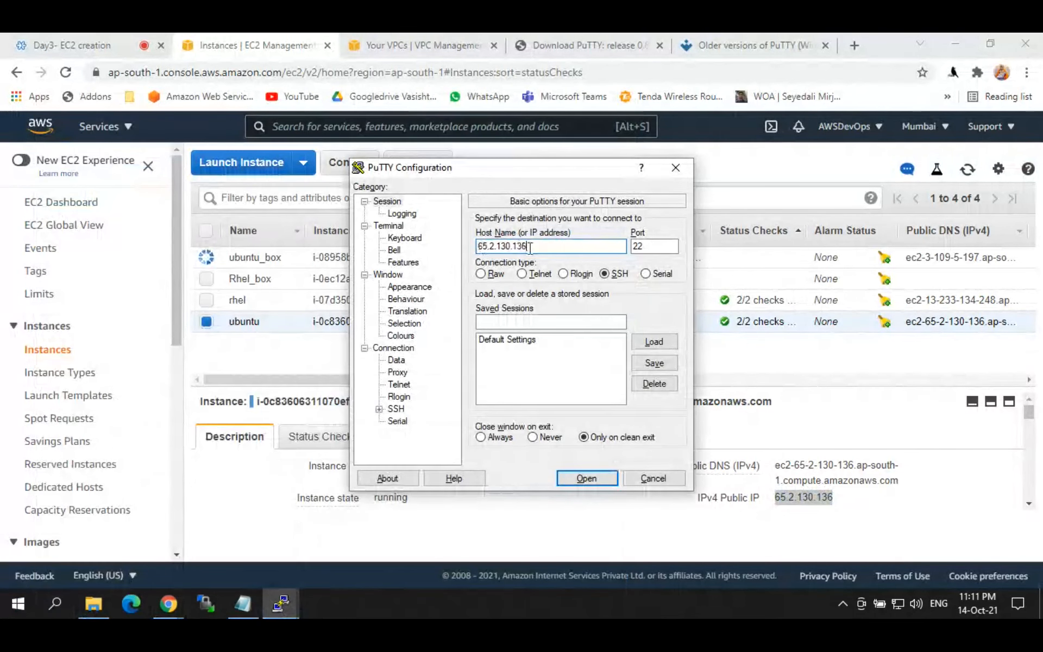
{"action": "left_click", "coordinate": [379, 408]}
{"action": "left_click", "coordinate": [410, 409]}
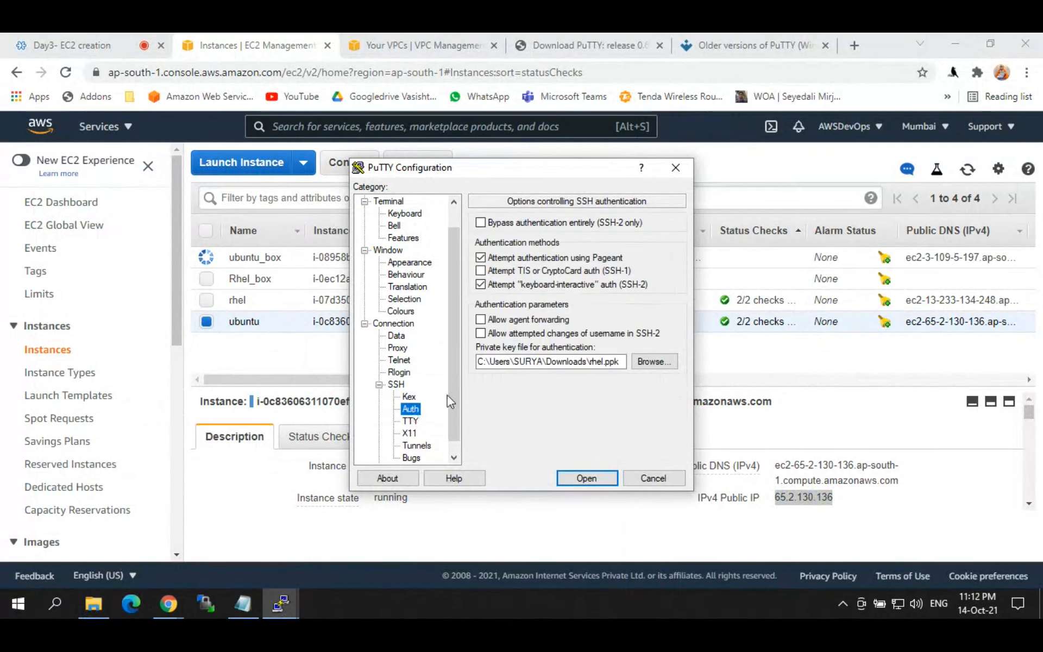
{"action": "left_click", "coordinate": [654, 361]}
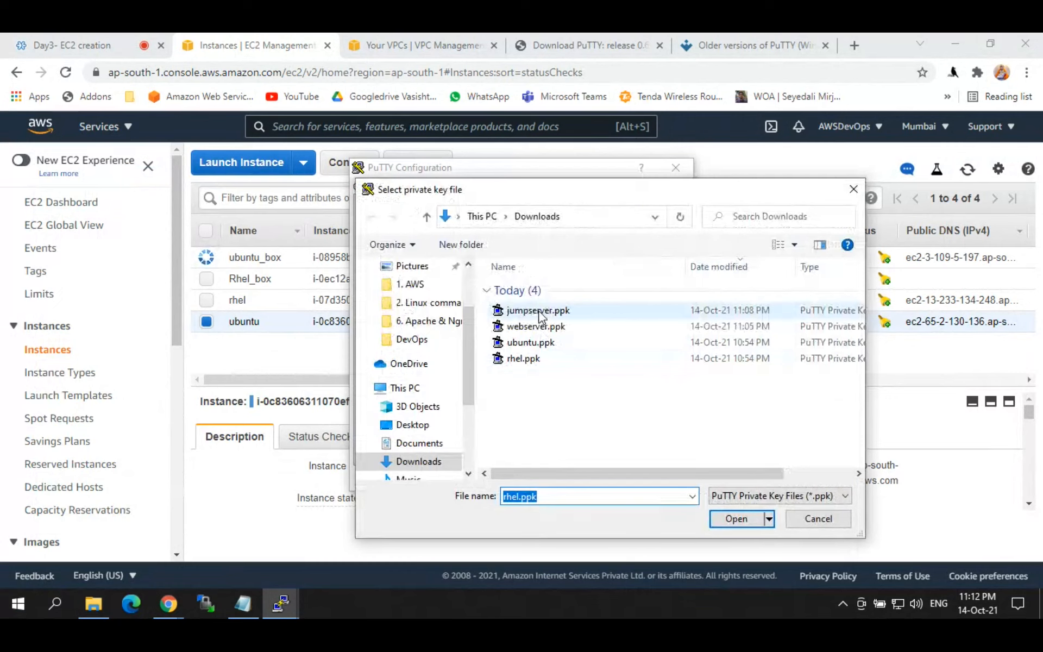
{"action": "left_click", "coordinate": [539, 312]}
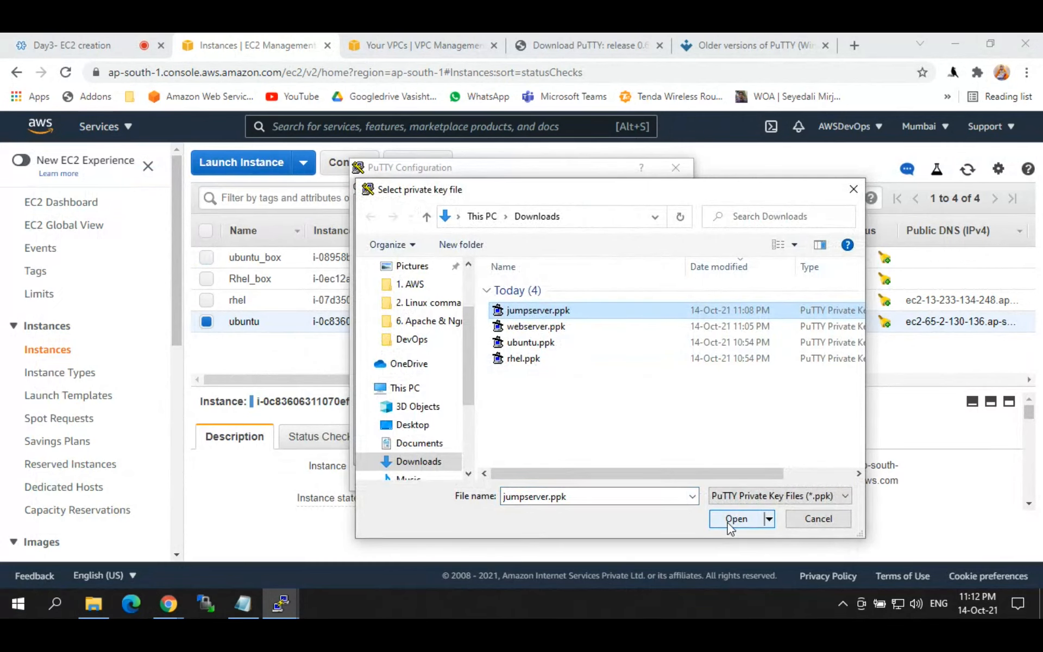
{"action": "left_click", "coordinate": [731, 519]}
Step: Start the connection, dismiss the key-exchange error, and close the PuTTY window
{"action": "left_click", "coordinate": [587, 470]}
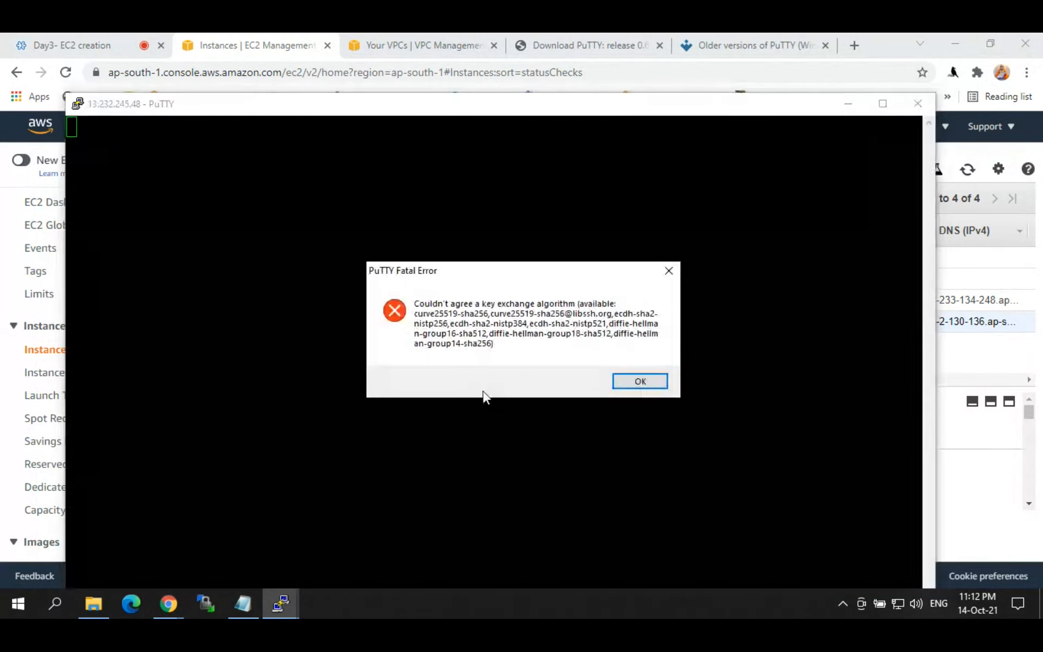
{"action": "left_click", "coordinate": [641, 382]}
{"action": "left_click", "coordinate": [930, 107]}
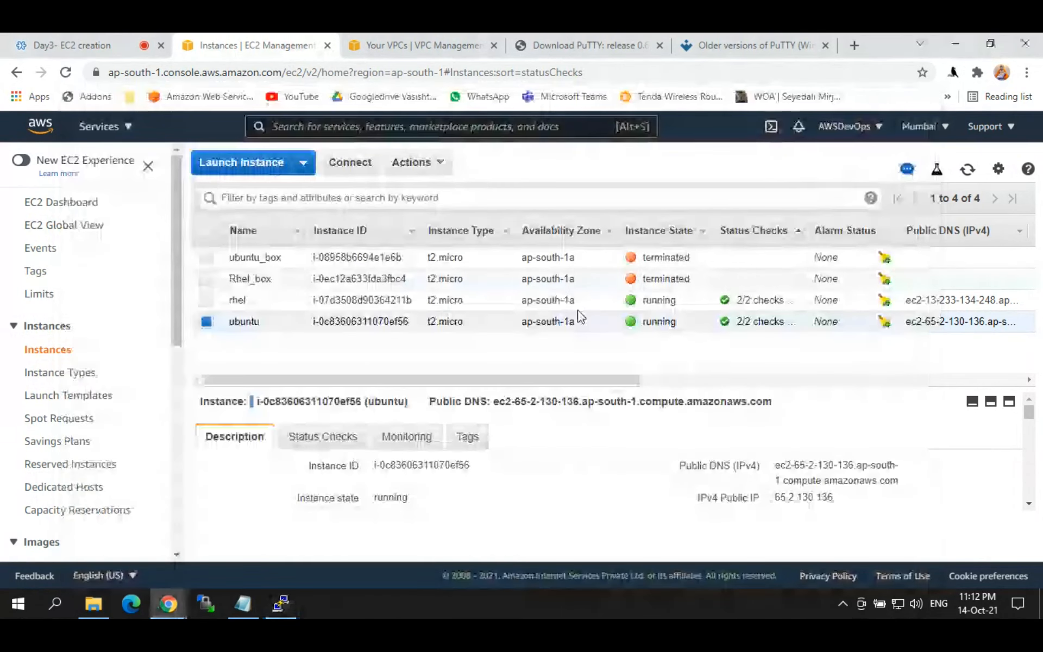
Step: Check the ubuntu instance's key name, copy its public IP again, and open Windows search
{"action": "left_click_drag", "start_coordinate": [414, 387], "coordinate": [653, 386]}
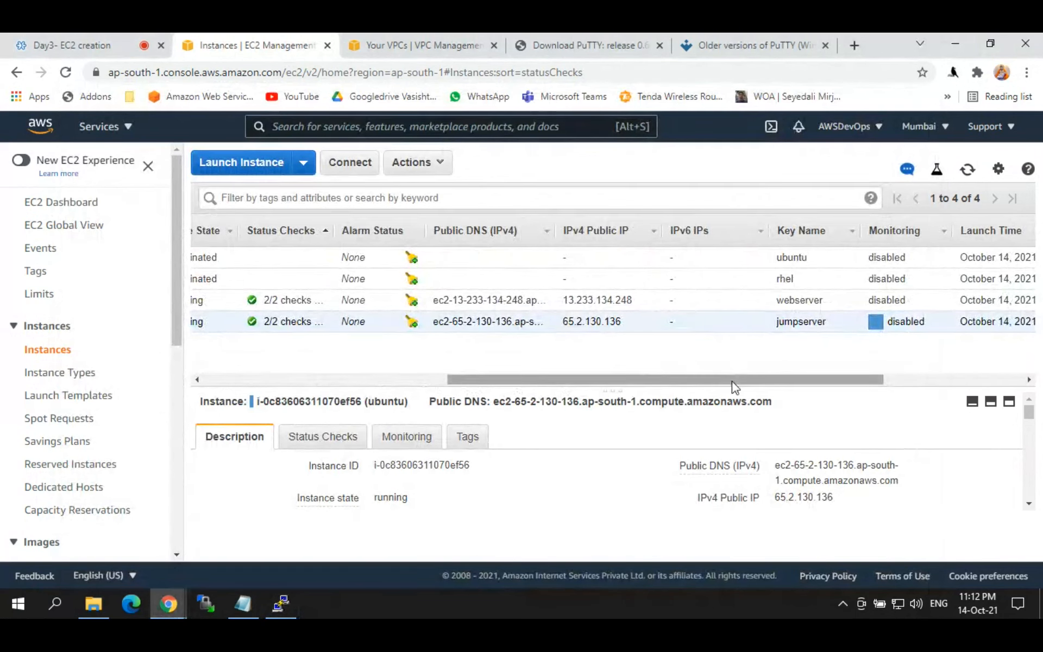
{"action": "left_click_drag", "start_coordinate": [732, 381], "coordinate": [471, 383]}
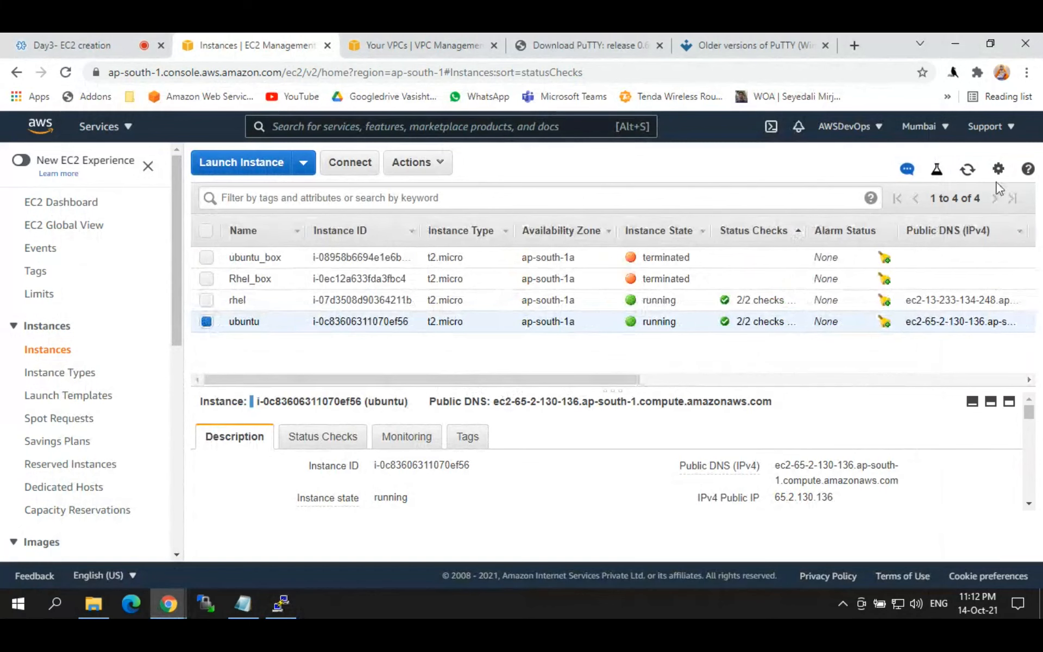
{"action": "left_click", "coordinate": [846, 496]}
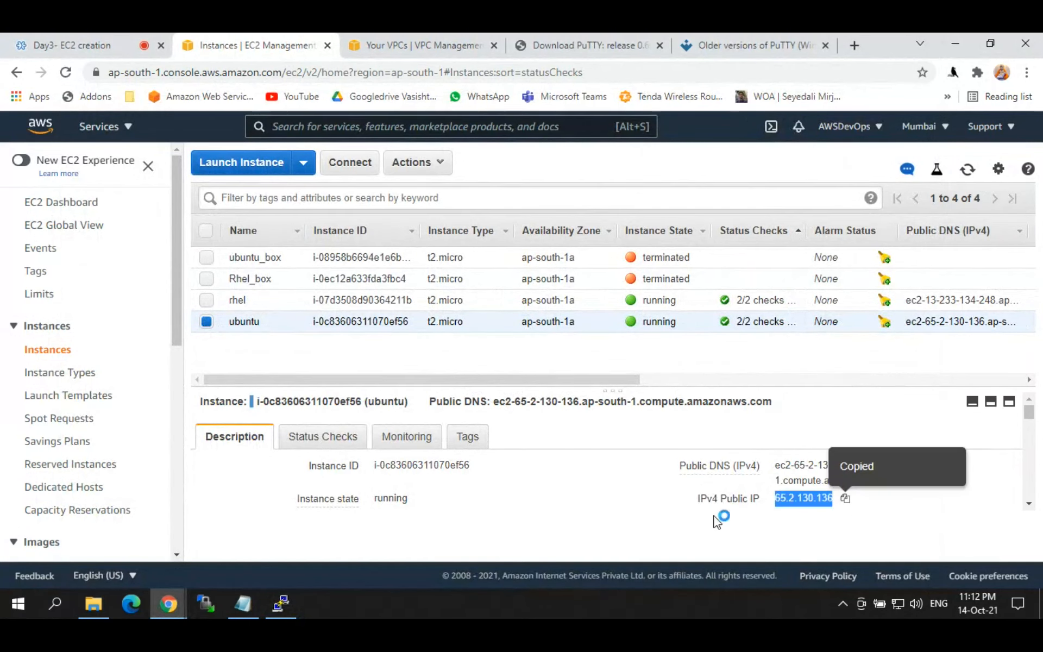
{"action": "left_click", "coordinate": [64, 604]}
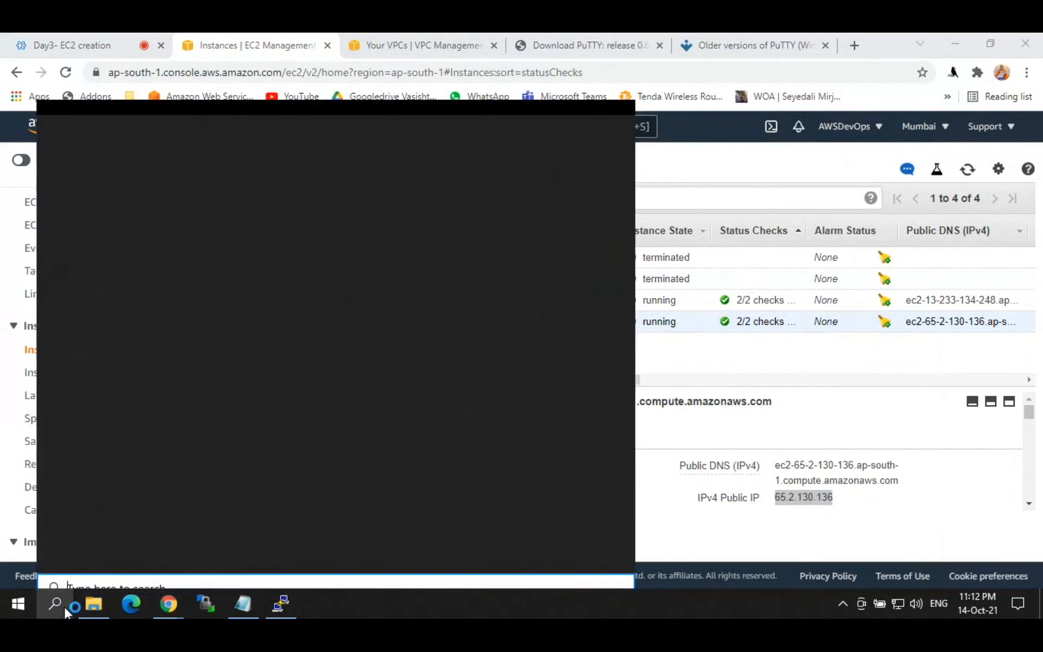
Step: Launch PuTTY, paste the instance IP as host, and load jumpserver.ppk under SSH Auth
{"action": "type", "text": "putty"}
{"action": "key", "text": "Return"}
{"action": "key", "text": "ctrl+v"}
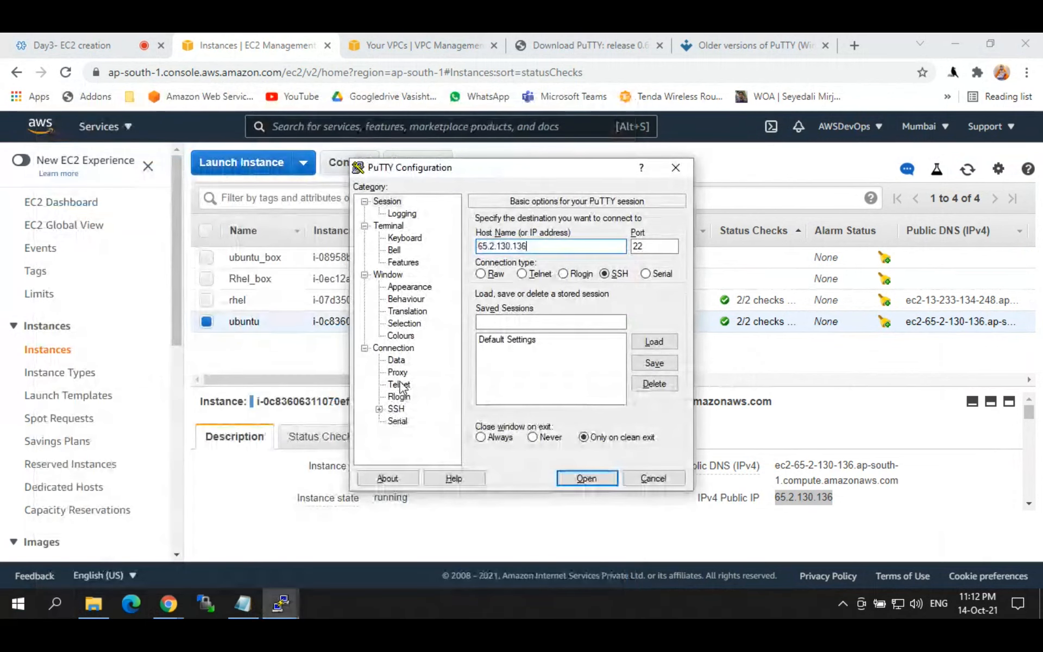
{"action": "left_click", "coordinate": [379, 408]}
{"action": "left_click", "coordinate": [410, 410]}
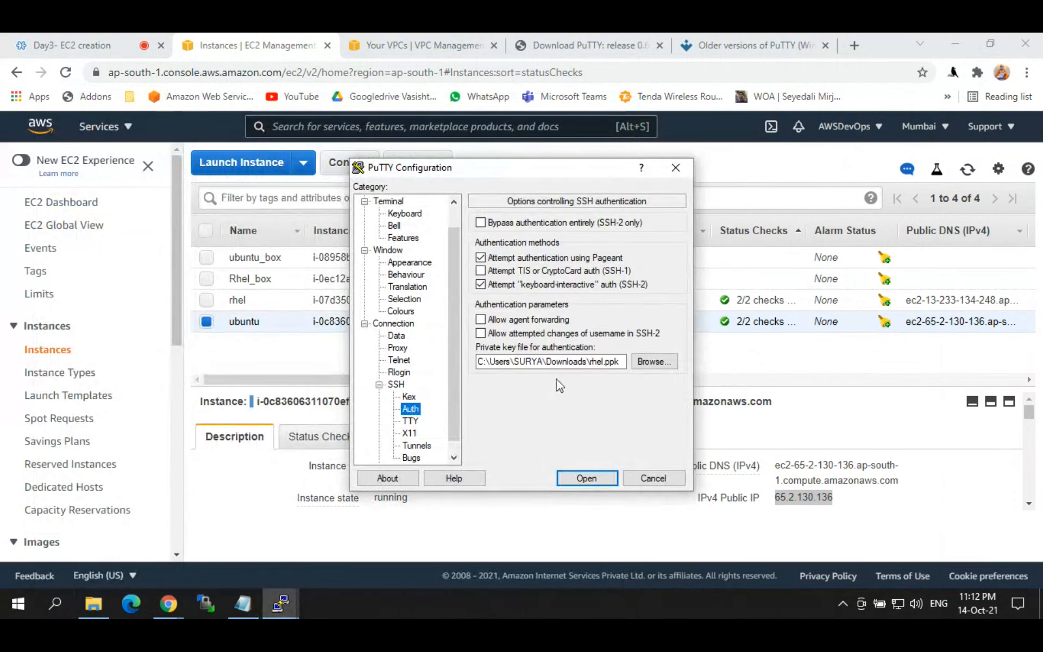
{"action": "left_click", "coordinate": [651, 361]}
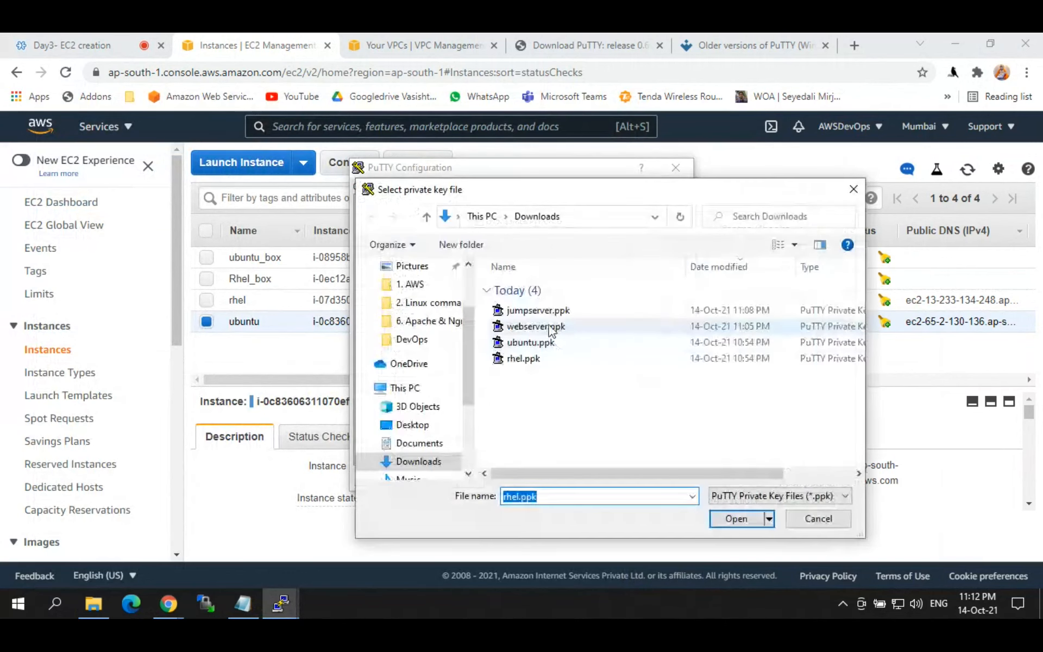
{"action": "left_click", "coordinate": [553, 311]}
{"action": "left_click", "coordinate": [719, 520]}
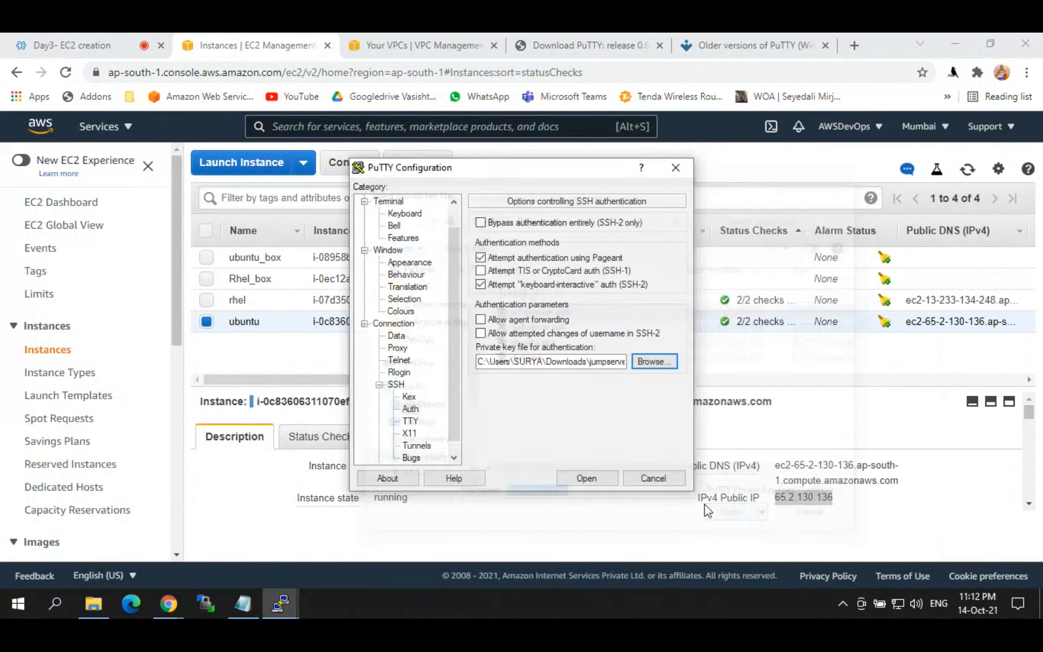
Step: Connect, restart the session after the key-exchange error, dismiss it again, and close PuTTY
{"action": "left_click", "coordinate": [582, 474]}
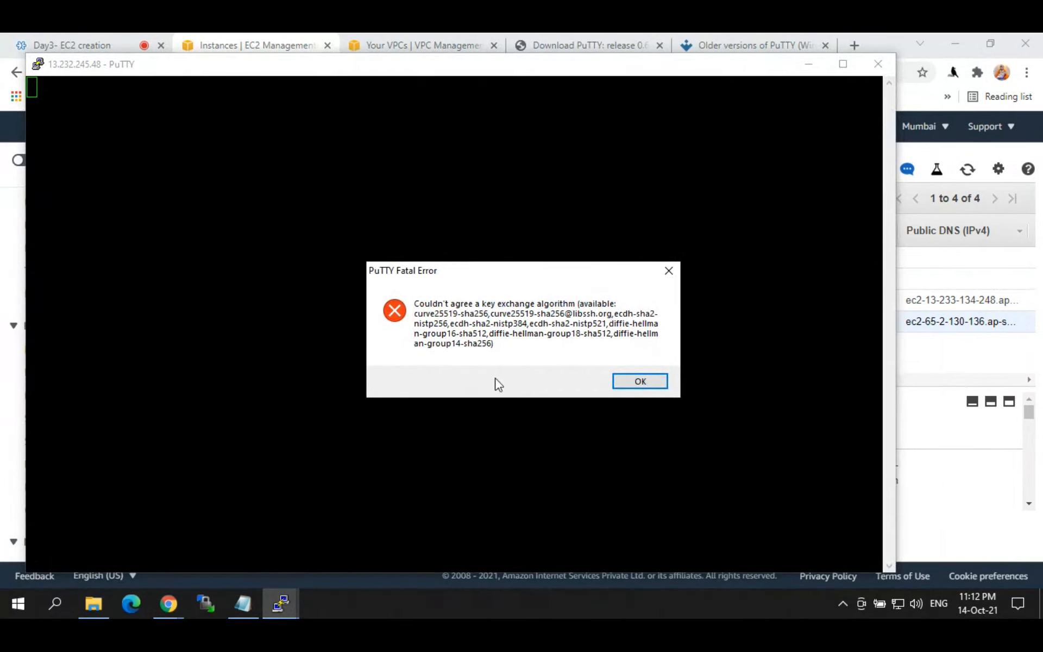
{"action": "left_click", "coordinate": [645, 382]}
{"action": "right_click", "coordinate": [227, 60]}
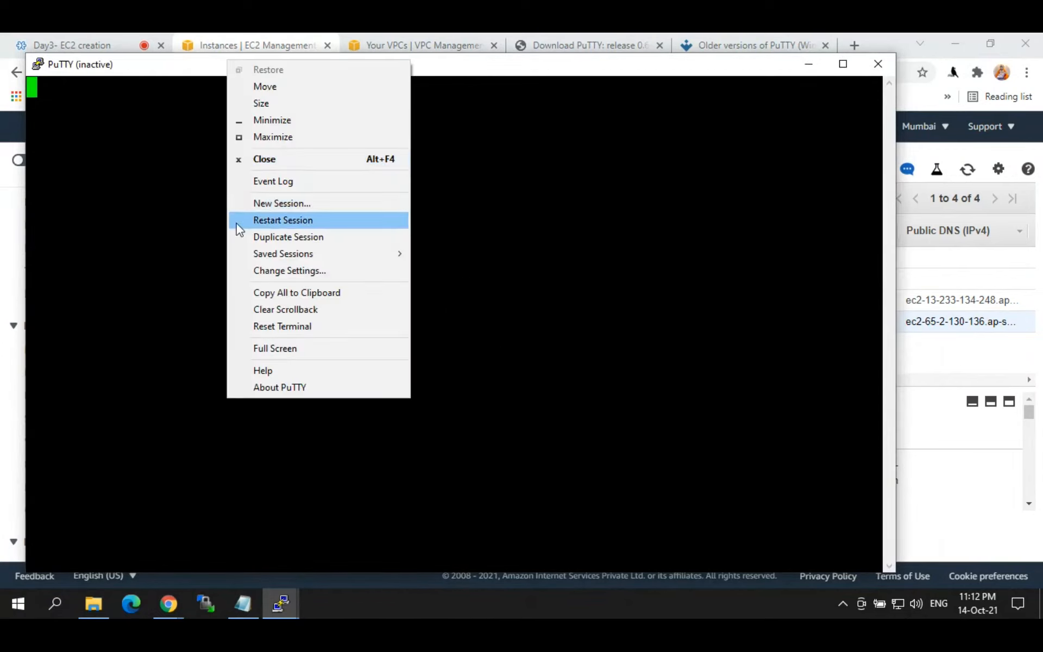
{"action": "left_click", "coordinate": [233, 217]}
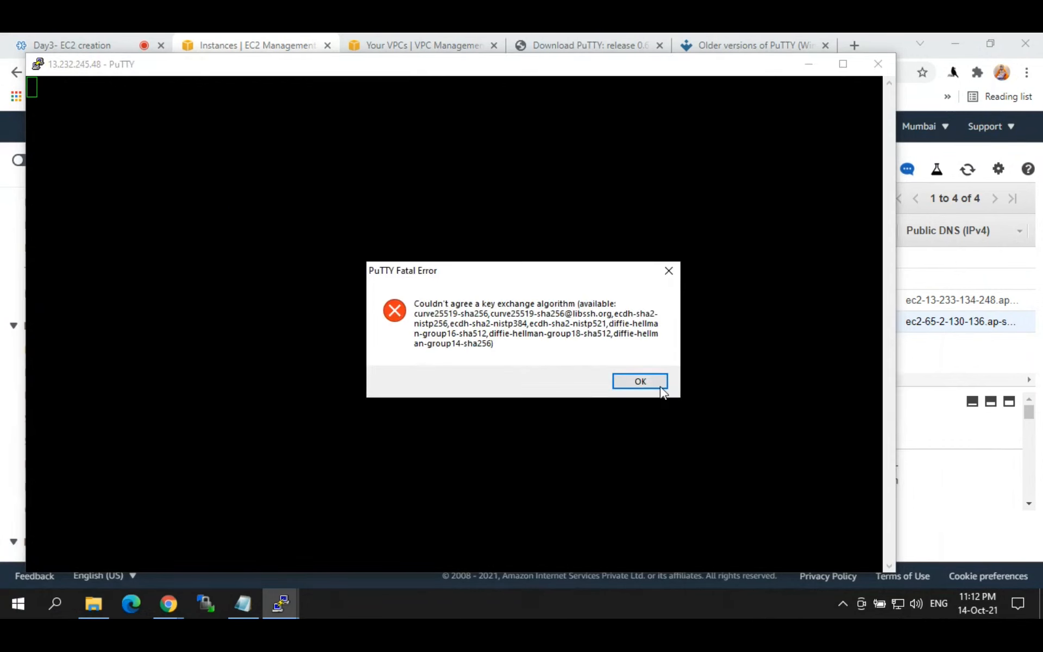
{"action": "left_click", "coordinate": [658, 384]}
{"action": "left_click", "coordinate": [878, 64]}
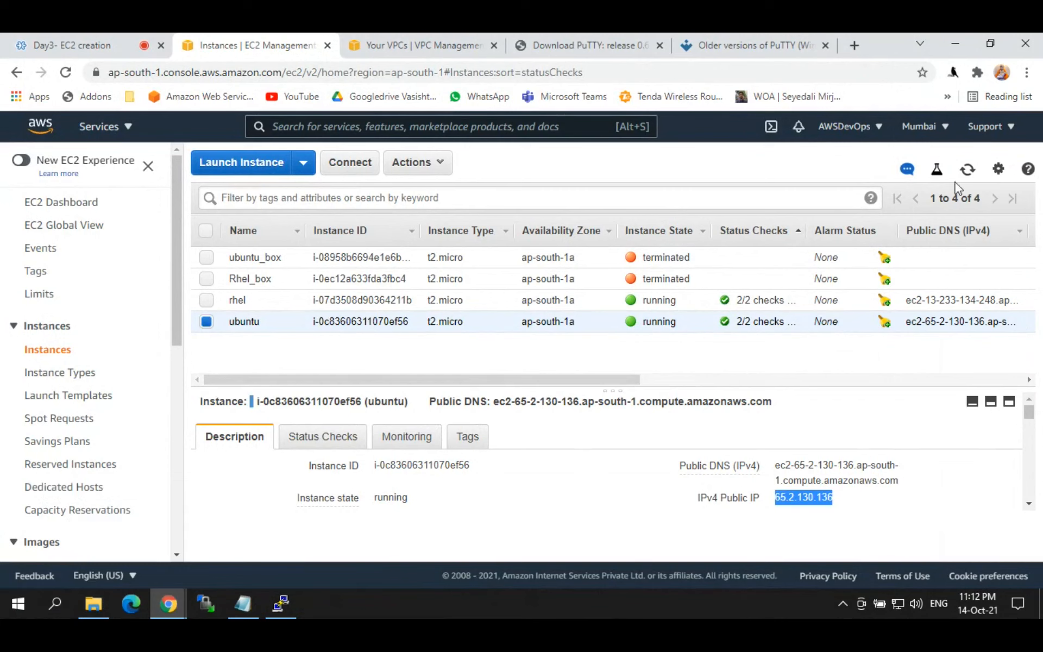
Step: Refresh the instances list, copy the ubuntu public IP, and launch PuTTY from Windows search
{"action": "left_click", "coordinate": [966, 172]}
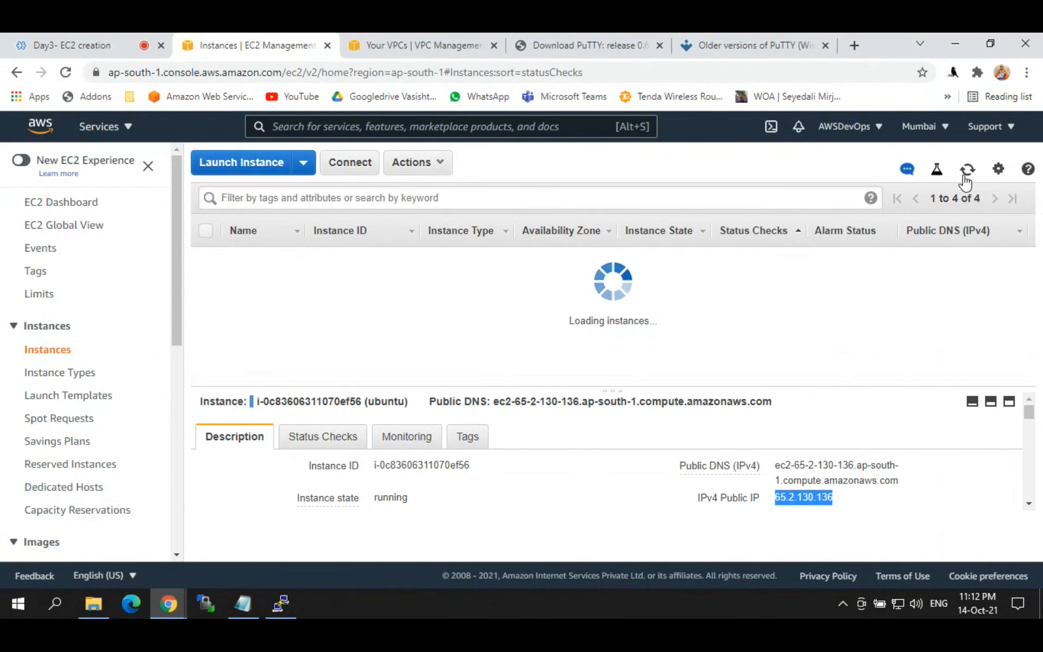
{"action": "left_click", "coordinate": [840, 499]}
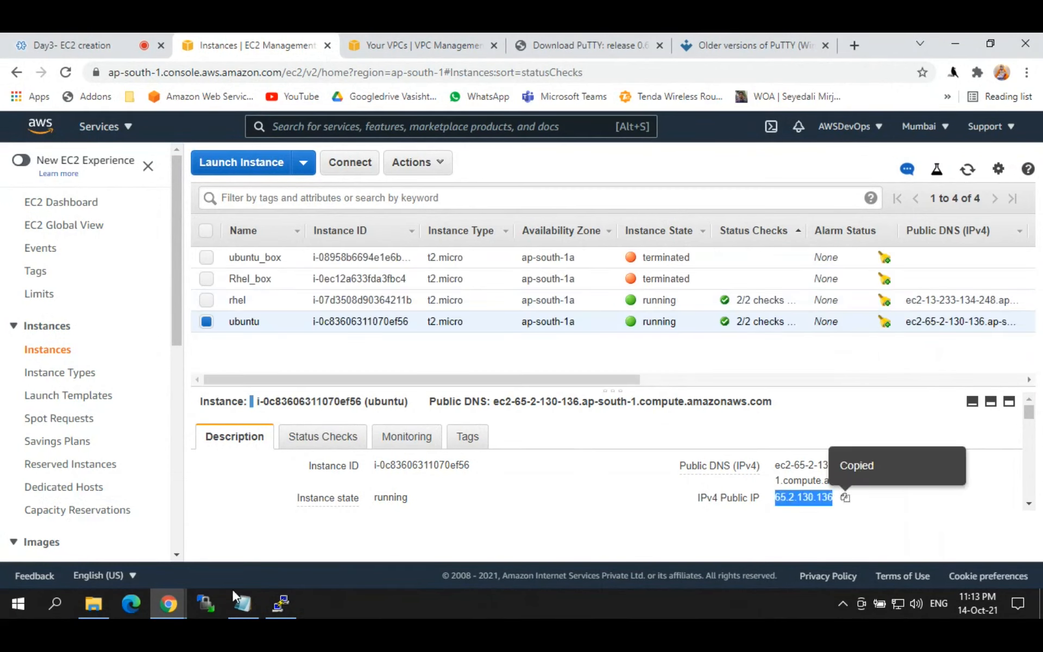
{"action": "left_click", "coordinate": [56, 603]}
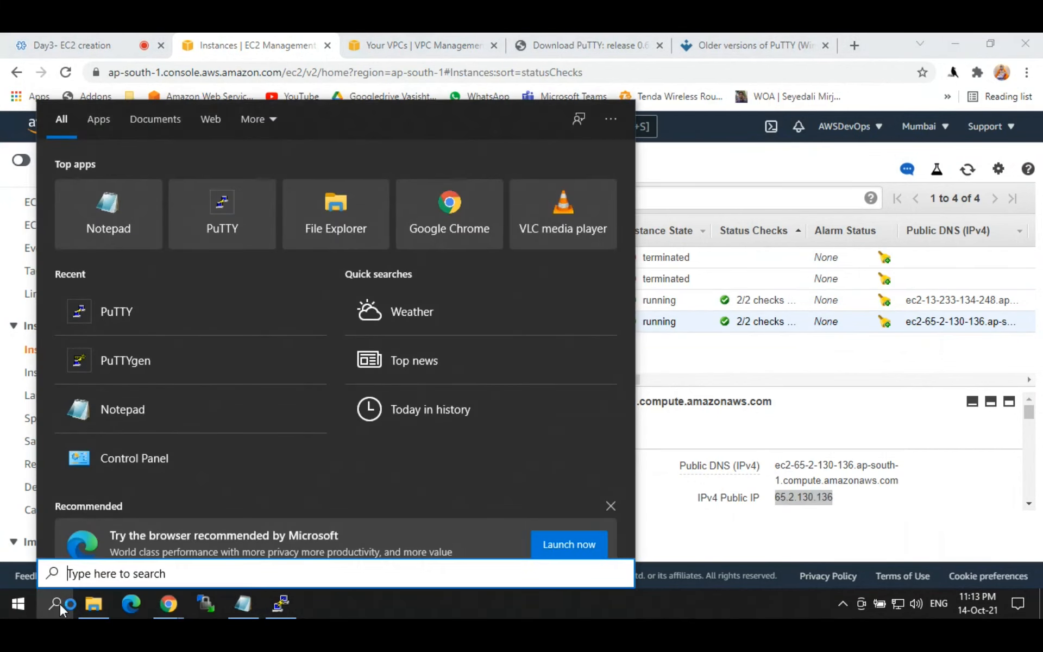
{"action": "type", "text": "putty"}
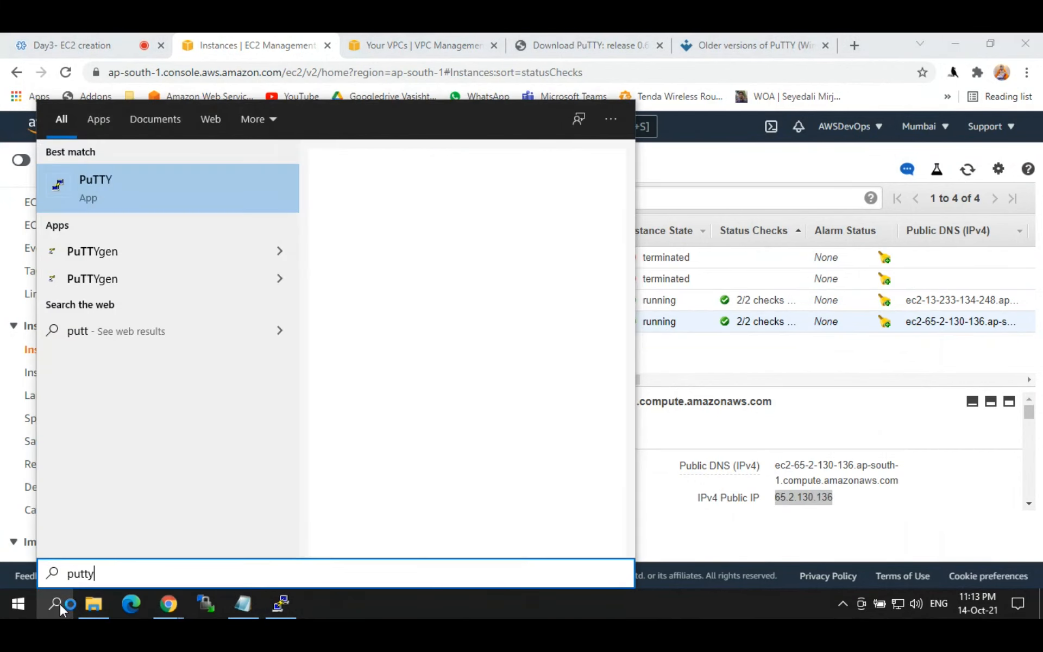
{"action": "key", "text": "Return"}
Step: Set host 65.2.130.136 and load jumpserver.ppk from Downloads as the SSH Auth key
{"action": "key", "text": "ctrl+v"}
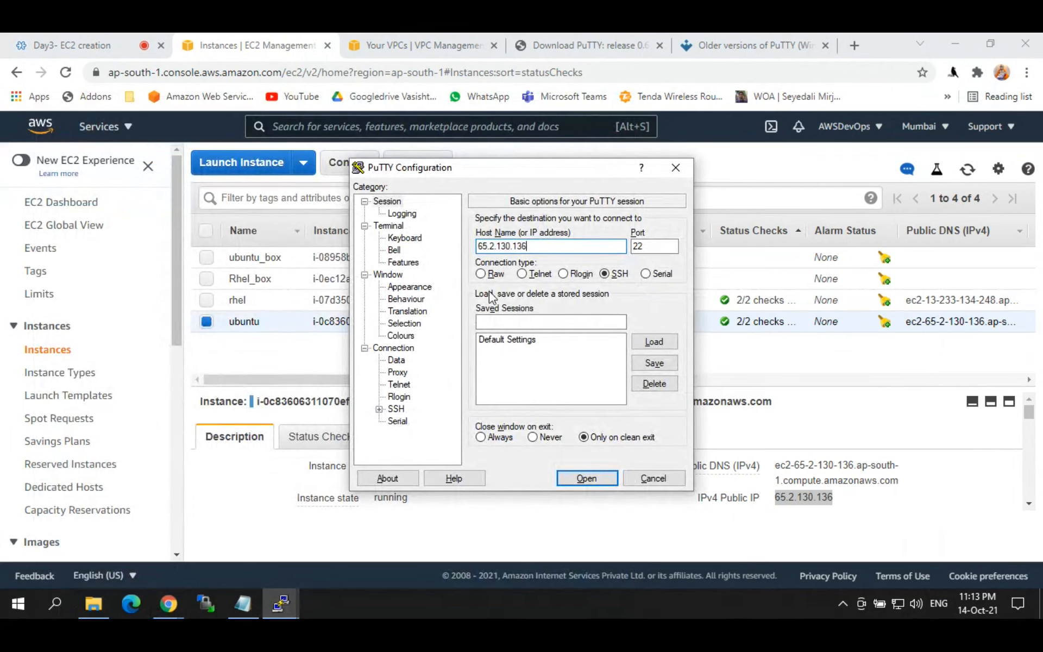
{"action": "left_click", "coordinate": [380, 409]}
{"action": "left_click", "coordinate": [410, 409]}
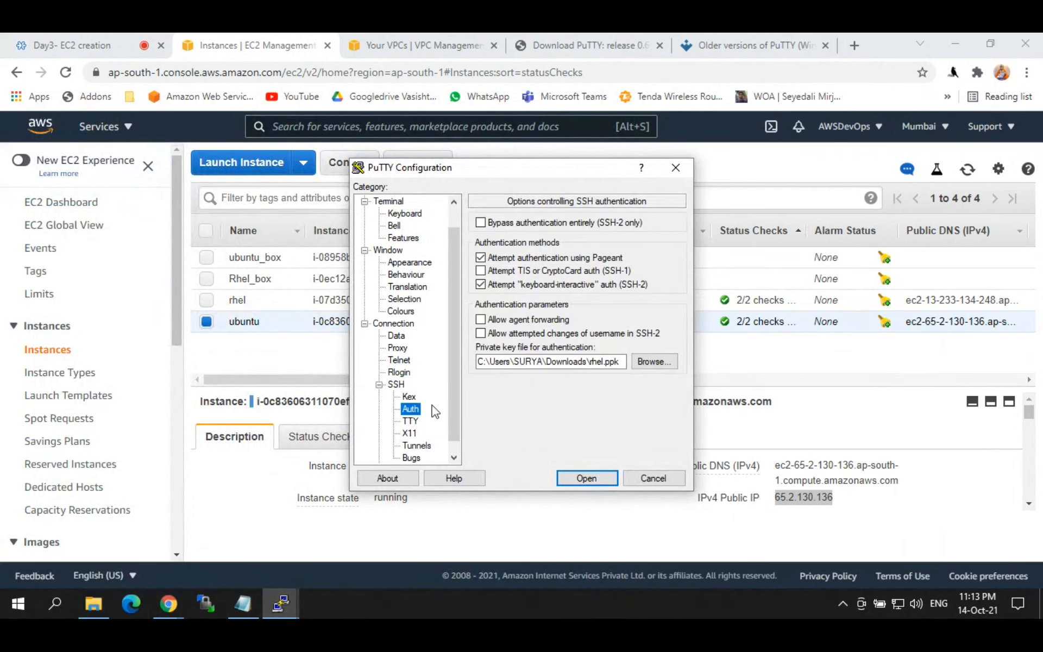
{"action": "left_click", "coordinate": [653, 363]}
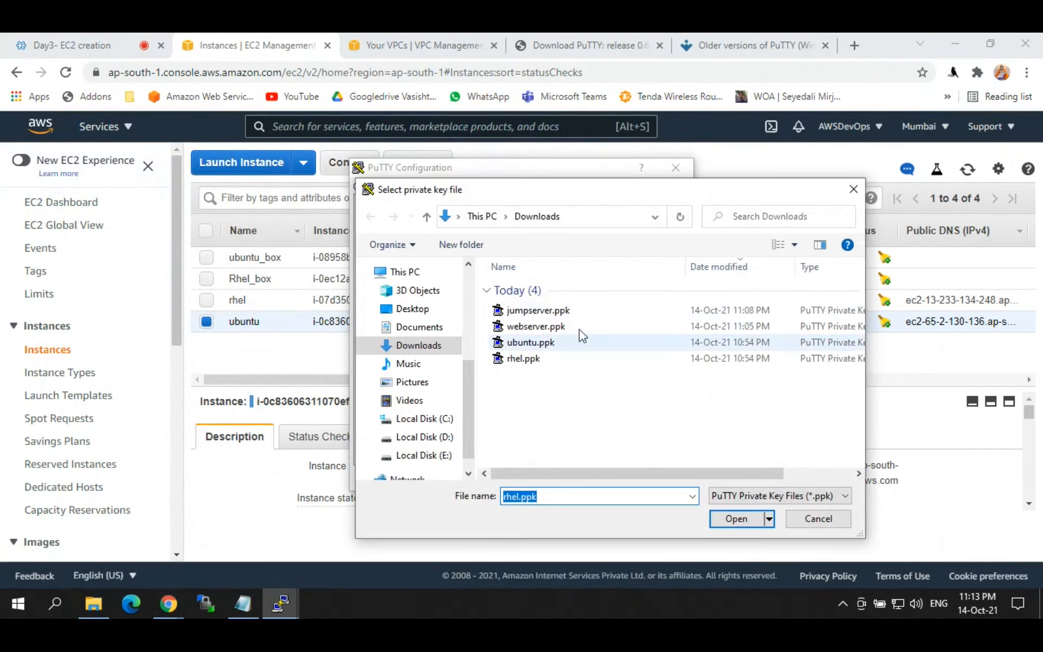
{"action": "left_click", "coordinate": [570, 311]}
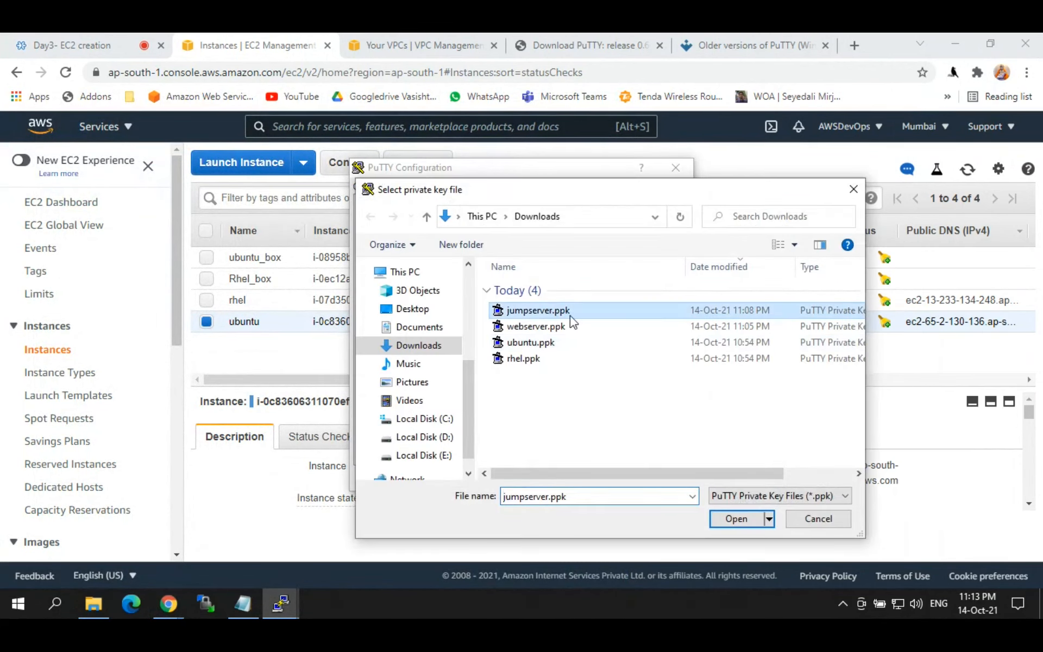
{"action": "left_click", "coordinate": [738, 519]}
Step: Open the connection, dismiss the key-exchange error, and close the failed PuTTY session
{"action": "scroll", "coordinate": [440, 209], "scroll_direction": "up", "scroll_amount": 1}
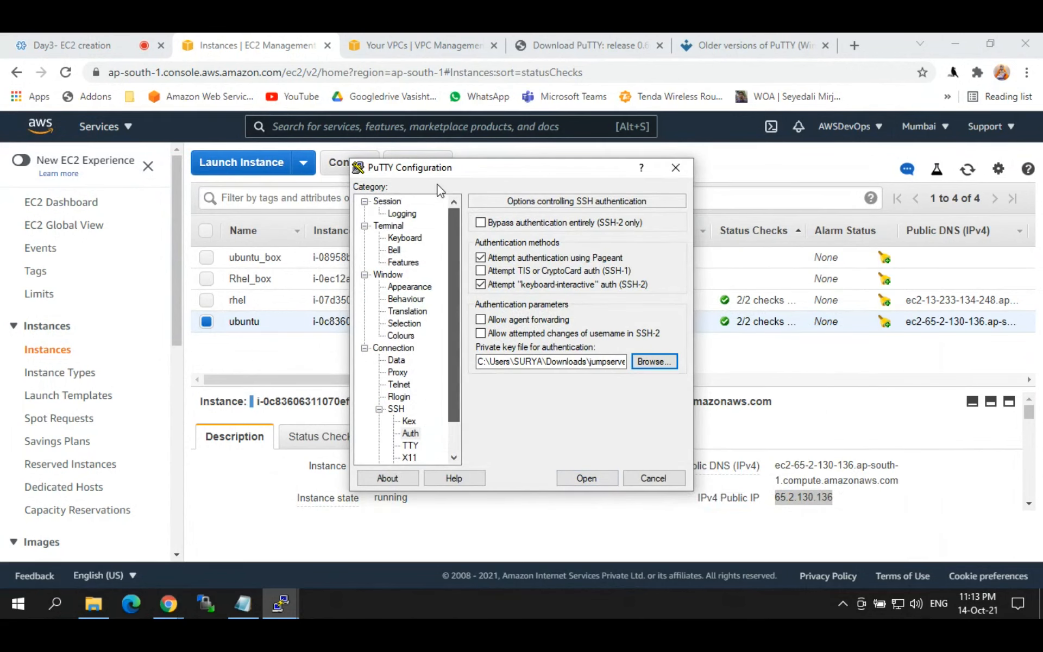
{"action": "left_click", "coordinate": [387, 201]}
{"action": "left_click", "coordinate": [597, 246]}
{"action": "key", "text": "ctrl+v"}
{"action": "left_click", "coordinate": [587, 478]}
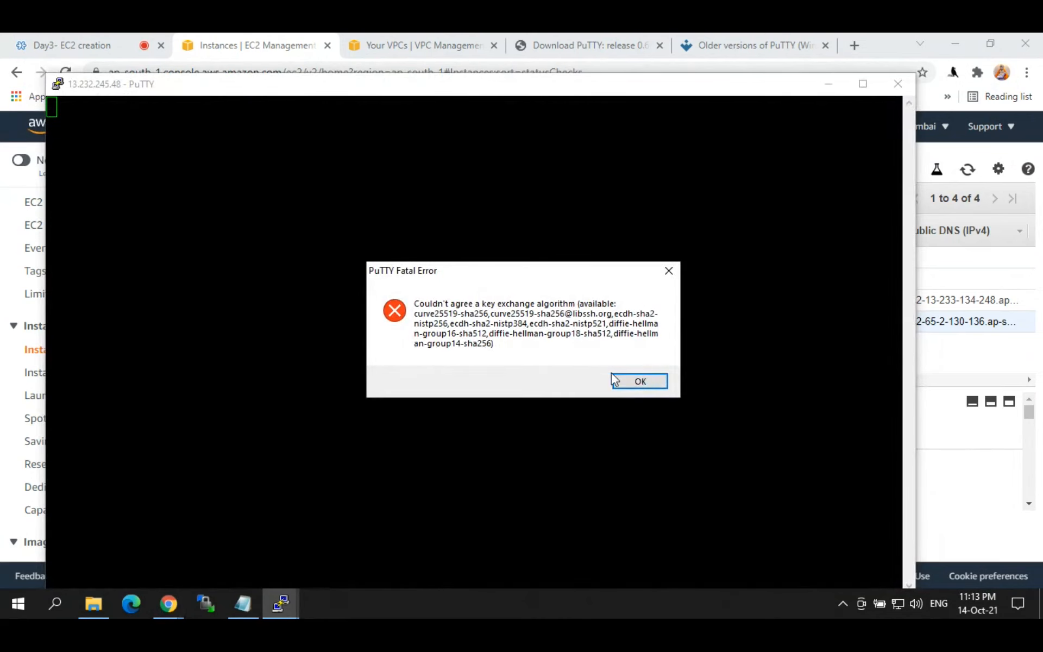
{"action": "left_click", "coordinate": [639, 381]}
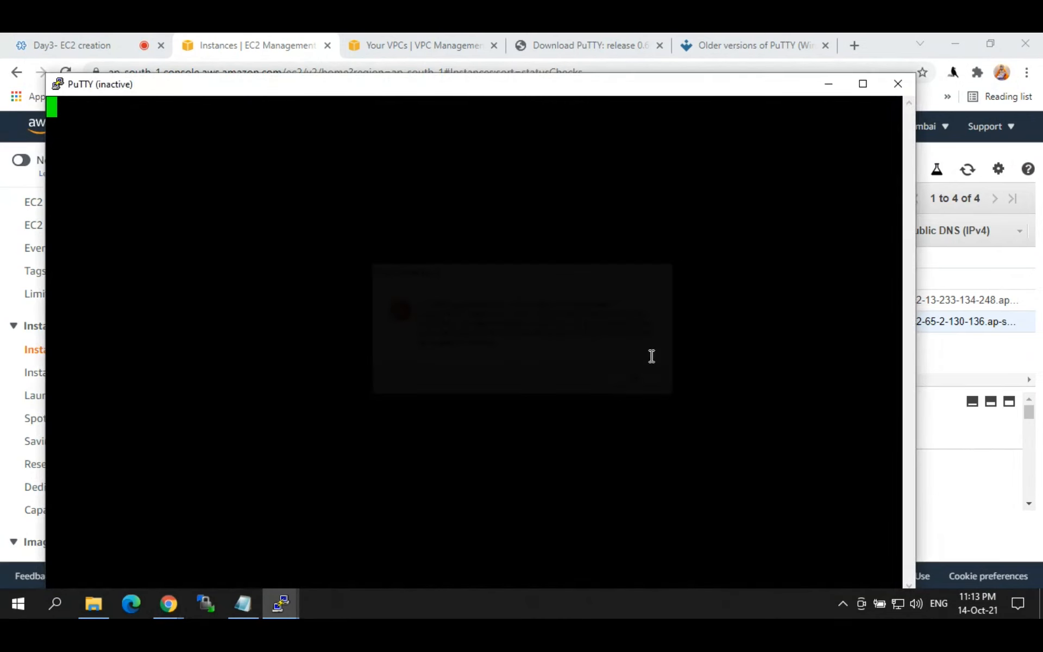
{"action": "left_click", "coordinate": [898, 84]}
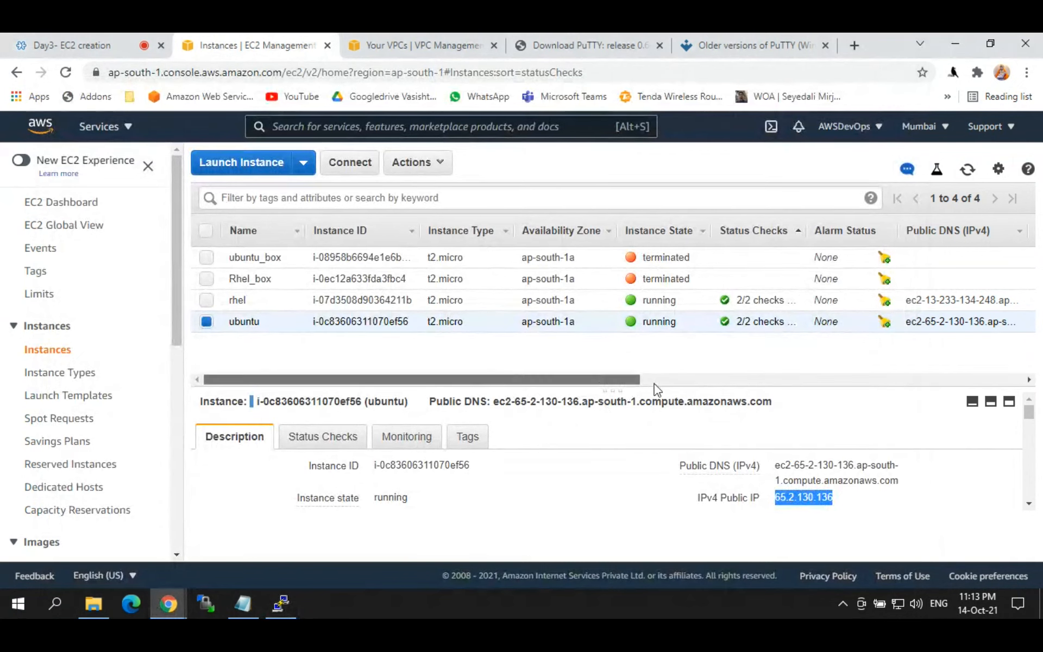
Step: Check the logged-in ec2-user terminal, then return to the EC2 instances console
{"action": "left_click", "coordinate": [296, 603]}
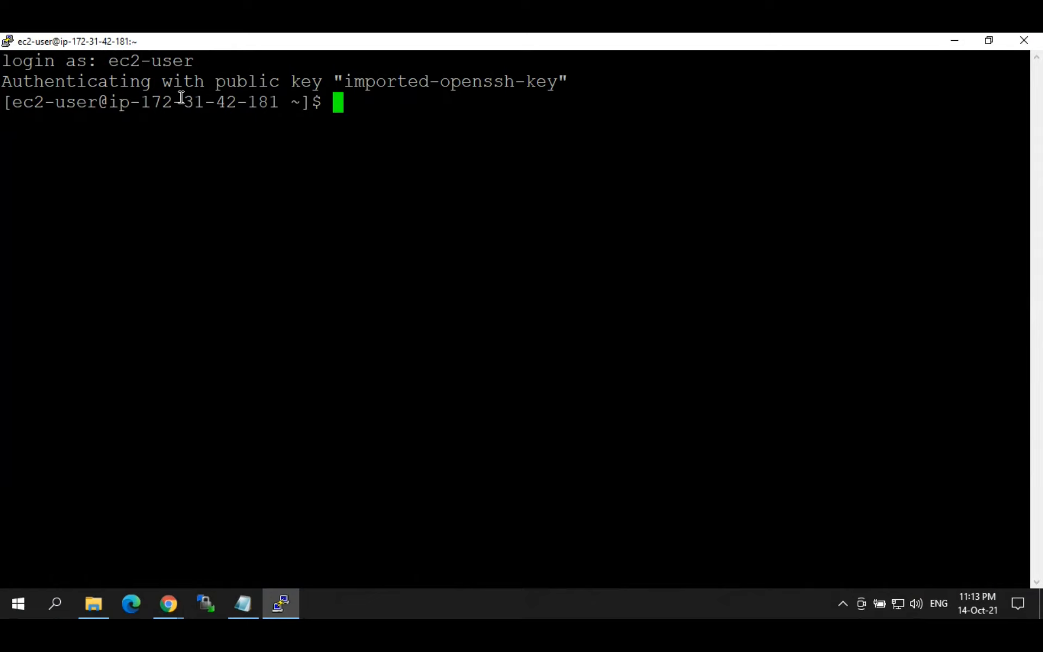
{"action": "left_click_drag", "start_coordinate": [12, 102], "coordinate": [391, 107]}
{"action": "left_click", "coordinate": [391, 107]}
{"action": "left_click", "coordinate": [168, 603]}
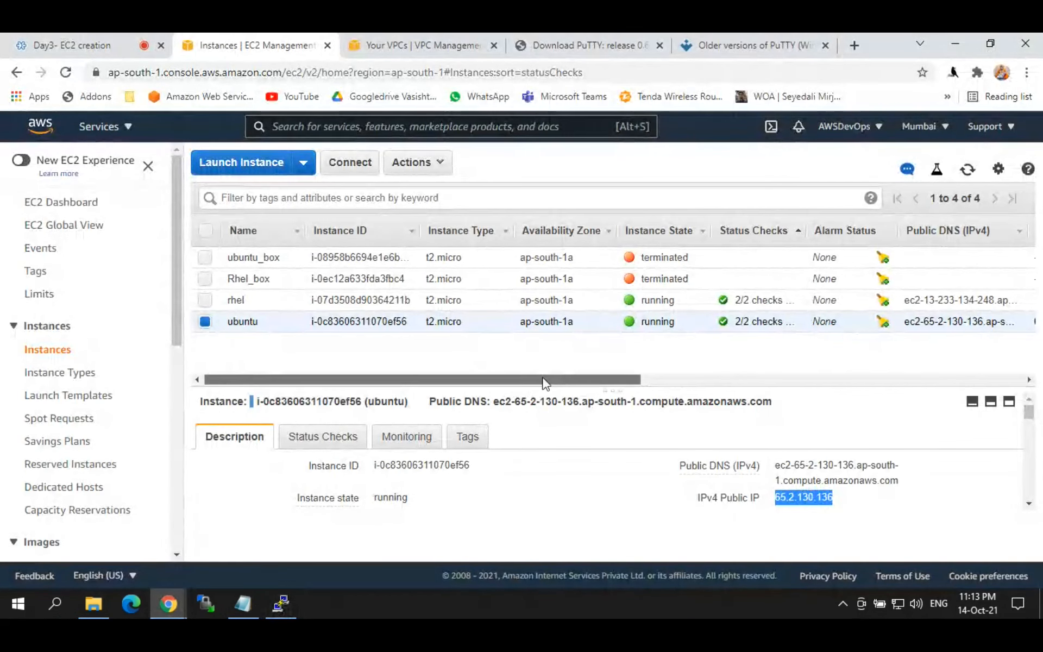
Step: Terminate the ubuntu instance via Actions > Instance State > Terminate
{"action": "left_click_drag", "start_coordinate": [543, 380], "coordinate": [548, 380]}
{"action": "left_click", "coordinate": [415, 162]}
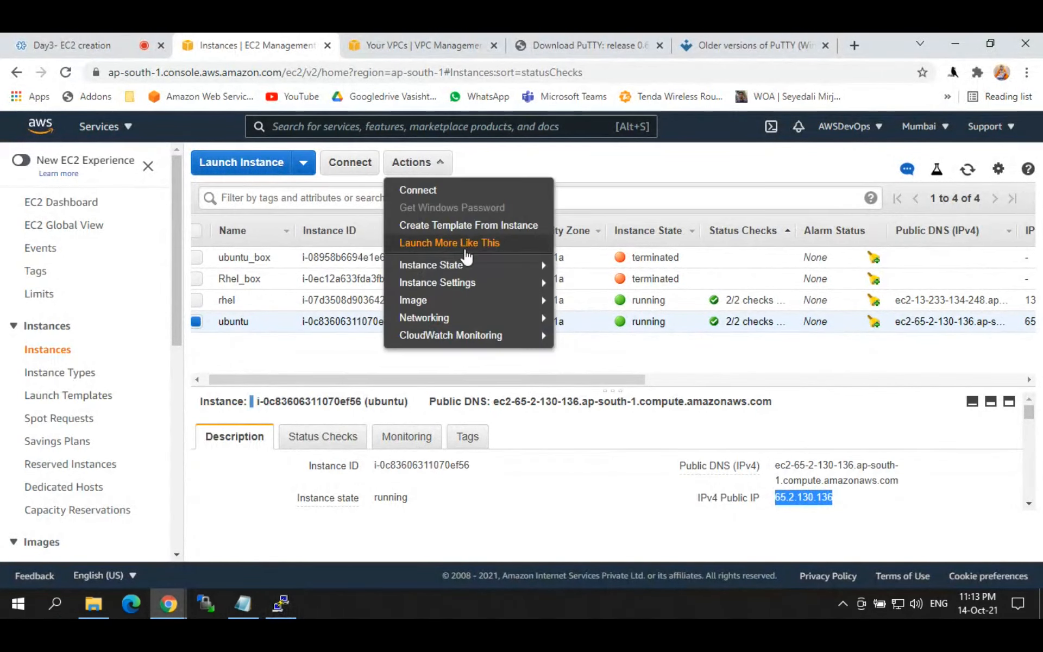
{"action": "mouse_move", "coordinate": [461, 270]}
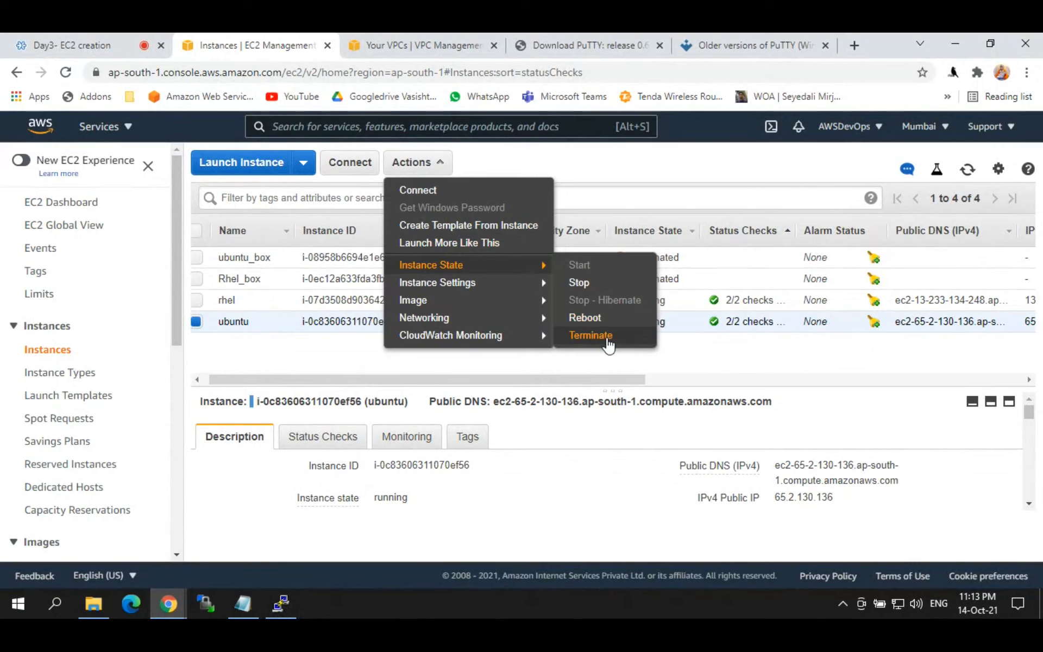
{"action": "left_click", "coordinate": [591, 336]}
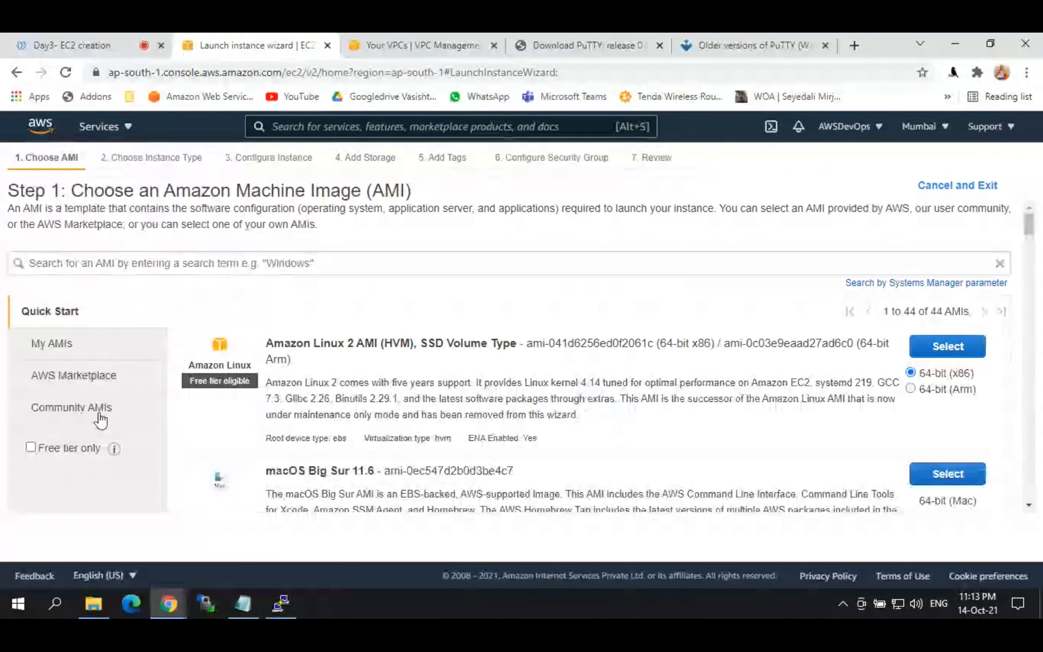
Step: Start a new launch with the free-tier Ubuntu AMI on t2.micro
{"action": "left_click", "coordinate": [31, 447]}
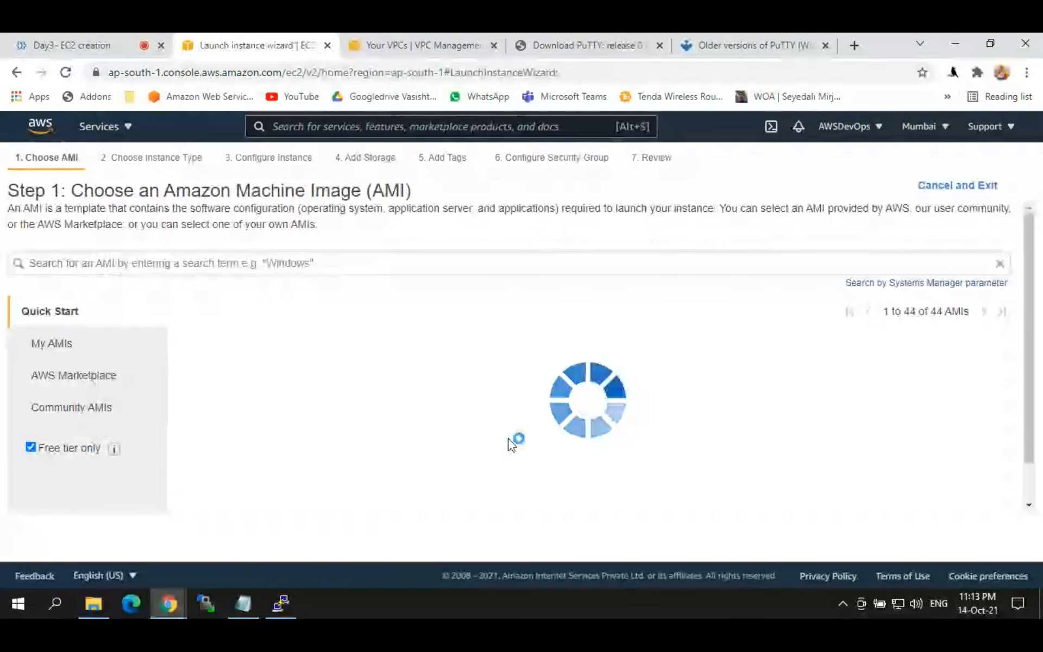
{"action": "left_click_drag", "start_coordinate": [1028, 256], "coordinate": [1031, 310]}
{"action": "left_click", "coordinate": [930, 286]}
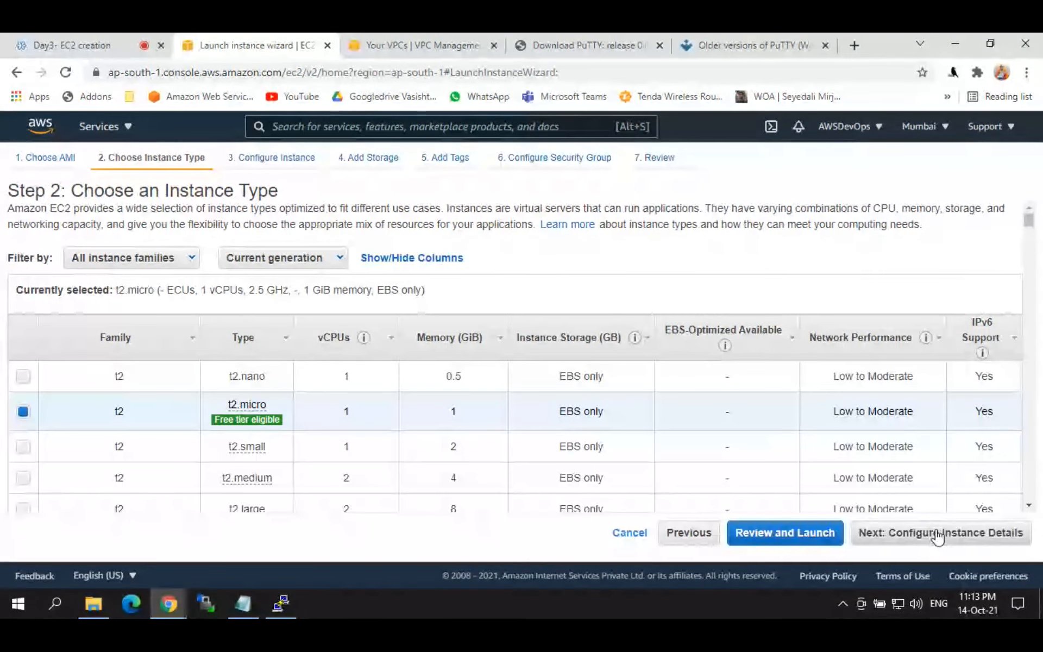
{"action": "left_click", "coordinate": [938, 537]}
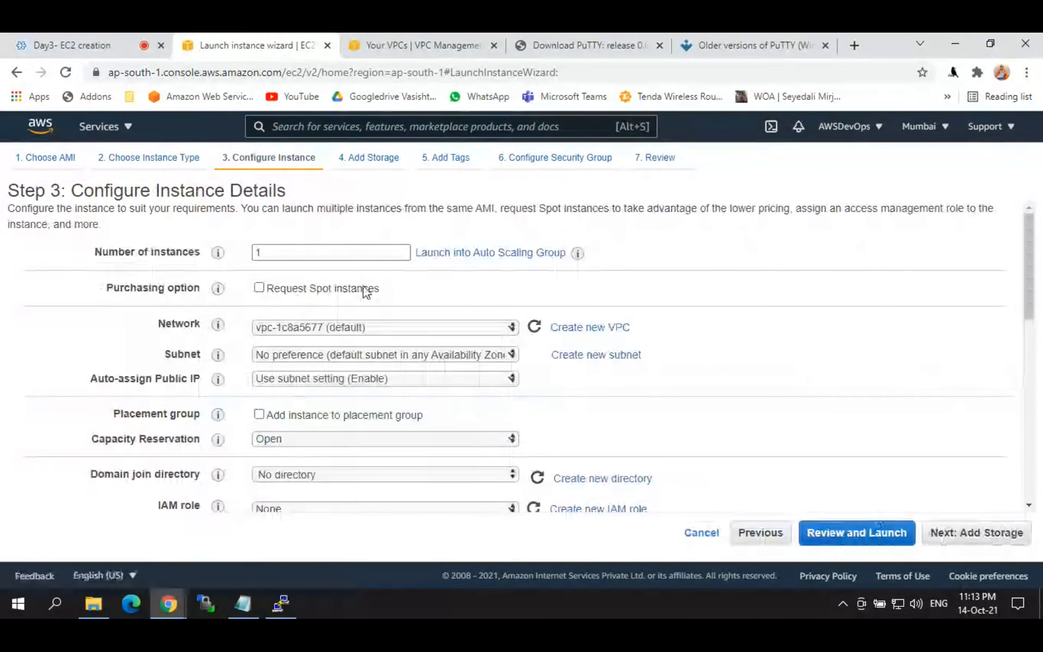
Step: Set the new instance's subnet to ap-south-1c
{"action": "left_click", "coordinate": [428, 357]}
{"action": "left_click", "coordinate": [429, 360]}
{"action": "left_click", "coordinate": [428, 357]}
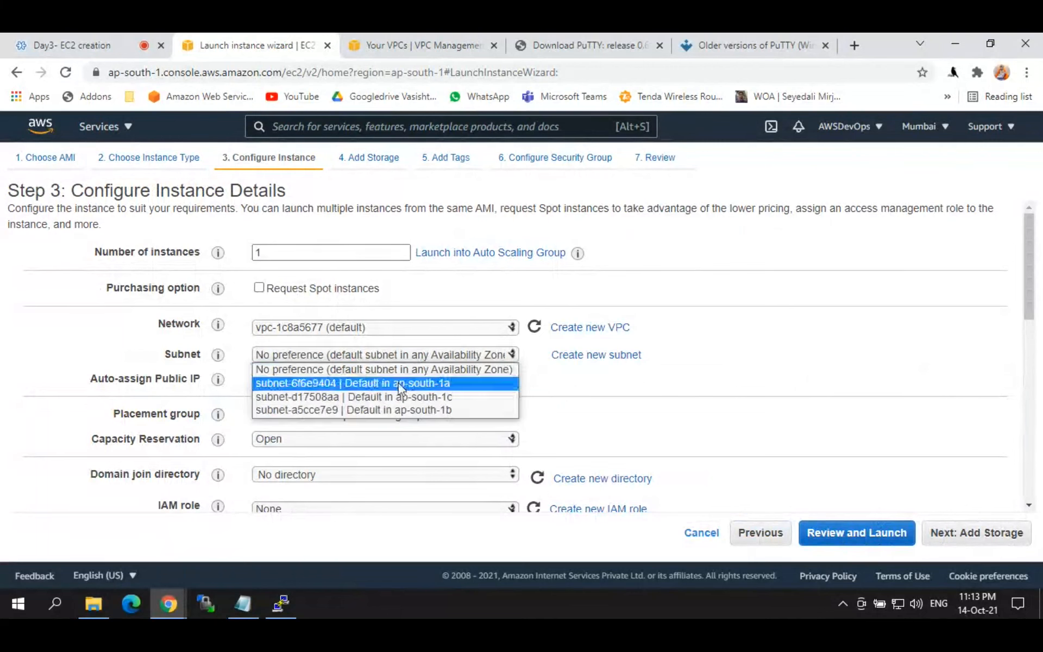
{"action": "left_click", "coordinate": [436, 382]}
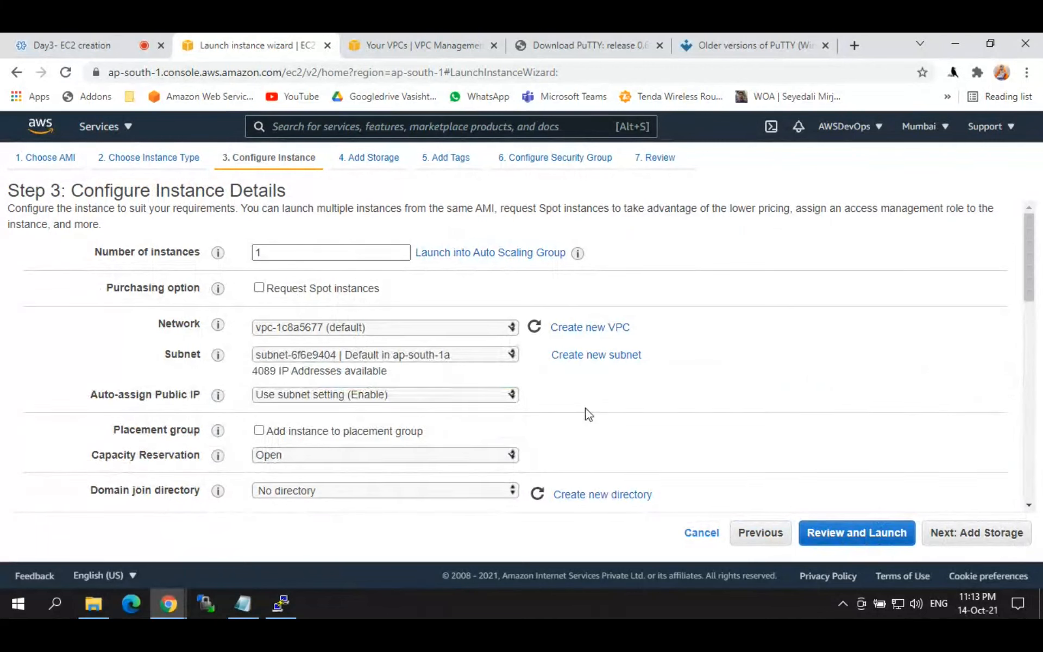
{"action": "left_click", "coordinate": [419, 356]}
{"action": "left_click", "coordinate": [420, 396]}
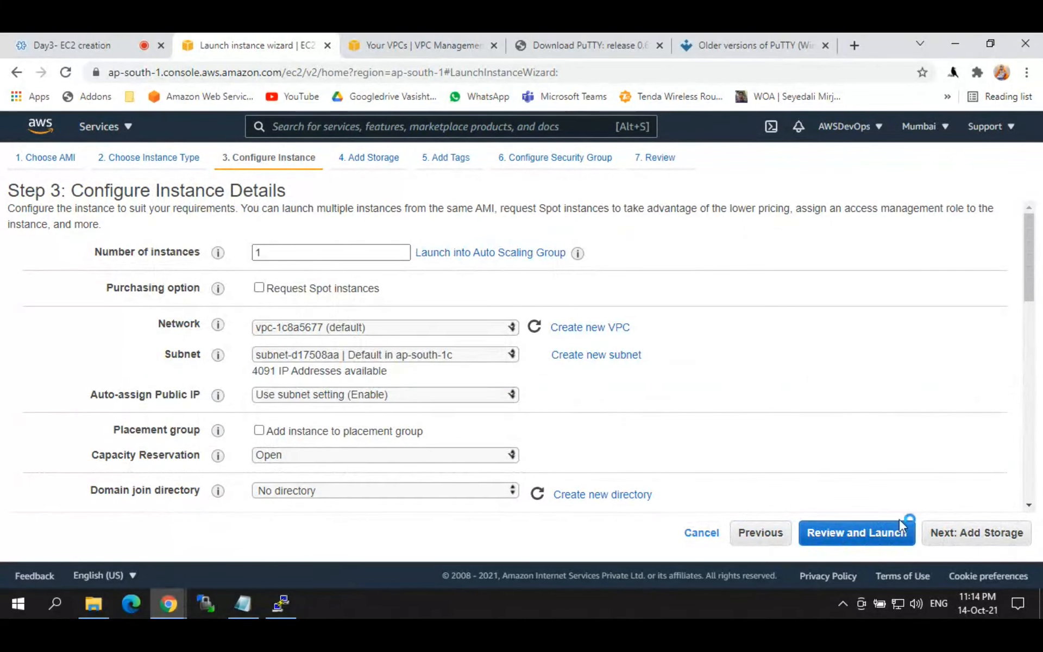
Step: Skip storage and tags, select the existing security group launch-wizard-1, and go to review
{"action": "left_click", "coordinate": [973, 536]}
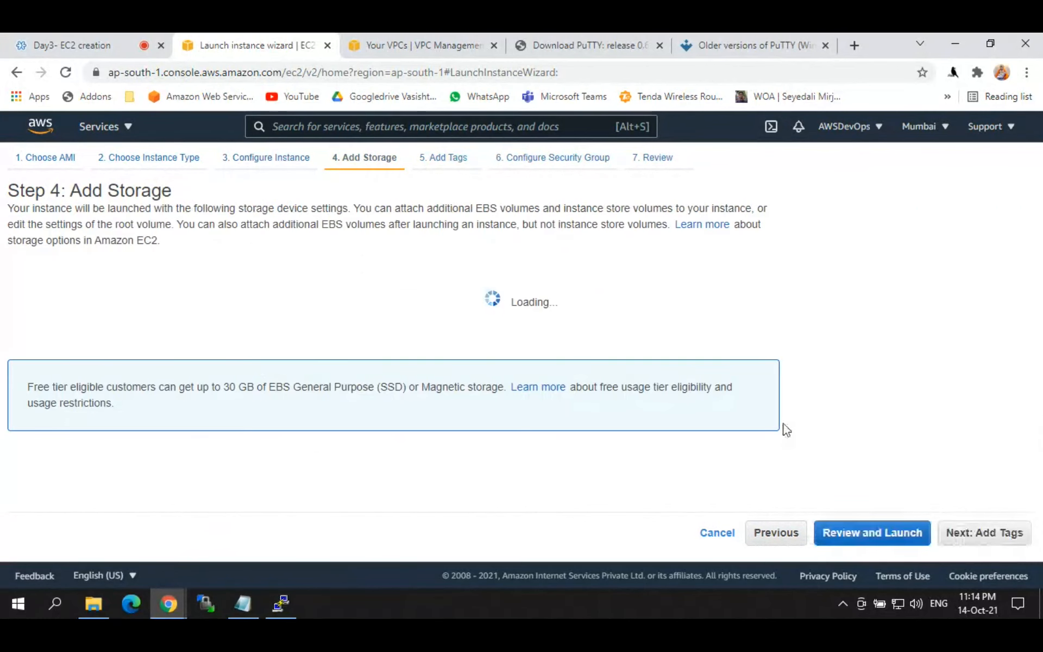
{"action": "left_click", "coordinate": [997, 538]}
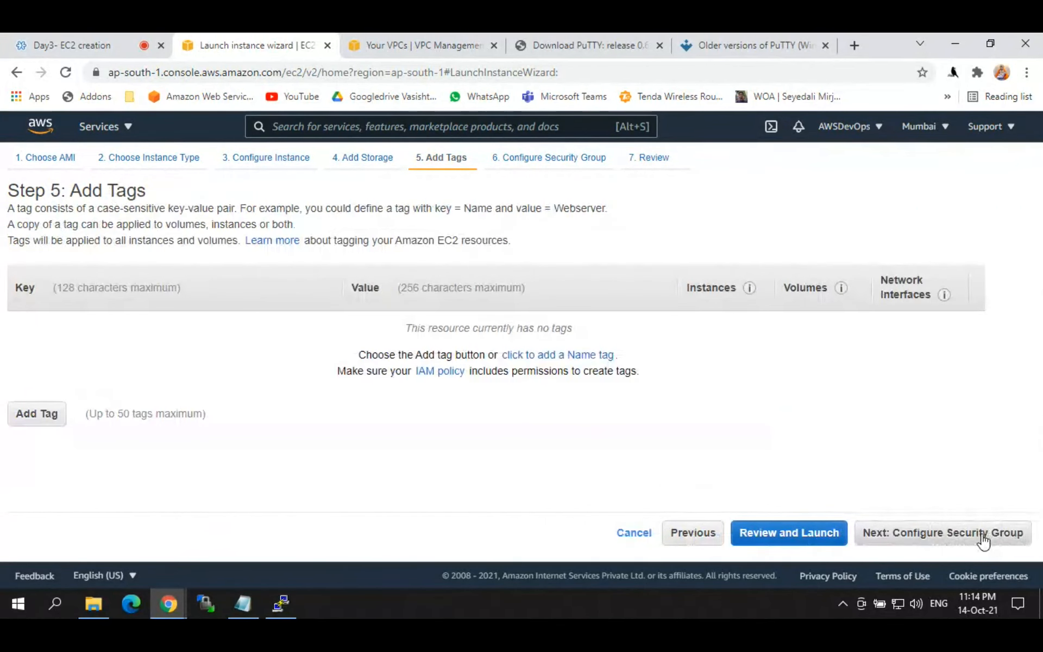
{"action": "left_click", "coordinate": [983, 536]}
{"action": "left_click", "coordinate": [310, 284]}
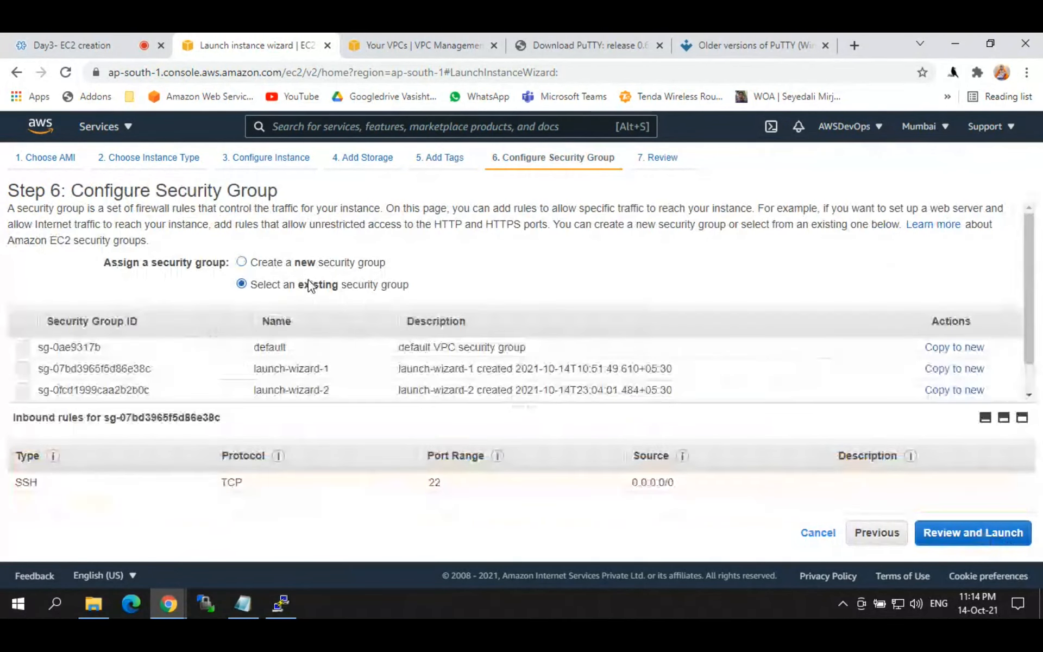
{"action": "left_click", "coordinate": [23, 369]}
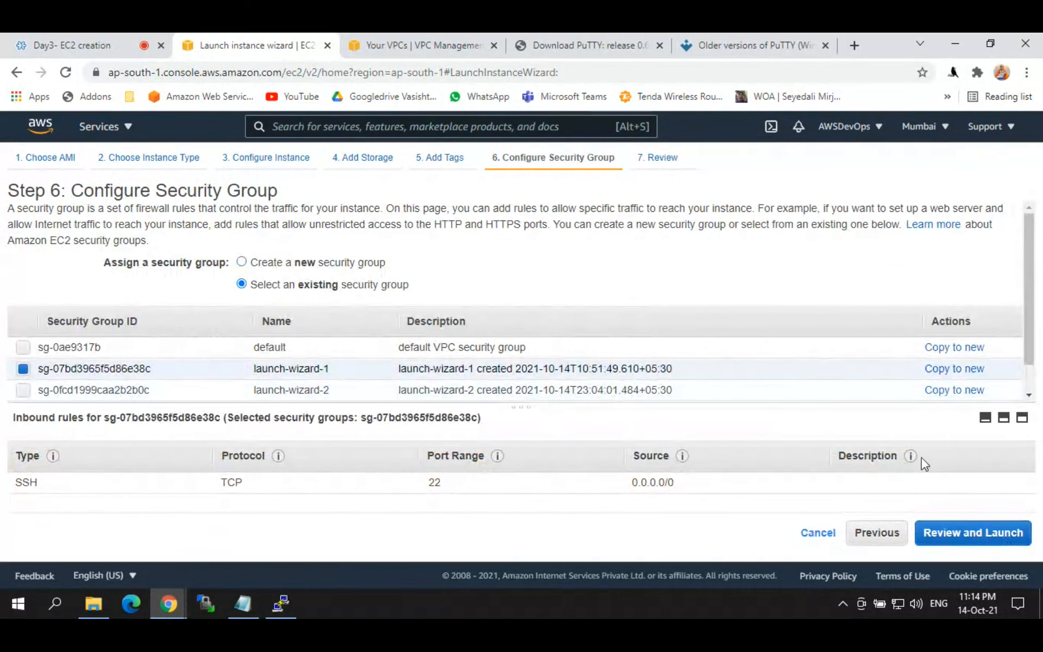
{"action": "left_click", "coordinate": [976, 530]}
Step: Create and download a new key pair named ubuntukey, then launch the instance
{"action": "left_click", "coordinate": [999, 530]}
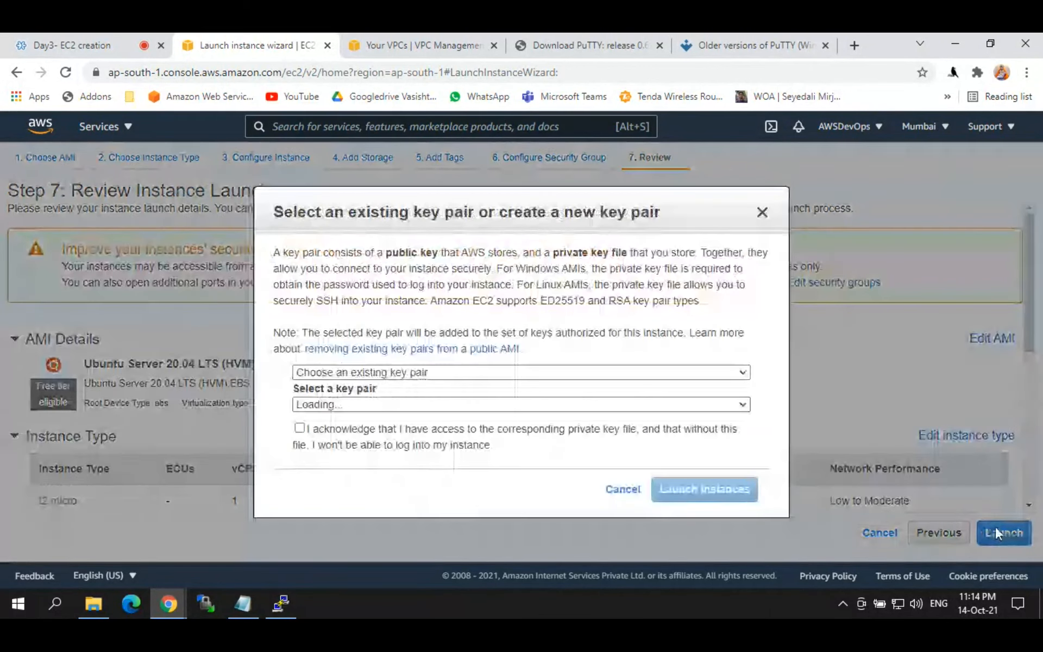
{"action": "left_click", "coordinate": [451, 405]}
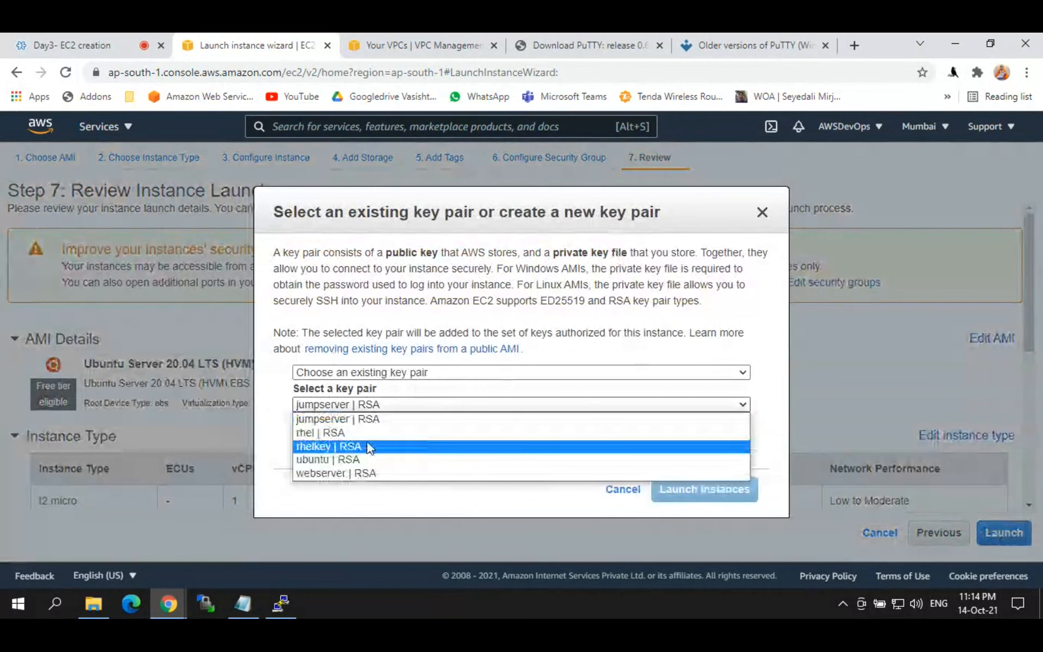
{"action": "left_click", "coordinate": [342, 373]}
{"action": "left_click", "coordinate": [329, 400]}
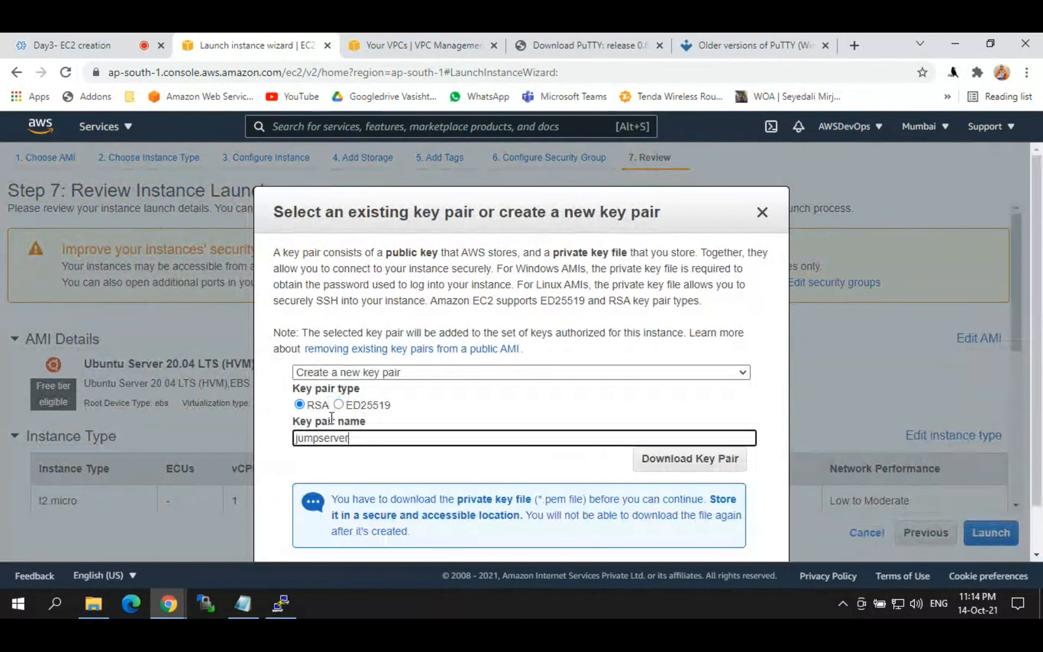
{"action": "left_click_drag", "start_coordinate": [363, 438], "coordinate": [259, 447]}
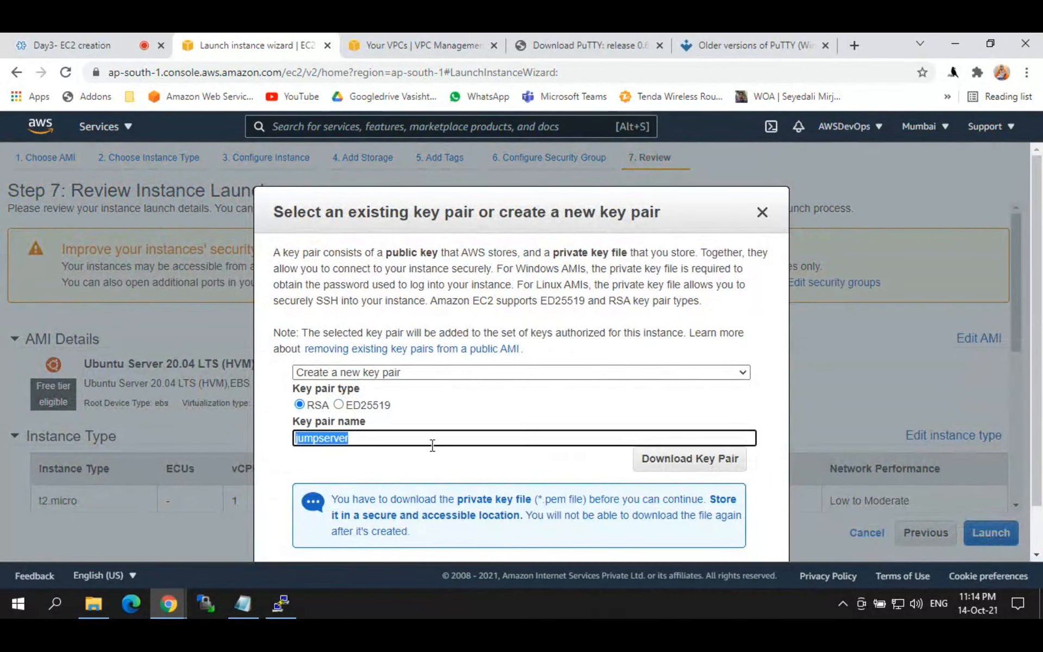
{"action": "type", "text": "ubuntukey"}
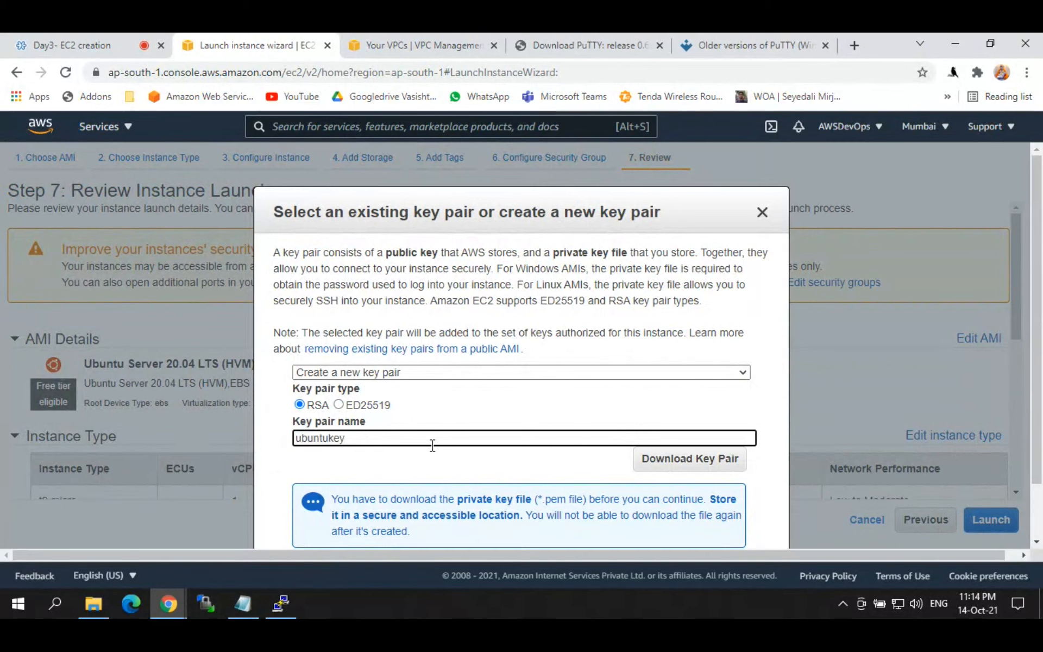
{"action": "left_click", "coordinate": [701, 461]}
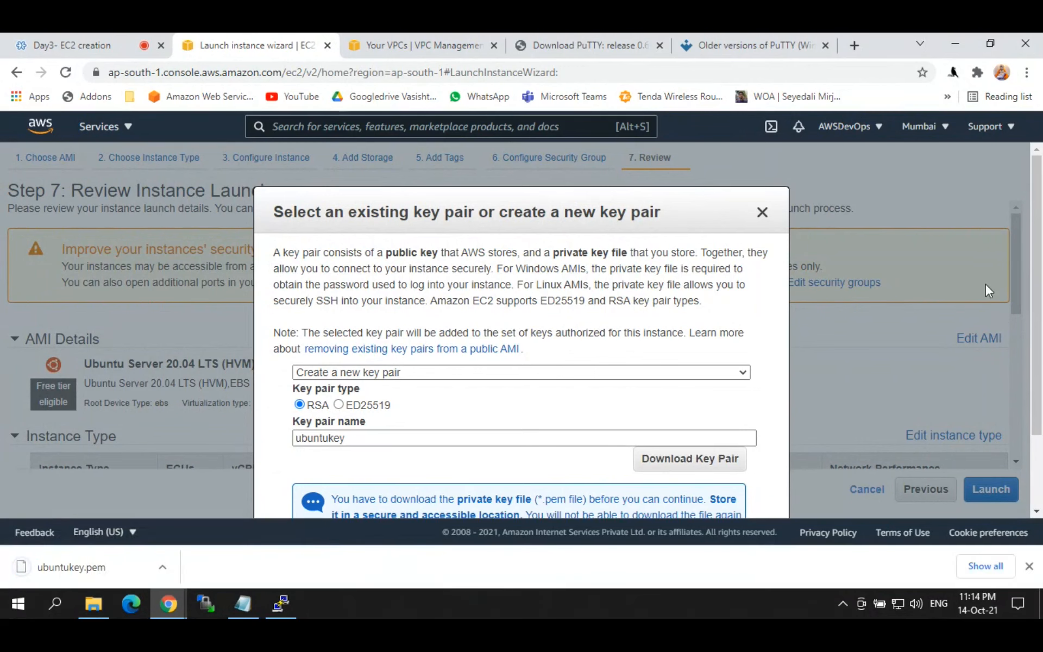
{"action": "scroll", "coordinate": [780, 442], "scroll_direction": "down", "scroll_amount": 2}
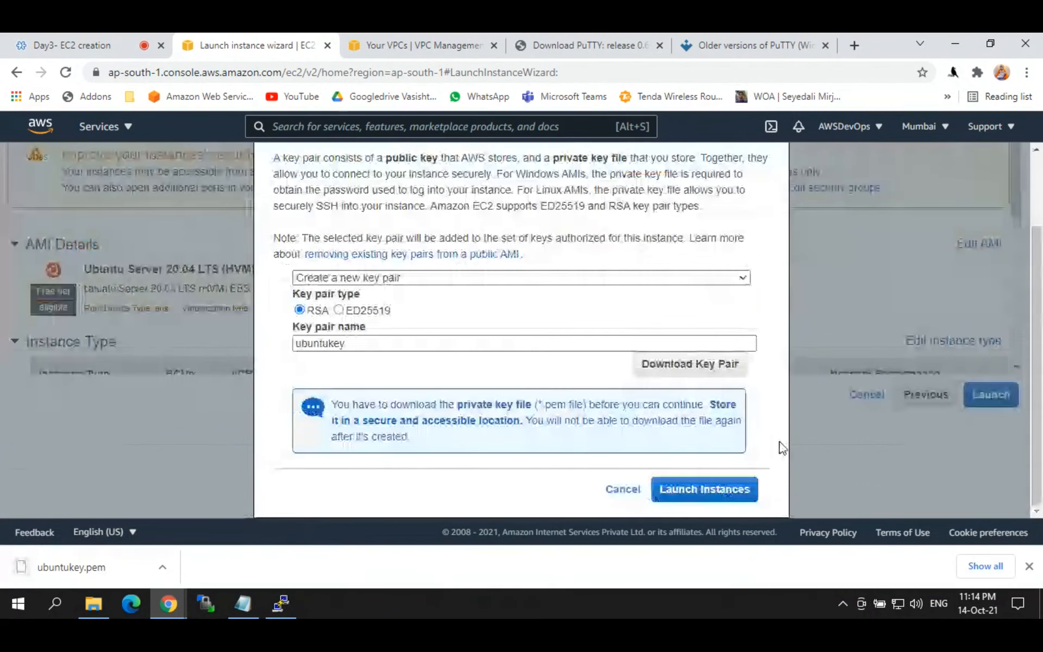
{"action": "left_click", "coordinate": [720, 491]}
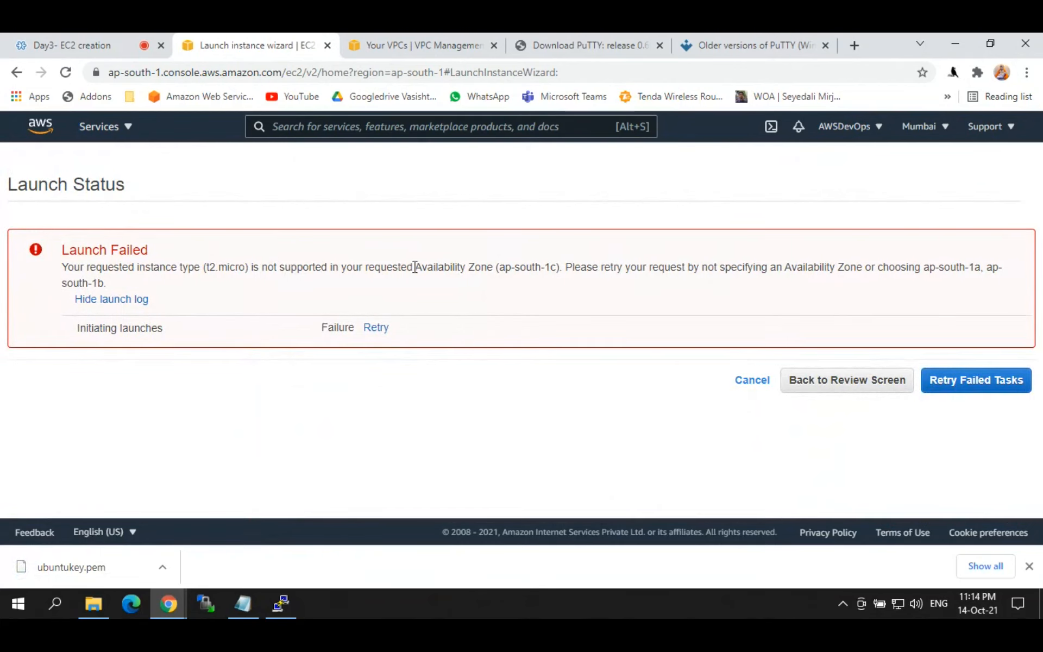
Step: Navigate back through the launch wizard to the Configure Instance Details step
{"action": "left_click", "coordinate": [842, 382]}
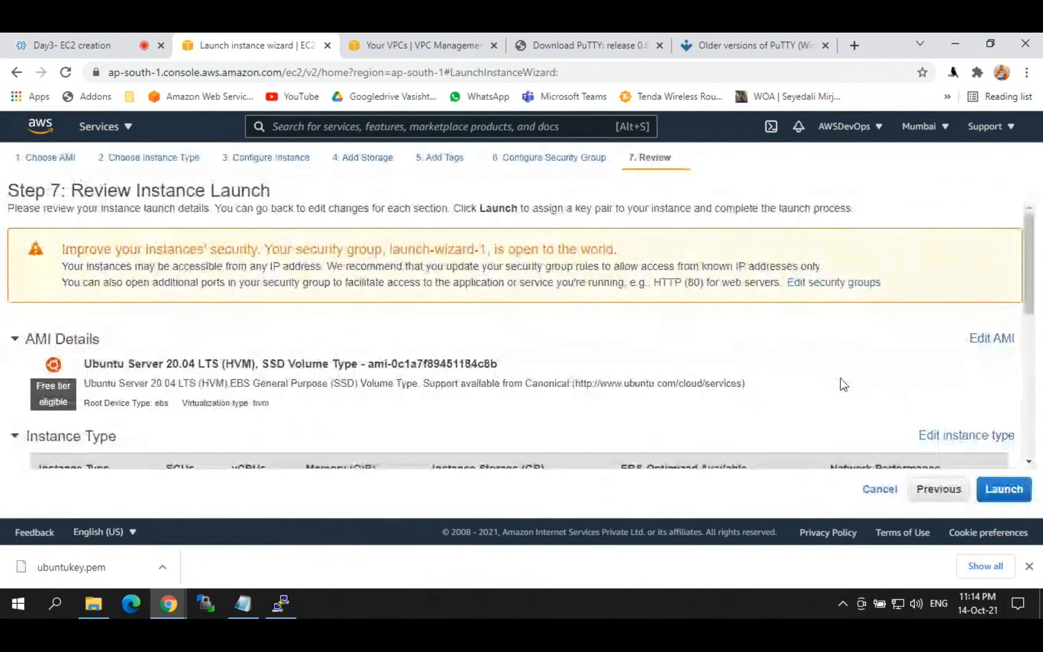
{"action": "scroll", "coordinate": [1032, 293], "scroll_direction": "down", "scroll_amount": 2}
{"action": "scroll", "coordinate": [1033, 294], "scroll_direction": "down", "scroll_amount": 5}
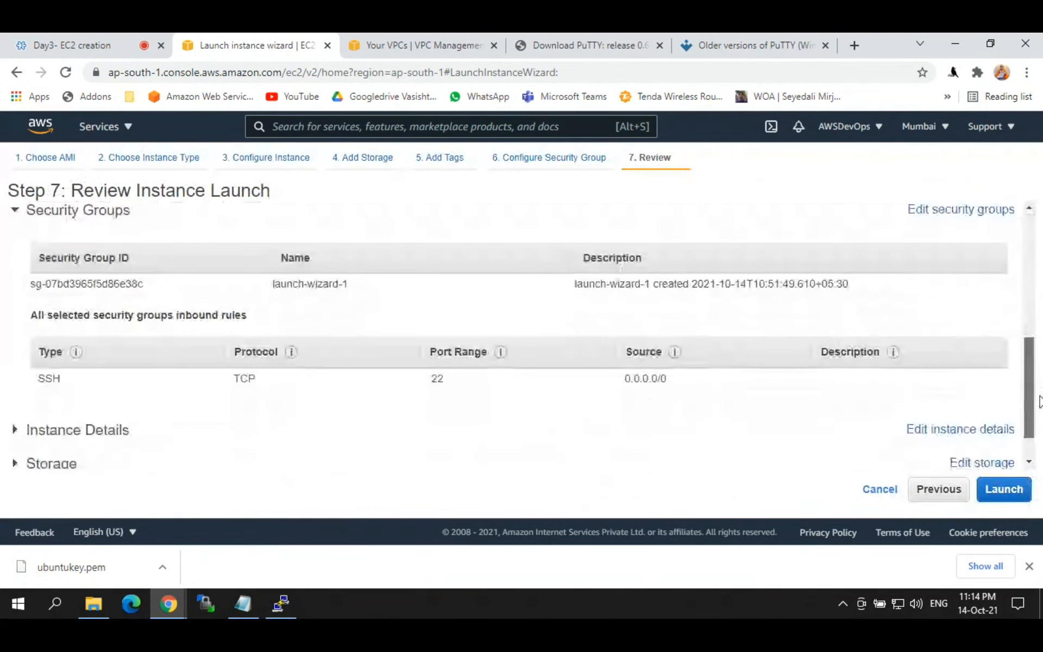
{"action": "left_click", "coordinate": [940, 488]}
{"action": "left_click", "coordinate": [938, 493]}
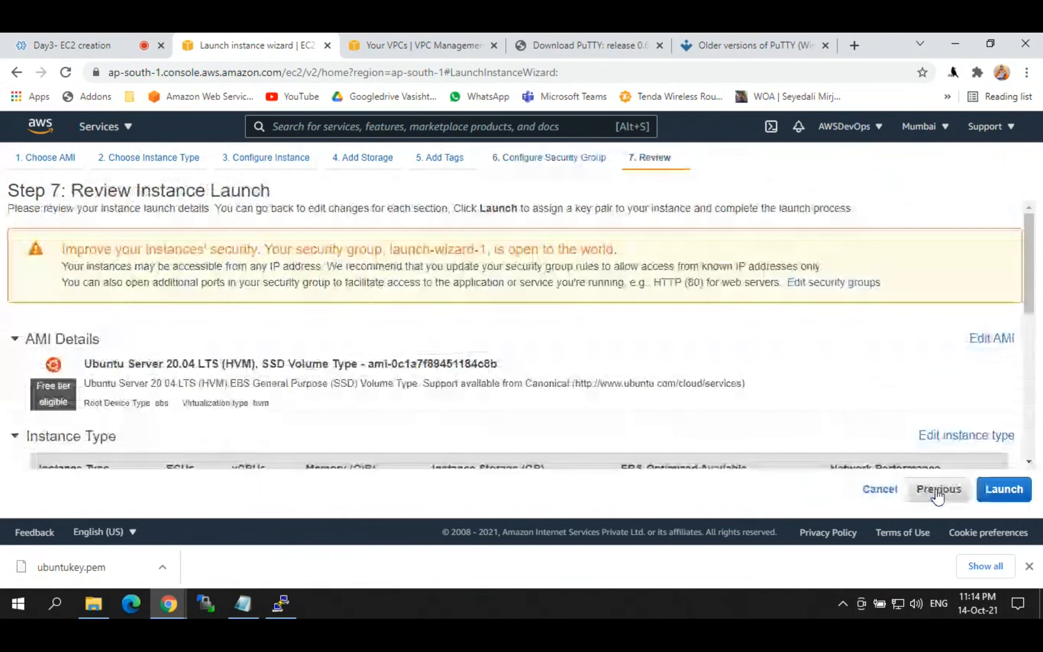
{"action": "left_click", "coordinate": [937, 492]}
{"action": "left_click", "coordinate": [937, 494]}
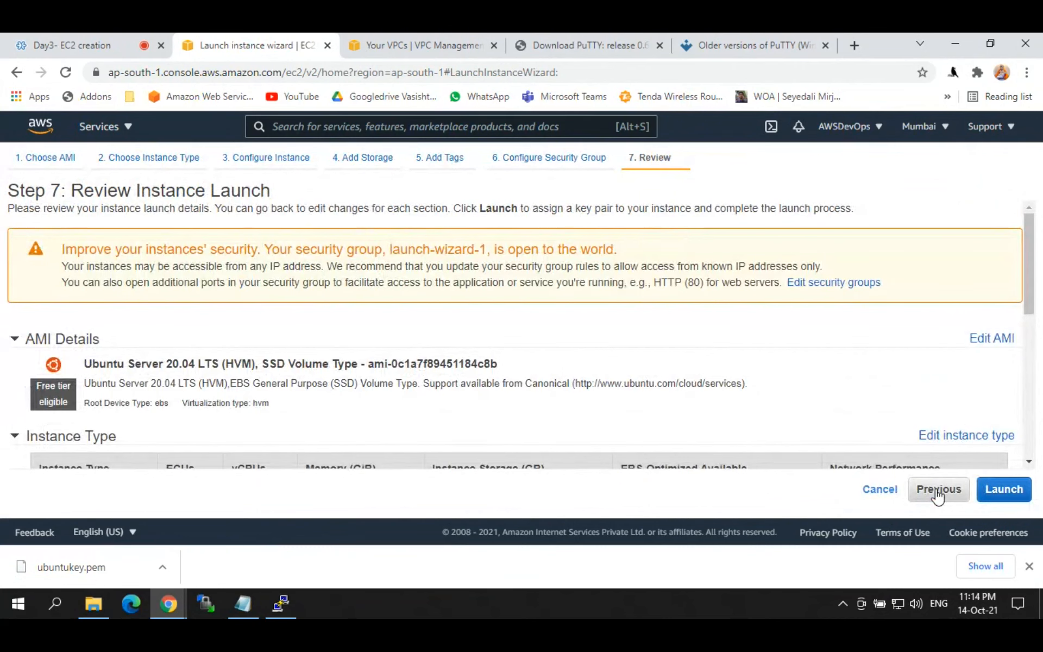
{"action": "left_click", "coordinate": [938, 492]}
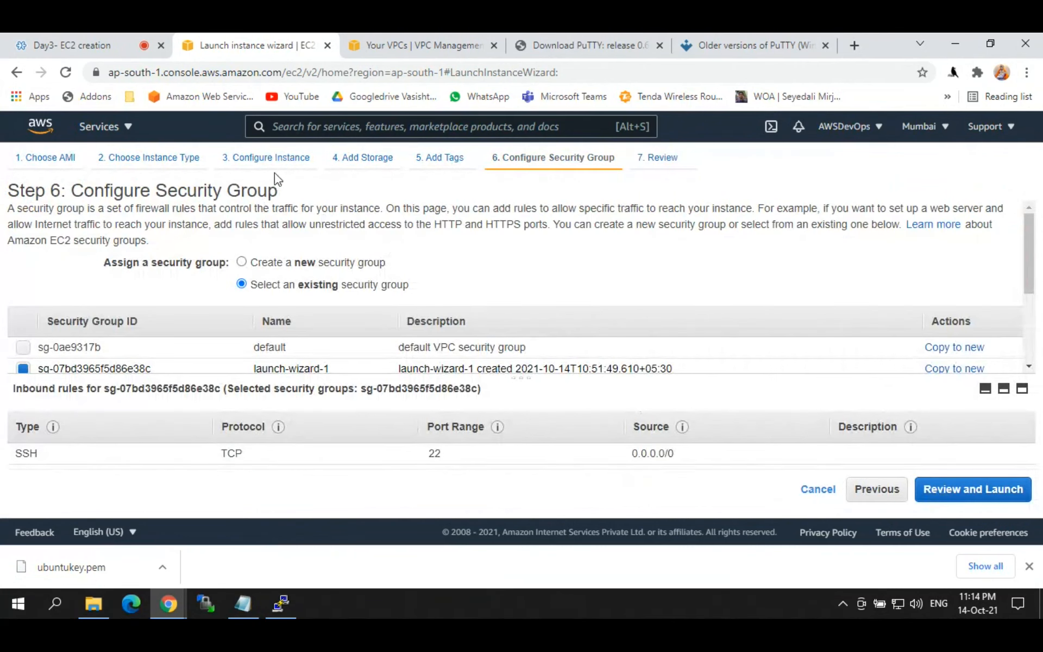
{"action": "left_click", "coordinate": [144, 160]}
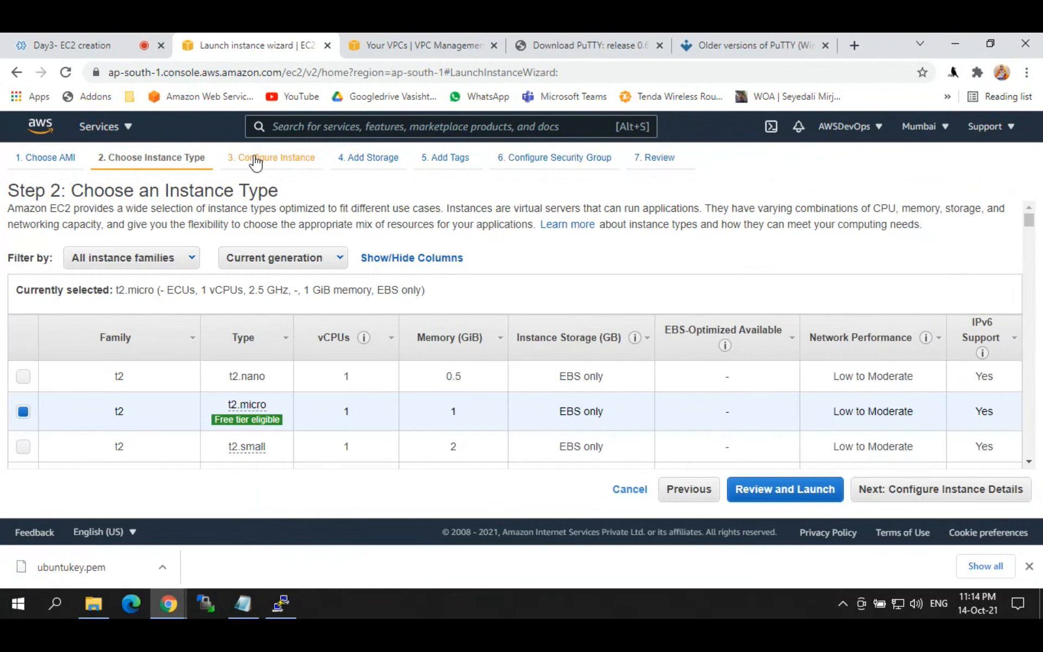
{"action": "left_click", "coordinate": [255, 160]}
Step: Choose subnet-6f6e9404 (ap-south-1a), advance to Review, and start the launch
{"action": "left_click", "coordinate": [380, 355]}
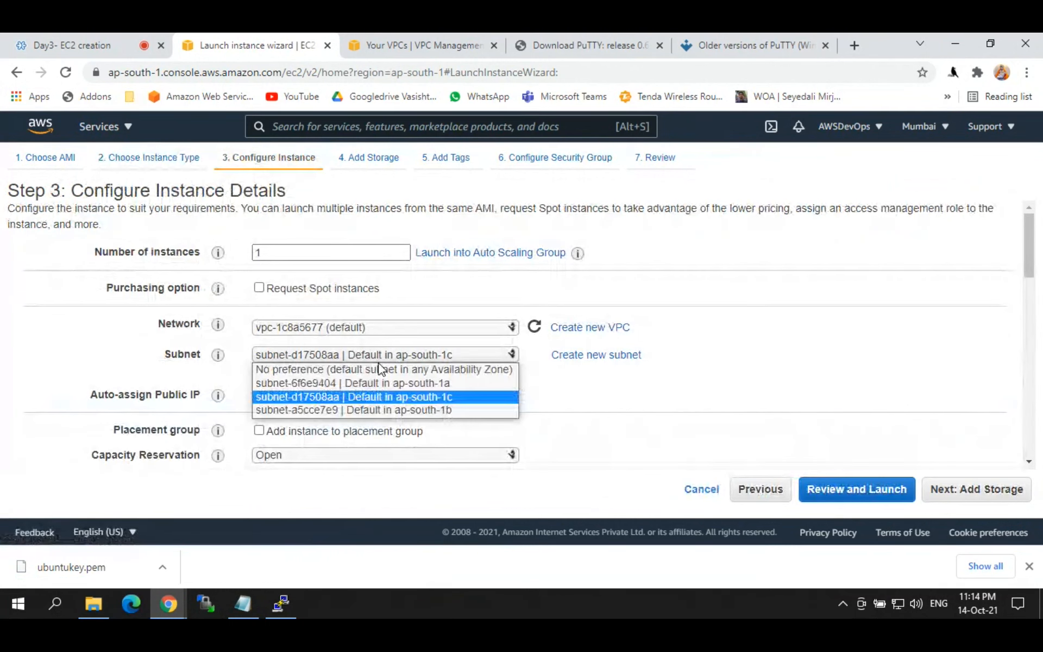
{"action": "left_click", "coordinate": [359, 384]}
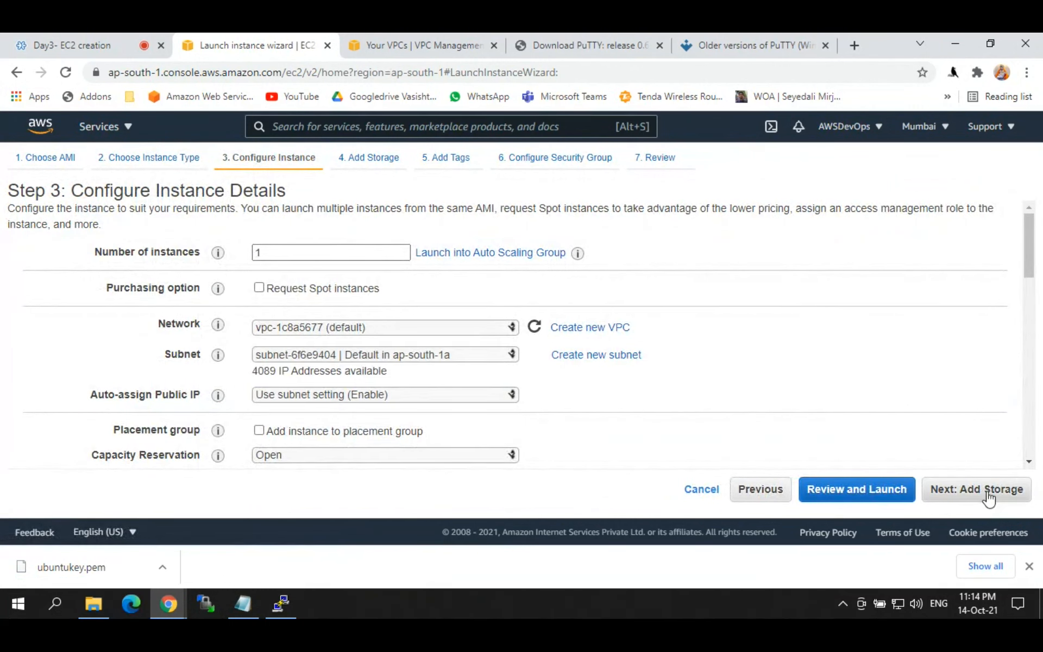
{"action": "left_click", "coordinate": [989, 498]}
{"action": "left_click", "coordinate": [985, 491]}
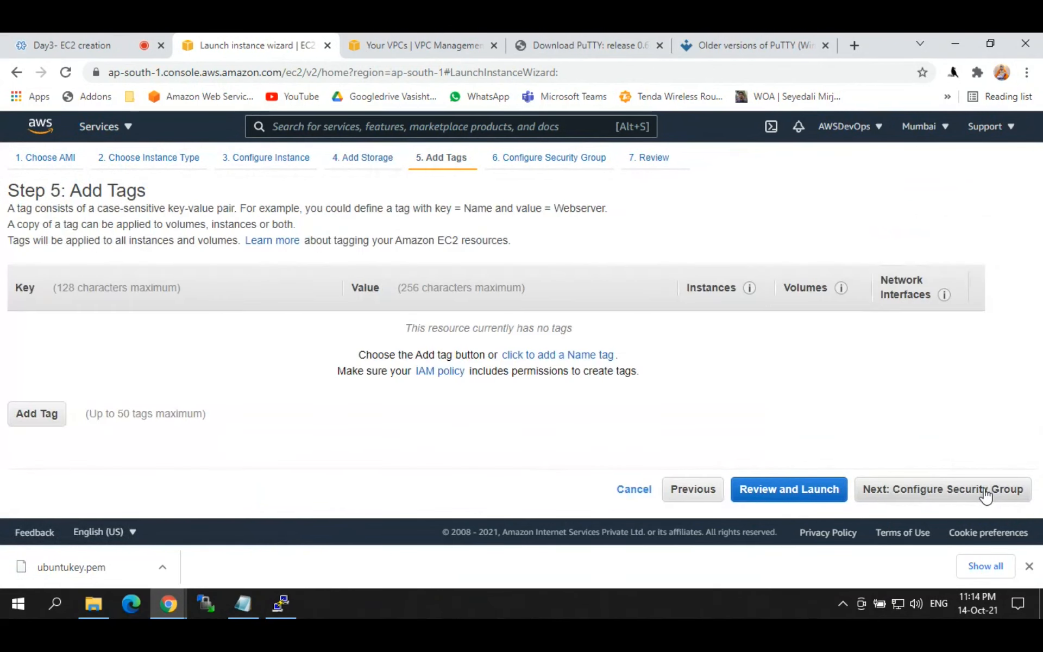
{"action": "left_click", "coordinate": [986, 492]}
{"action": "left_click", "coordinate": [988, 493]}
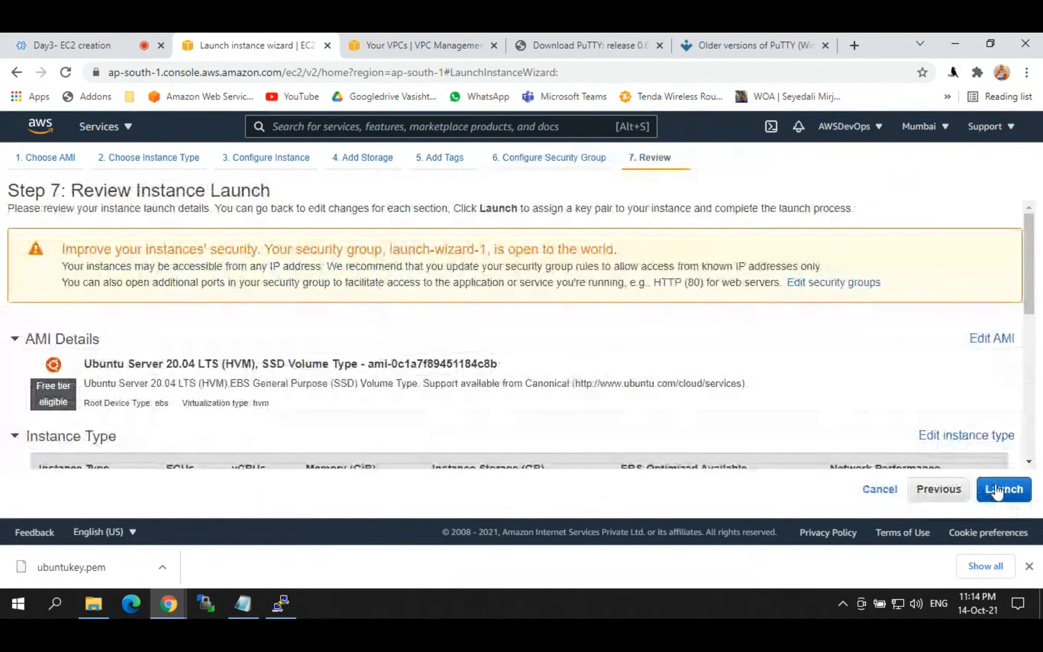
{"action": "left_click", "coordinate": [997, 492]}
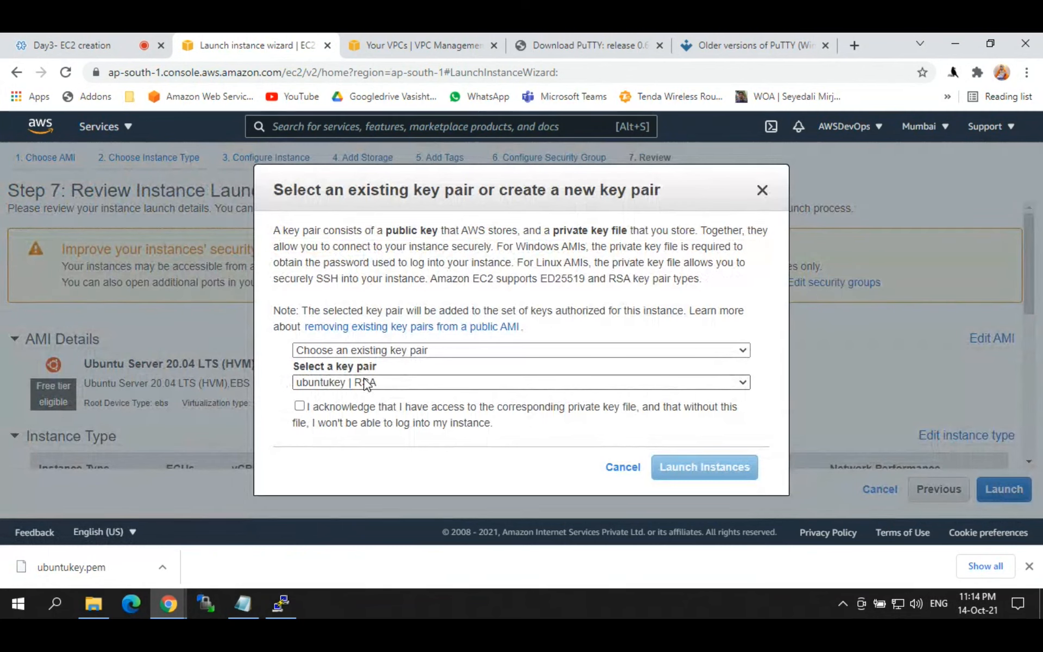
Step: Launch the instance with the ubuntukey pair and name it ubuntu-1
{"action": "left_click", "coordinate": [299, 408]}
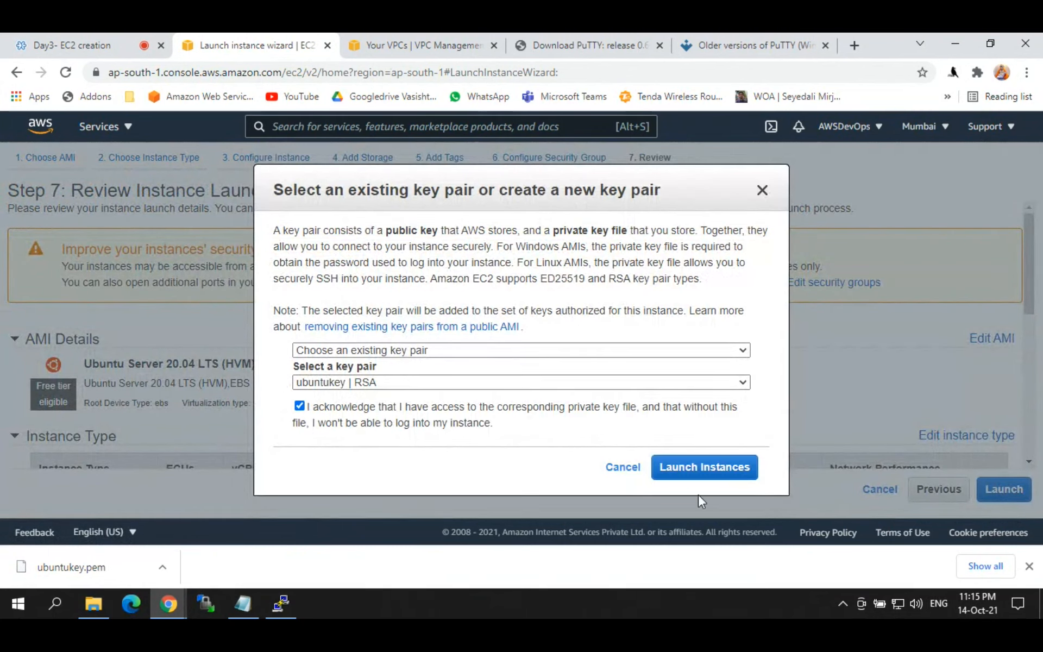
{"action": "left_click", "coordinate": [701, 467]}
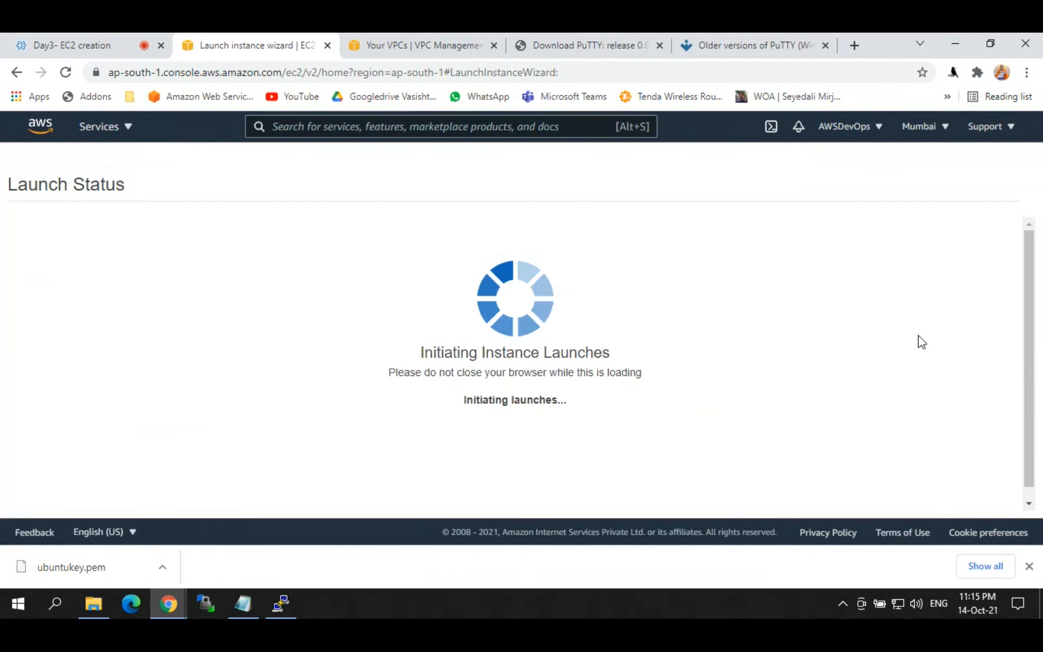
{"action": "left_click", "coordinate": [347, 275]}
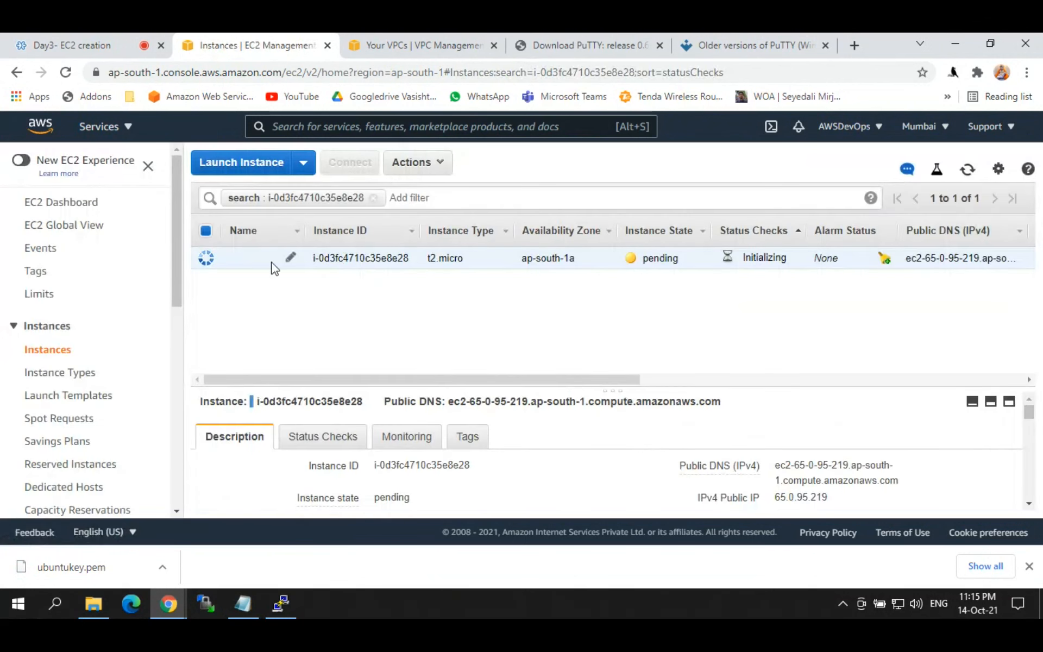
{"action": "left_click", "coordinate": [290, 258]}
{"action": "type", "text": "ubuntu"}
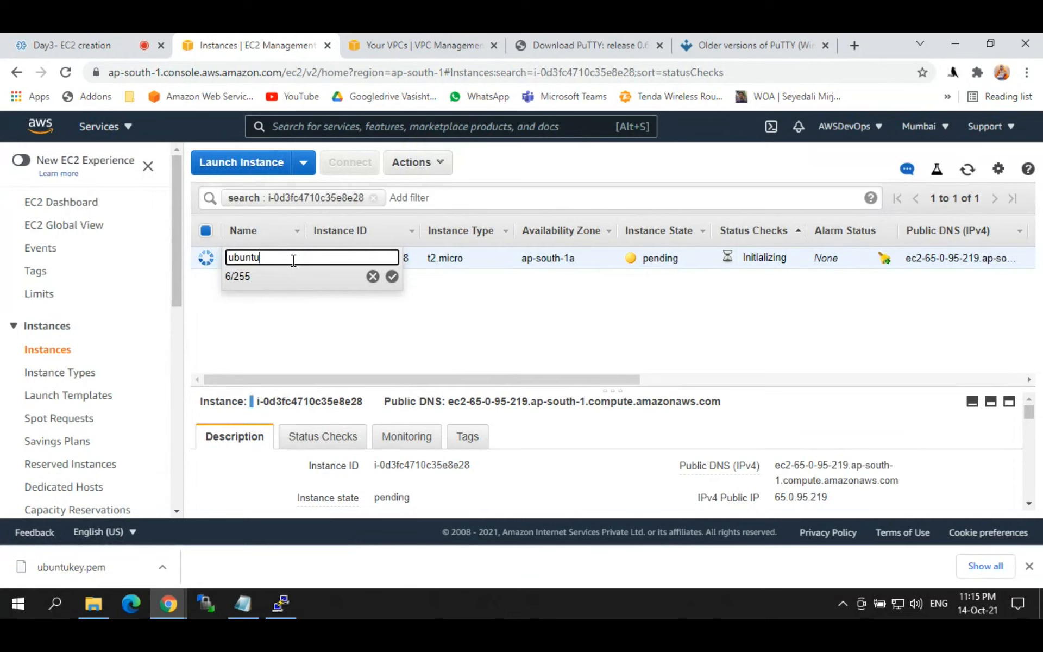
{"action": "type", "text": "-1"}
{"action": "key", "text": "Return"}
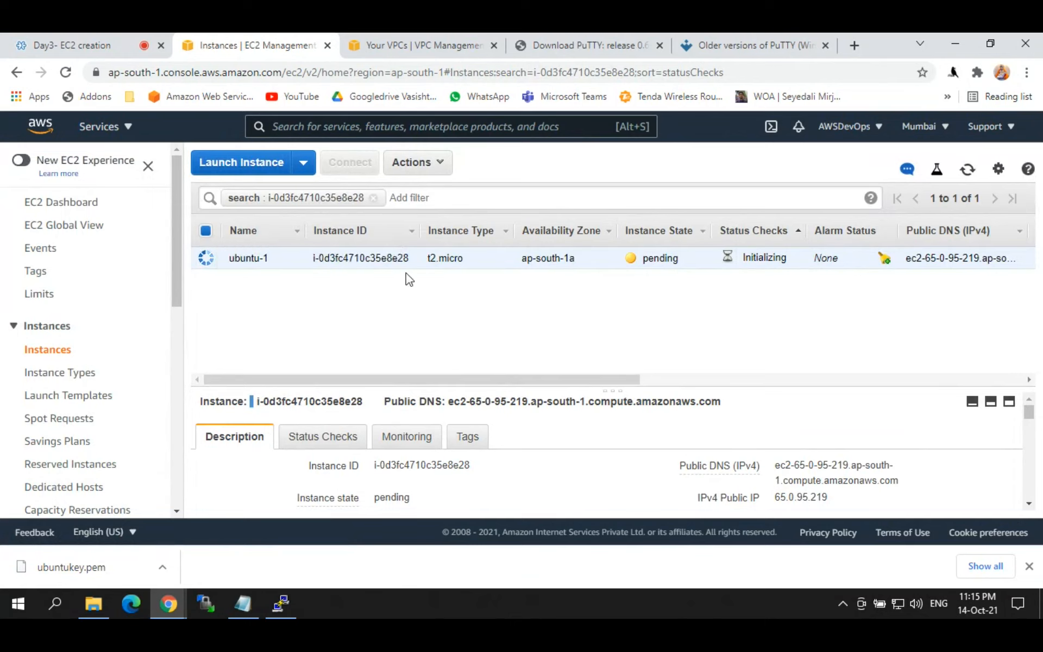
Step: Refresh the instances list and copy ubuntu-1's public IP 65.0.95.219
{"action": "left_click", "coordinate": [965, 173]}
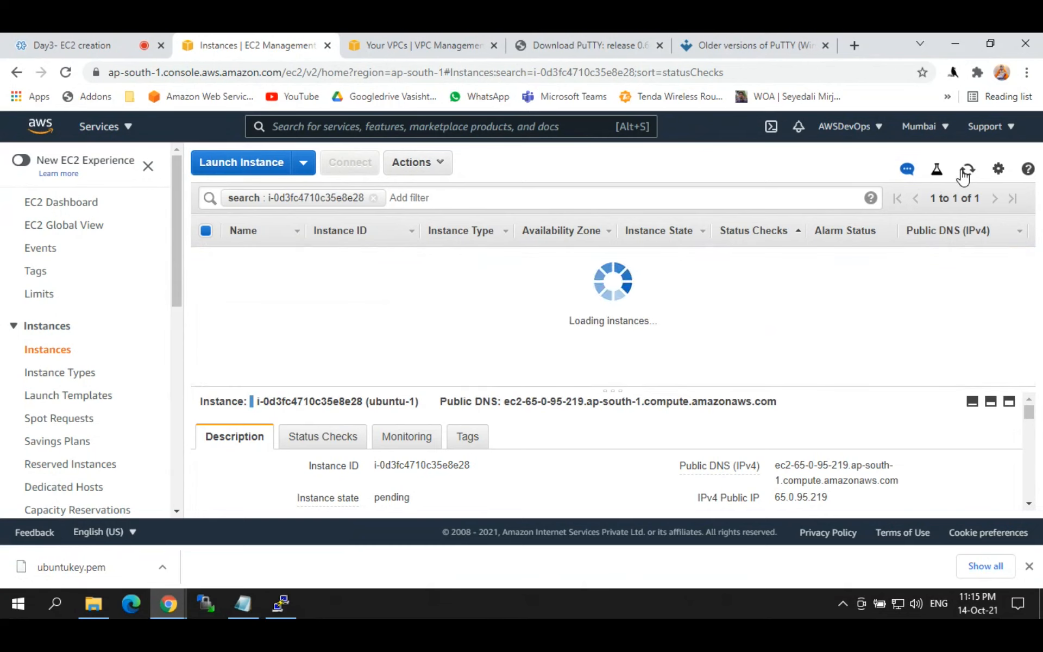
{"action": "left_click", "coordinate": [965, 173]}
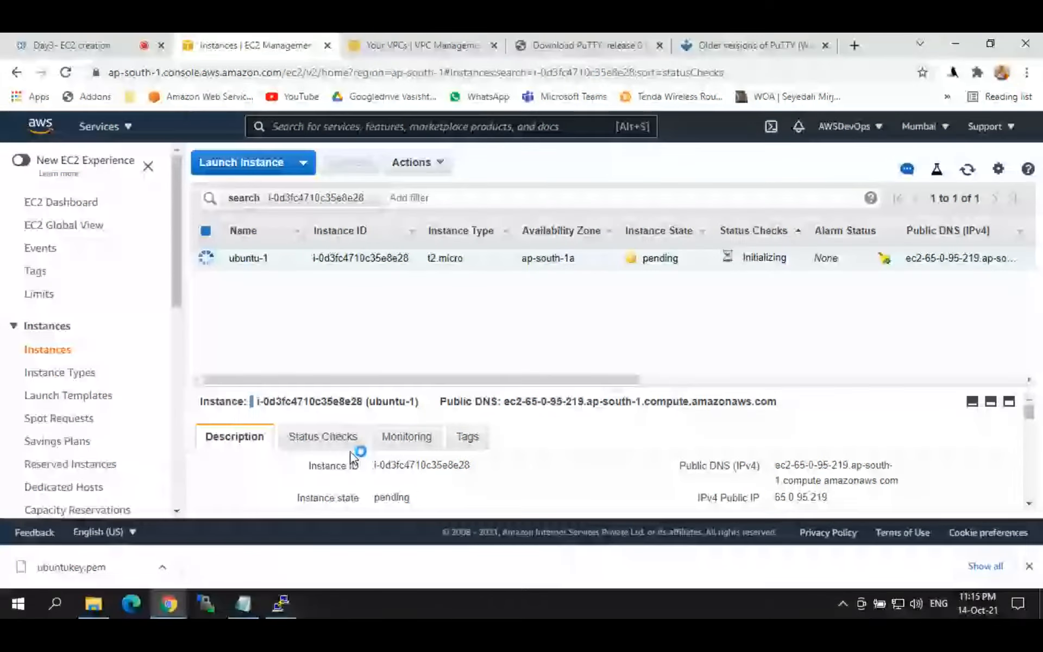
{"action": "left_click", "coordinate": [290, 604]}
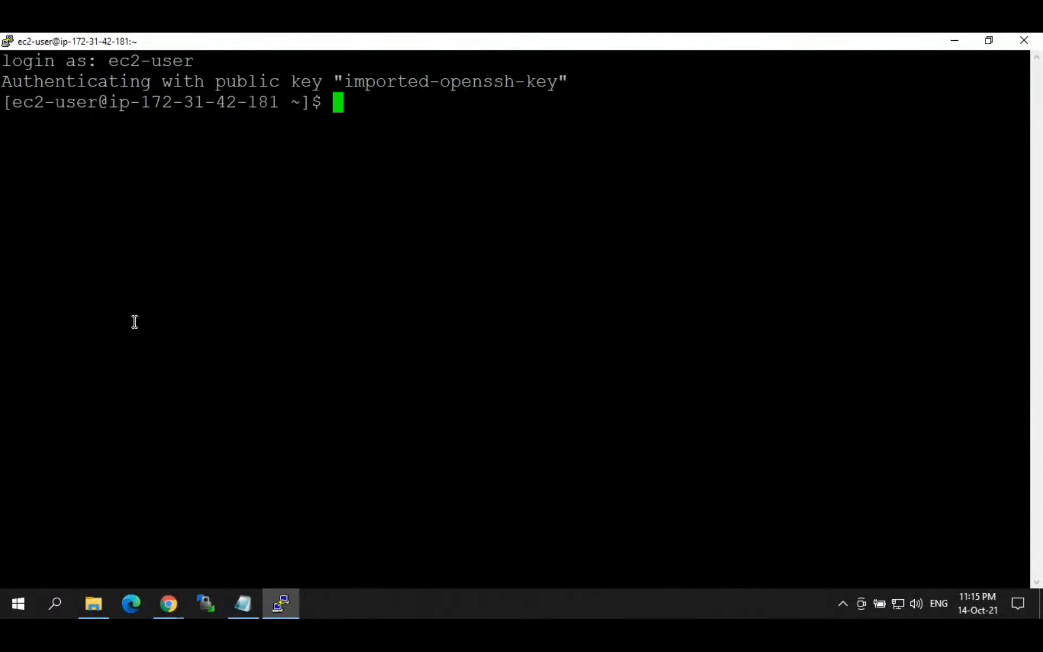
{"action": "left_click", "coordinate": [954, 40]}
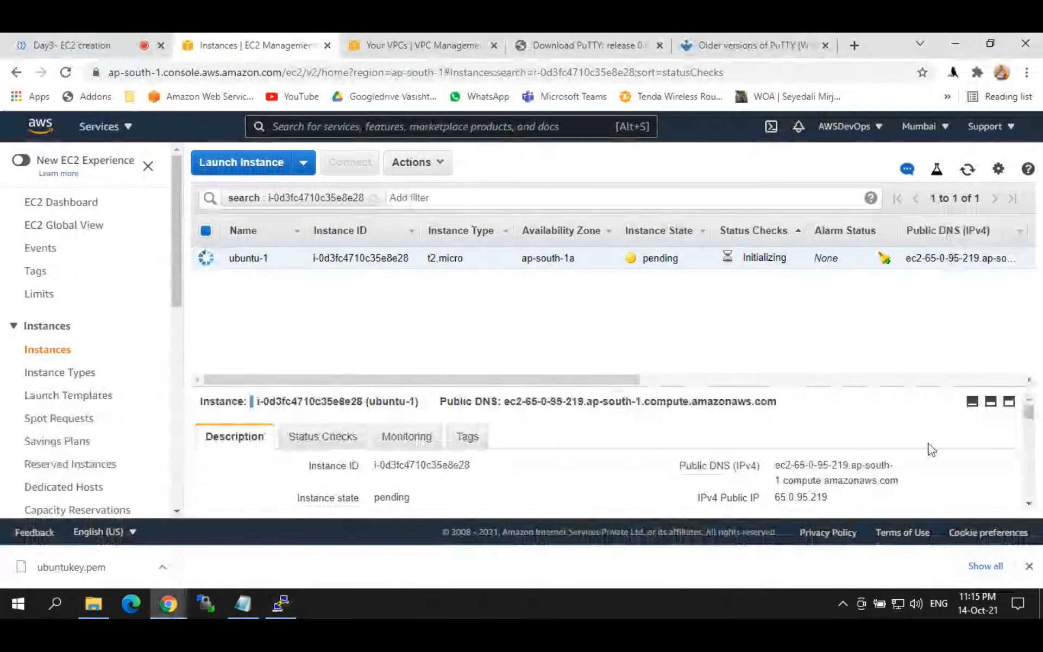
{"action": "left_click", "coordinate": [840, 497]}
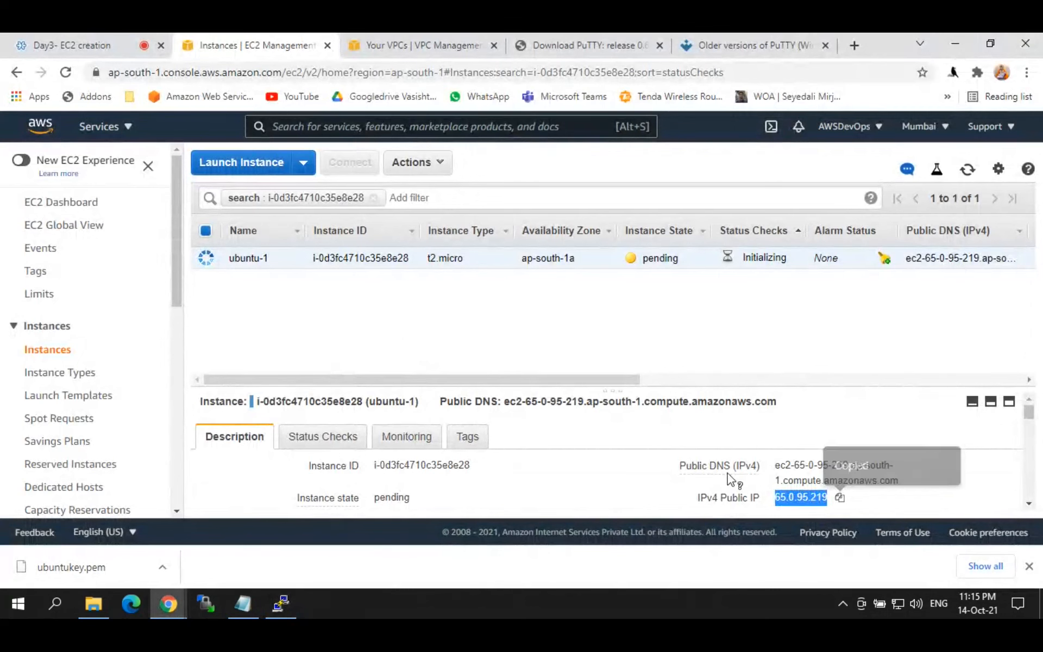
Step: Launch PuTTY from Windows search and expand its SSH connection settings
{"action": "left_click", "coordinate": [38, 601]}
{"action": "type", "text": "pu"}
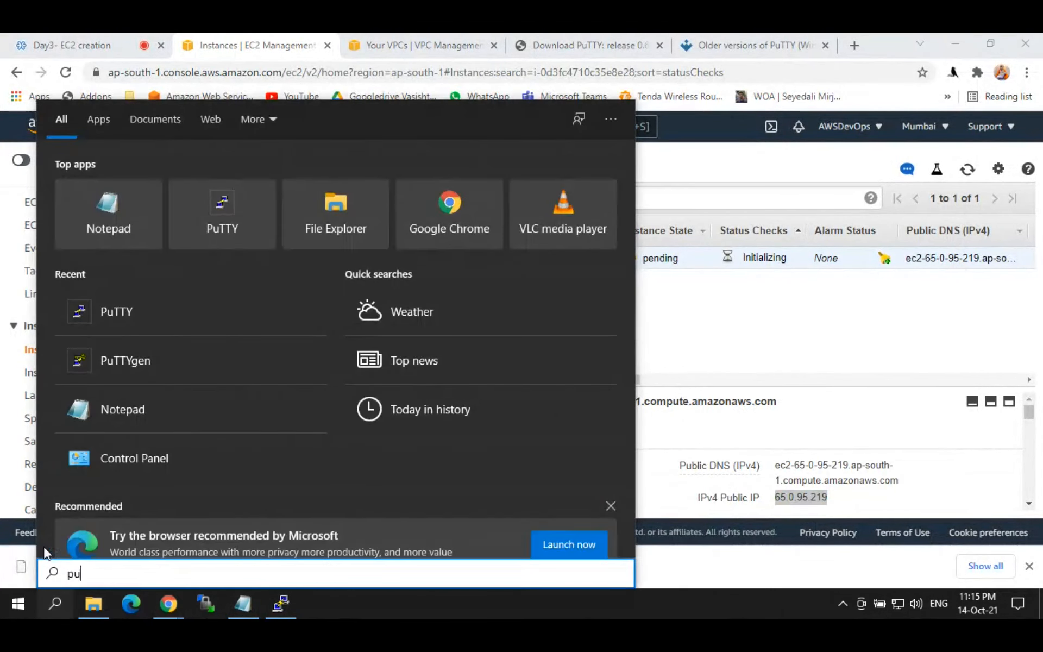
{"action": "type", "text": "tty"}
{"action": "key", "text": "Return"}
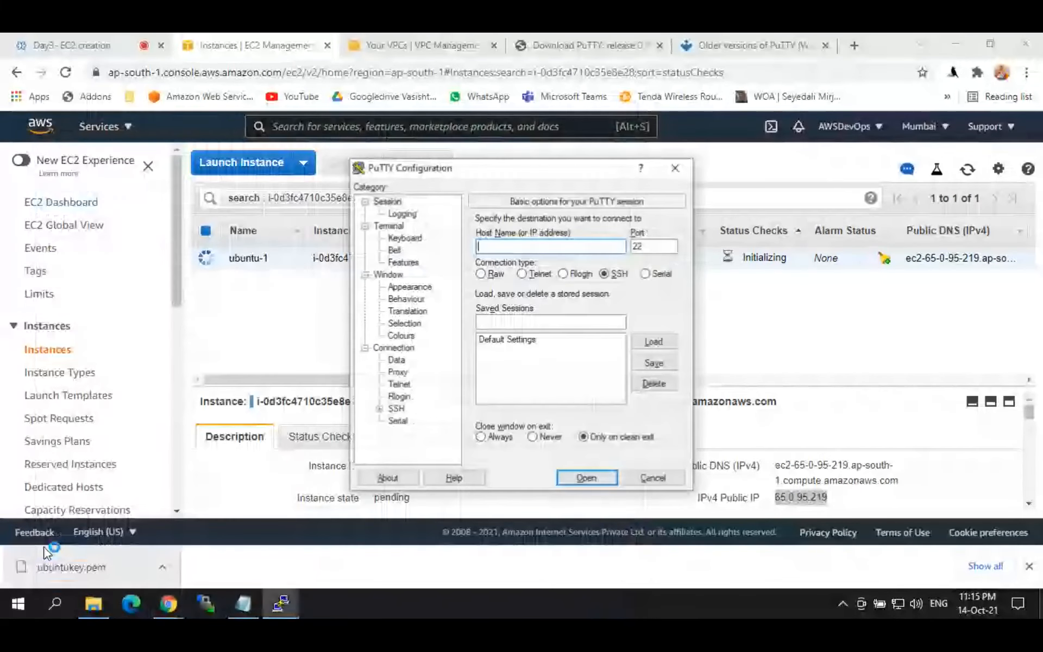
{"action": "left_click", "coordinate": [379, 409]}
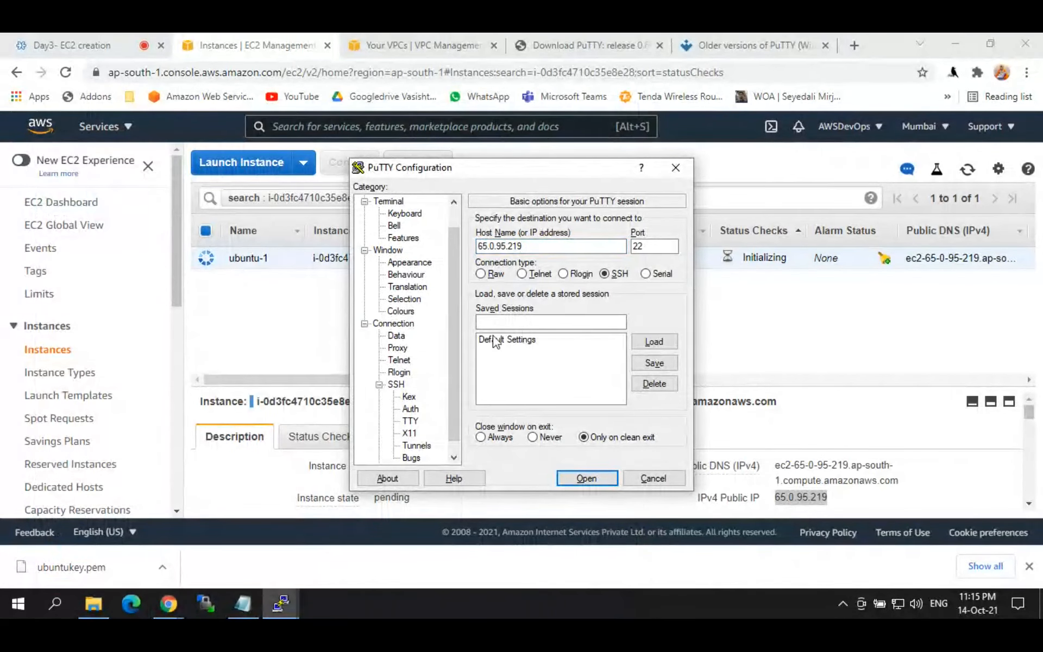
Step: Launch PuTTYgen and pick ubuntukey.pem to load, showing All Files
{"action": "left_click", "coordinate": [54, 603]}
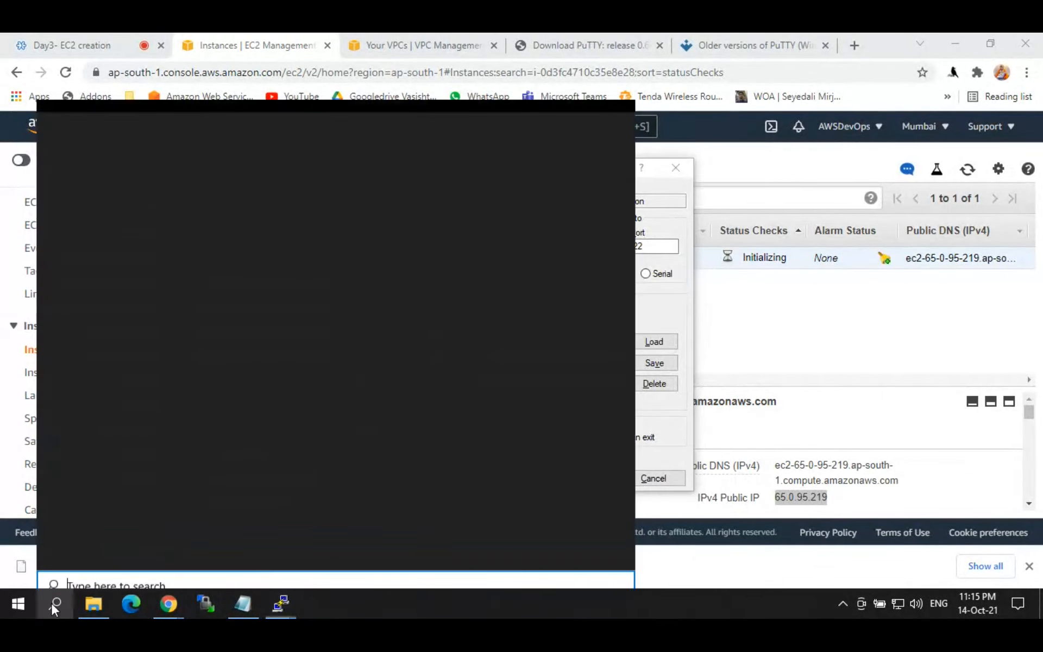
{"action": "type", "text": "putt"}
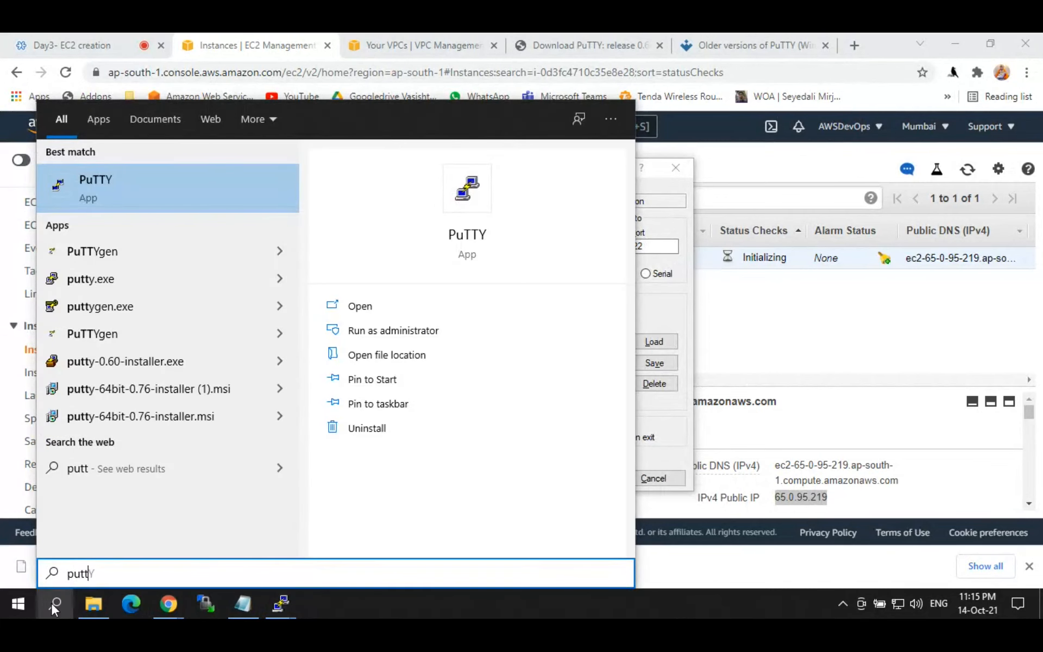
{"action": "key", "text": "Down"}
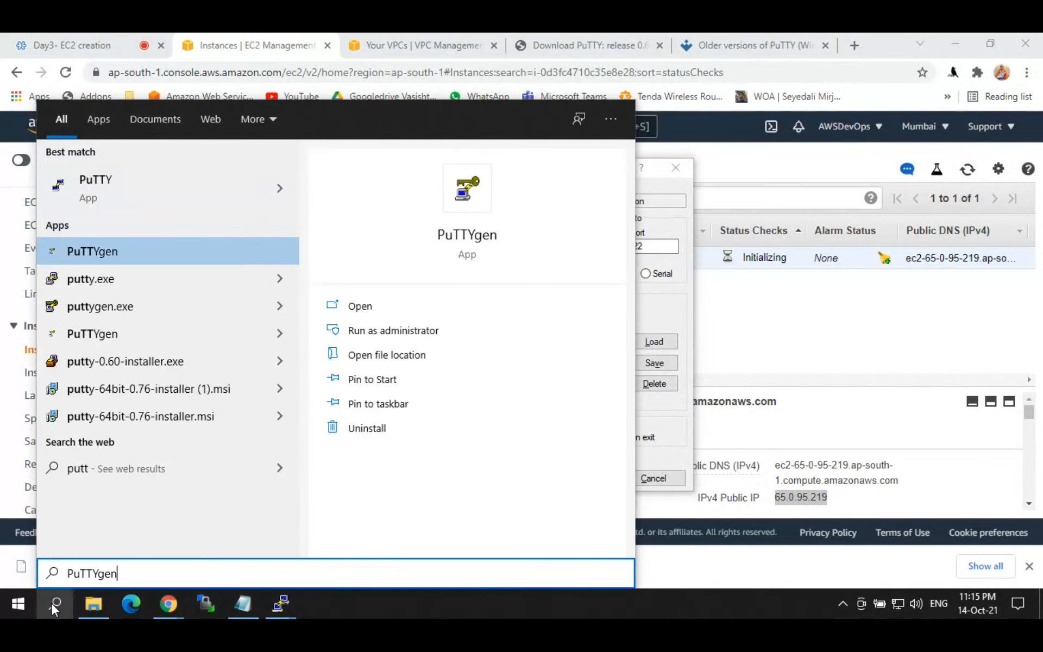
{"action": "key", "text": "Return"}
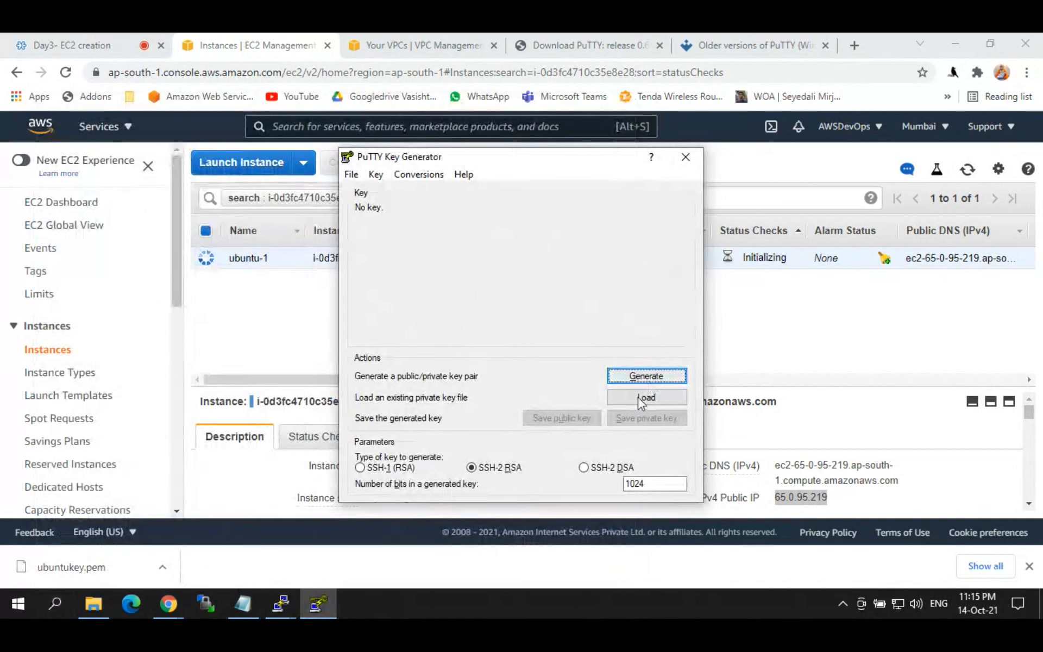
{"action": "left_click", "coordinate": [637, 399]}
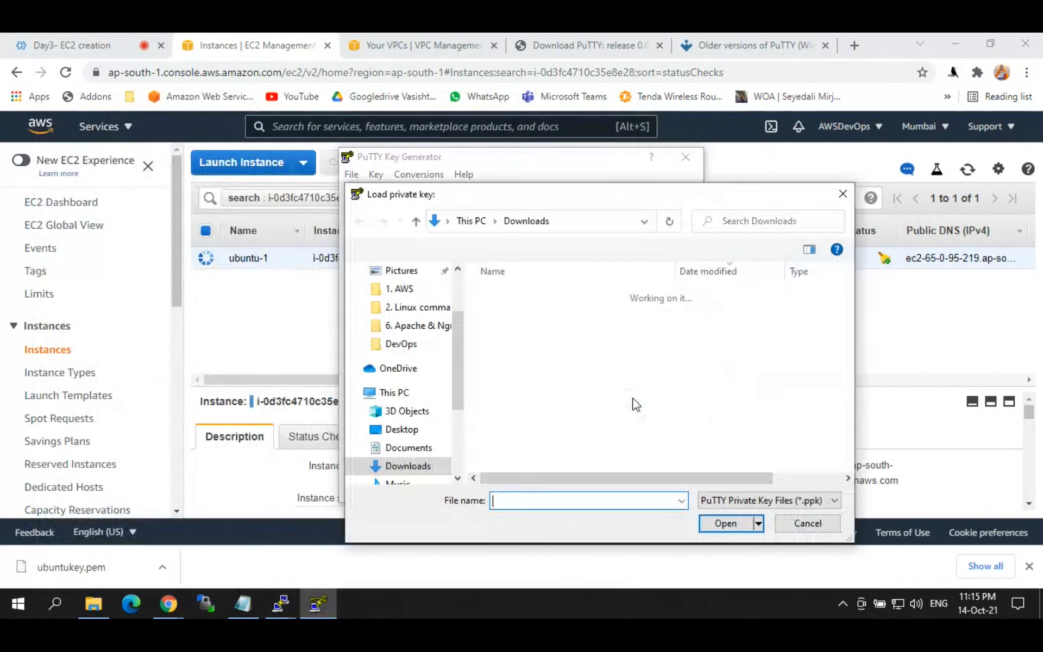
{"action": "left_click", "coordinate": [728, 501]}
{"action": "left_click", "coordinate": [715, 523]}
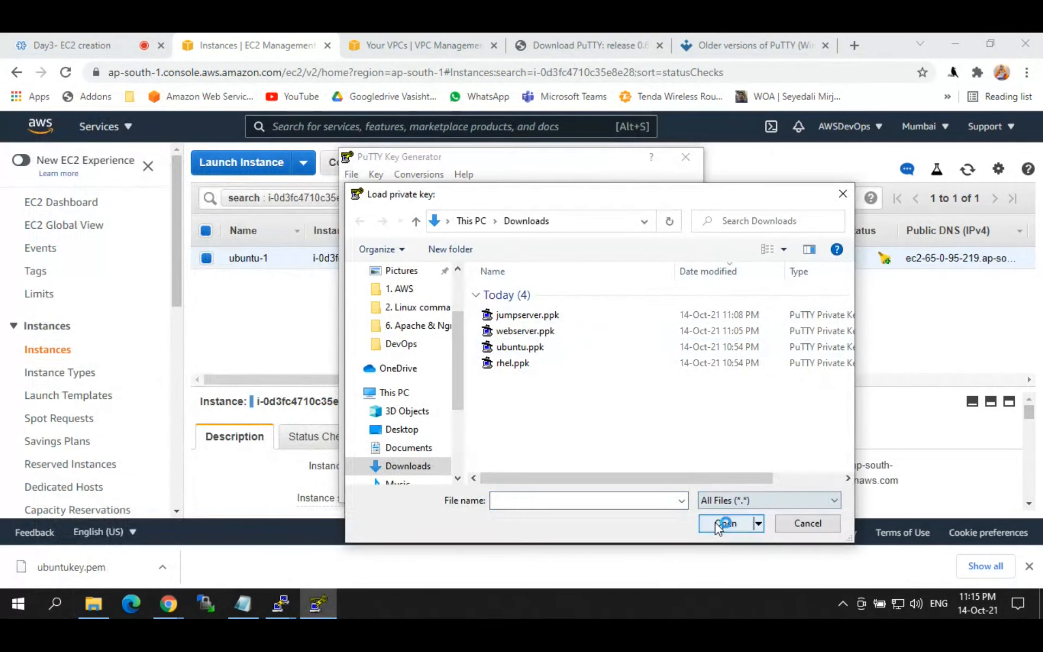
{"action": "left_click", "coordinate": [517, 318]}
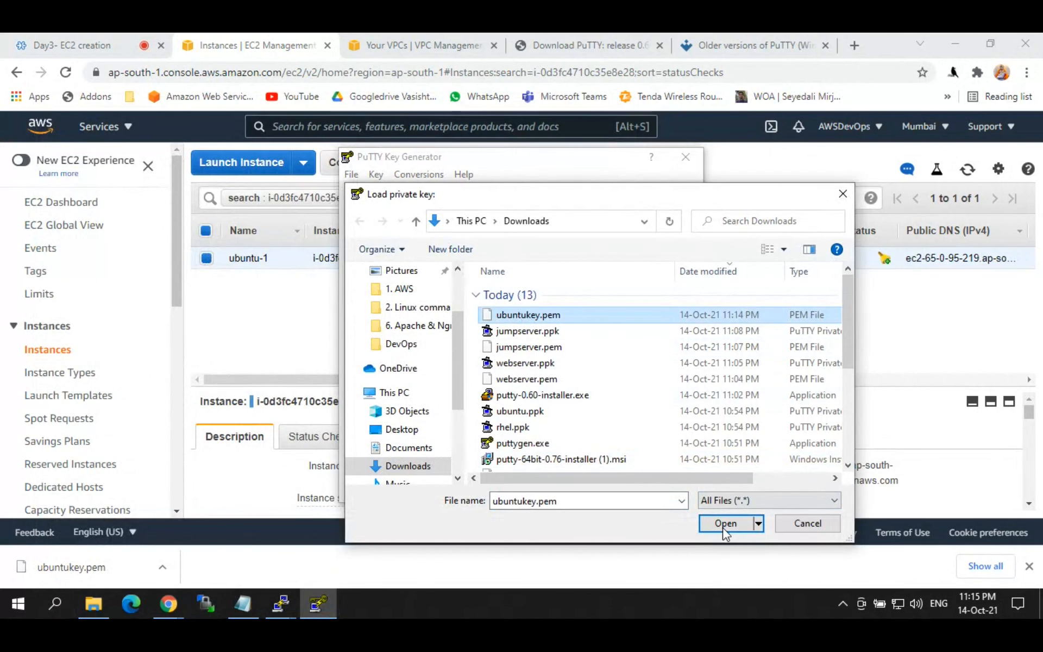
Step: Import ubuntukey.pem and save it without a passphrase as private key 'ubuntukey' in Downloads
{"action": "left_click", "coordinate": [724, 524]}
{"action": "left_click", "coordinate": [597, 380]}
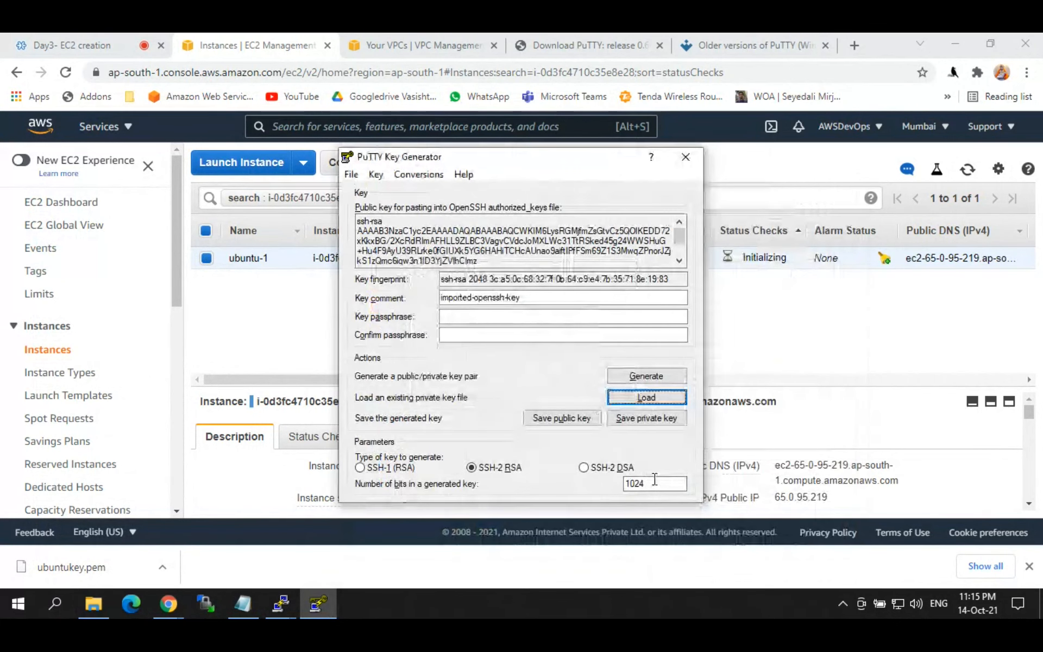
{"action": "left_click", "coordinate": [636, 421]}
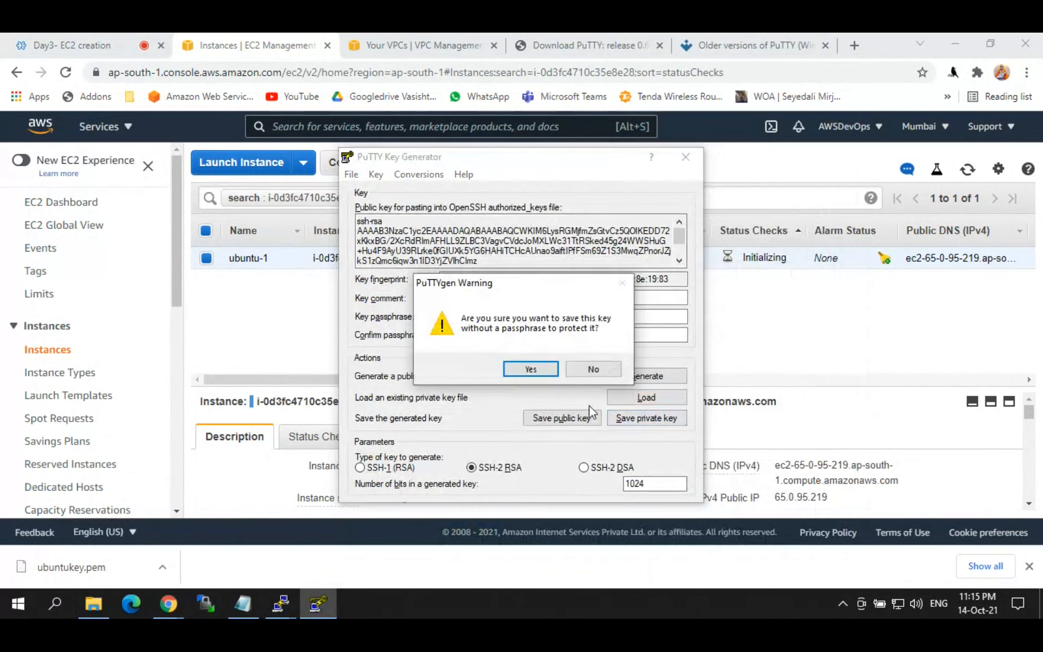
{"action": "left_click", "coordinate": [530, 368]}
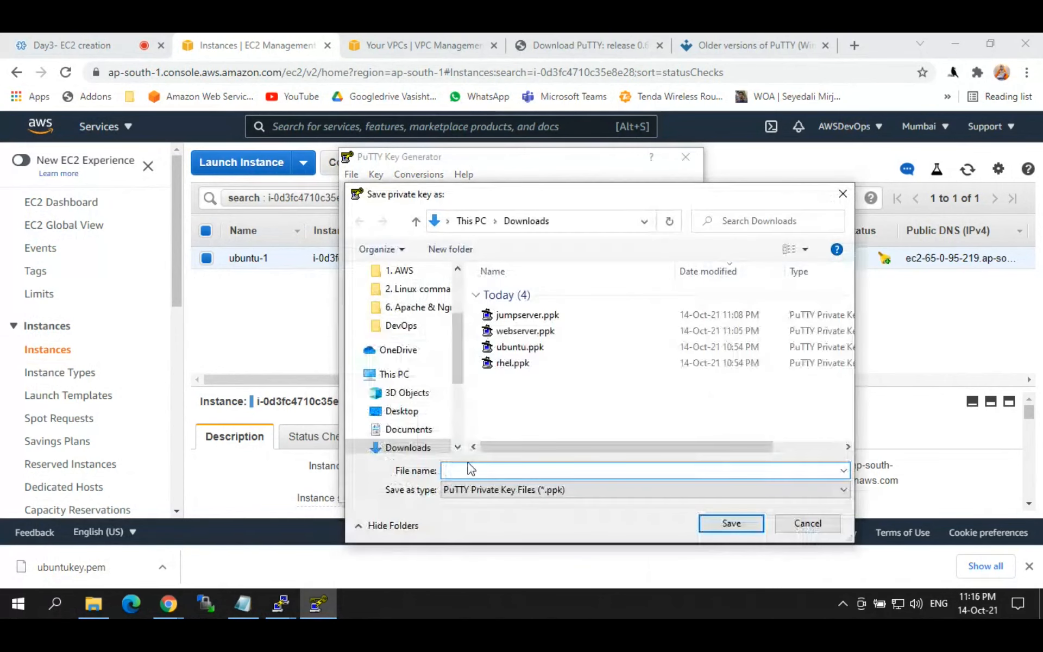
{"action": "type", "text": "ubun"}
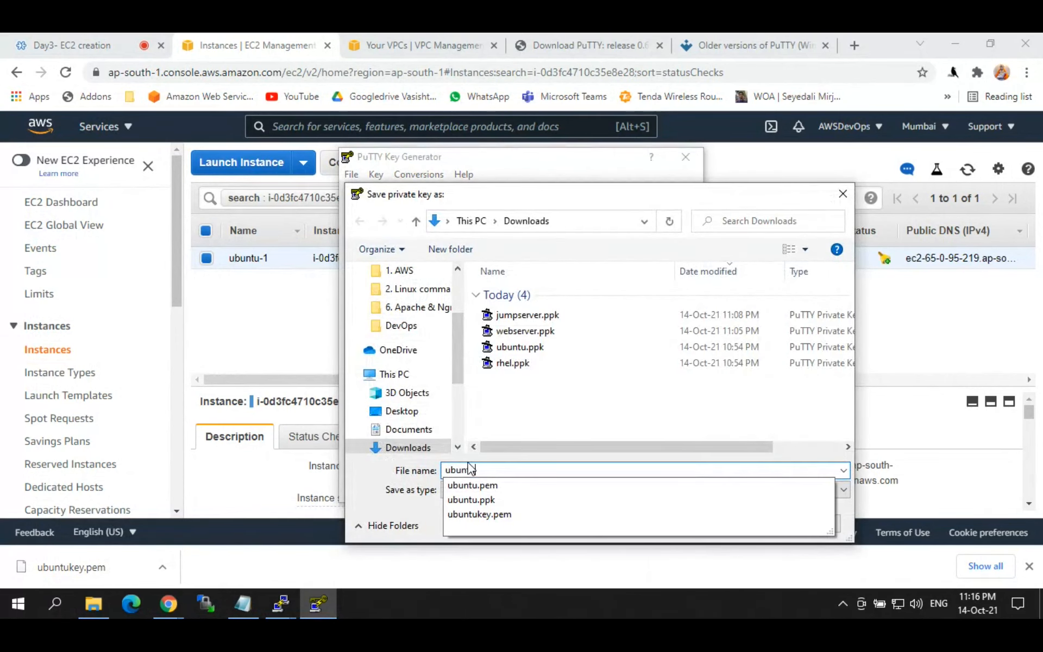
{"action": "type", "text": "tuke"}
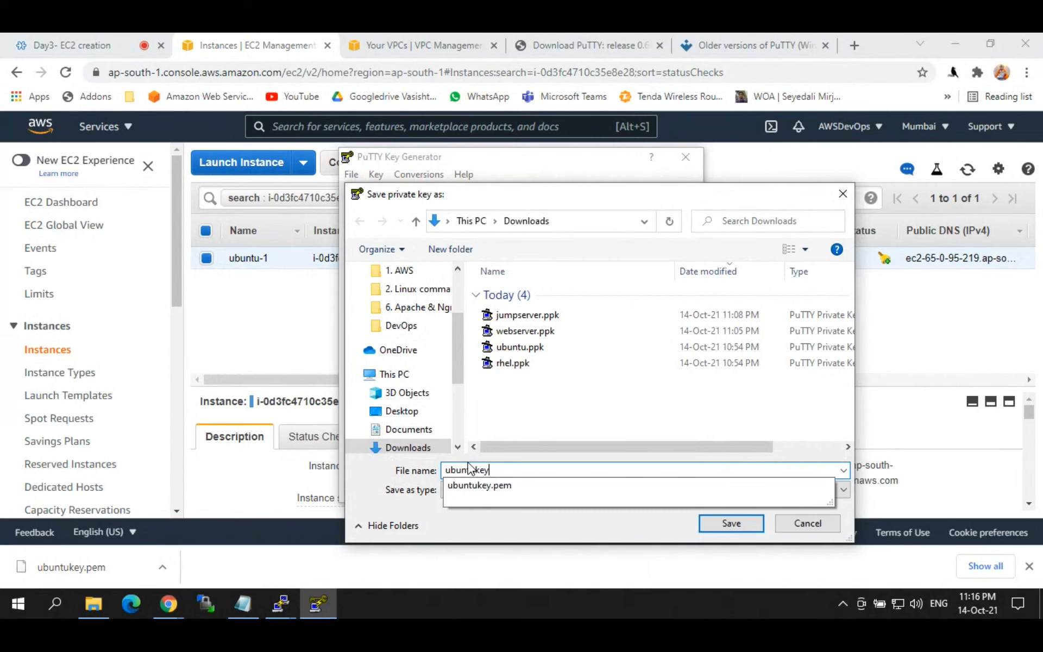
{"action": "type", "text": "y"}
{"action": "key", "text": "Return"}
Step: Close PuTTYgen and connect over SSH in PuTTY using ubuntukey.ppk as the authentication key
{"action": "left_click", "coordinate": [686, 157]}
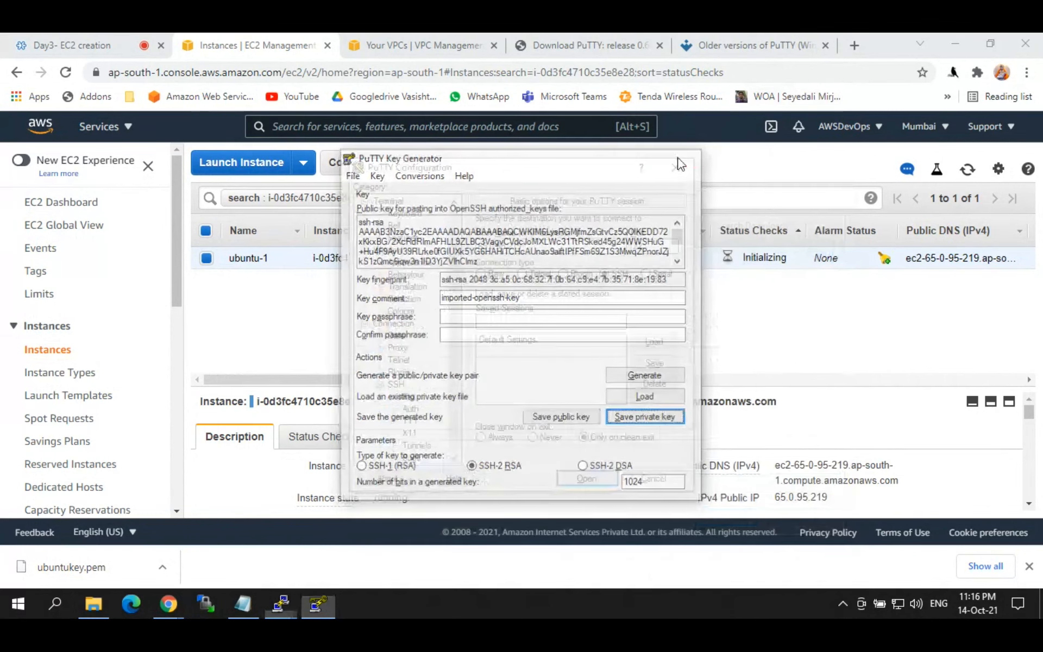
{"action": "left_click", "coordinate": [410, 409]}
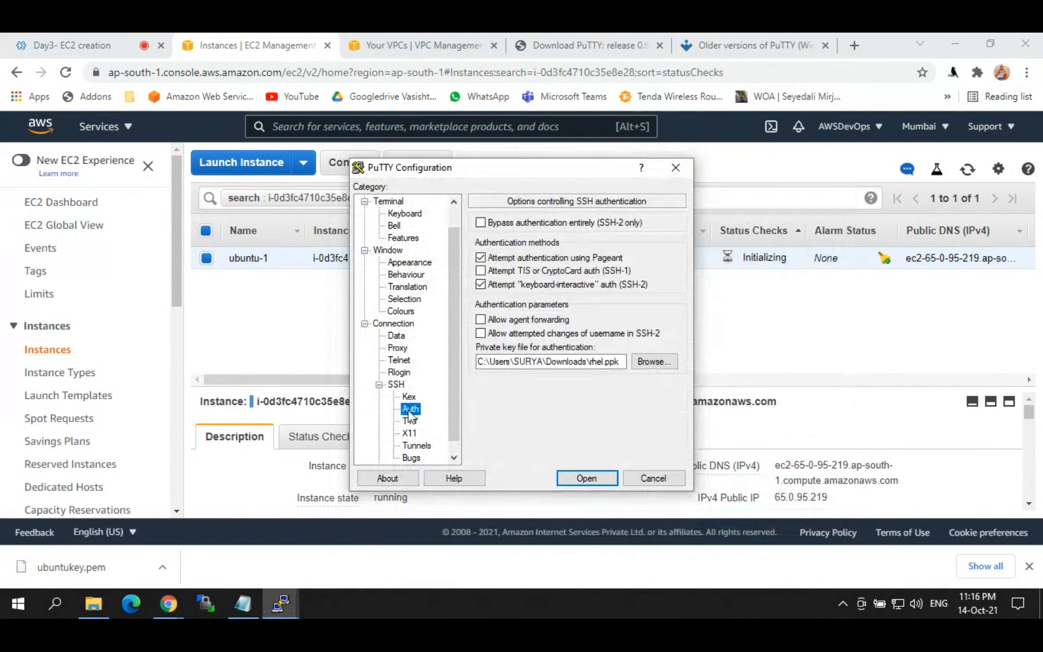
{"action": "left_click", "coordinate": [646, 364]}
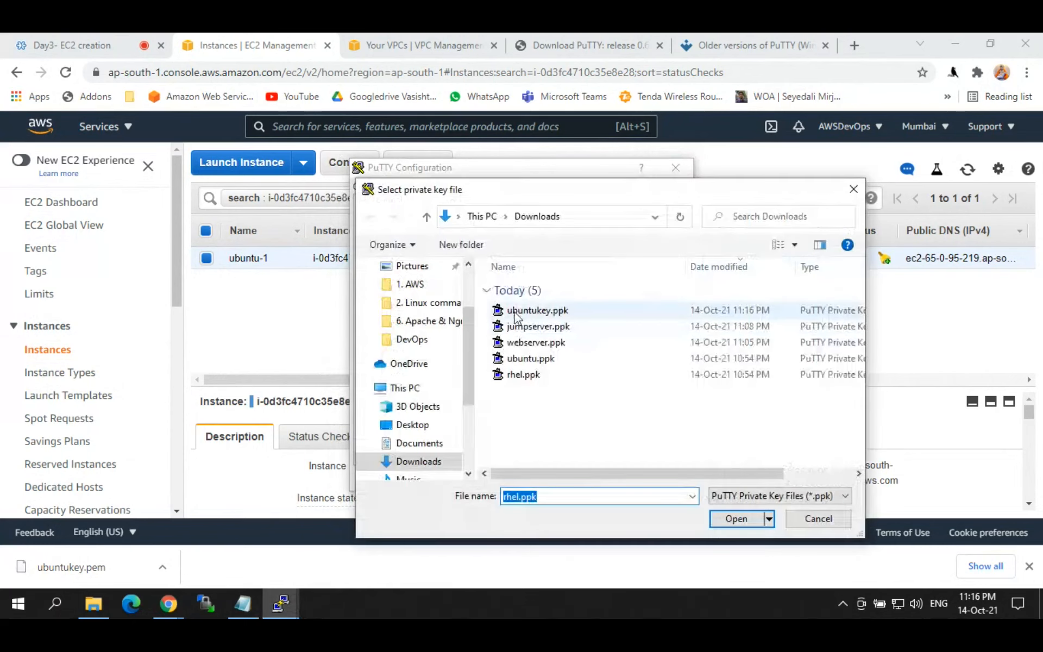
{"action": "left_click", "coordinate": [538, 311]}
{"action": "left_click", "coordinate": [736, 519]}
{"action": "left_click", "coordinate": [586, 542]}
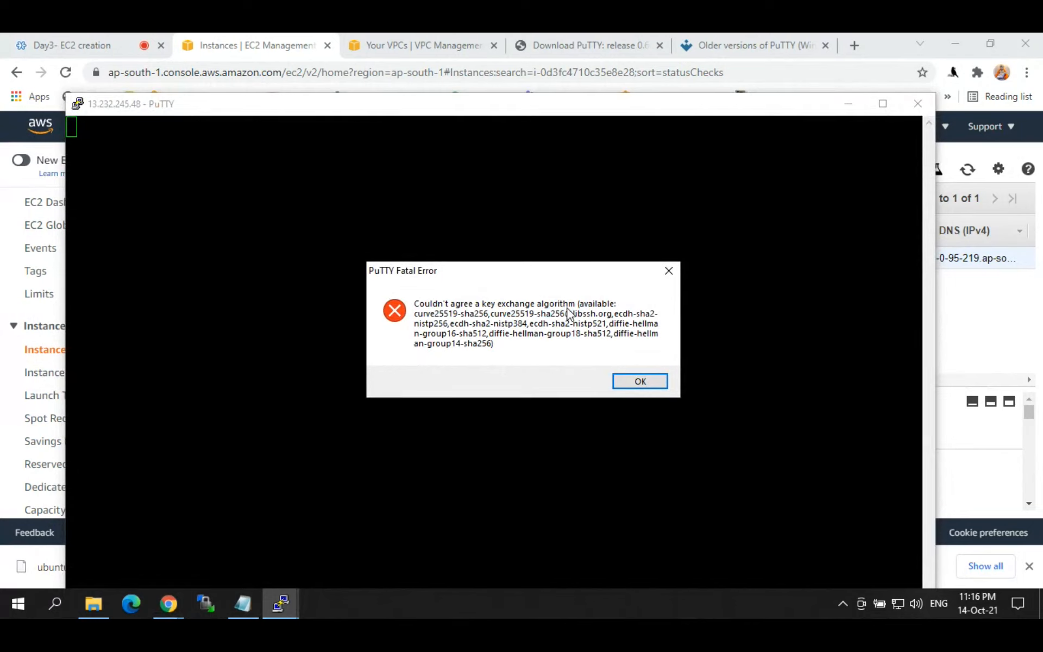
Step: Dismiss the key-exchange fatal error, restart the session, then start a new session configuration
{"action": "left_click", "coordinate": [631, 380]}
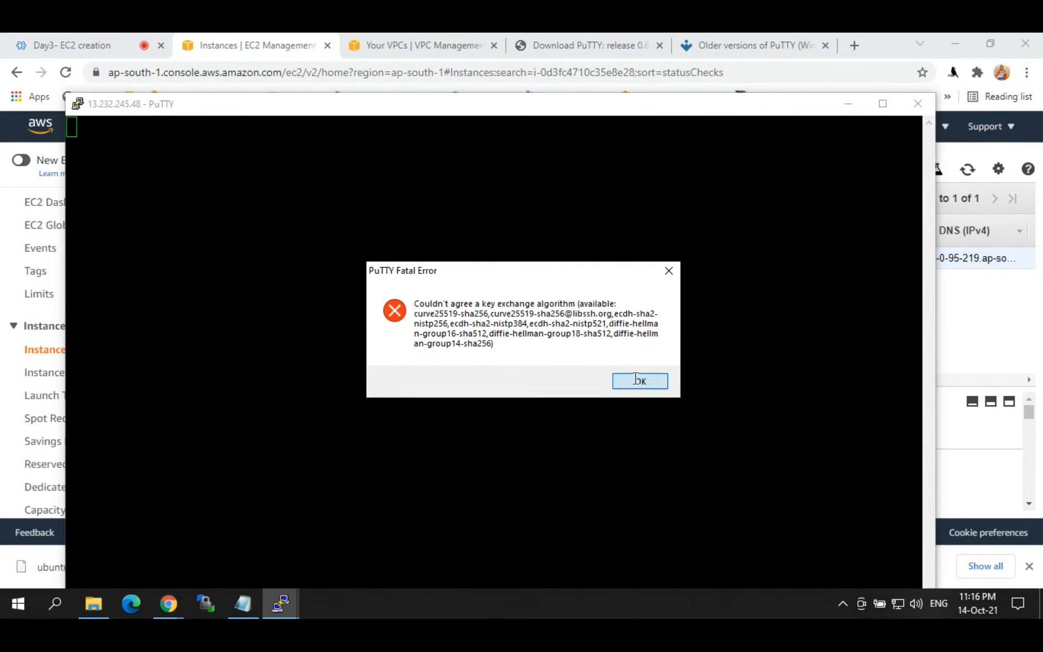
{"action": "right_click", "coordinate": [179, 115]}
{"action": "left_click", "coordinate": [211, 270]}
{"action": "left_click", "coordinate": [618, 382]}
{"action": "right_click", "coordinate": [131, 111]}
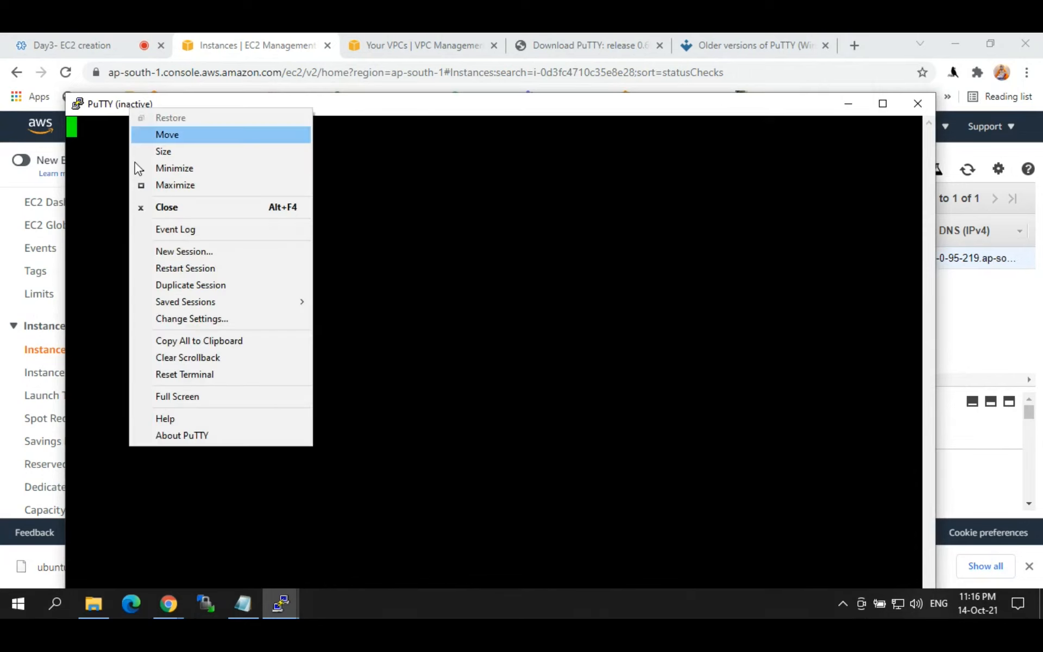
{"action": "left_click", "coordinate": [176, 252]}
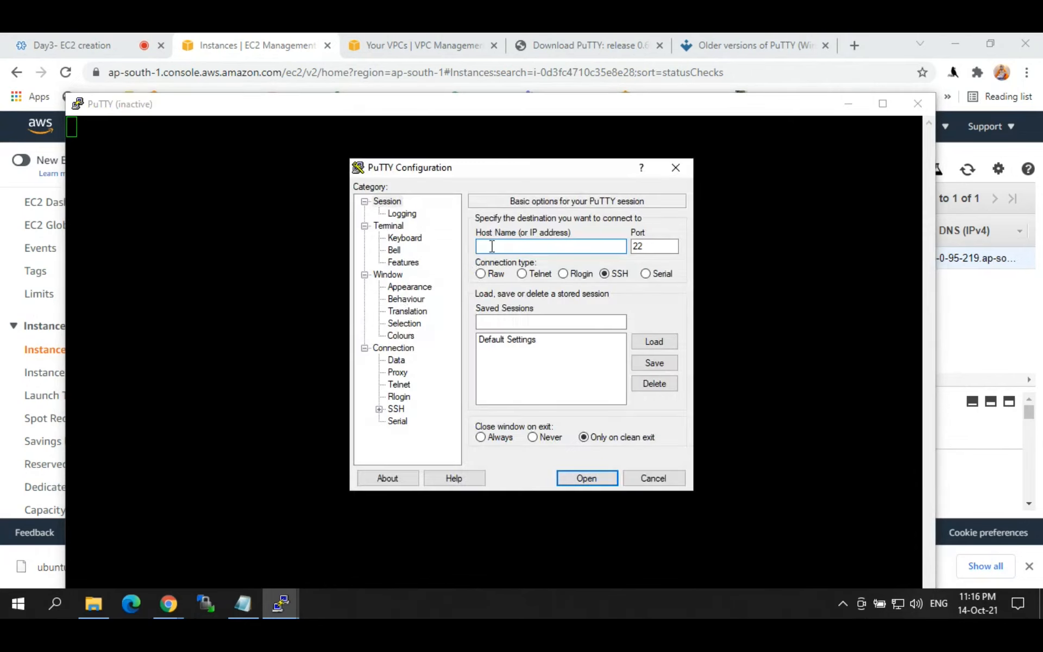
{"action": "left_click", "coordinate": [457, 45]}
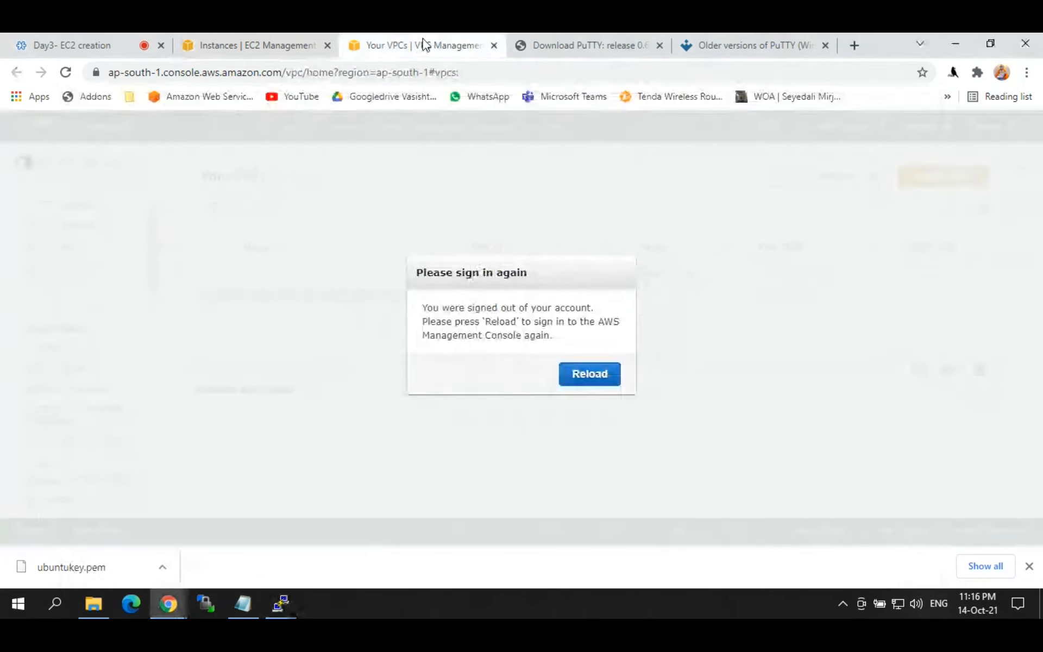
Step: Reload the signed-out VPC page, then close the VPC and both PuTTY download tabs
{"action": "left_click", "coordinate": [581, 379]}
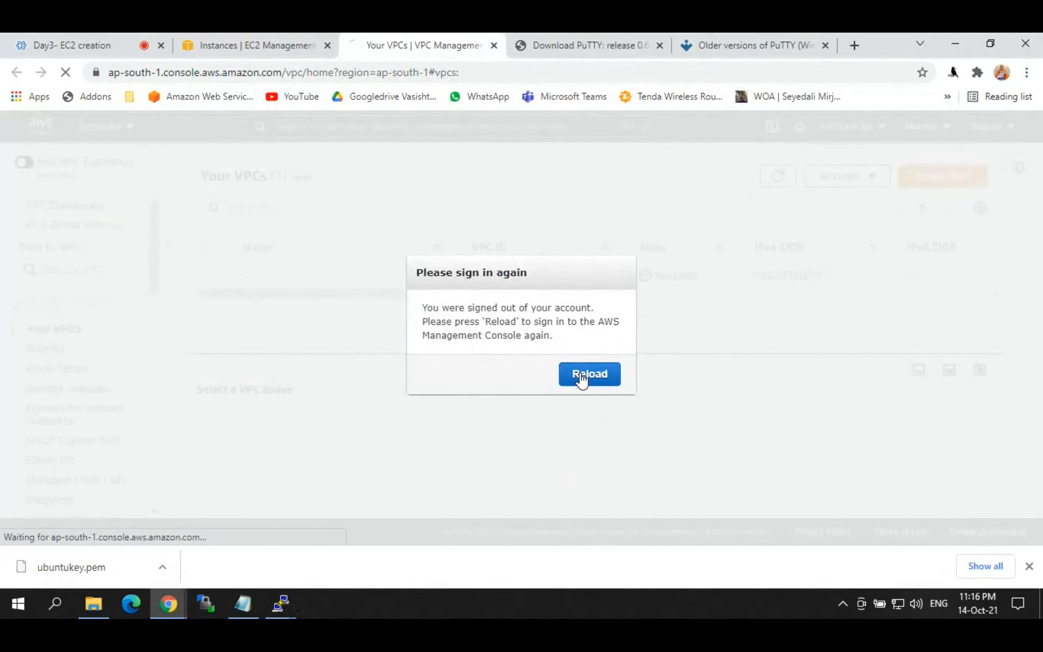
{"action": "left_click", "coordinate": [495, 46]}
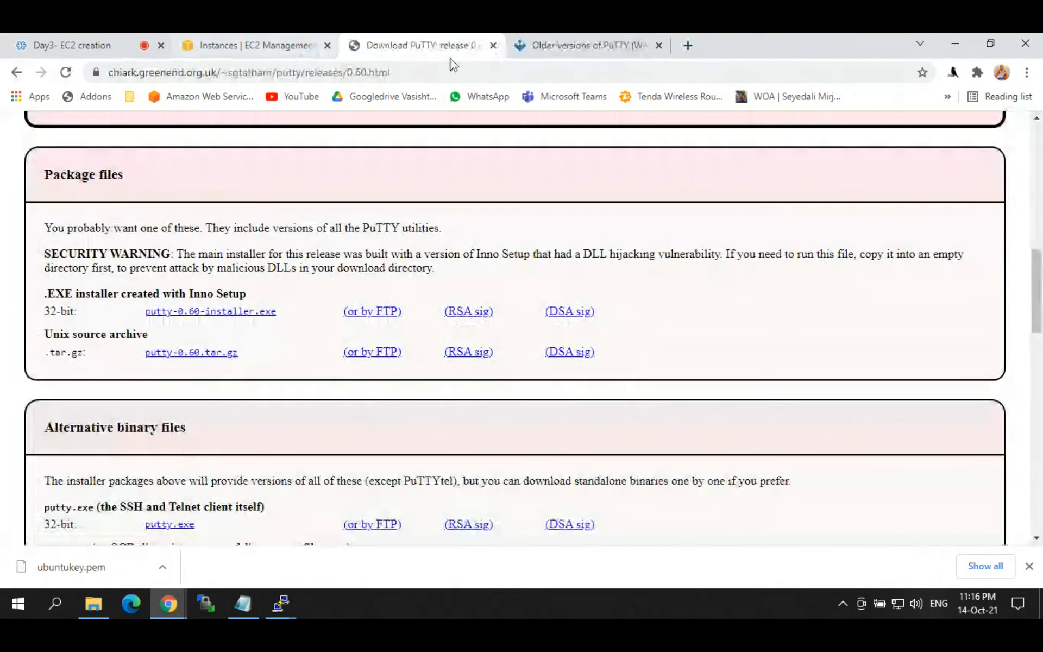
{"action": "left_click", "coordinate": [493, 46]}
{"action": "left_click", "coordinate": [494, 46]}
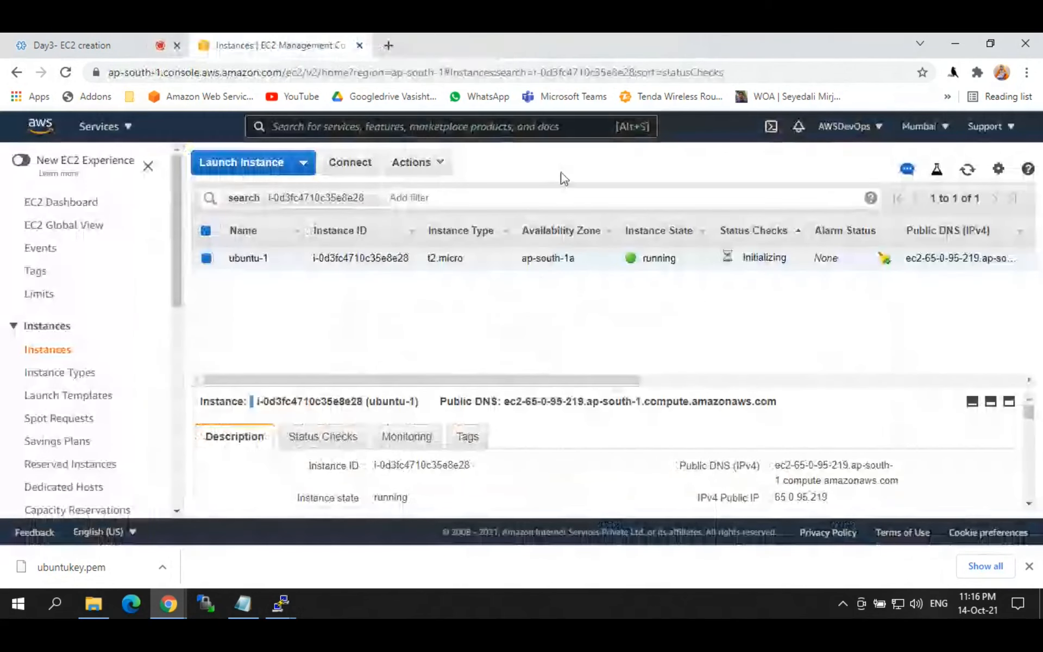
Step: Refresh the instance list while ubuntu-1 initializes and copy its public IP 65.0.95.219
{"action": "left_click", "coordinate": [970, 172]}
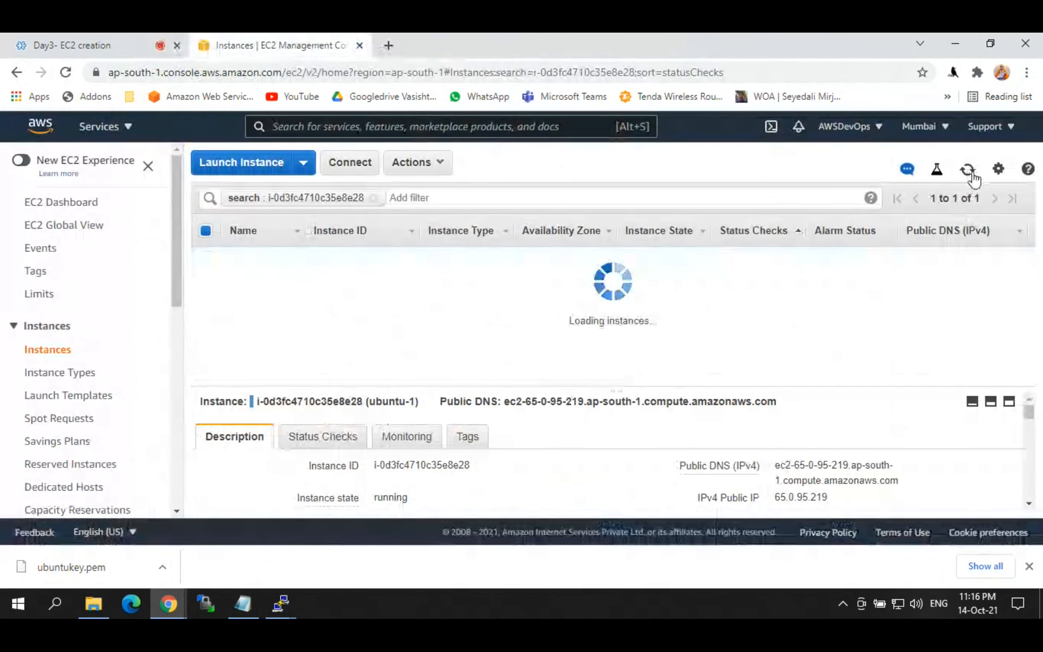
{"action": "left_click", "coordinate": [971, 173]}
{"action": "left_click", "coordinate": [971, 172]}
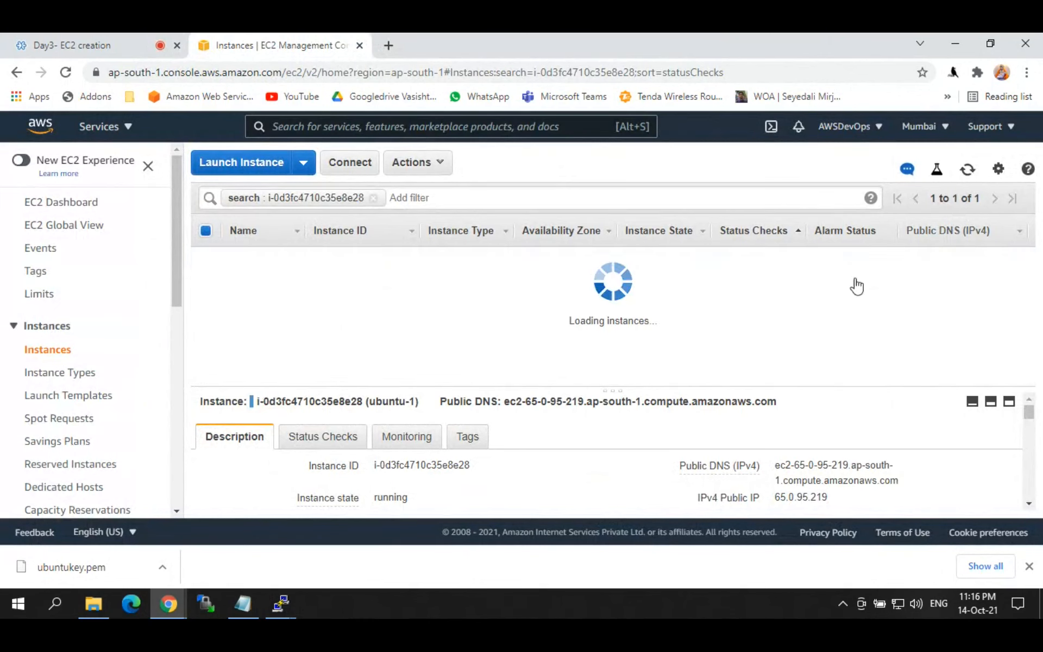
{"action": "left_click_drag", "start_coordinate": [742, 260], "coordinate": [791, 266]}
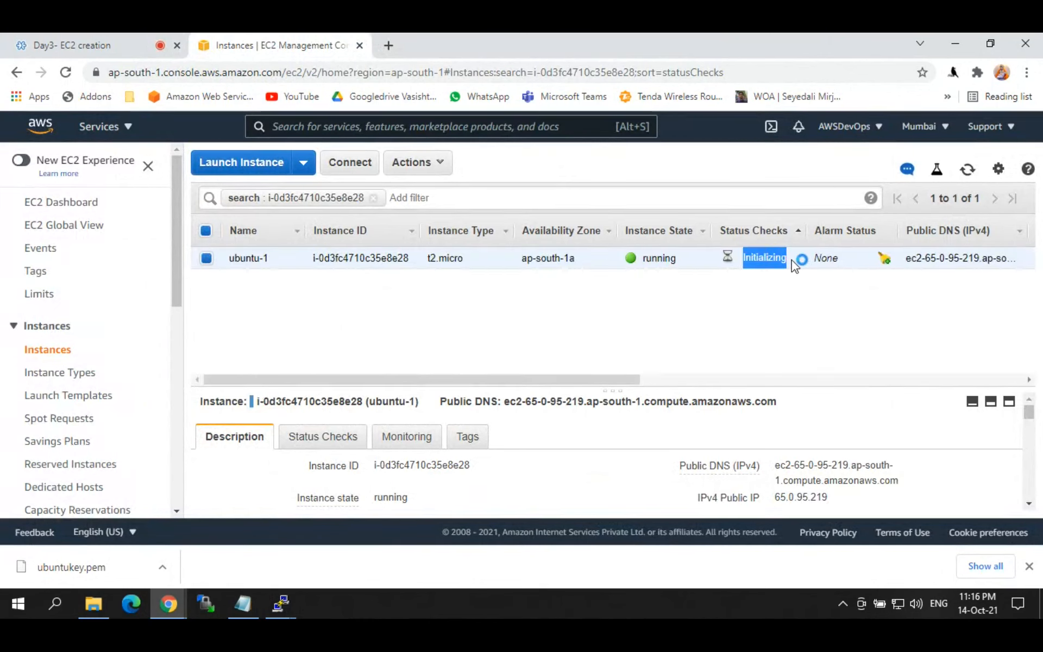
{"action": "left_click", "coordinate": [840, 497]}
{"action": "left_click", "coordinate": [968, 173]}
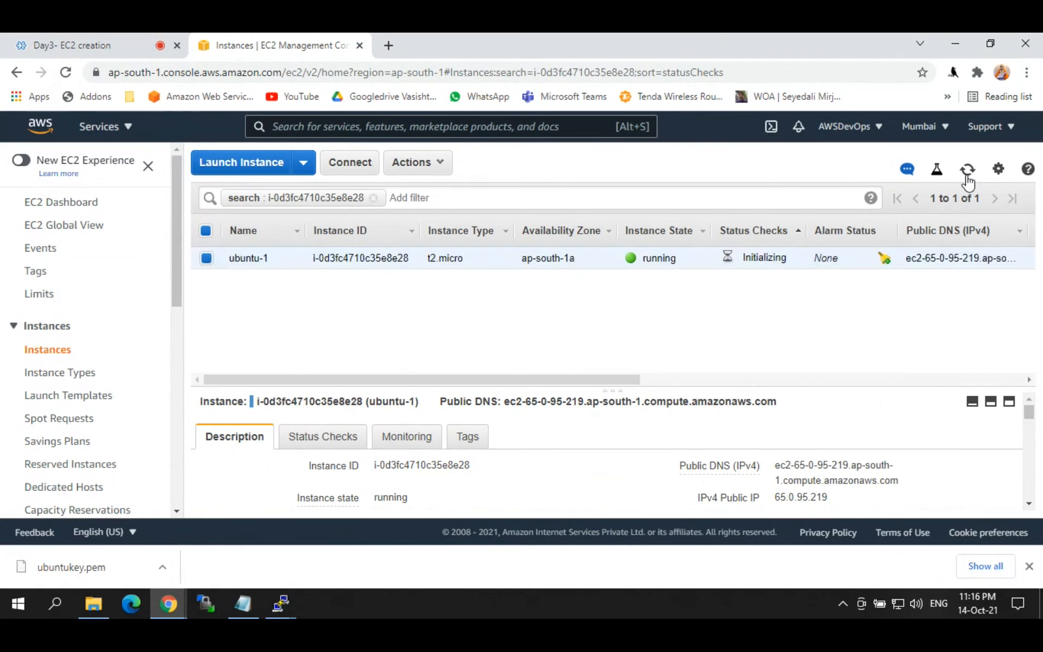
{"action": "left_click", "coordinate": [967, 174]}
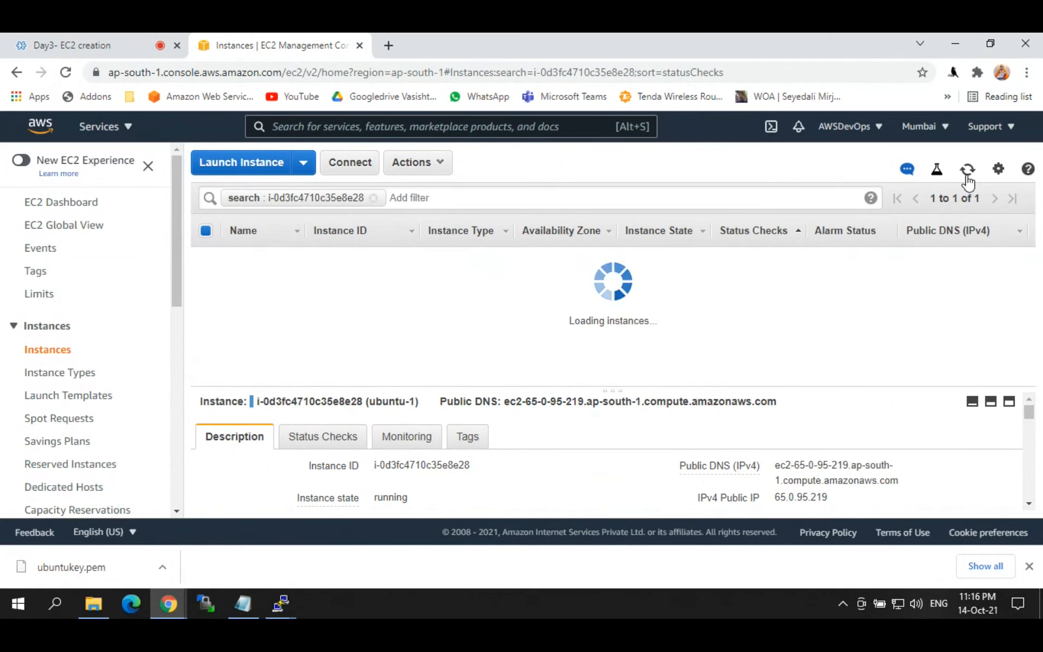
{"action": "mouse_move", "coordinate": [282, 601]}
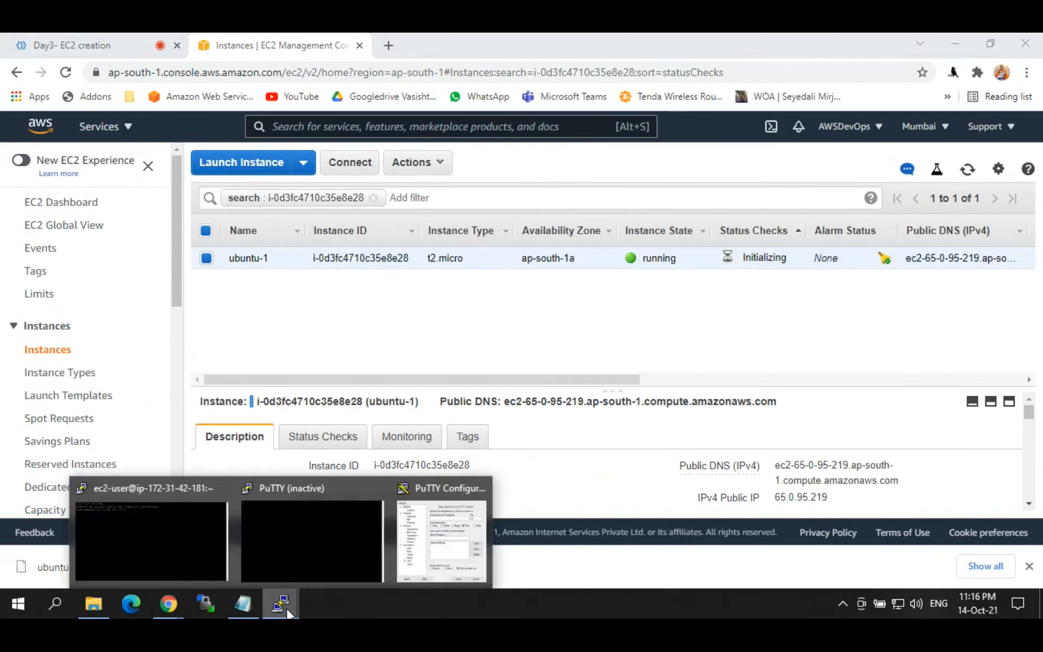
{"action": "left_click", "coordinate": [380, 490]}
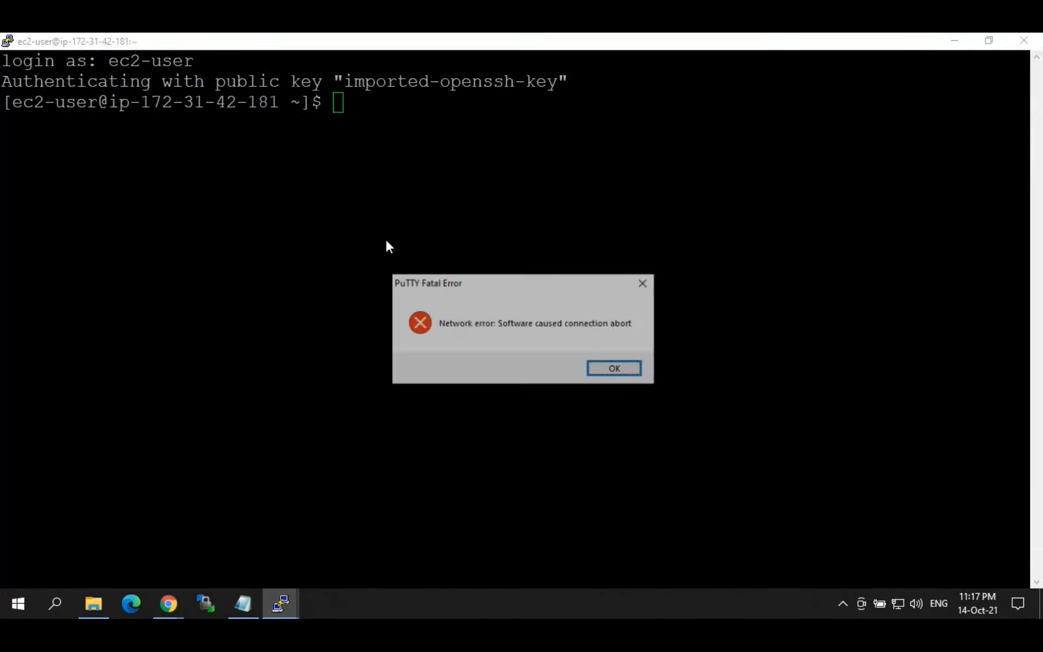
Step: Close the aborted PuTTY window and set up a new session to the pasted IP with ubuntukey.ppk
{"action": "key", "text": "Return"}
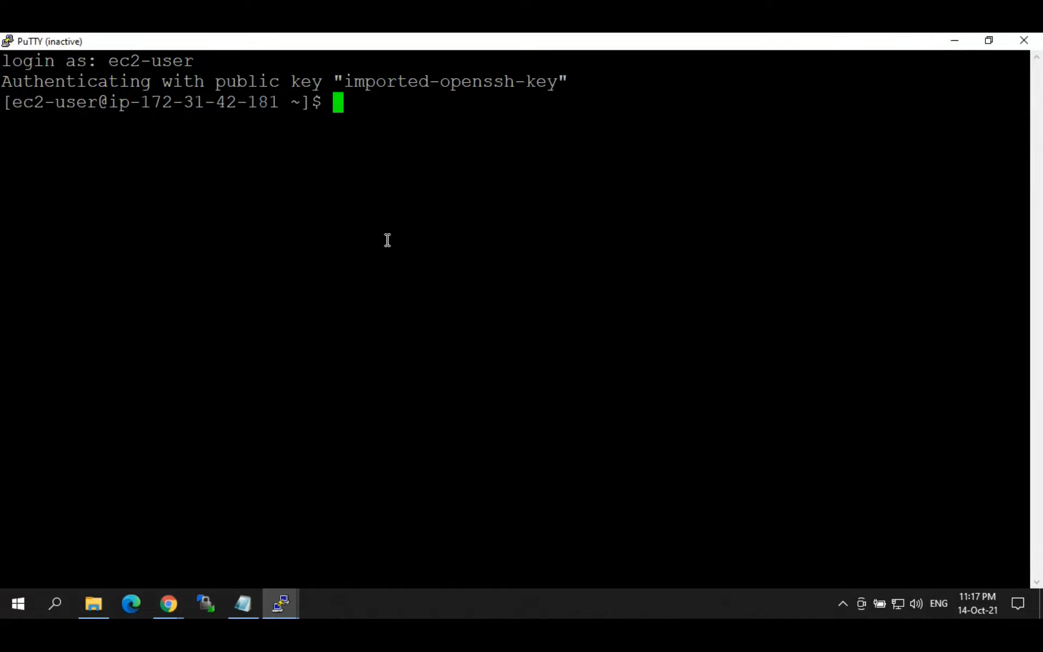
{"action": "left_click", "coordinate": [1027, 40]}
{"action": "left_click", "coordinate": [280, 604]}
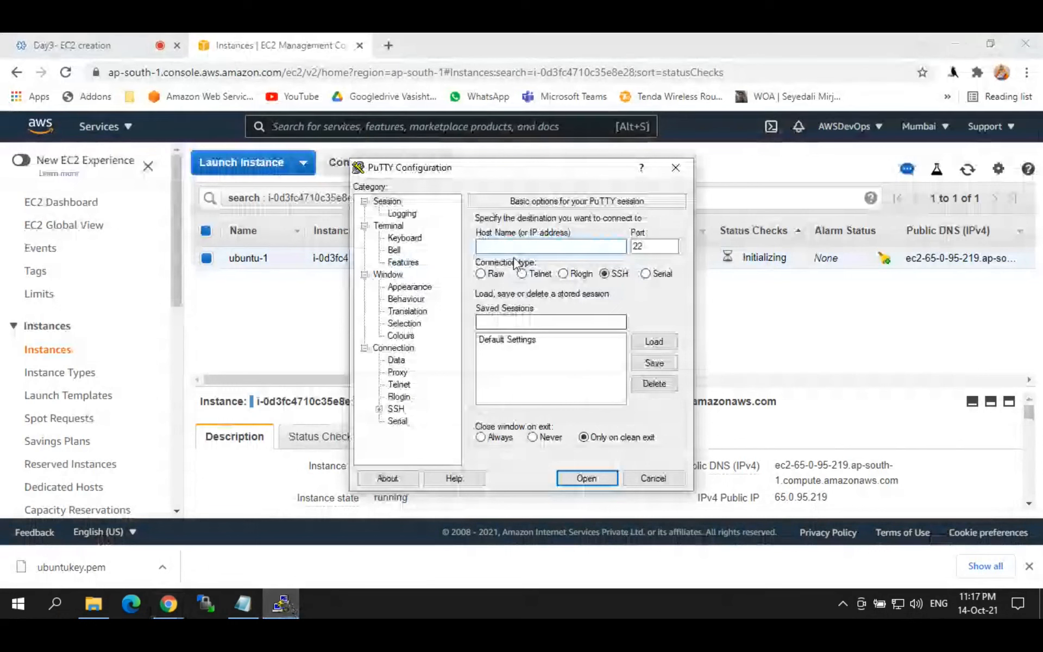
{"action": "key", "text": "ctrl+v"}
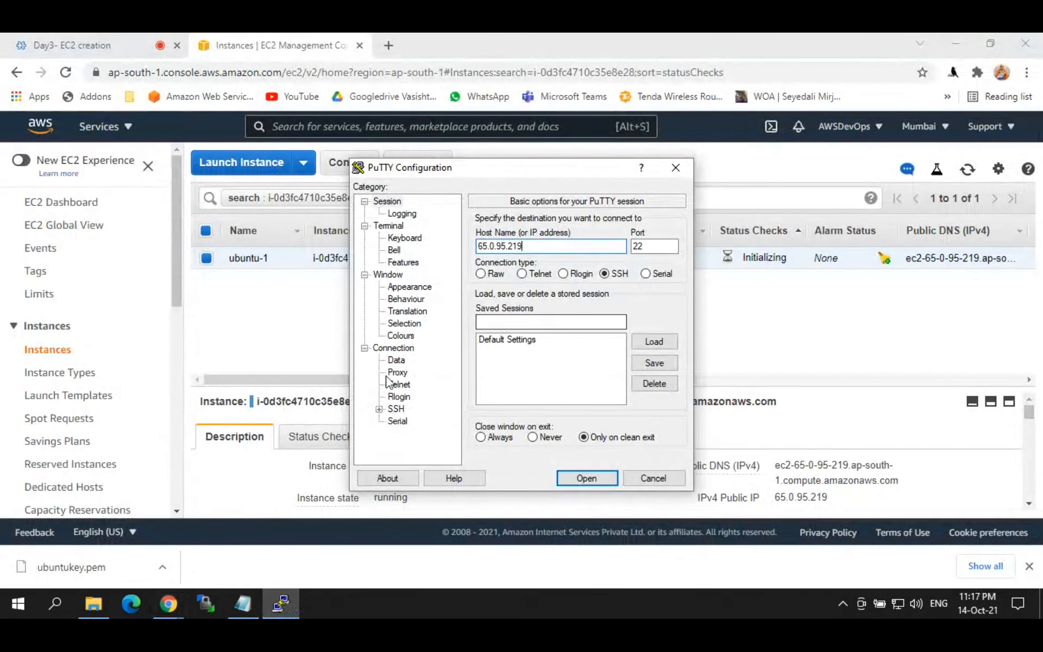
{"action": "left_click", "coordinate": [379, 408]}
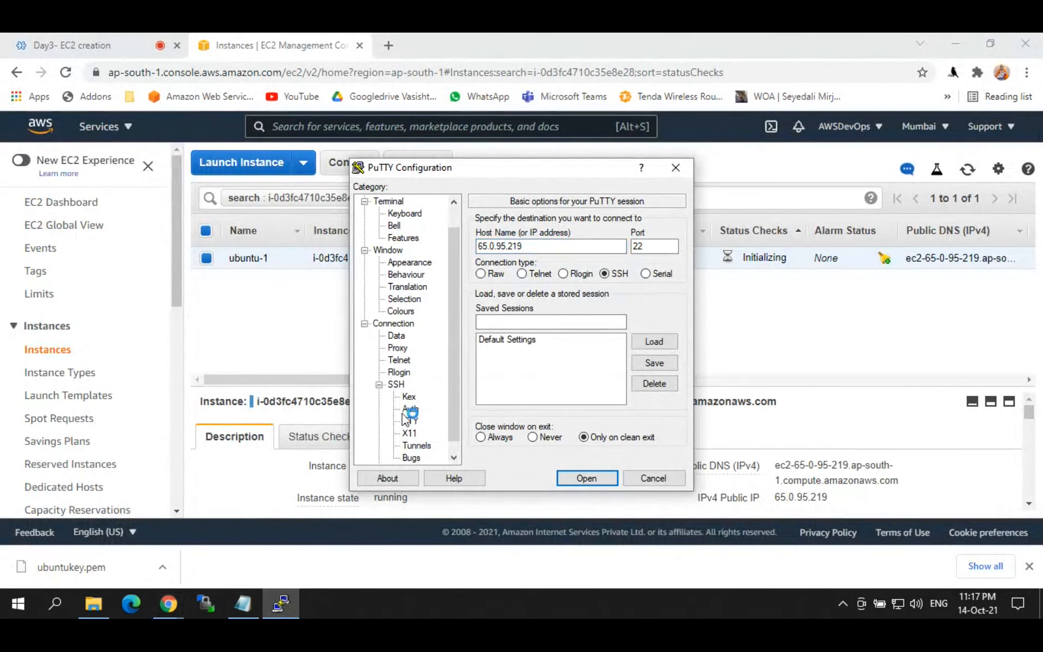
{"action": "left_click", "coordinate": [410, 409]}
{"action": "left_click", "coordinate": [662, 363]}
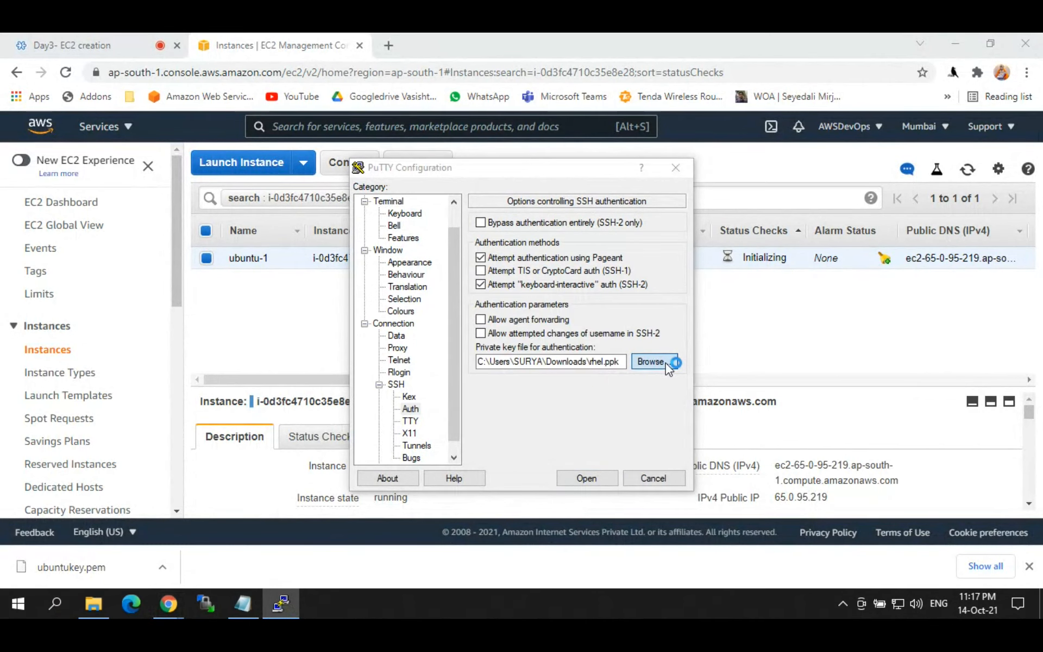
{"action": "left_click", "coordinate": [536, 314]}
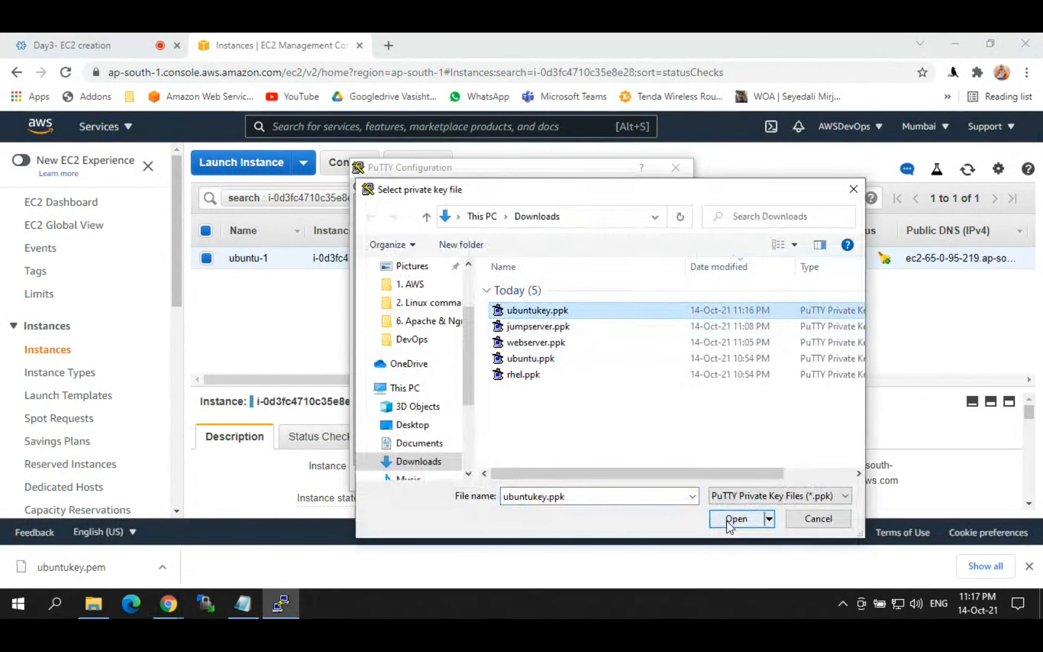
{"action": "left_click", "coordinate": [730, 520]}
Step: Connect, dismiss the repeated key-exchange fatal error, and close the PuTTY window
{"action": "left_click", "coordinate": [582, 476]}
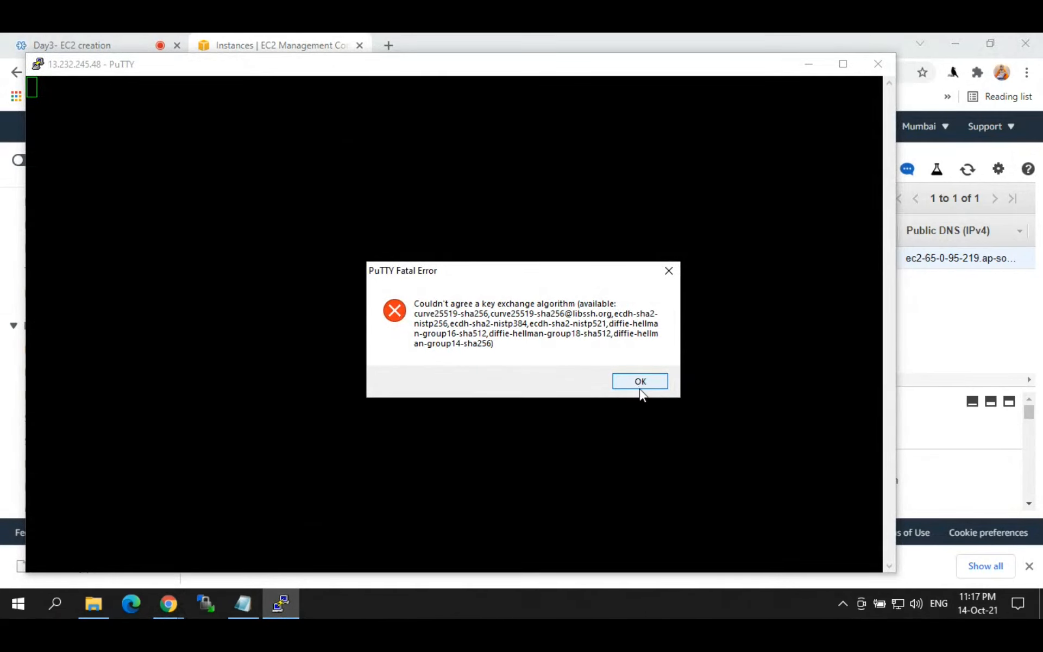
{"action": "left_click", "coordinate": [642, 380]}
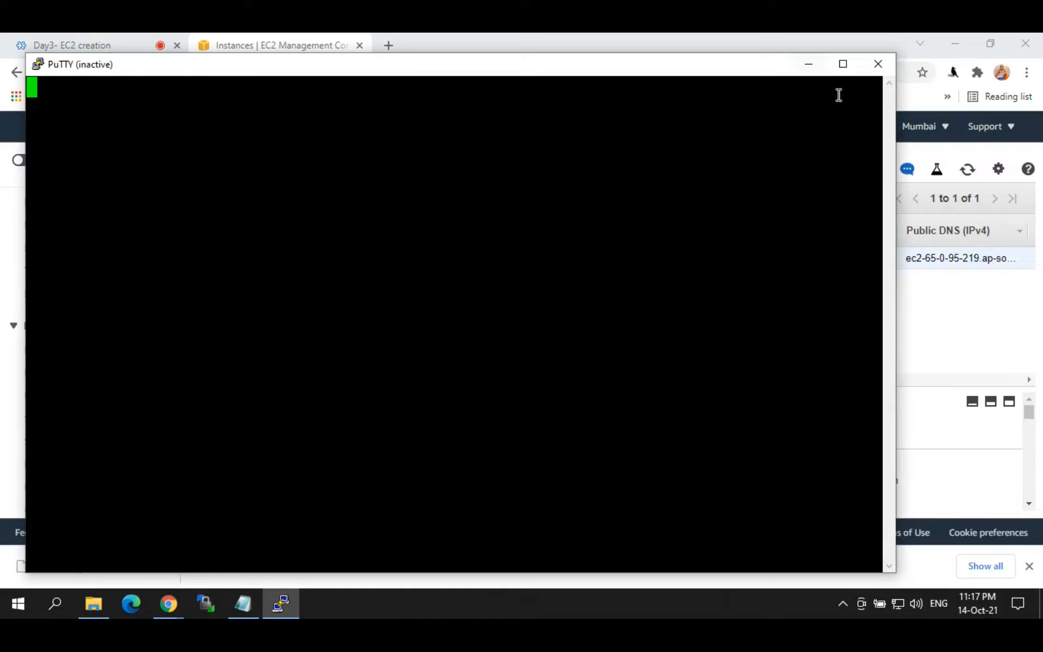
{"action": "left_click", "coordinate": [879, 69]}
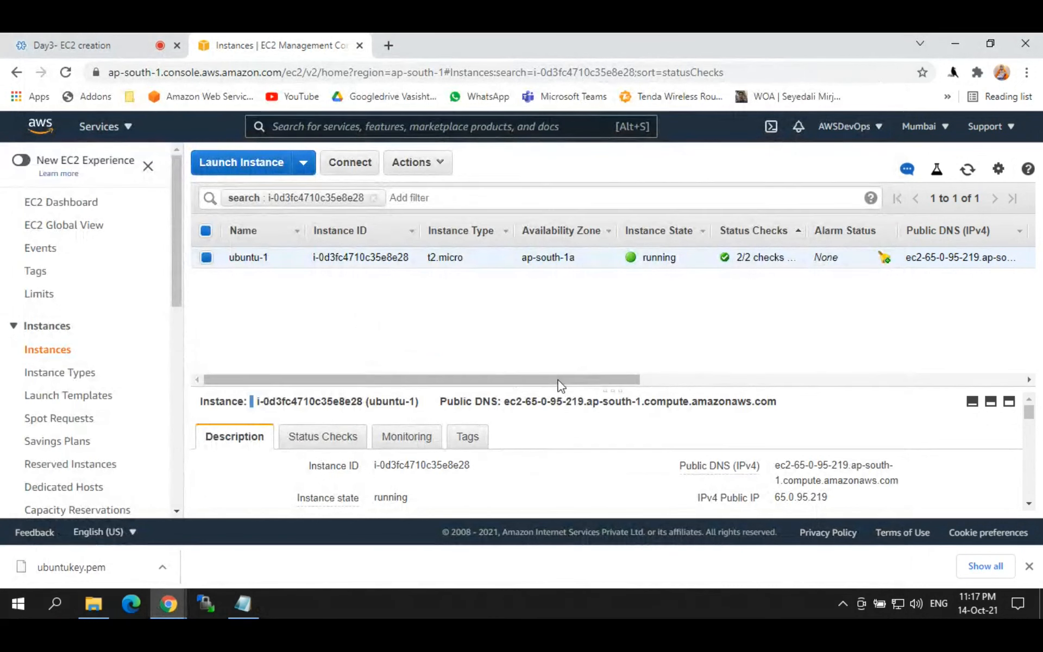
{"action": "left_click_drag", "start_coordinate": [561, 386], "coordinate": [429, 369]}
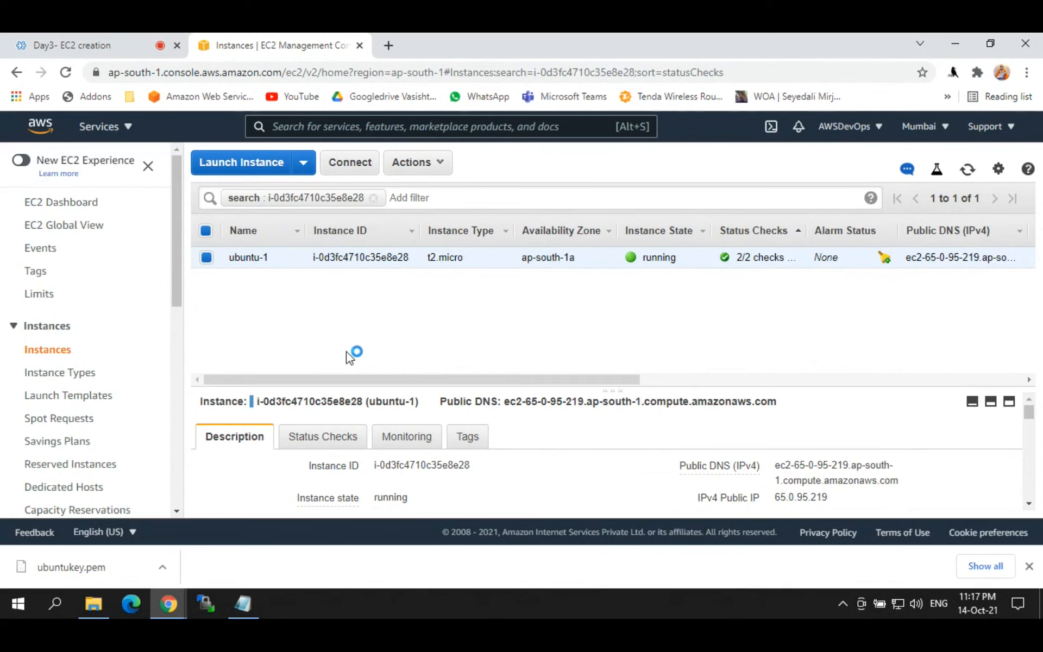
Step: In the EC2 notes, highlight default usernames ec2-user and ubuntu, then add a line after the last step
{"action": "left_click", "coordinate": [243, 604]}
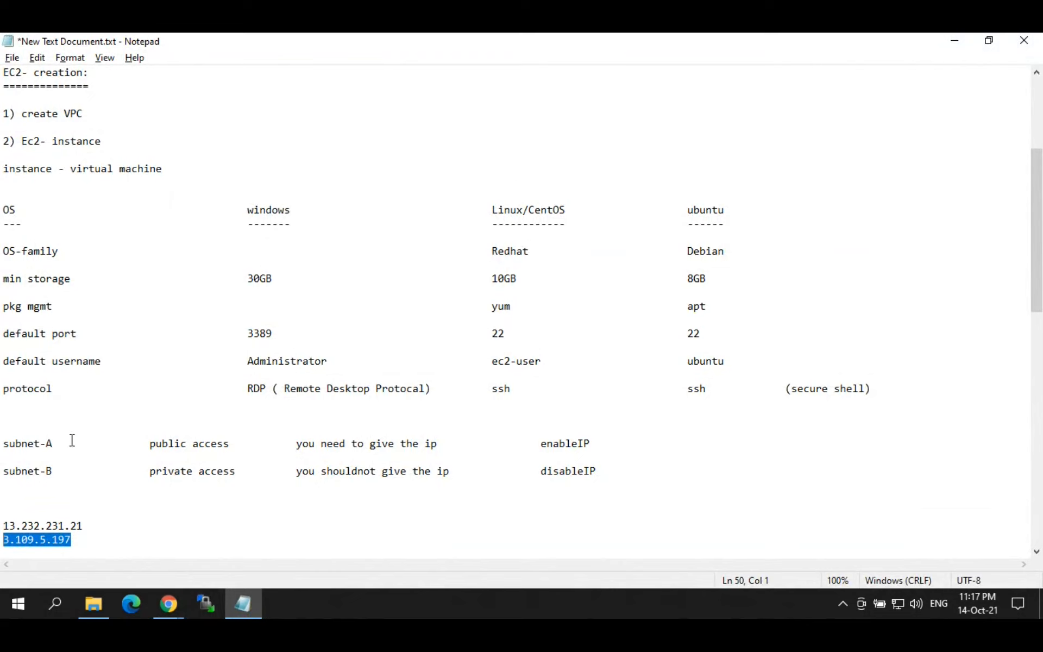
{"action": "left_click_drag", "start_coordinate": [111, 363], "coordinate": [3, 362]}
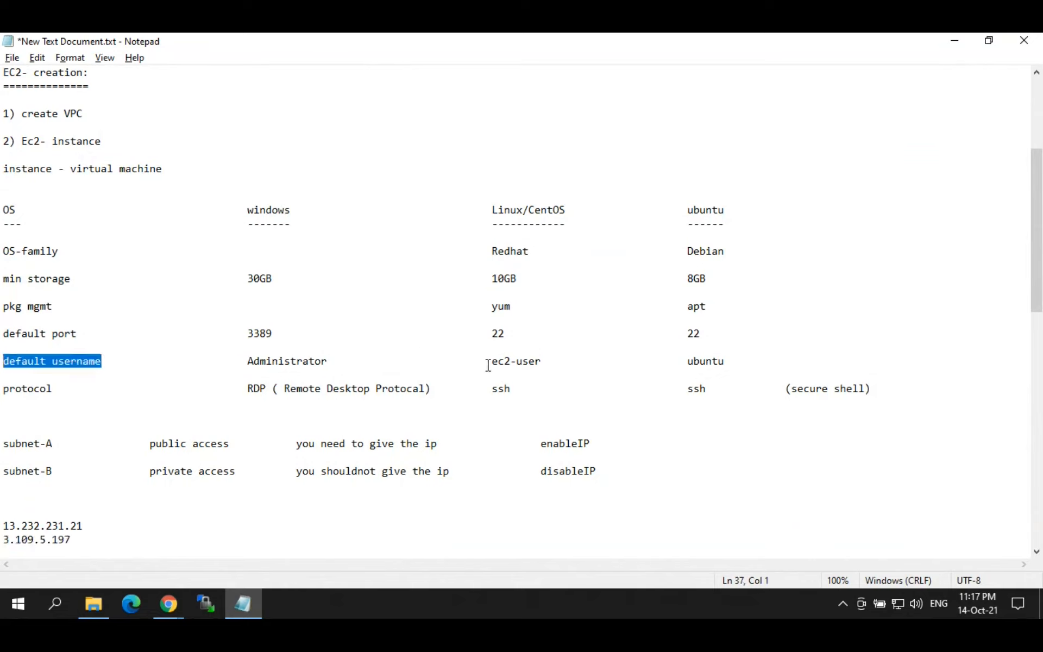
{"action": "left_click_drag", "start_coordinate": [488, 366], "coordinate": [557, 358]}
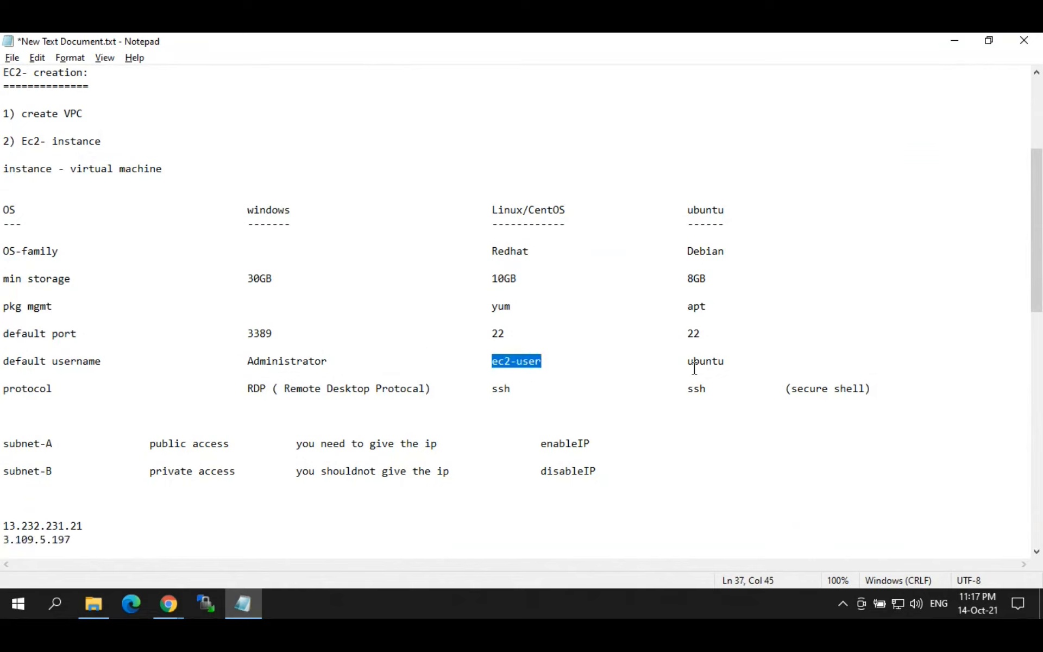
{"action": "left_click_drag", "start_coordinate": [688, 361], "coordinate": [763, 357]}
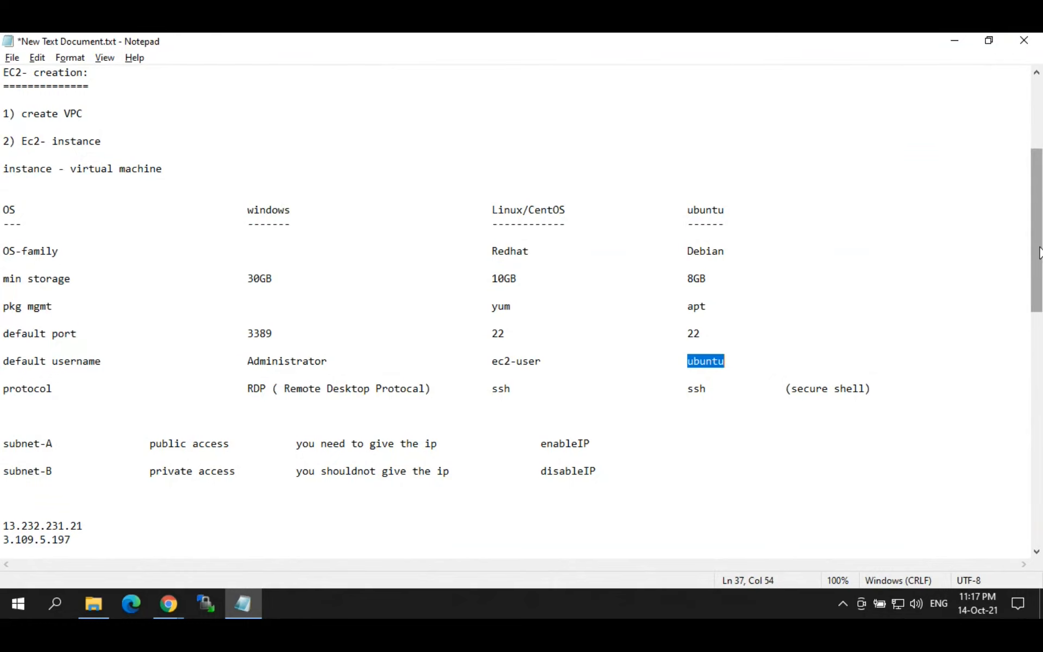
{"action": "left_click_drag", "start_coordinate": [1039, 253], "coordinate": [1039, 378]}
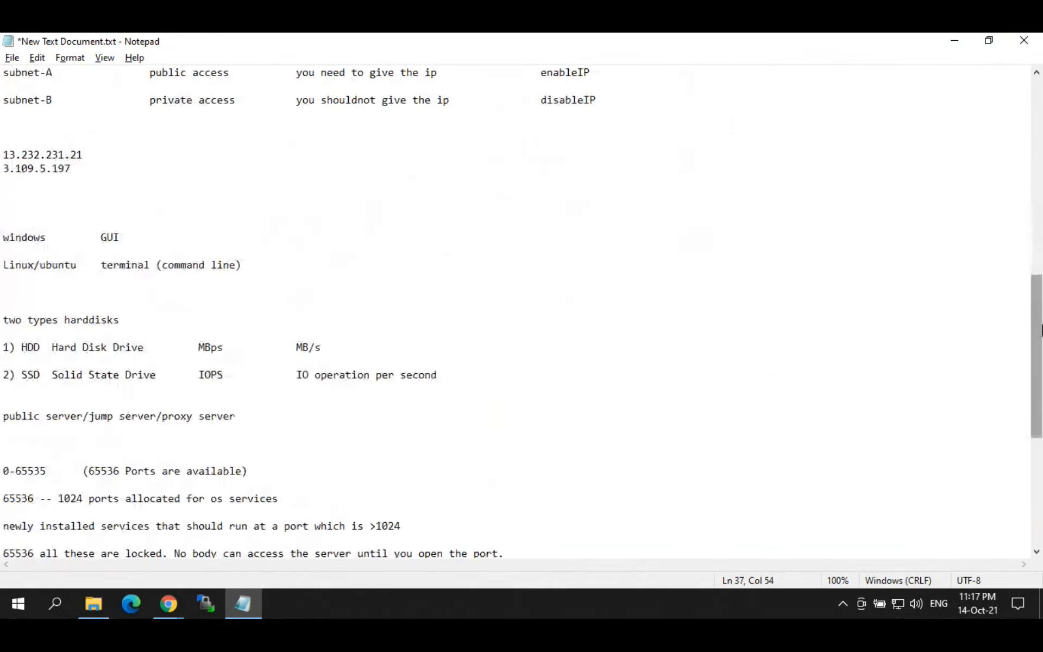
{"action": "left_click_drag", "start_coordinate": [1042, 330], "coordinate": [1039, 437]}
{"action": "left_click", "coordinate": [491, 526]}
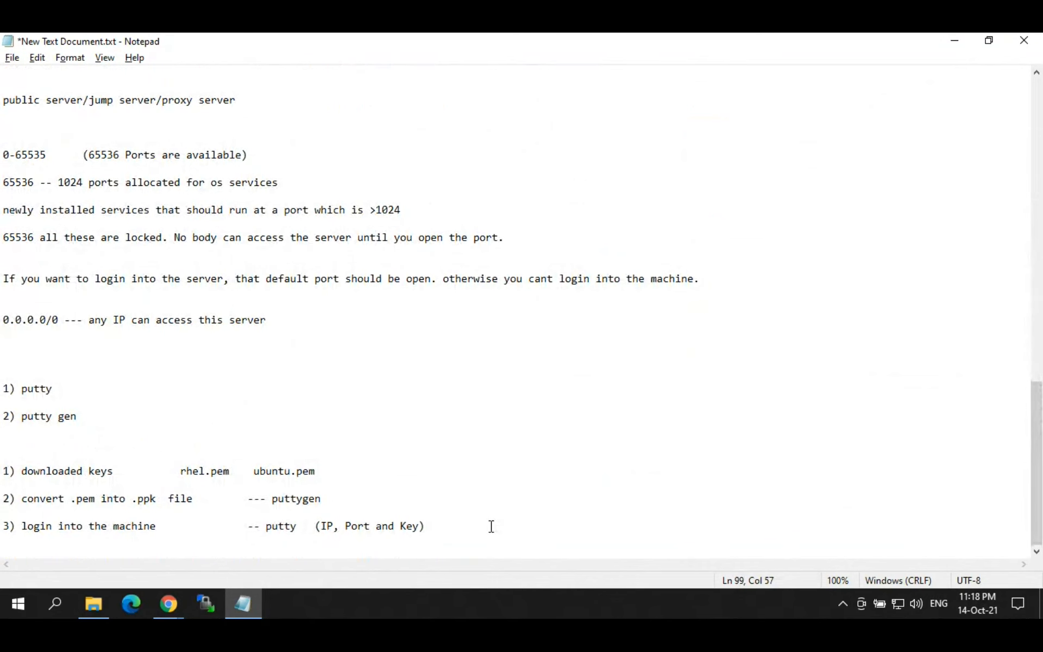
{"action": "key", "text": "Return"}
{"action": "key", "text": "Return"}
{"action": "key", "text": "Return"}
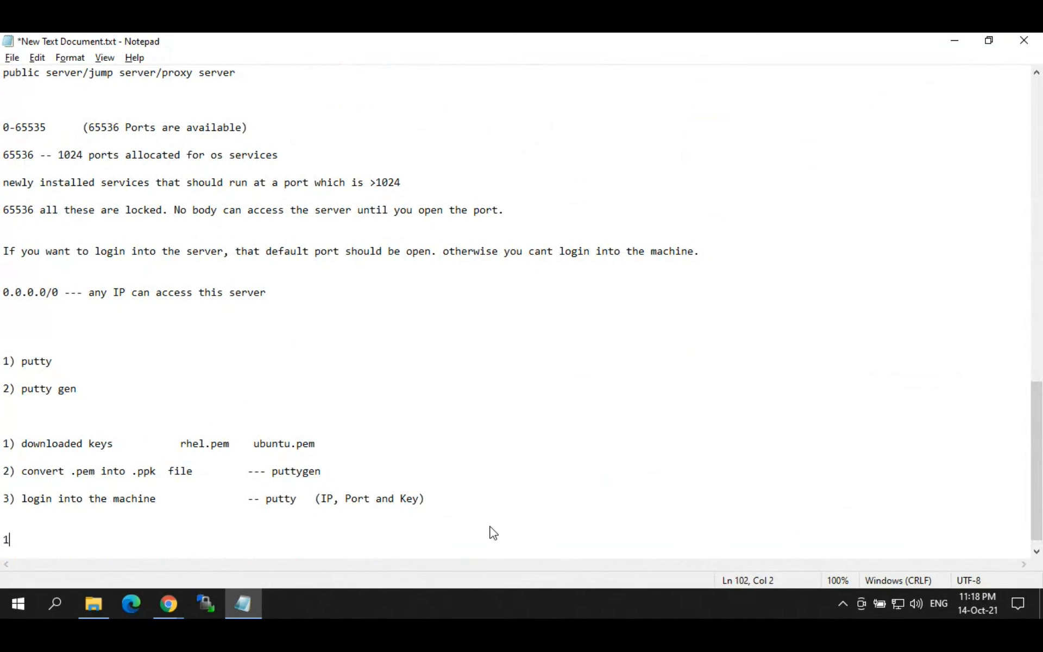
Step: Type numbered steps: create ec2-instance in linux and ubuntu, convert .pem file to .ppk, login into the machines
{"action": "type", "text": "1) create ec2-instance in"}
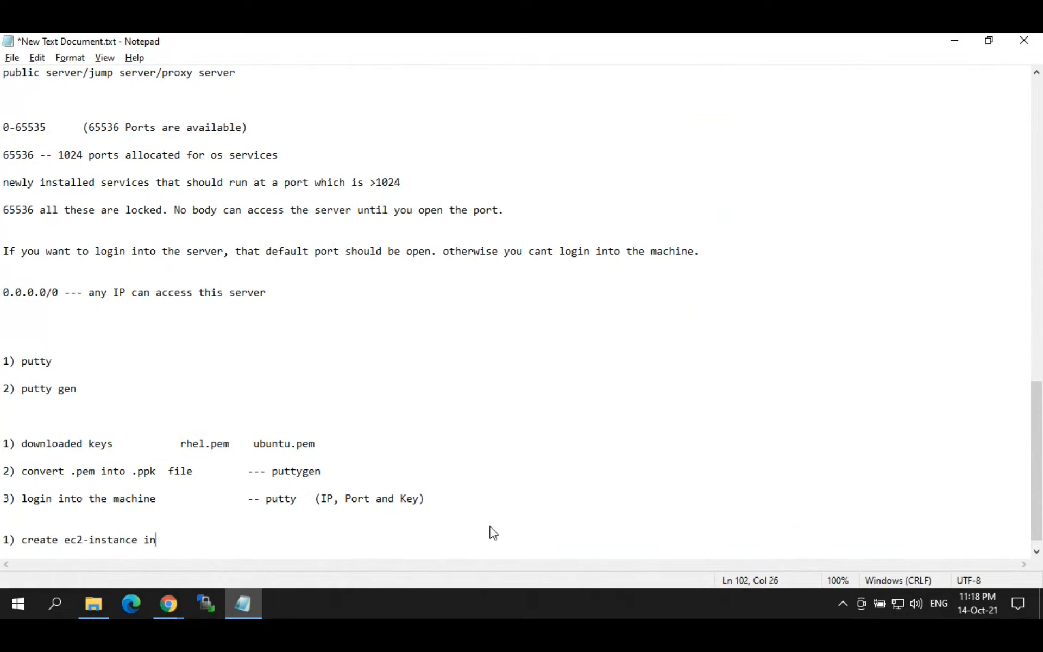
{"action": "type", "text": " linux and ubuntu"}
{"action": "key", "text": "Return"}
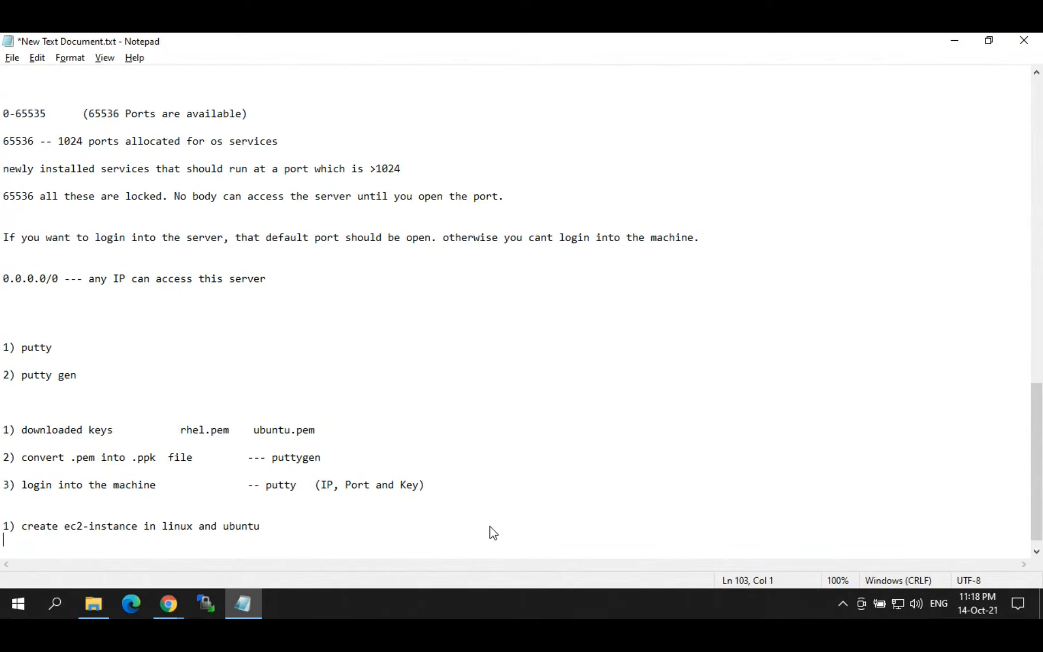
{"action": "key", "text": "Return"}
{"action": "type", "text": "2) convert"}
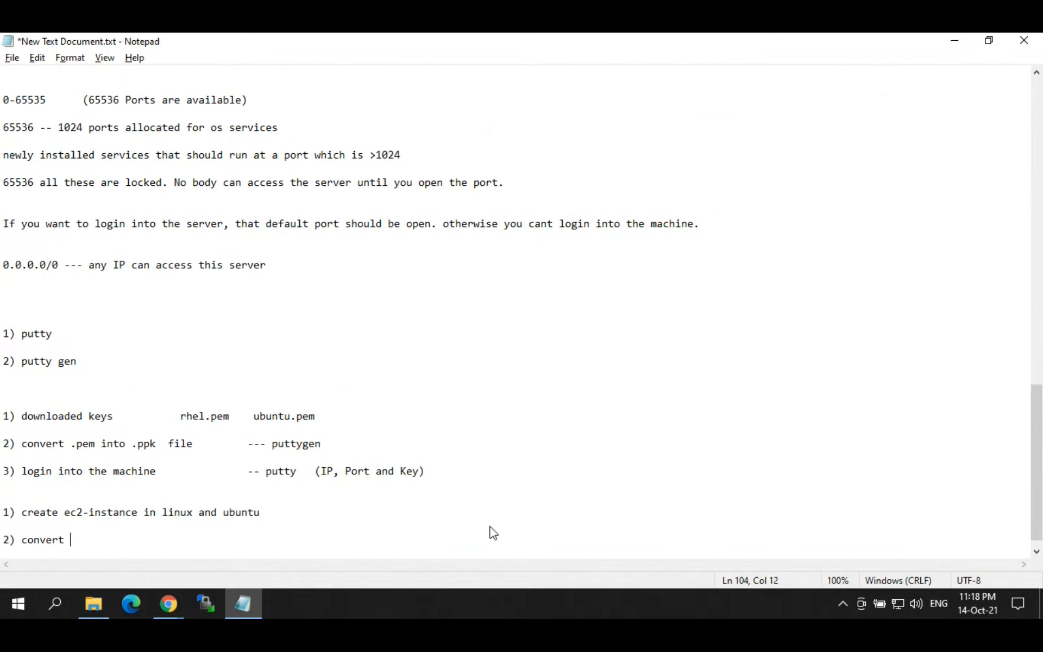
{"action": "type", "text": ".pem file to .ppk"}
{"action": "key", "text": "Return"}
{"action": "key", "text": "Return"}
{"action": "type", "text": "3"}
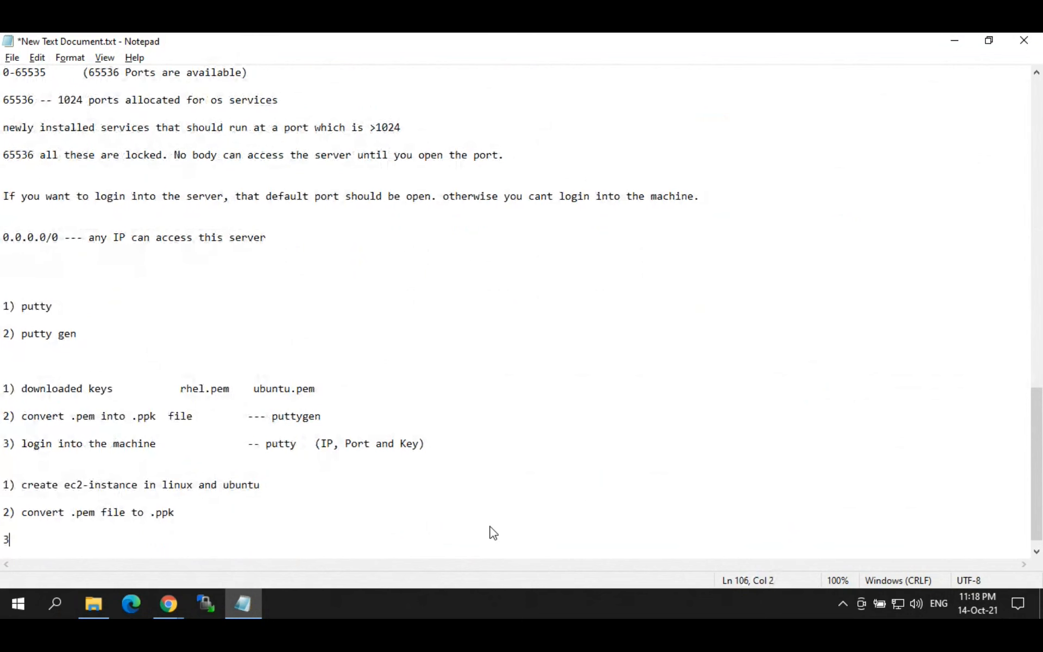
{"action": "type", "text": ") lopgi"}
{"action": "type", "text": "gin in"}
{"action": "type", "text": "to the machin"}
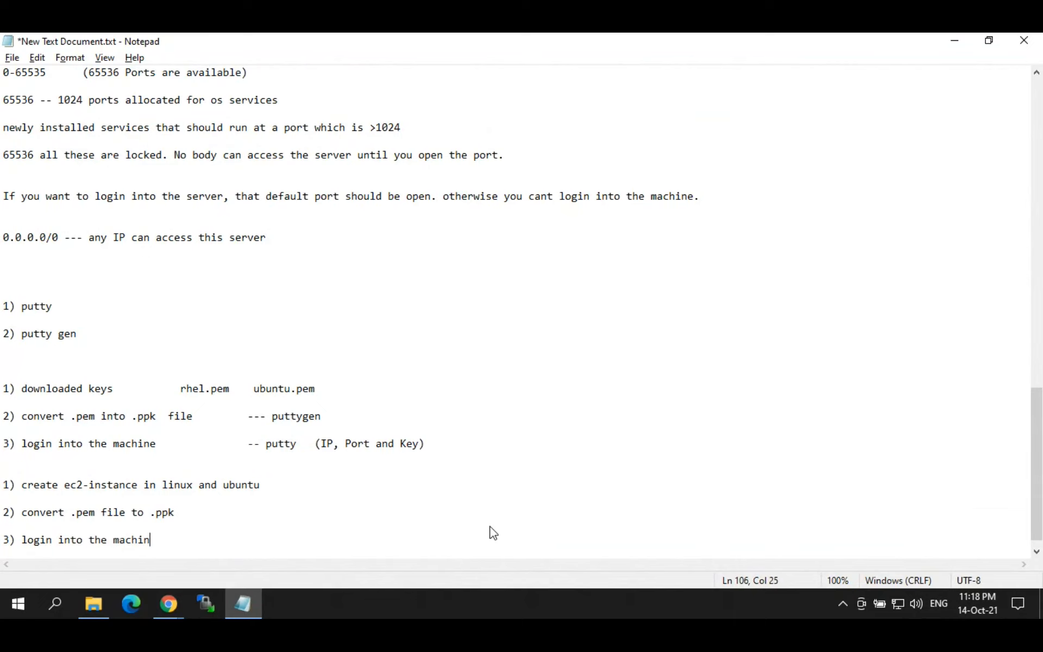
{"action": "type", "text": "es"}
{"action": "key", "text": "Return"}
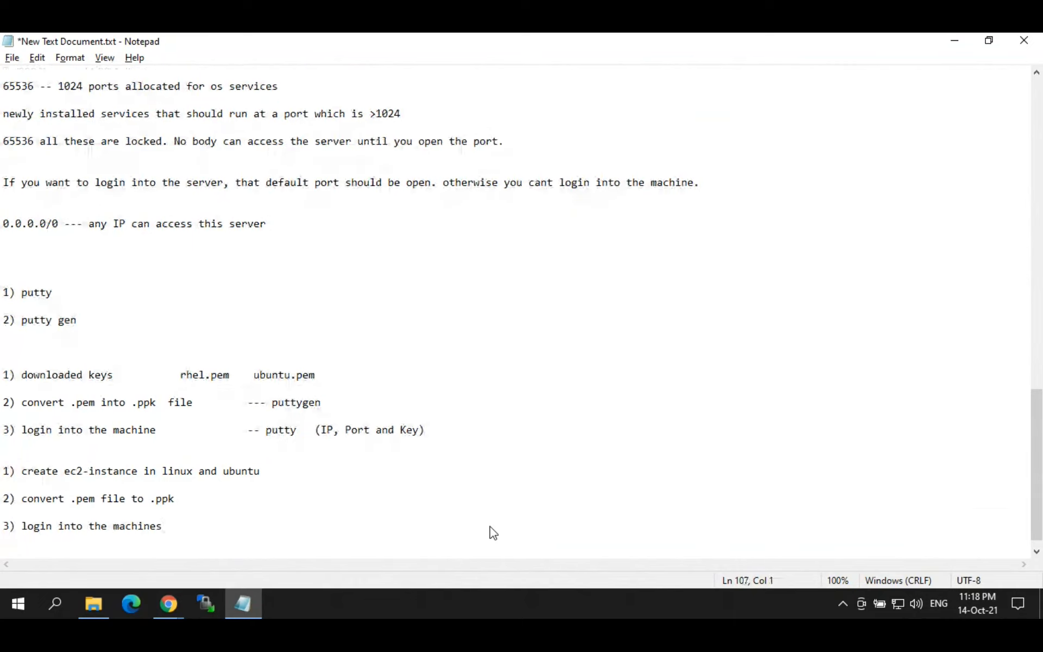
Step: Select the three new steps, then return to the EC2 instances console window in Chrome
{"action": "left_click_drag", "start_coordinate": [197, 538], "coordinate": [2, 464]}
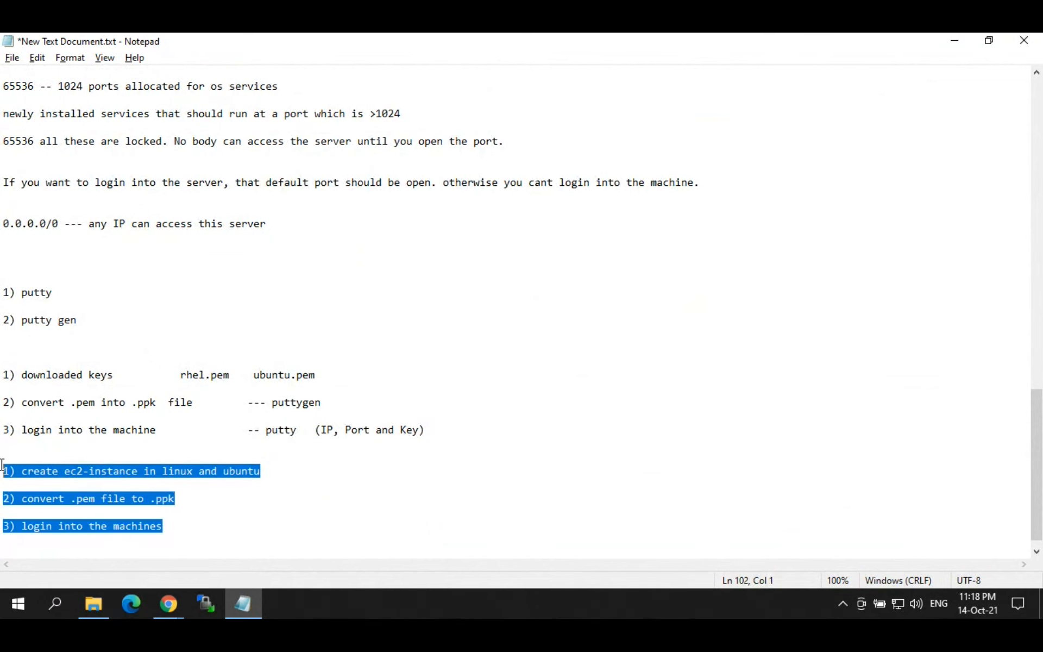
{"action": "left_click", "coordinate": [203, 486]}
{"action": "left_click", "coordinate": [169, 602]}
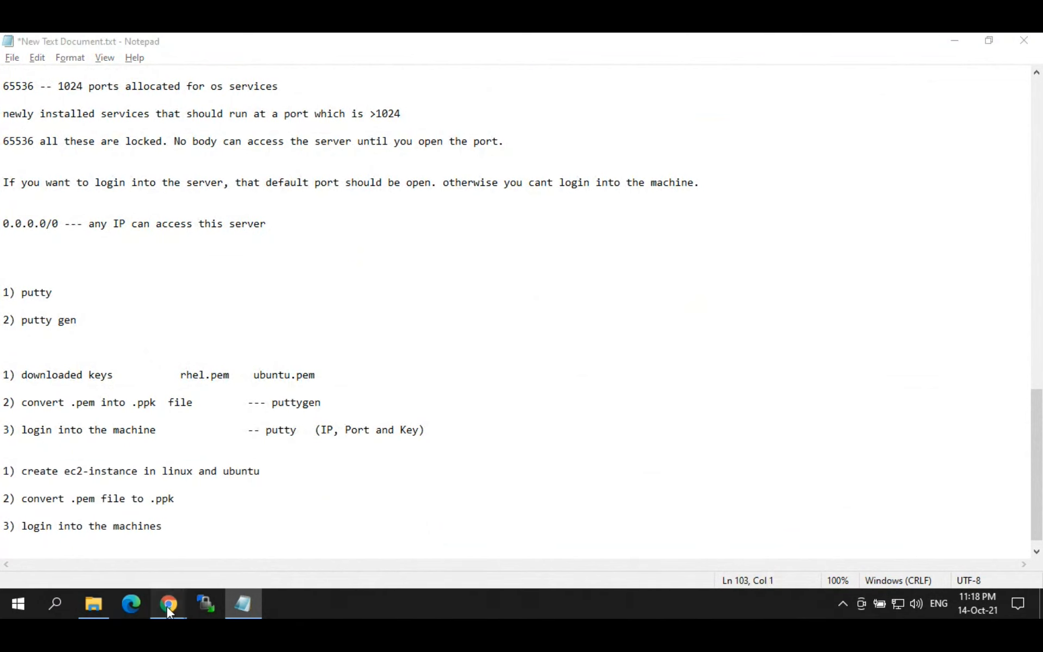
{"action": "left_click", "coordinate": [96, 540]}
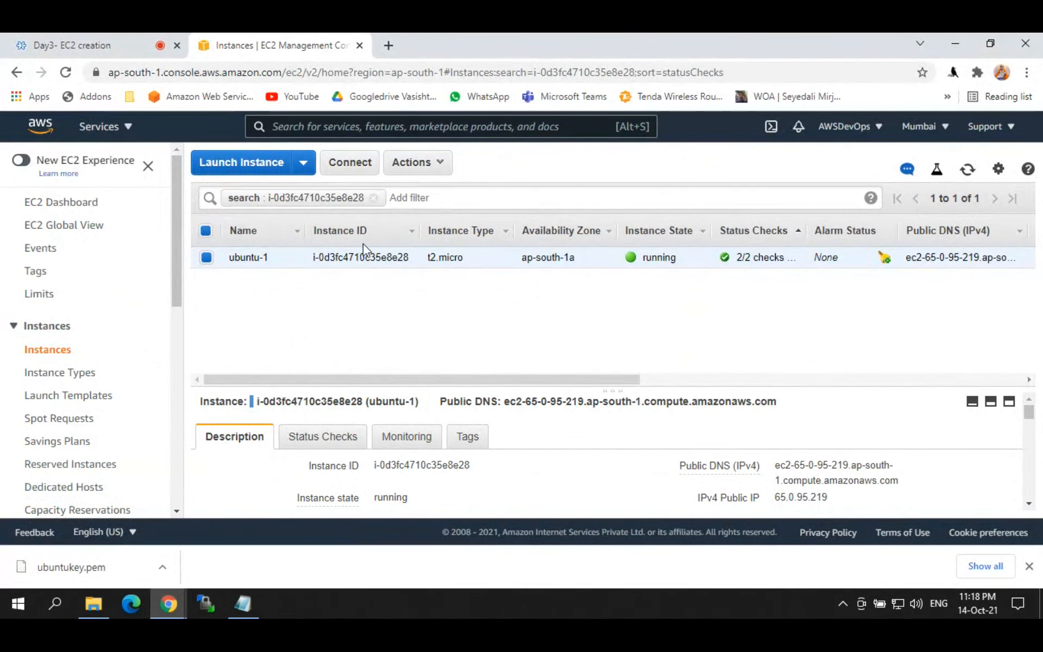
Step: Clear the instance ID filter, select ubuntu-1, and copy its public IP 65.0.95.219
{"action": "left_click", "coordinate": [374, 198]}
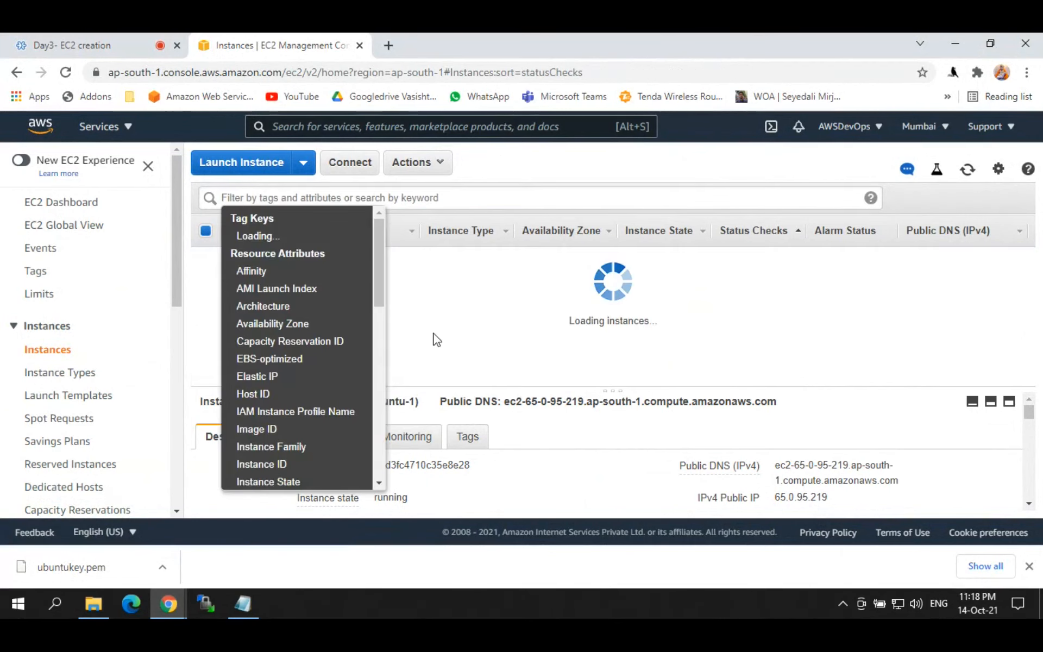
{"action": "left_click", "coordinate": [420, 306]}
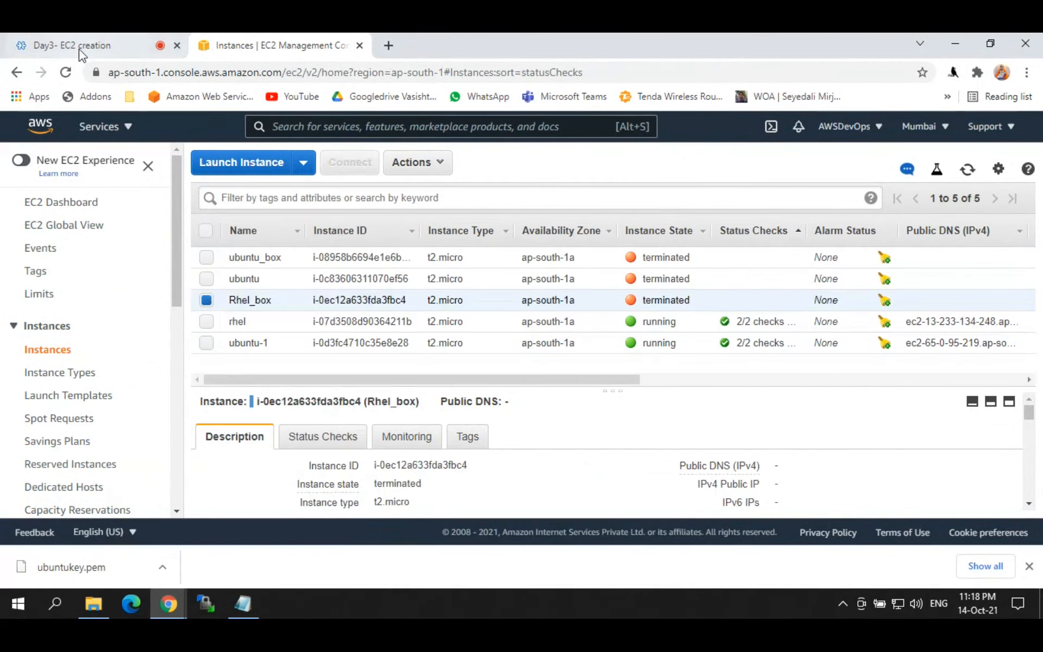
{"action": "left_click", "coordinate": [103, 46]}
{"action": "left_click", "coordinate": [279, 43]}
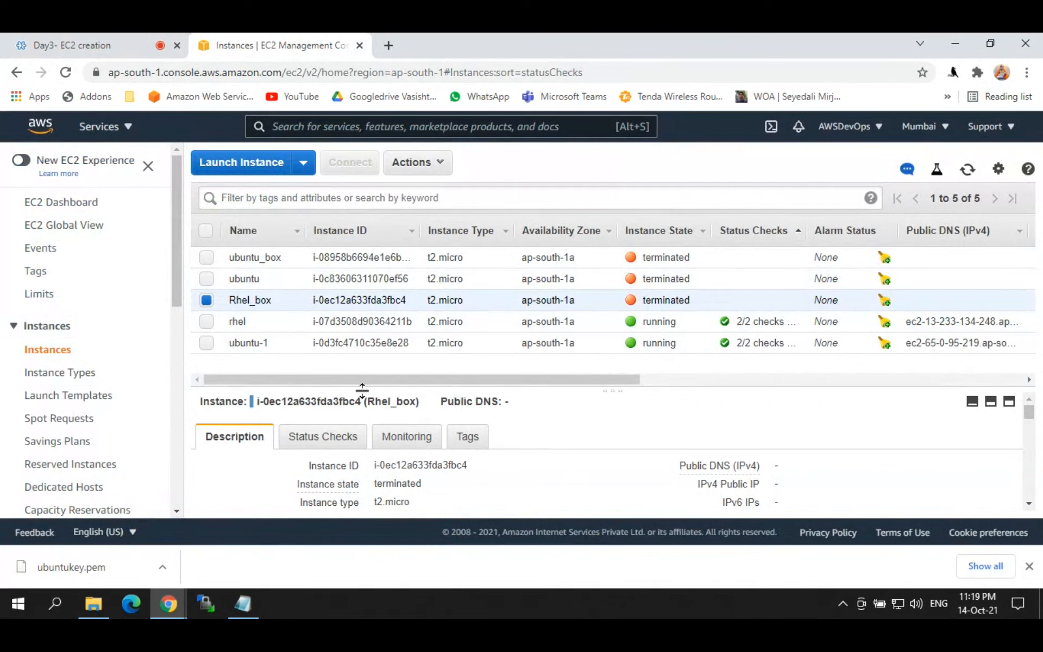
{"action": "left_click", "coordinate": [237, 345]}
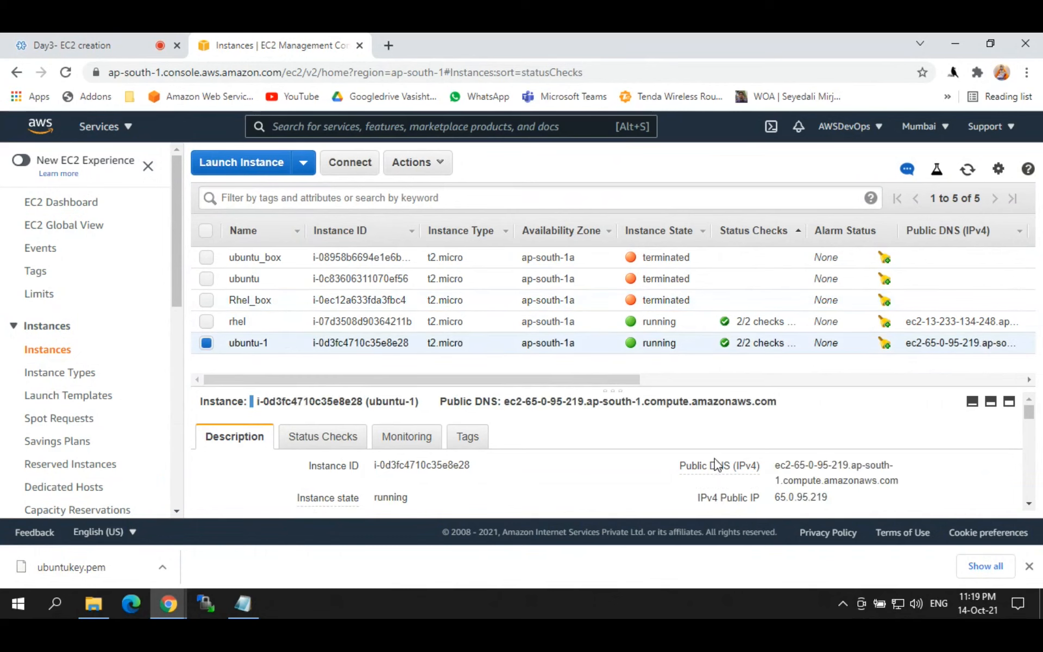
{"action": "left_click", "coordinate": [840, 498]}
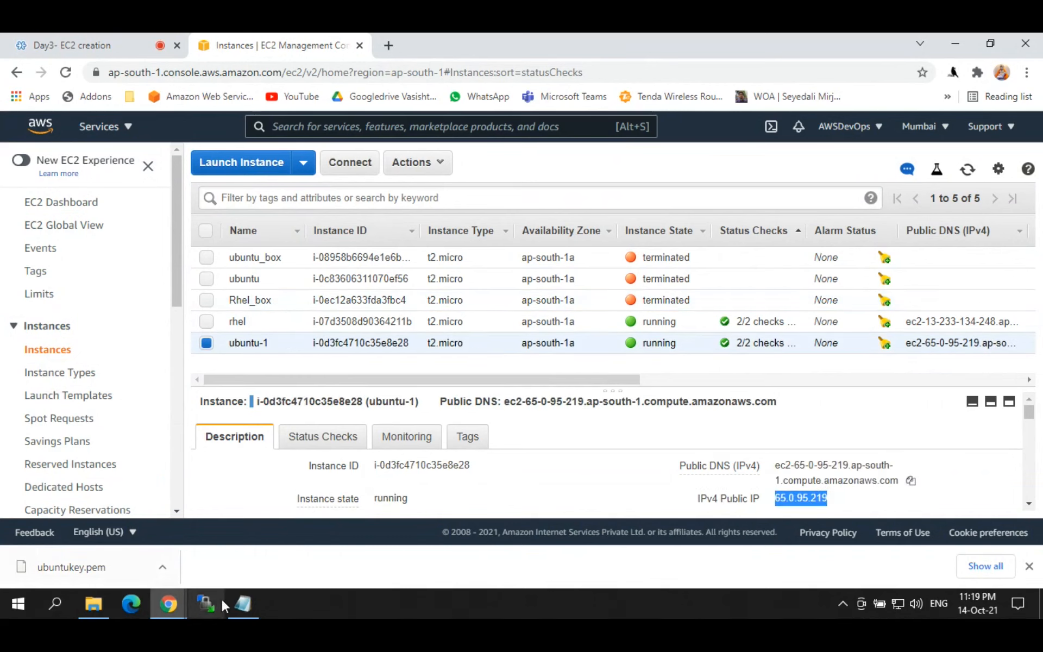
Step: Launch PuTTY with the pasted host 65.0.95.219 and ubuntukey.ppk as the SSH authentication key
{"action": "left_click", "coordinate": [54, 603]}
{"action": "type", "text": "putt"}
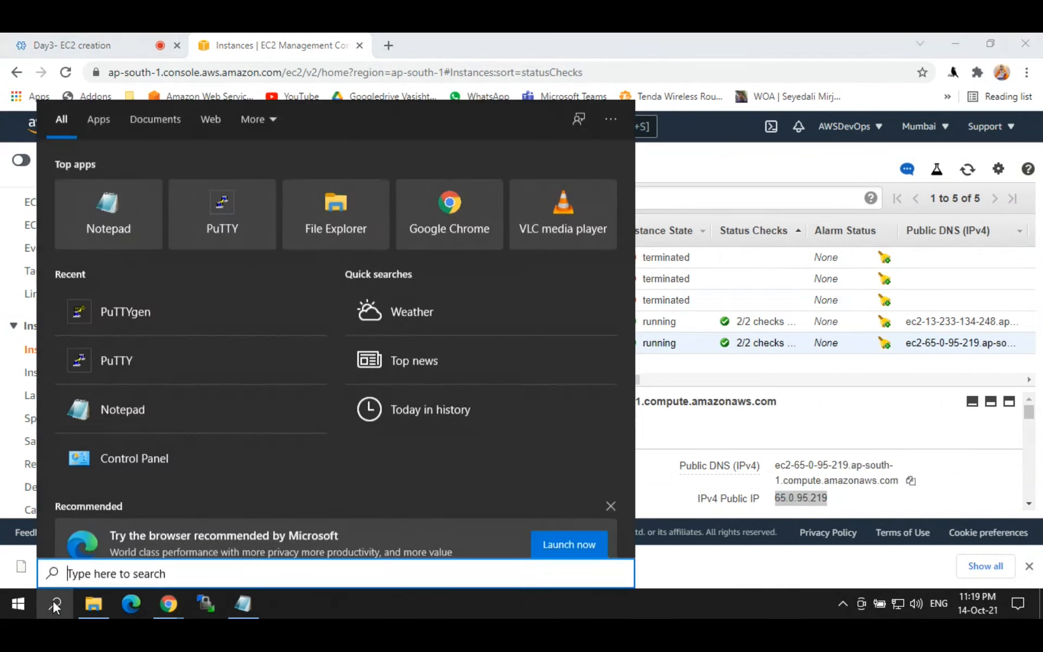
{"action": "type", "text": "y"}
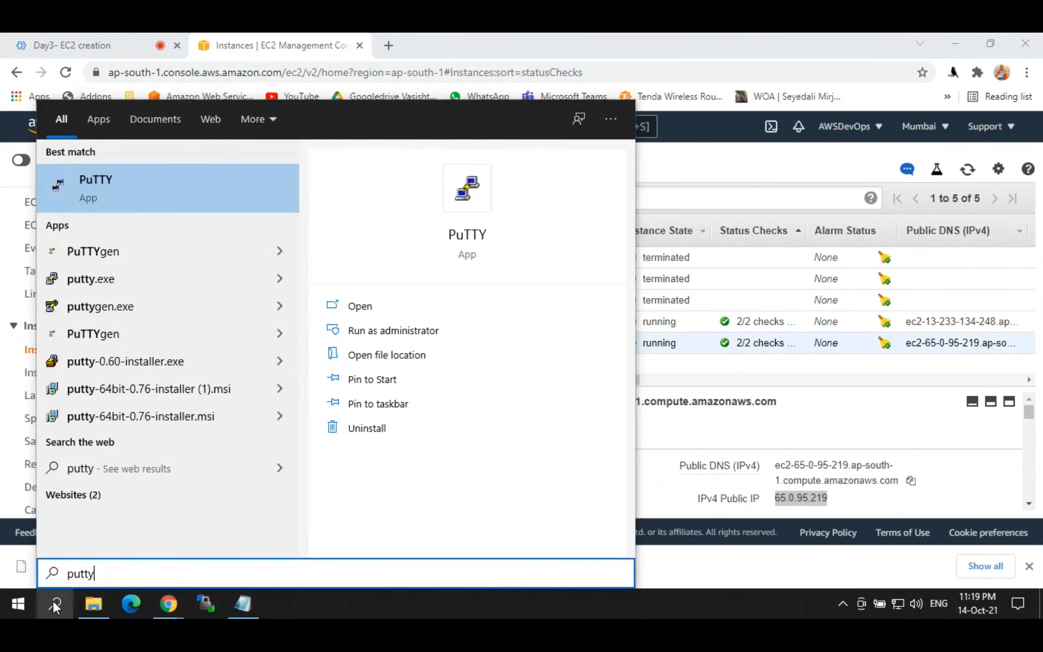
{"action": "key", "text": "Return"}
{"action": "key", "text": "ctrl+v"}
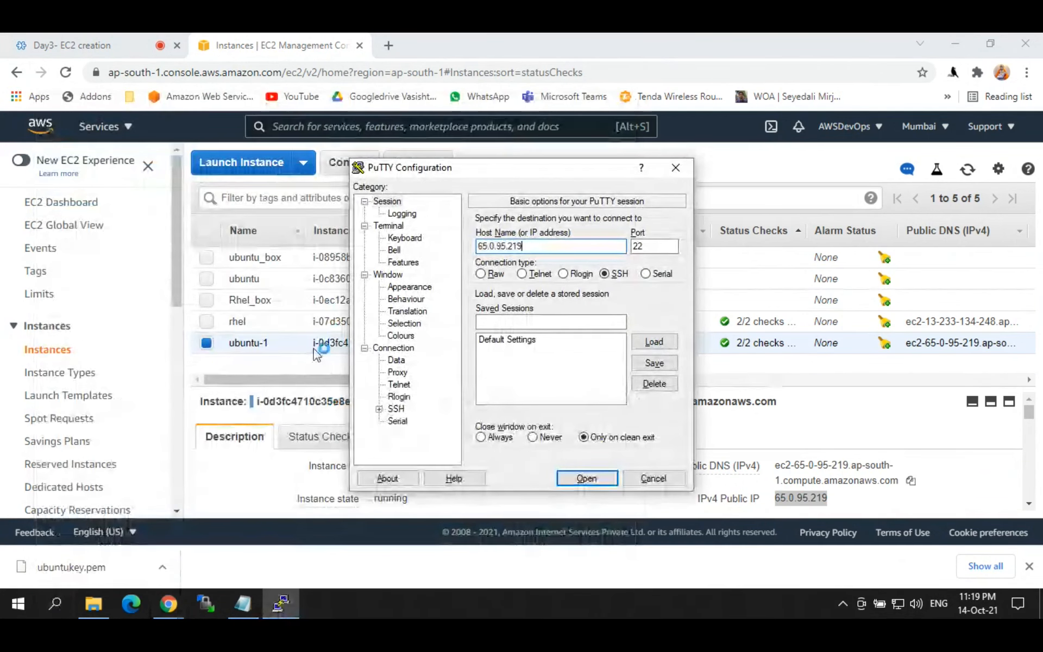
{"action": "left_click", "coordinate": [380, 407]}
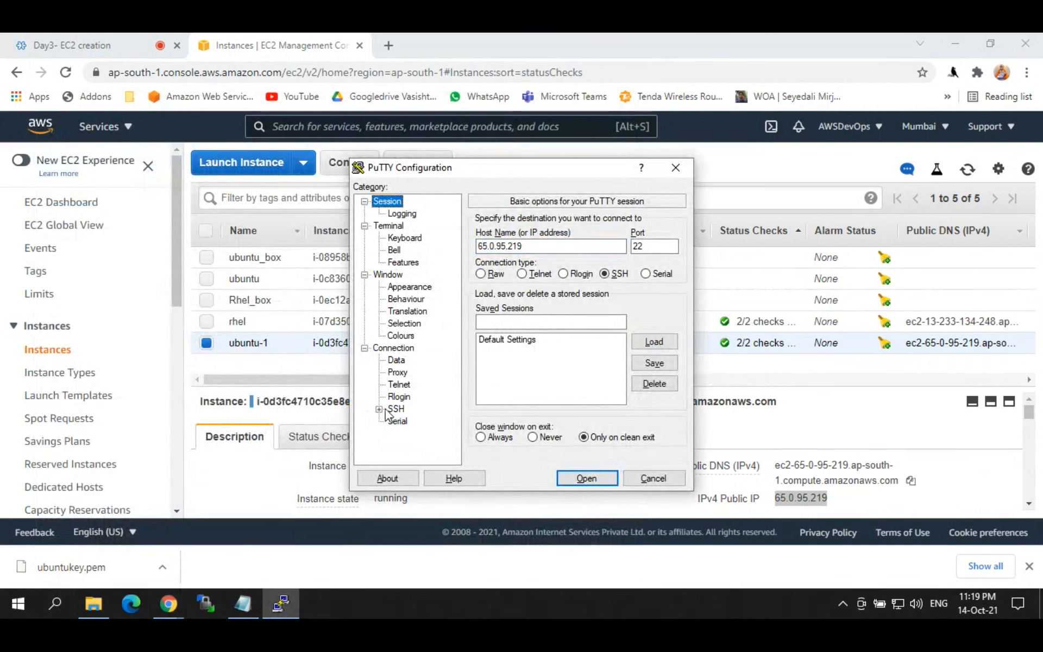
{"action": "left_click", "coordinate": [381, 409]}
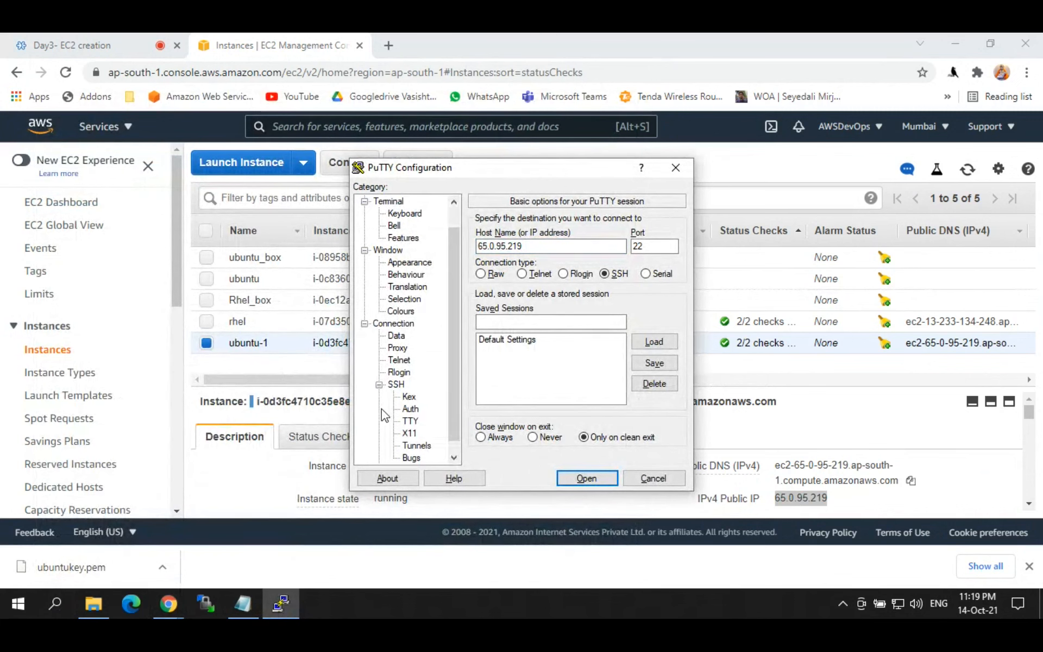
{"action": "left_click", "coordinate": [409, 409]}
{"action": "left_click", "coordinate": [658, 363]}
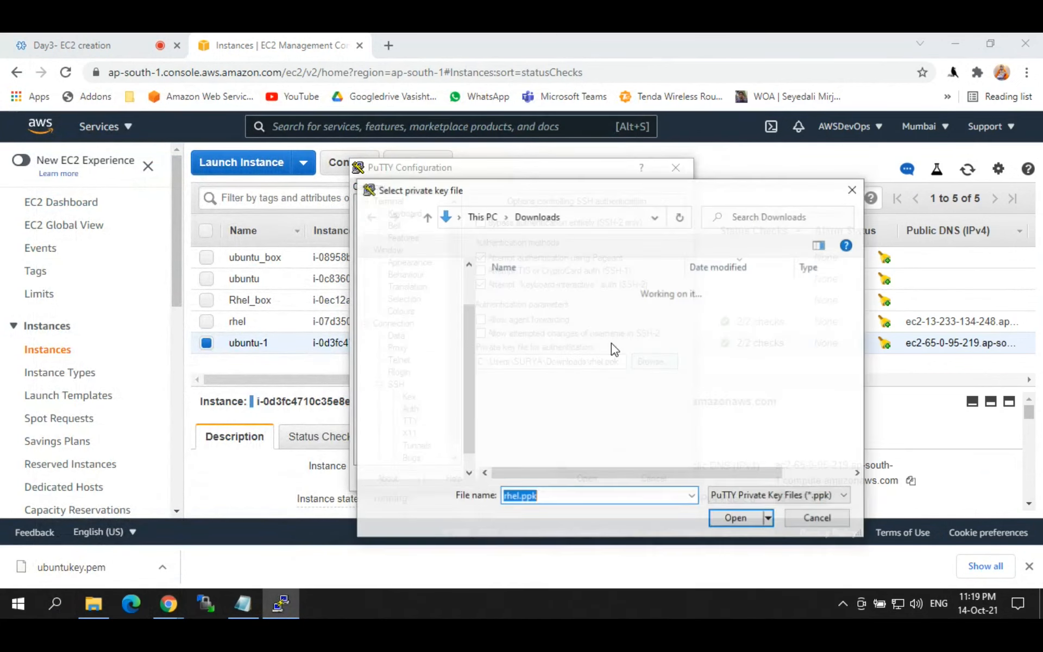
{"action": "left_click", "coordinate": [538, 310]}
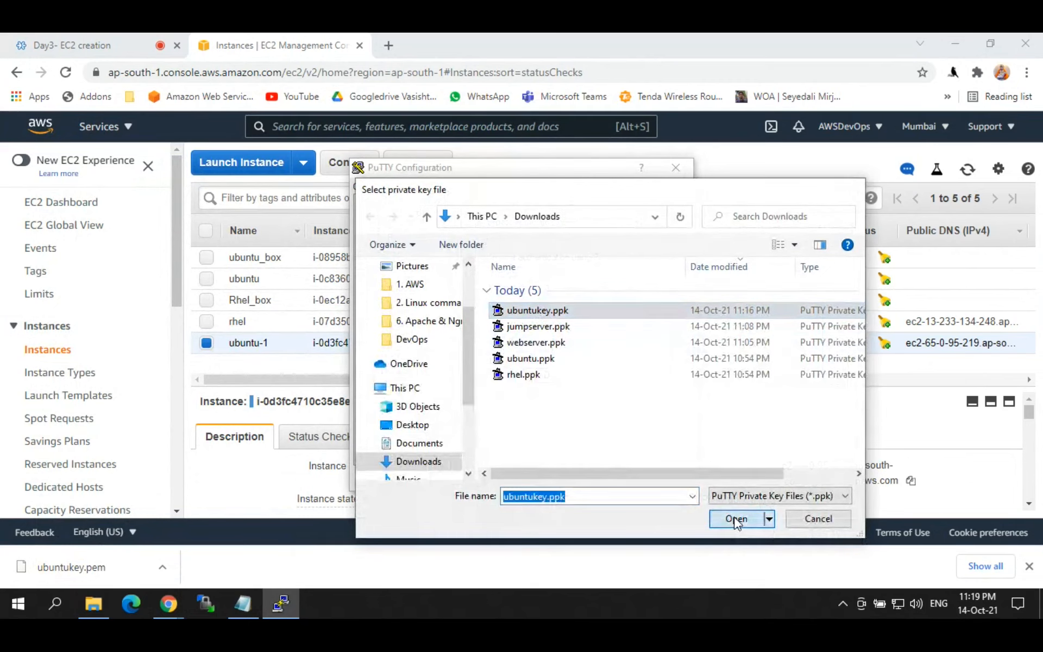
{"action": "left_click", "coordinate": [737, 518]}
Step: Connect, dismiss the key-exchange fatal error, and close the PuTTY window
{"action": "left_click", "coordinate": [585, 478]}
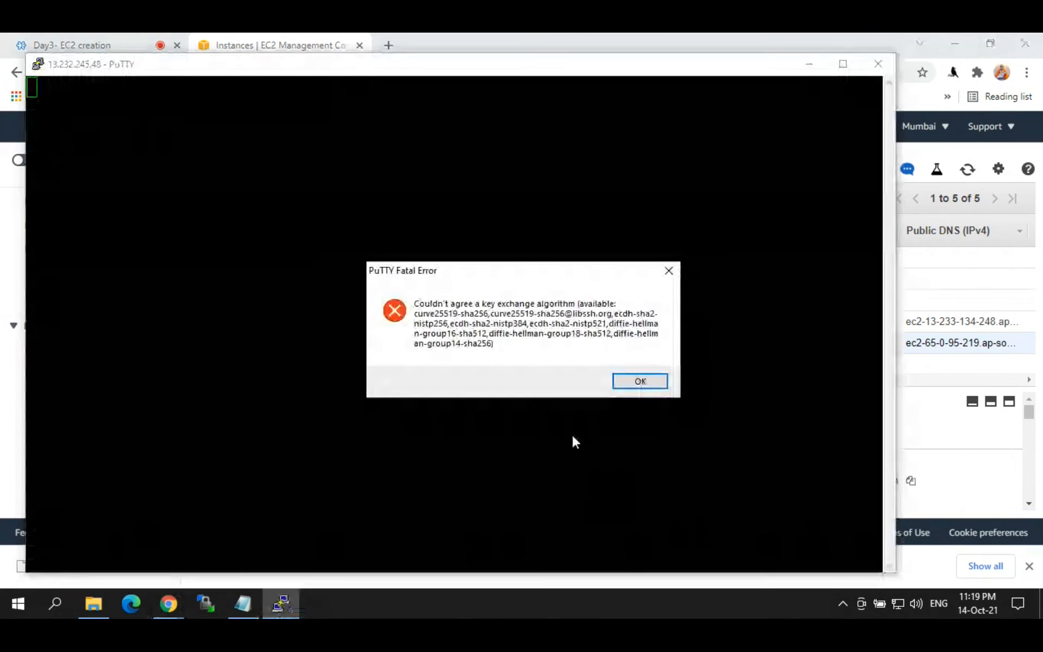
{"action": "left_click", "coordinate": [626, 386]}
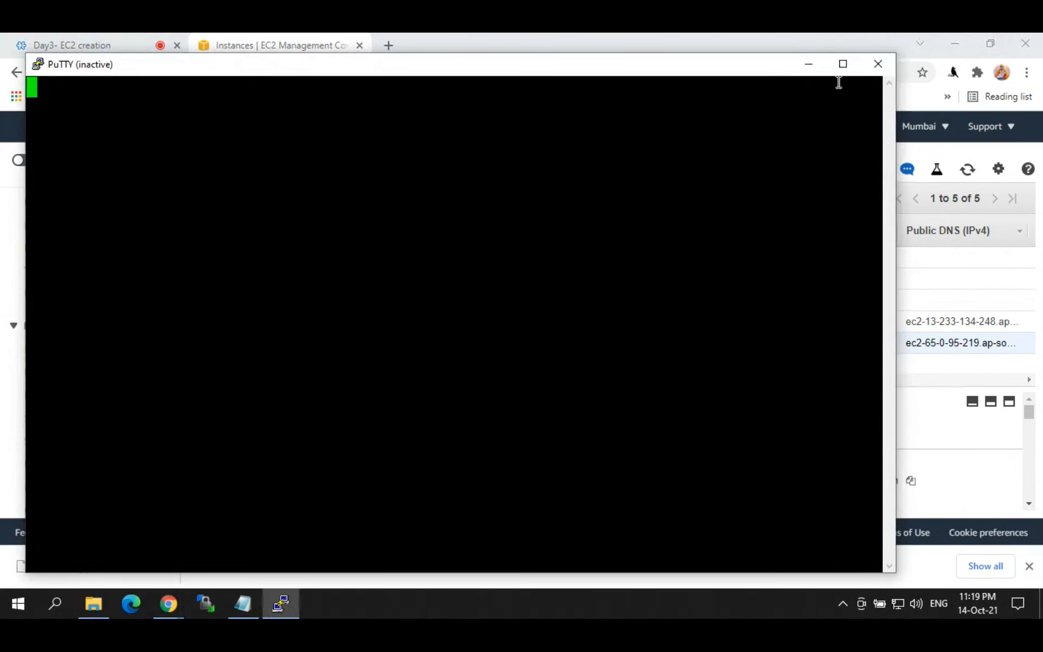
{"action": "left_click", "coordinate": [878, 64]}
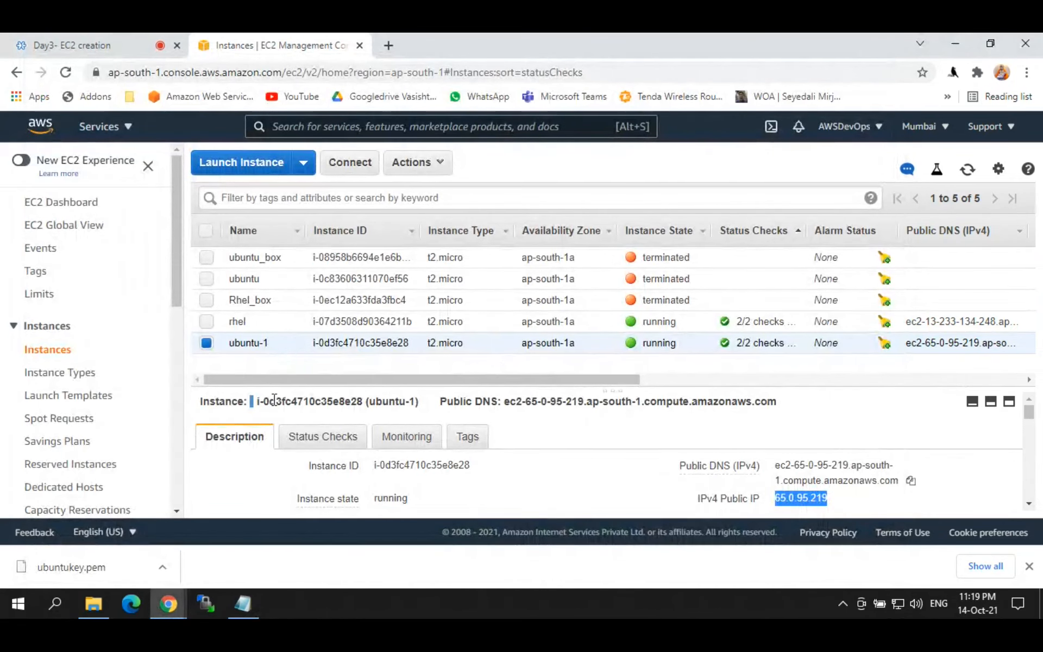
Step: Copy ubuntu-1's public IPv4 address from the EC2 instances page and minimize the browser
{"action": "mouse_move", "coordinate": [171, 613]}
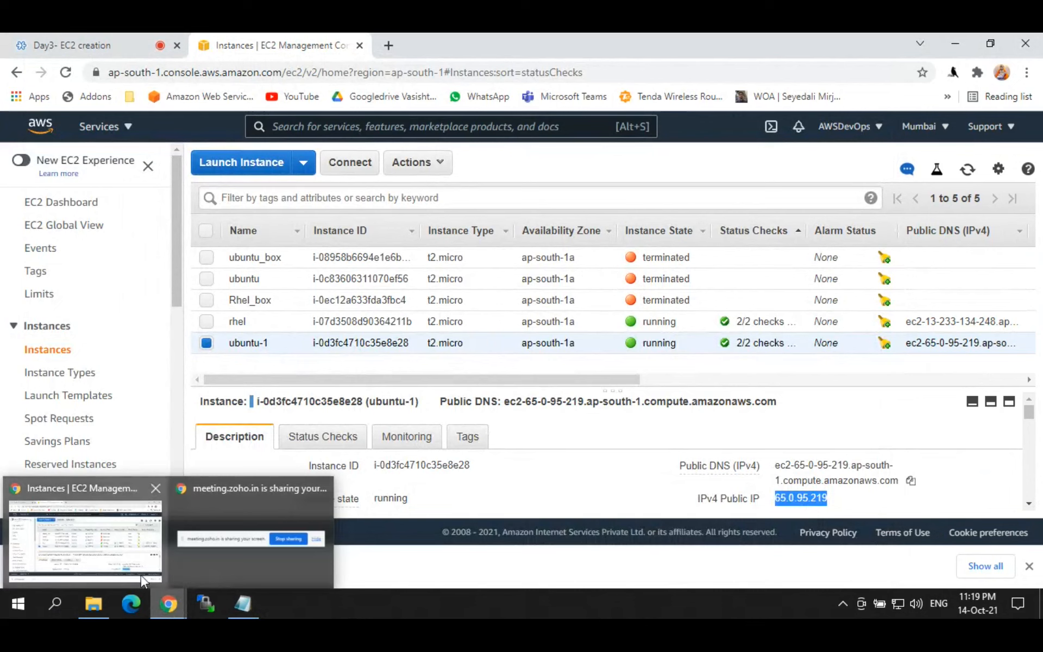
{"action": "left_click", "coordinate": [118, 555]}
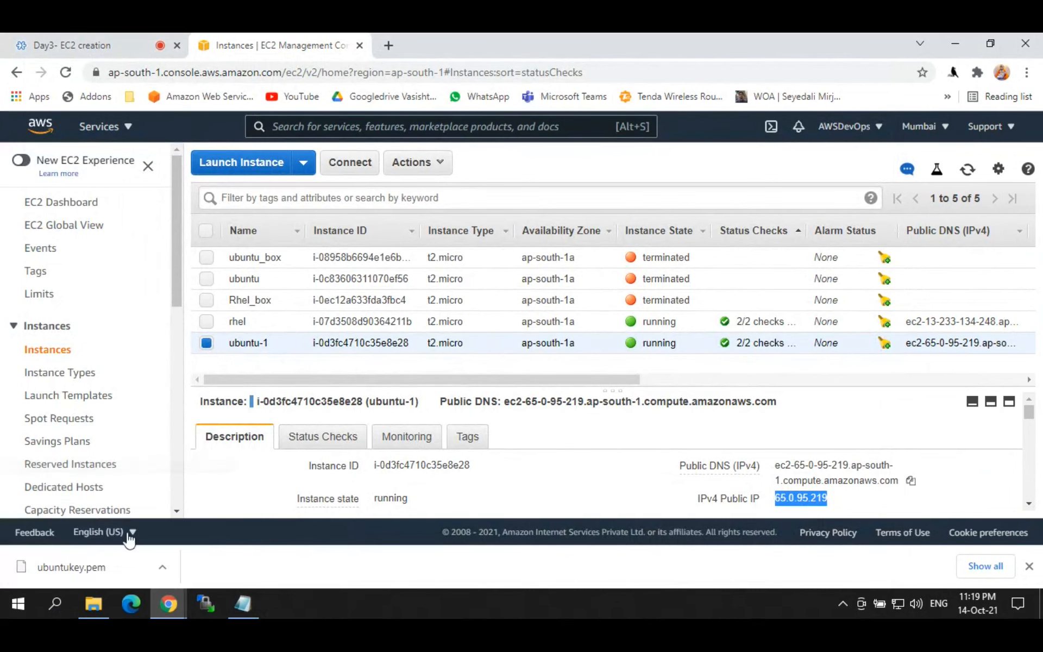
{"action": "left_click", "coordinate": [840, 498]}
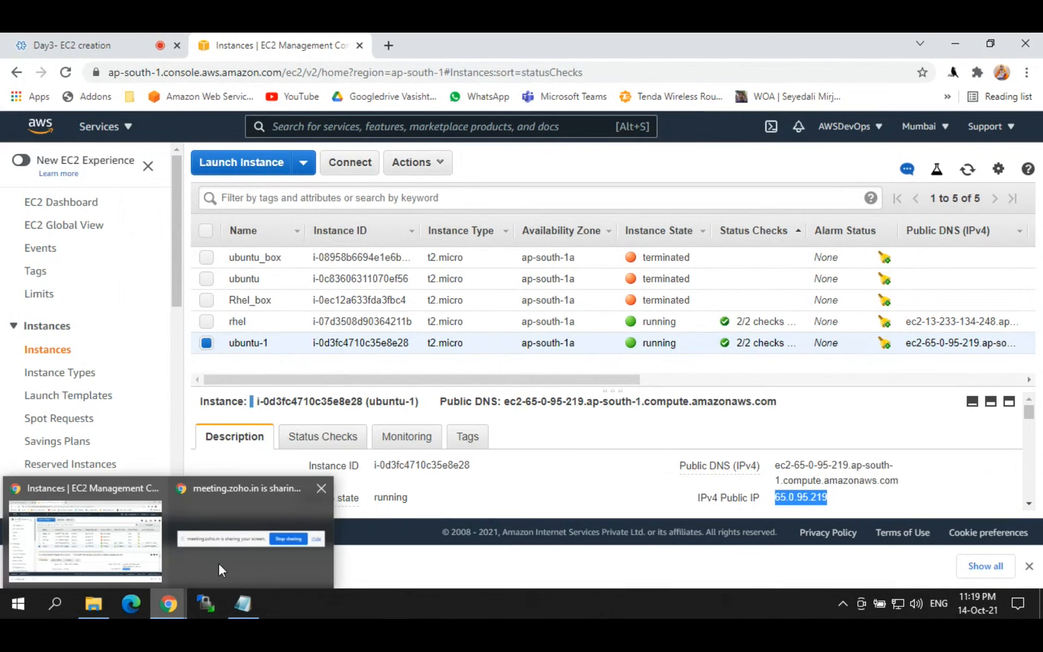
{"action": "left_click", "coordinate": [958, 38]}
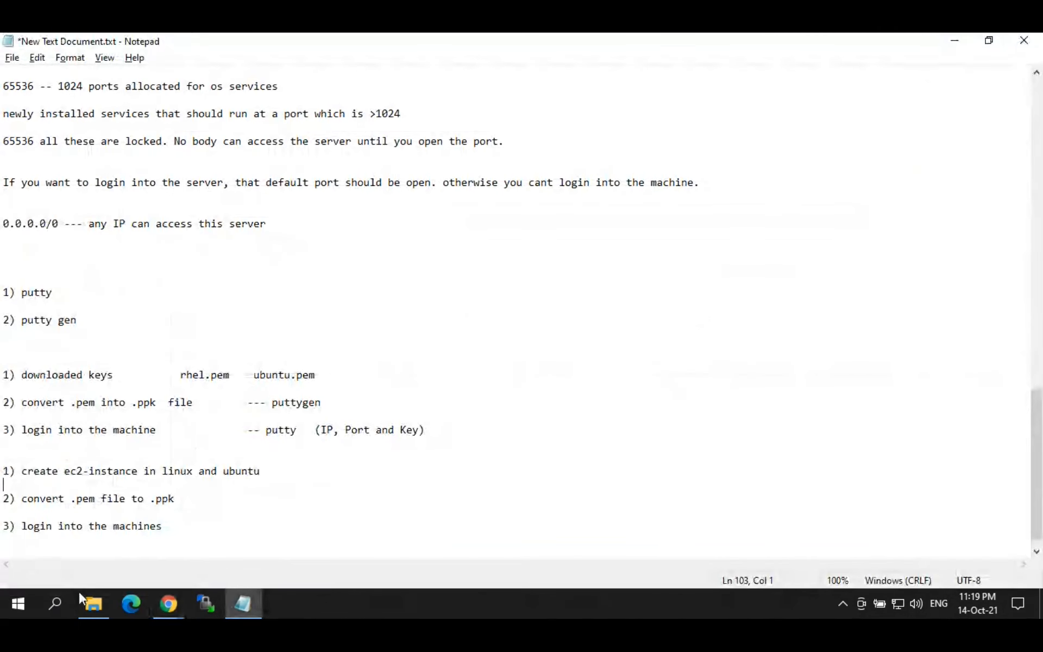
Step: Copy ubuntukey.ppk from Downloads and paste it into the Desktop folder
{"action": "left_click", "coordinate": [91, 603]}
{"action": "left_click", "coordinate": [203, 225]}
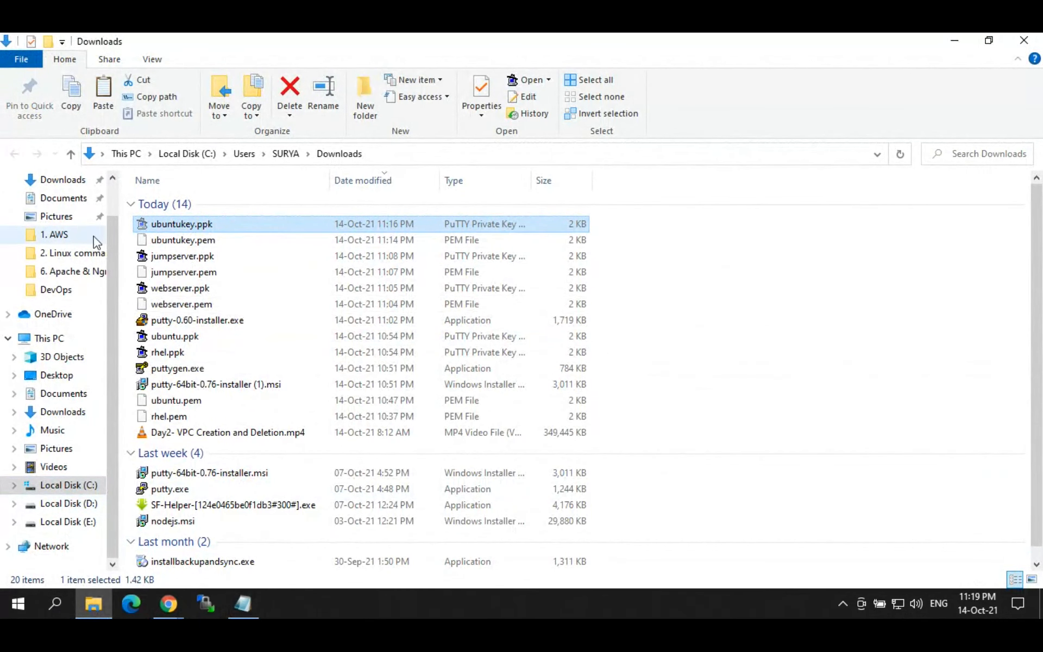
{"action": "scroll", "coordinate": [87, 228], "scroll_direction": "up", "scroll_amount": 1}
{"action": "left_click", "coordinate": [71, 215]}
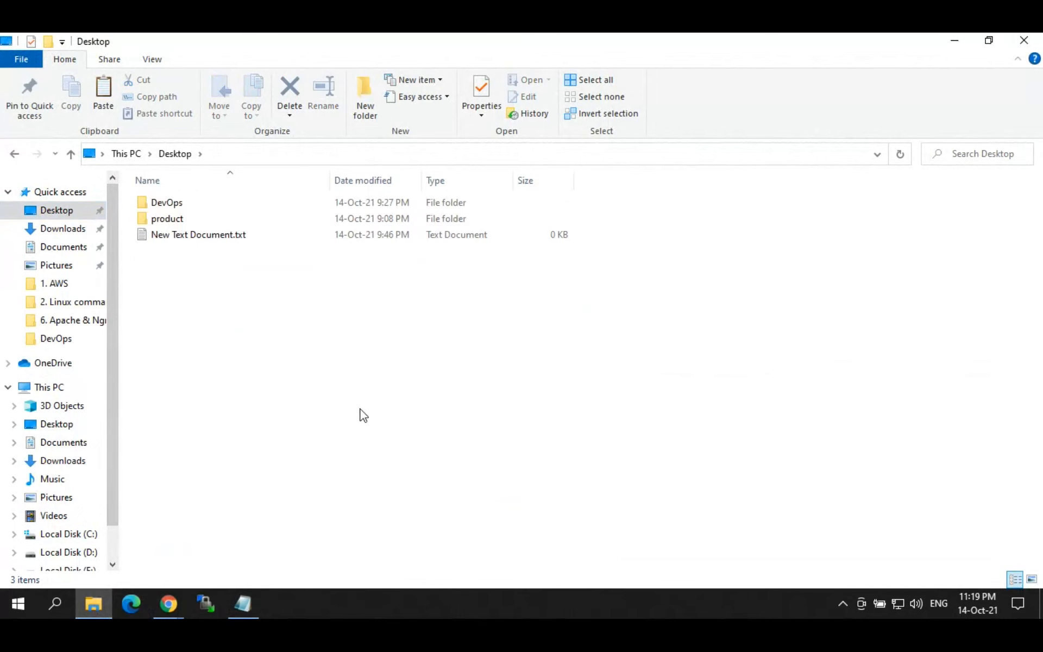
{"action": "key", "text": "ctrl+v"}
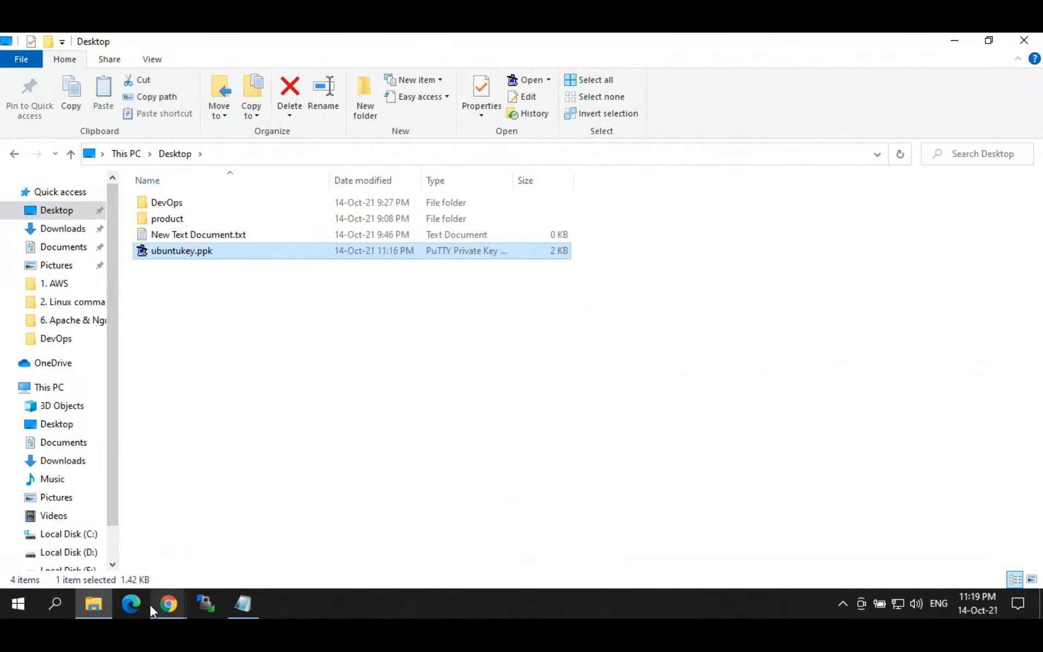
Step: Find PuTTY through Windows search and launch it
{"action": "left_click", "coordinate": [50, 602]}
{"action": "type", "text": "putty"}
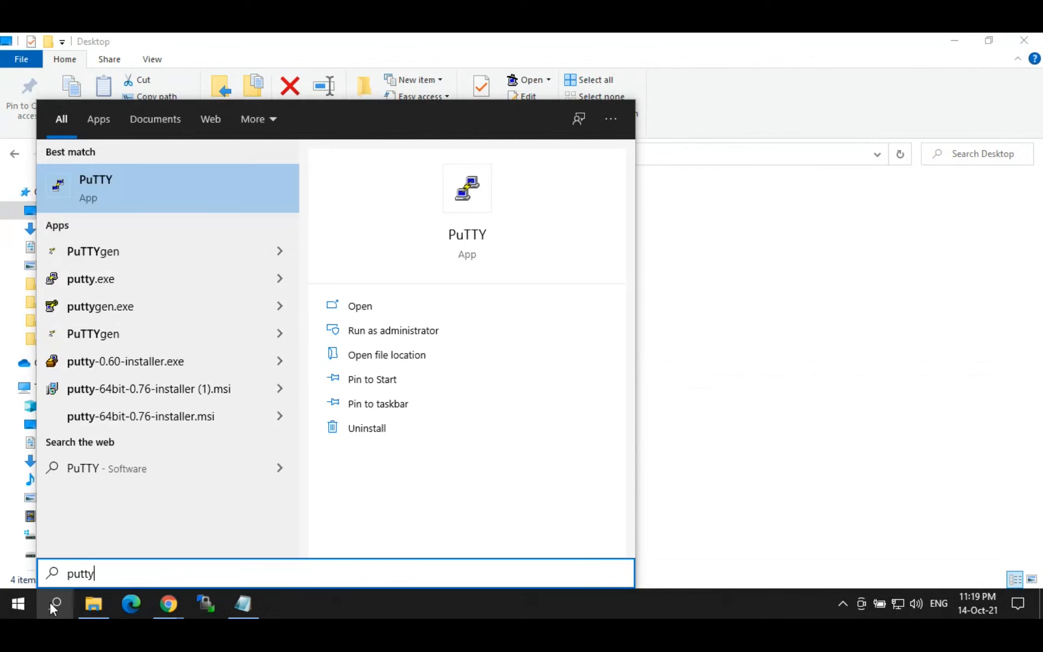
{"action": "key", "text": "Return"}
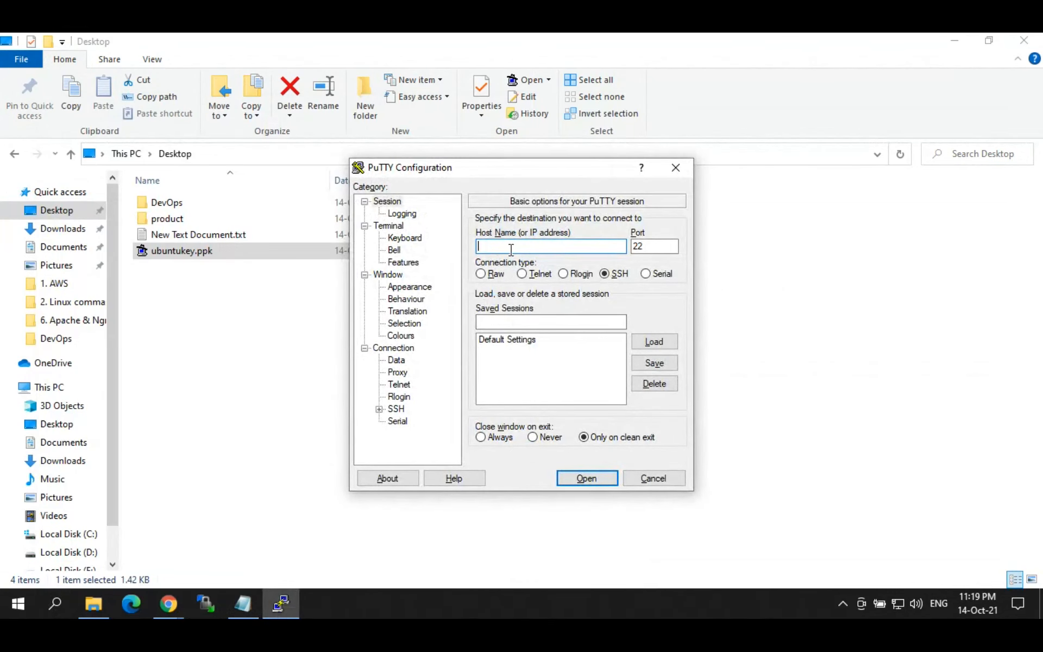
Step: Copy ubuntu-1's public IPv4 address 65.0.95.219 from the EC2 instances page and check its key name
{"action": "left_click", "coordinate": [168, 603]}
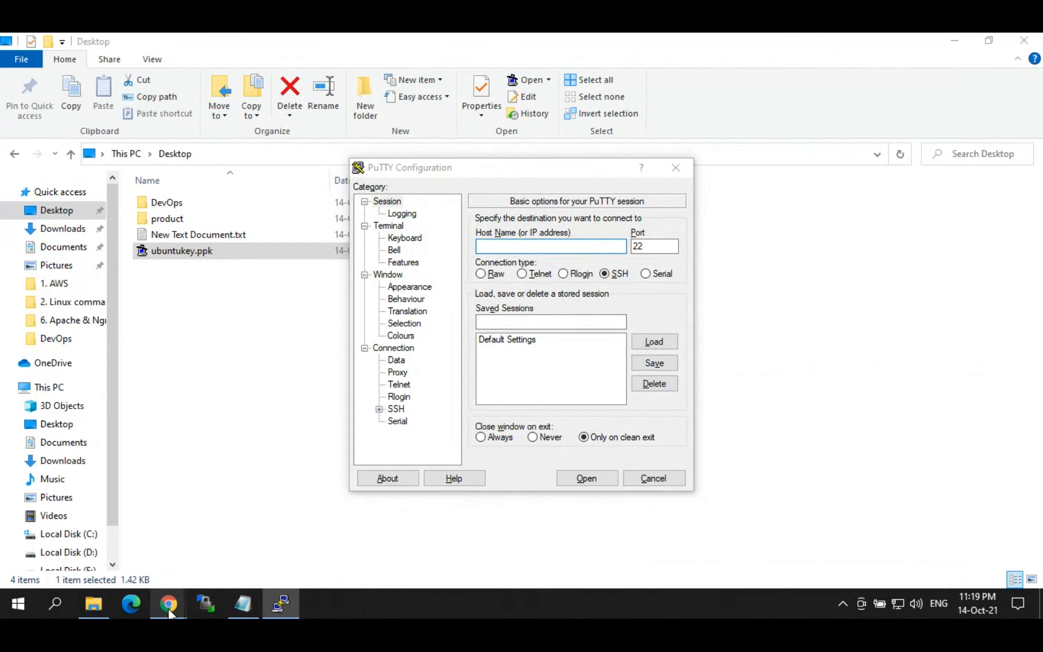
{"action": "left_click", "coordinate": [87, 533]}
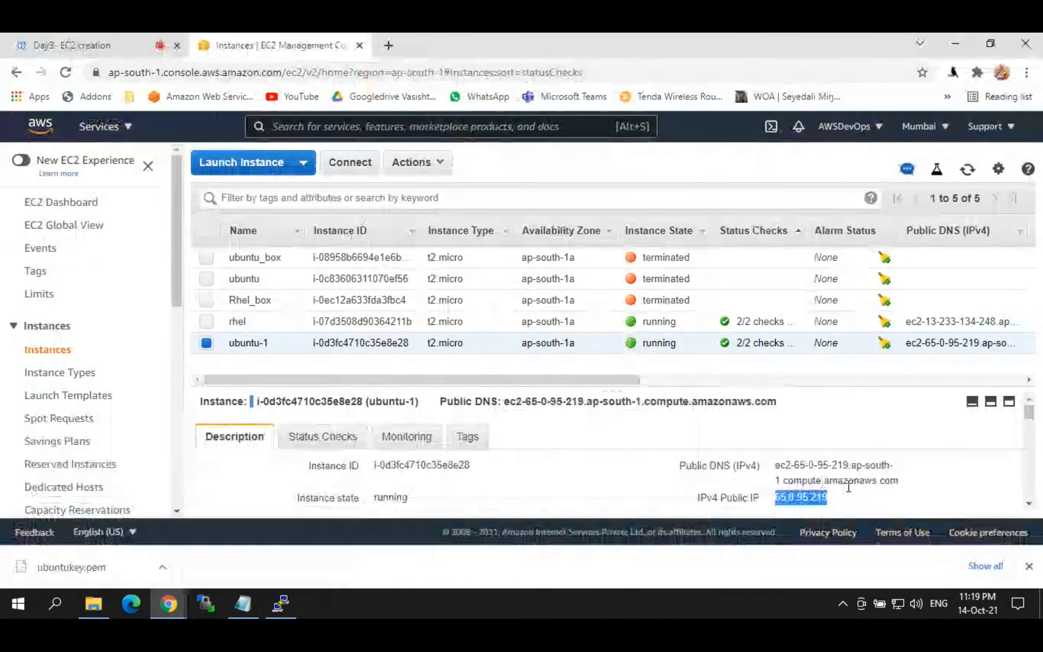
{"action": "left_click", "coordinate": [838, 501]}
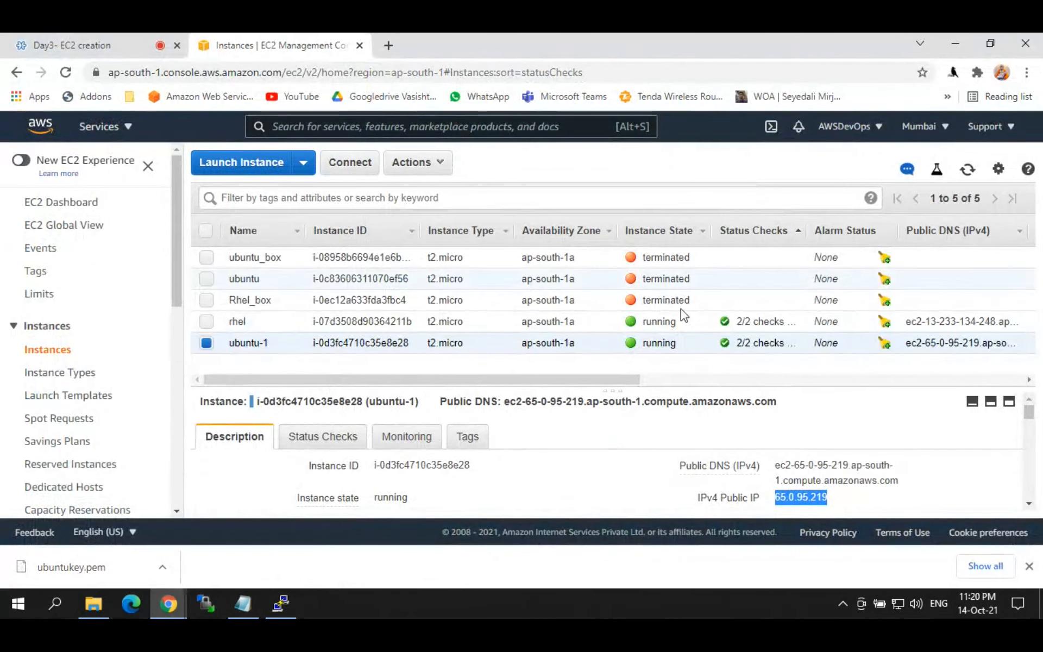
{"action": "scroll", "coordinate": [629, 380], "scroll_direction": "right", "scroll_amount": 1}
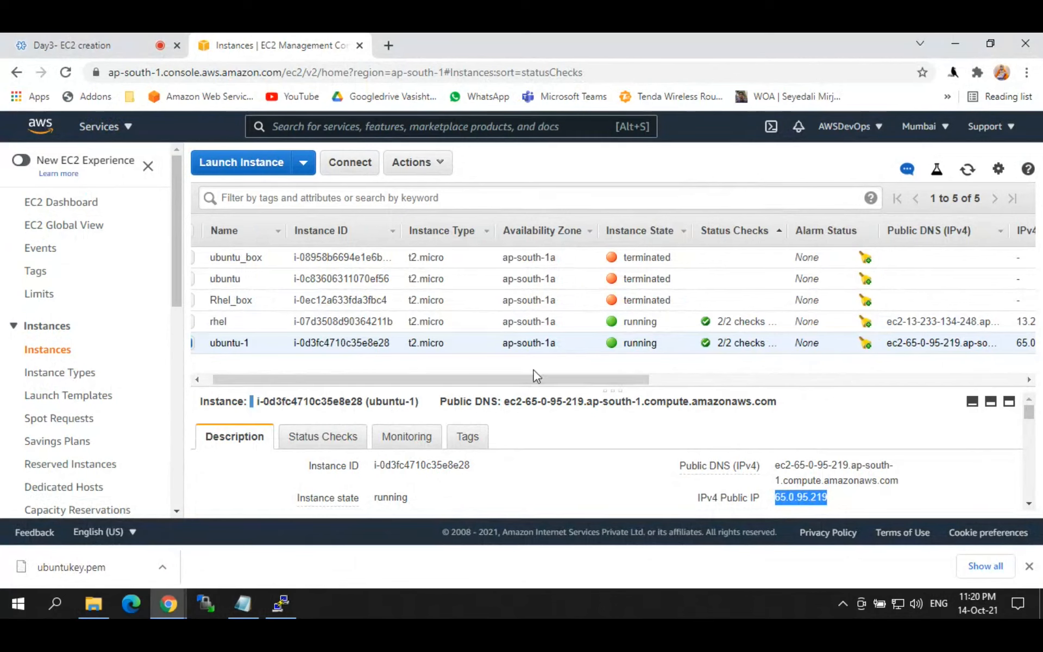
{"action": "scroll", "coordinate": [537, 387], "scroll_direction": "right", "scroll_amount": 1}
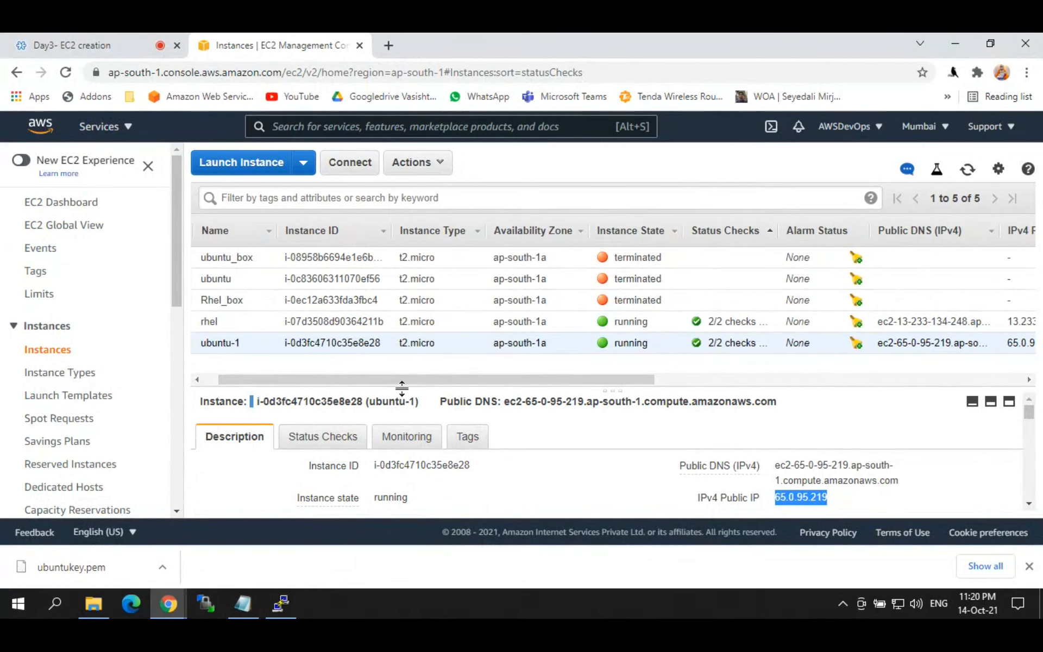
{"action": "left_click_drag", "start_coordinate": [403, 387], "coordinate": [788, 392]}
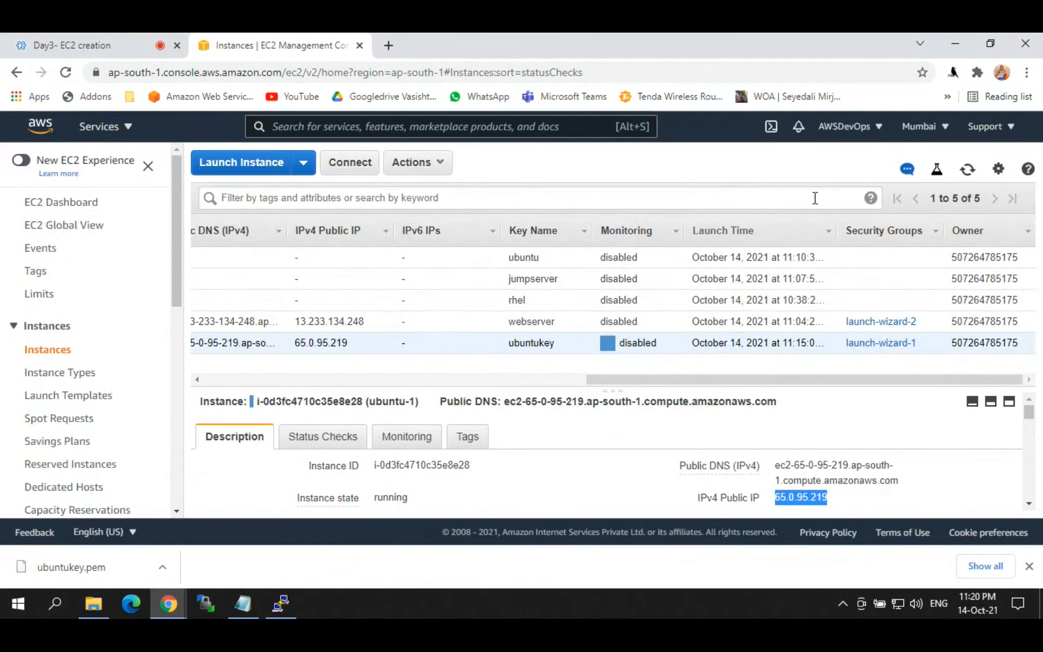
{"action": "left_click", "coordinate": [960, 41]}
Step: Paste 65.0.95.219 as the host name and set Desktop\ubuntukey.ppk as the SSH private key
{"action": "key", "text": "ctrl+v"}
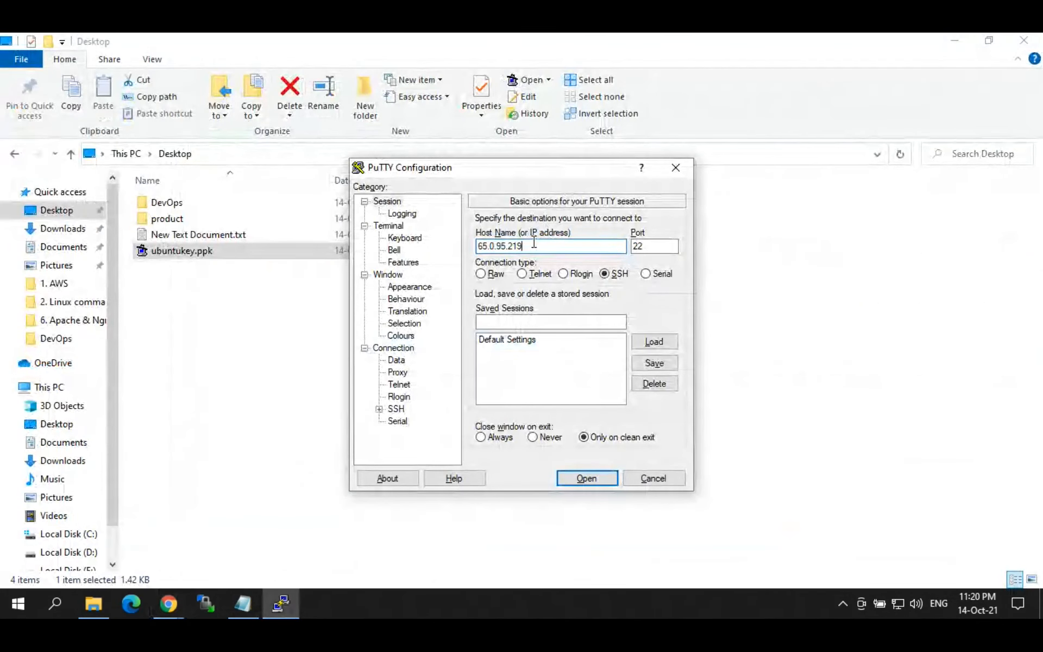
{"action": "left_click", "coordinate": [378, 409]}
{"action": "left_click", "coordinate": [410, 408]}
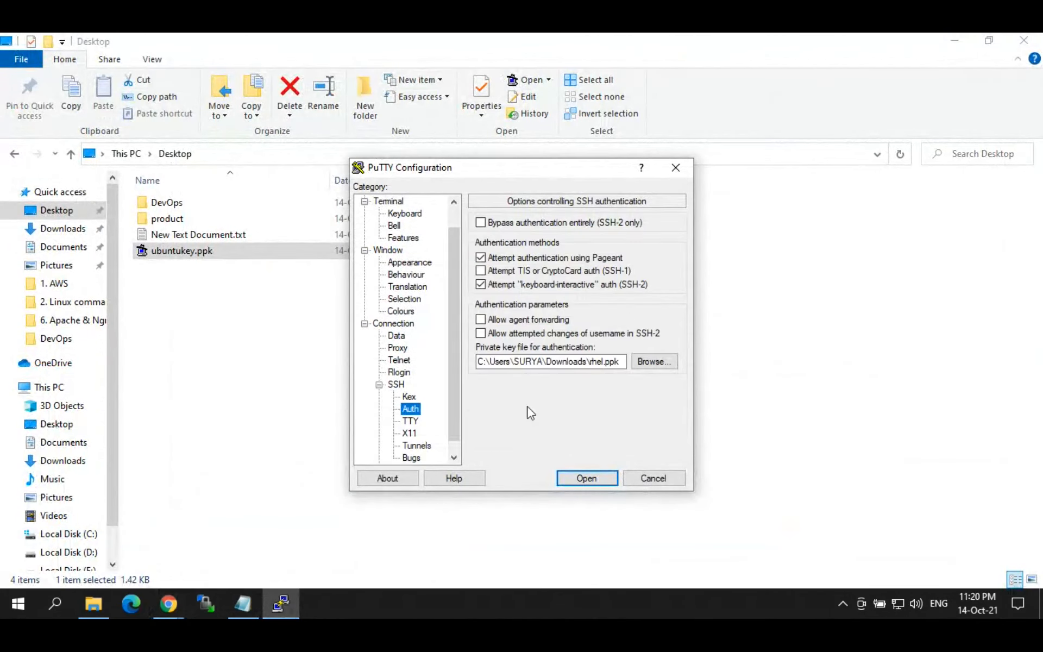
{"action": "left_click", "coordinate": [652, 361]}
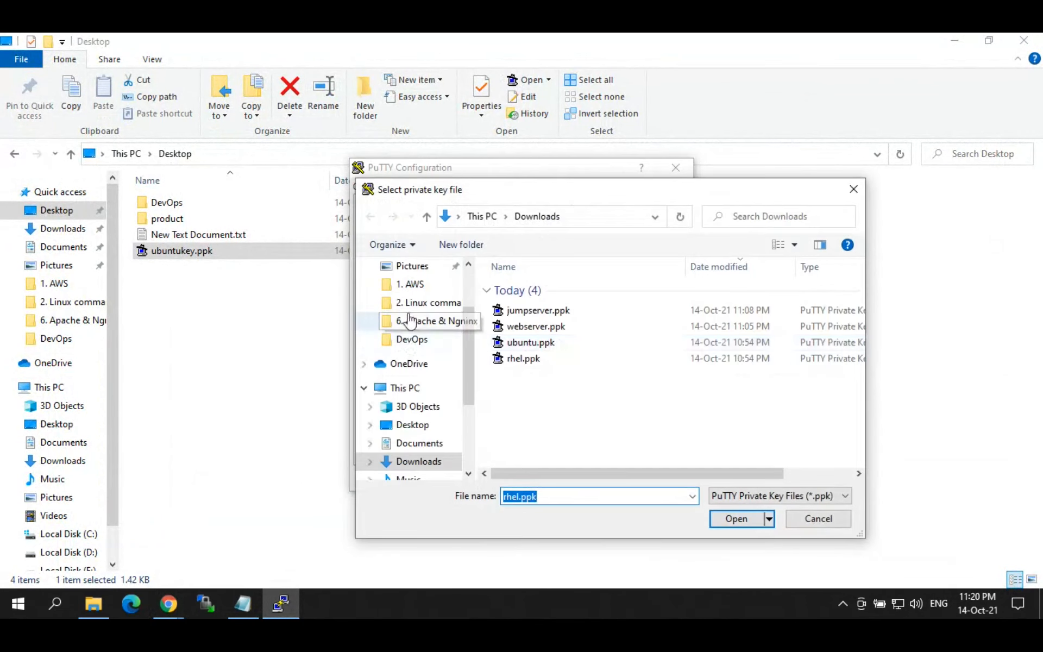
{"action": "scroll", "coordinate": [476, 317], "scroll_direction": "up", "scroll_amount": 1}
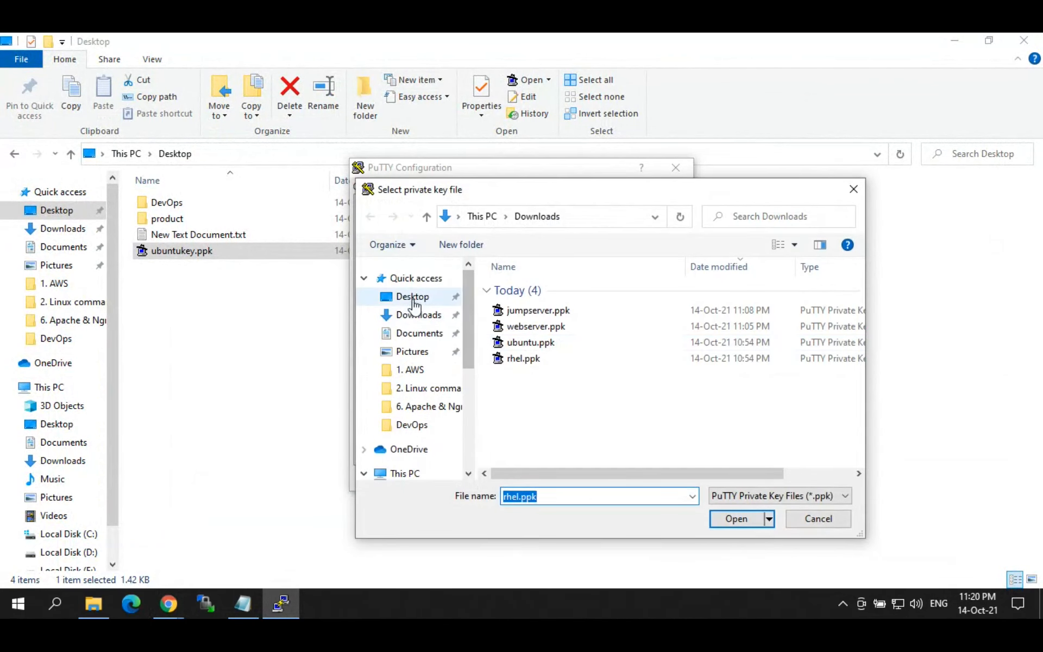
{"action": "left_click", "coordinate": [412, 297]}
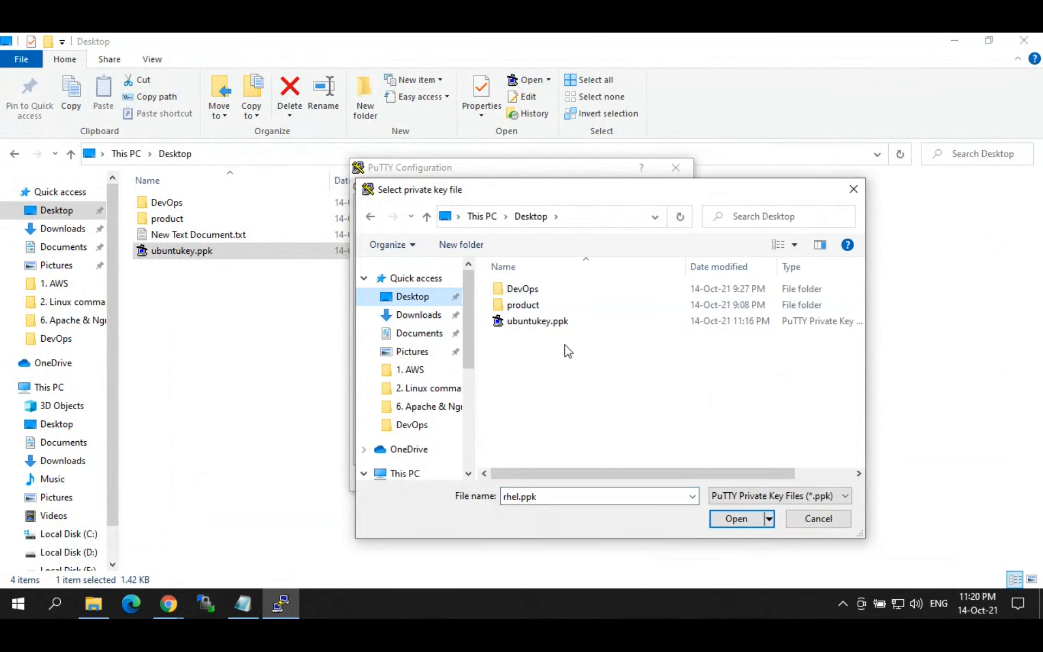
{"action": "left_click", "coordinate": [737, 519]}
Step: Start the connection, dismiss the key-exchange fatal error, and close the PuTTY window
{"action": "left_click", "coordinate": [590, 480]}
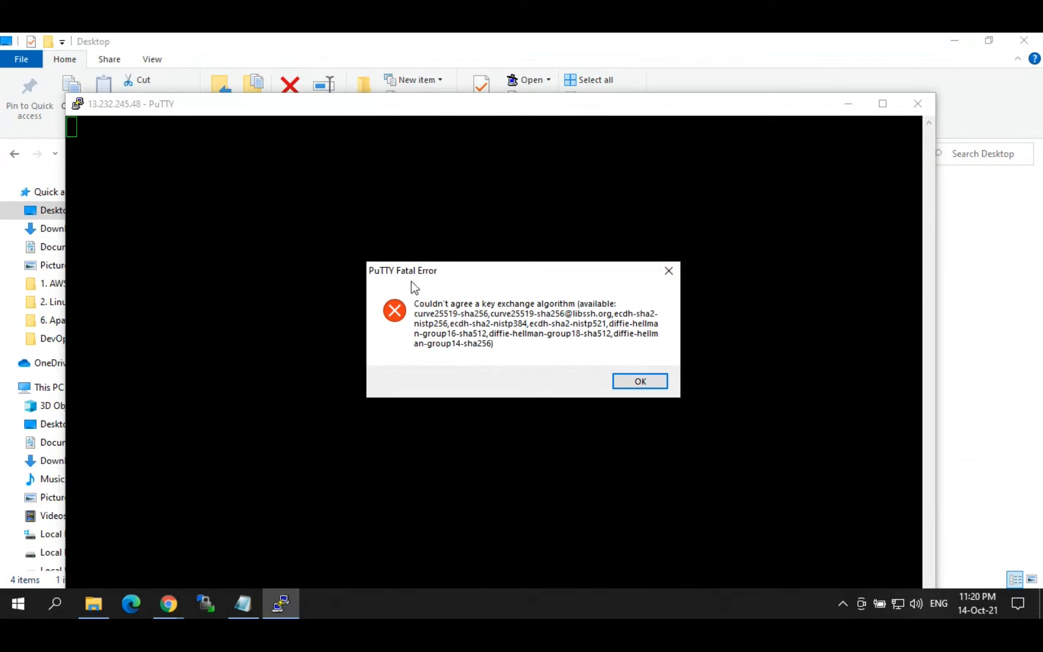
{"action": "left_click_drag", "start_coordinate": [462, 280], "coordinate": [432, 243]}
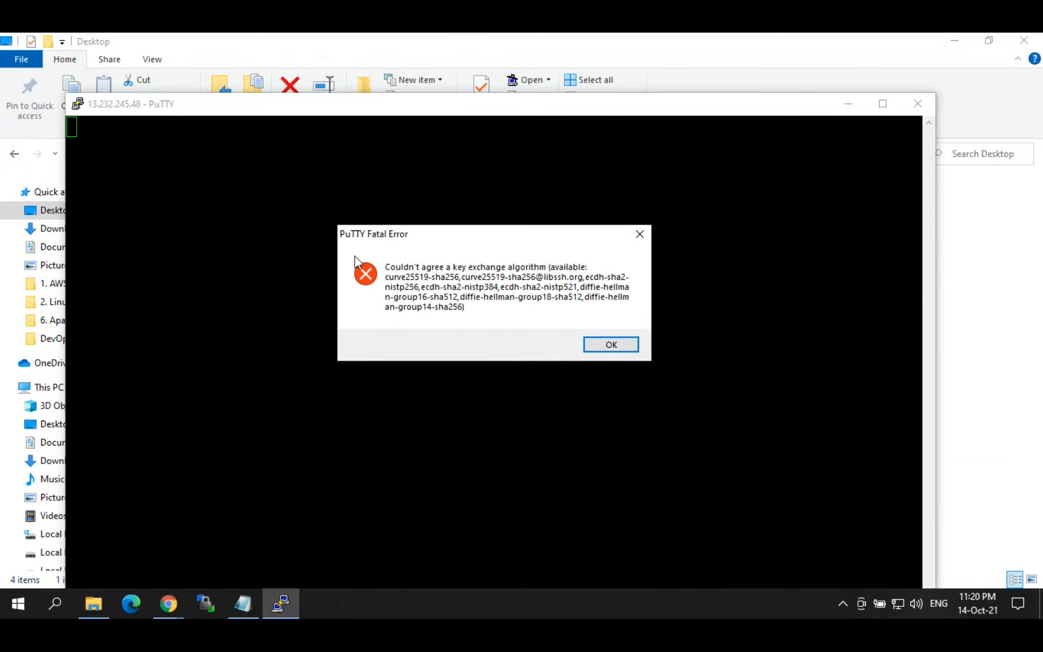
{"action": "left_click", "coordinate": [639, 234]}
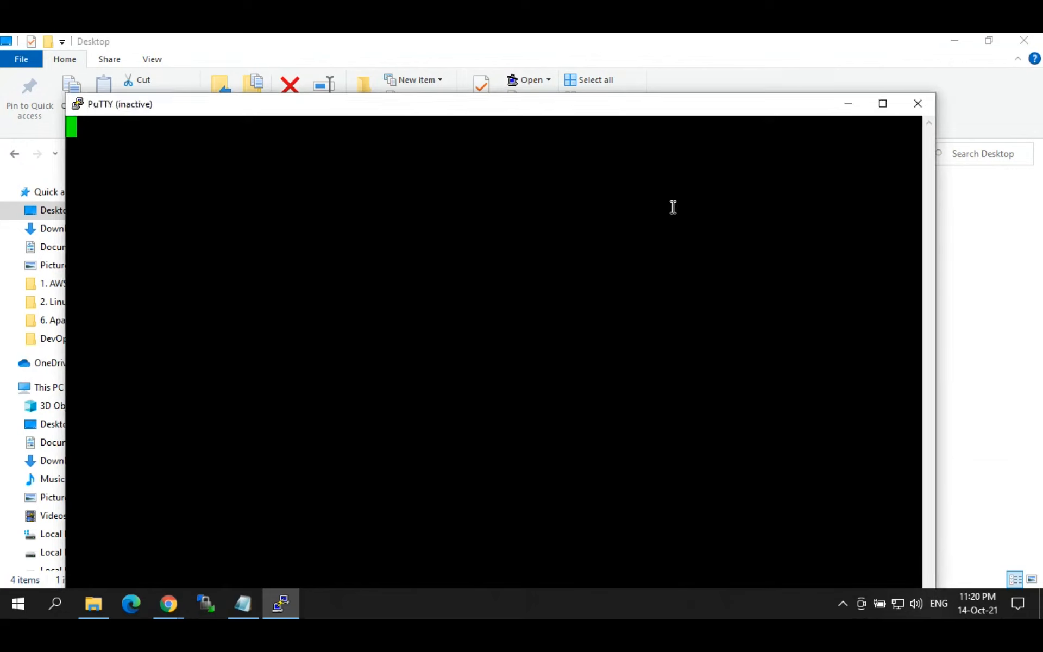
{"action": "left_click", "coordinate": [917, 104]}
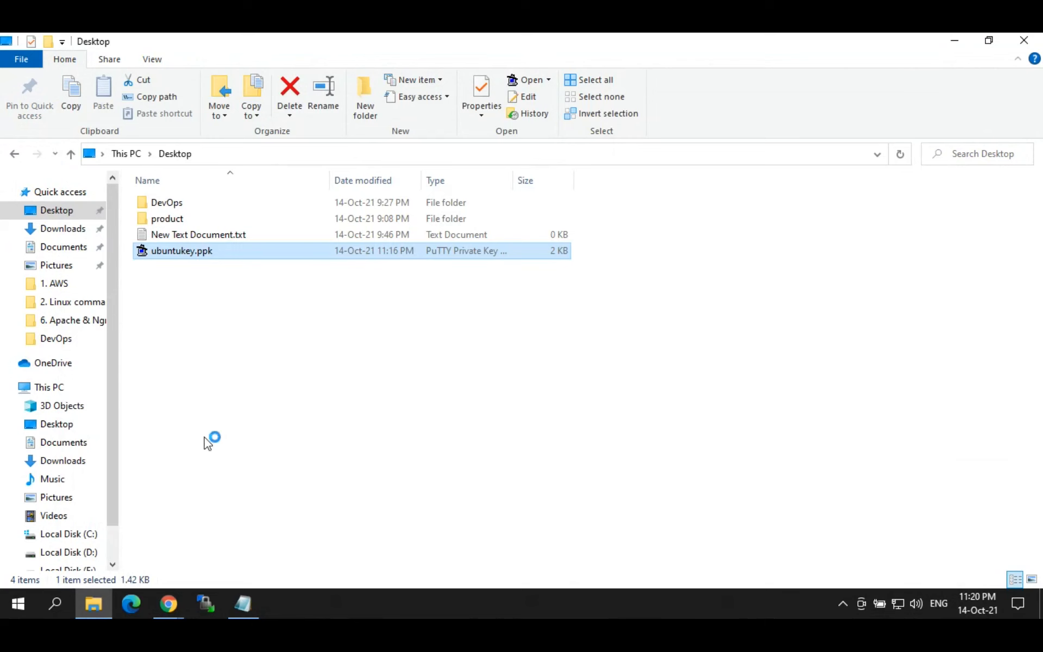
Step: Return to the EC2 instances page, review ubuntu-1's details pane, then switch to the Day3- EC2 creation tab
{"action": "left_click", "coordinate": [168, 603]}
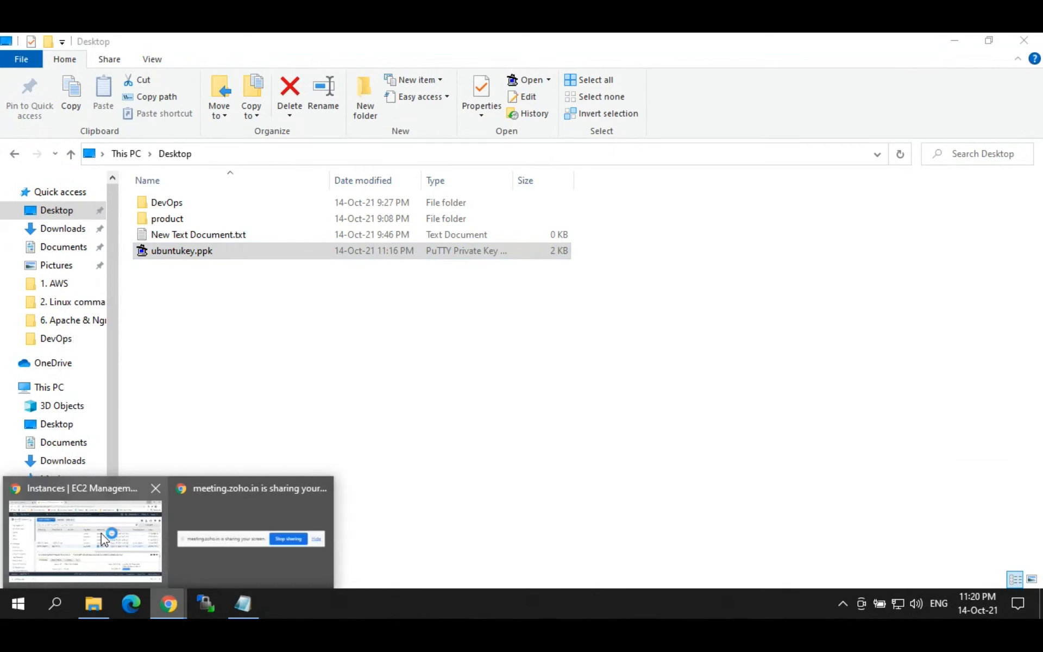
{"action": "left_click", "coordinate": [104, 539]}
{"action": "left_click_drag", "start_coordinate": [634, 384], "coordinate": [223, 372]}
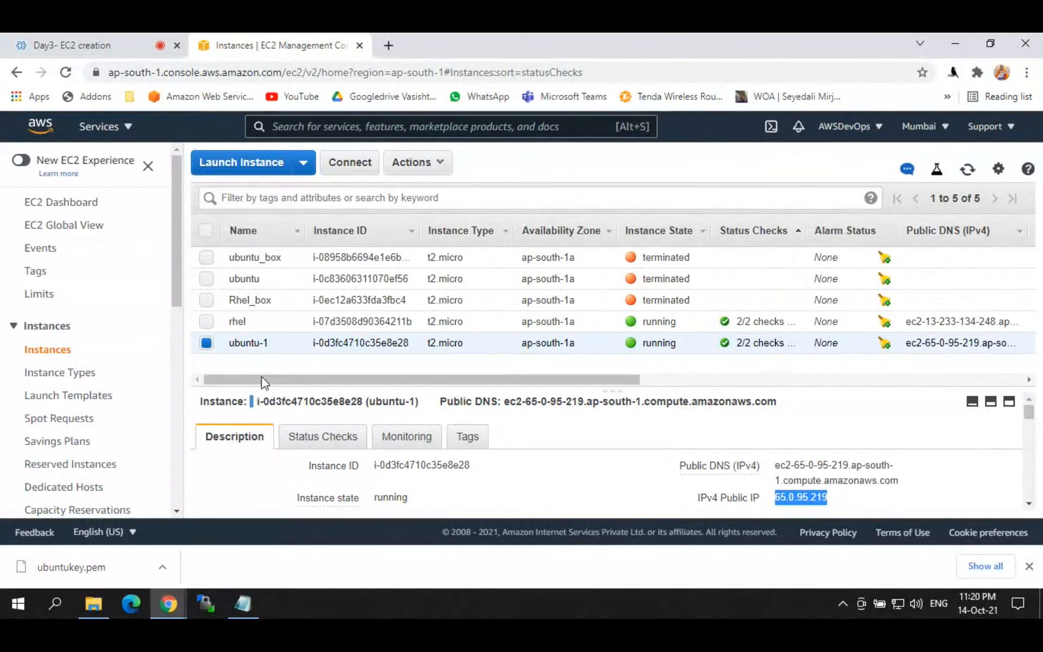
{"action": "left_click_drag", "start_coordinate": [619, 395], "coordinate": [619, 364]}
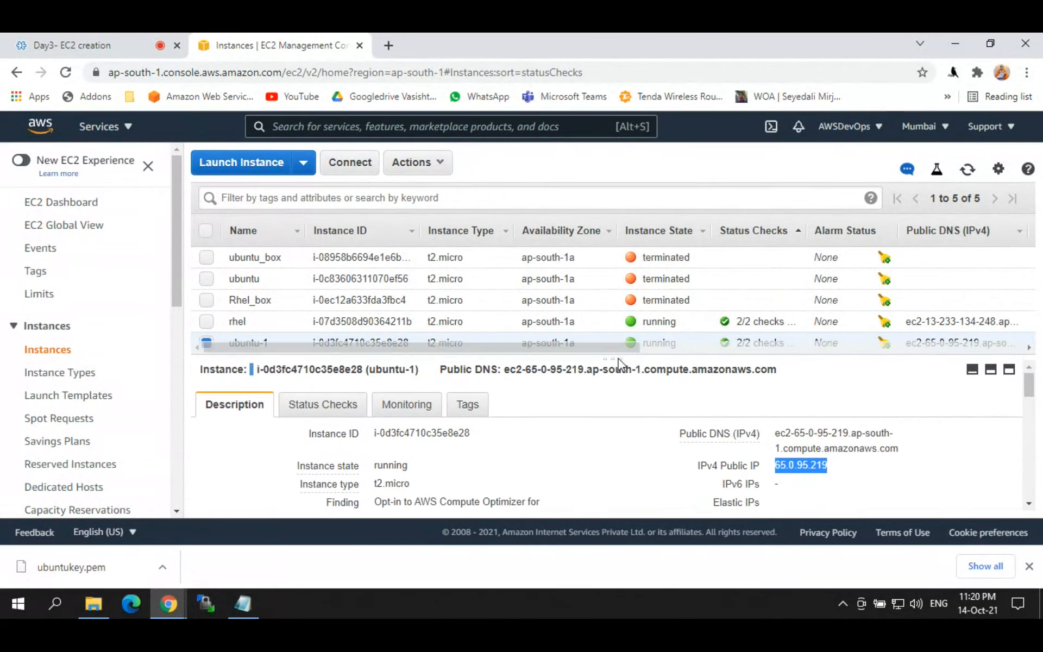
{"action": "left_click", "coordinate": [109, 48]}
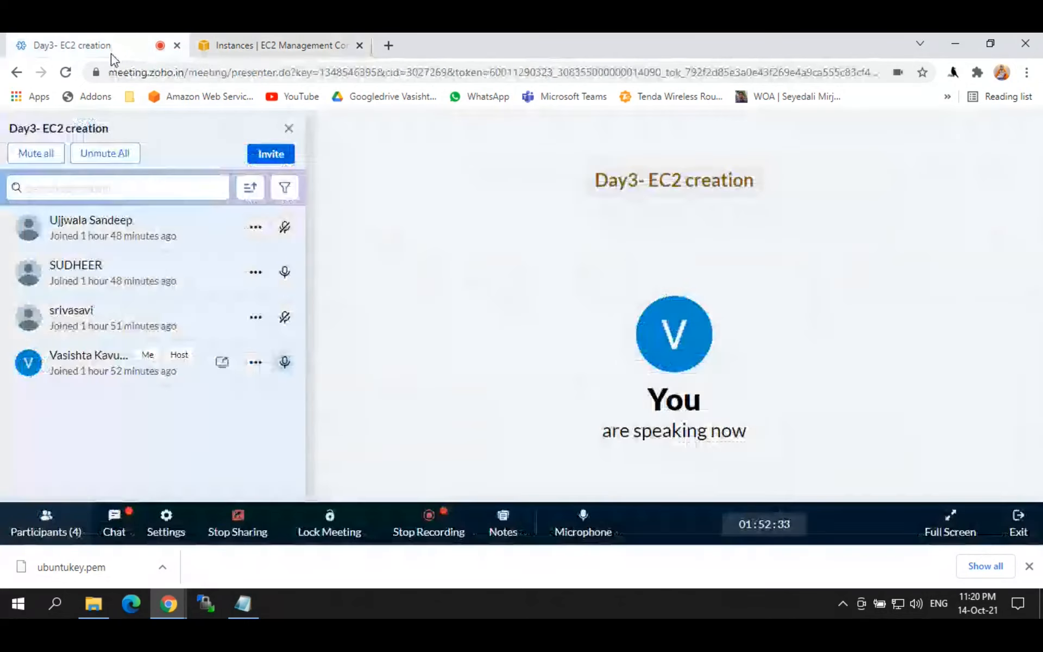